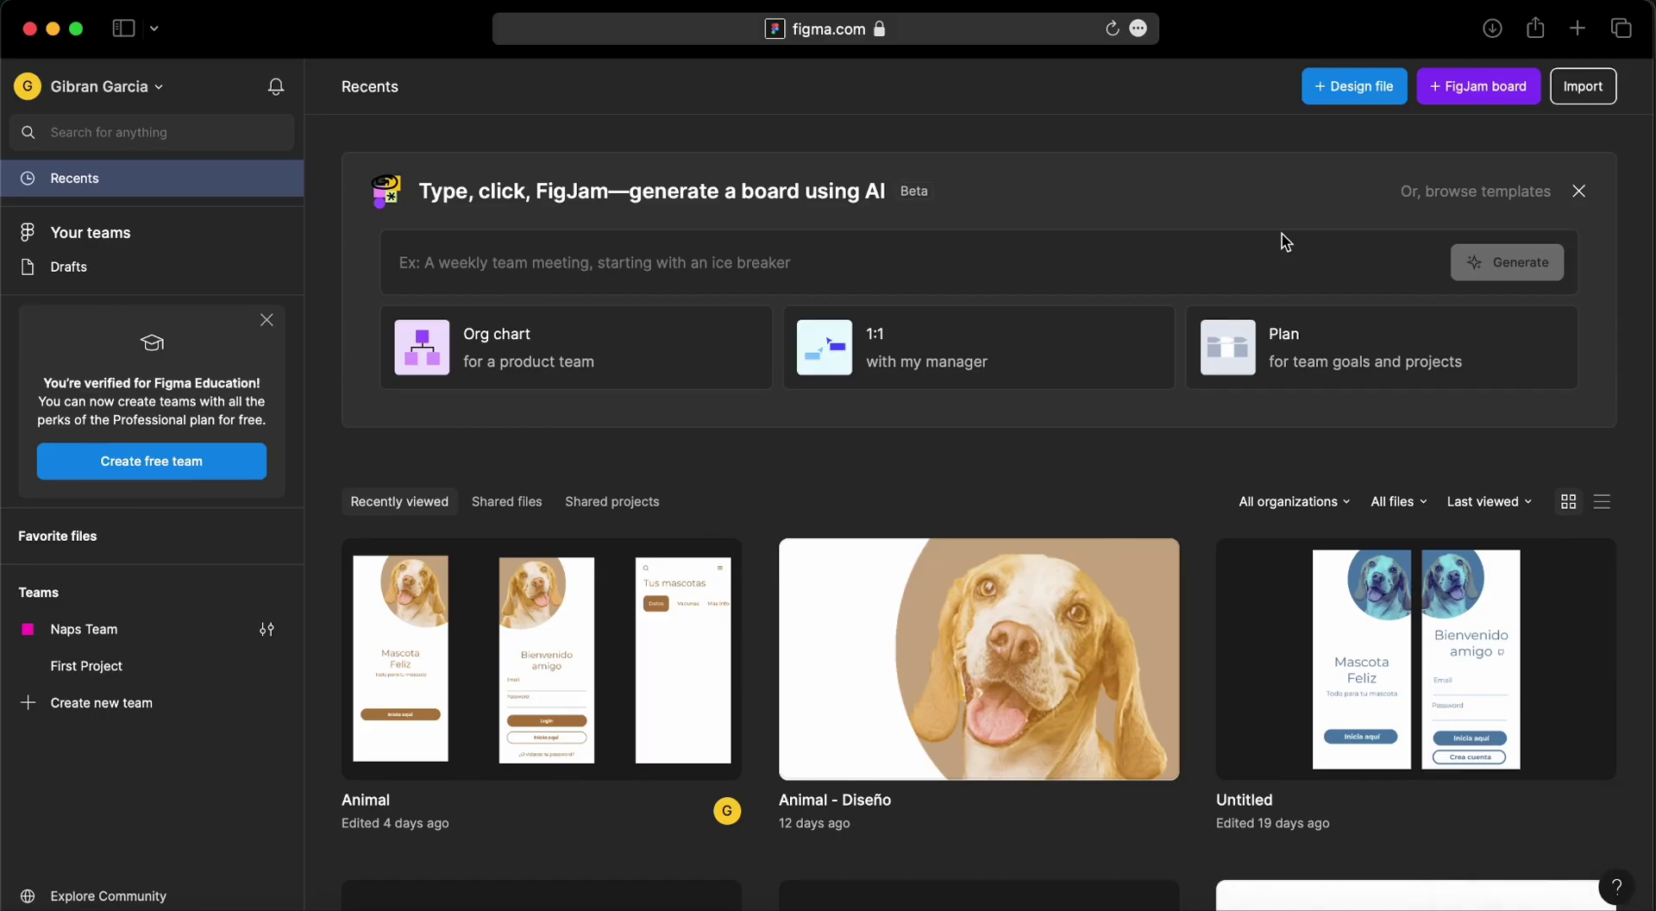
# Create a new design file with an Android Large 360×800 frame
pyautogui.click(1350, 98)
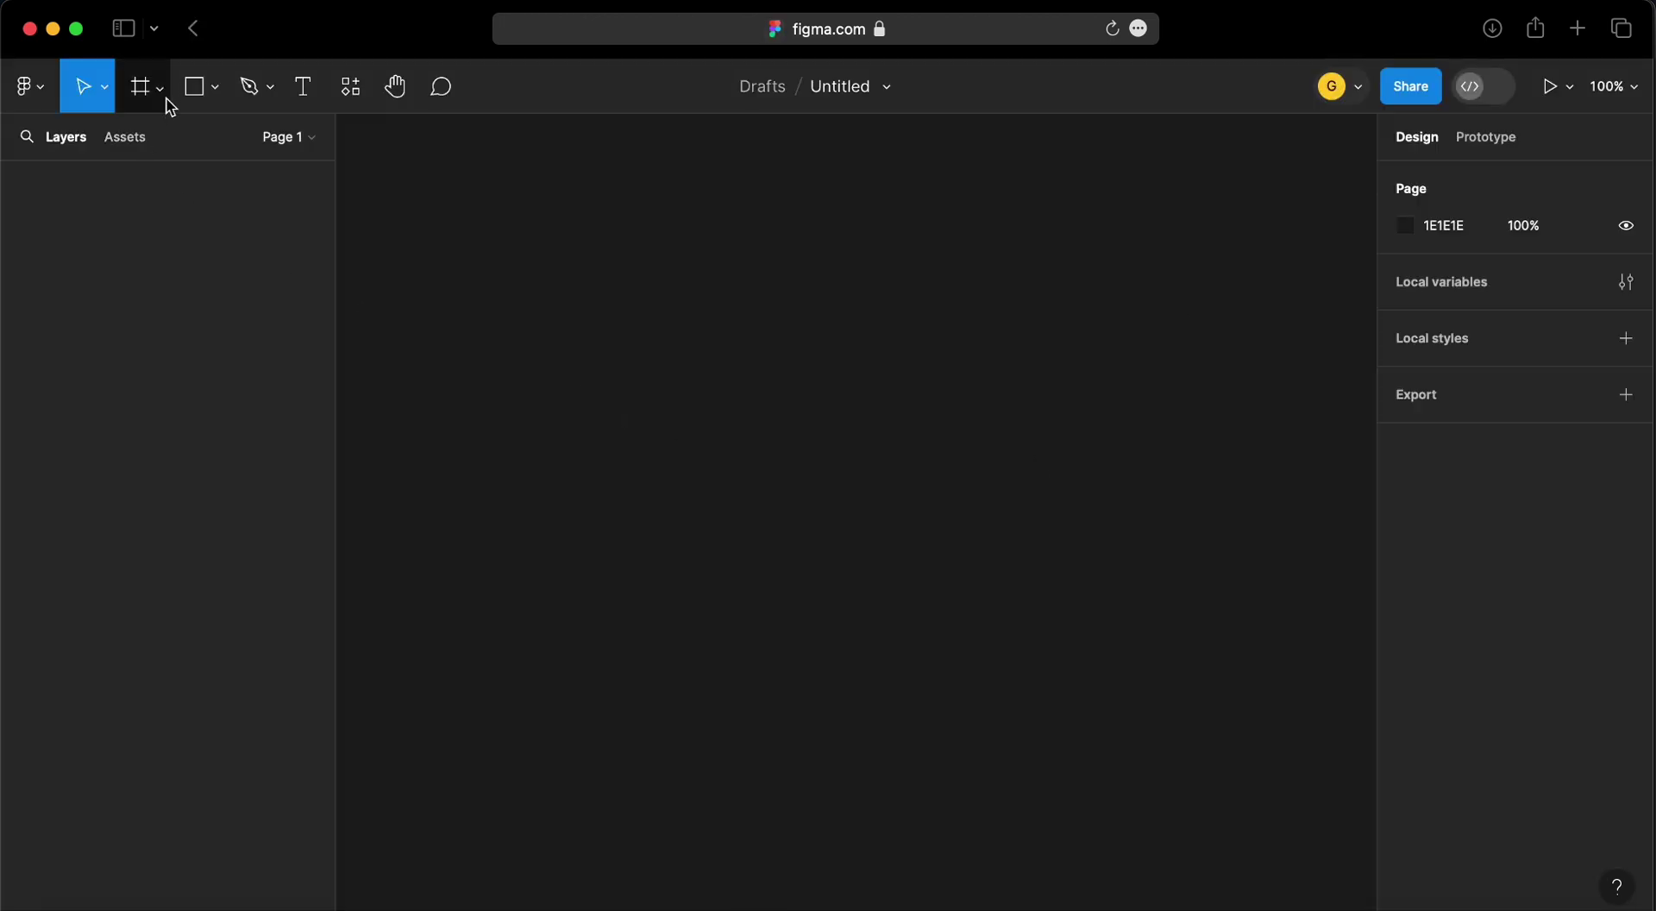
pyautogui.click(162, 91)
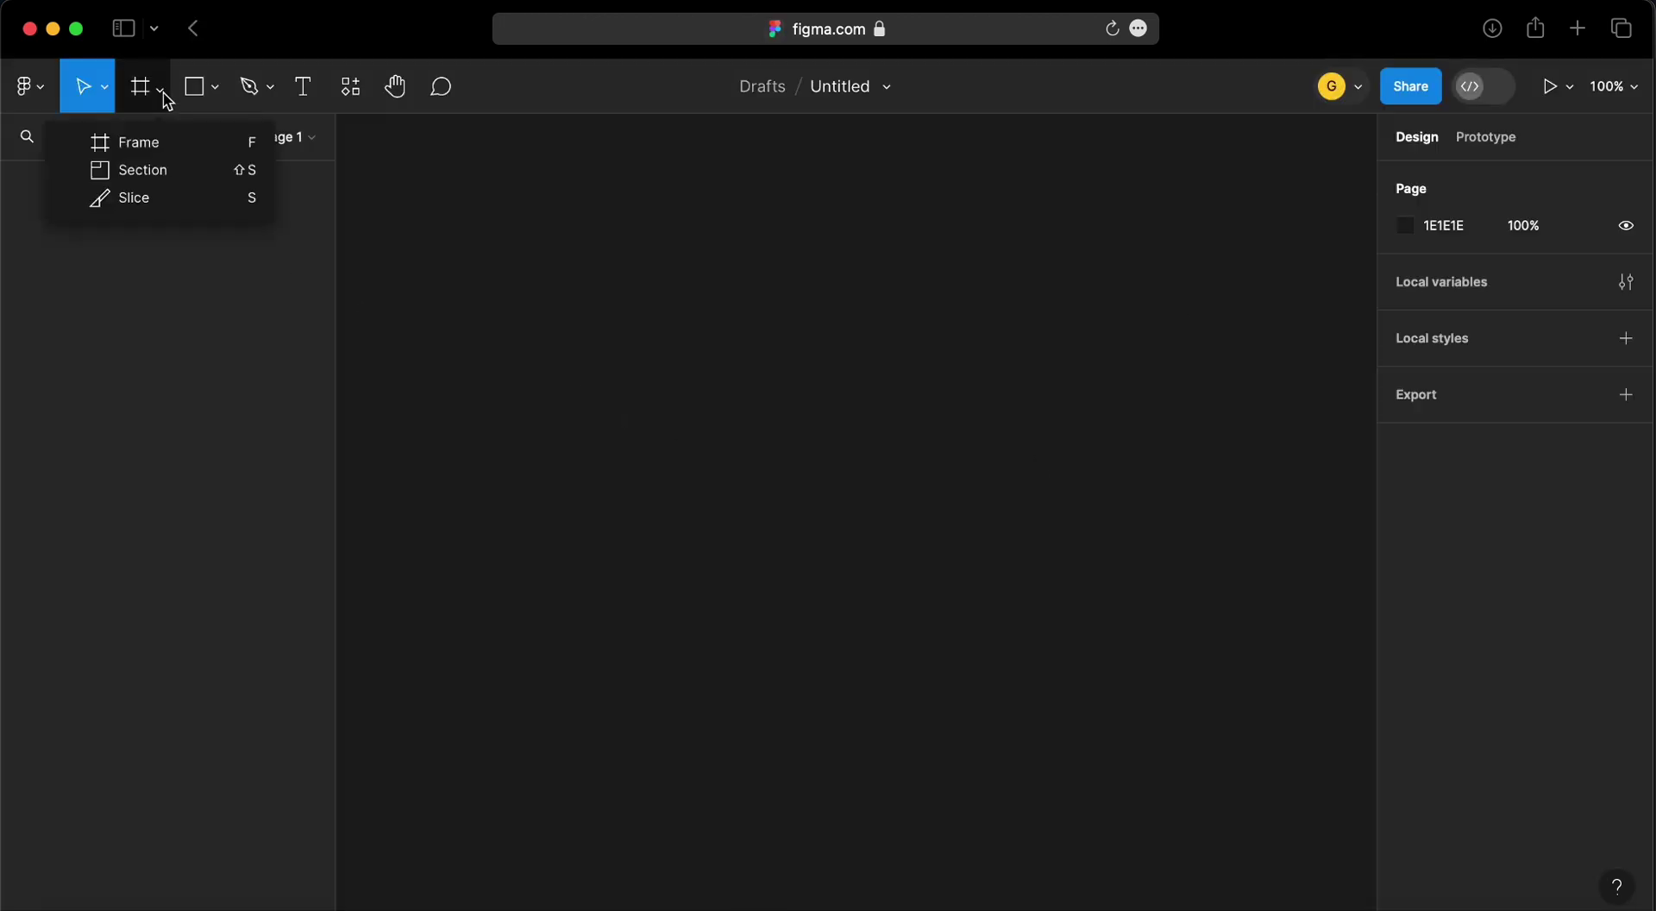
pyautogui.click(145, 142)
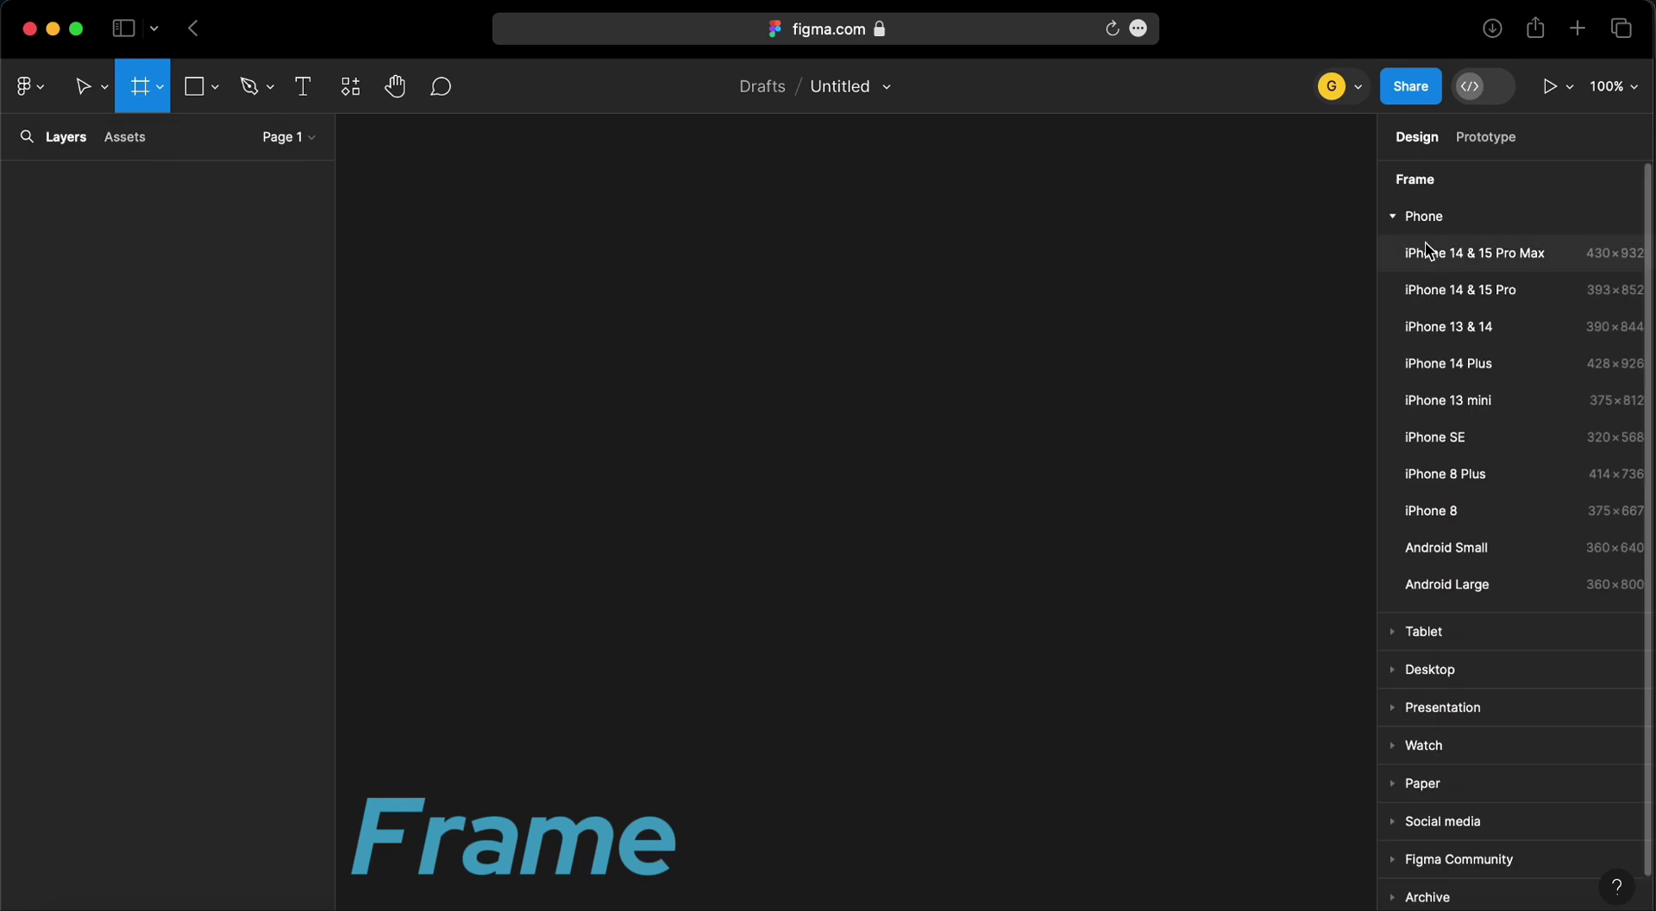
pyautogui.click(1464, 591)
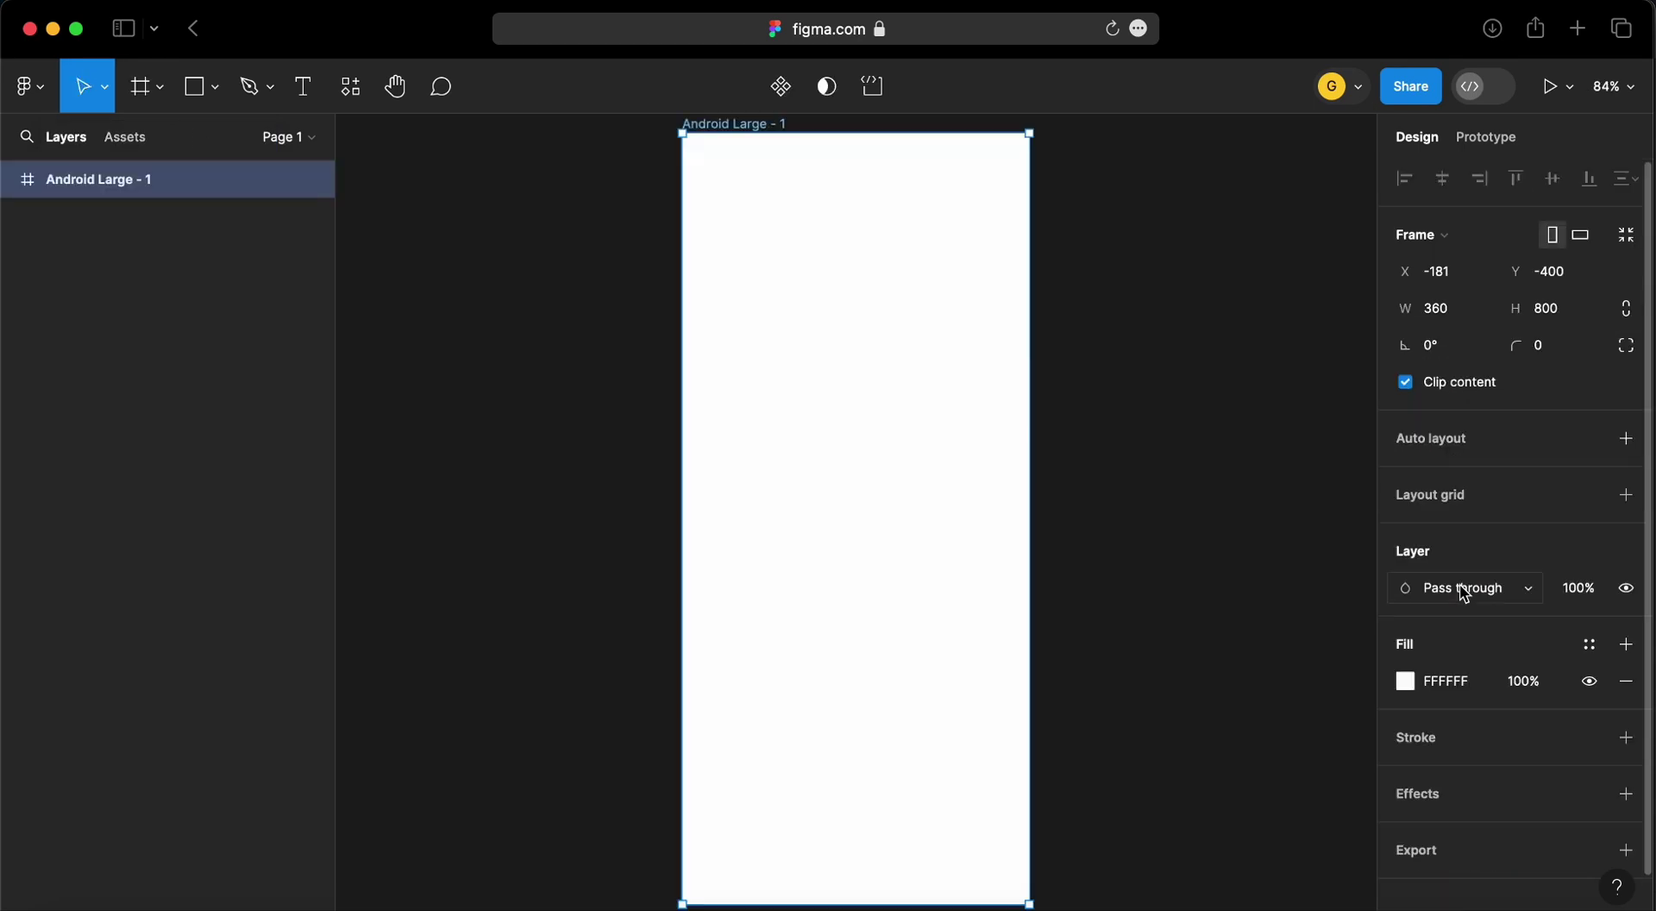
# Rename the new frame layer to 'splash'
pyautogui.rightClick(138, 194)
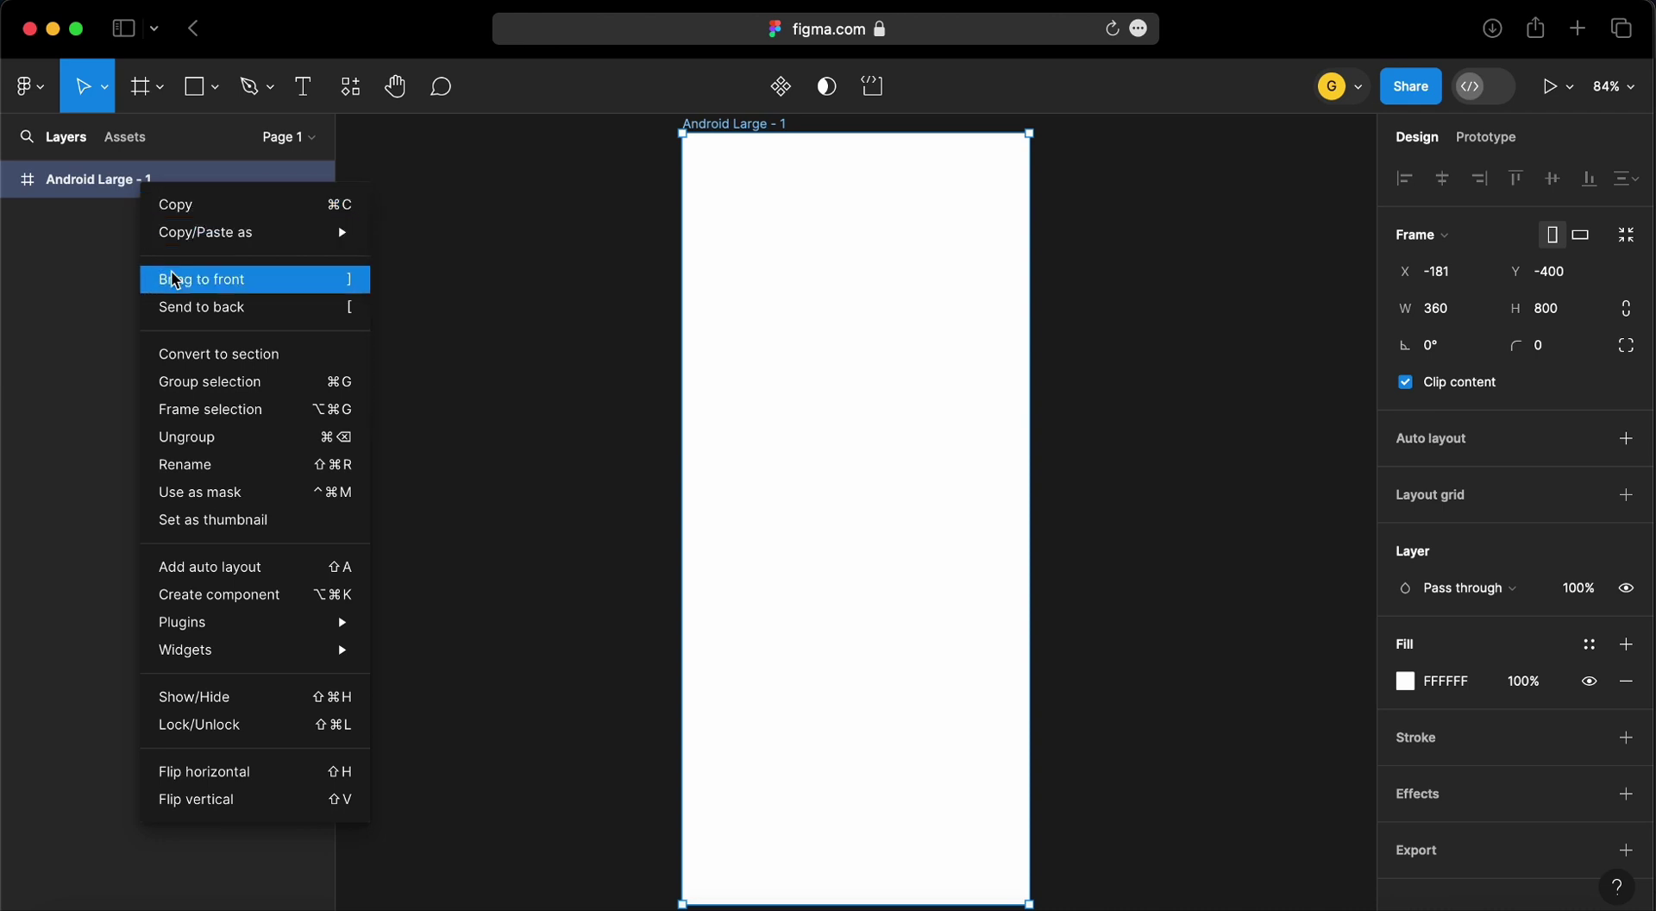
pyautogui.click(255, 471)
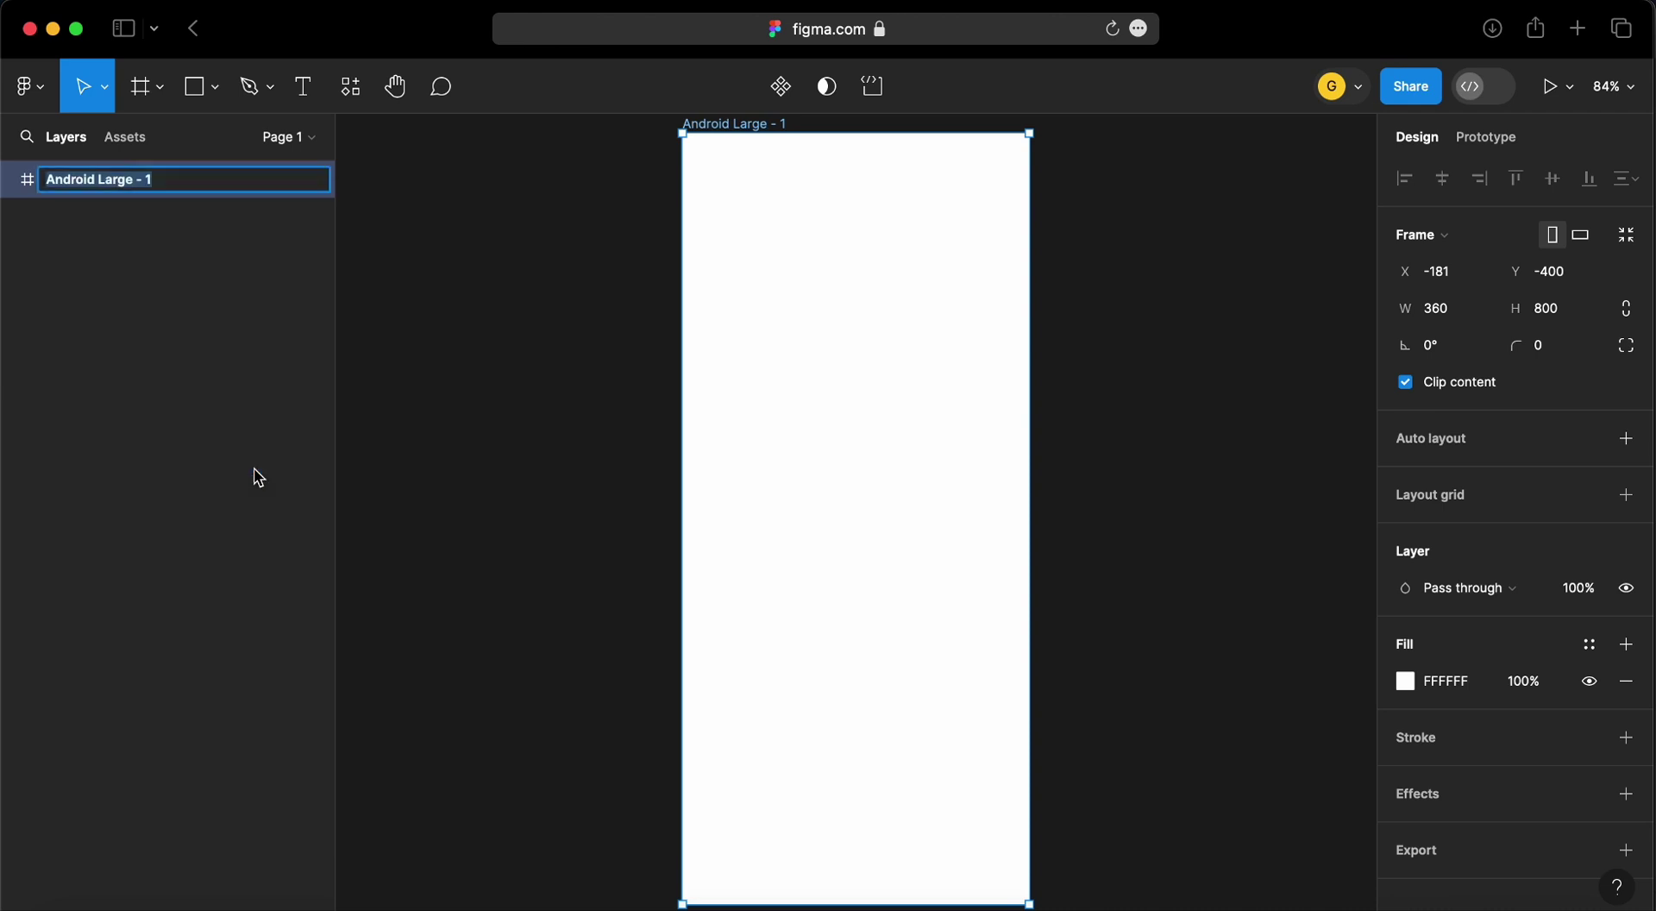
pyautogui.write('splash')
pyautogui.press('Return')
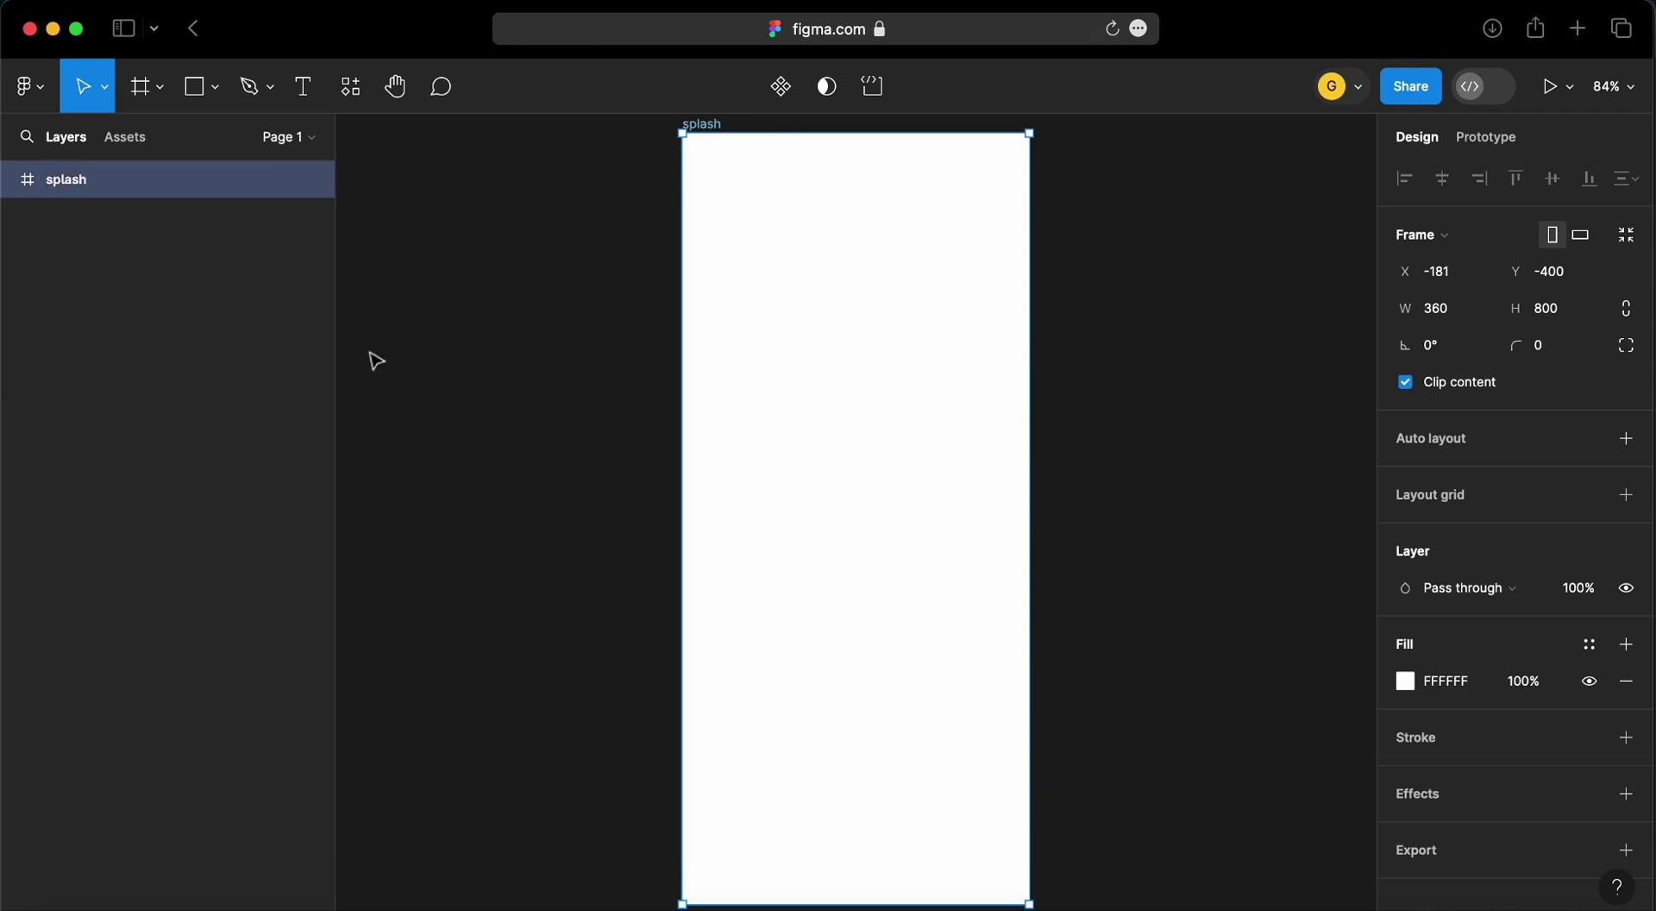
# Add a 'Mascota Feliz' text in the splash frame and centre it horizontally
pyautogui.click(305, 89)
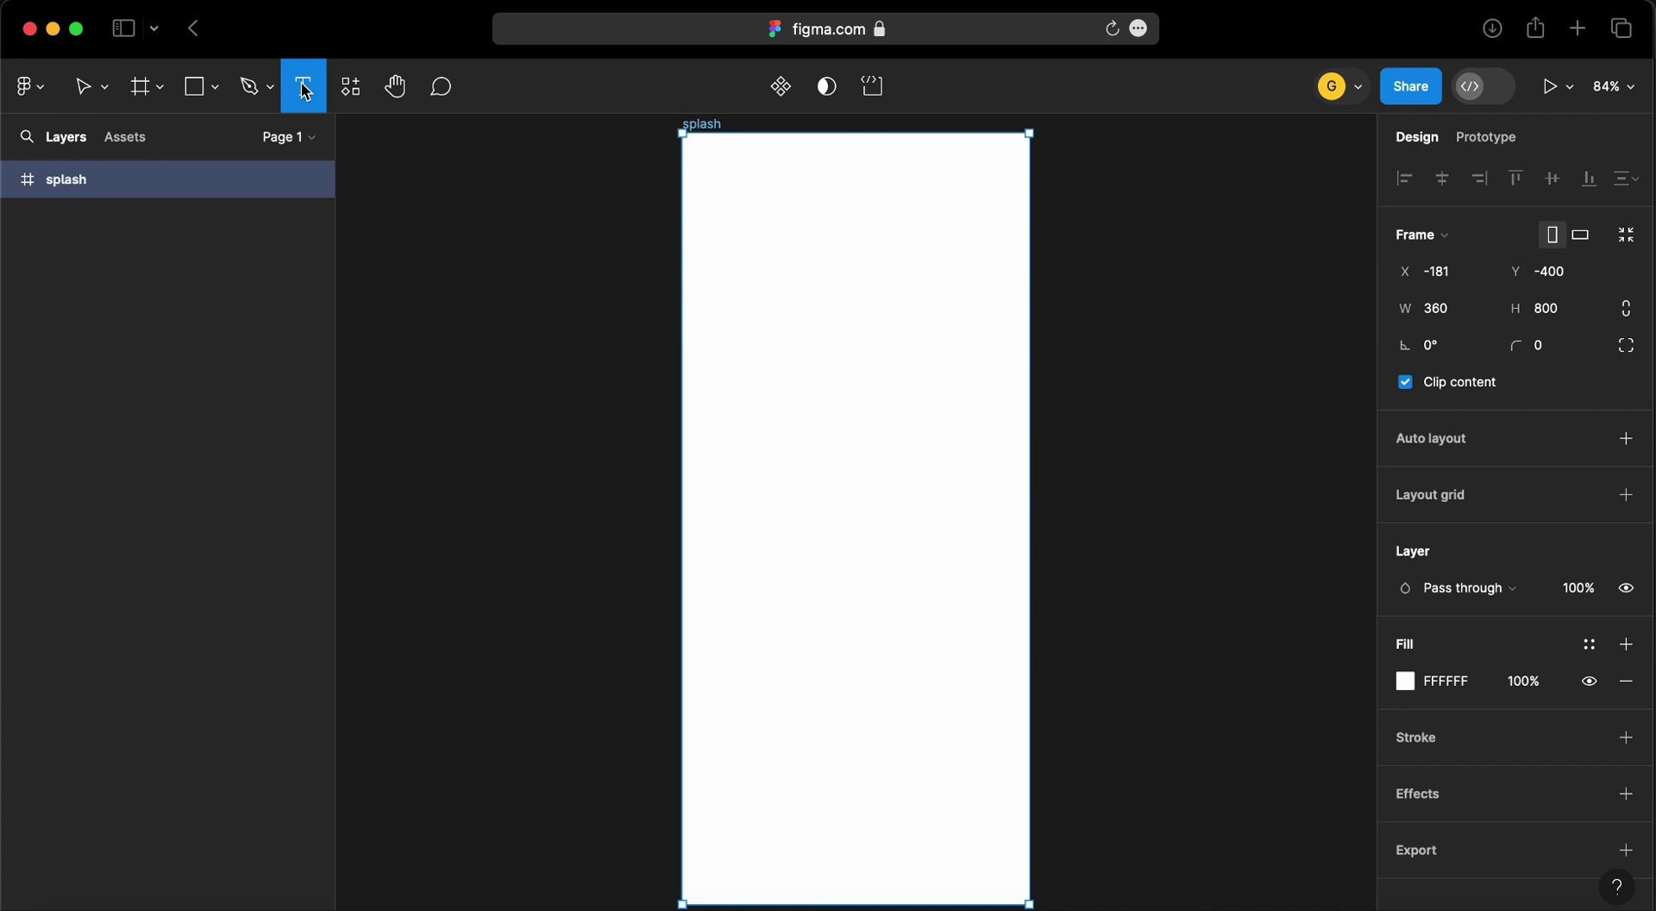
pyautogui.click(759, 521)
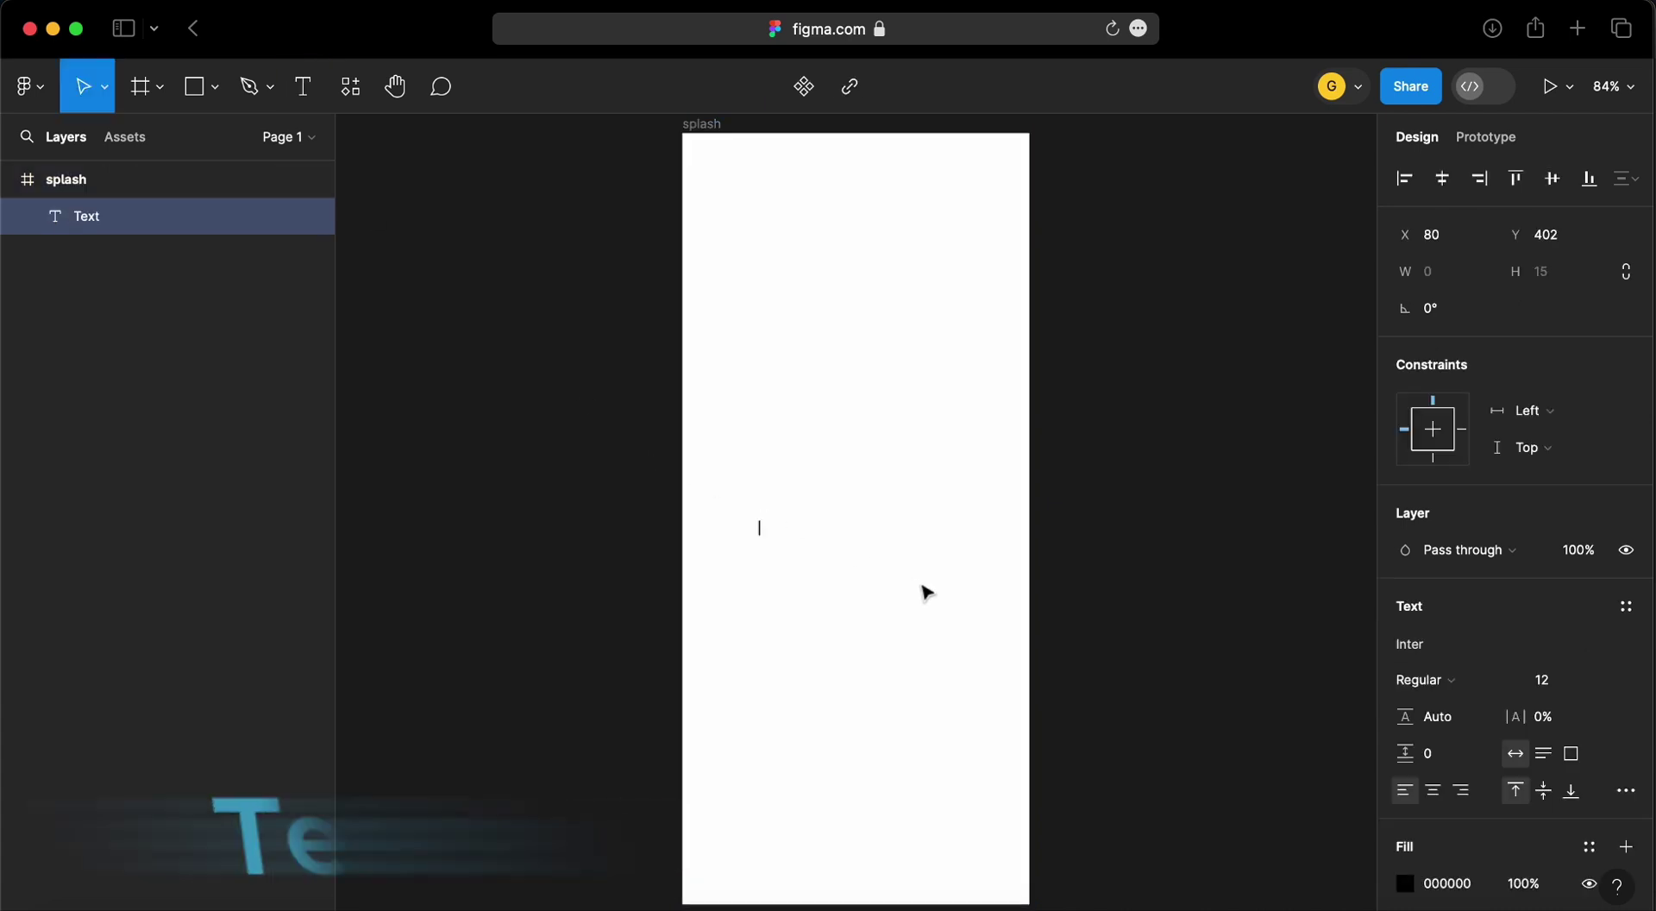
pyautogui.write('Mascota Feliz')
pyautogui.press('Escape')
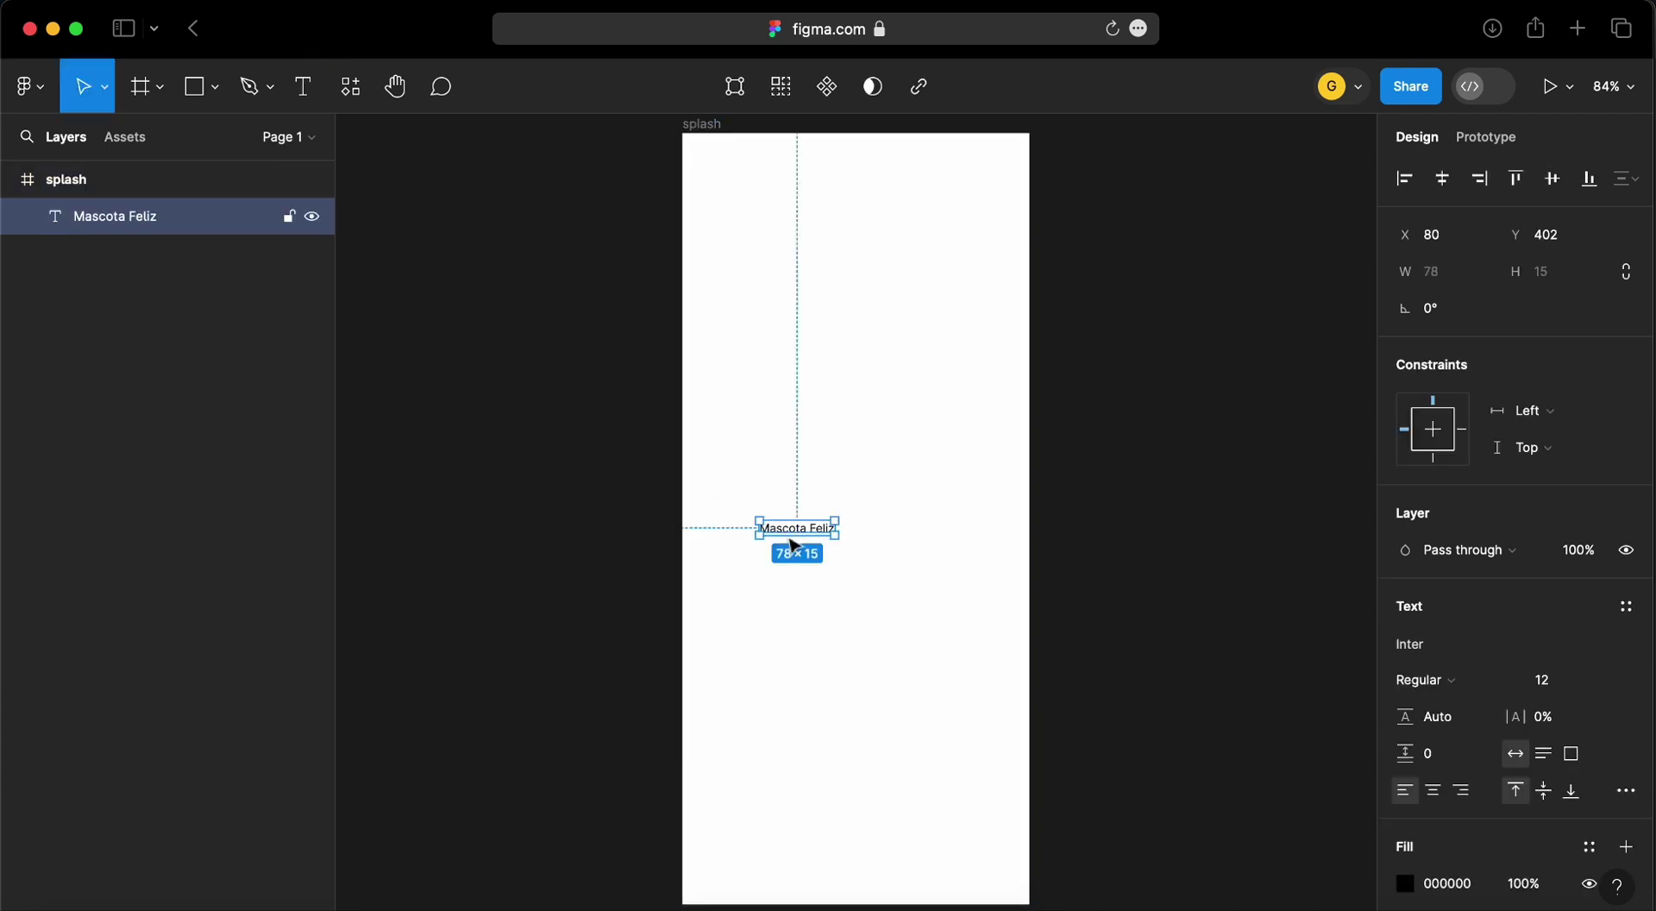
pyautogui.moveTo(795, 528); pyautogui.dragTo(859, 540)
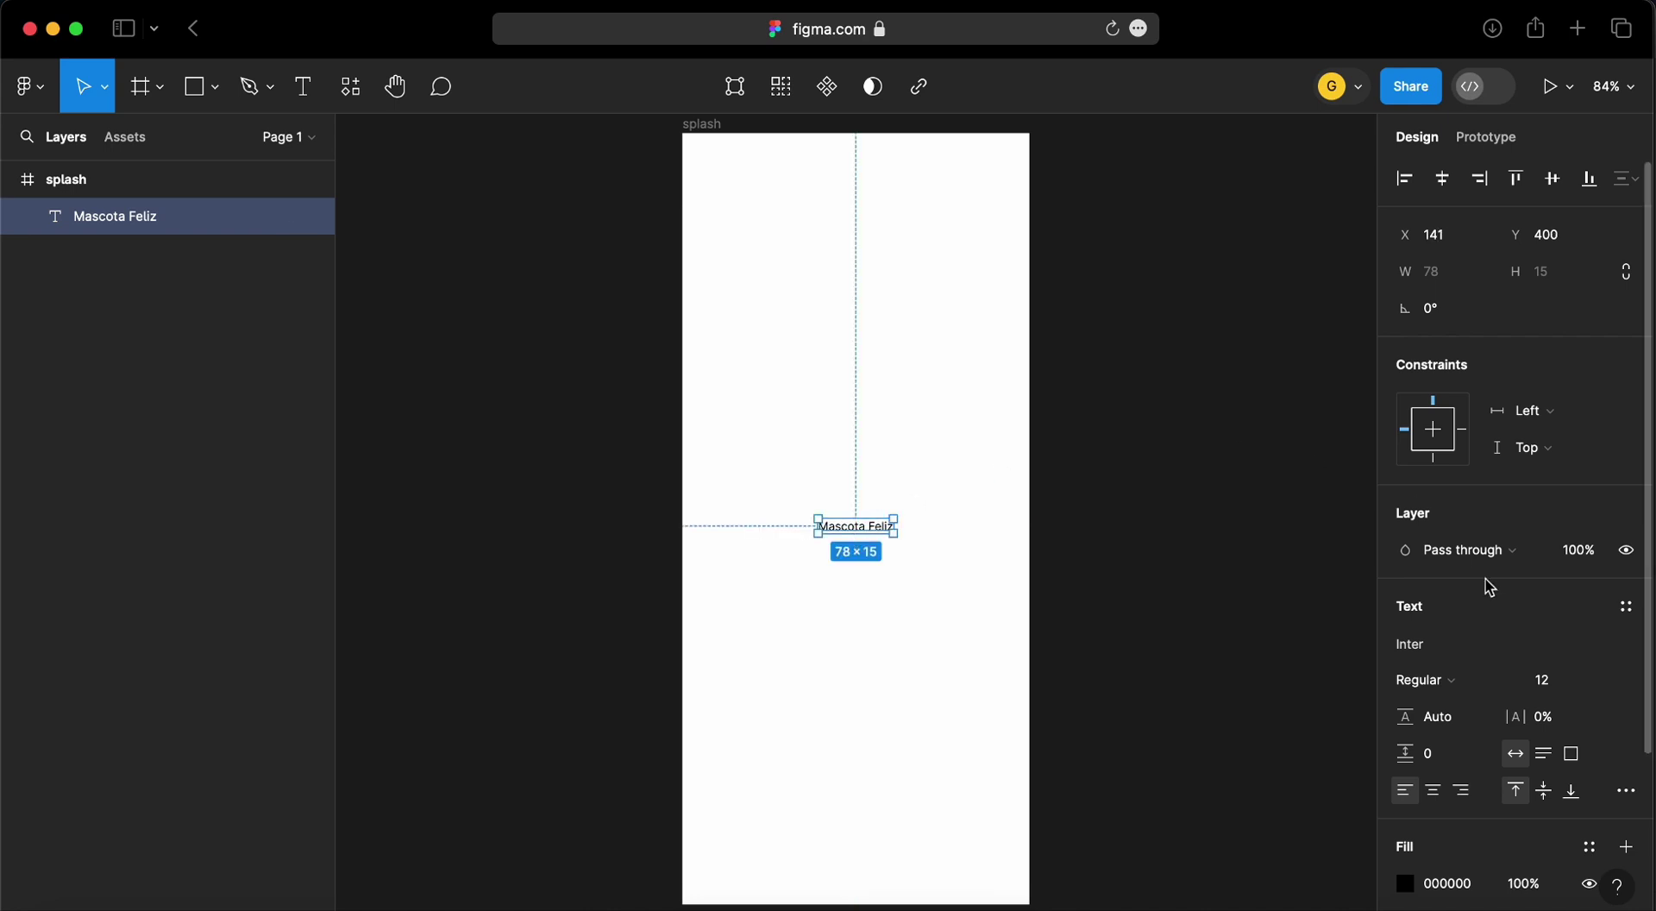
# Set the title font to Montserrat at size 32 and recentre it
pyautogui.click(1471, 659)
pyautogui.write('Mont')
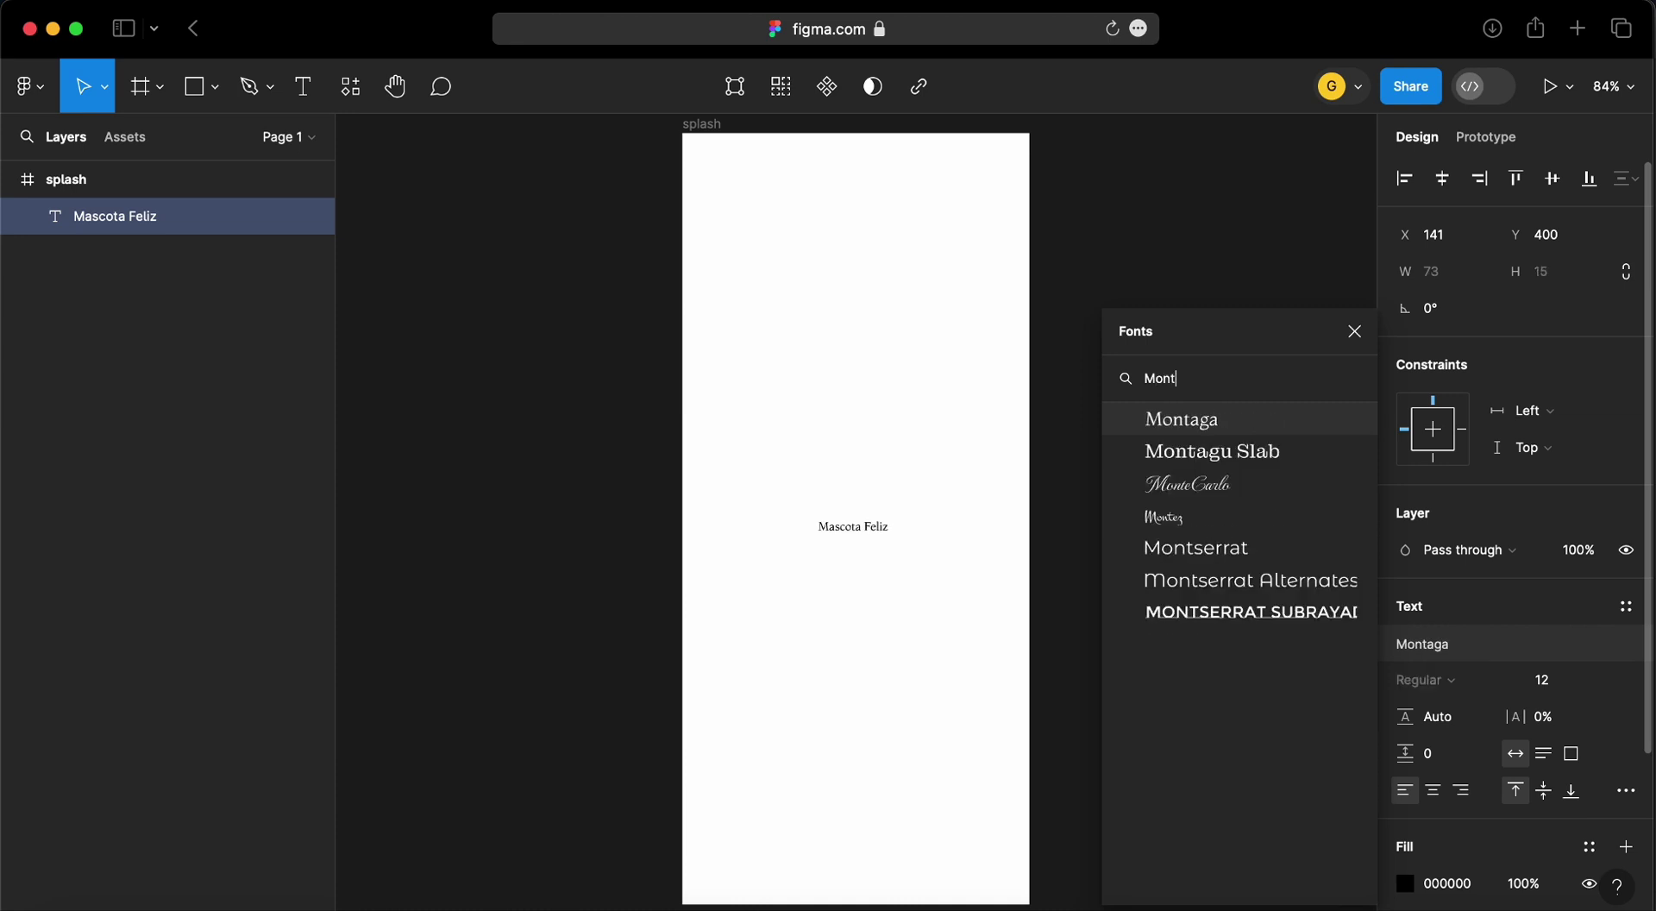
pyautogui.write('s')
pyautogui.press('Return')
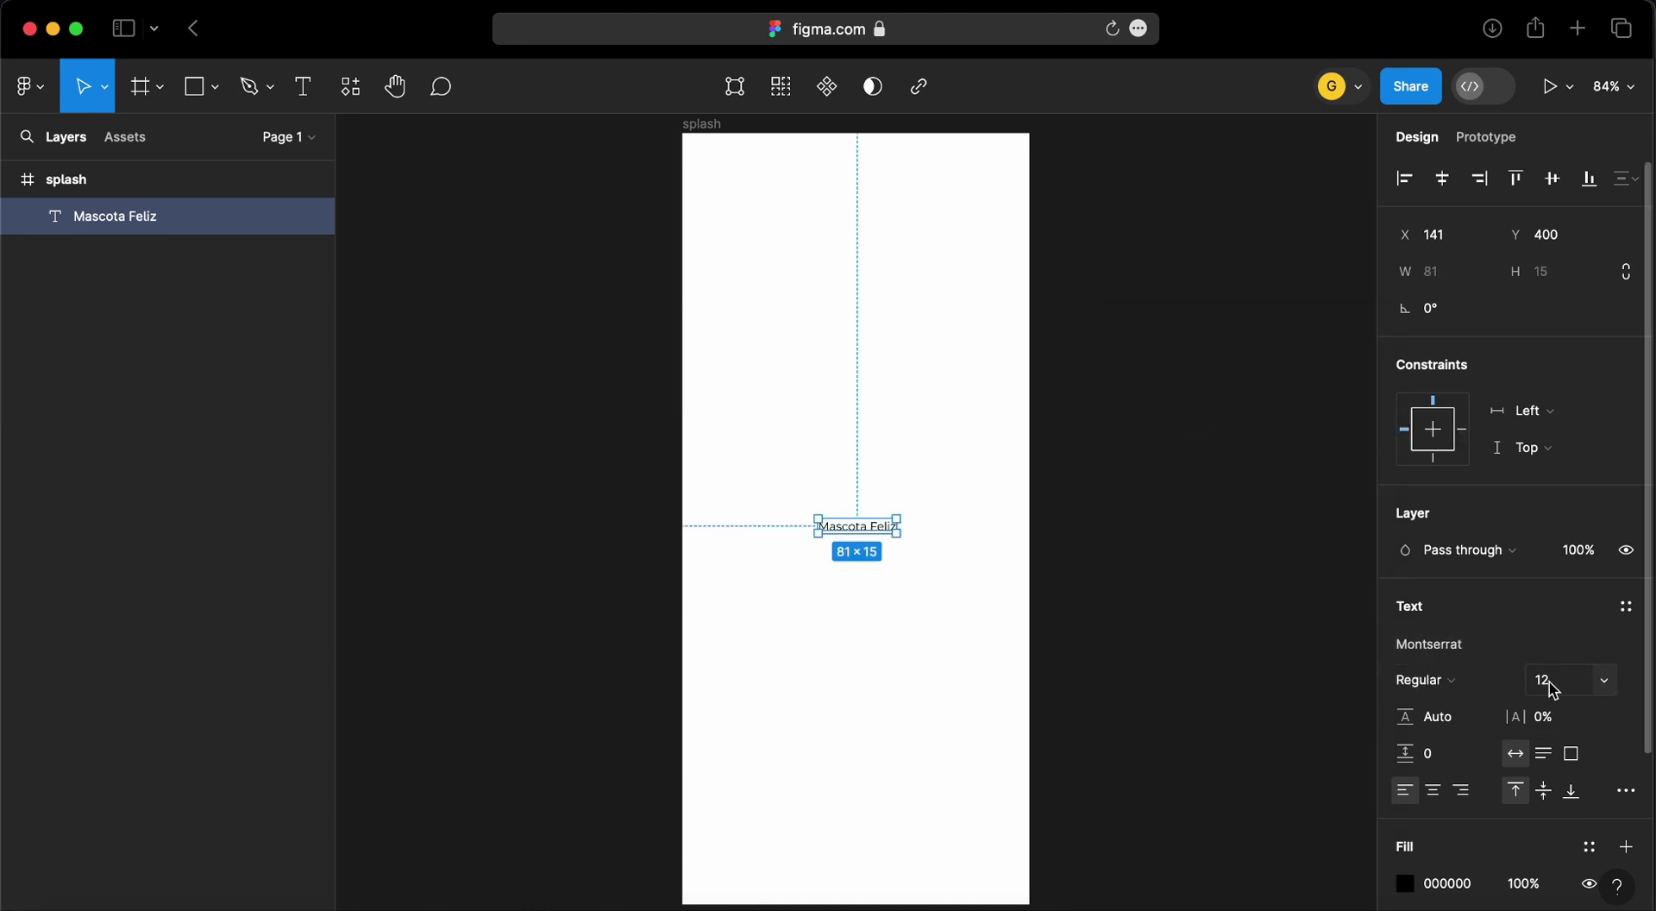
pyautogui.click(1607, 682)
pyautogui.click(1571, 873)
pyautogui.moveTo(948, 544); pyautogui.dragTo(882, 526)
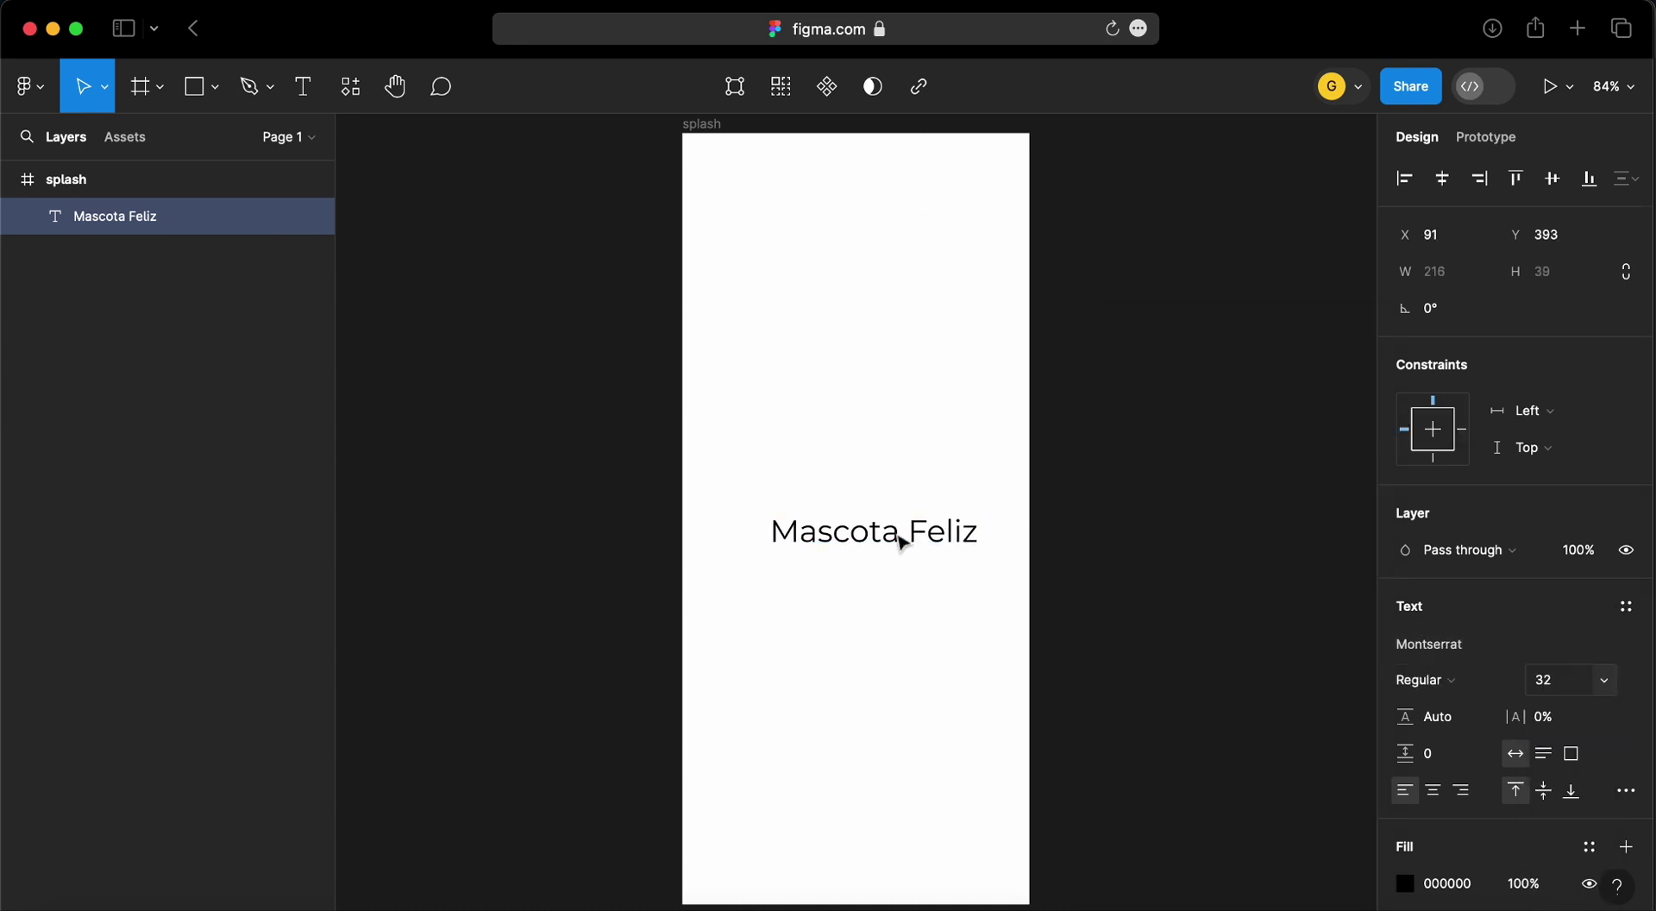
# Increase the title font size to 36 and recentre it in the frame
pyautogui.click(1566, 691)
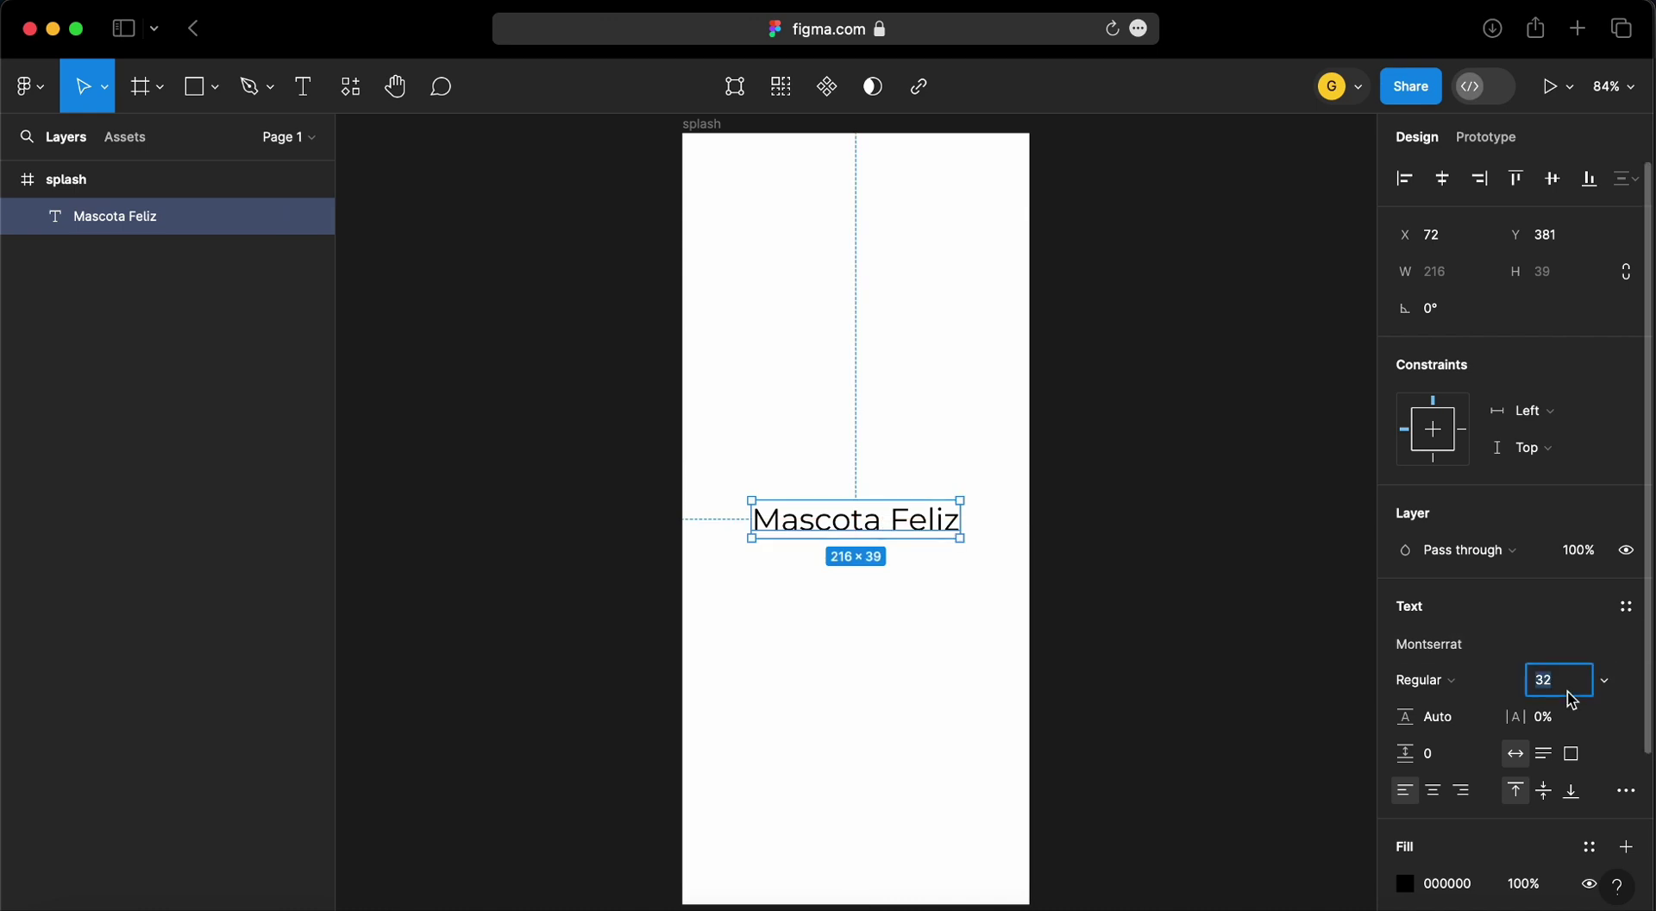
pyautogui.write('36')
pyautogui.press('Return')
pyautogui.moveTo(829, 530); pyautogui.dragTo(821, 528)
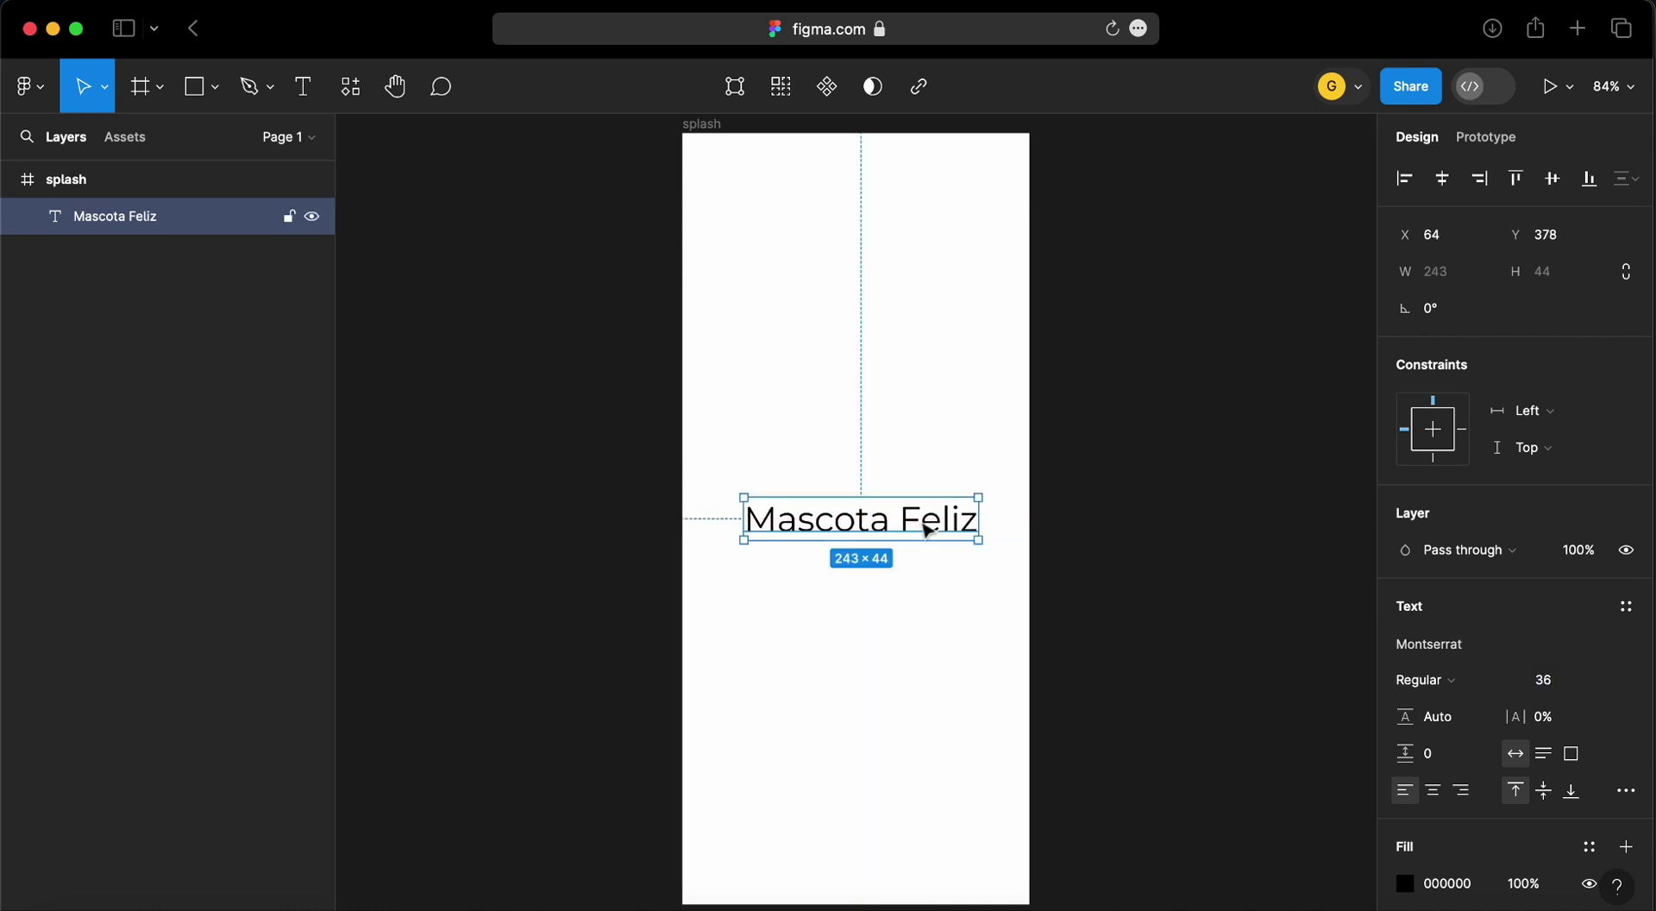
pyautogui.click(426, 249)
pyautogui.click(302, 91)
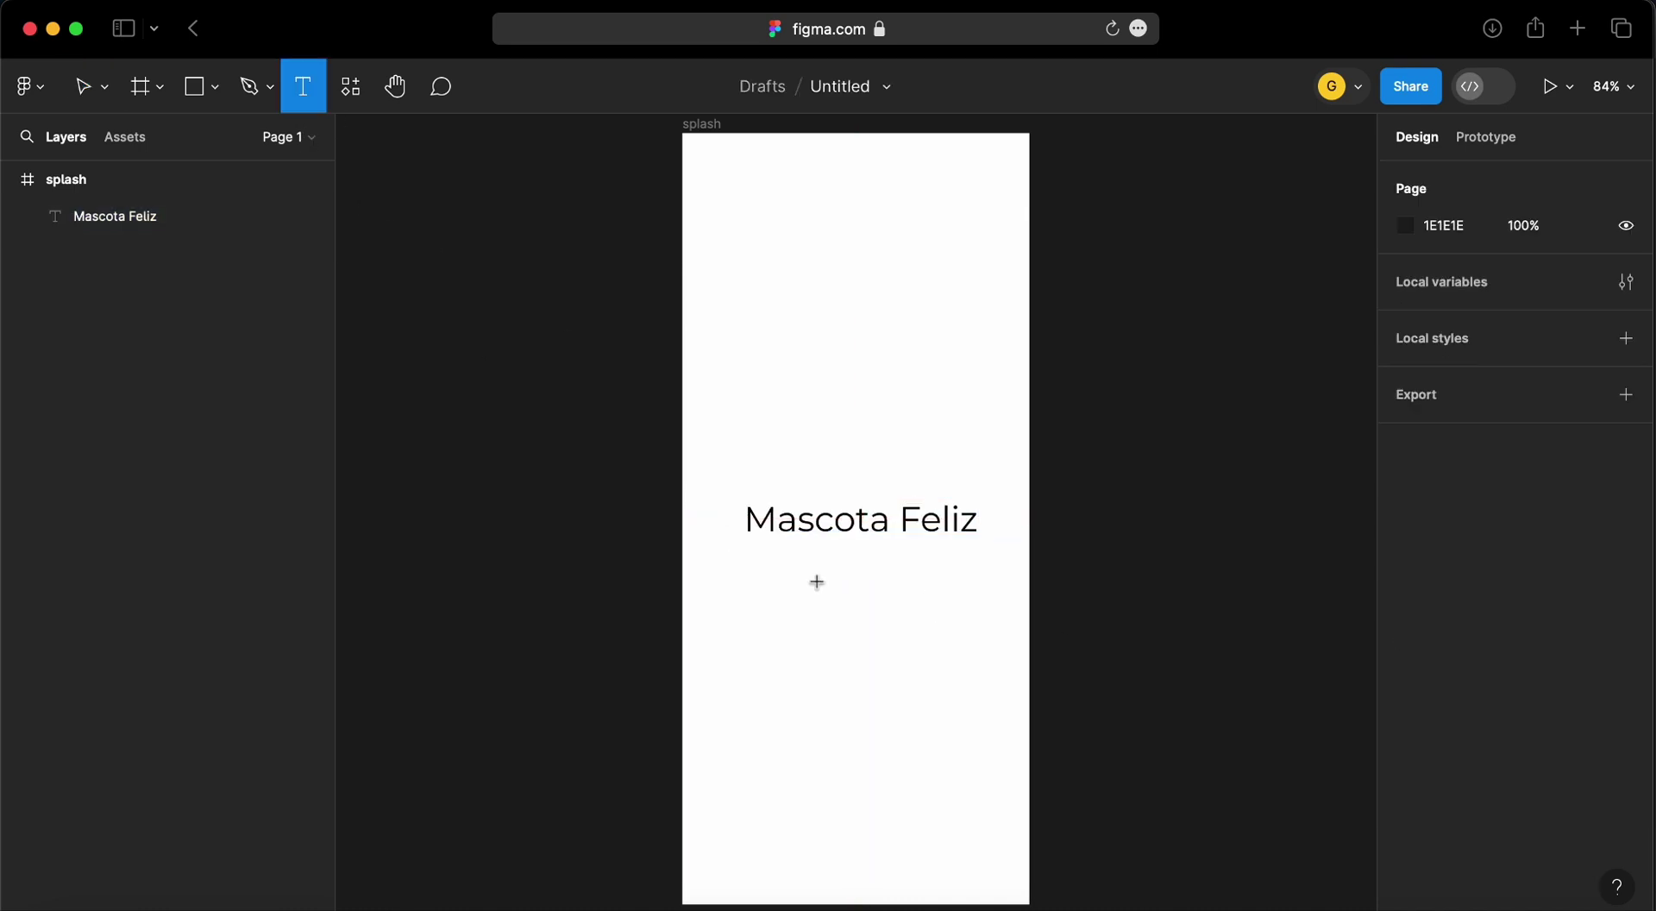
# Add a size-18 'Todo para tu mascota' subtitle centred below the title
pyautogui.click(847, 605)
pyautogui.write('To')
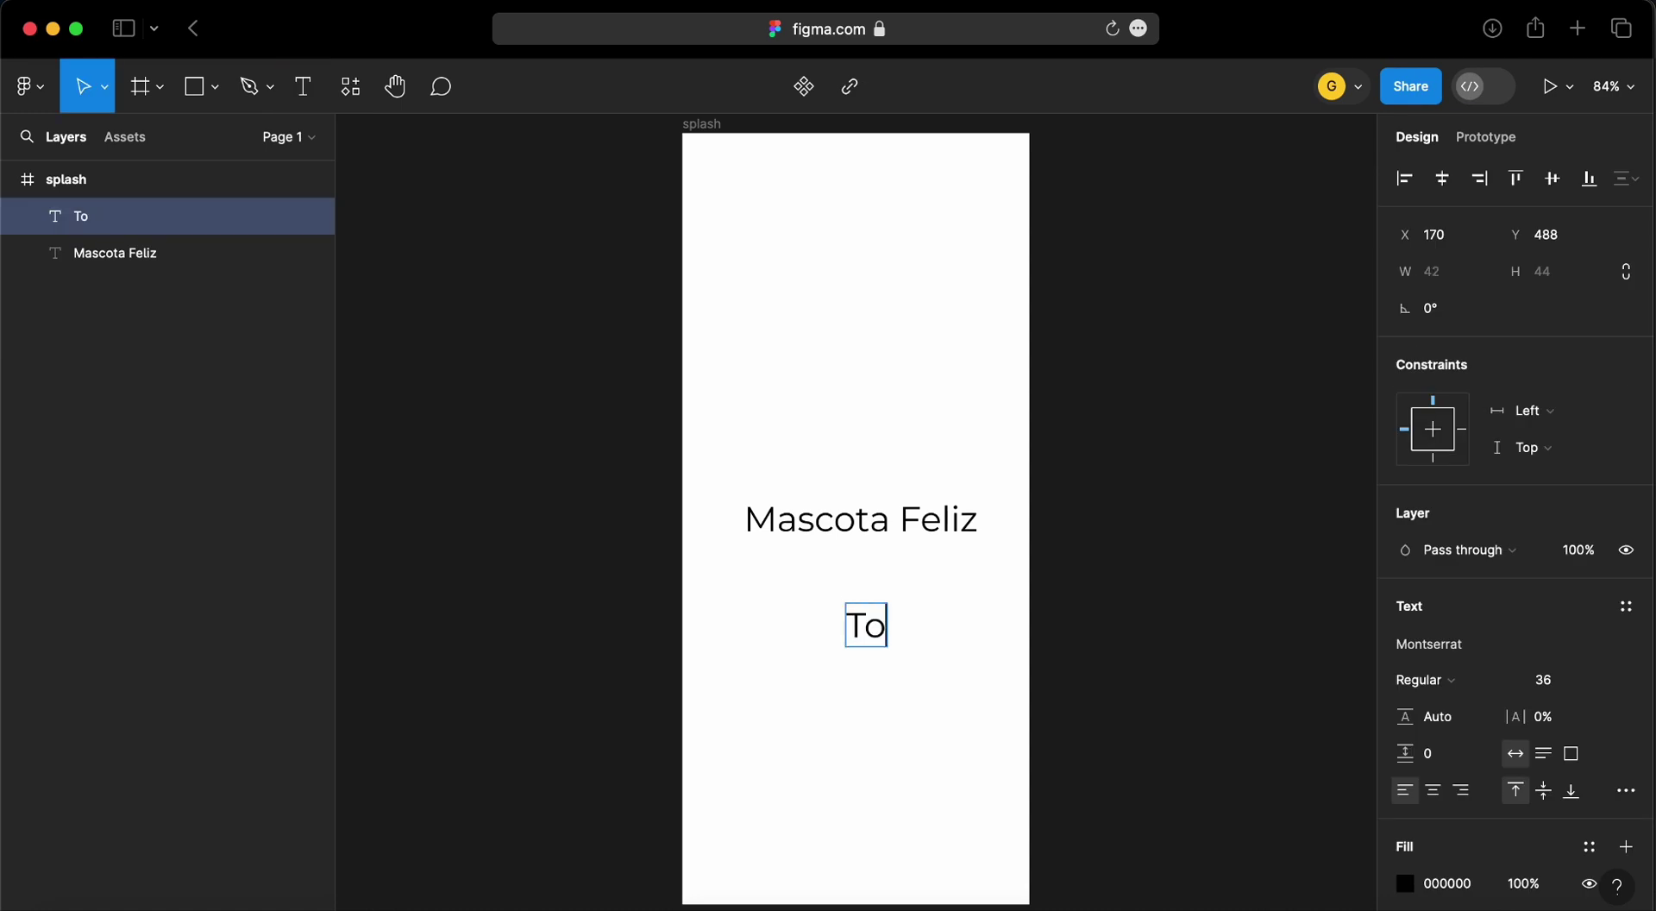
pyautogui.write('do para tu mascota')
pyautogui.press('super+a')
pyautogui.click(1544, 679)
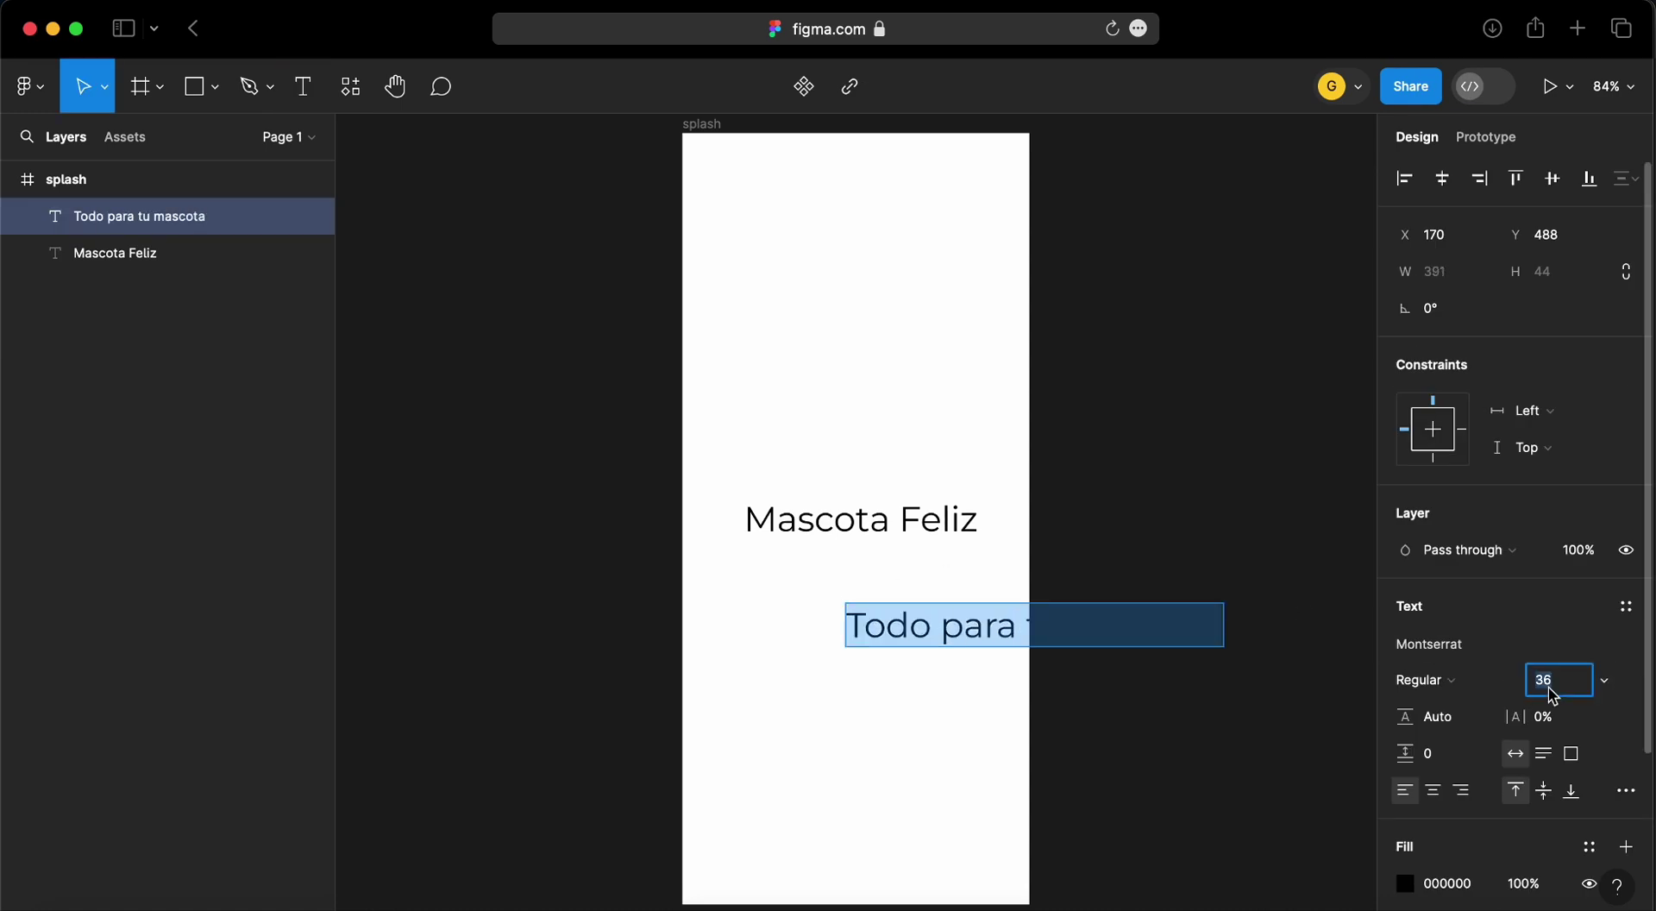
pyautogui.write('18')
pyautogui.press('Return')
pyautogui.moveTo(968, 618)
pyautogui.mouseDown()
pyautogui.moveTo(901, 607)
pyautogui.moveTo(904, 592)
pyautogui.mouseUp()
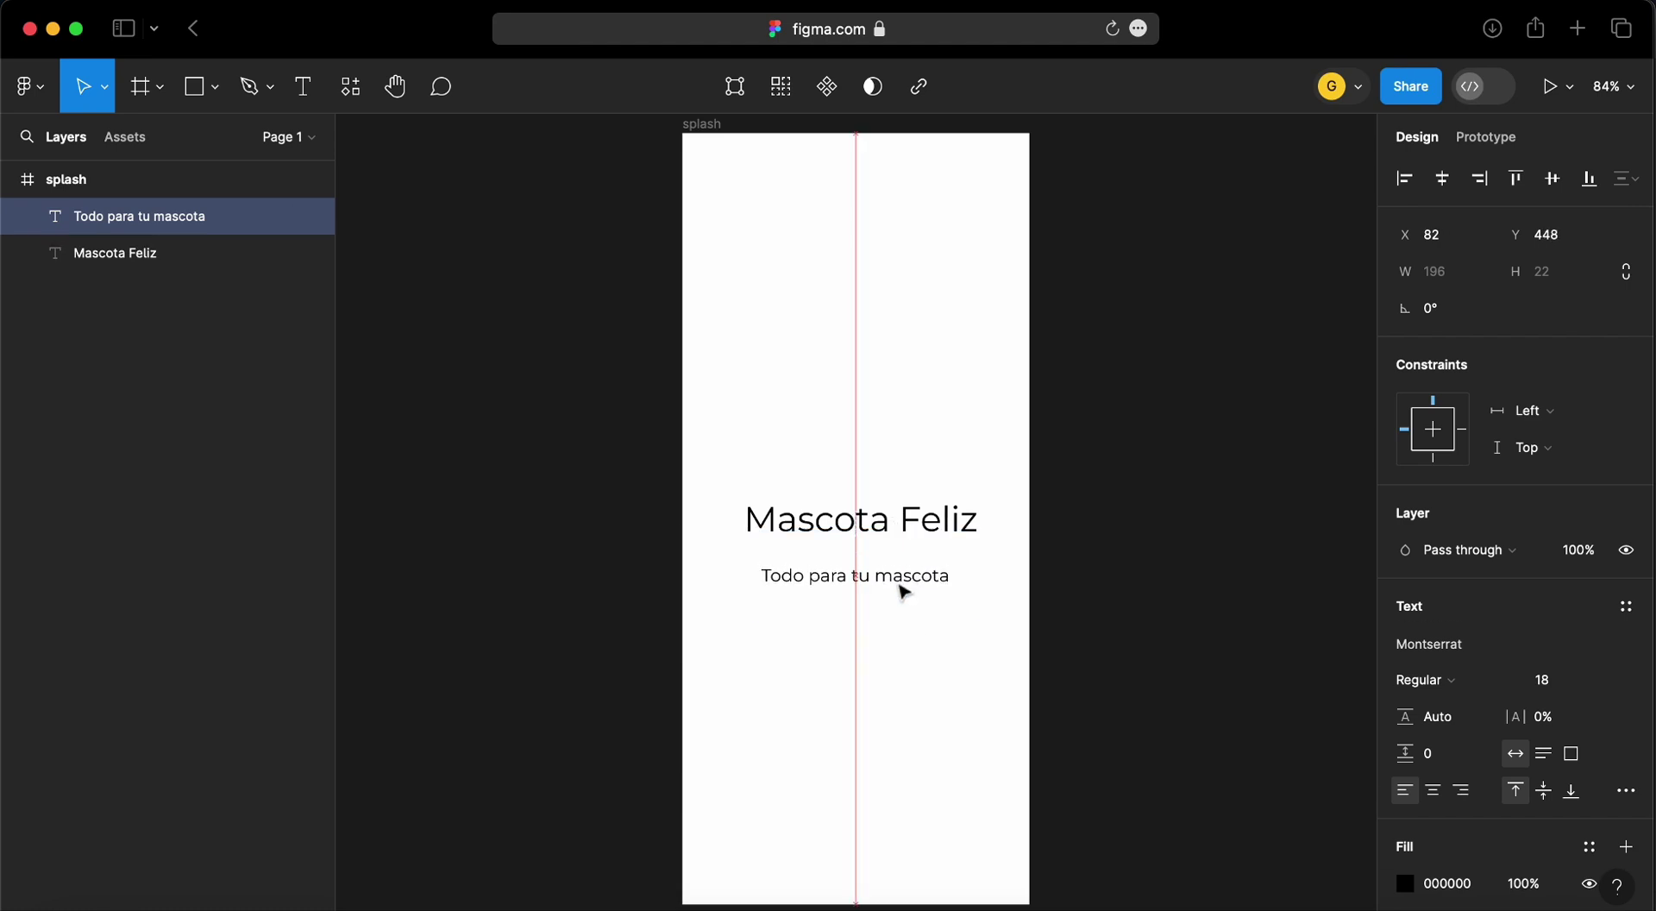
pyautogui.click(937, 646)
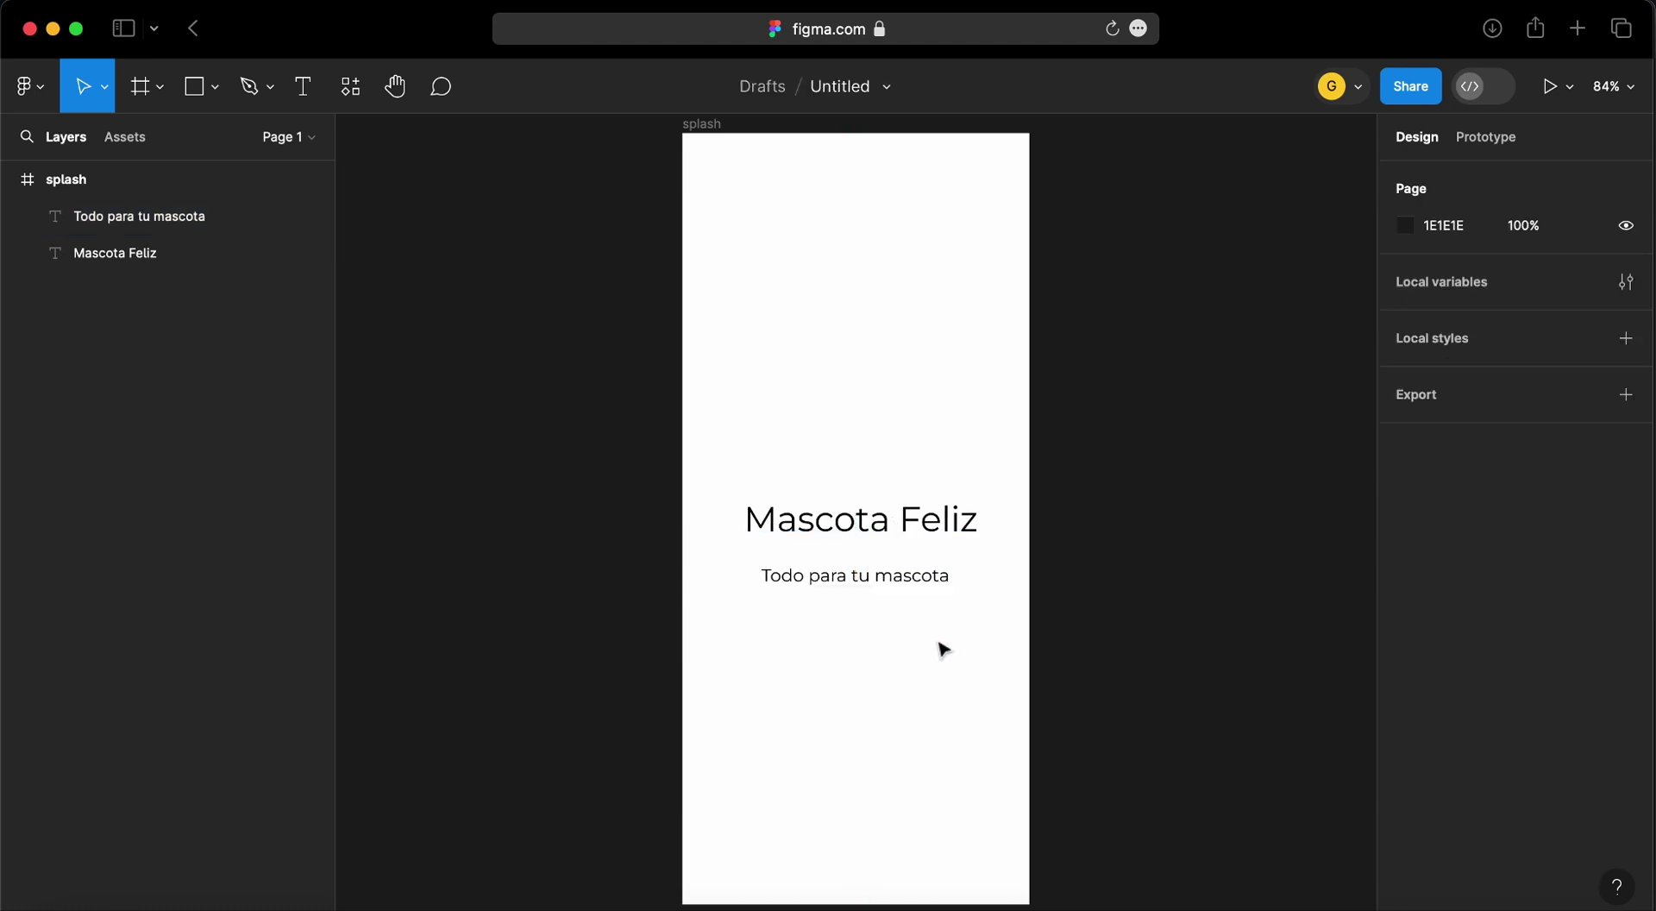
# Fill both the title and subtitle with golden brown 927B40
pyautogui.click(917, 522)
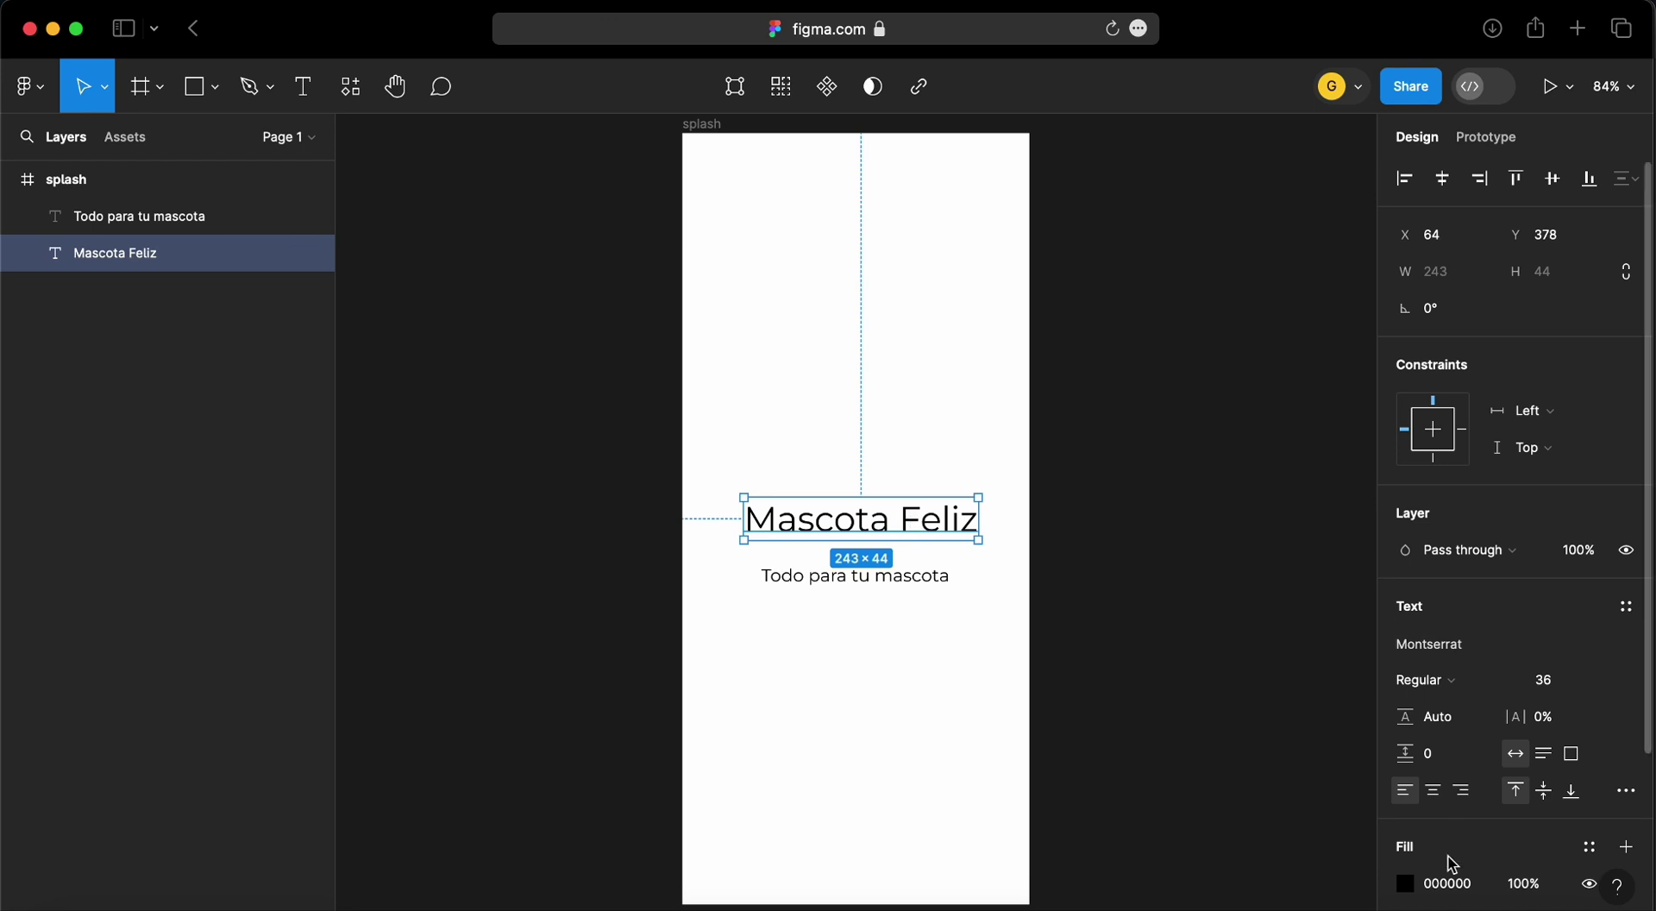
pyautogui.click(1417, 896)
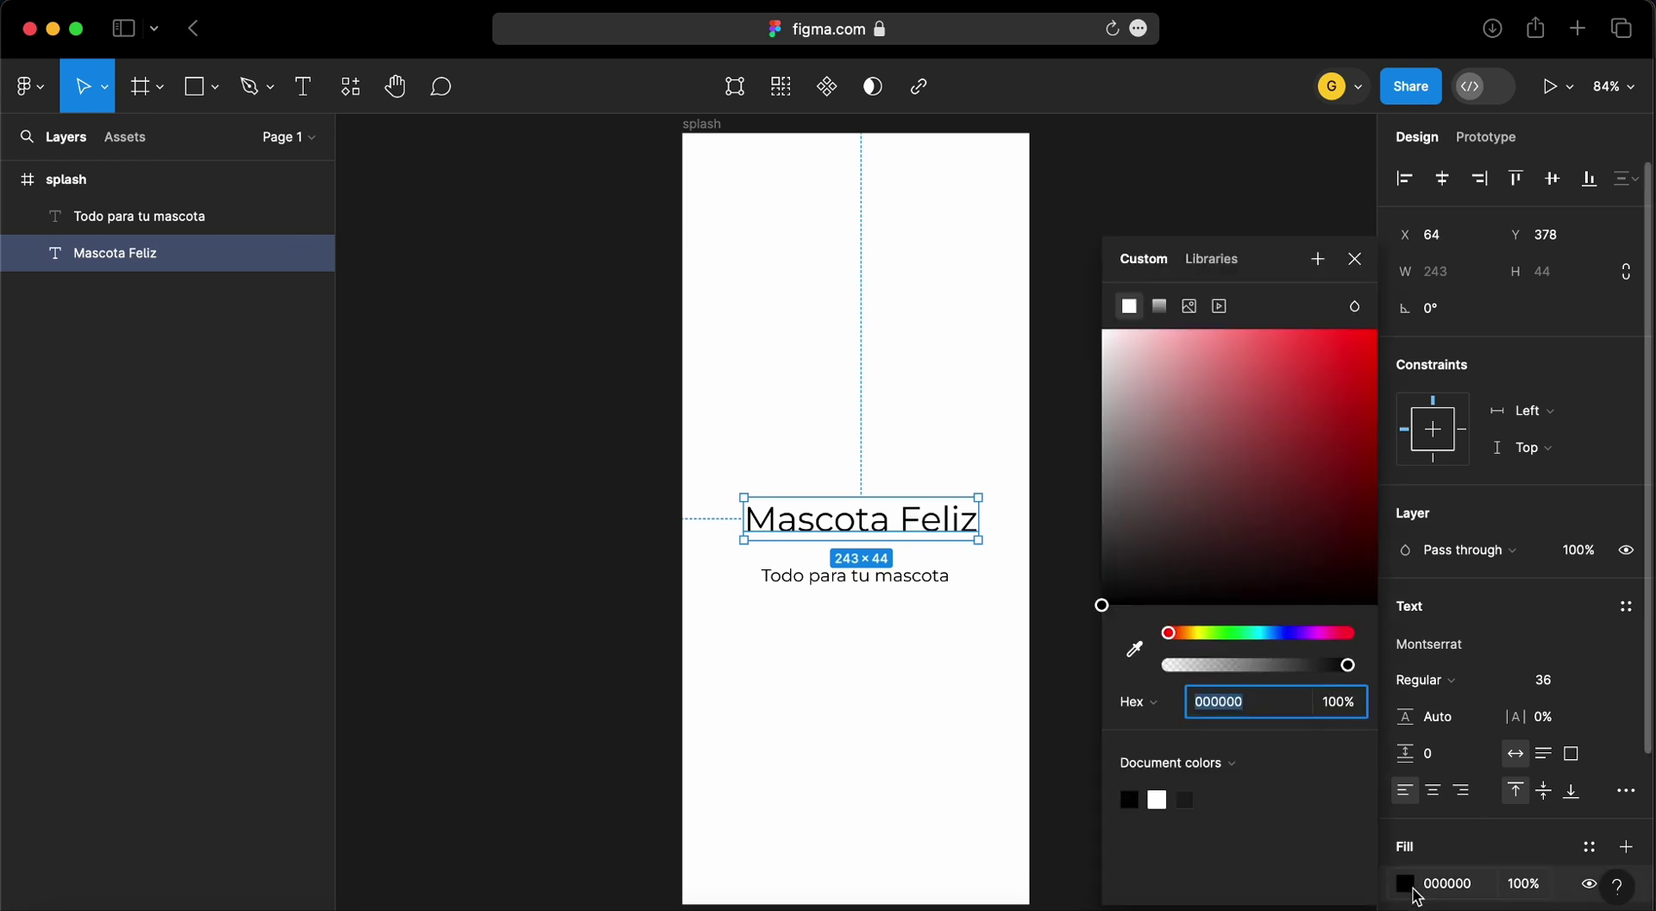
pyautogui.write('927B40')
pyautogui.press('Return')
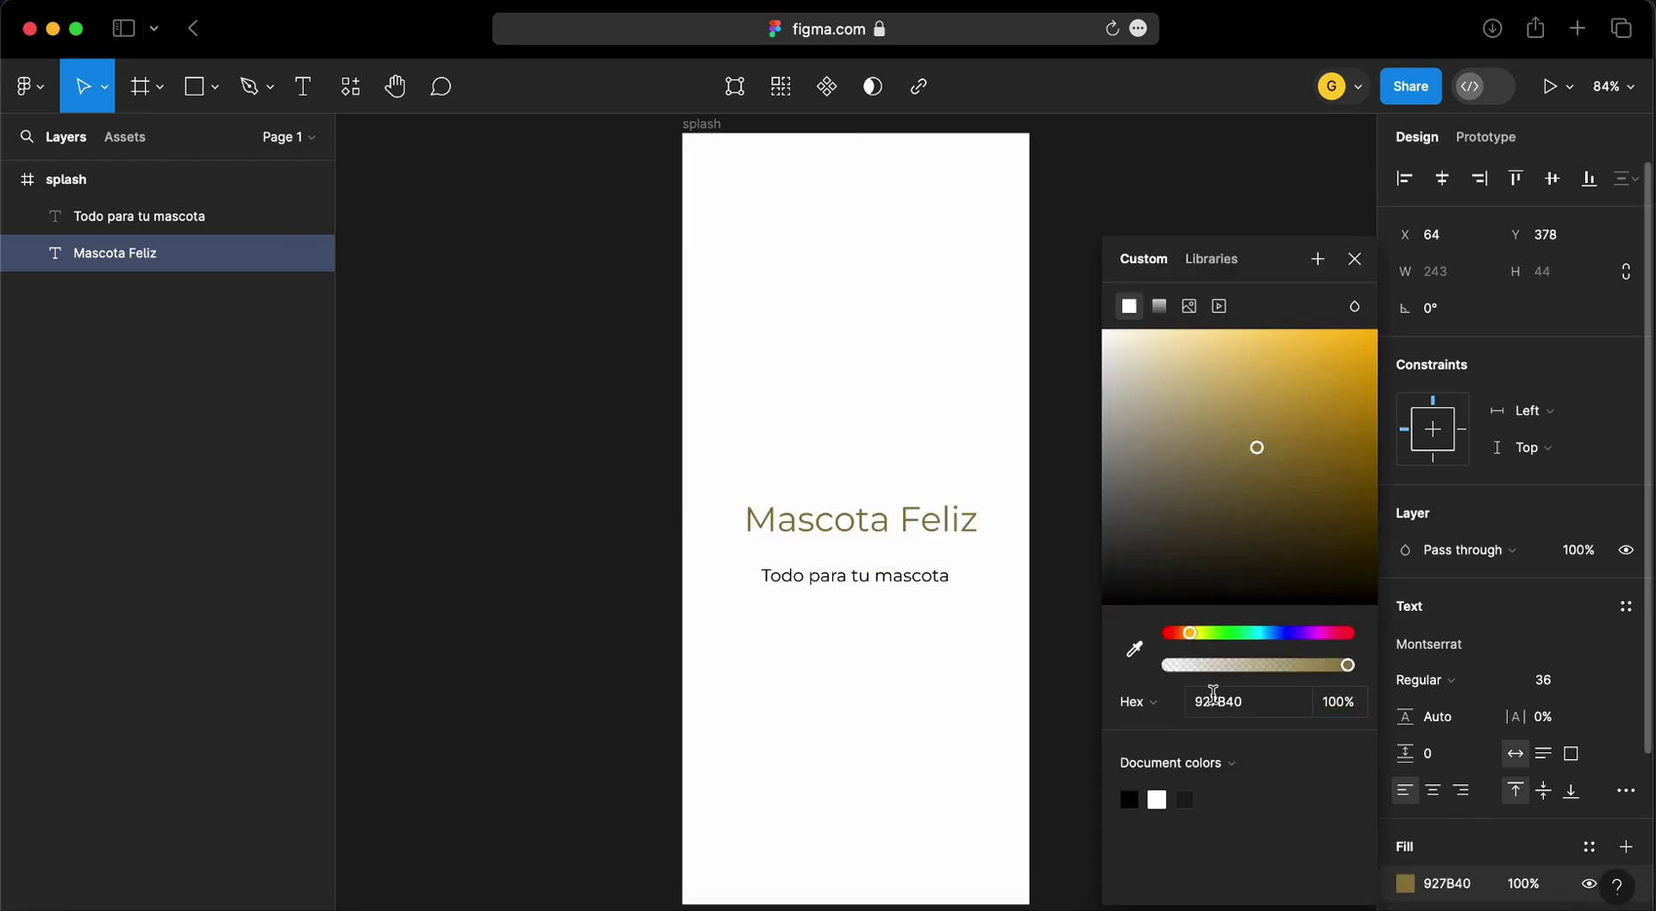
pyautogui.click(815, 583)
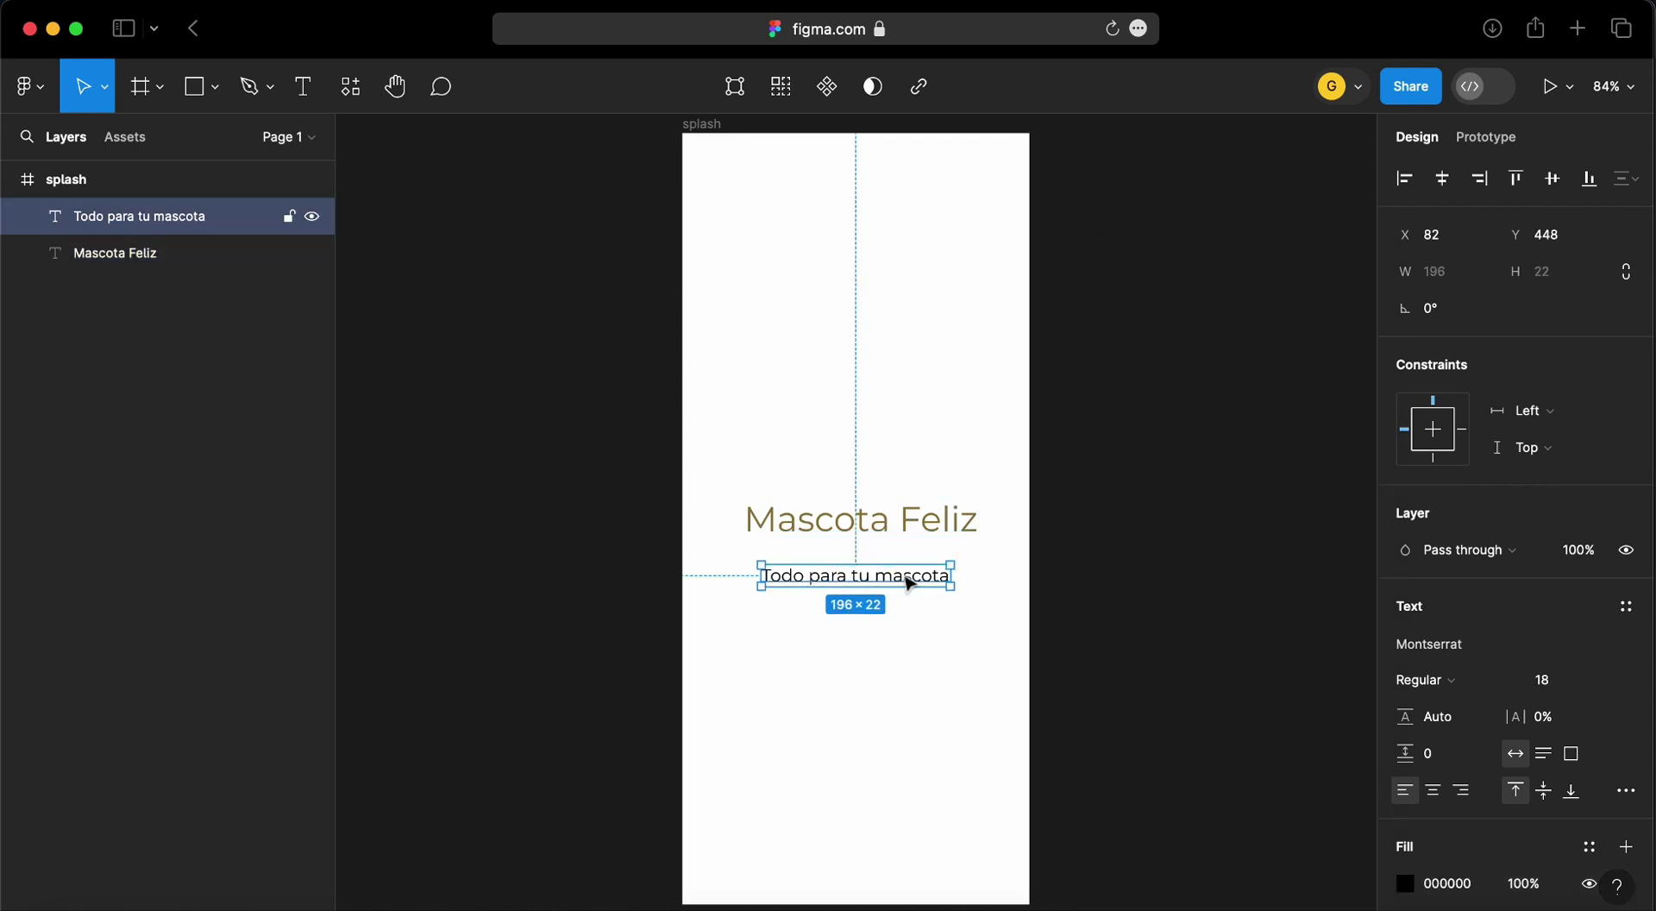
pyautogui.click(1405, 883)
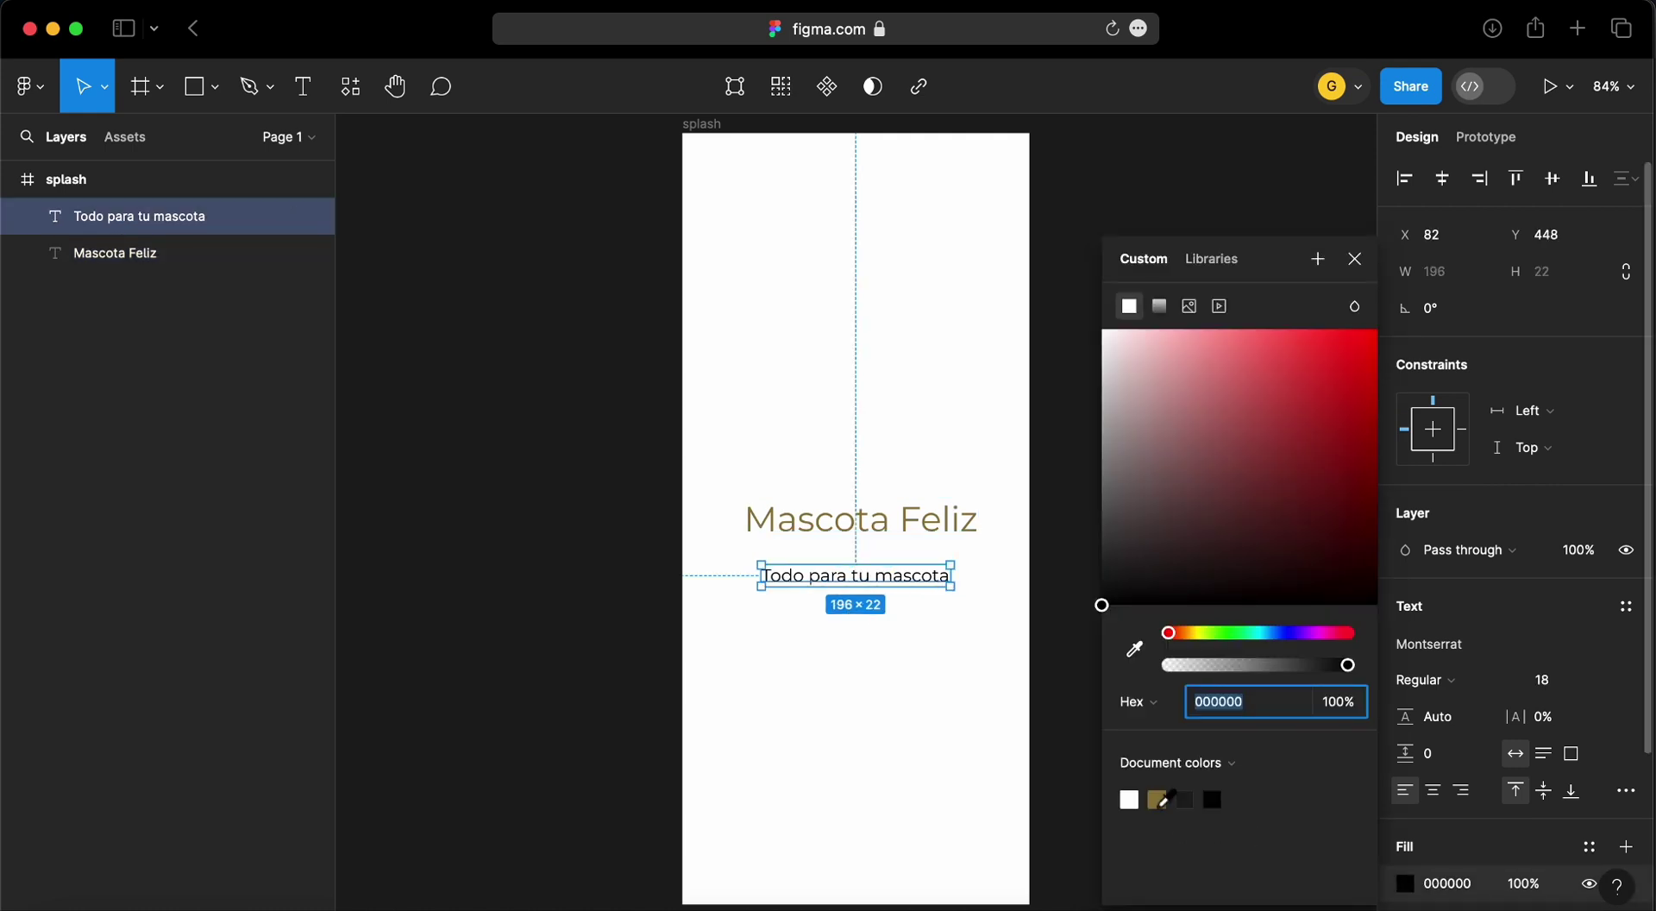
pyautogui.click(1160, 799)
pyautogui.click(853, 667)
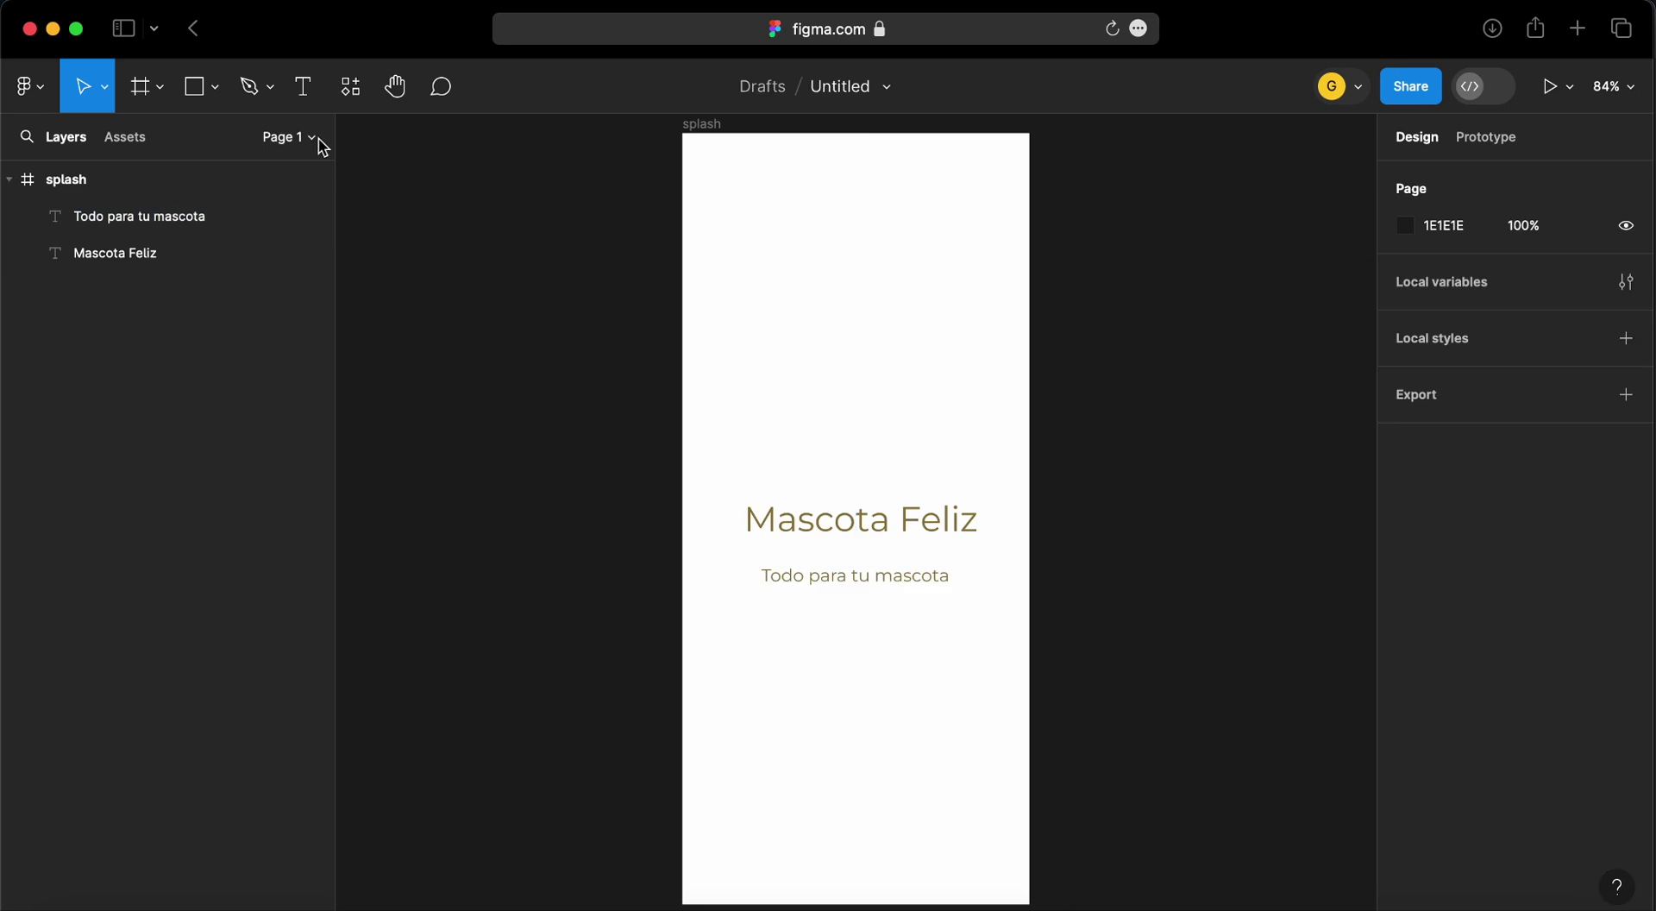
# Draw an ellipse near the top of the splash frame and set its width to 265
pyautogui.click(213, 96)
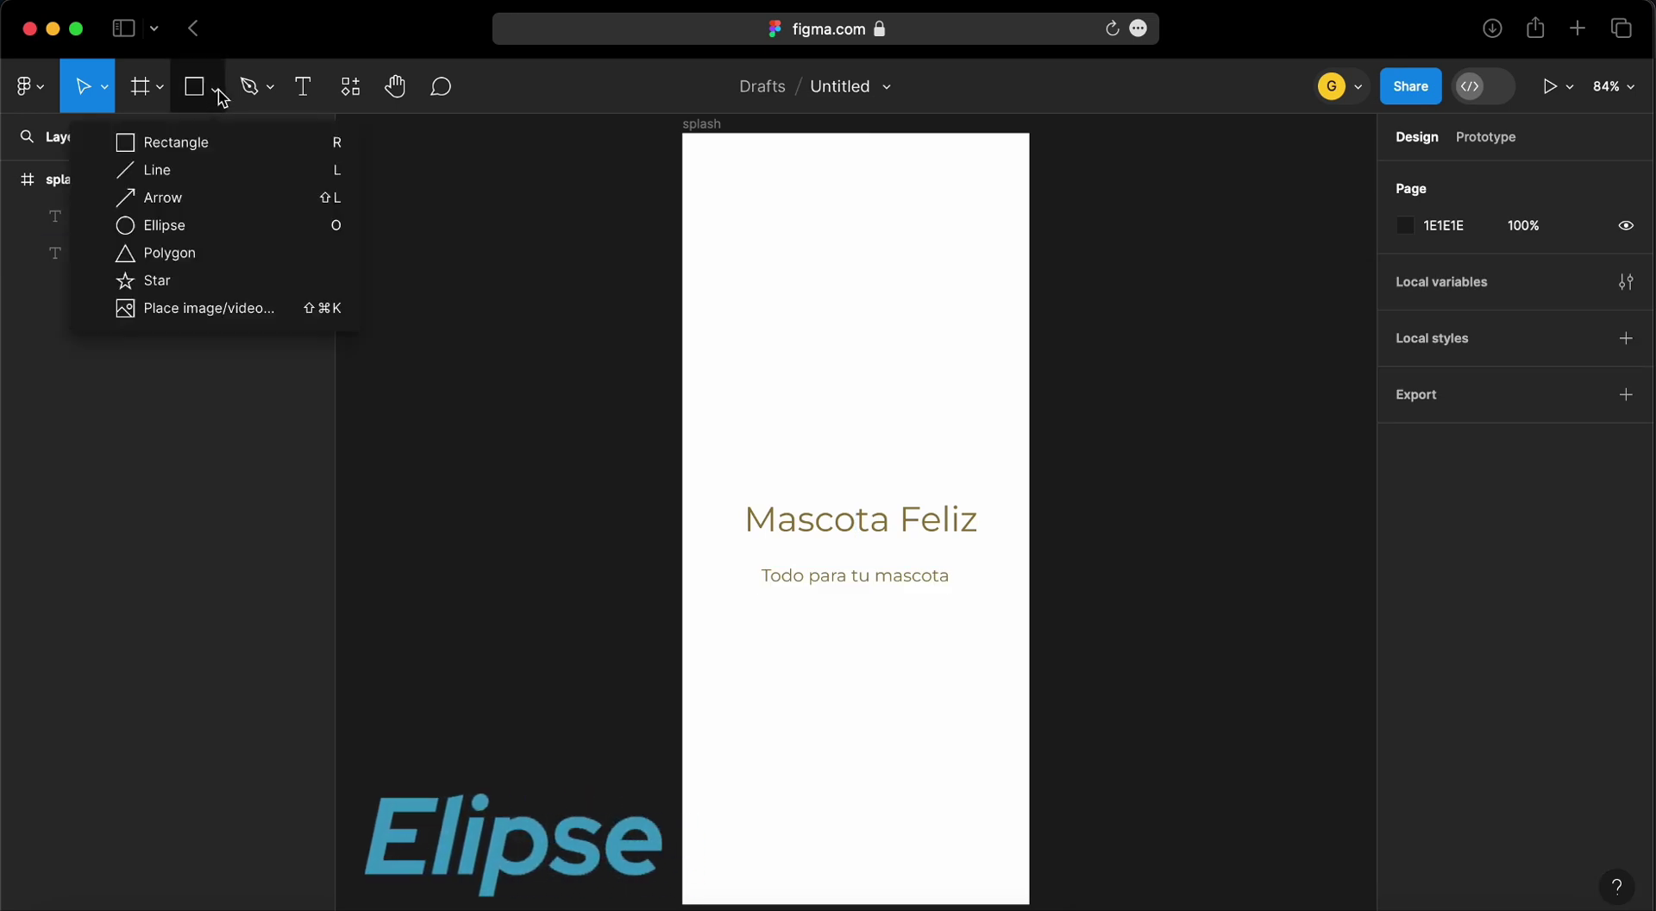
pyautogui.click(195, 228)
pyautogui.moveTo(751, 198); pyautogui.dragTo(971, 406)
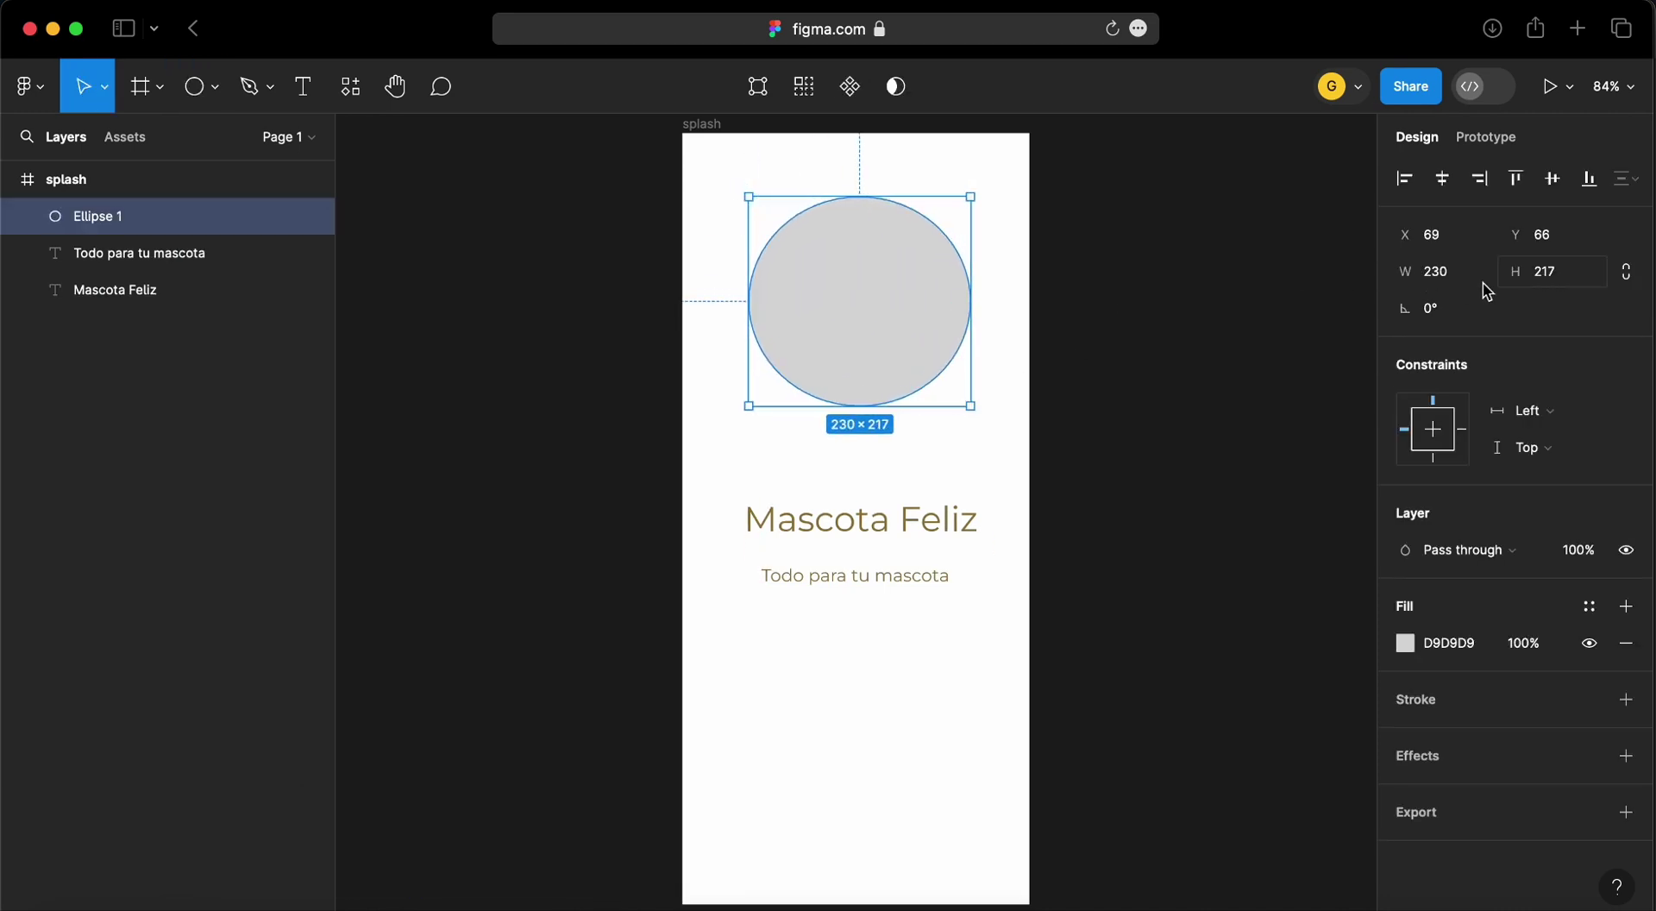
pyautogui.click(1458, 277)
pyautogui.write('265')
pyautogui.press('Return')
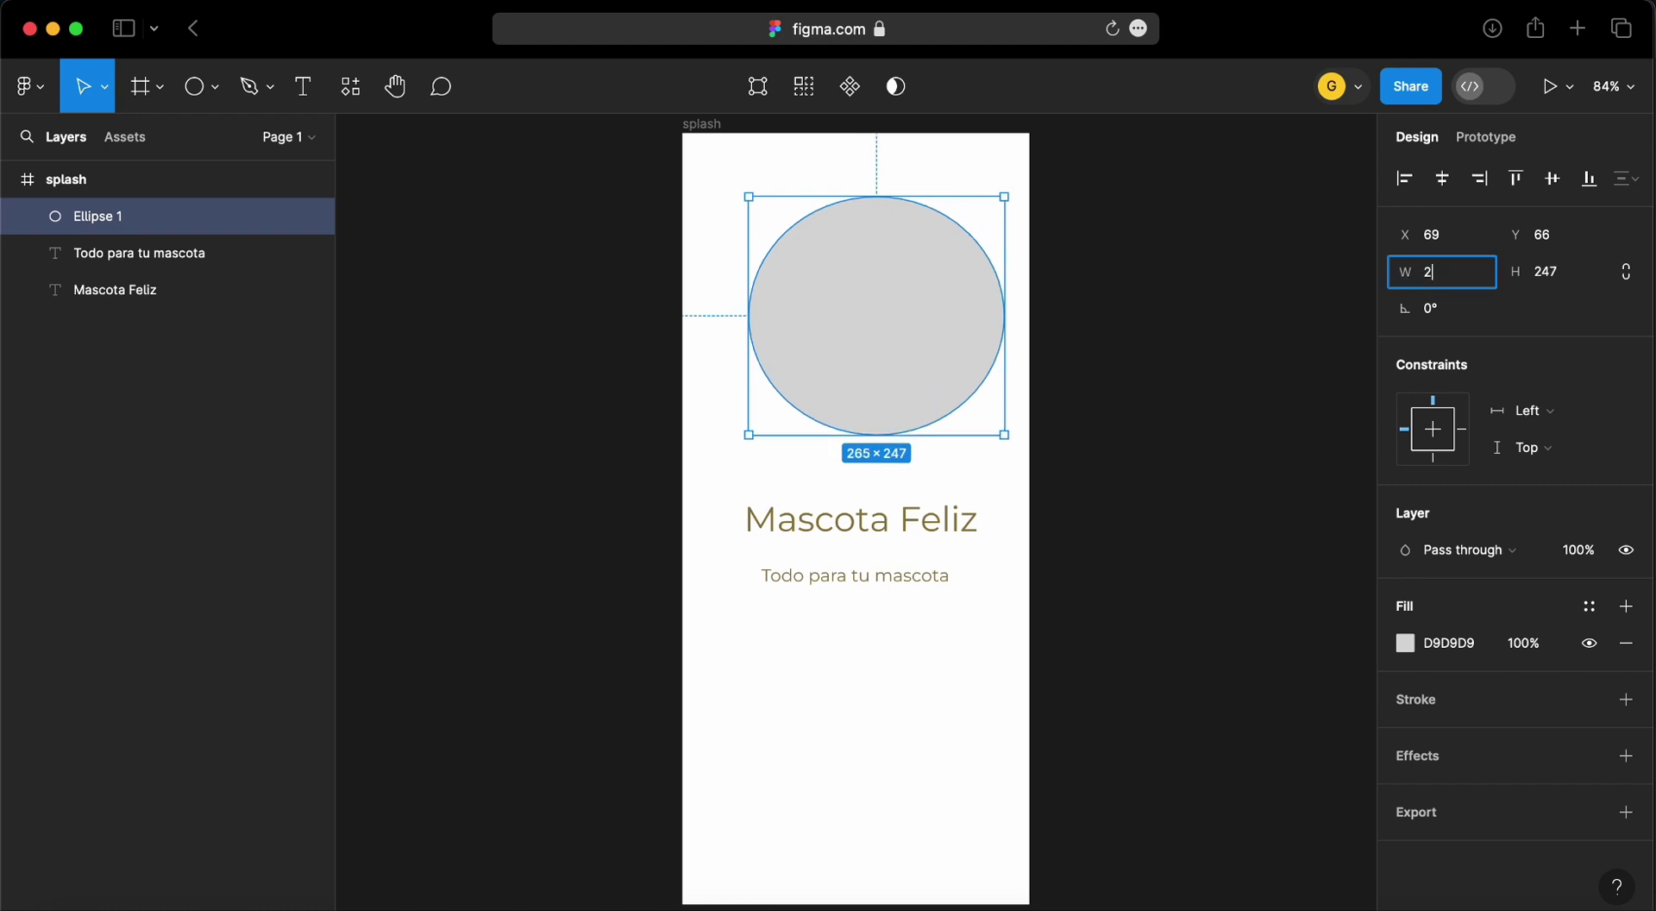
# Make the circle 260×260 at the top centre, then open a new browser tab
pyautogui.write('260')
pyautogui.click(1583, 275)
pyautogui.write('260')
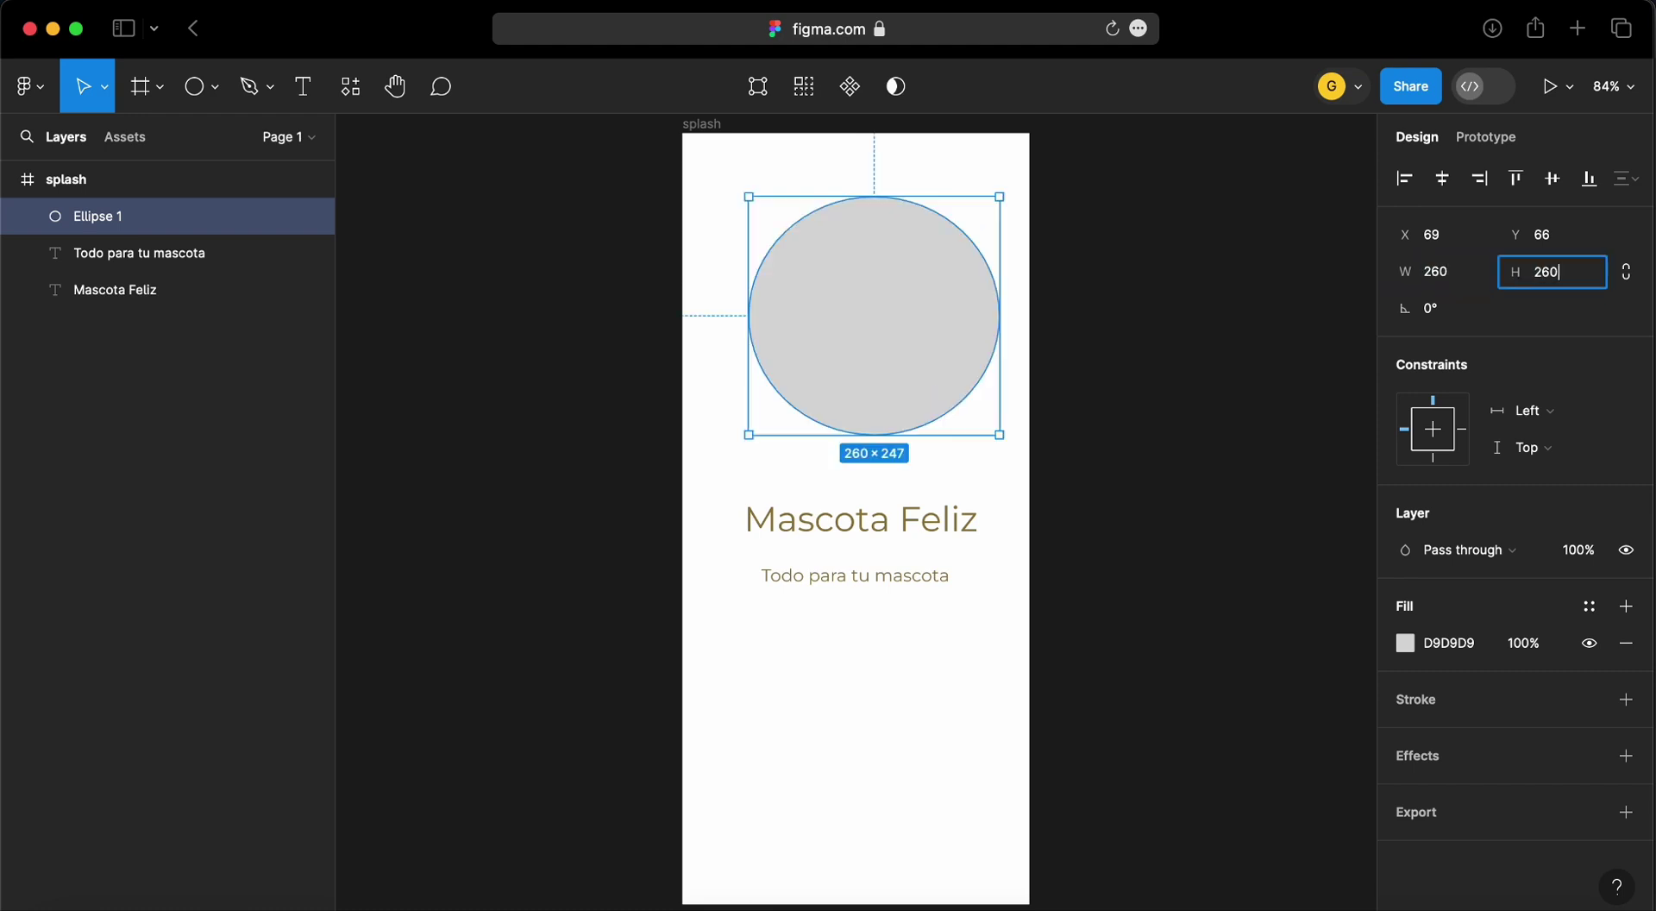
pyautogui.press('Return')
pyautogui.moveTo(888, 358)
pyautogui.mouseDown()
pyautogui.moveTo(861, 335)
pyautogui.moveTo(869, 347)
pyautogui.mouseUp()
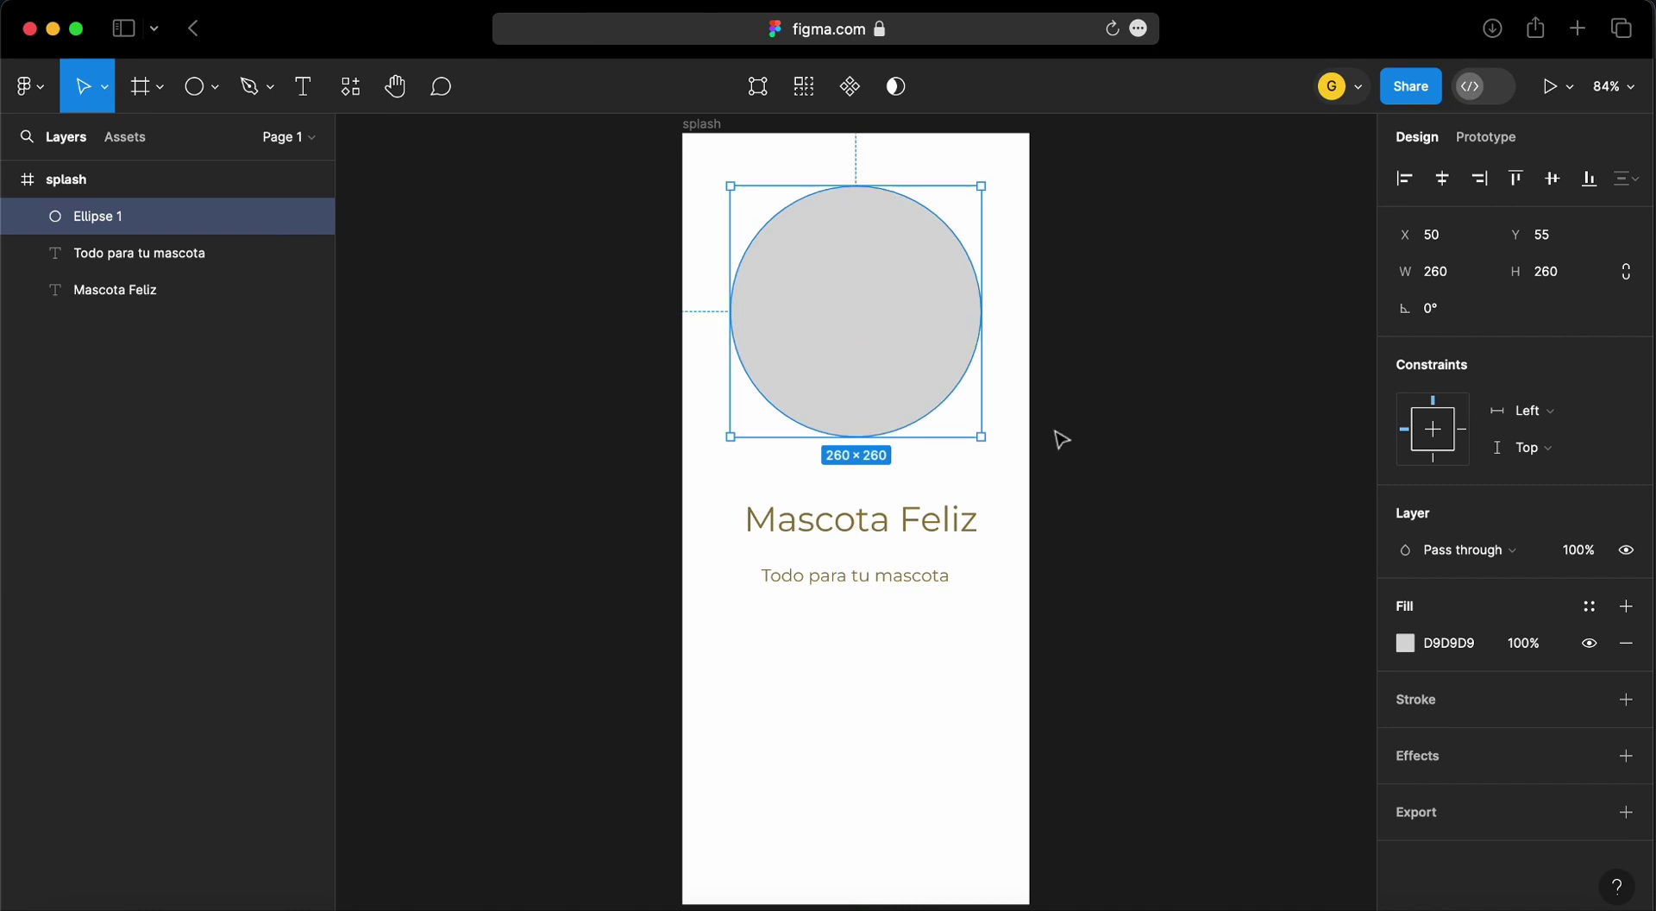
pyautogui.press('super+t')
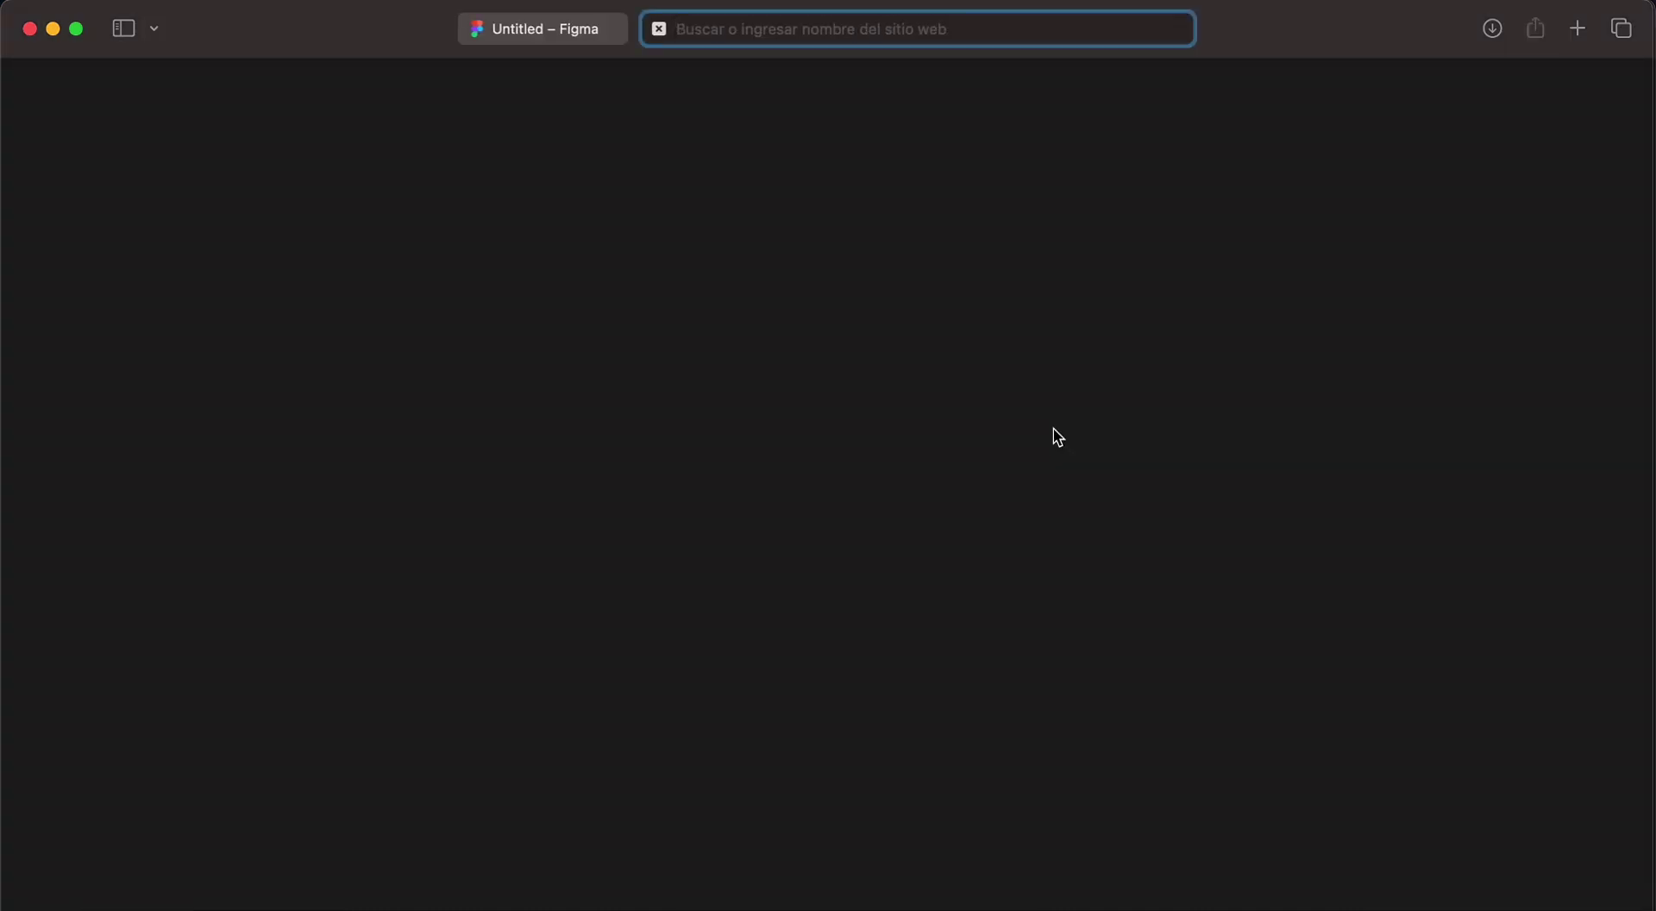
# Search Google Images for 'perro' filtered to transparent-background colour
pyautogui.write('go')
pyautogui.press('Return')
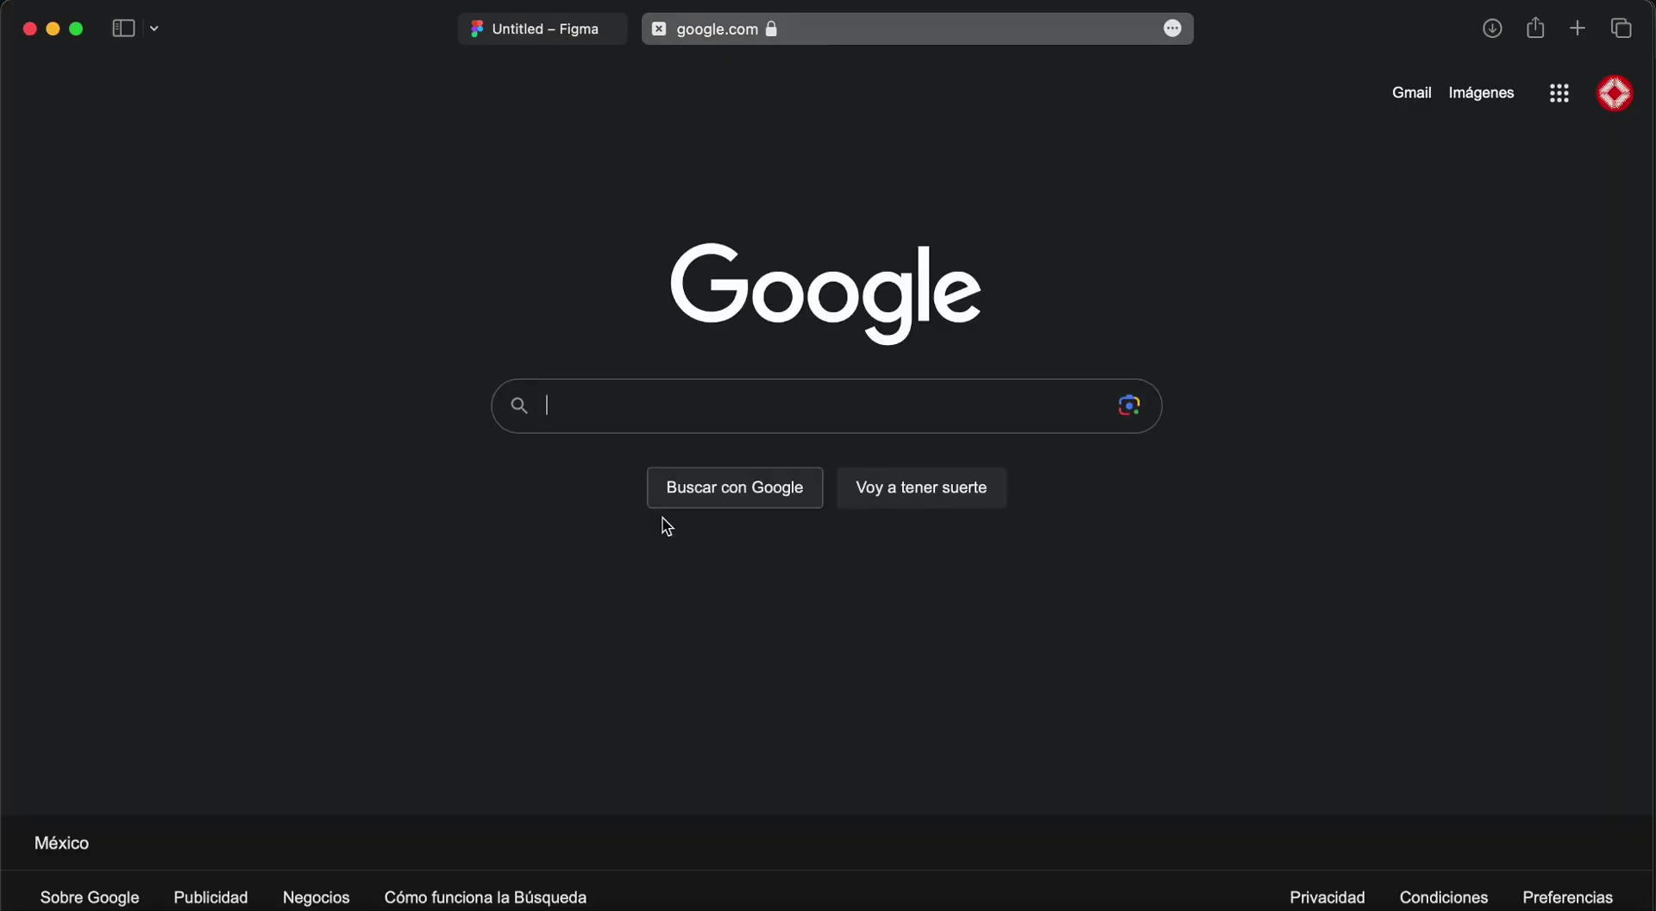
pyautogui.write('perro')
pyautogui.press('Return')
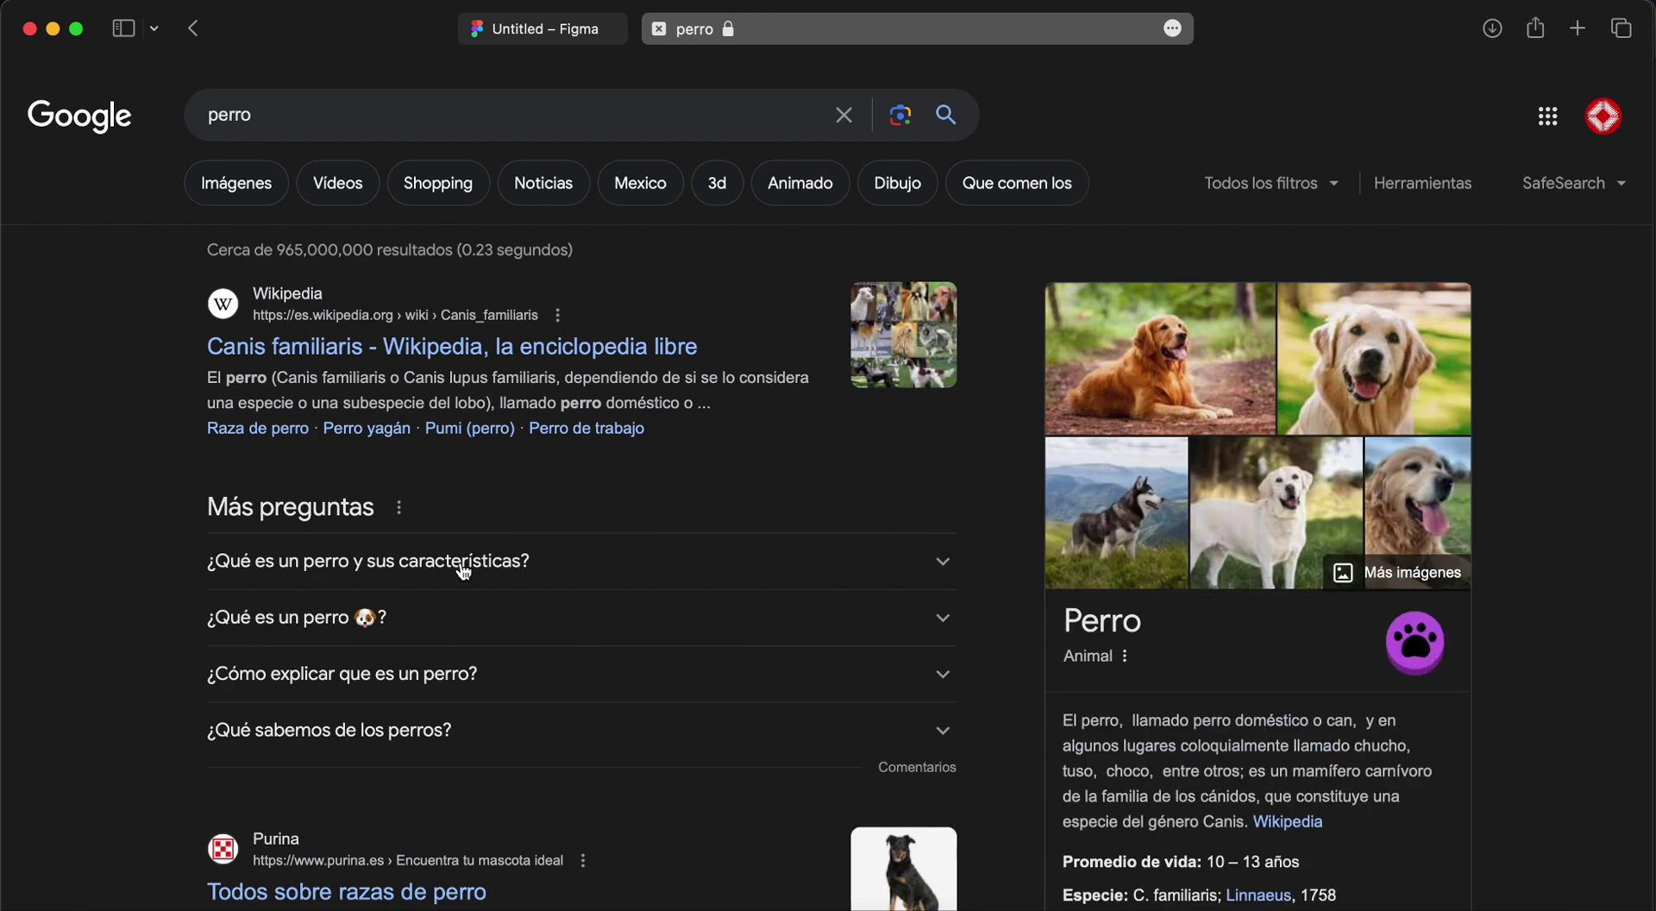
pyautogui.click(250, 196)
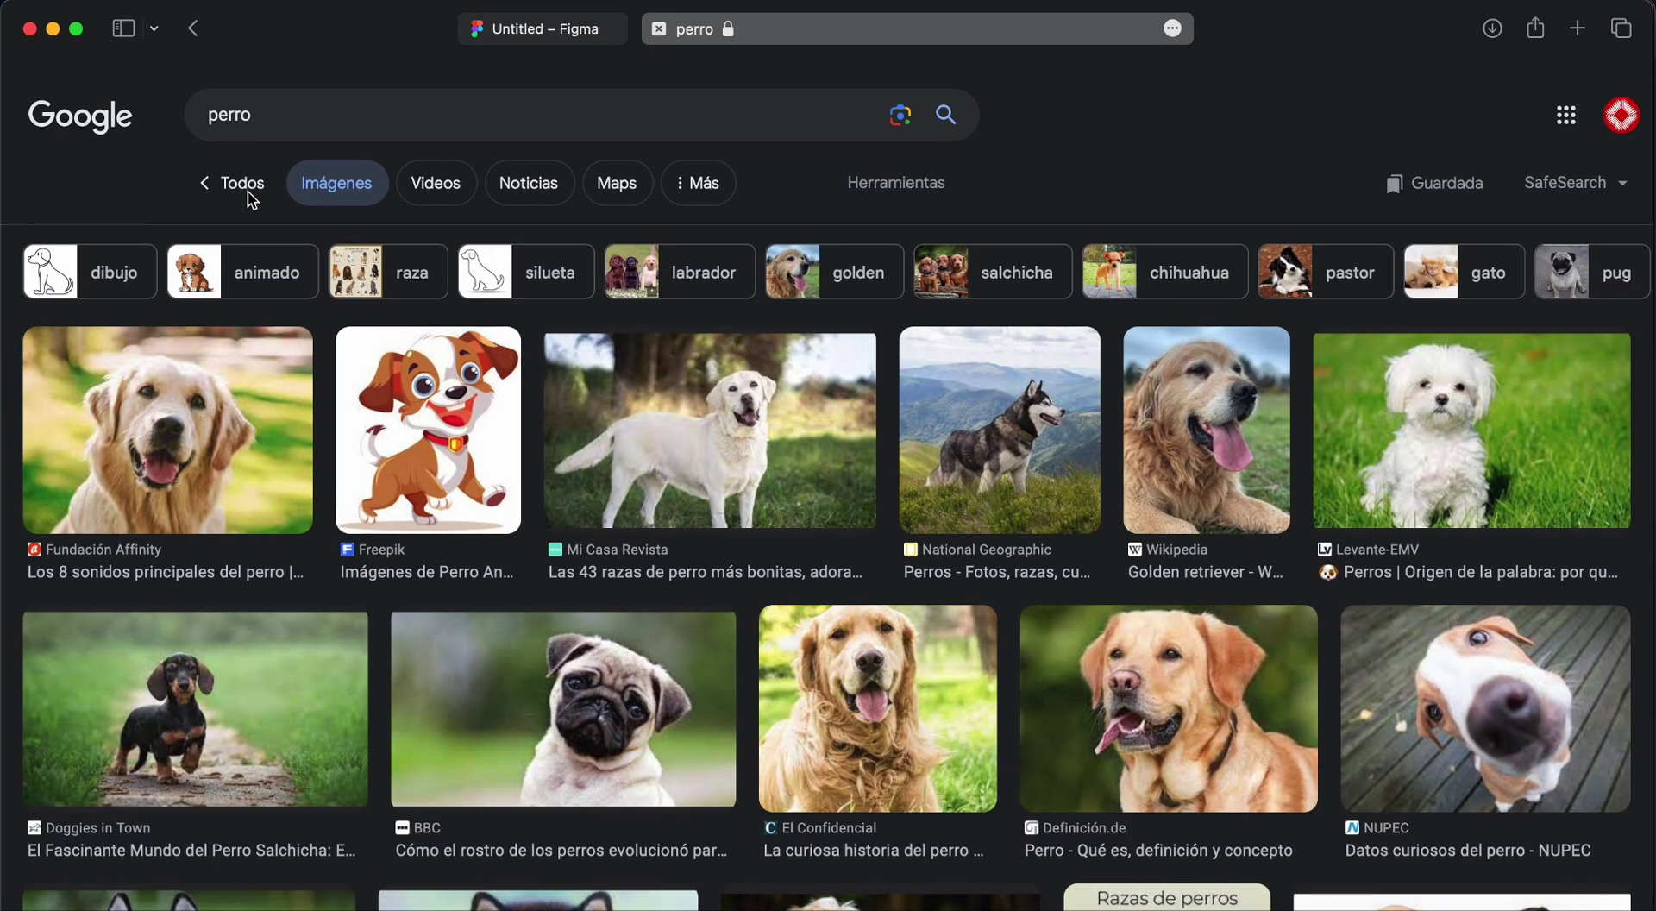
pyautogui.click(896, 183)
pyautogui.click(581, 251)
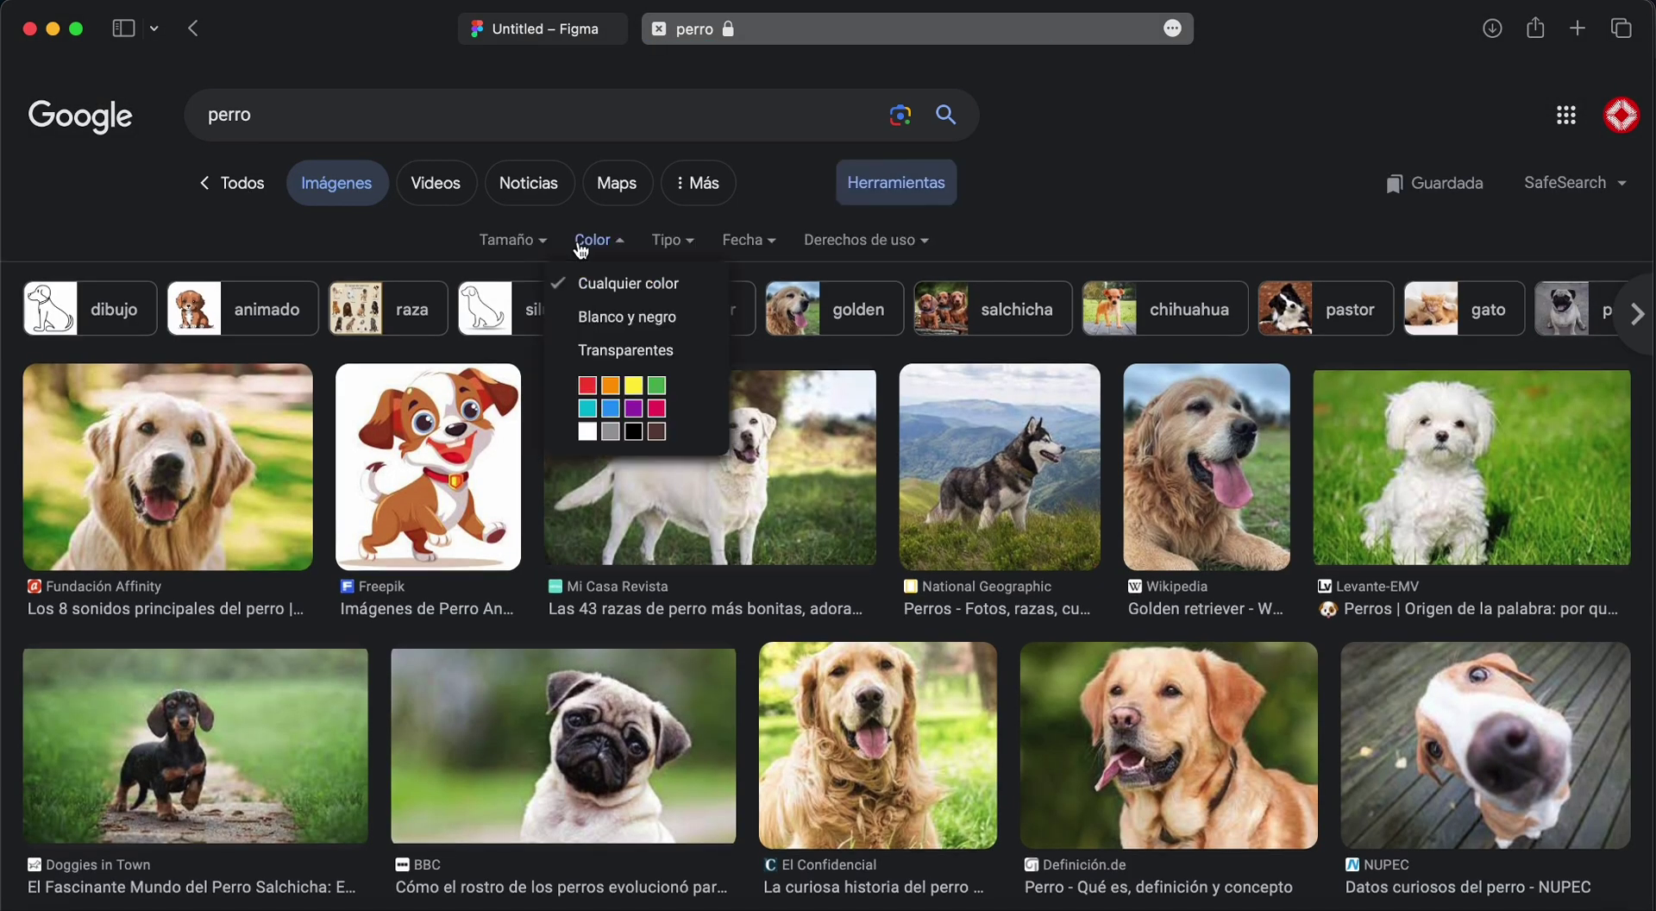
pyautogui.click(621, 353)
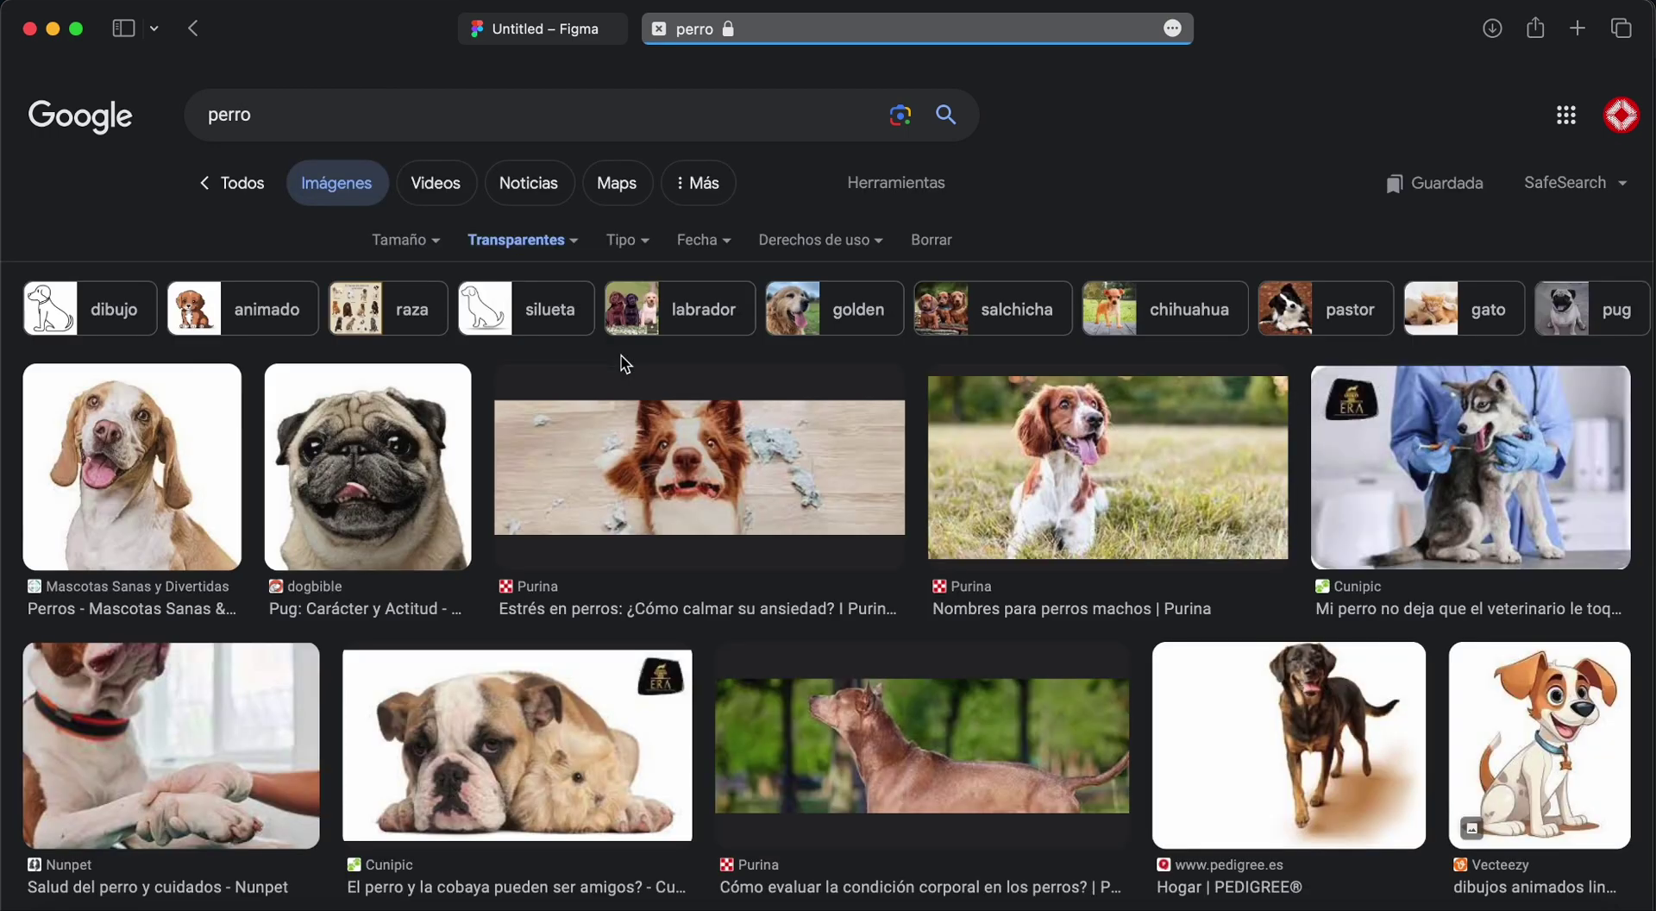
# Save the first dog image to the Downloads folder
pyautogui.click(132, 489)
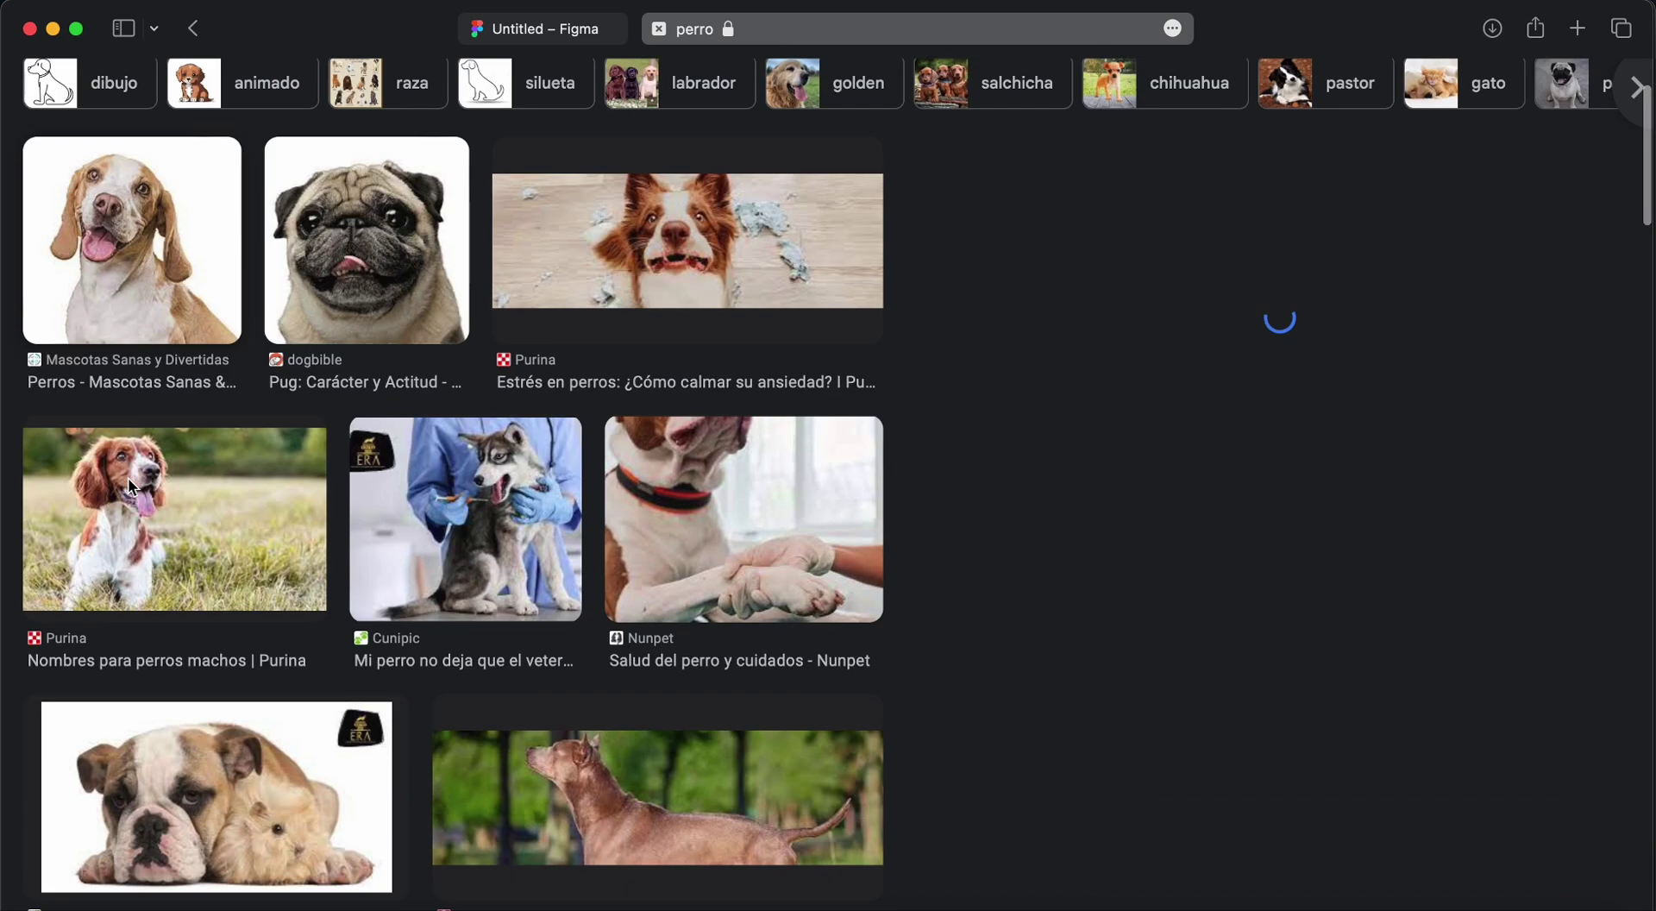
pyautogui.rightClick(1240, 529)
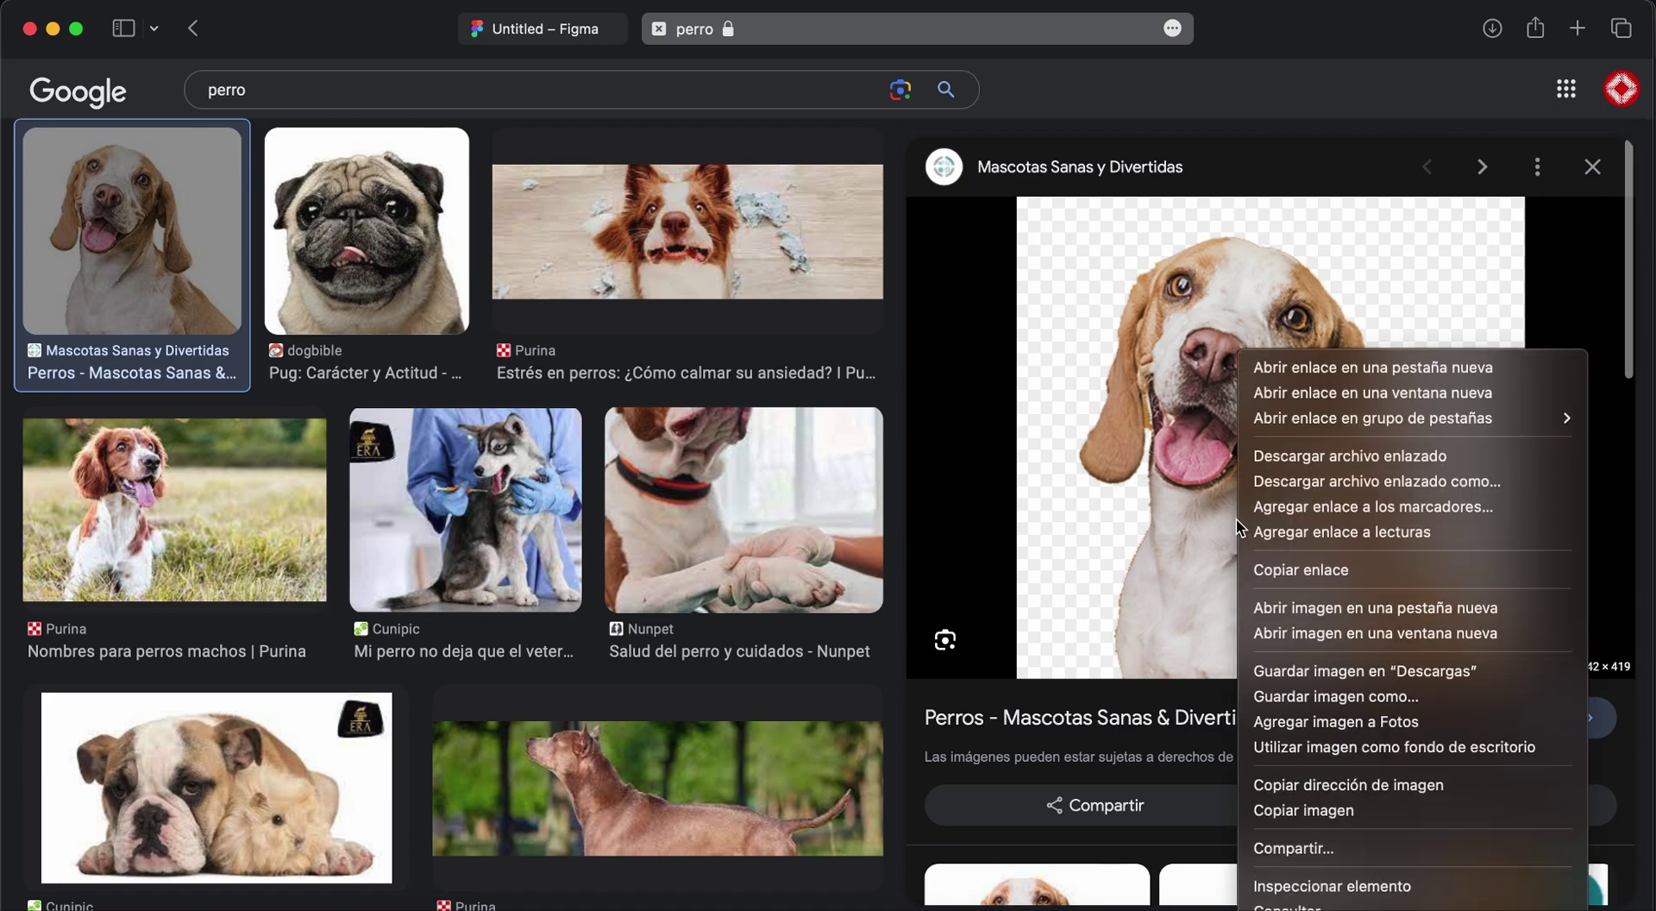
pyautogui.click(1333, 647)
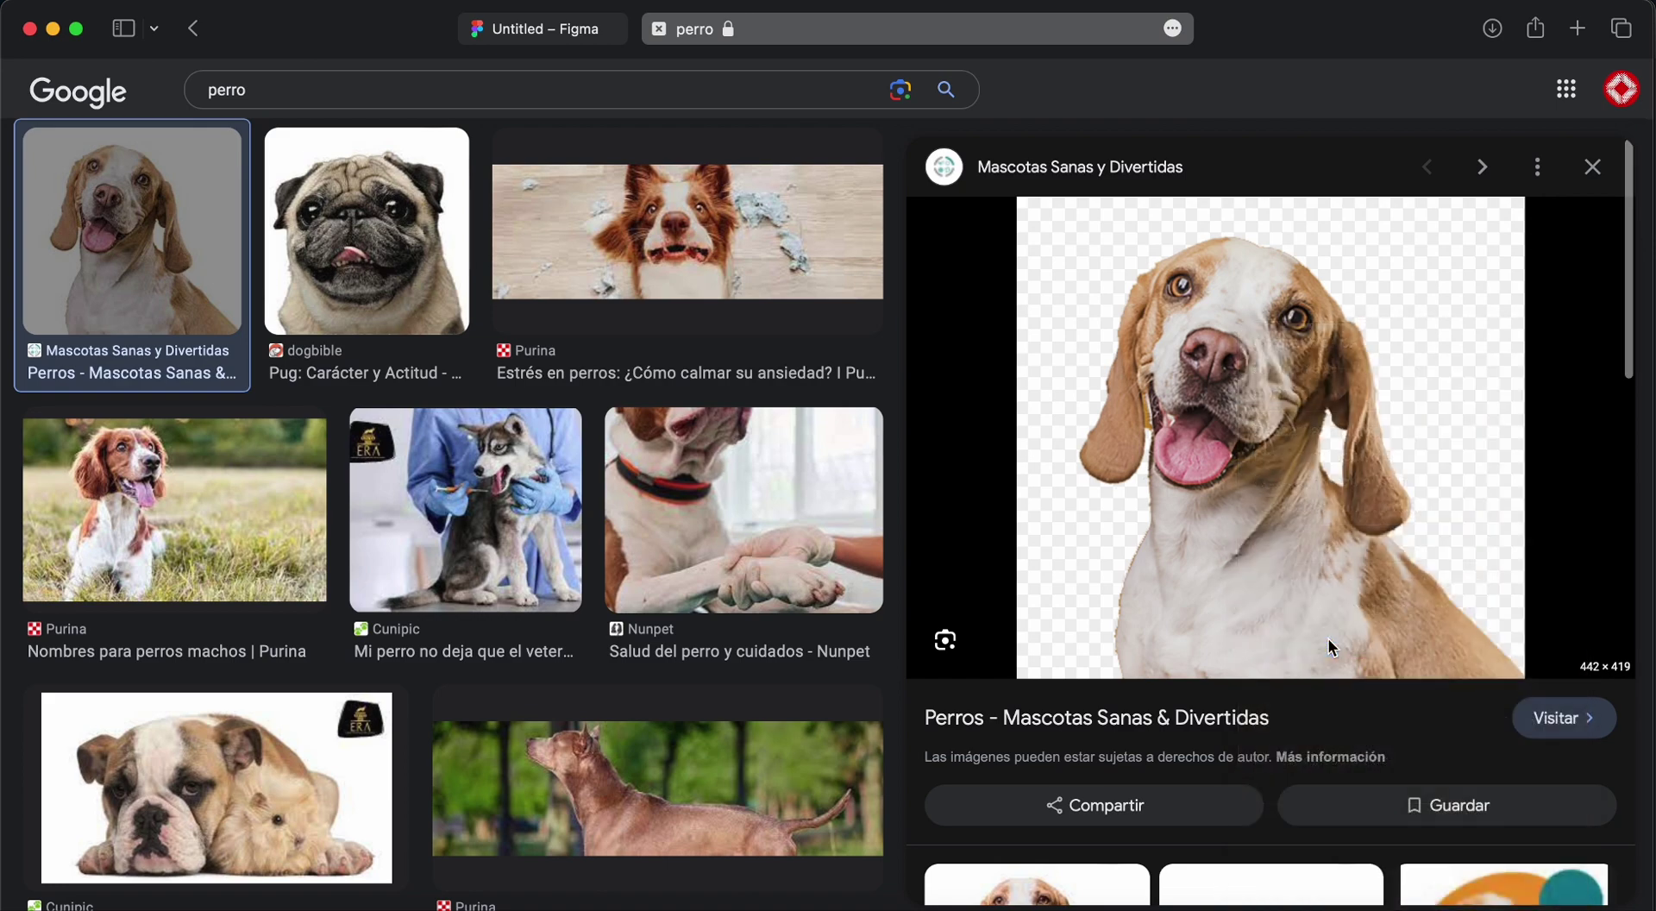
# Drag the downloaded dog image onto the splash frame and shrink it to 223×222 over the circle
pyautogui.click(660, 378)
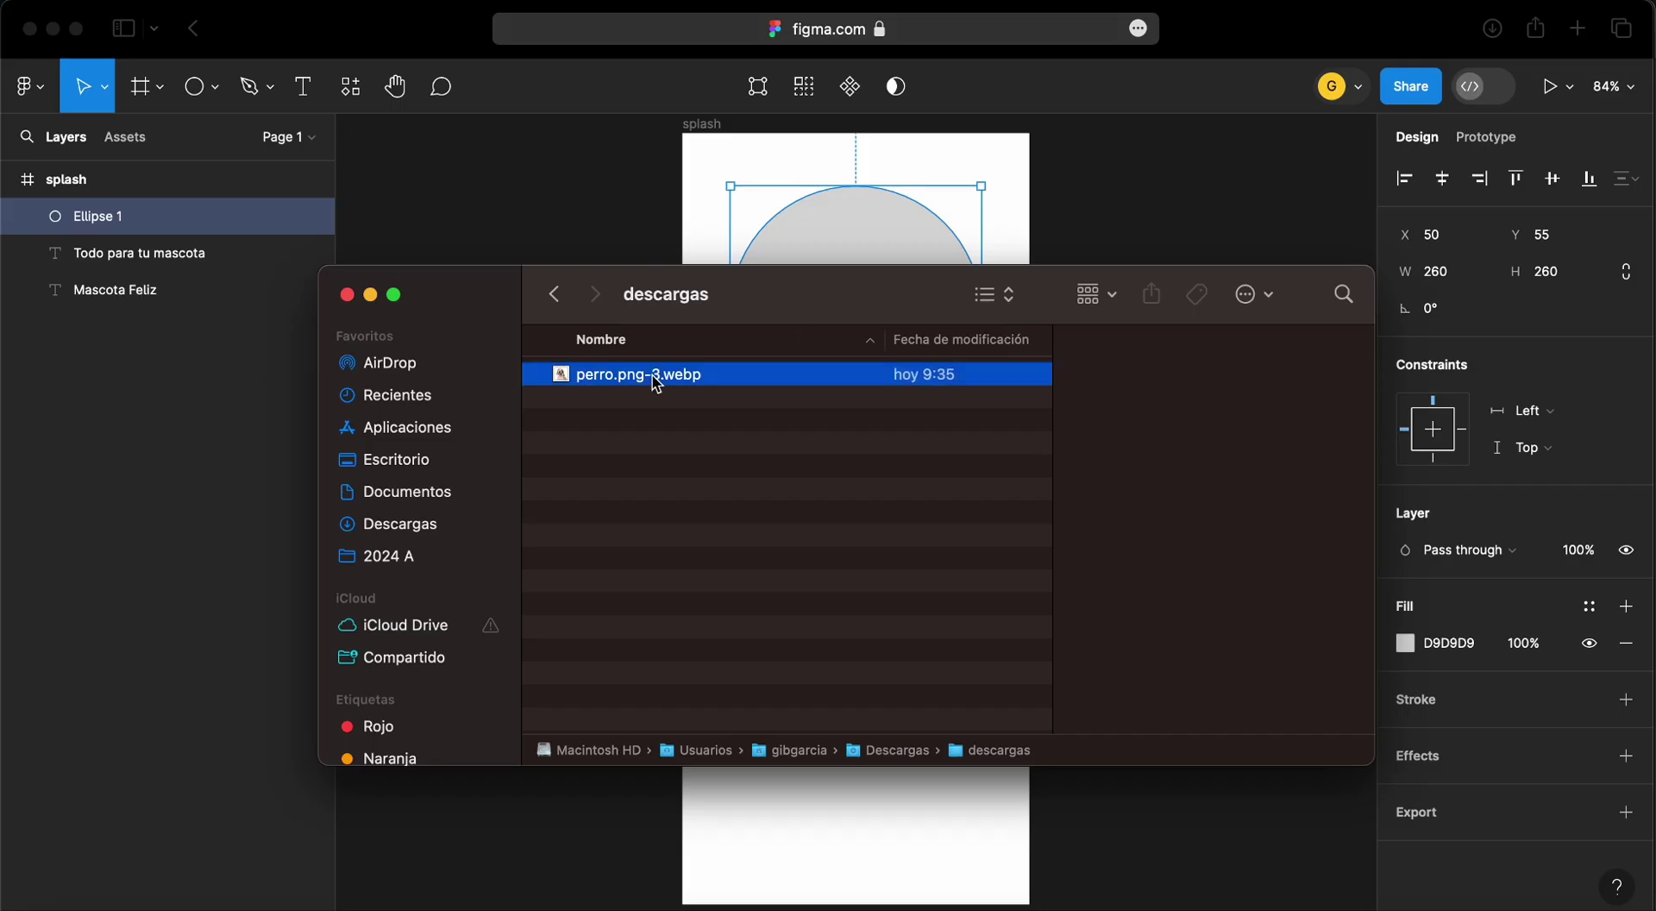
pyautogui.moveTo(838, 294); pyautogui.dragTo(1415, 309)
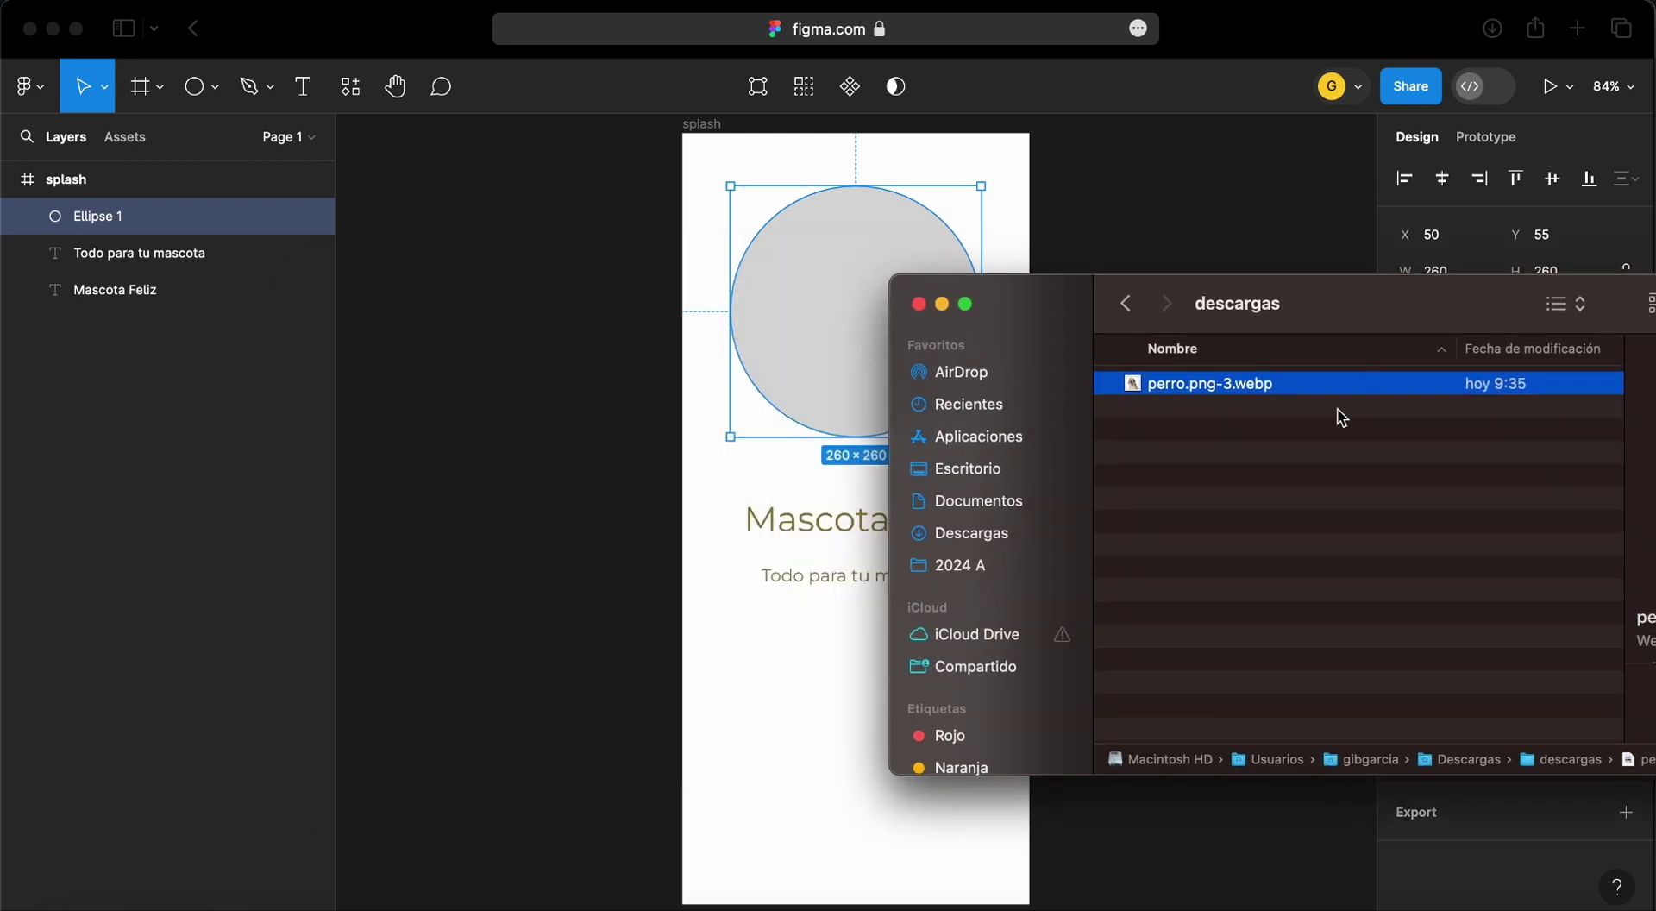
pyautogui.moveTo(1253, 385); pyautogui.dragTo(871, 312)
pyautogui.click(758, 580)
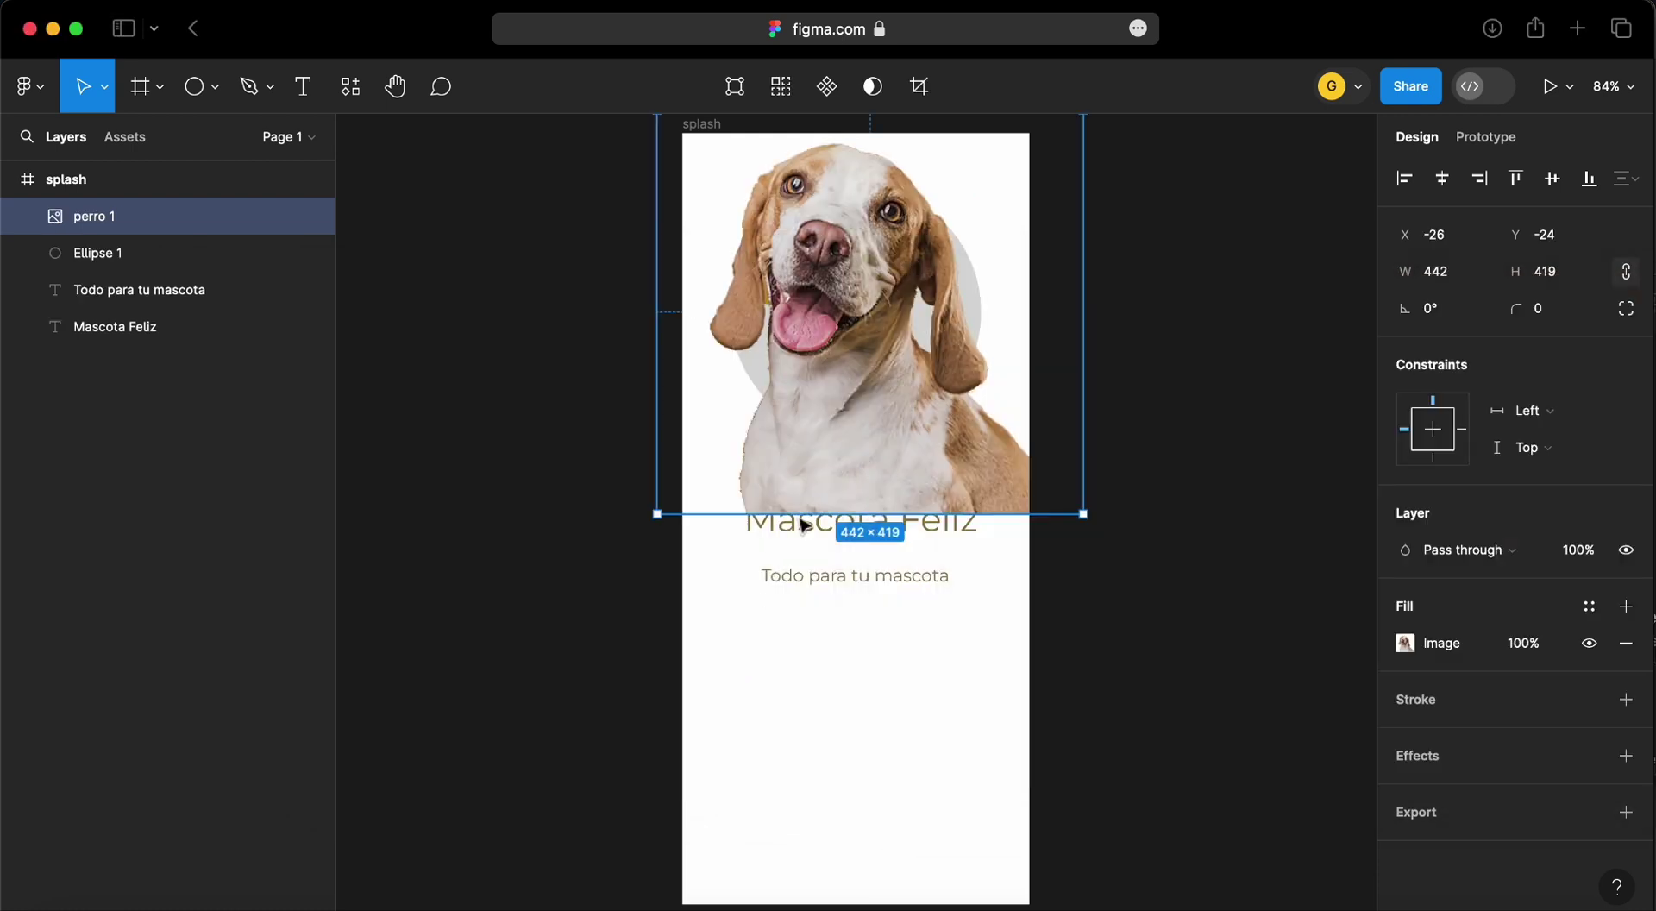
pyautogui.moveTo(1083, 514)
pyautogui.mouseDown()
pyautogui.moveTo(842, 311)
pyautogui.moveTo(891, 325)
pyautogui.moveTo(885, 387)
pyautogui.moveTo(986, 430)
pyautogui.mouseUp()
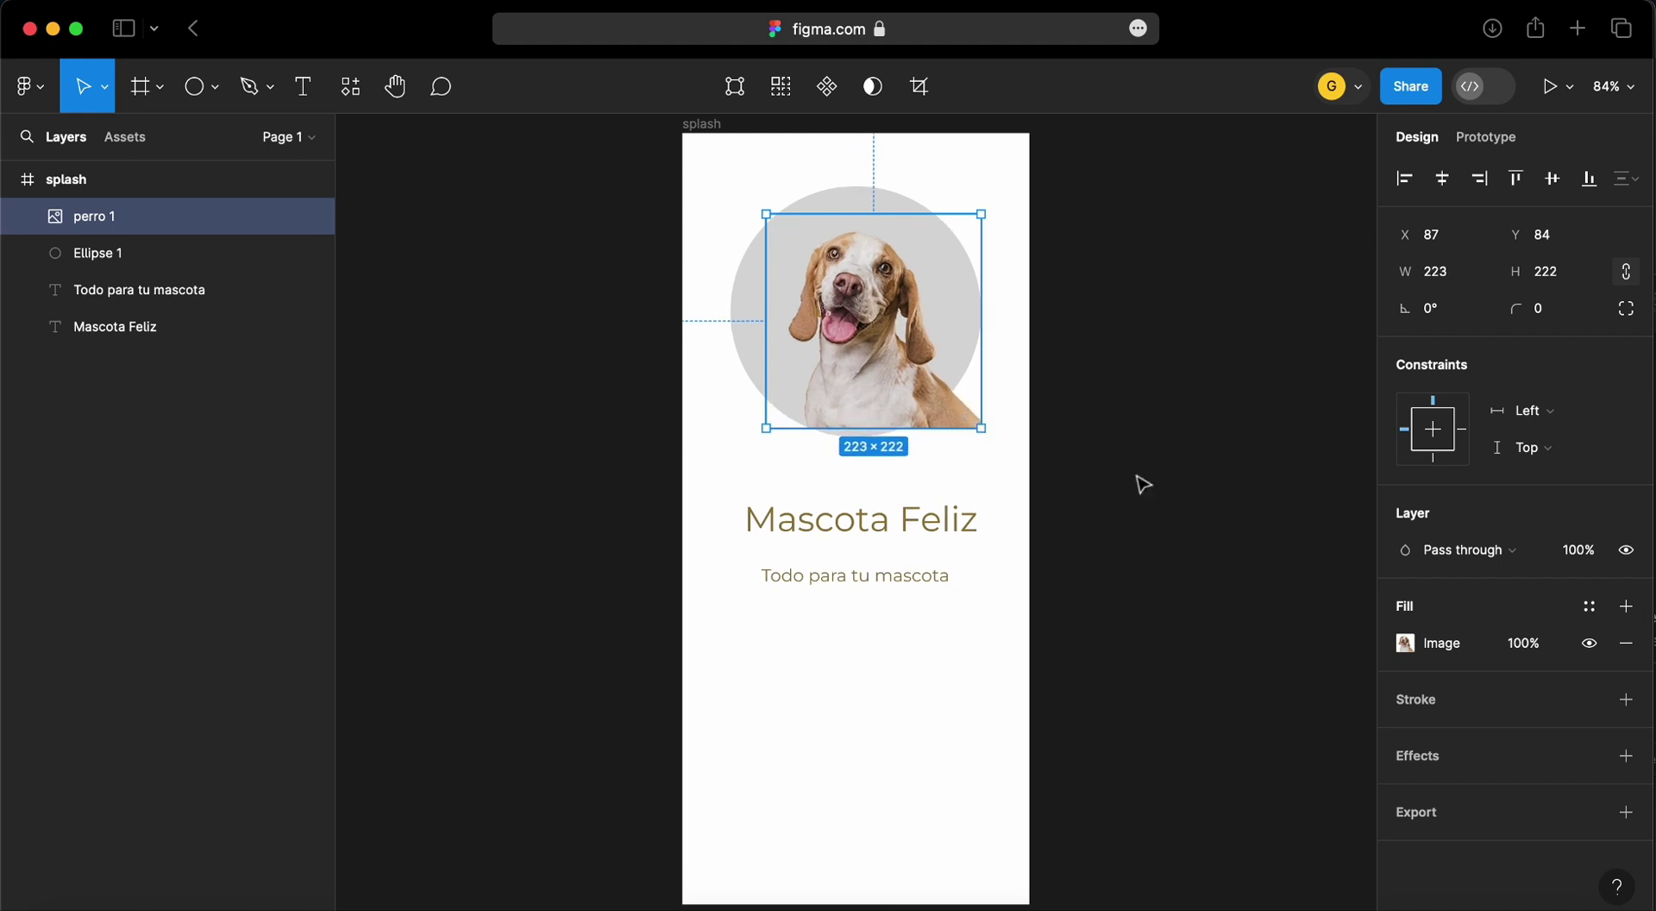
pyautogui.moveTo(875, 323)
pyautogui.click(1492, 556)
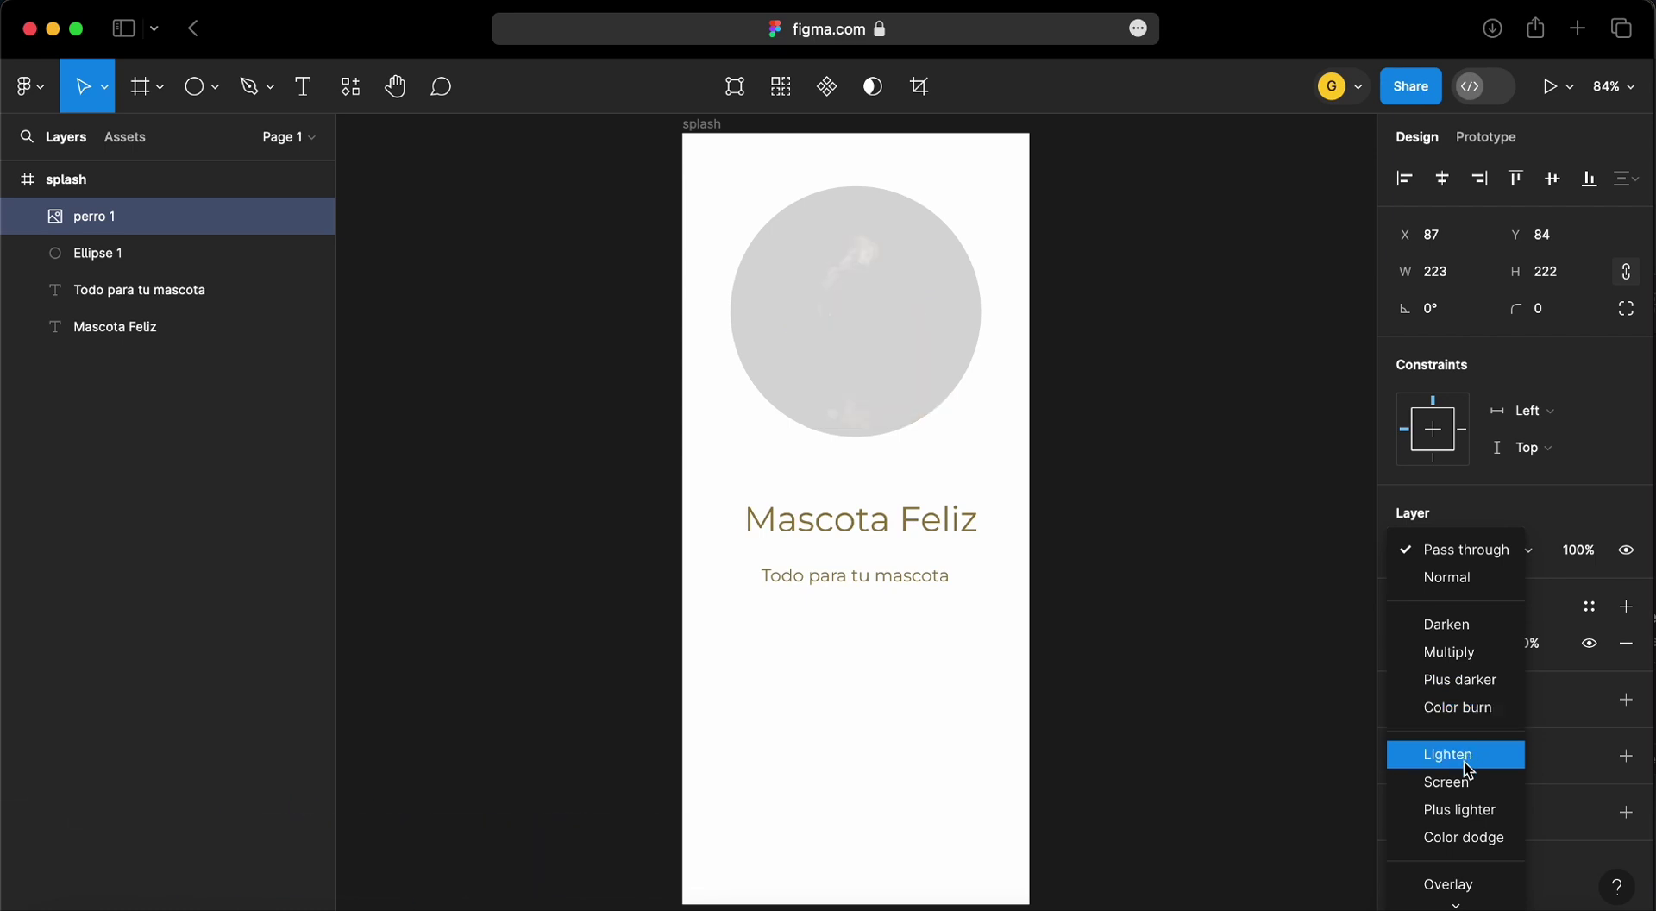
# Set the dog image blend mode to Overlay and fill the circle with the olive document colour
pyautogui.click(1461, 884)
pyautogui.moveTo(888, 325); pyautogui.dragTo(878, 329)
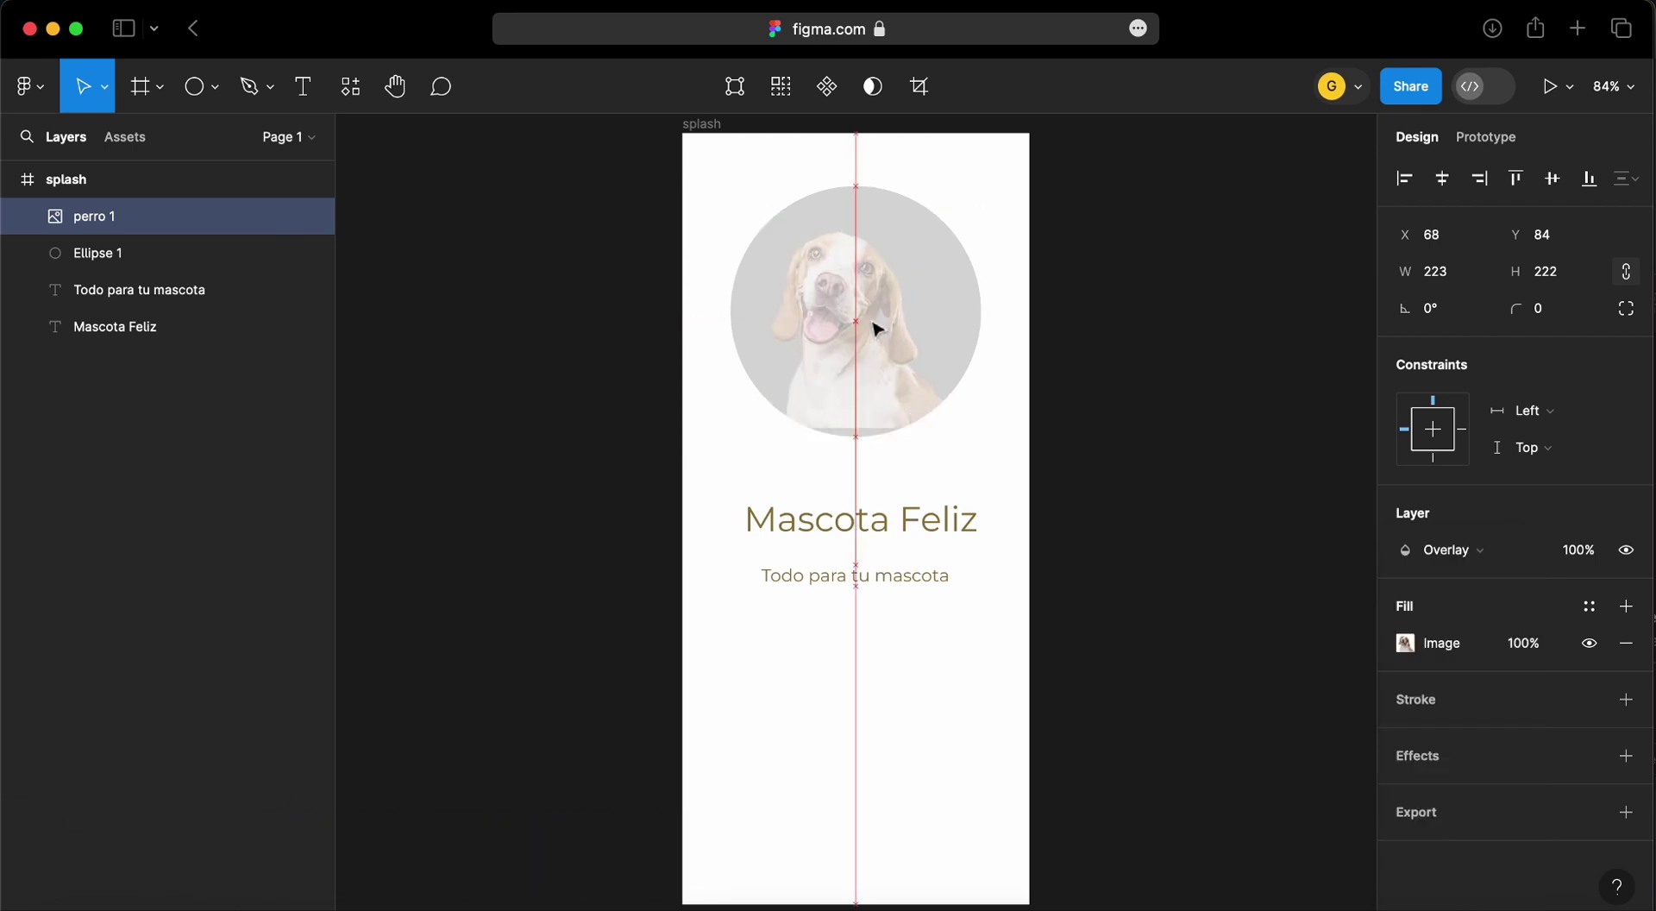
pyautogui.click(876, 200)
pyautogui.click(1408, 647)
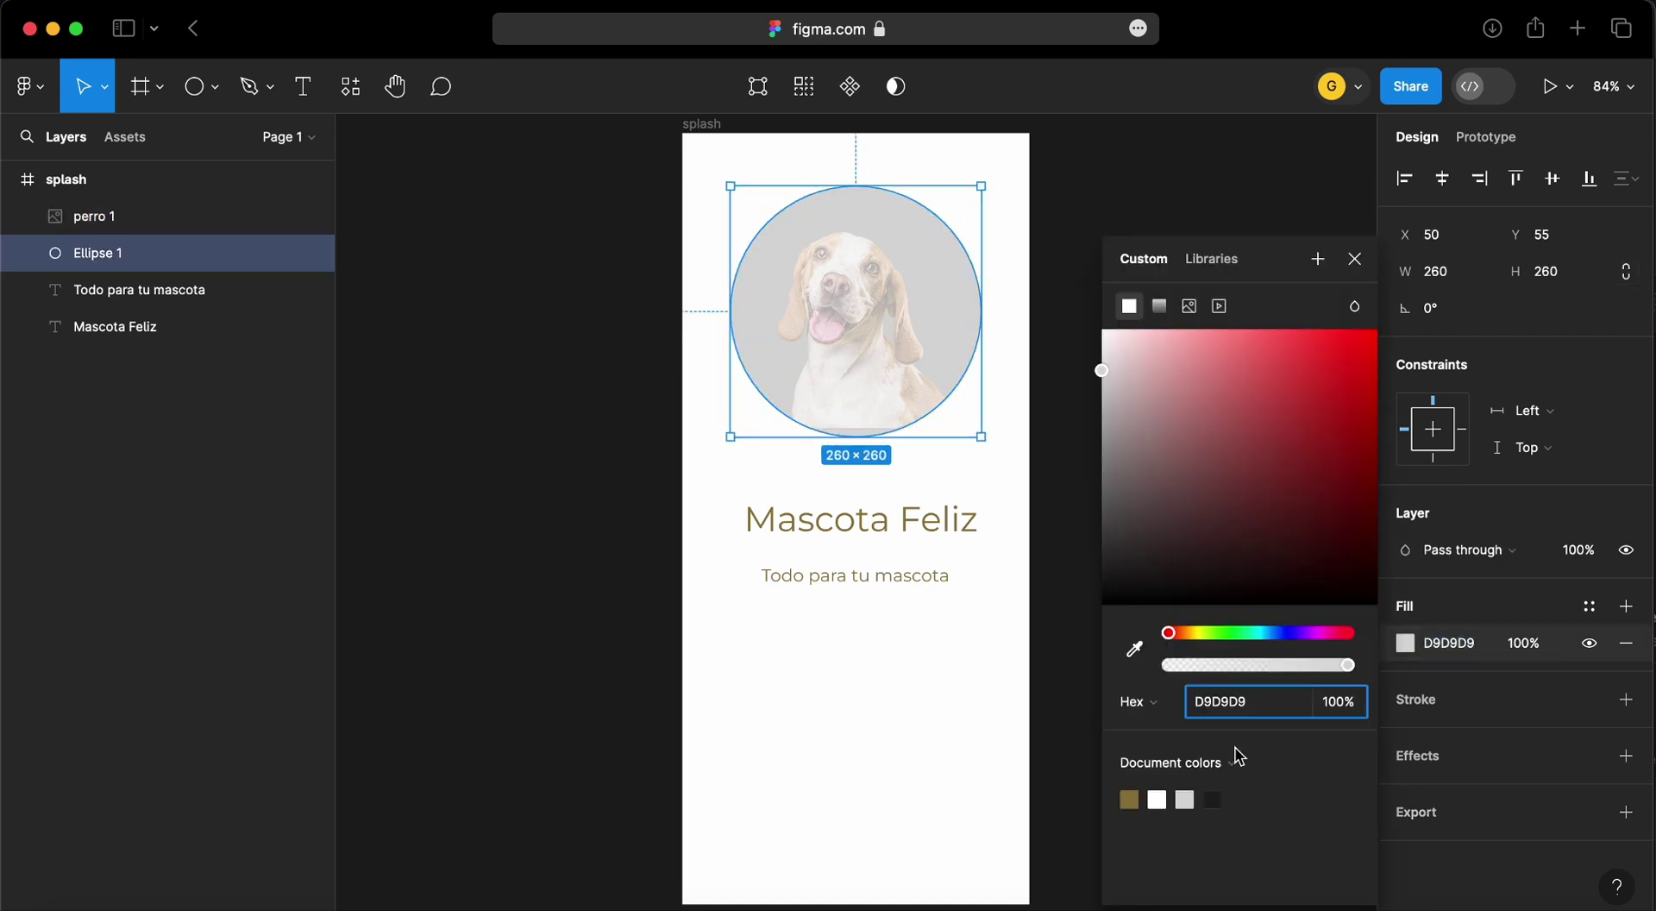
pyautogui.click(1130, 800)
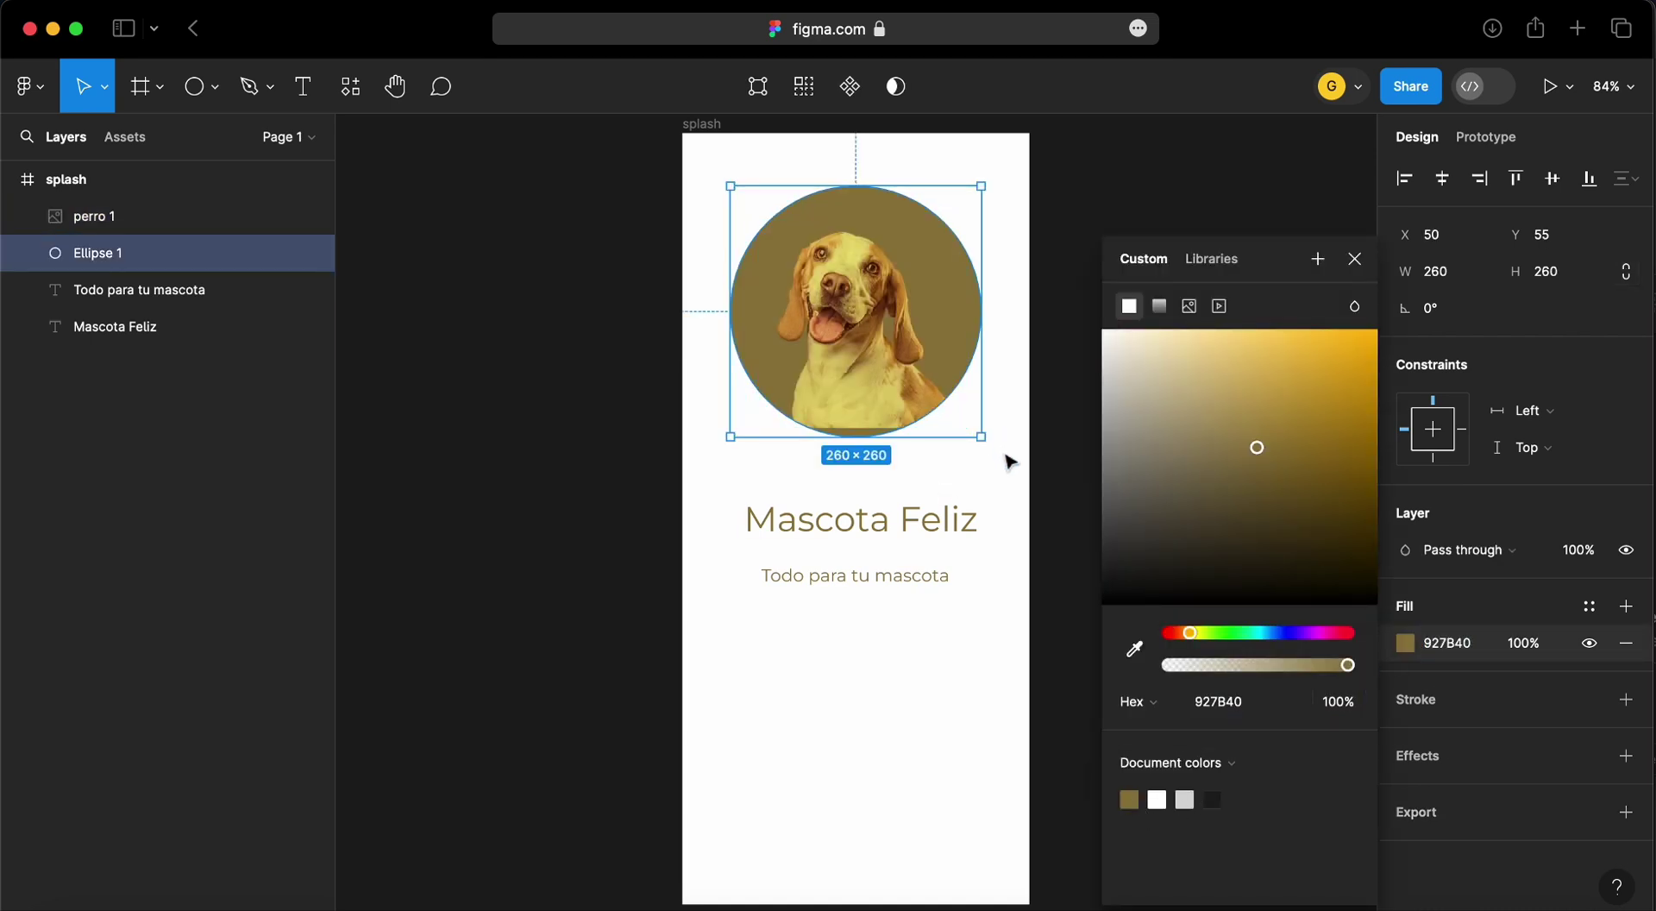
pyautogui.click(1018, 477)
# Enlarge the dog image to about 269×273 and centre it on the circle
pyautogui.click(966, 414)
pyautogui.moveTo(732, 436); pyautogui.dragTo(763, 400)
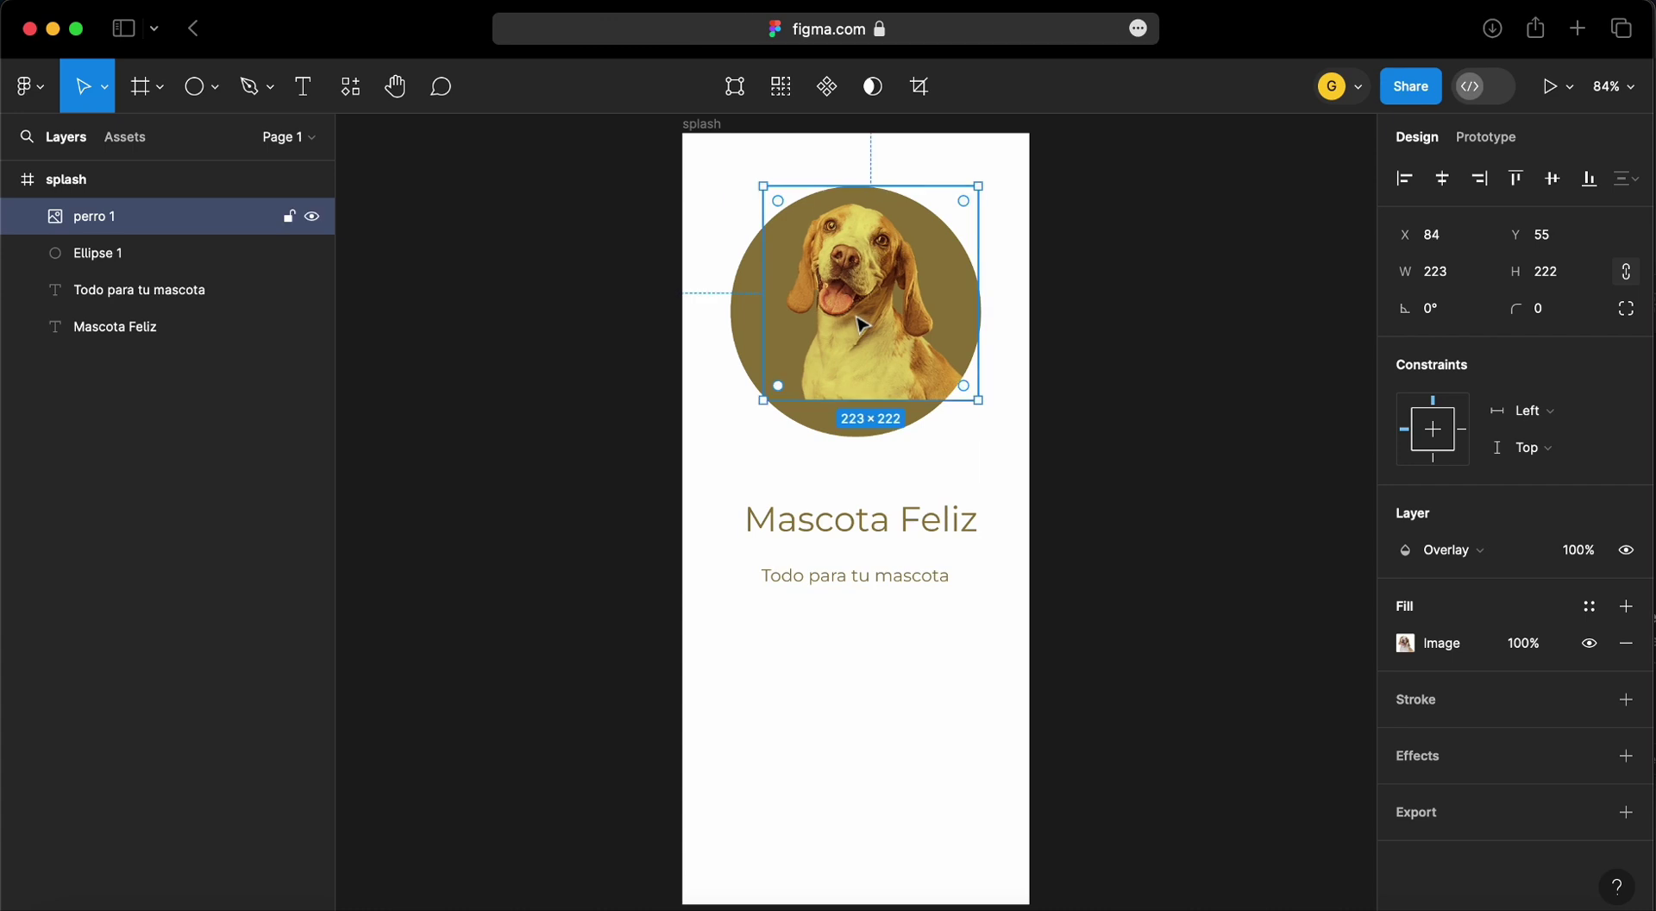
pyautogui.moveTo(977, 400); pyautogui.dragTo(1023, 451)
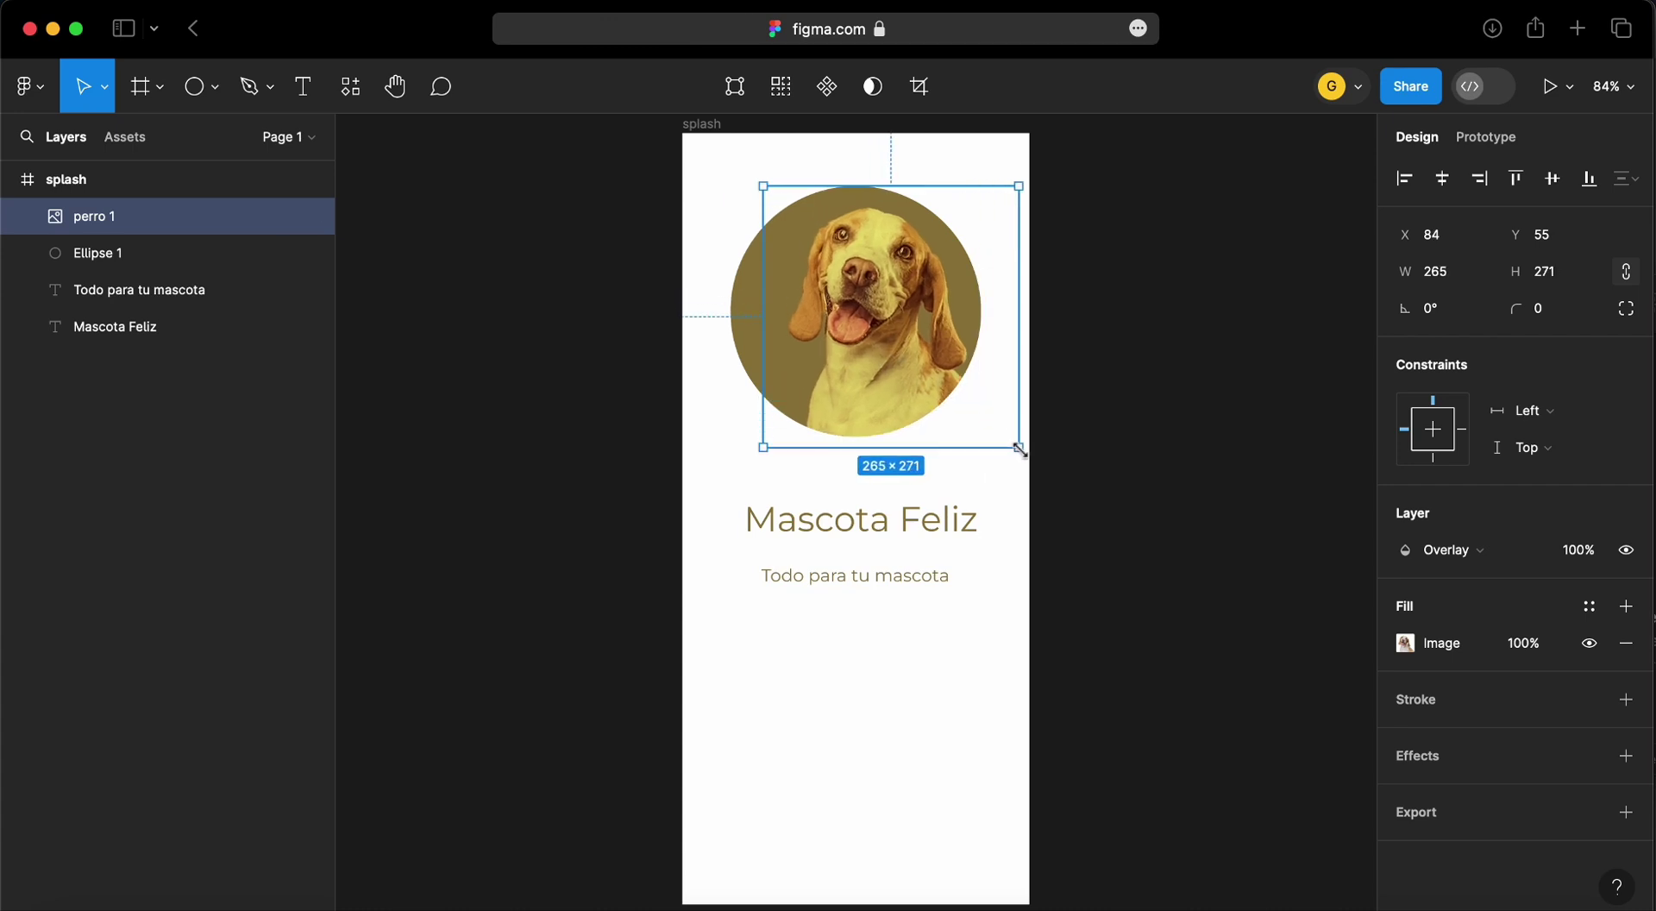
pyautogui.moveTo(898, 391); pyautogui.dragTo(895, 403)
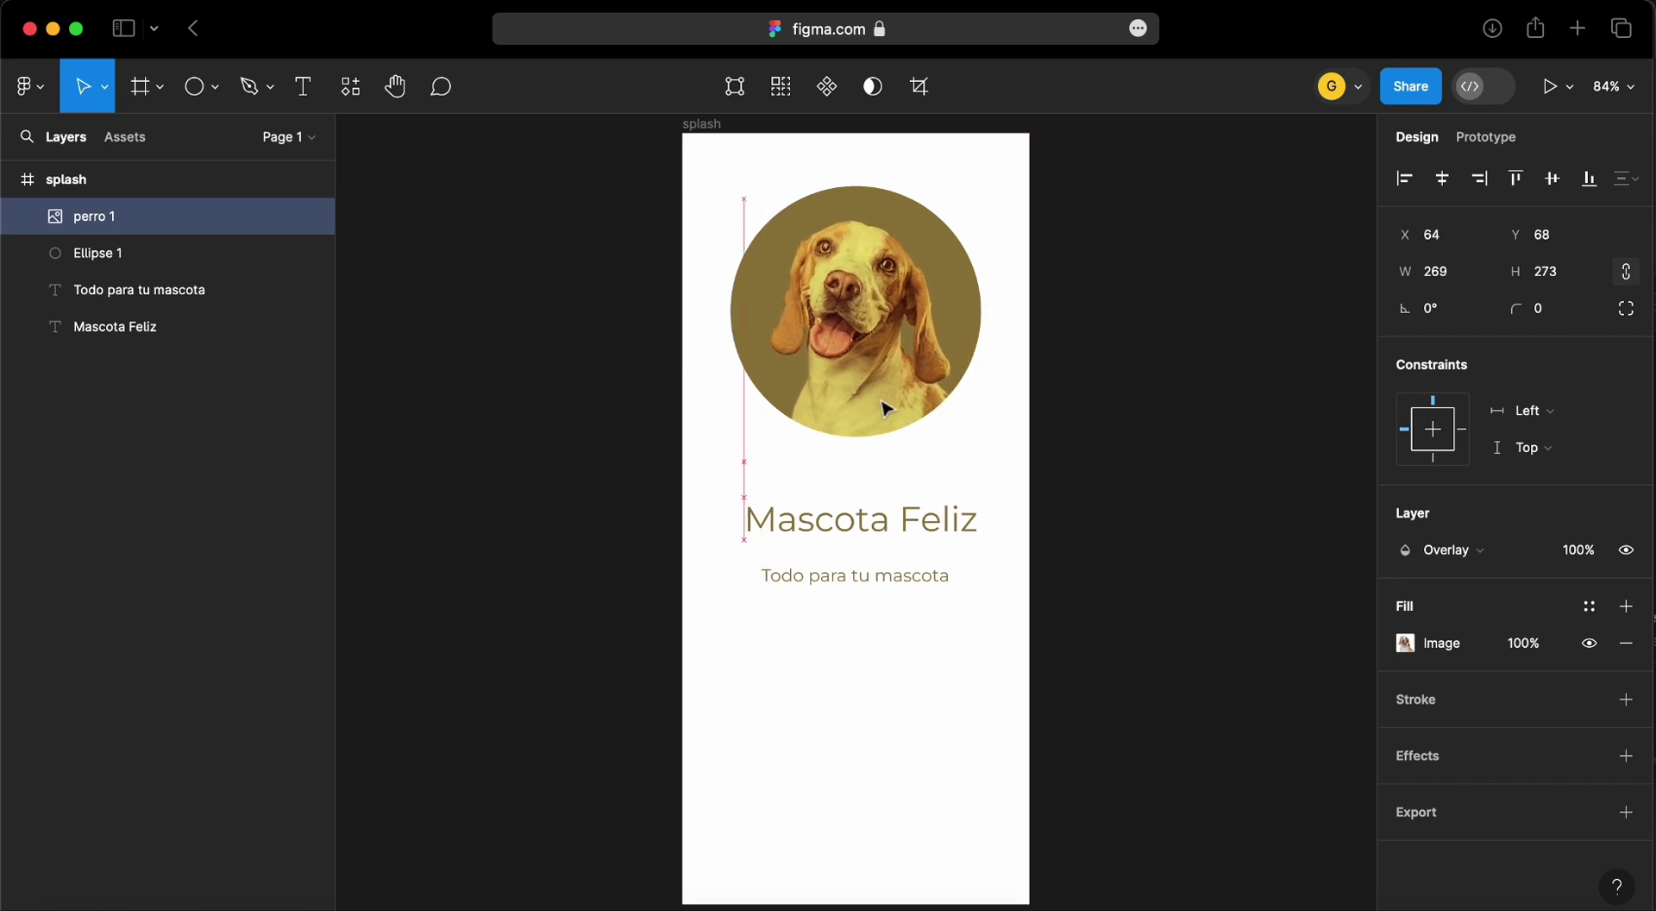
pyautogui.moveTo(893, 403); pyautogui.dragTo(887, 408)
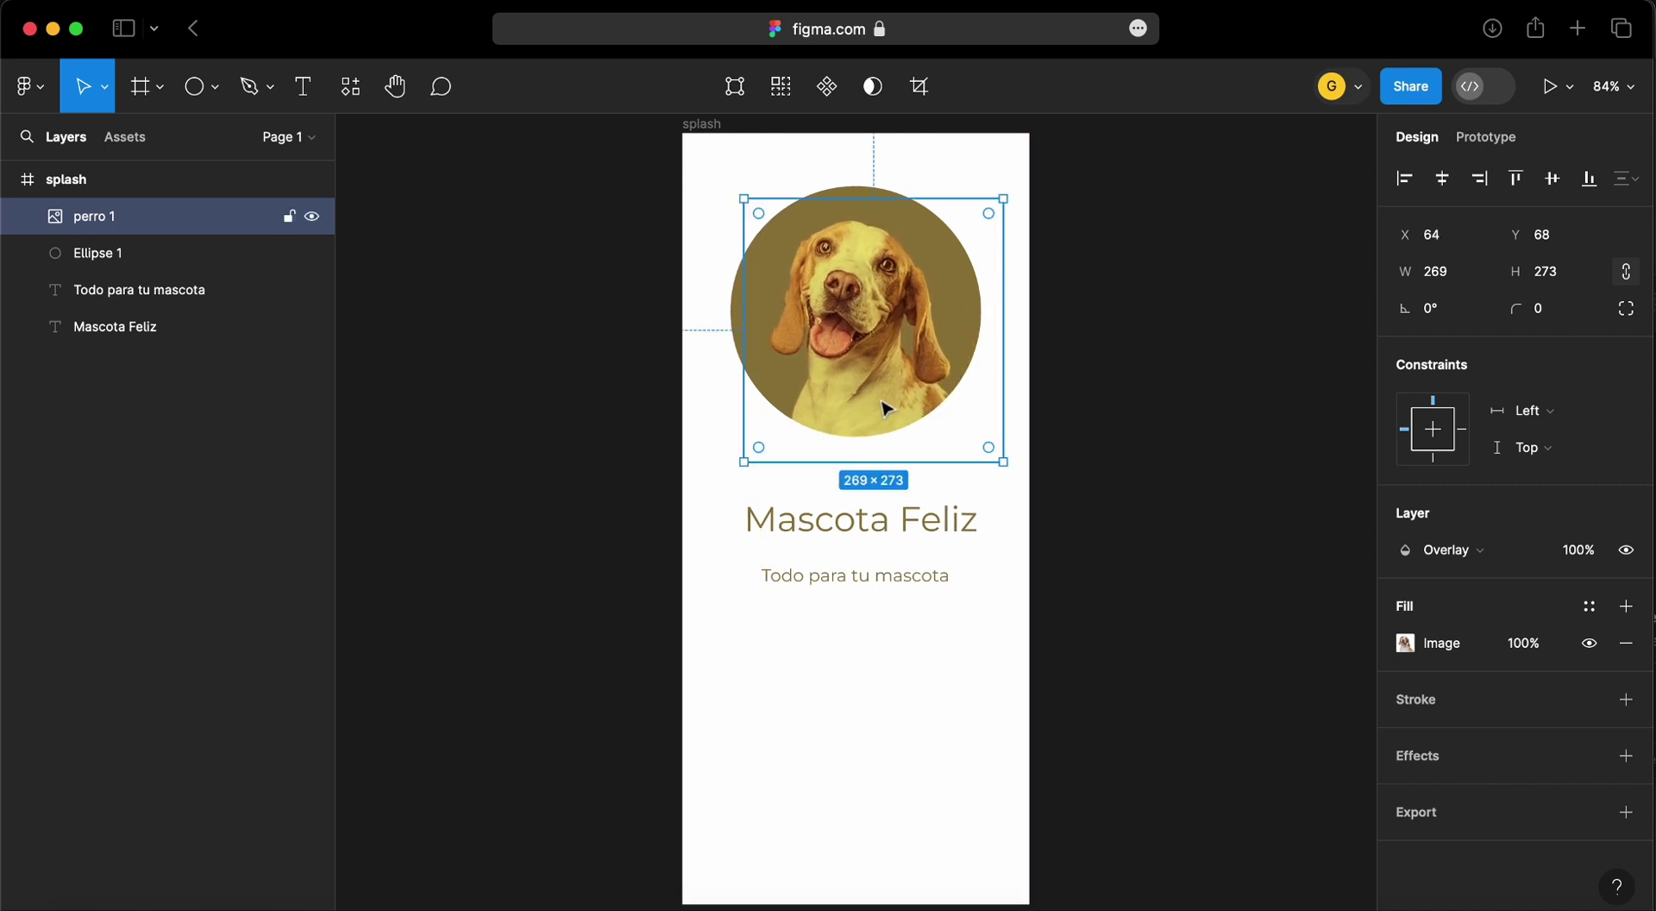
pyautogui.click(706, 542)
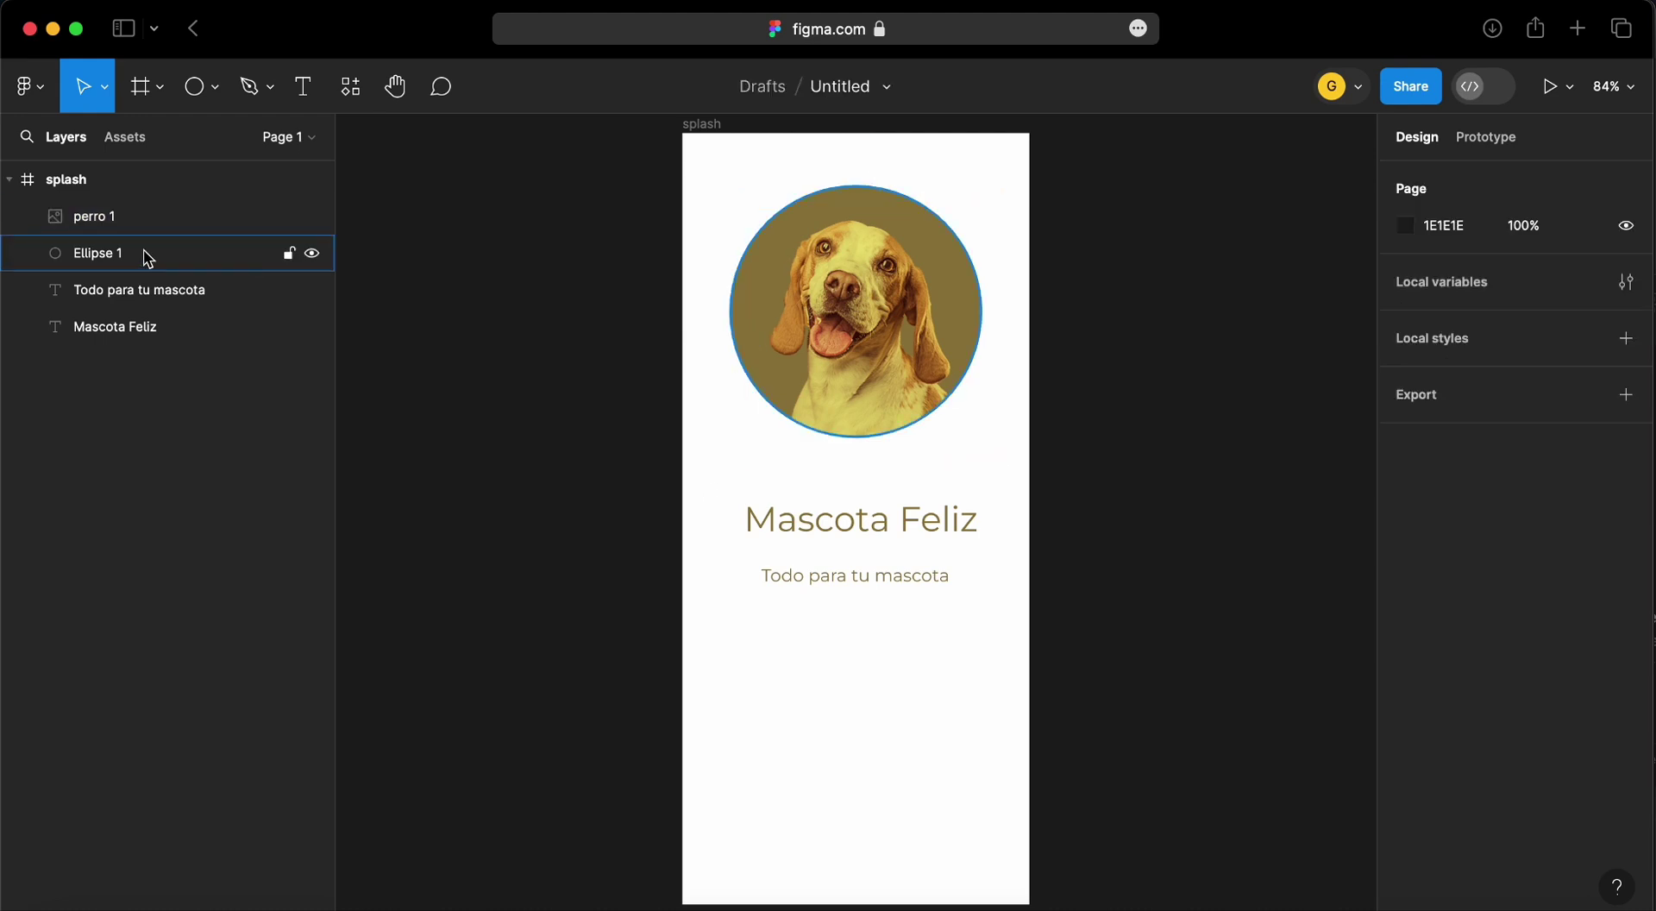
pyautogui.click(95, 216)
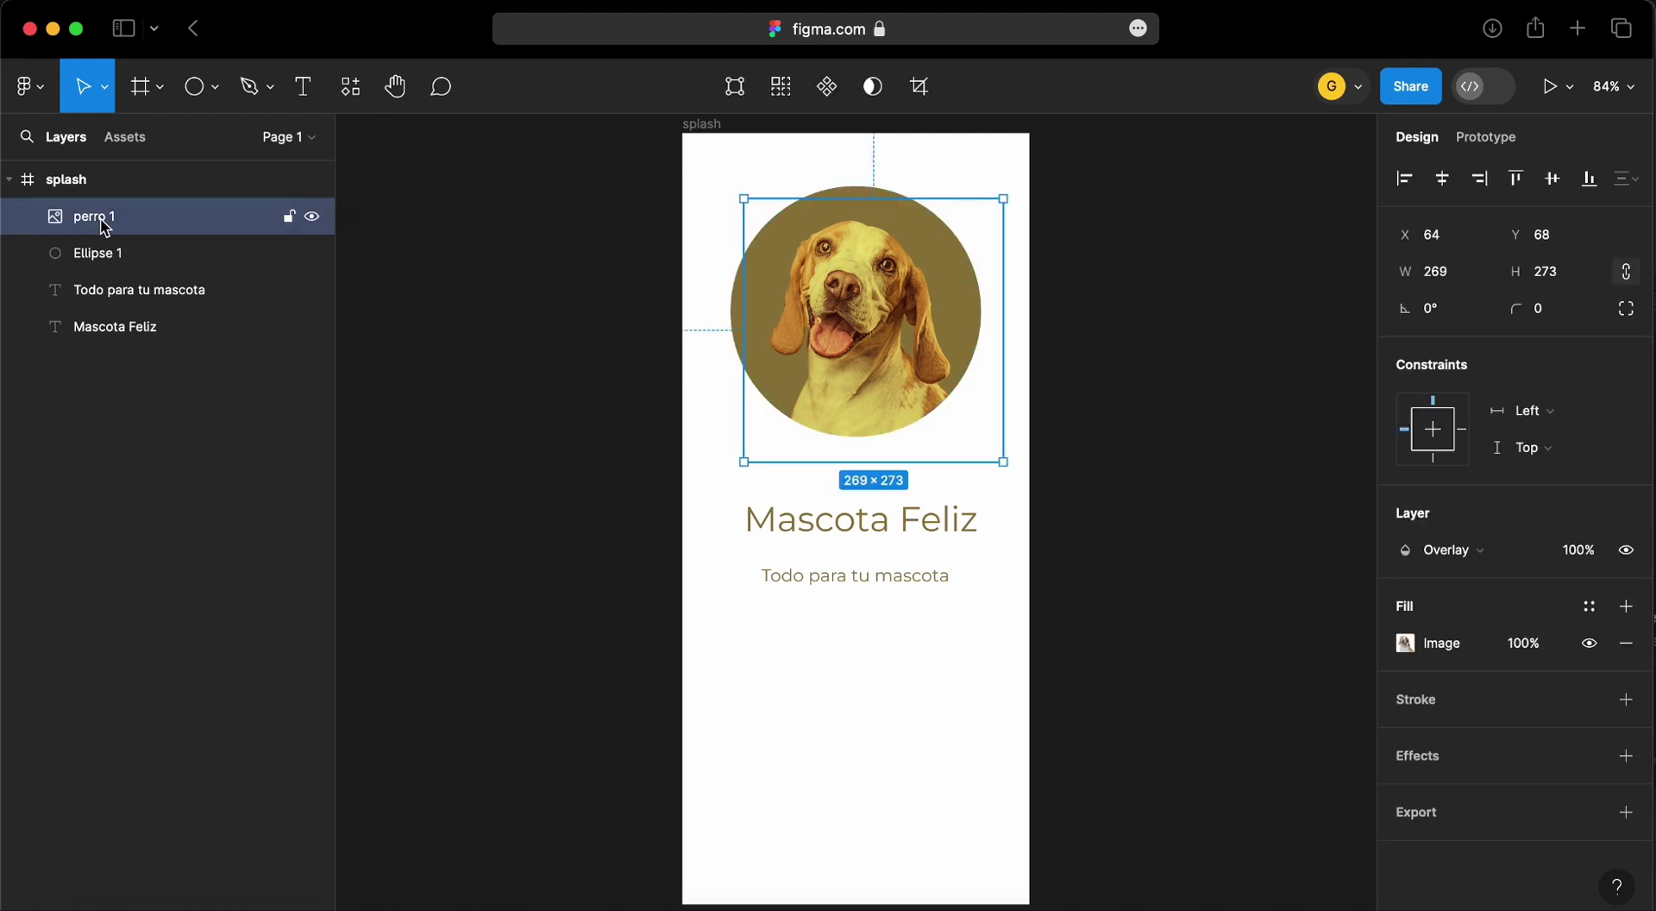
# Group the perro 1 and Ellipse 1 layers and rename the group 'forma'
pyautogui.keyDown('shift'); pyautogui.click(104, 252); pyautogui.keyUp('shift')
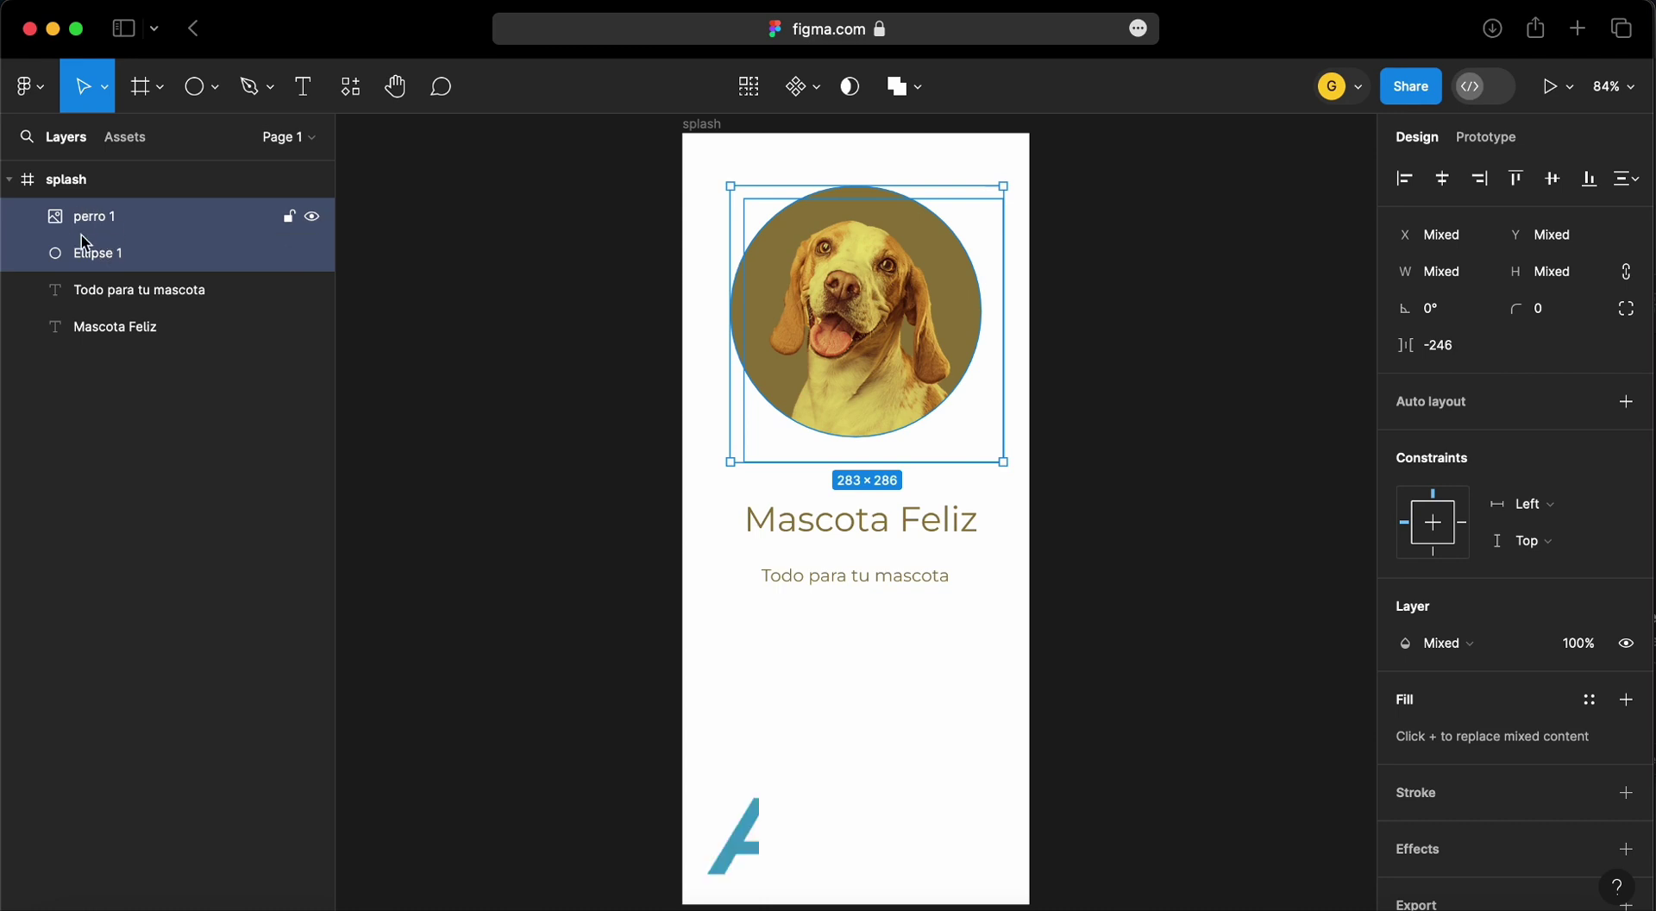
pyautogui.rightClick(148, 231)
pyautogui.moveTo(216, 276)
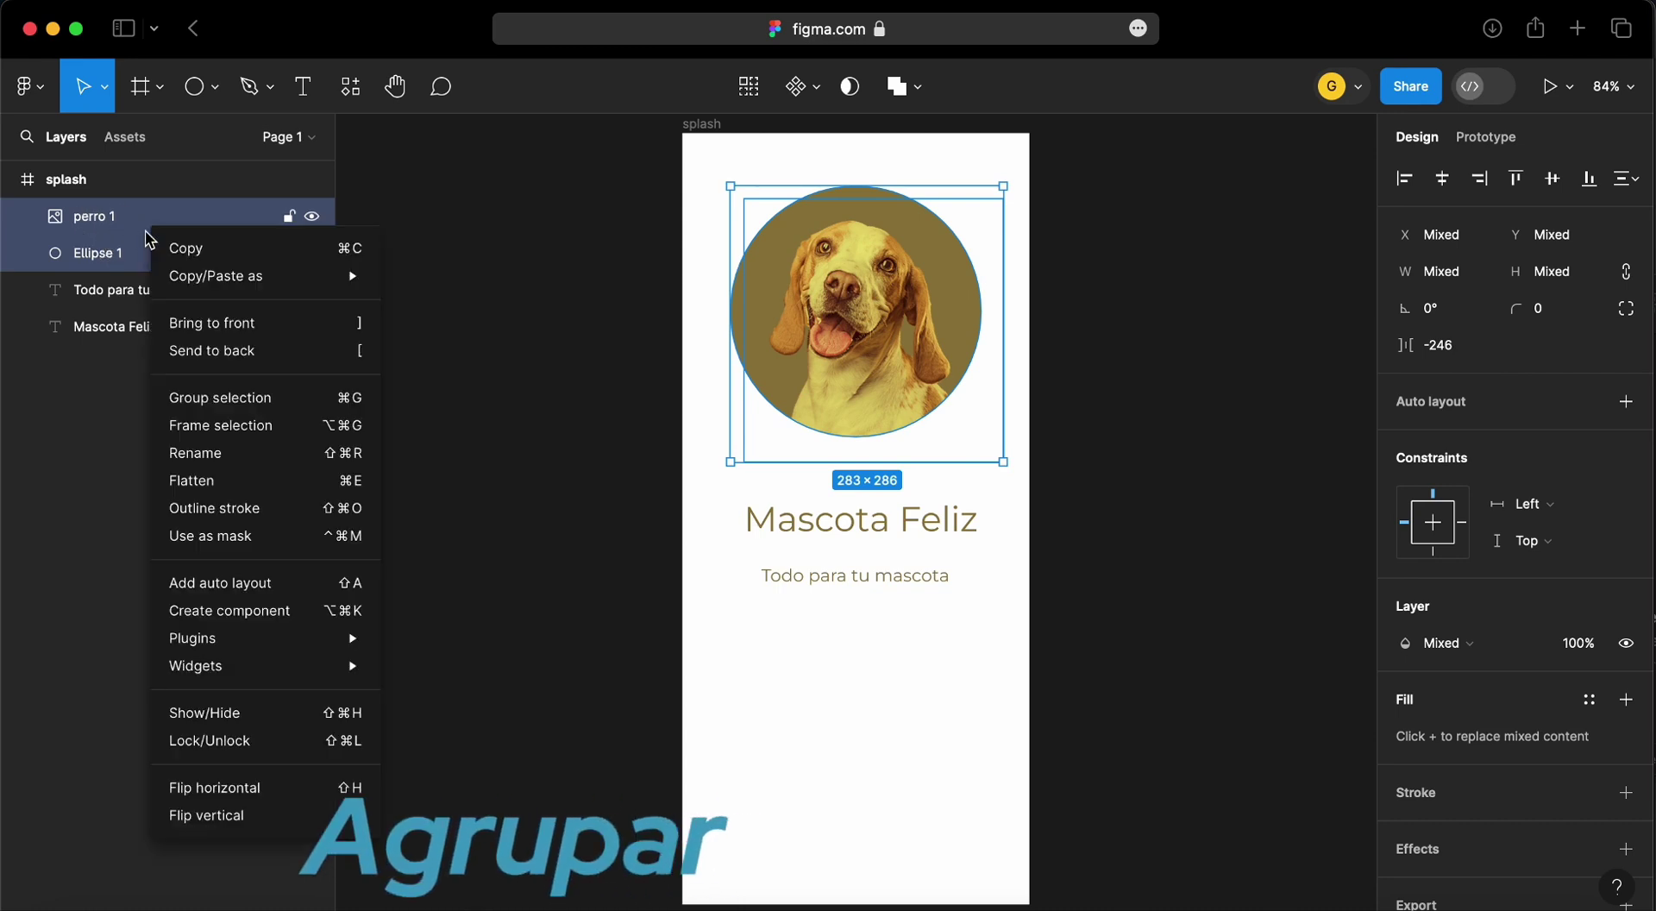
pyautogui.click(267, 397)
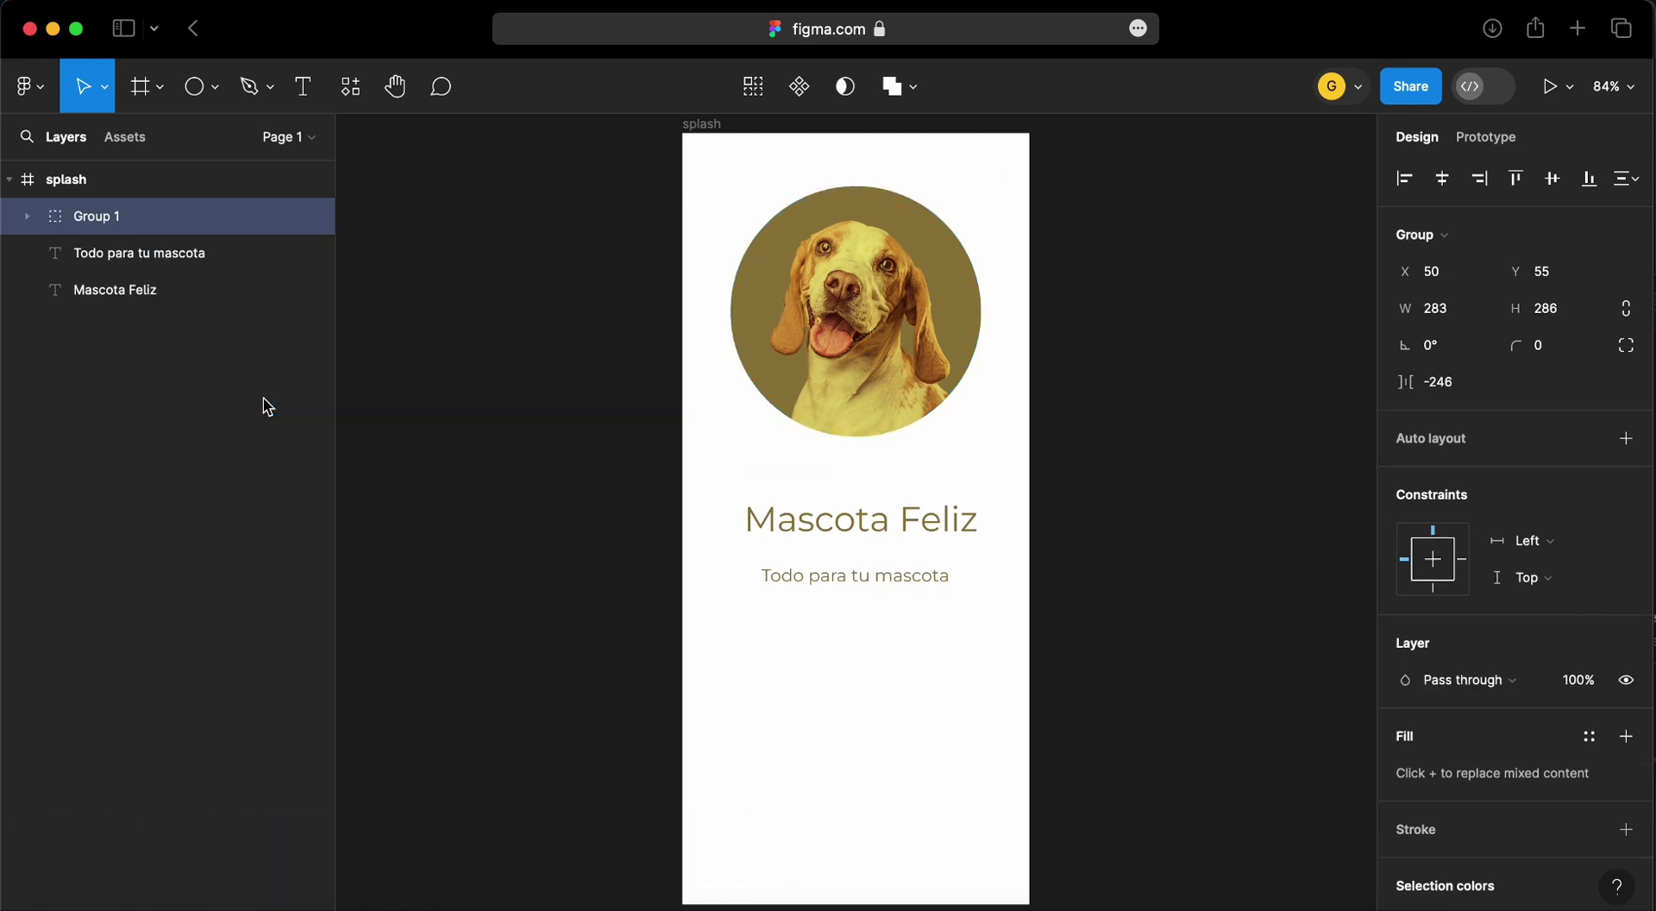
pyautogui.rightClick(101, 224)
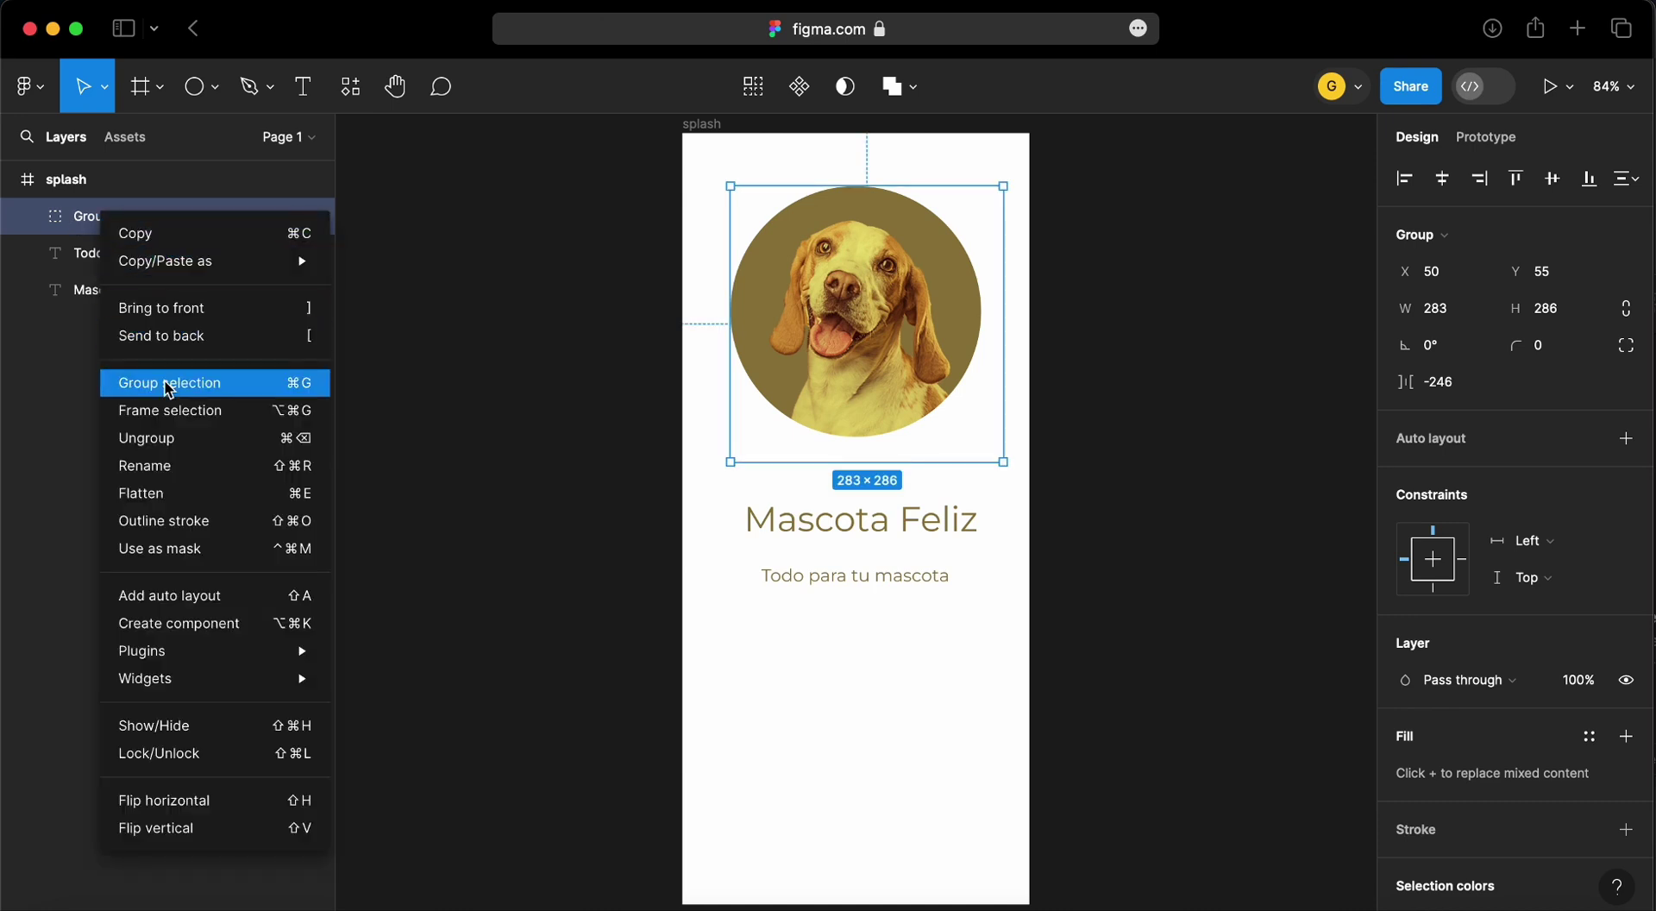
pyautogui.click(179, 466)
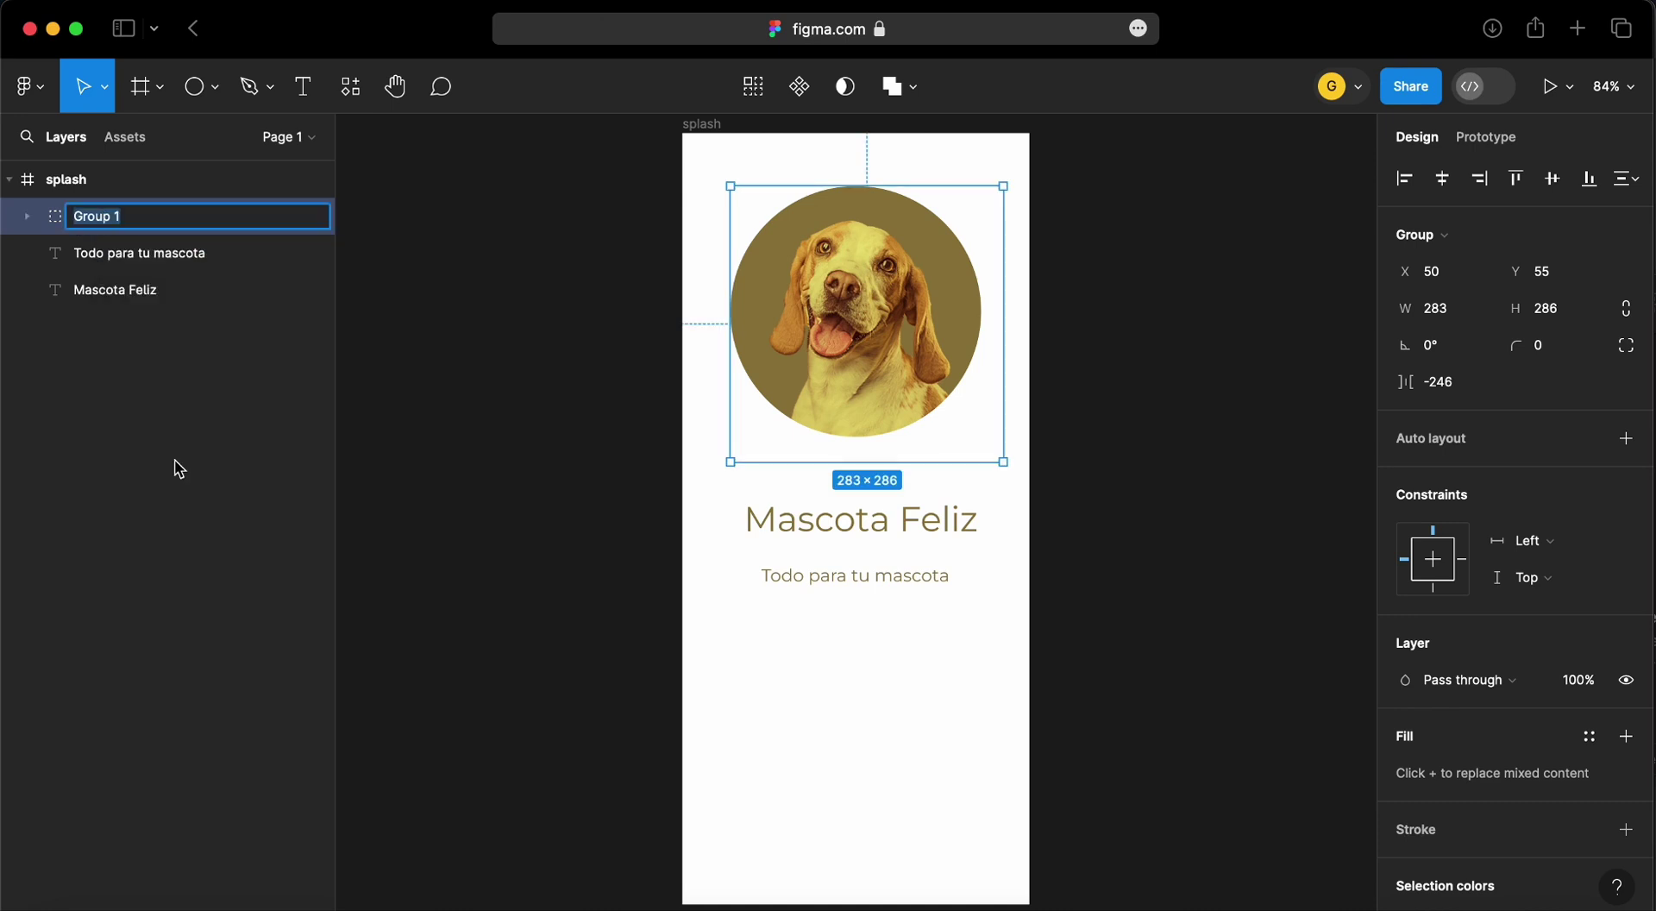
pyautogui.write('F')
pyautogui.press('Return')
pyautogui.click(28, 217)
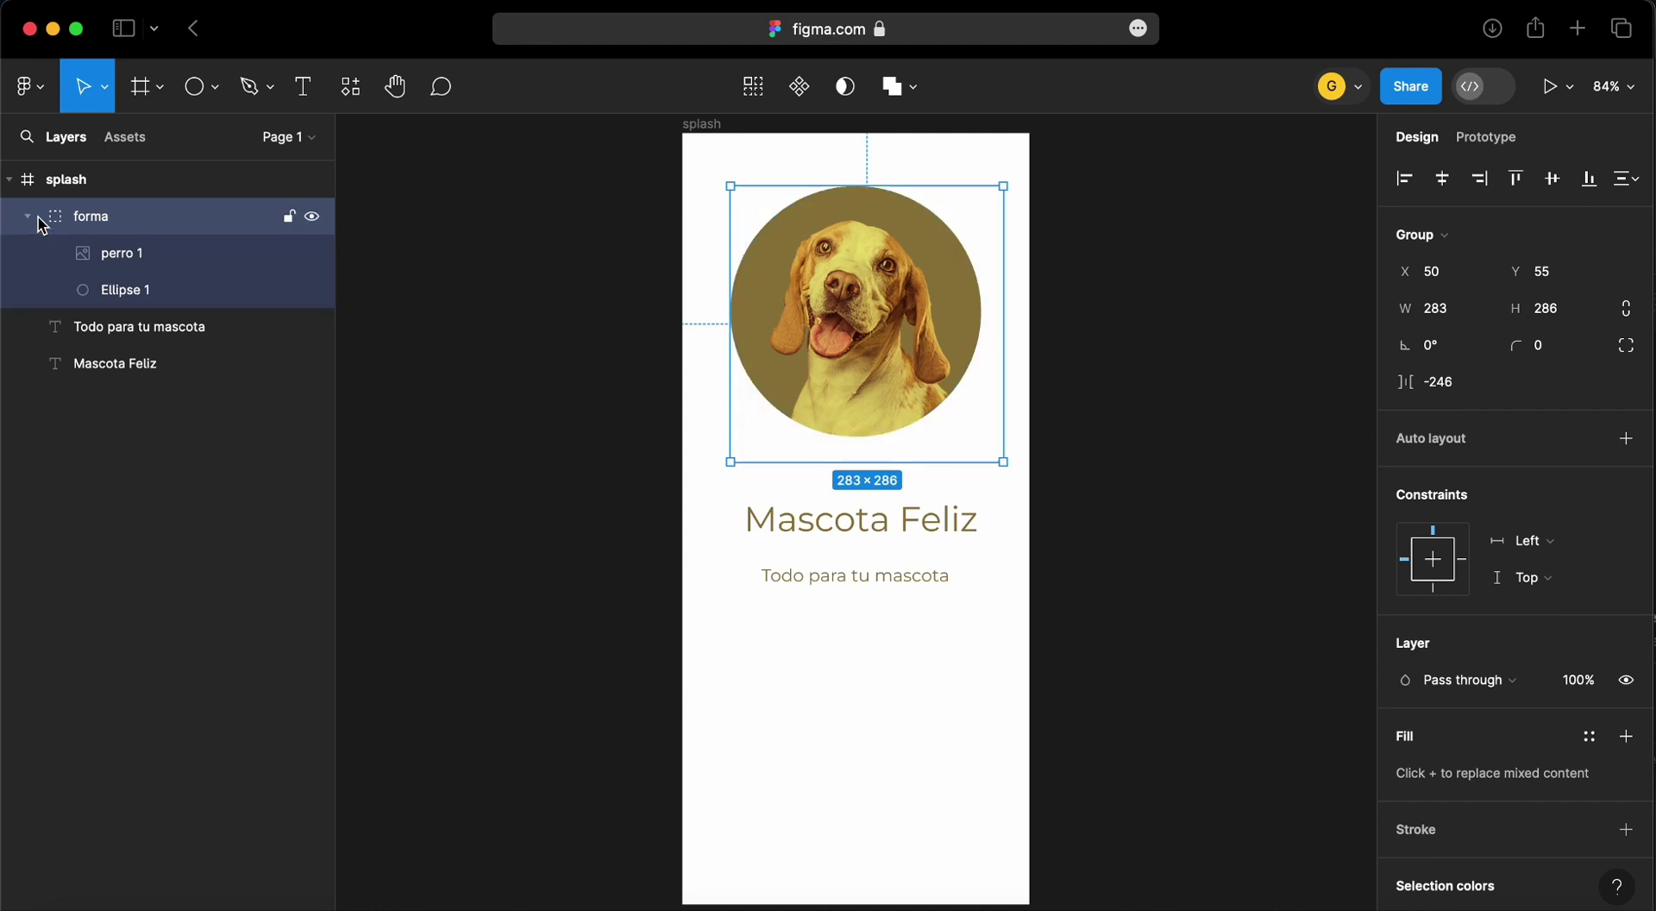
pyautogui.click(30, 217)
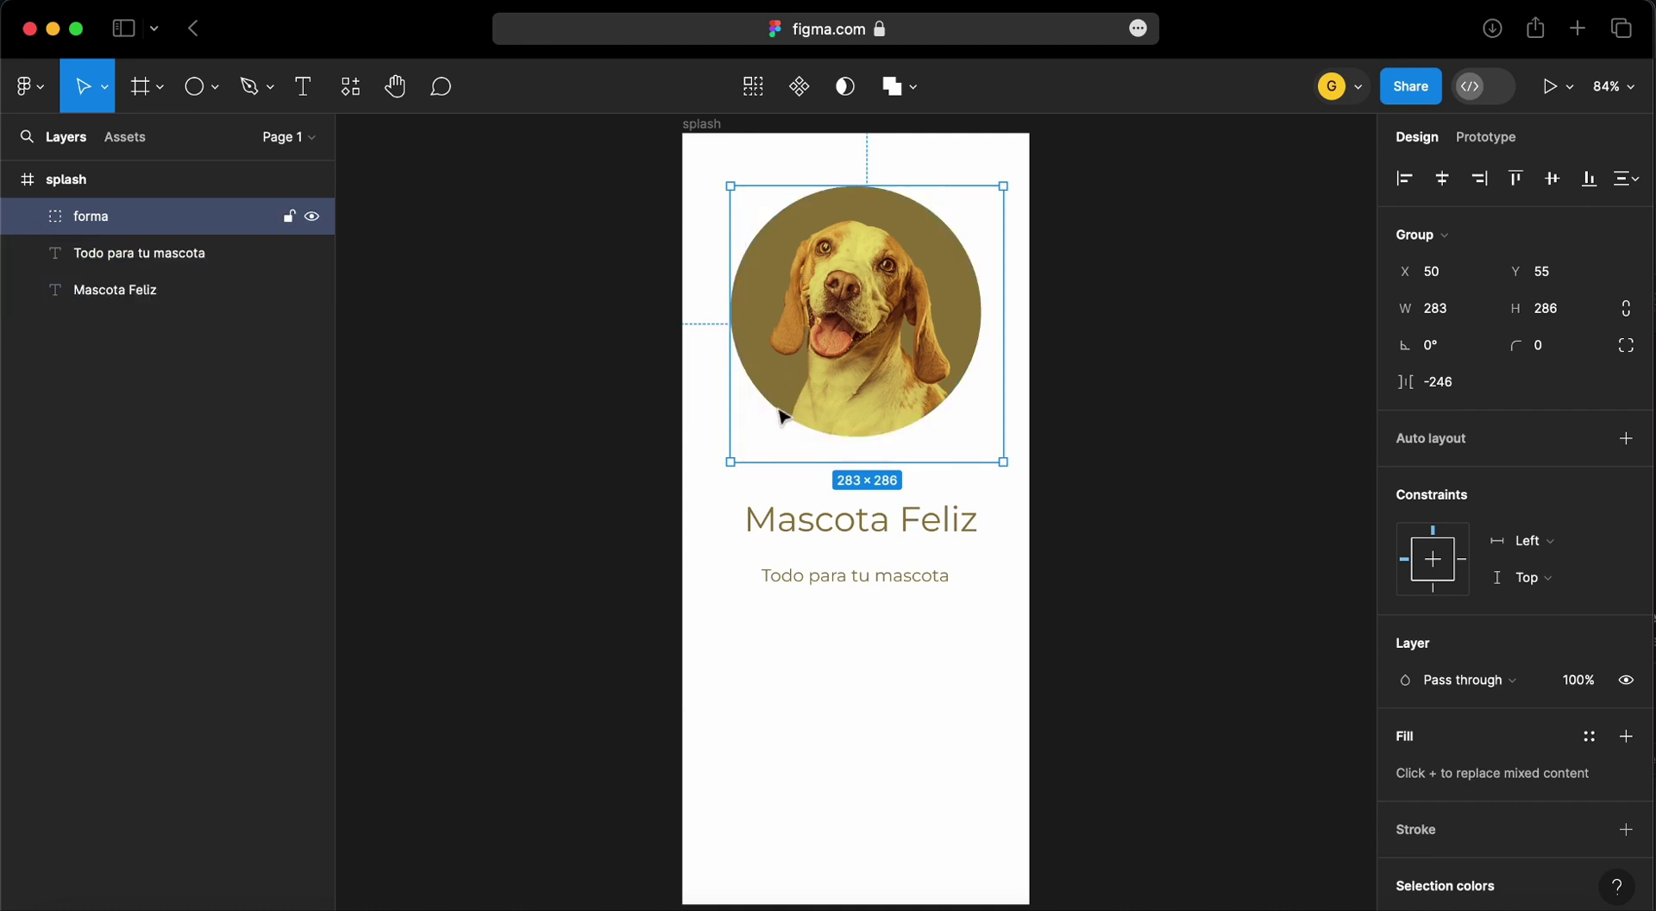
# Move the forma group to the top-right and enlarge it to 350×352, bleeding past the edges
pyautogui.moveTo(783, 417); pyautogui.dragTo(878, 338)
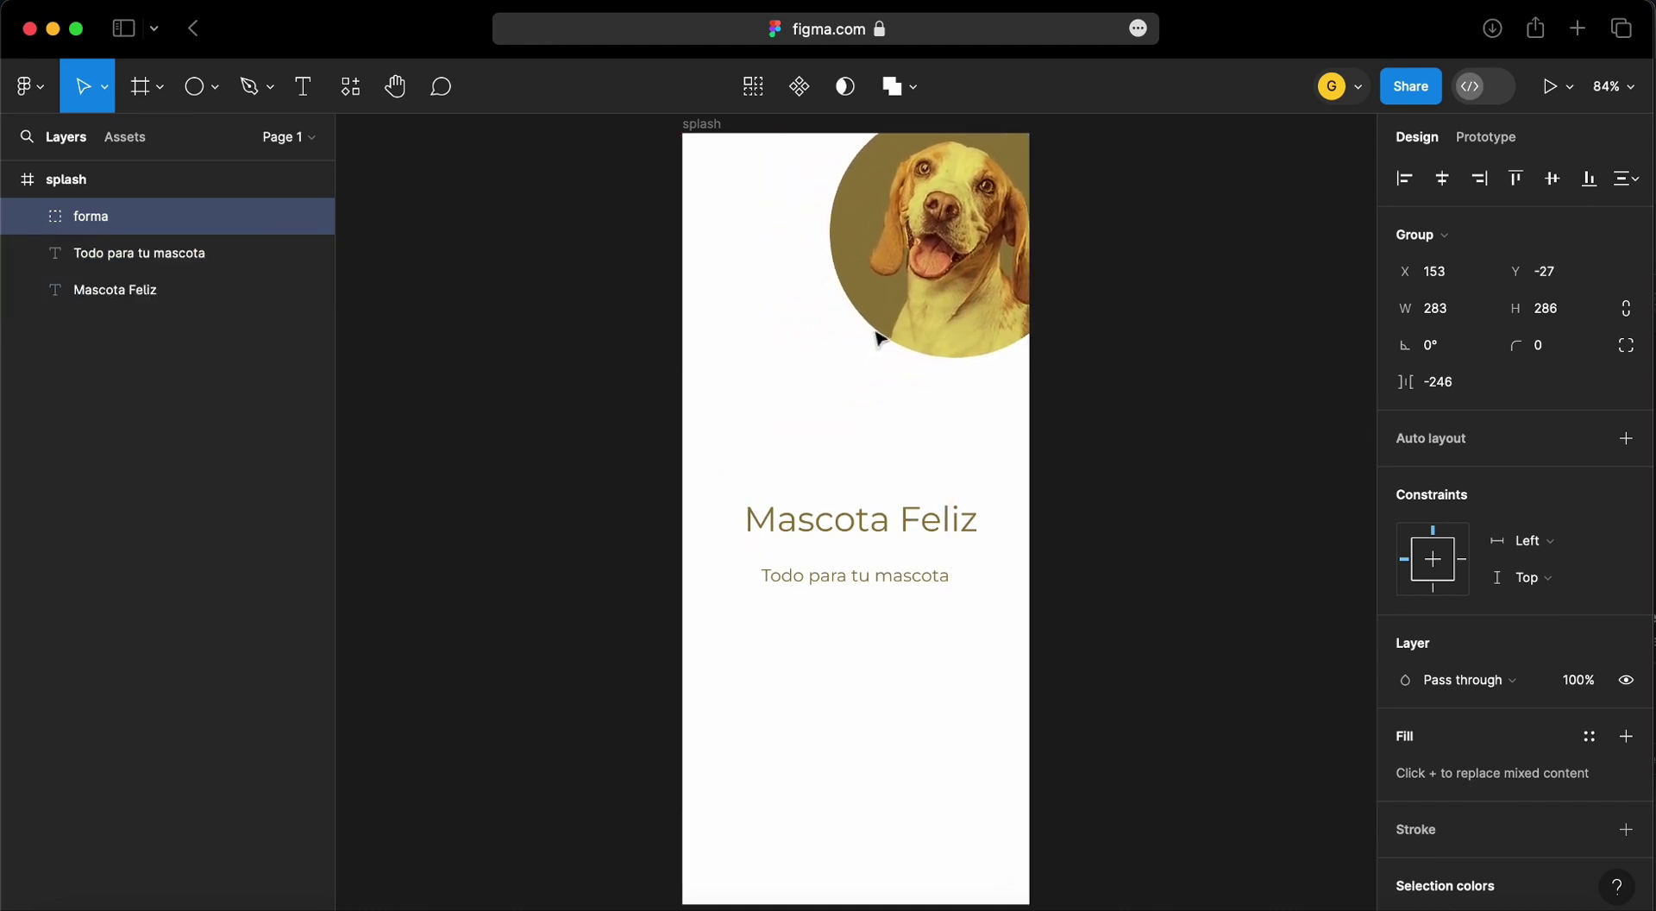
pyautogui.moveTo(826, 387)
pyautogui.mouseDown()
pyautogui.moveTo(765, 444)
pyautogui.moveTo(830, 415)
pyautogui.mouseUp()
pyautogui.click(841, 768)
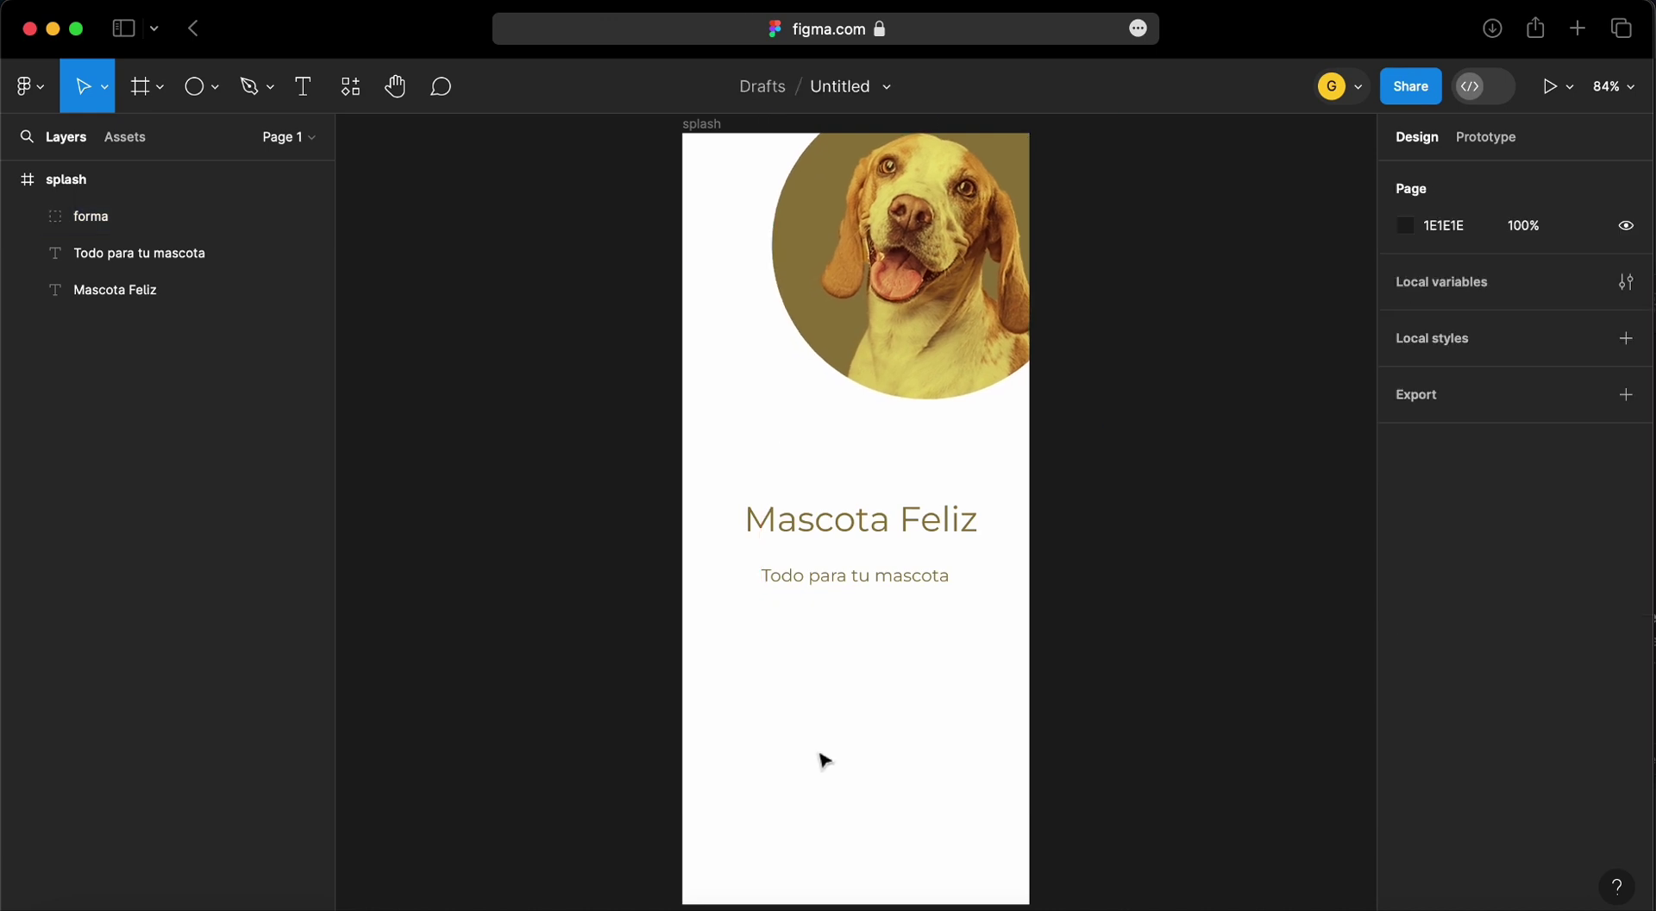
# Draw a button-sized rectangle below the tagline
pyautogui.click(215, 87)
pyautogui.click(201, 145)
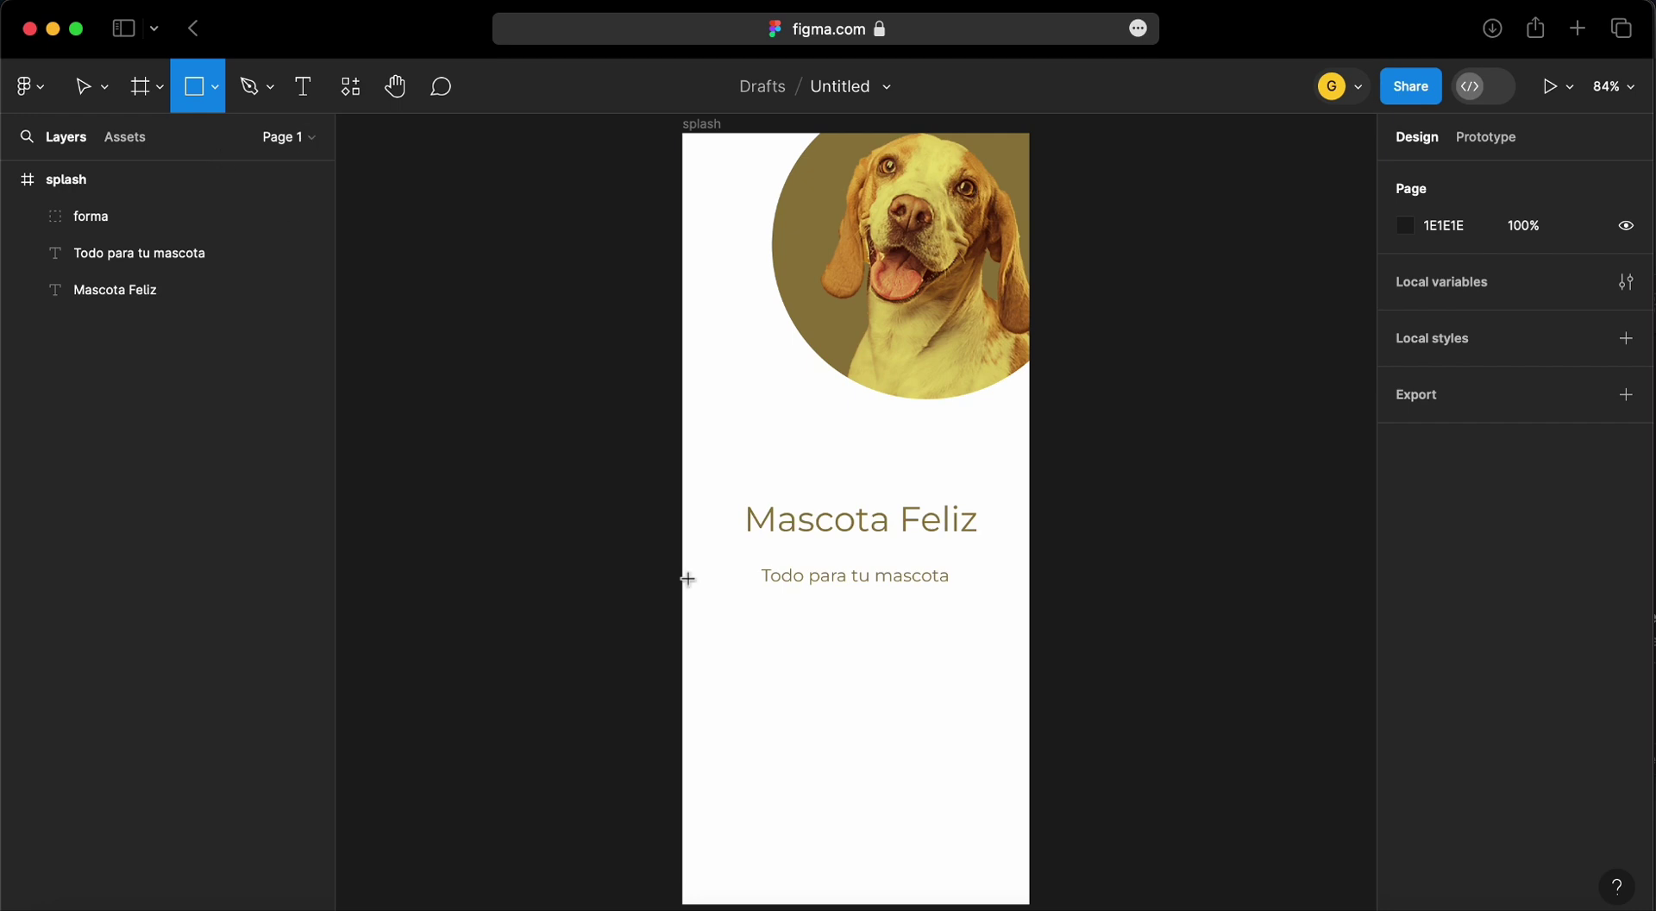
pyautogui.moveTo(721, 660); pyautogui.dragTo(979, 729)
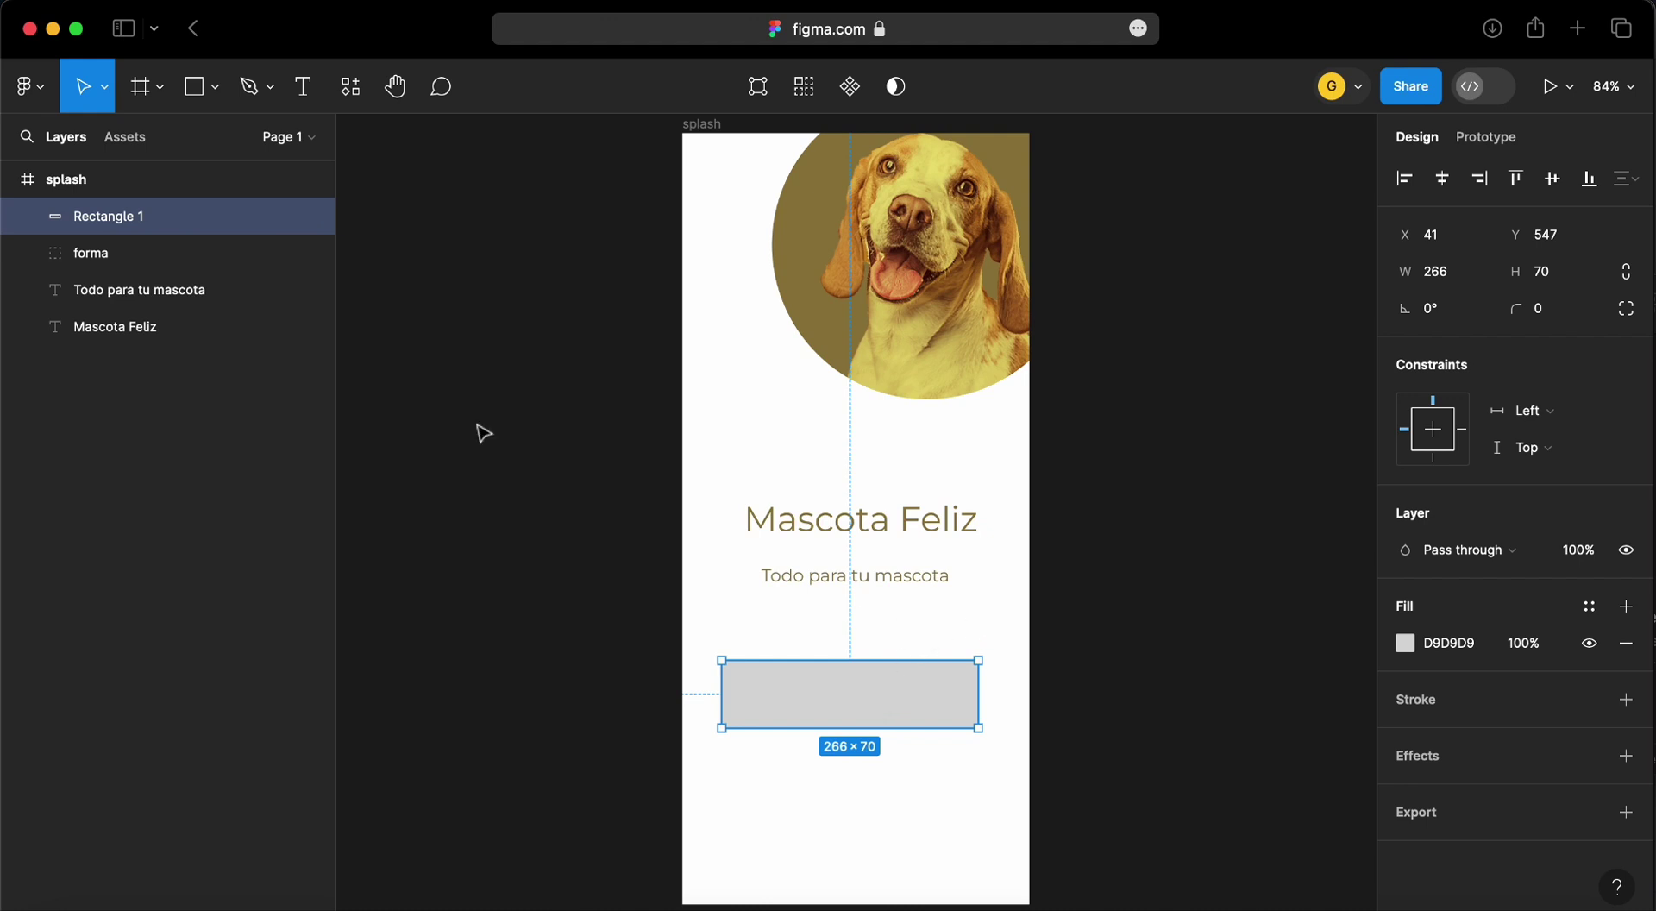
# Add a 6-column layout grid to the splash frame
pyautogui.click(79, 177)
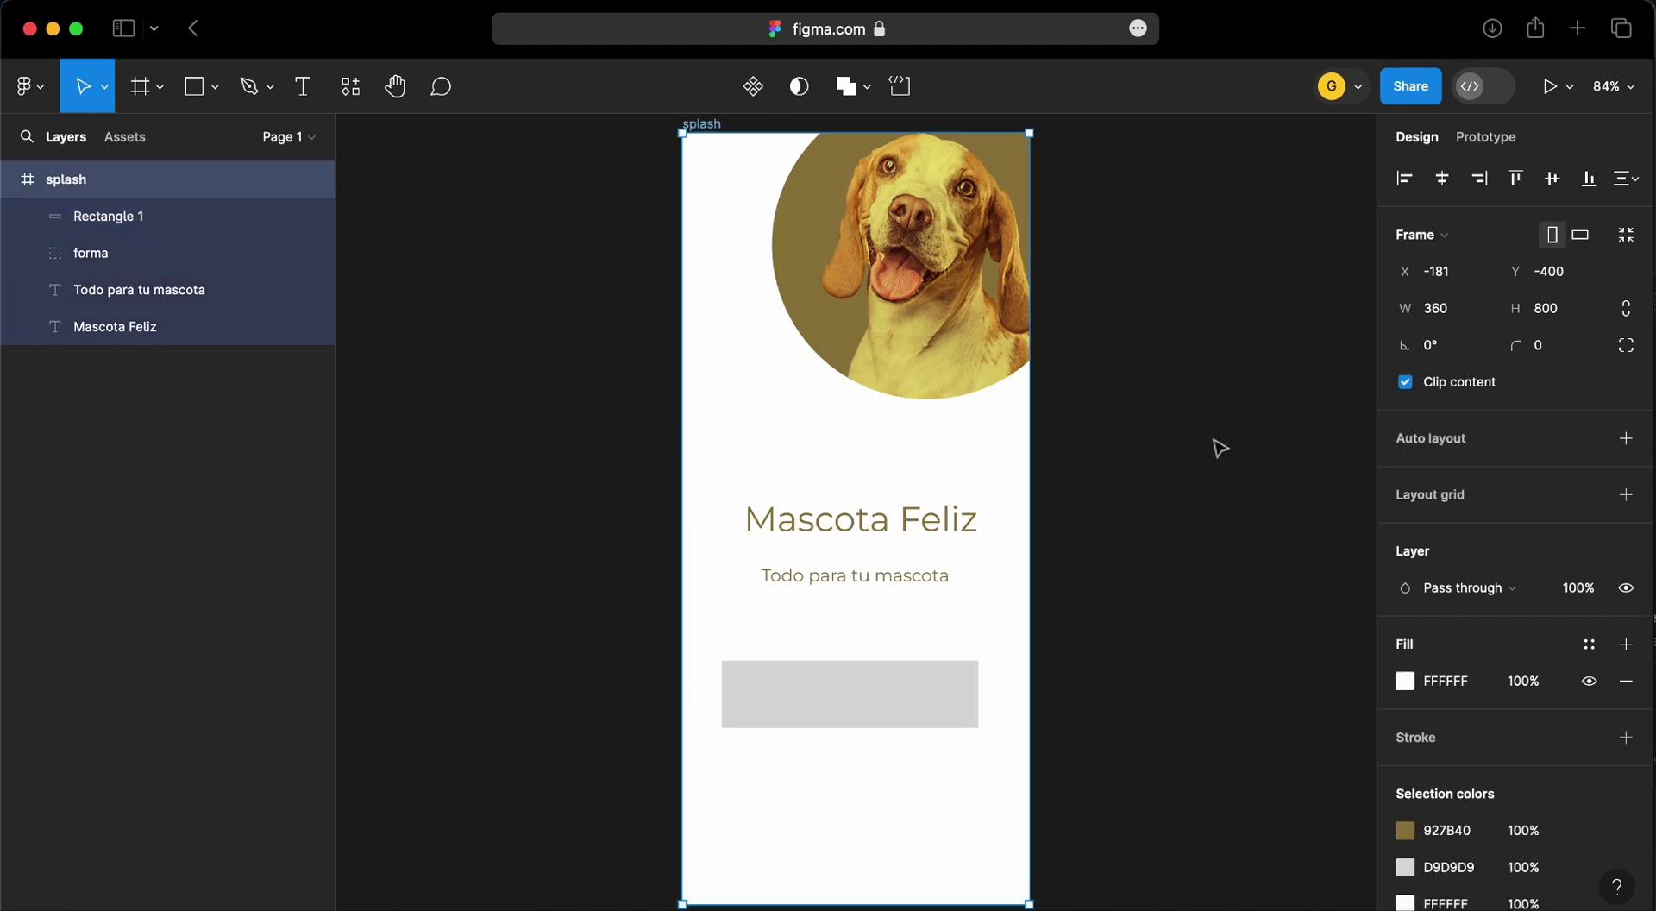
pyautogui.click(1627, 498)
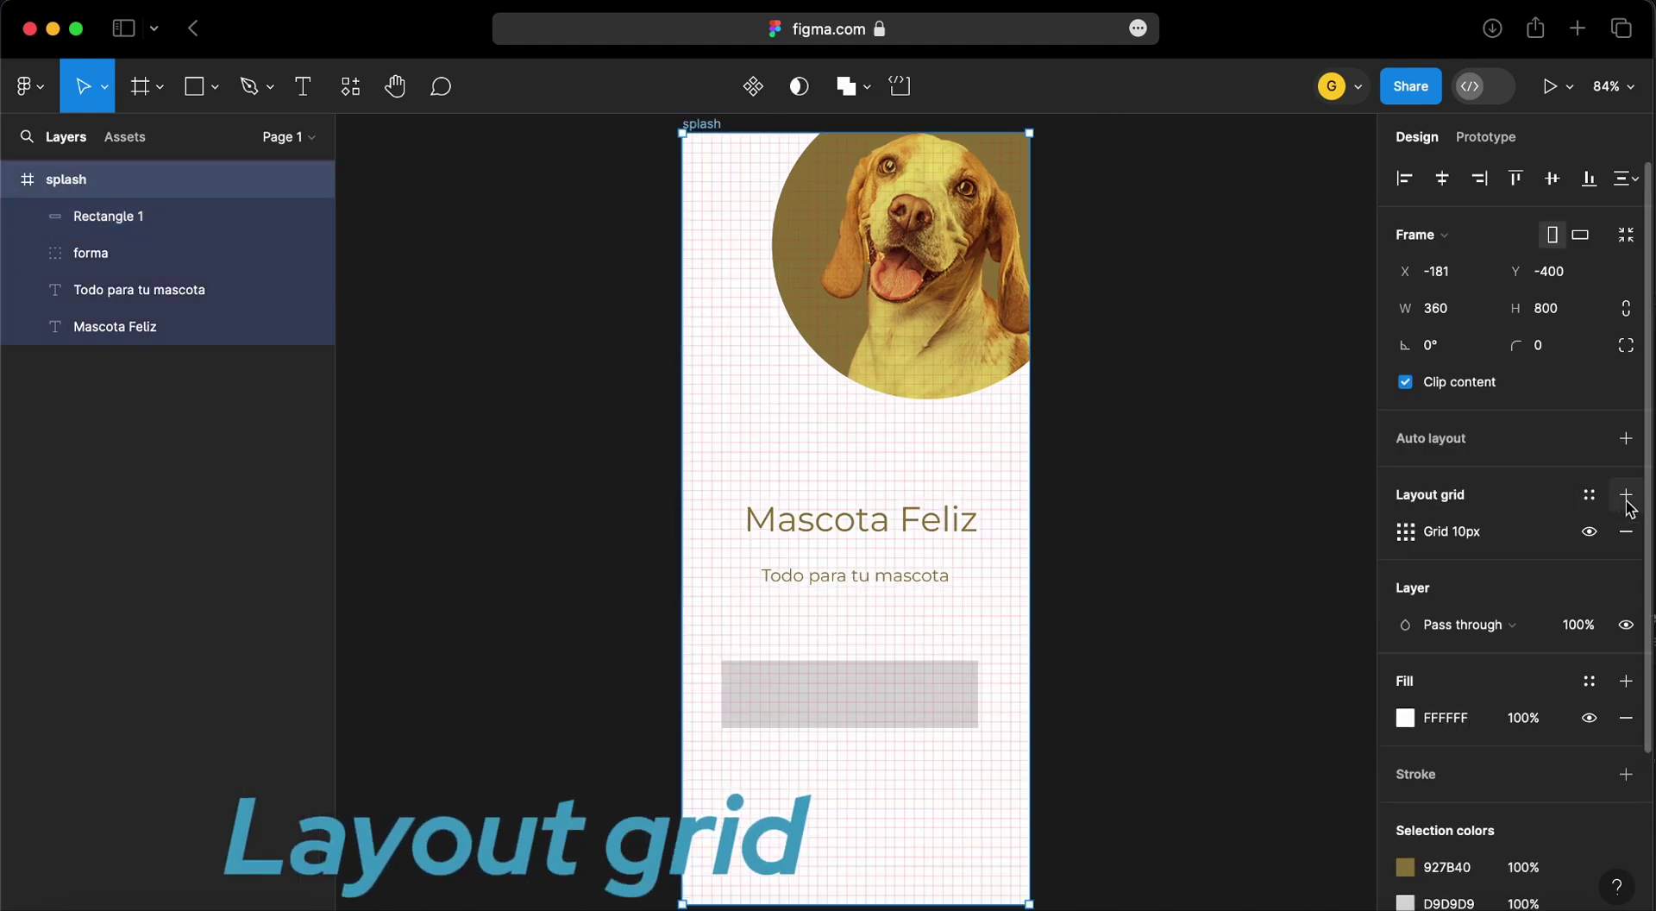
pyautogui.click(1406, 533)
pyautogui.click(1135, 537)
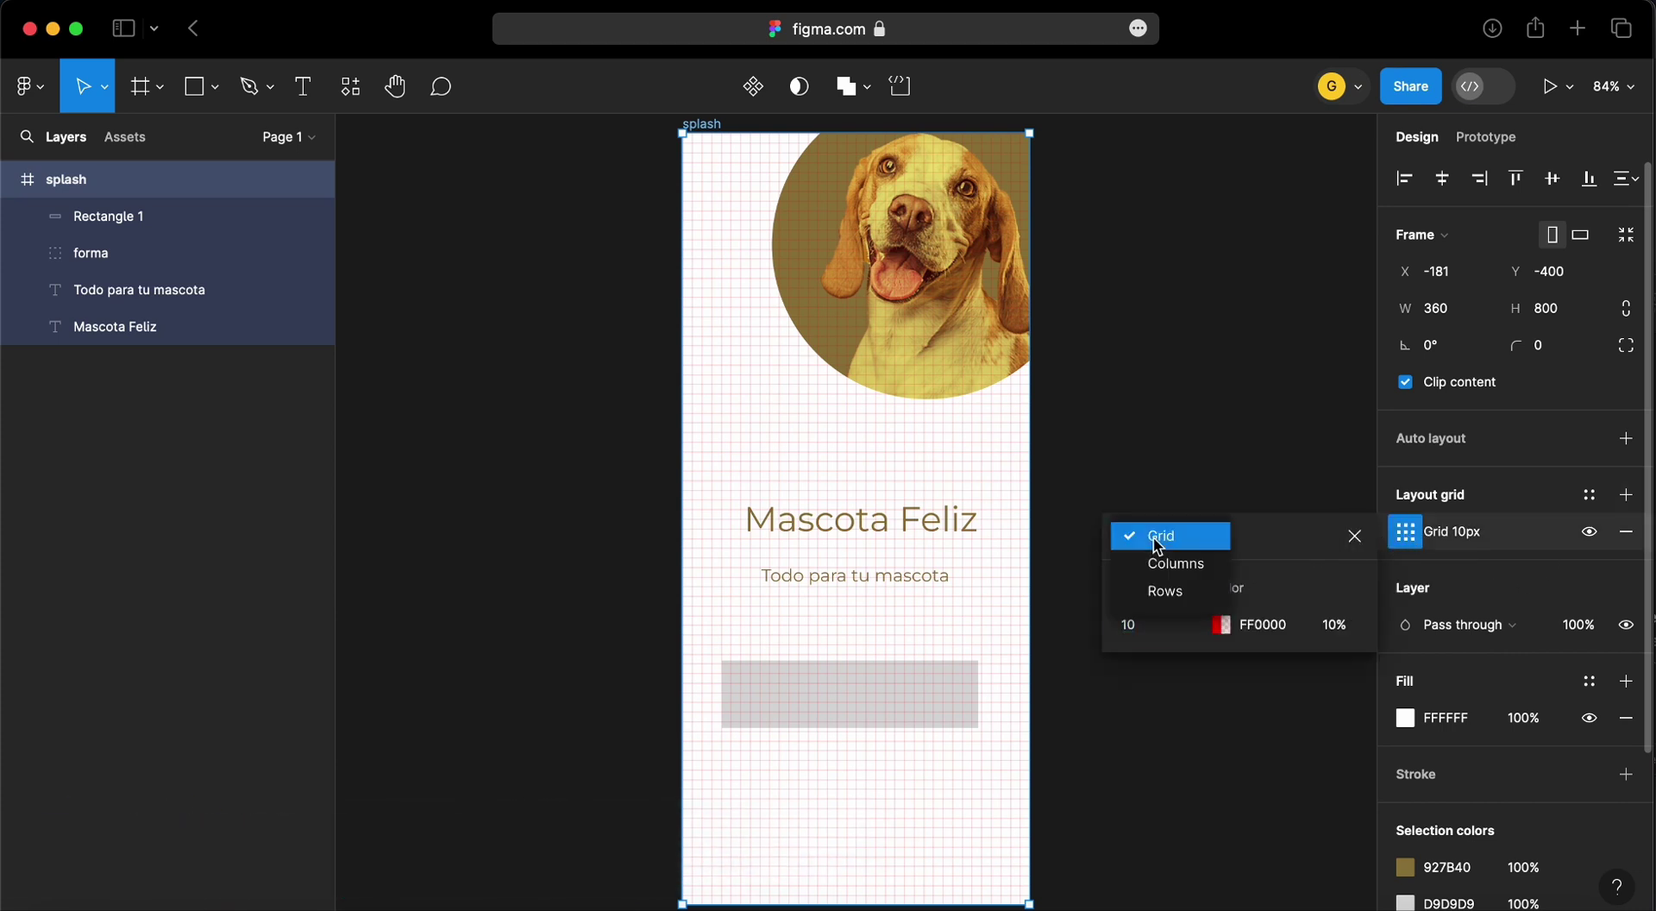
pyautogui.click(1165, 563)
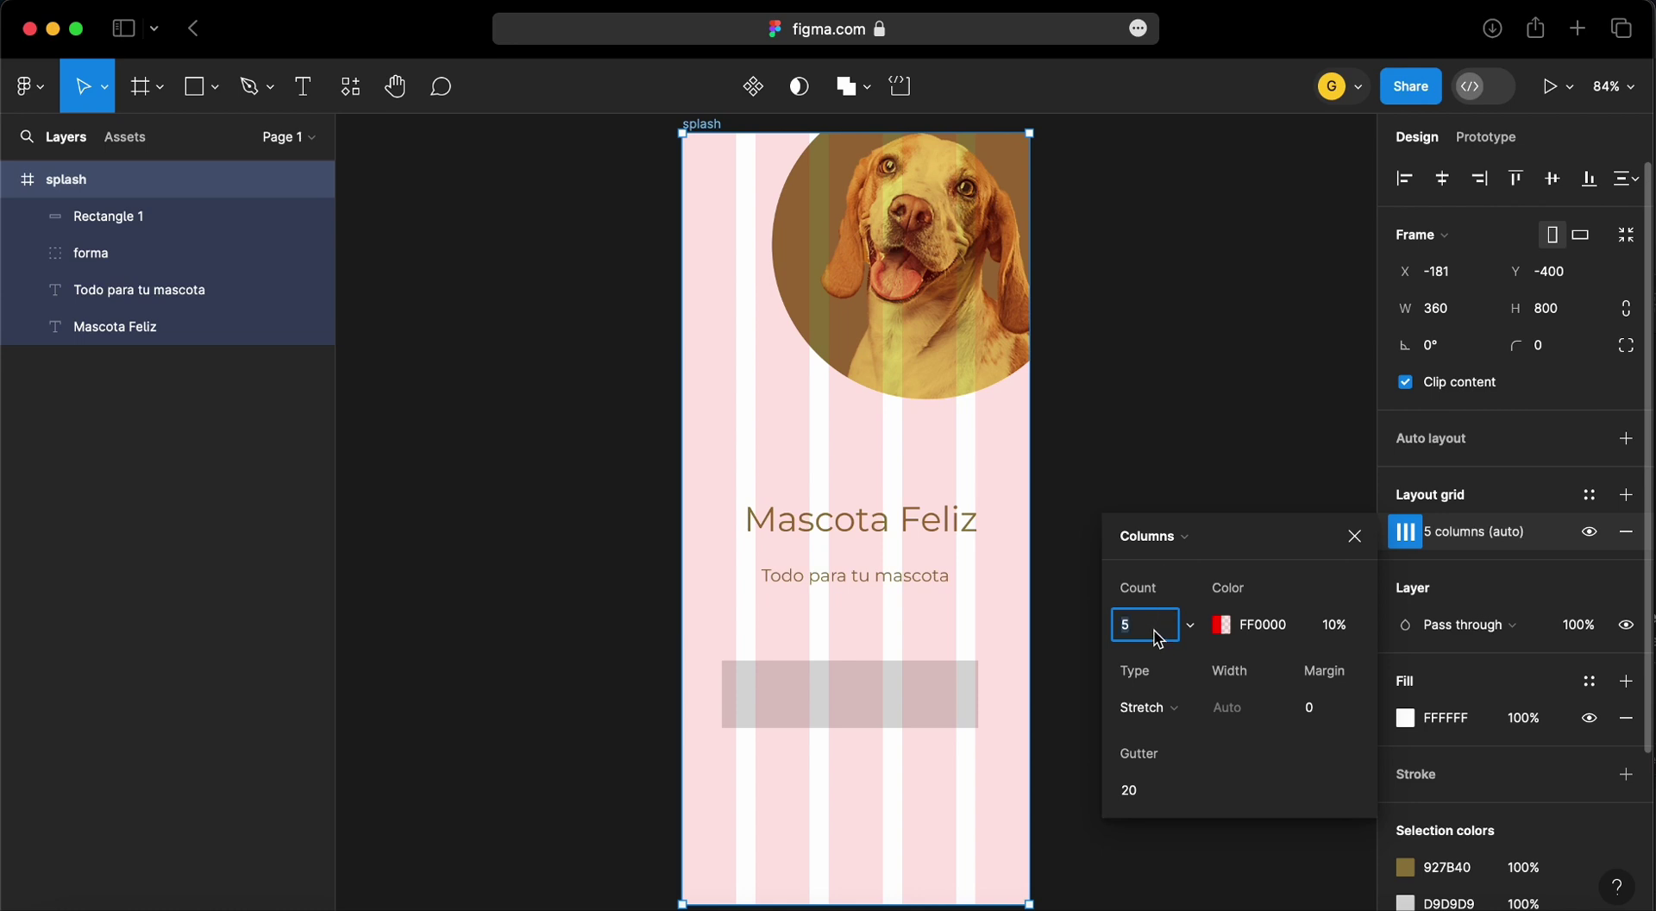
pyautogui.write('6')
pyautogui.press('Return')
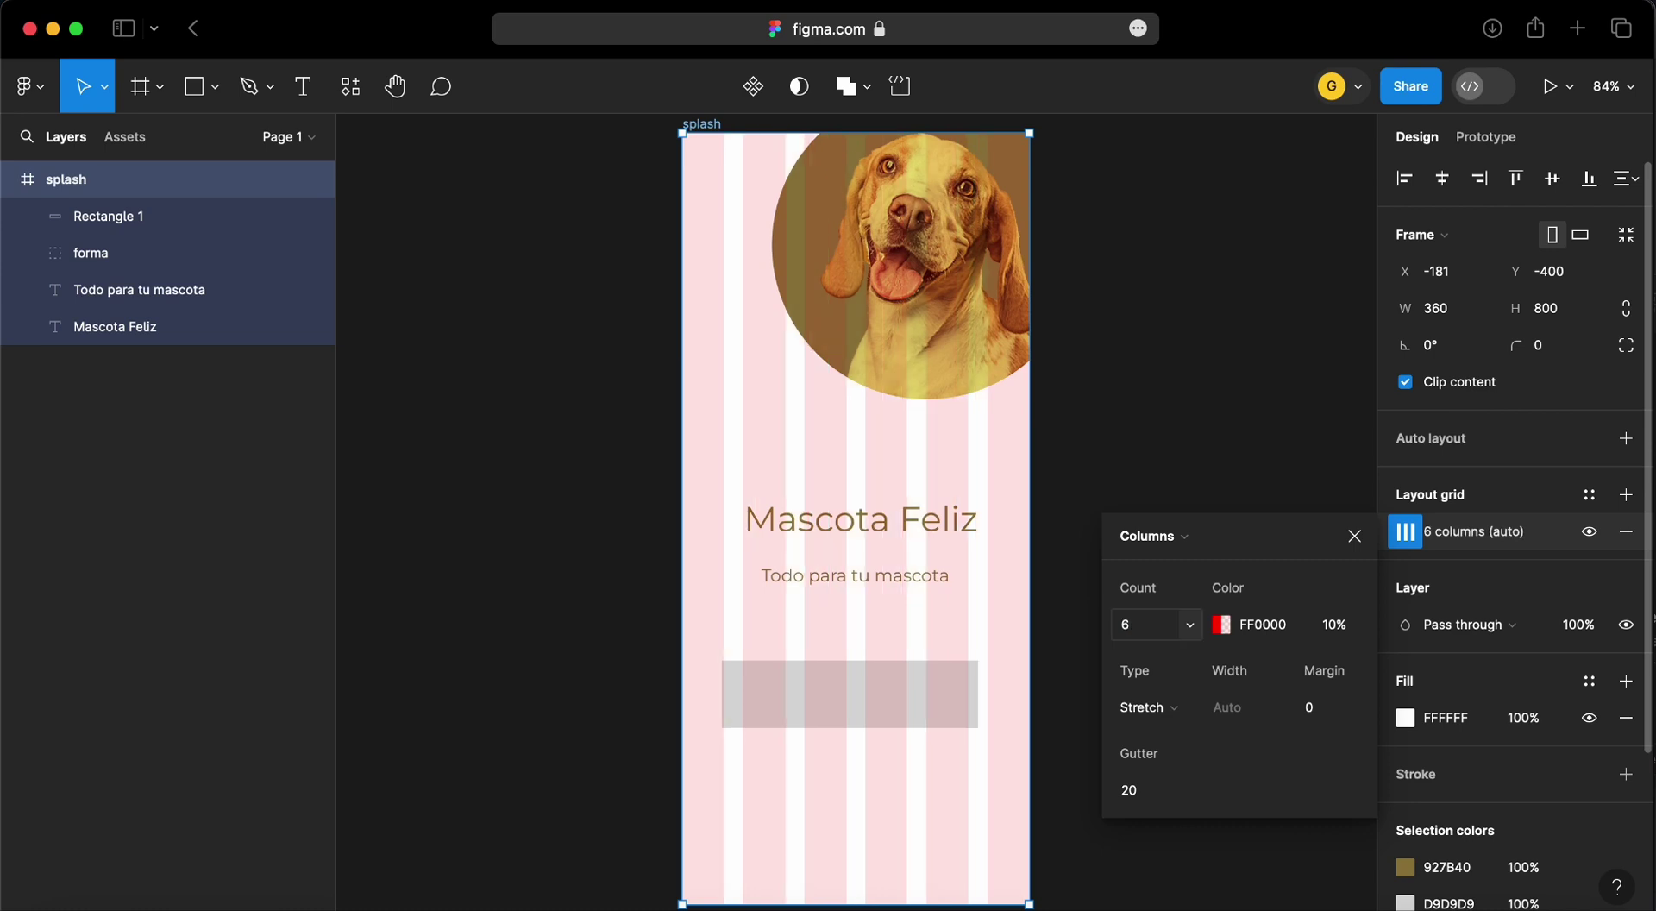
pyautogui.click(1354, 537)
# Undo an accidental frame move and adjust the rectangle to 276×73, slightly lower
pyautogui.moveTo(817, 712); pyautogui.dragTo(835, 718)
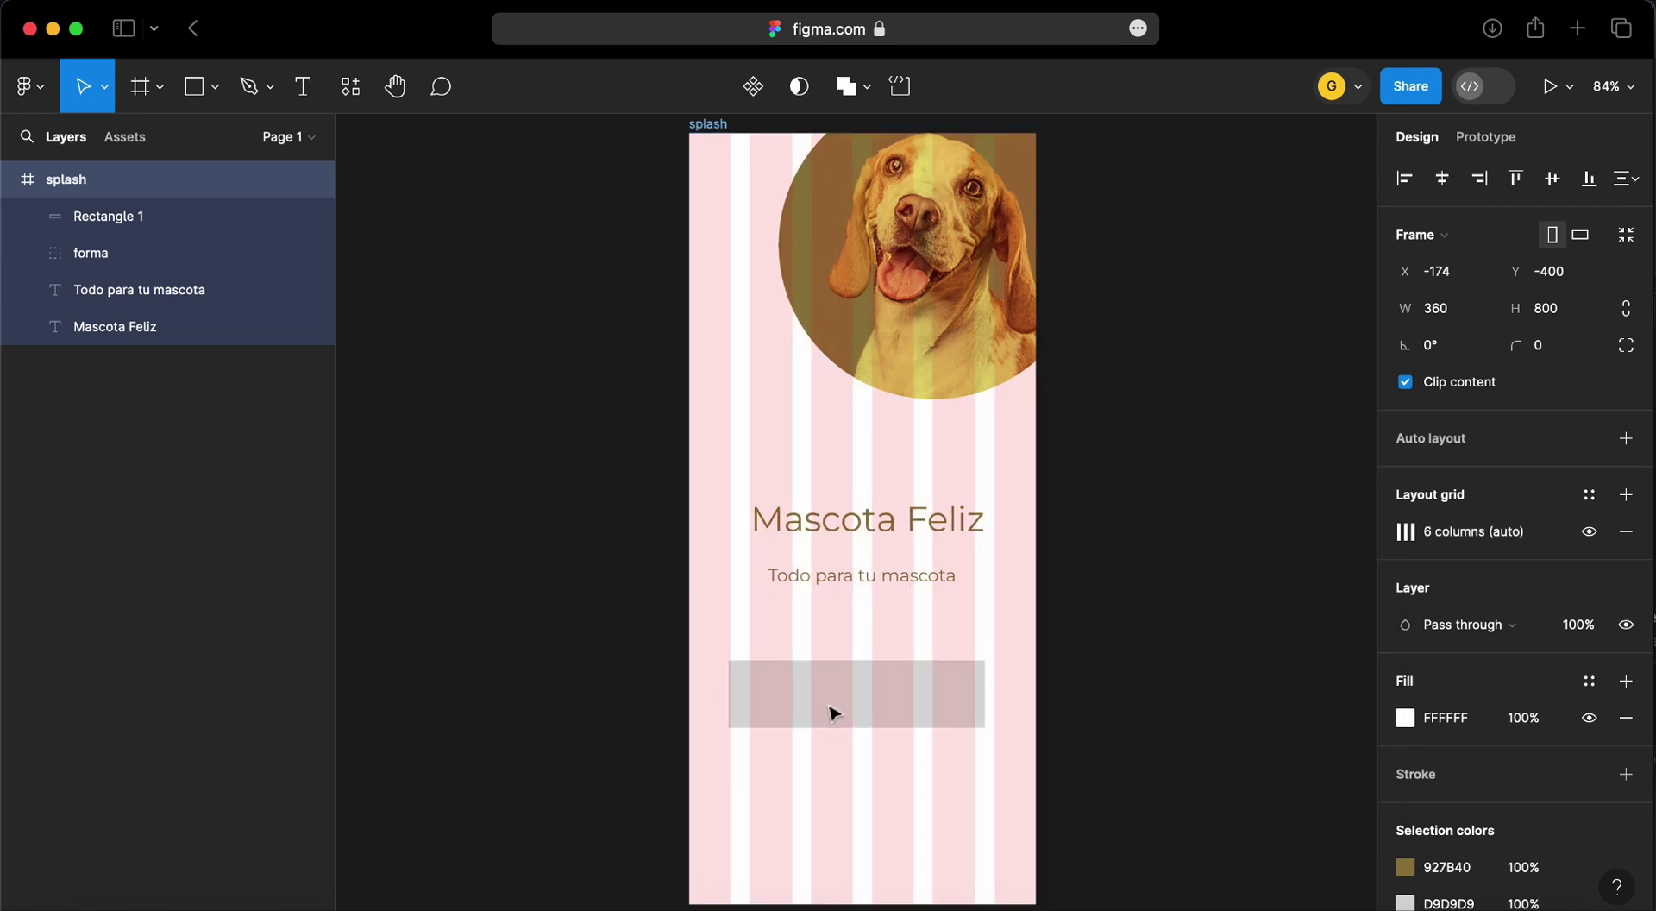
pyautogui.hotkey('ctrl', 'z')
pyautogui.press('Escape')
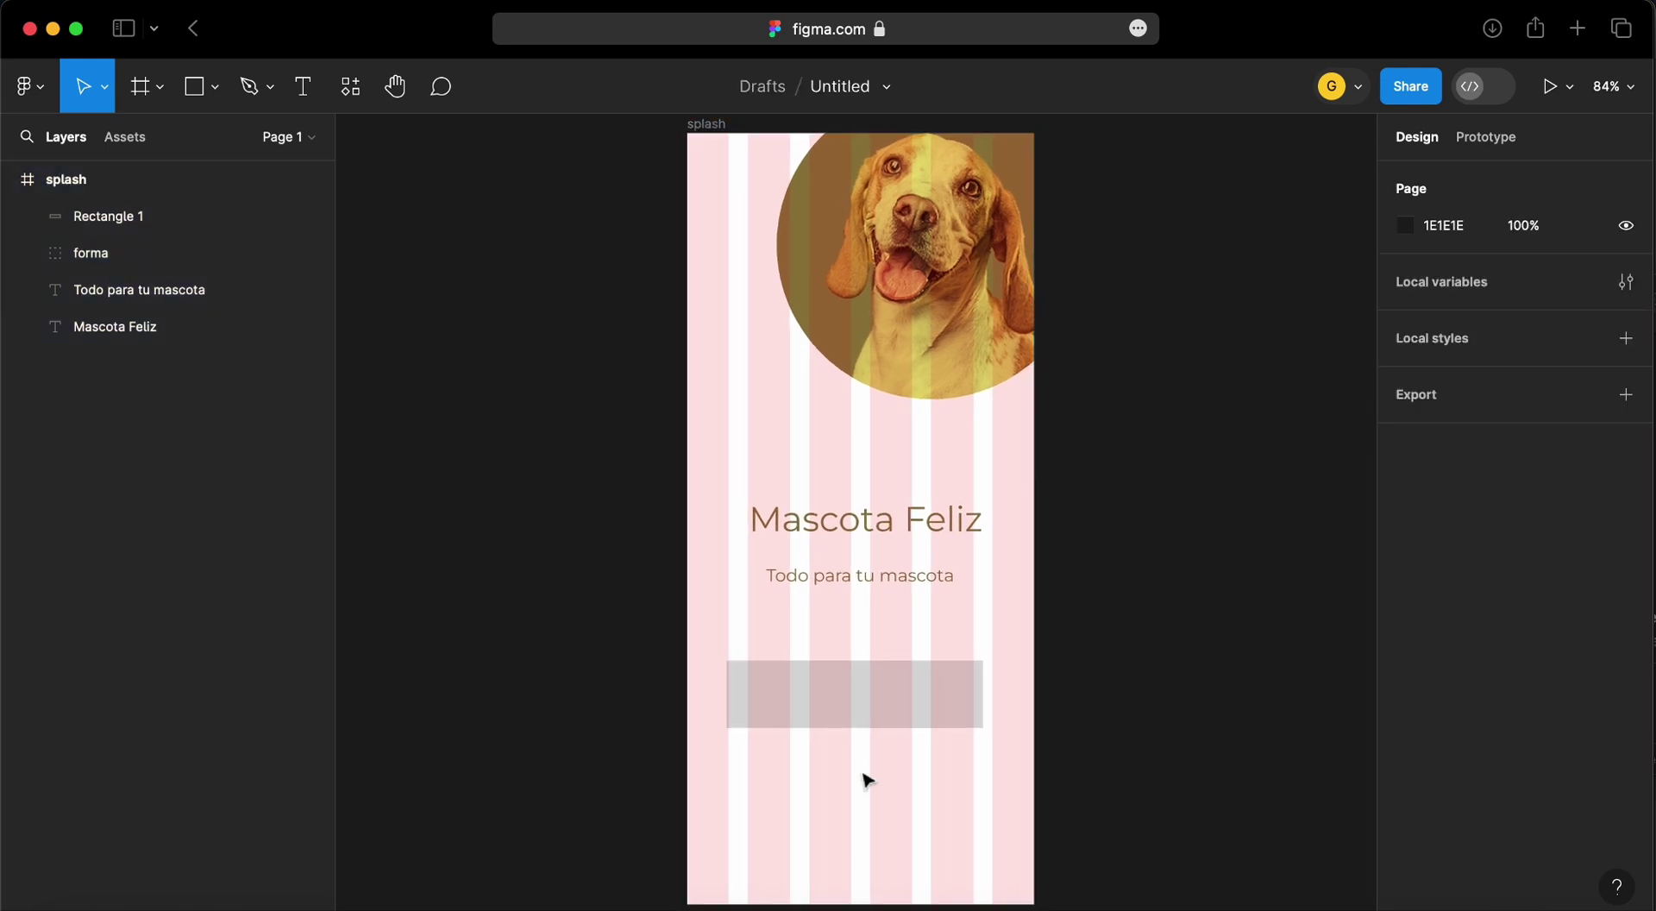
pyautogui.click(859, 718)
pyautogui.moveTo(815, 726); pyautogui.dragTo(842, 738)
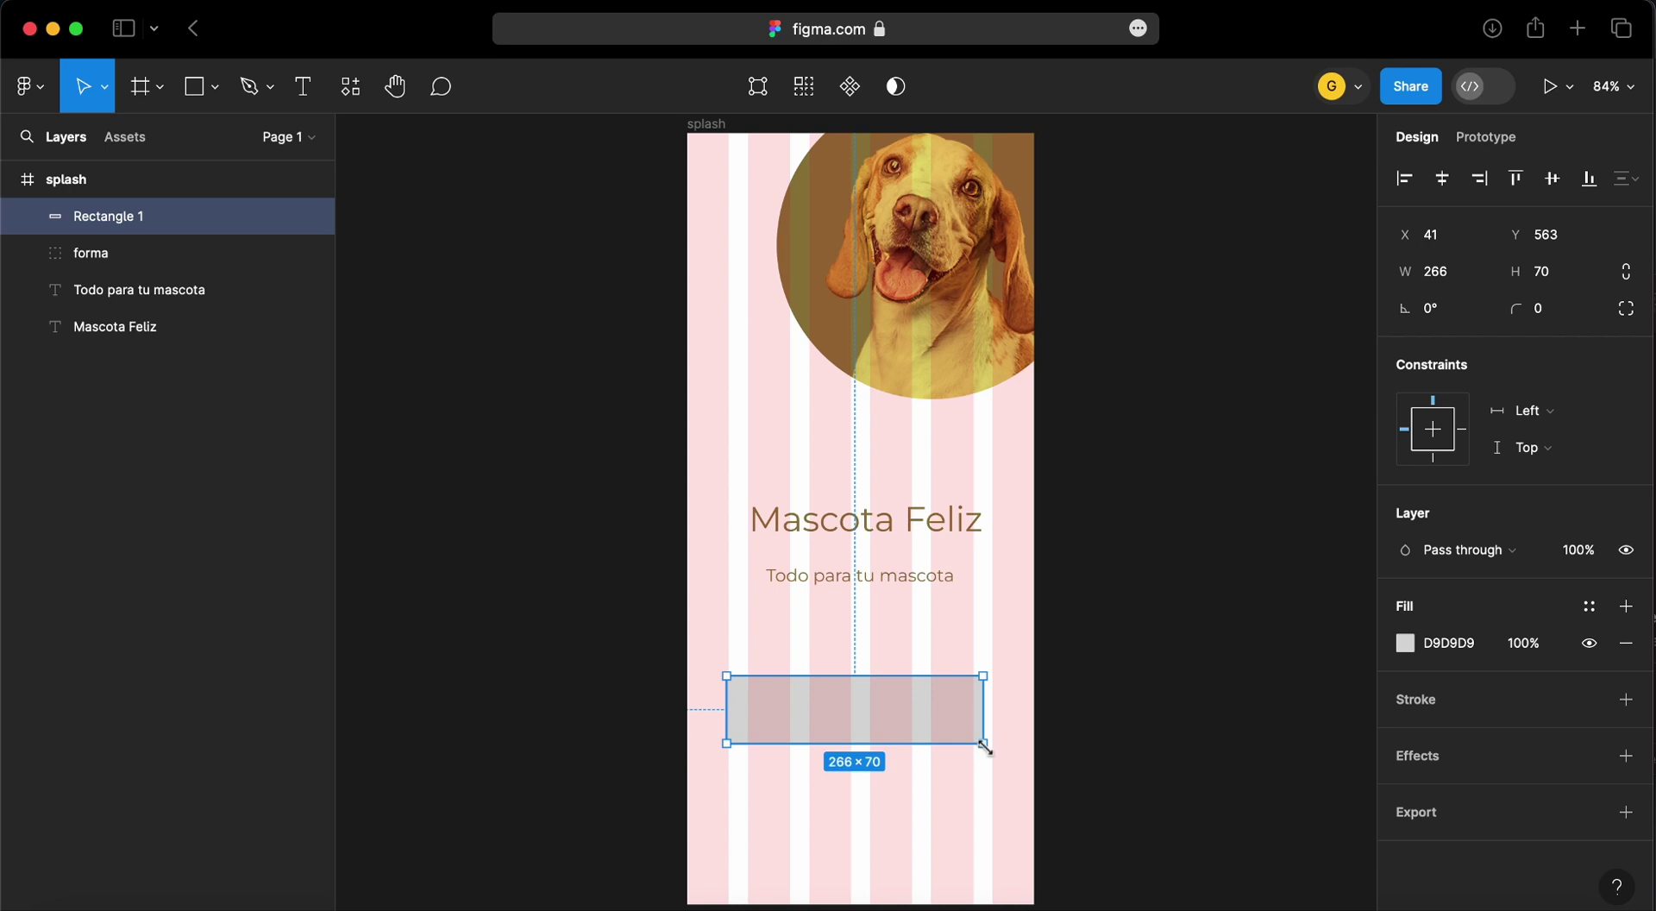
pyautogui.moveTo(984, 746); pyautogui.dragTo(993, 748)
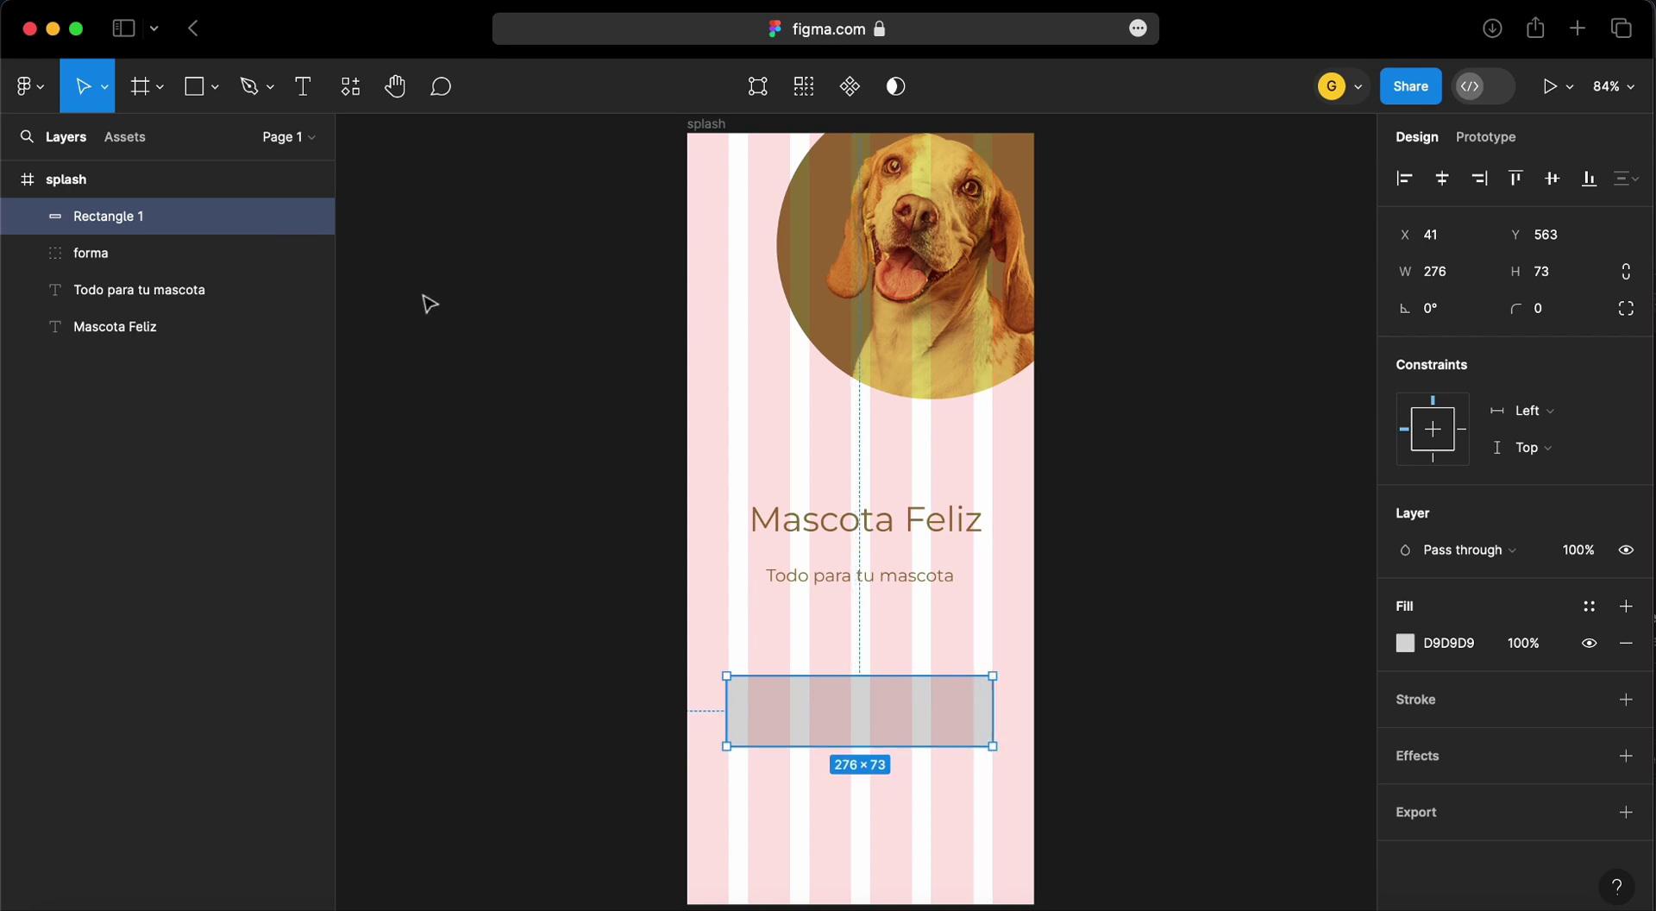
pyautogui.click(205, 181)
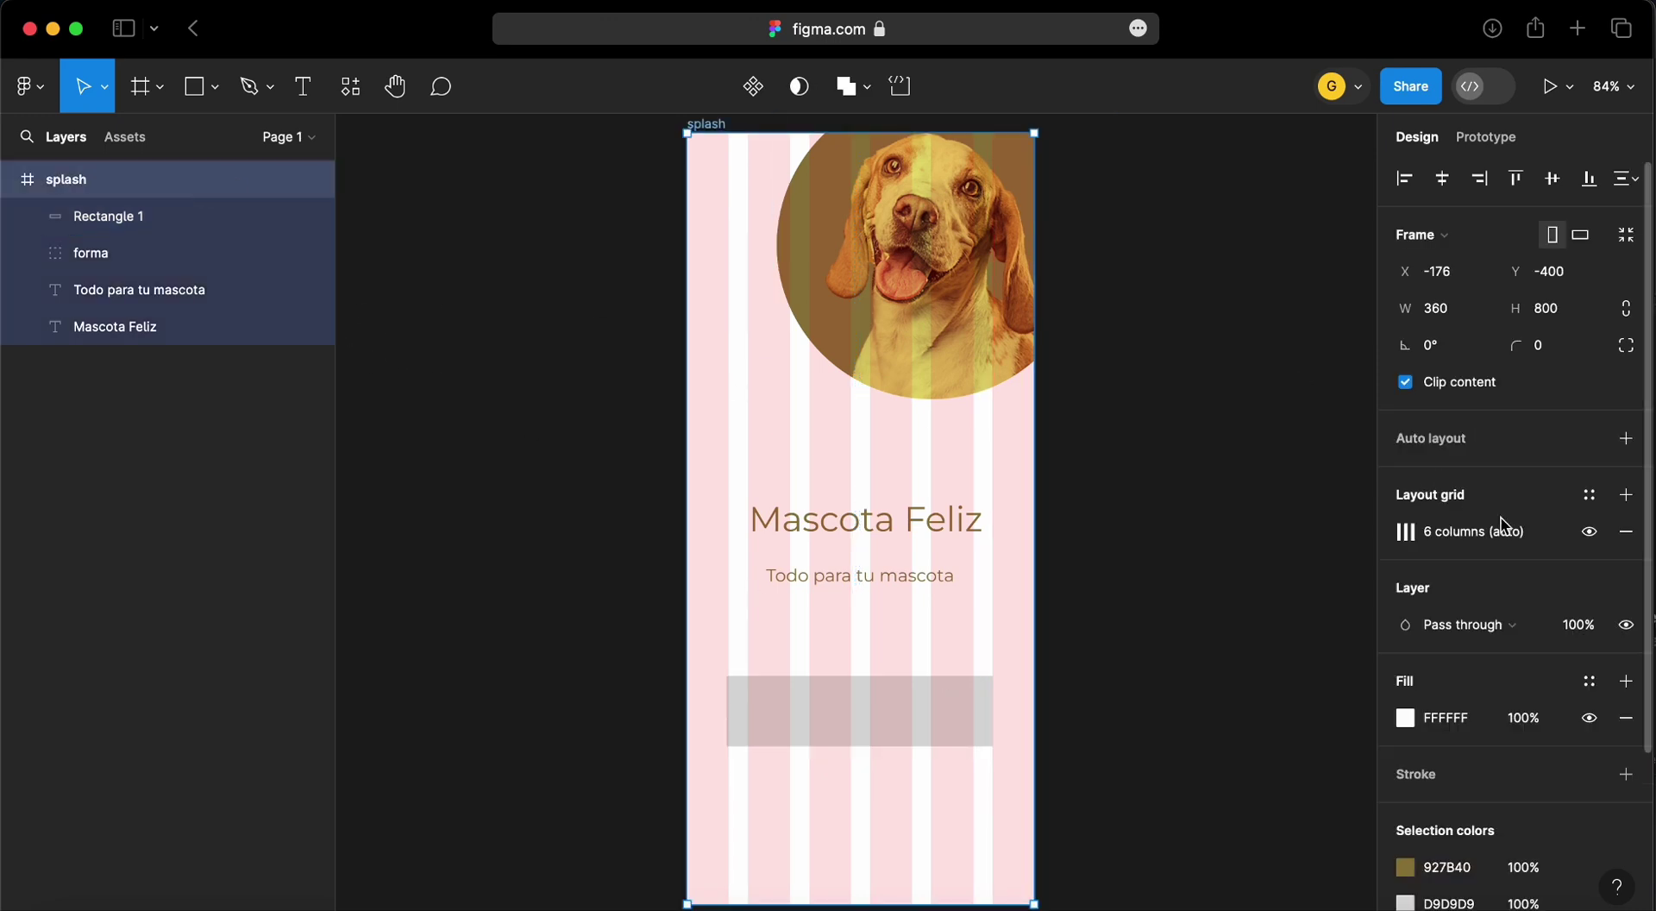
# Hide the column layout grid and fill the grey rectangle with olive 927B40
pyautogui.click(1590, 532)
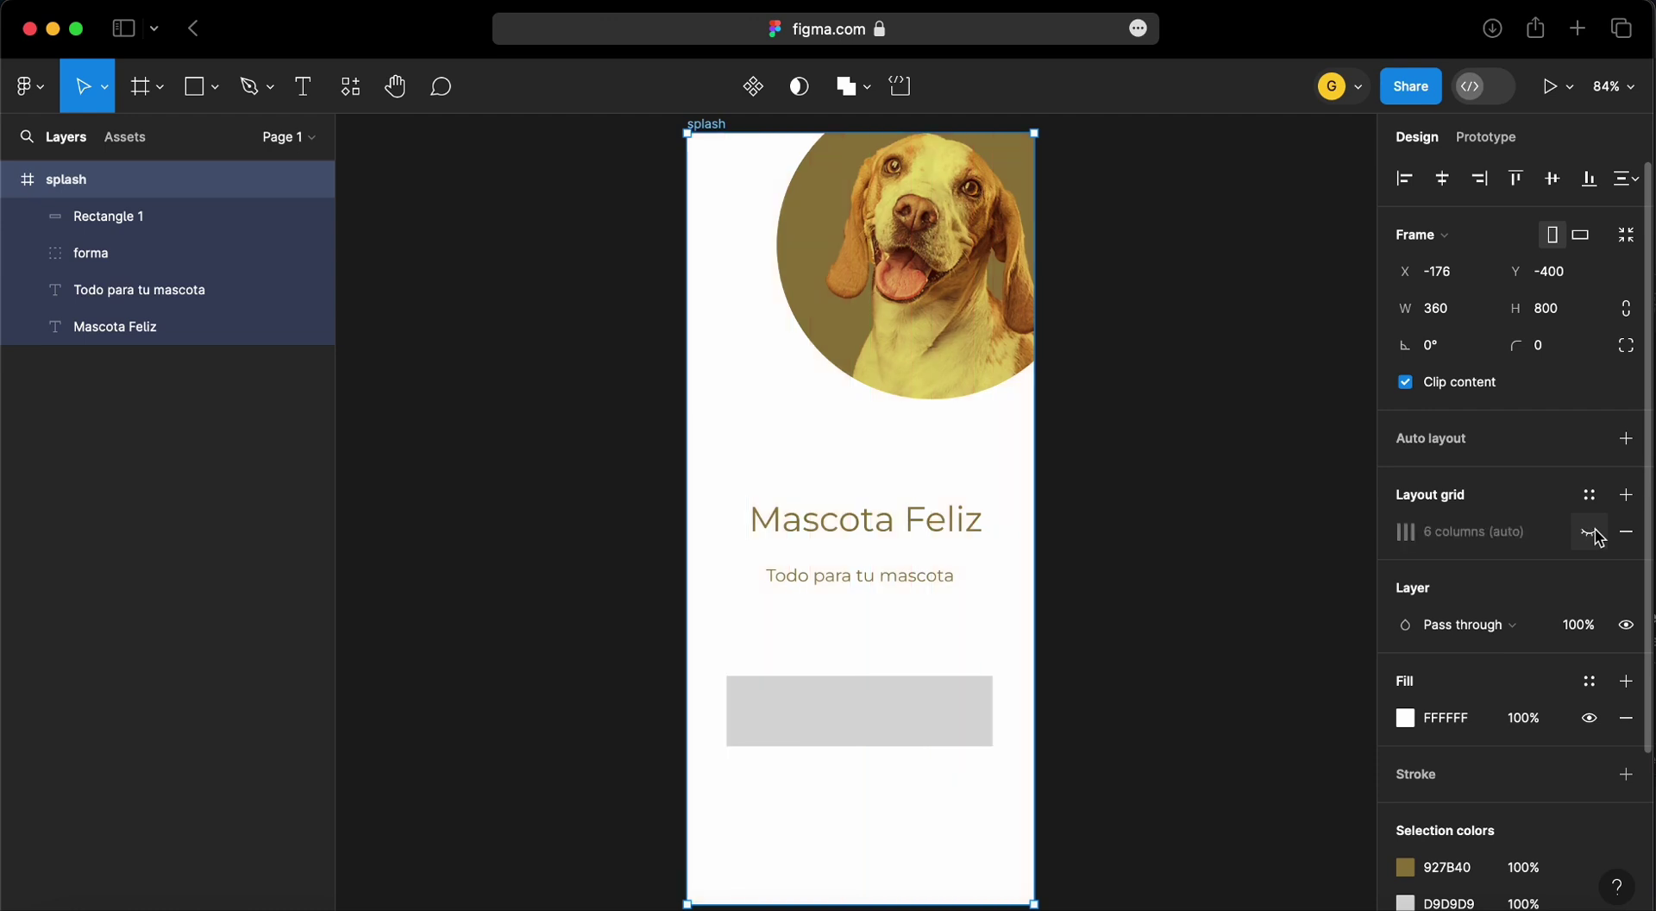
pyautogui.click(855, 727)
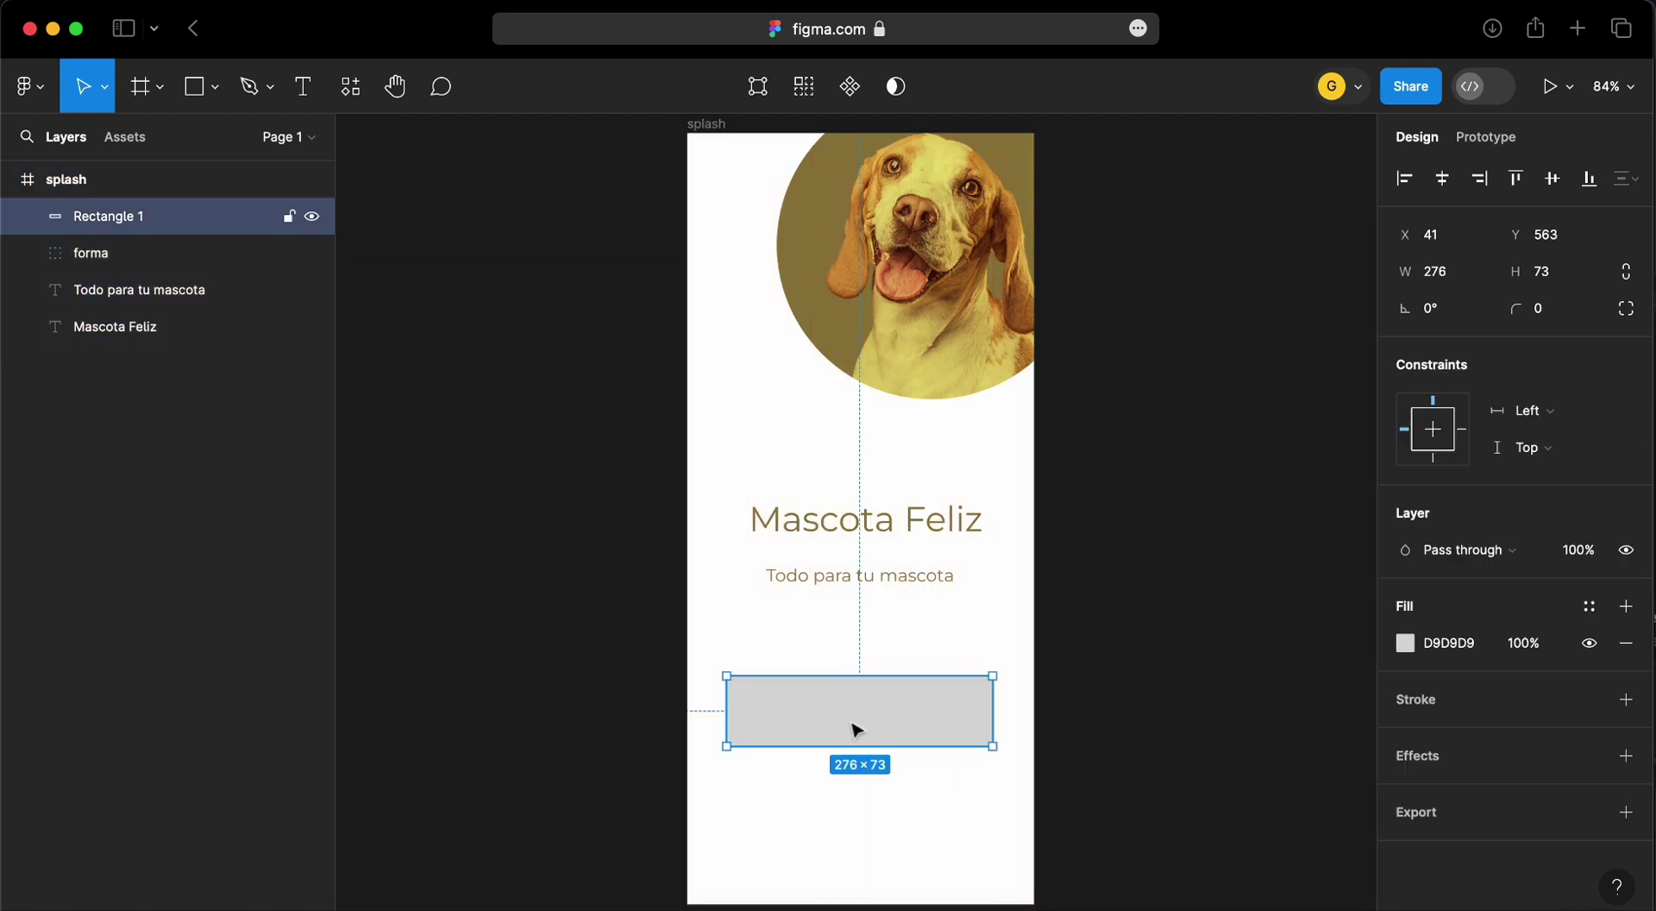
pyautogui.click(1405, 643)
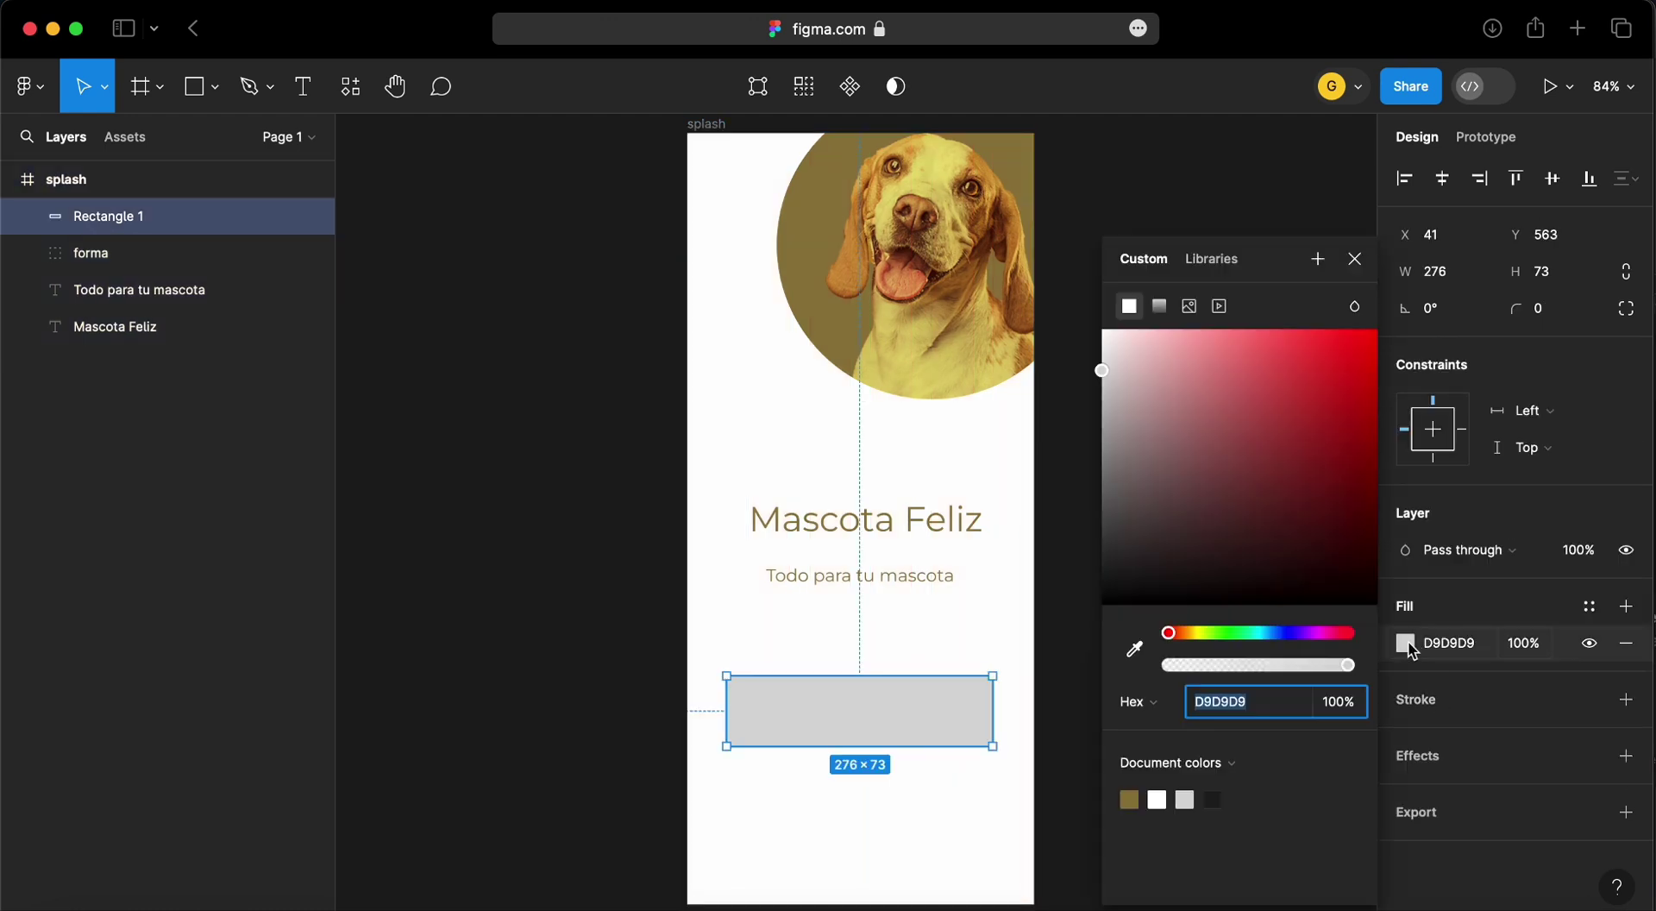
pyautogui.click(1129, 800)
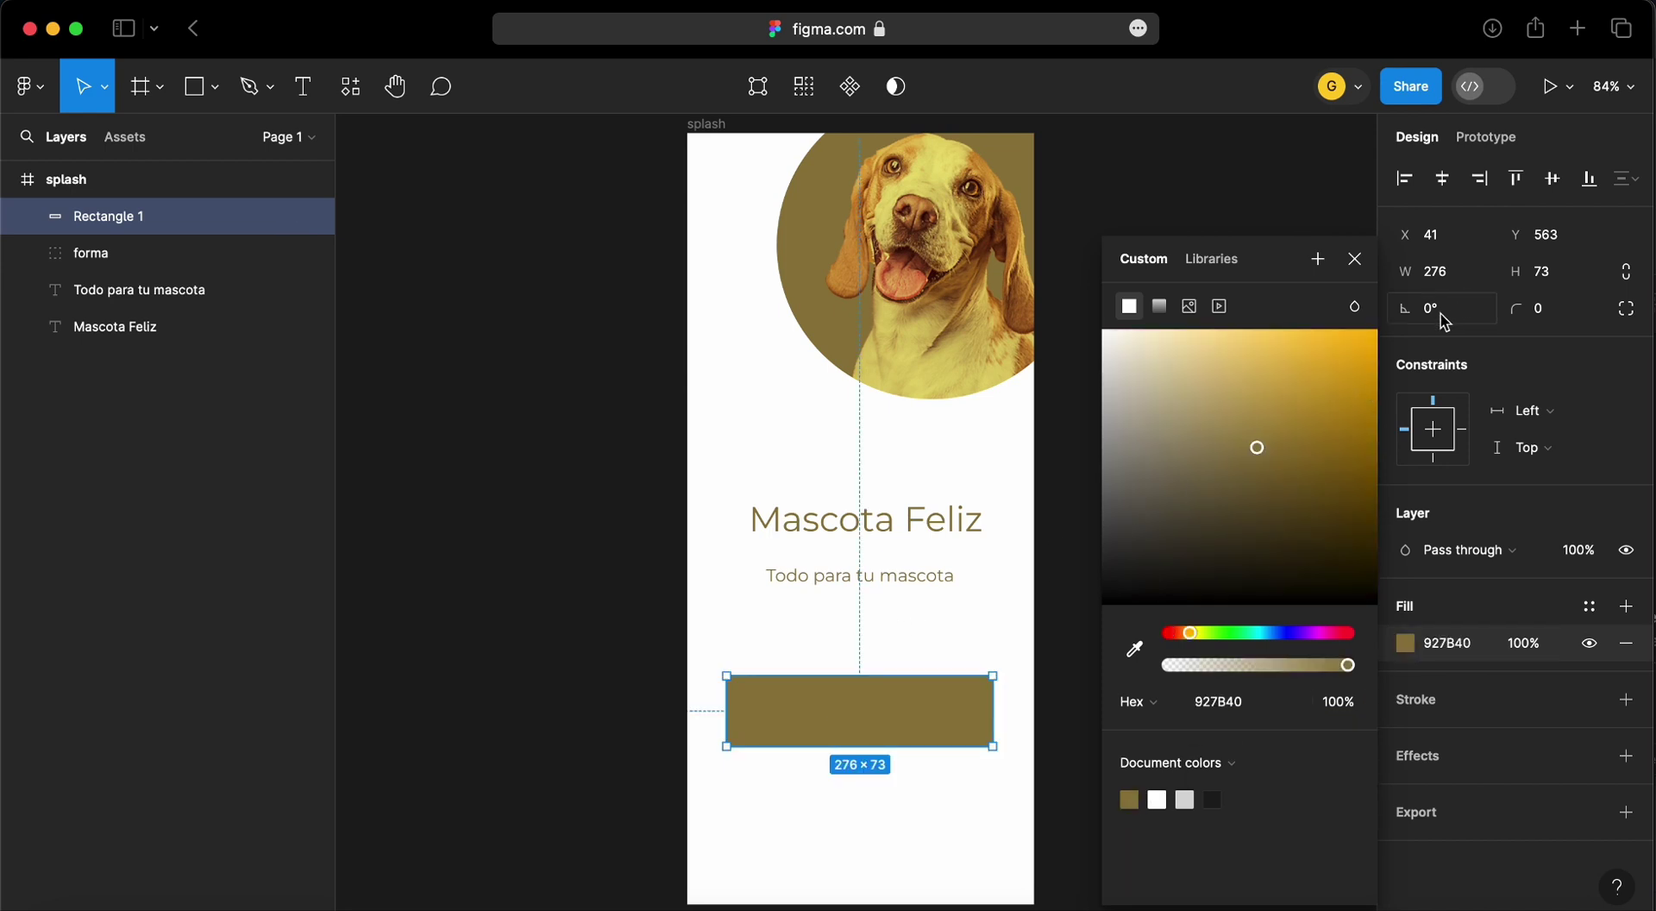
# Round the rectangle's corners, trying 12, 30 and 36 before settling on 38
pyautogui.click(1558, 317)
pyautogui.write('12')
pyautogui.press('Return')
pyautogui.click(1550, 310)
pyautogui.write('30')
pyautogui.press('Return')
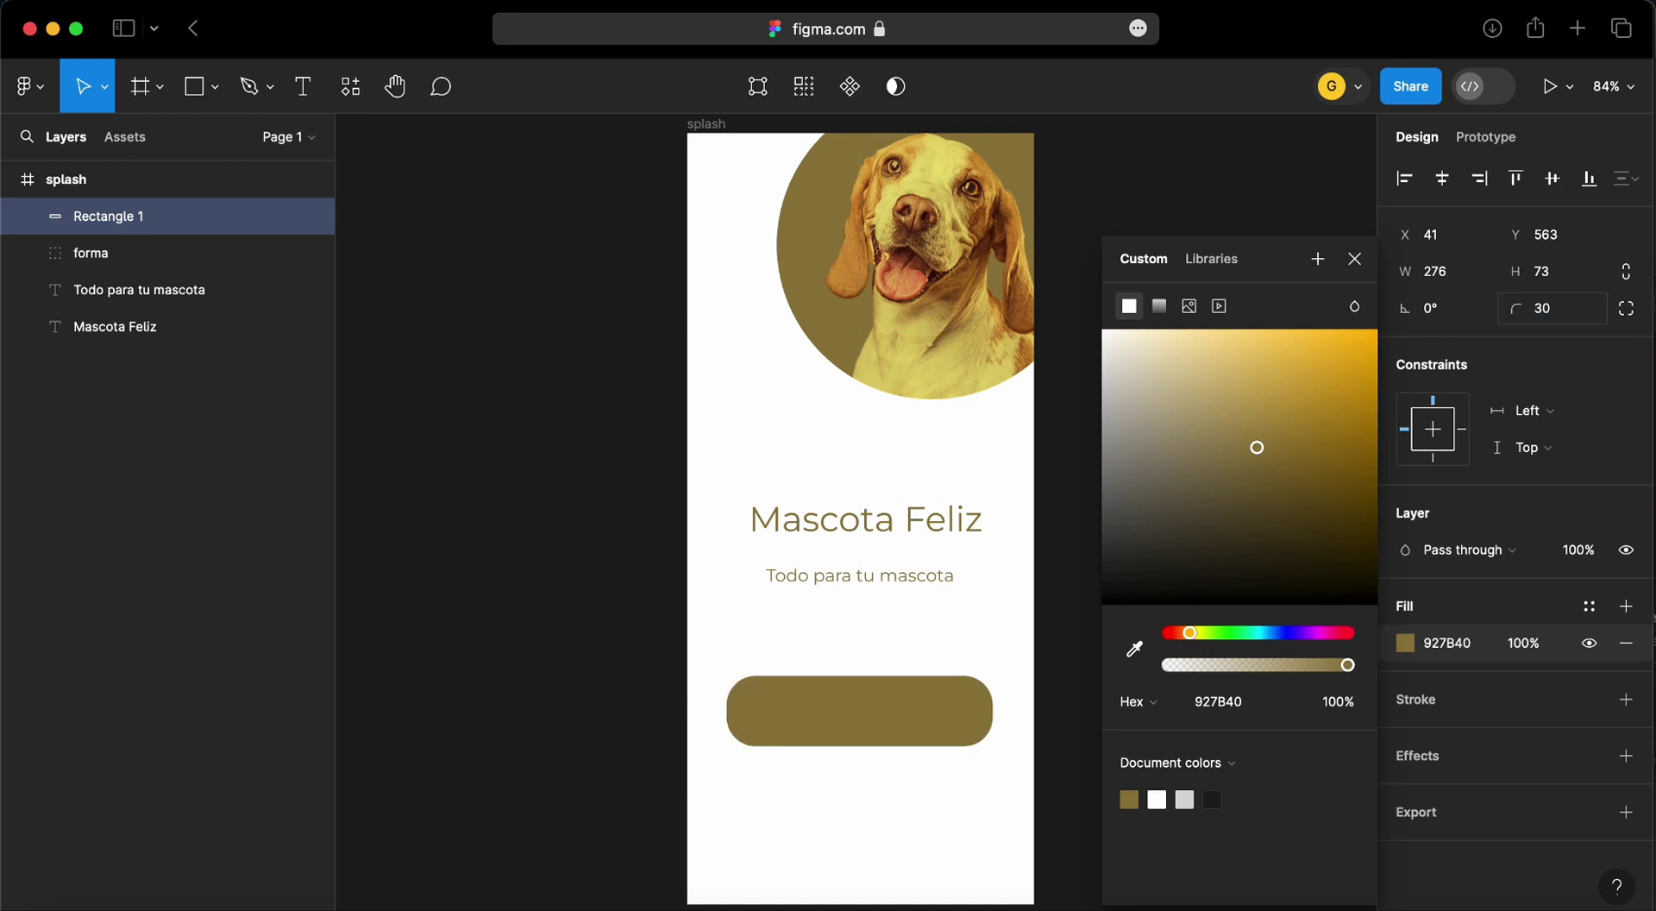
pyautogui.click(1581, 308)
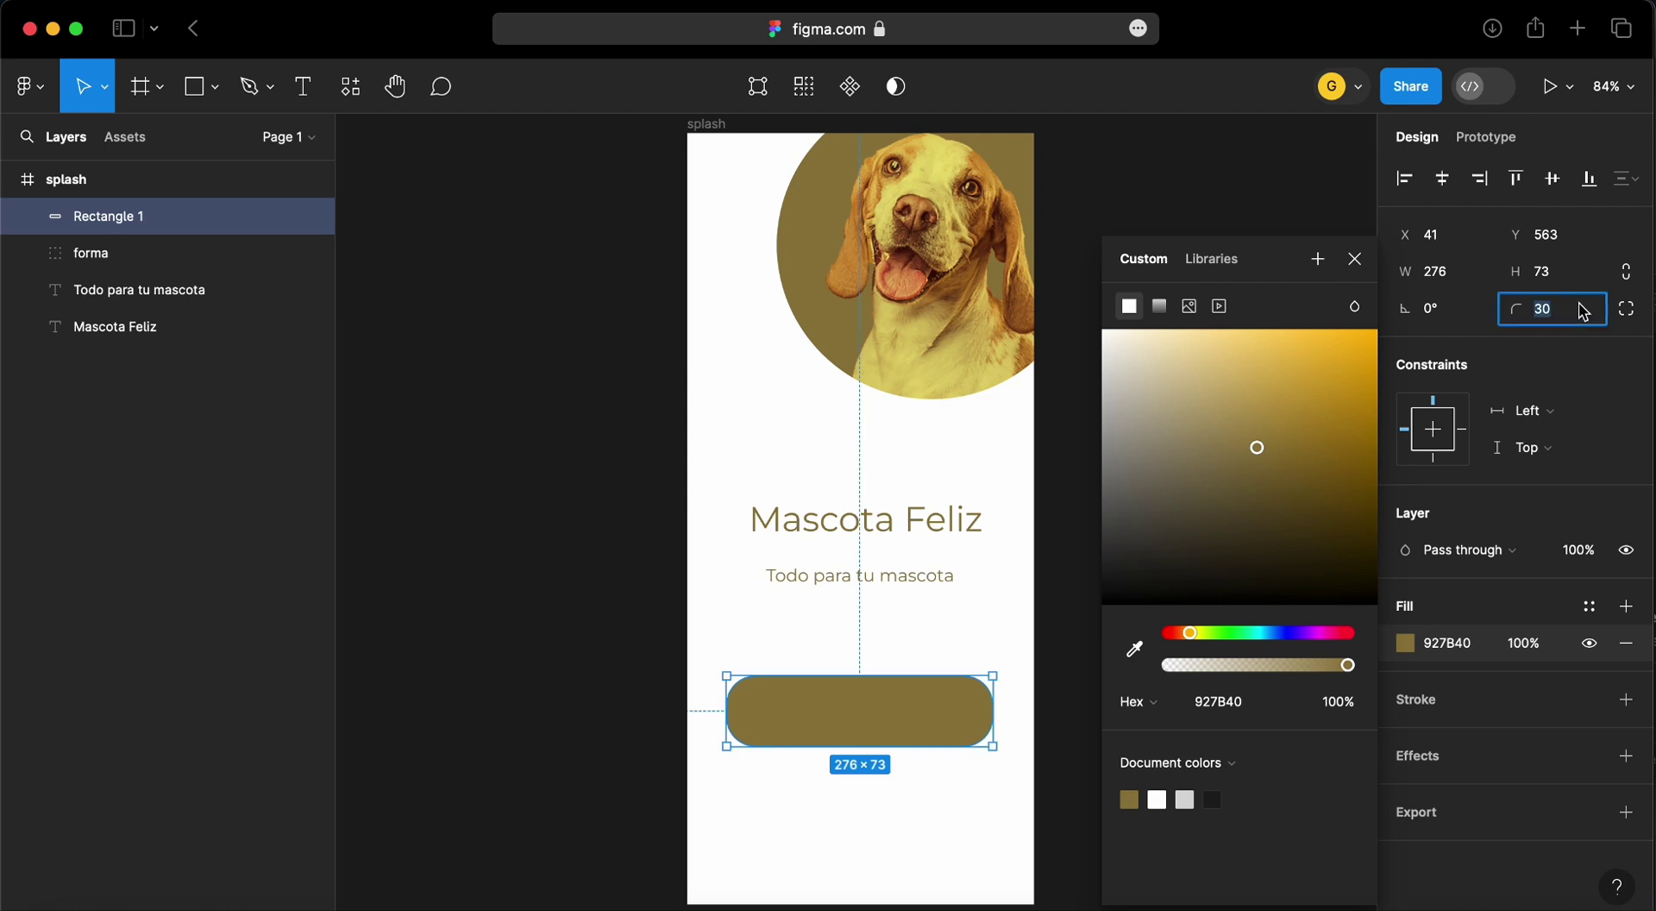
pyautogui.write('36')
pyautogui.press('Return')
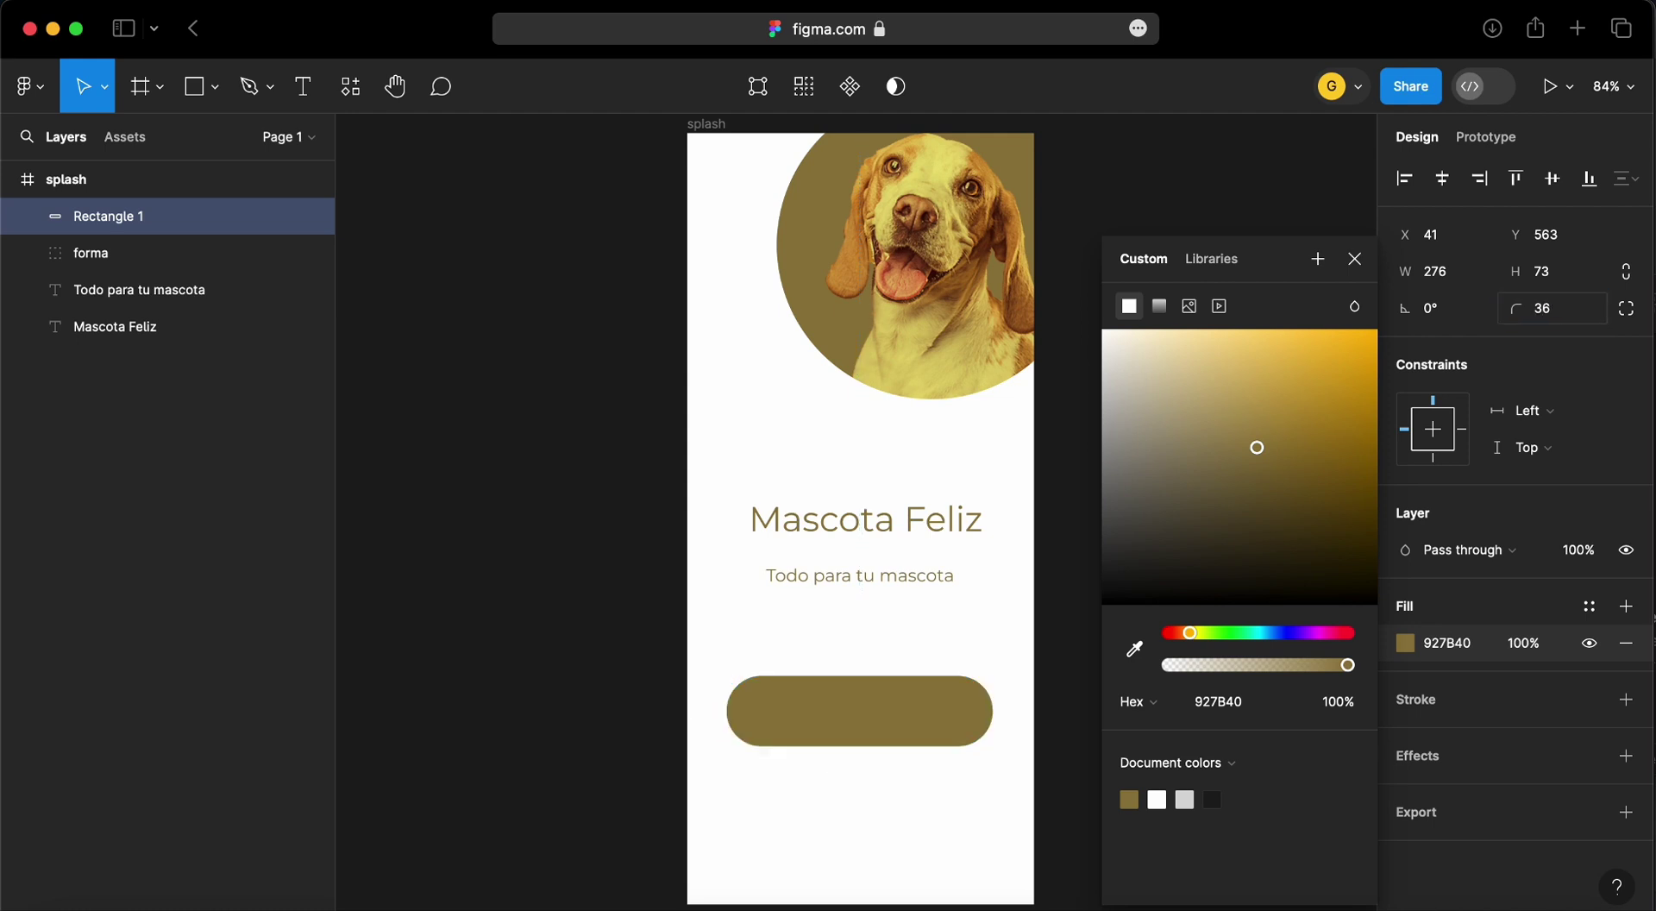
pyautogui.click(1570, 319)
pyautogui.write('38')
pyautogui.click(1070, 586)
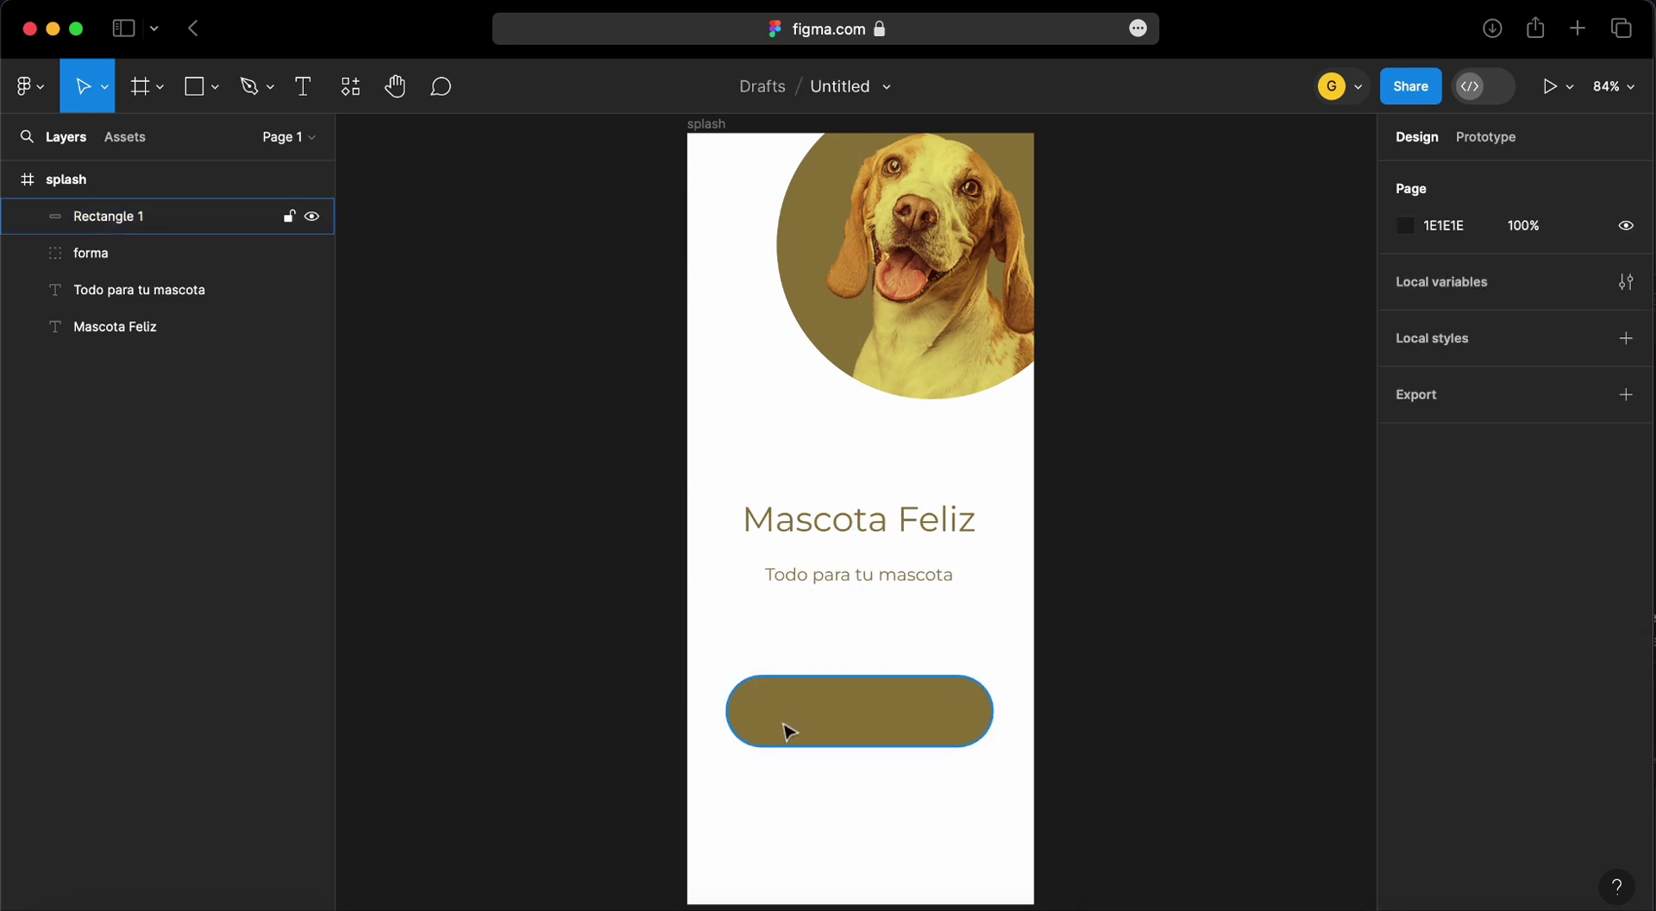
# Add an 'Inicia aquí' text label at size 26 and move it onto the button
pyautogui.click(306, 87)
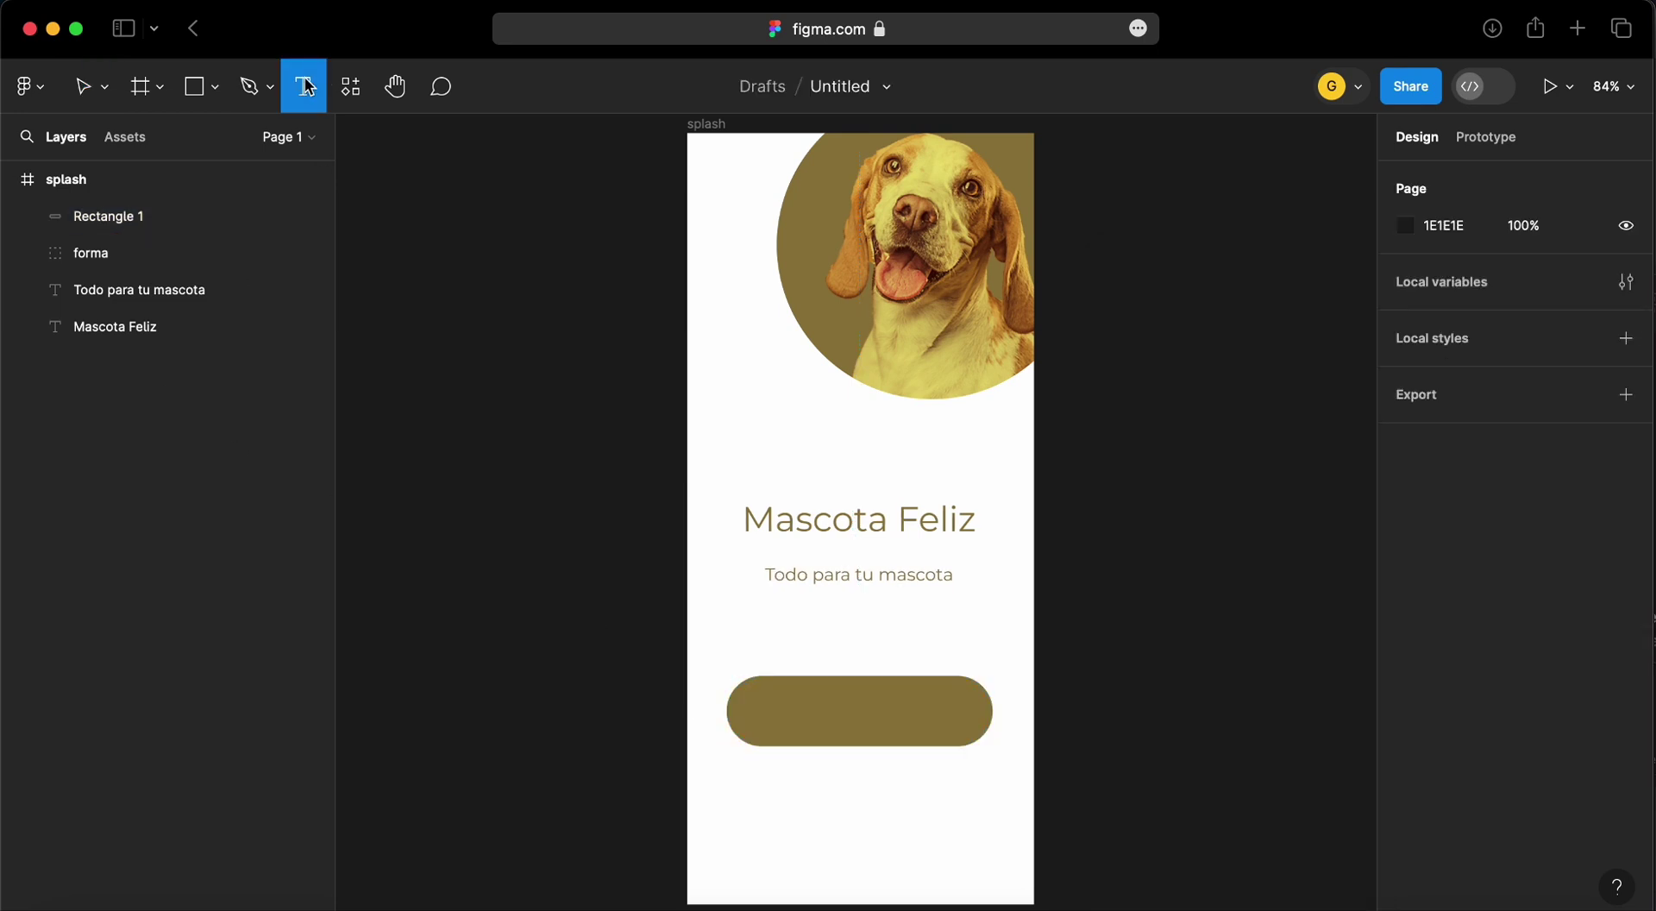
pyautogui.click(801, 633)
pyautogui.write('In')
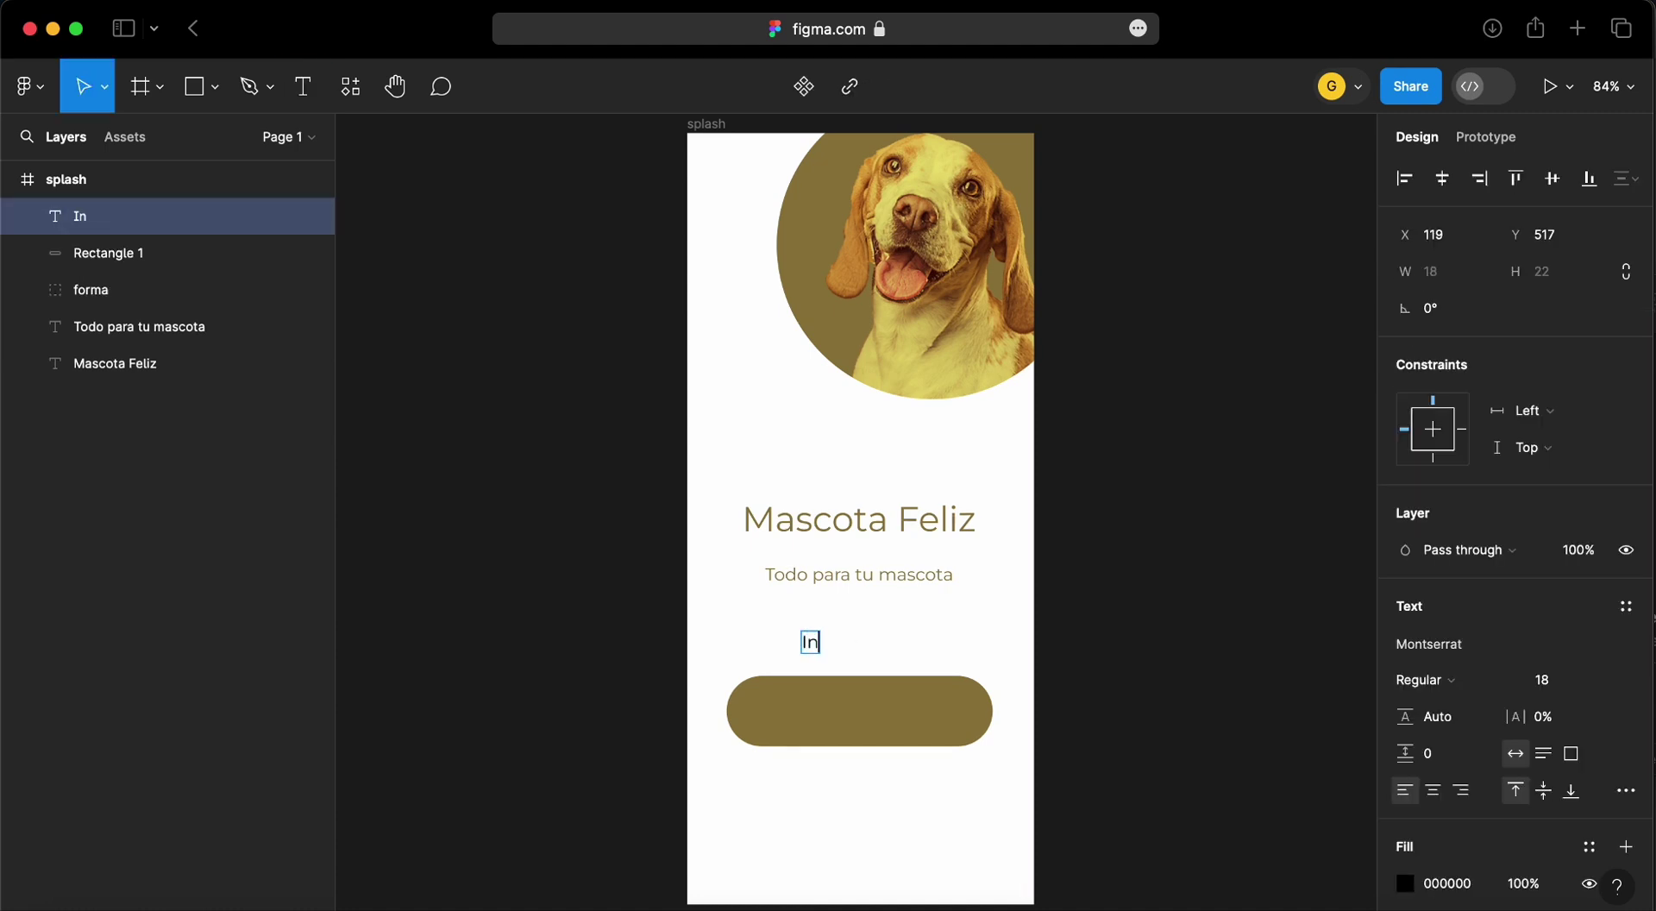
pyautogui.write('icia aqu´')
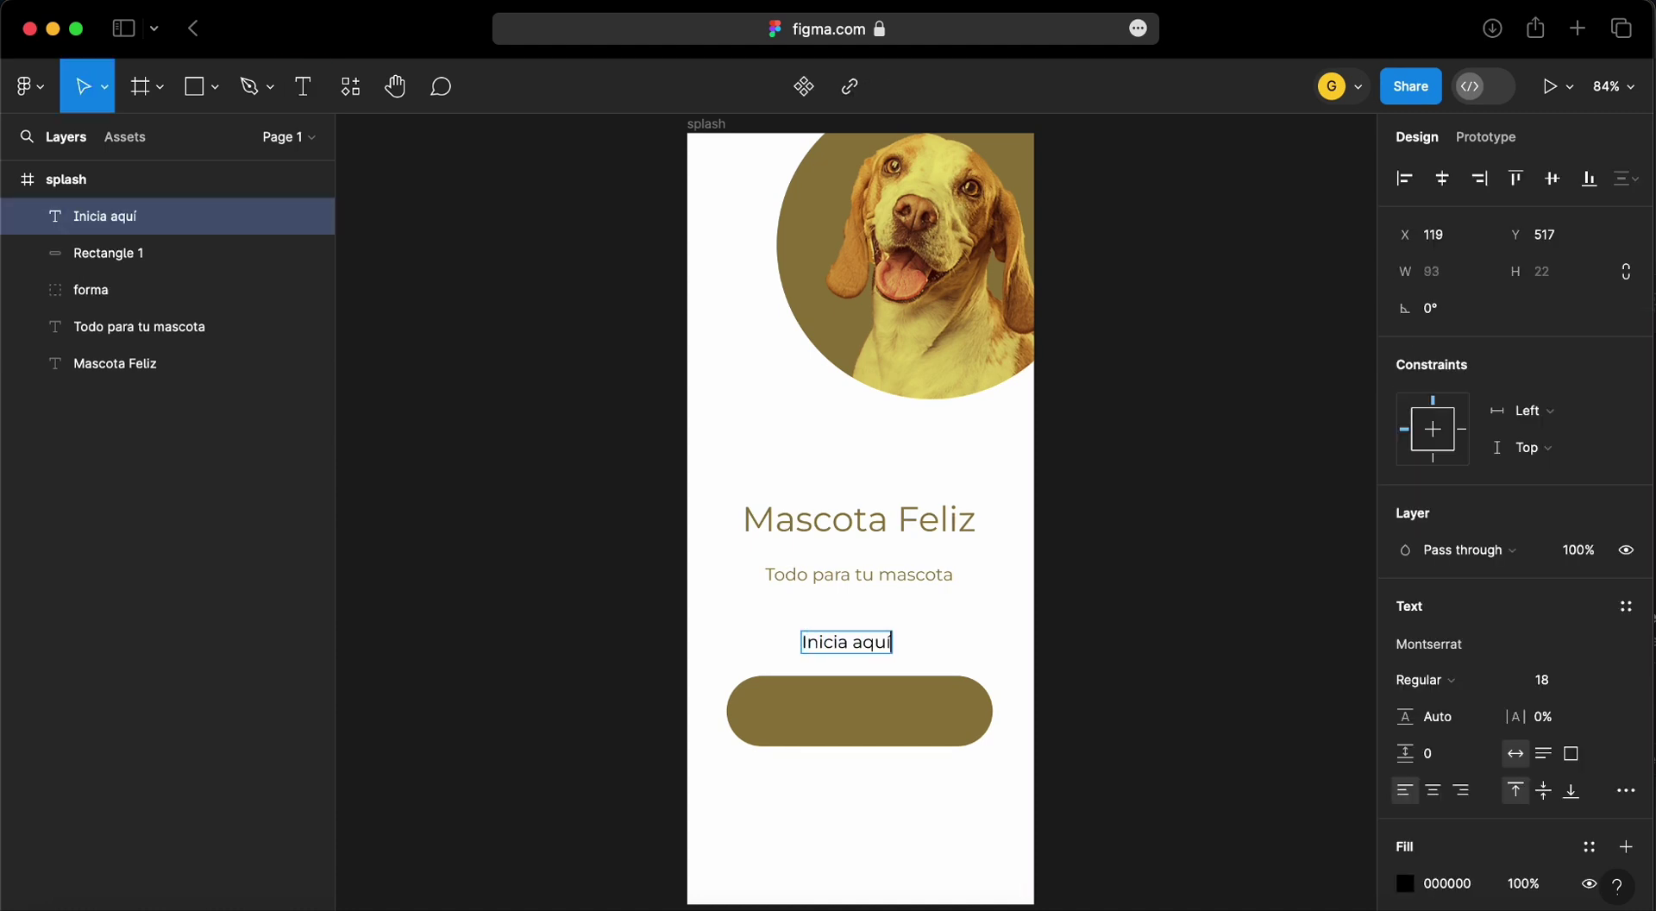
pyautogui.press('super+a')
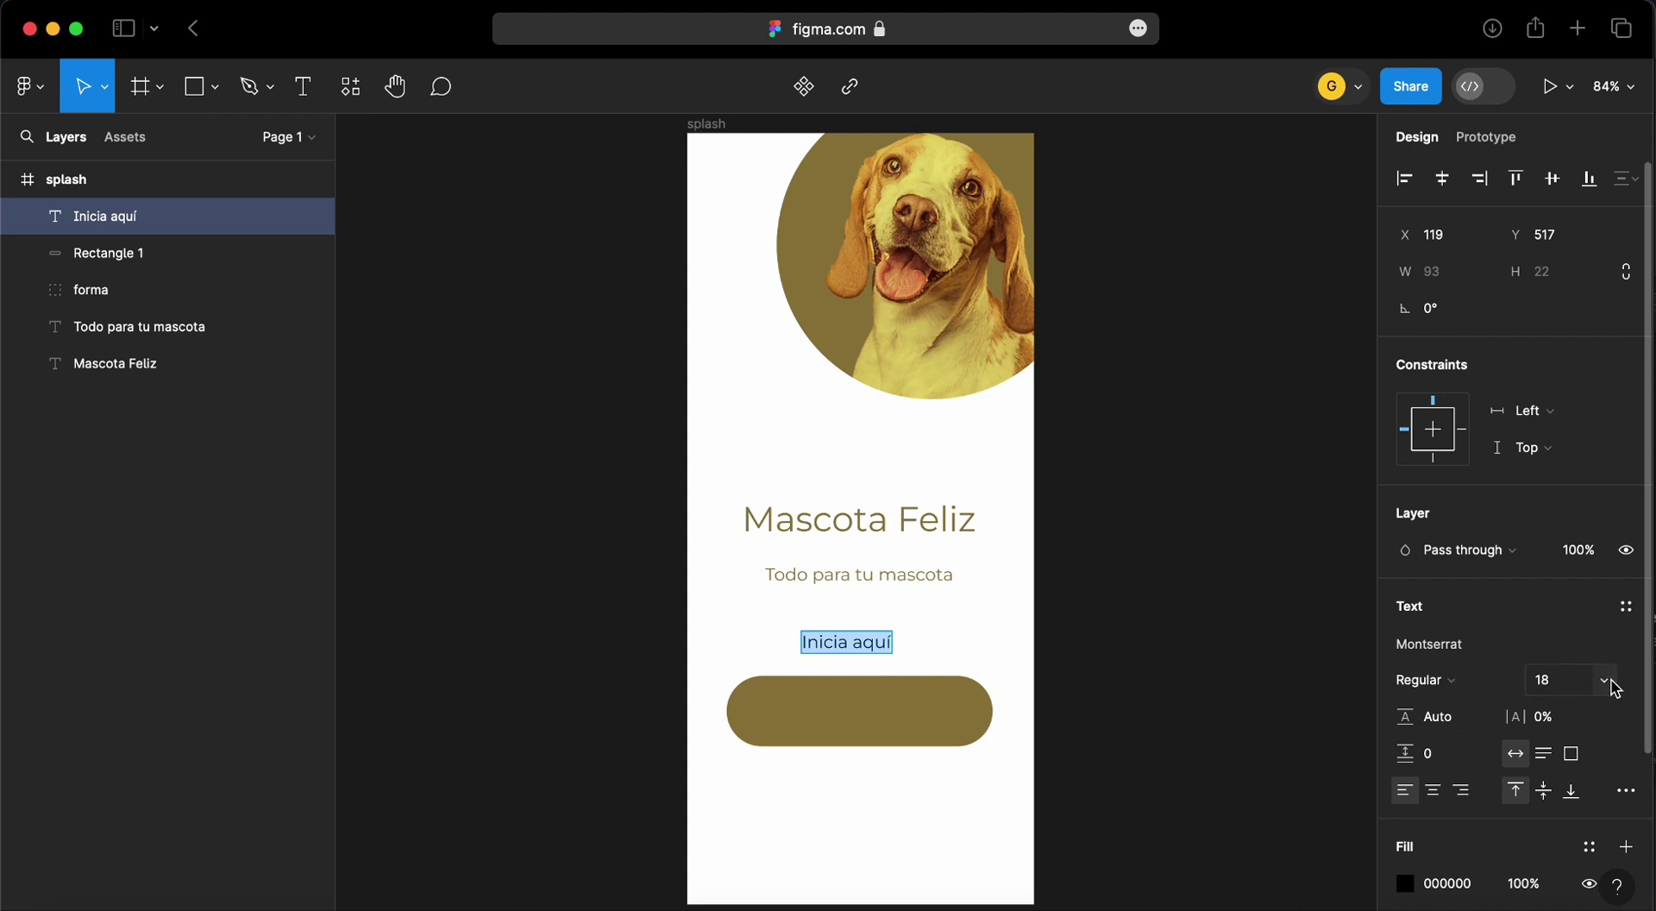
pyautogui.click(1579, 690)
pyautogui.write('26')
pyautogui.press('Return')
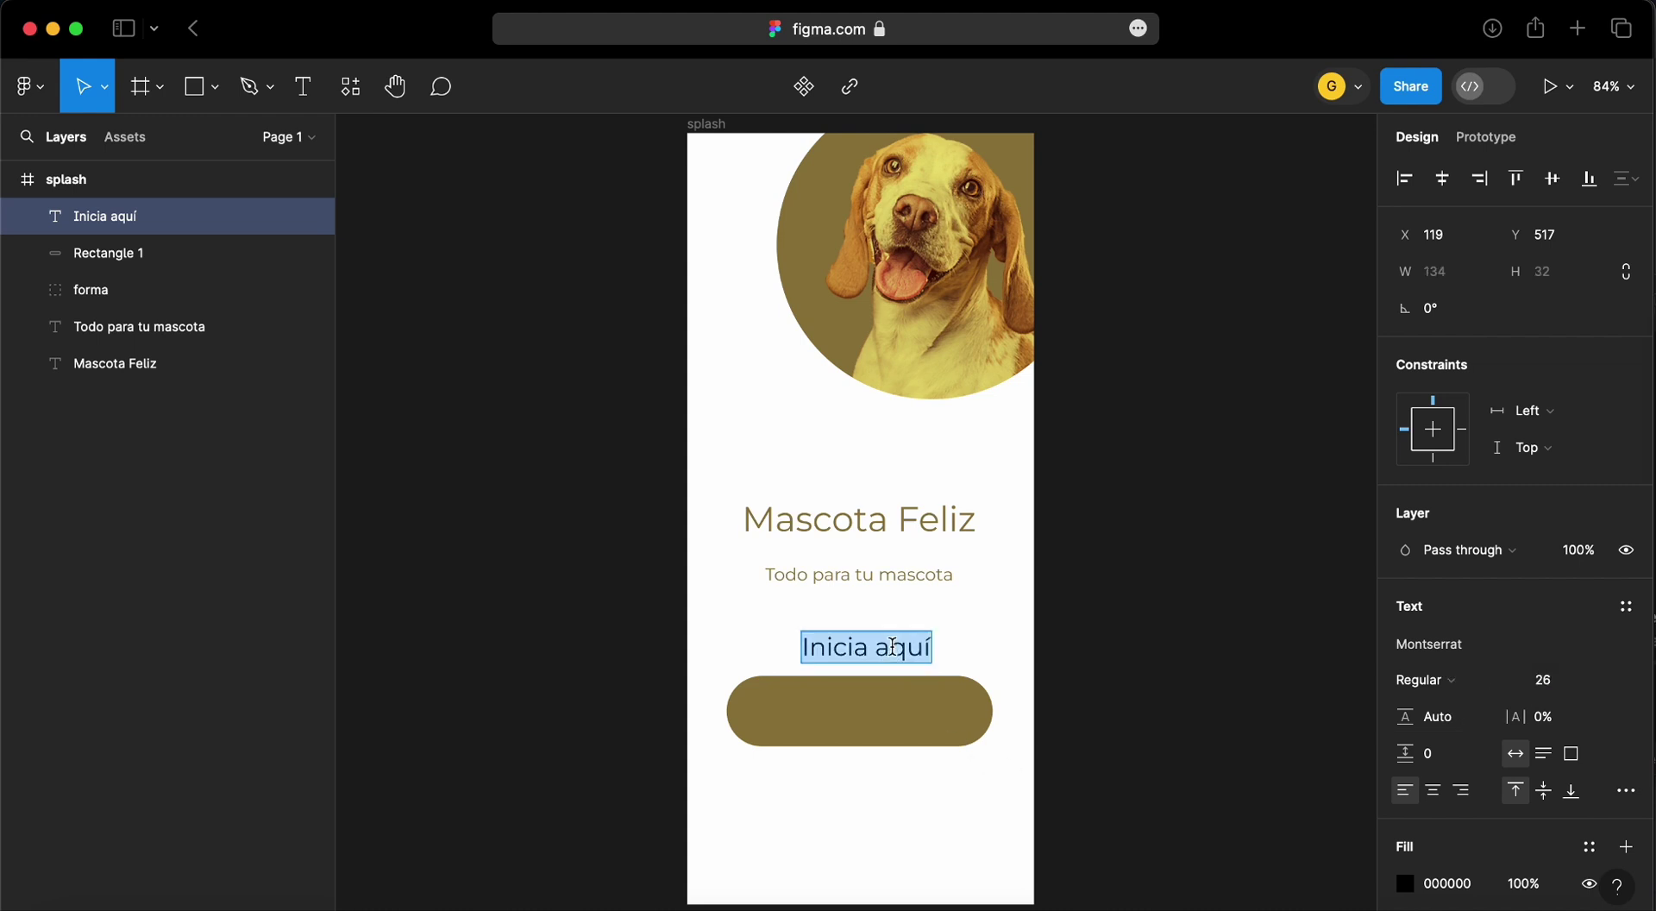
pyautogui.moveTo(897, 648); pyautogui.dragTo(899, 720)
# Make the Inicia aquí label white FFFFFF with Bold weight
pyautogui.doubleClick(899, 716)
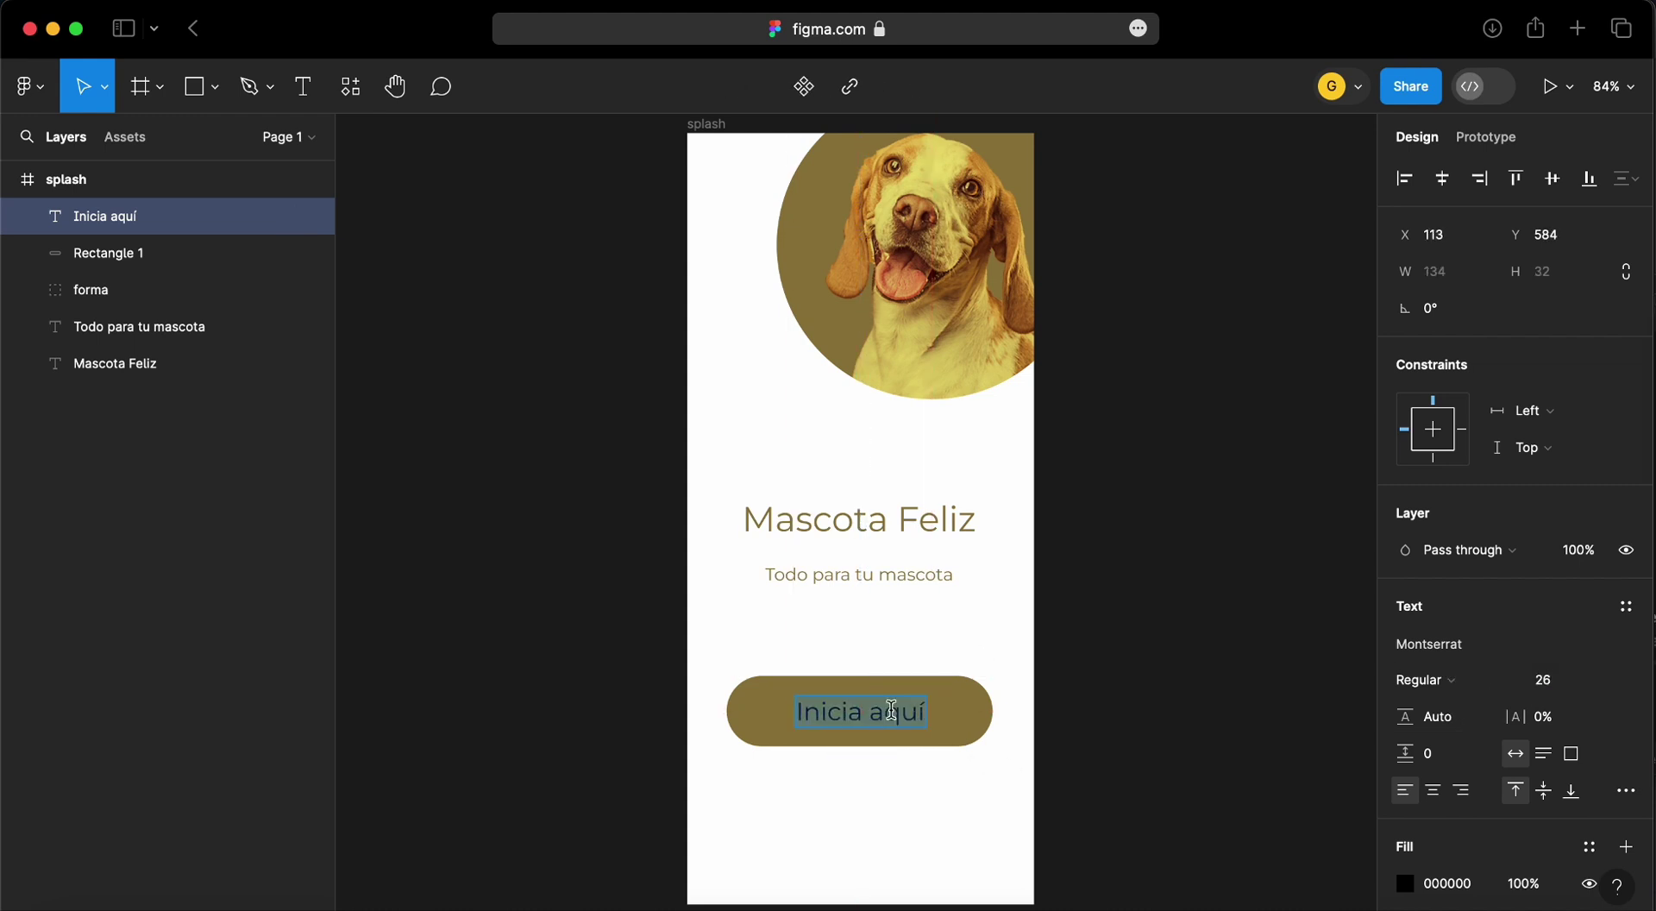
pyautogui.click(1404, 882)
pyautogui.click(1161, 802)
pyautogui.click(1424, 680)
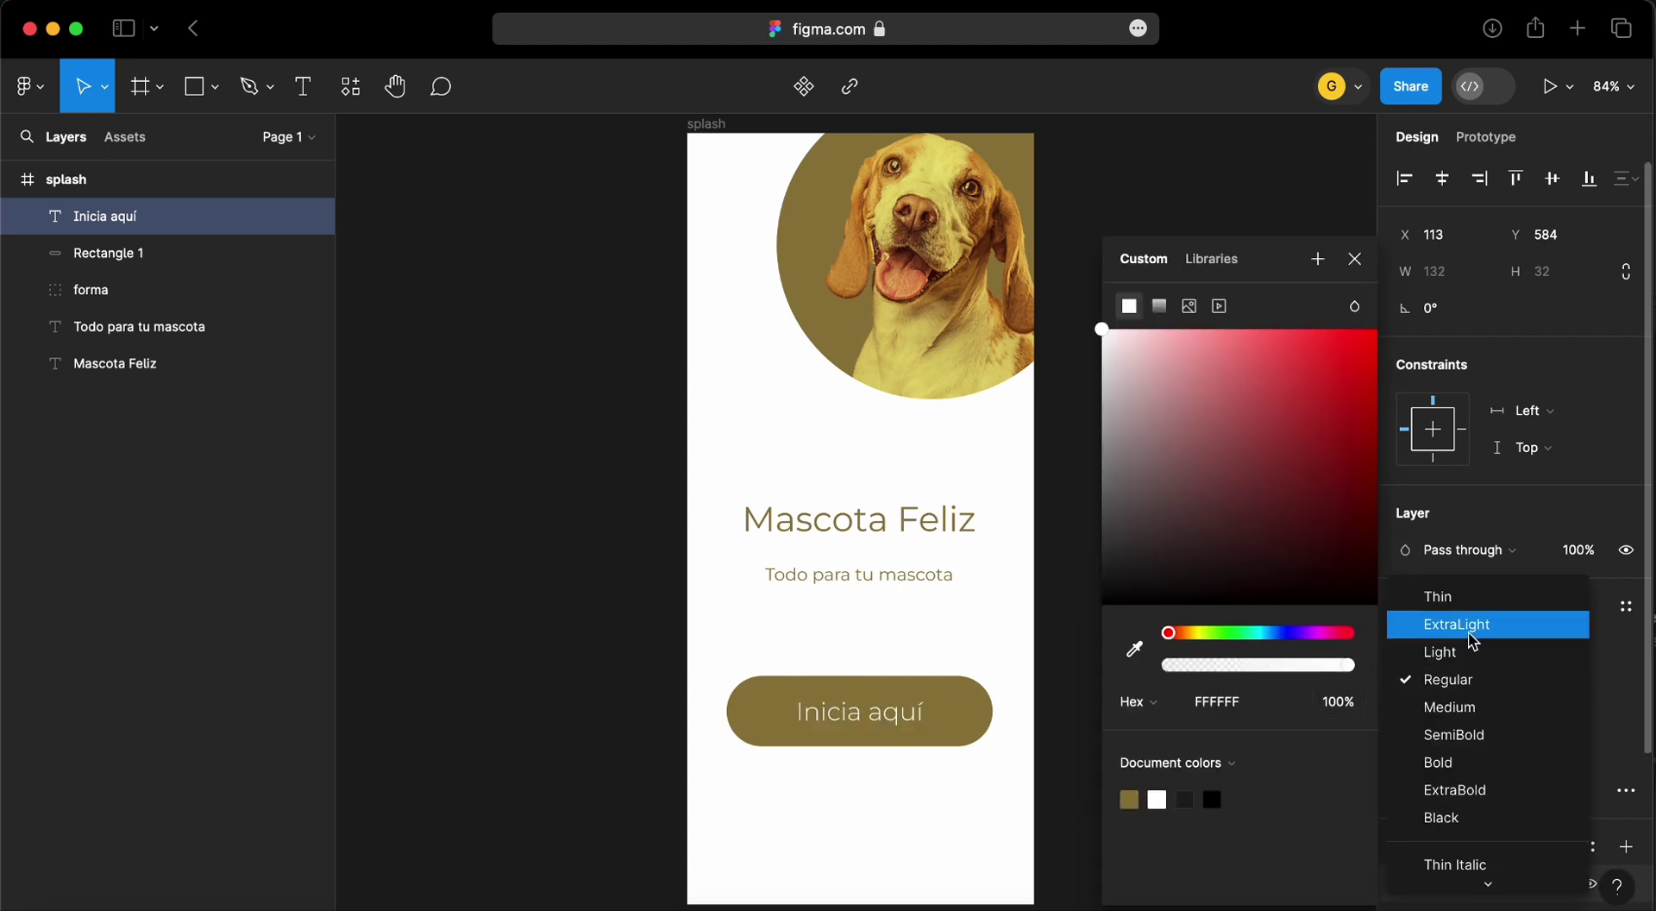
pyautogui.click(1471, 764)
pyautogui.click(1445, 681)
pyautogui.click(895, 845)
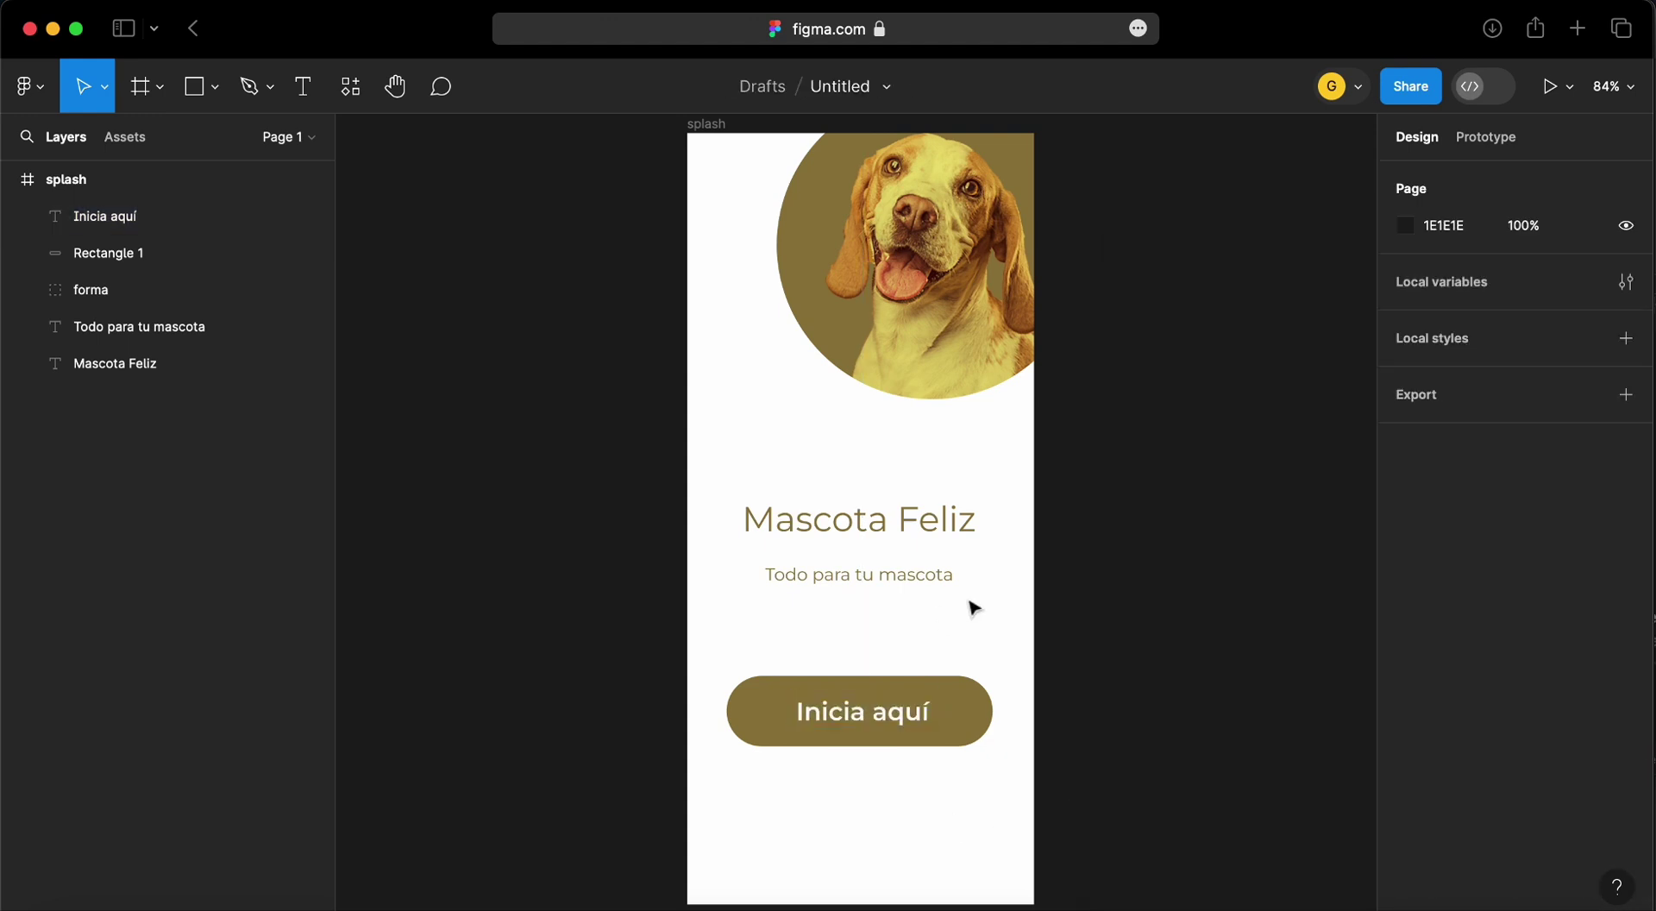
# Group Rectangle 1 and the Inicia aquí text into a single group
pyautogui.click(129, 257)
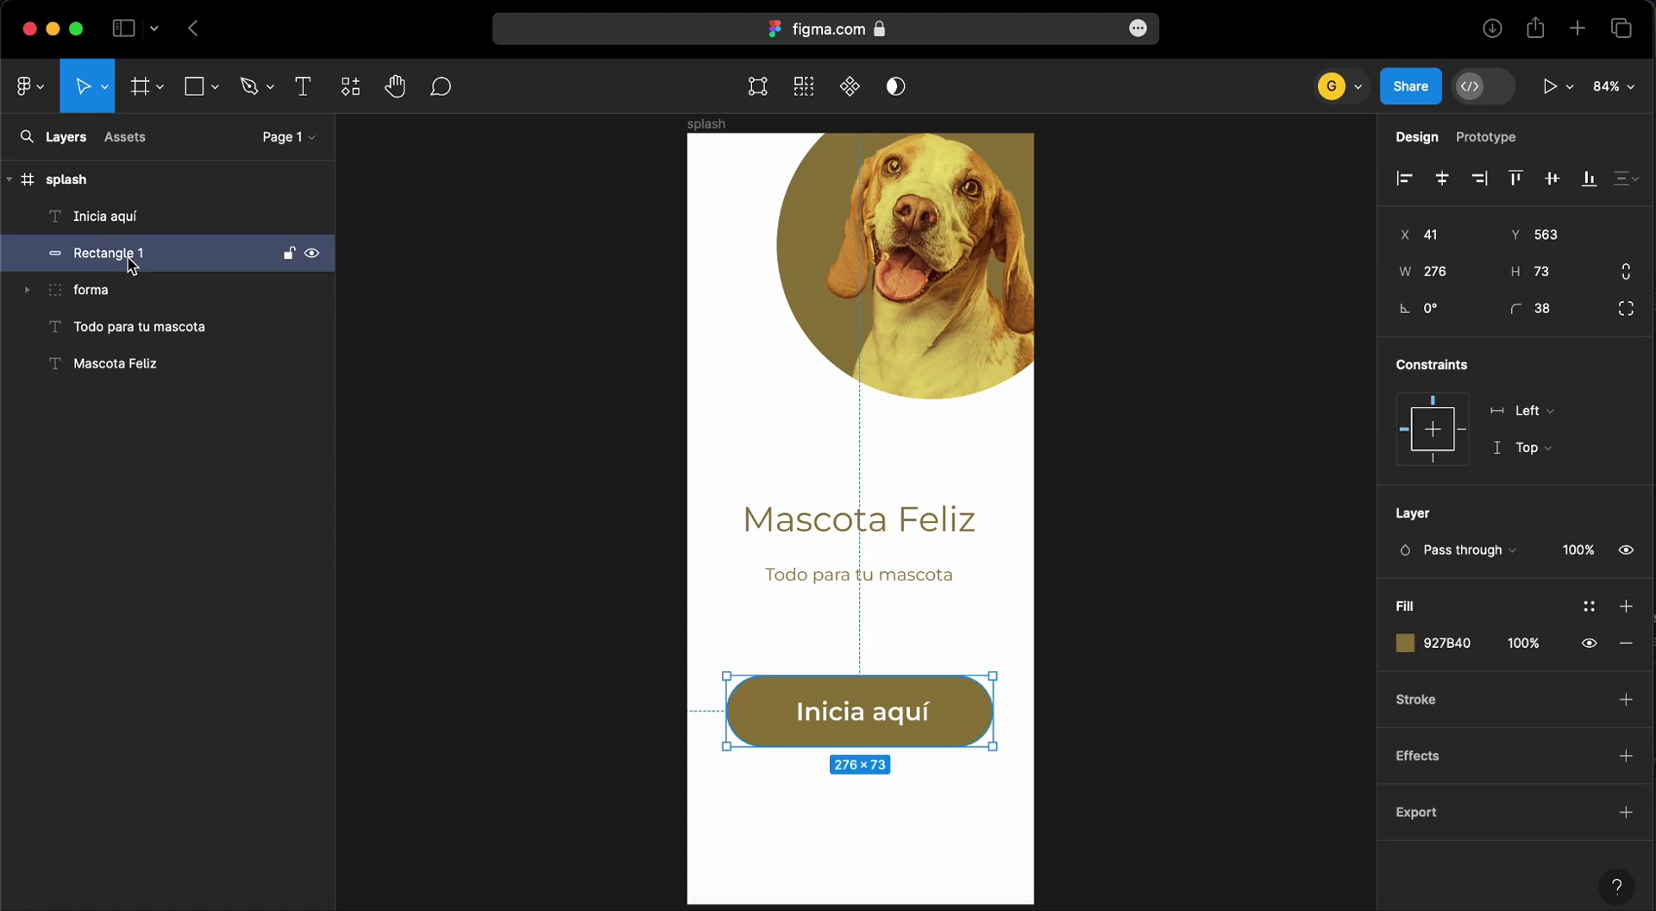
pyautogui.keyDown('shift'); pyautogui.click(125, 226); pyautogui.keyUp('shift')
pyautogui.rightClick(125, 226)
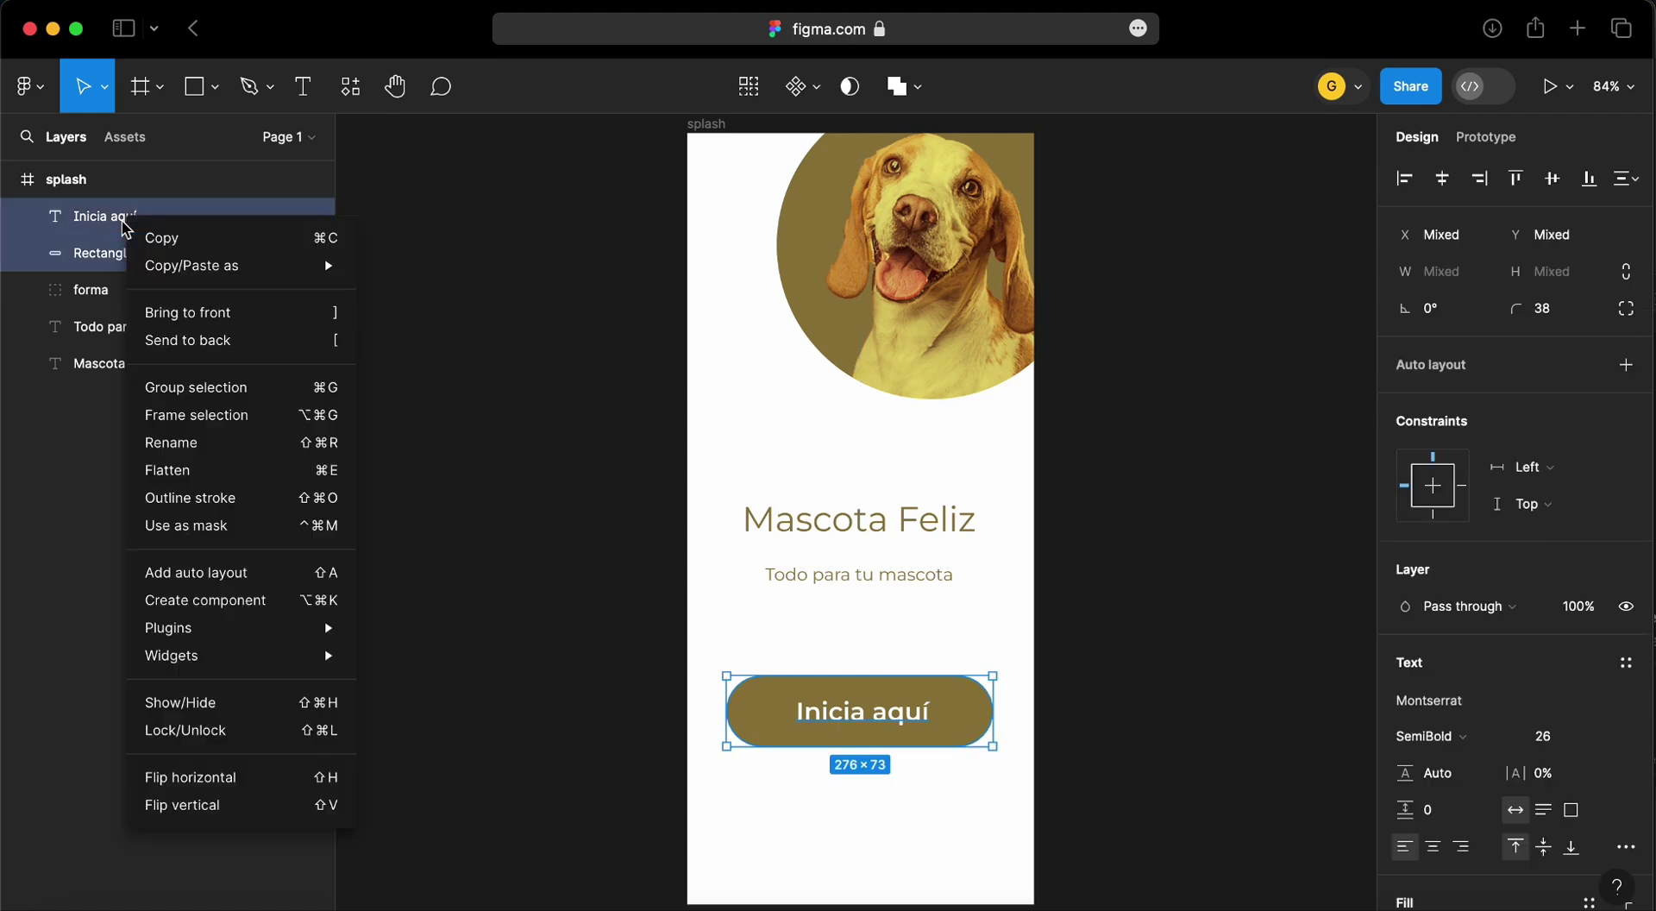
pyautogui.click(194, 387)
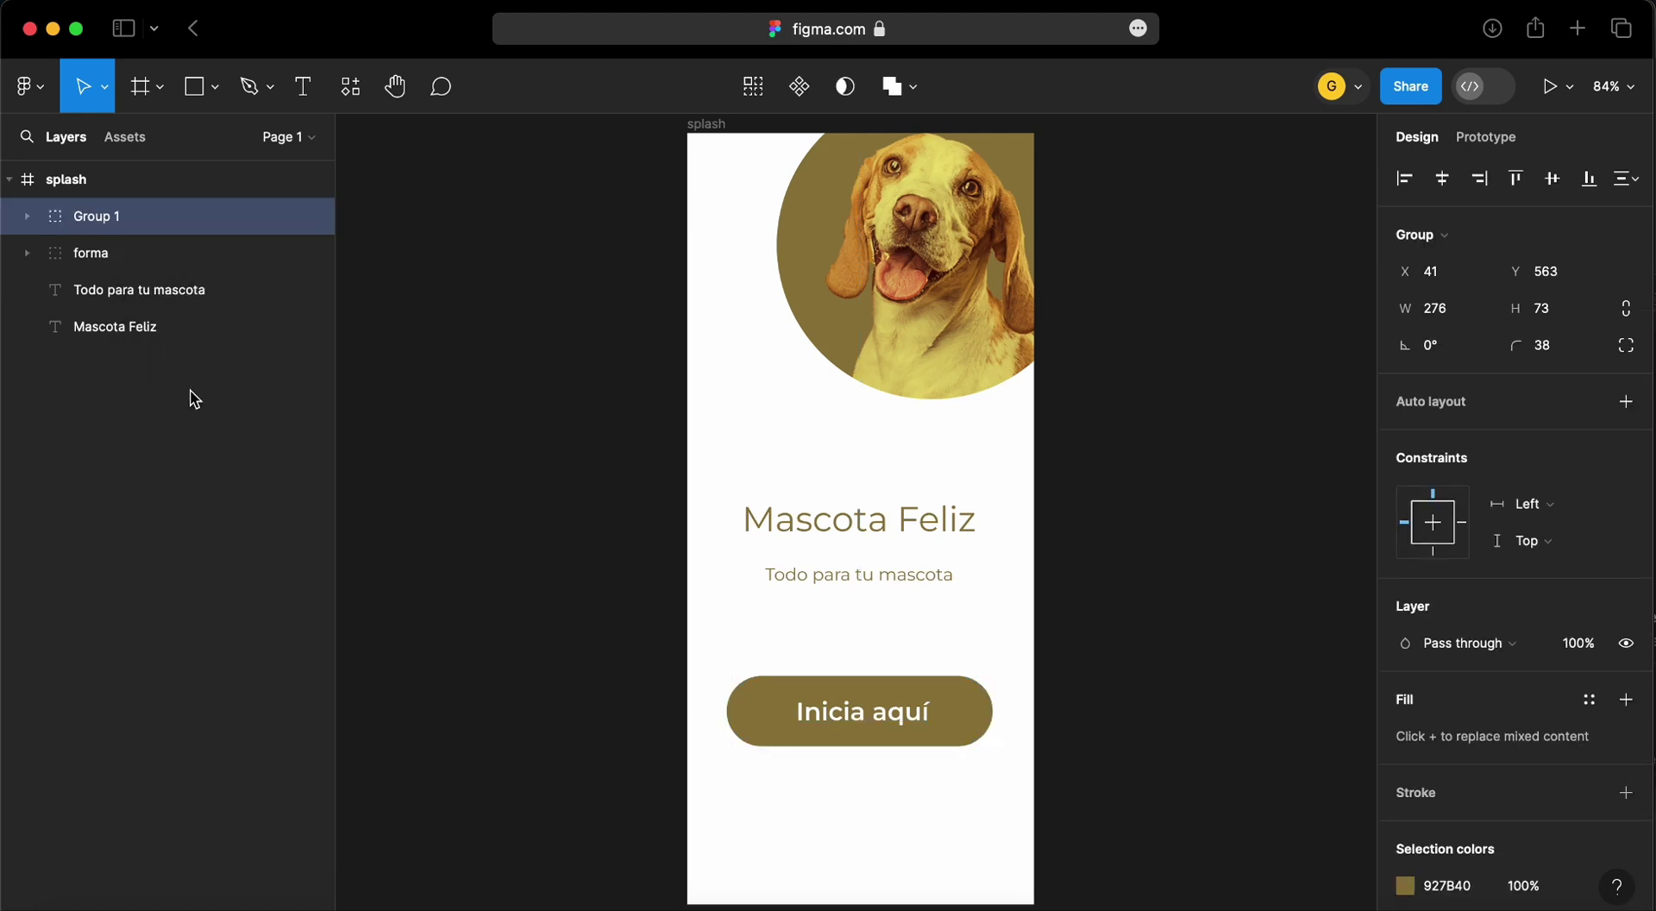
pyautogui.click(26, 218)
# Rename the new group to 'button' and expand the Pages list
pyautogui.rightClick(147, 222)
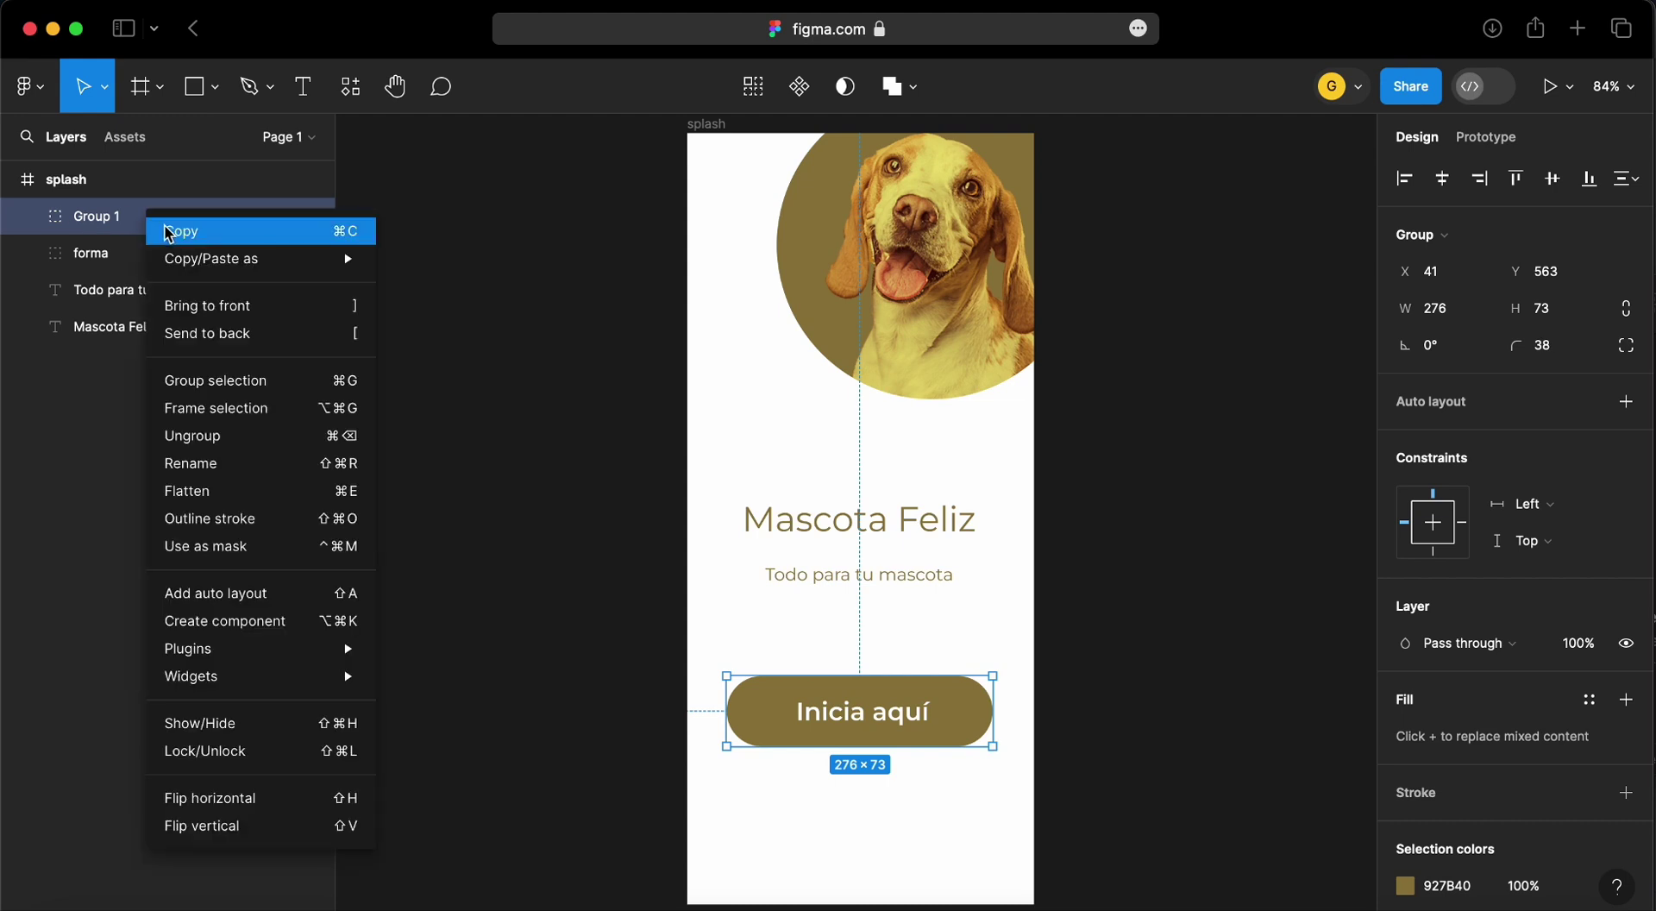
pyautogui.click(235, 464)
pyautogui.write('button')
pyautogui.press('Return')
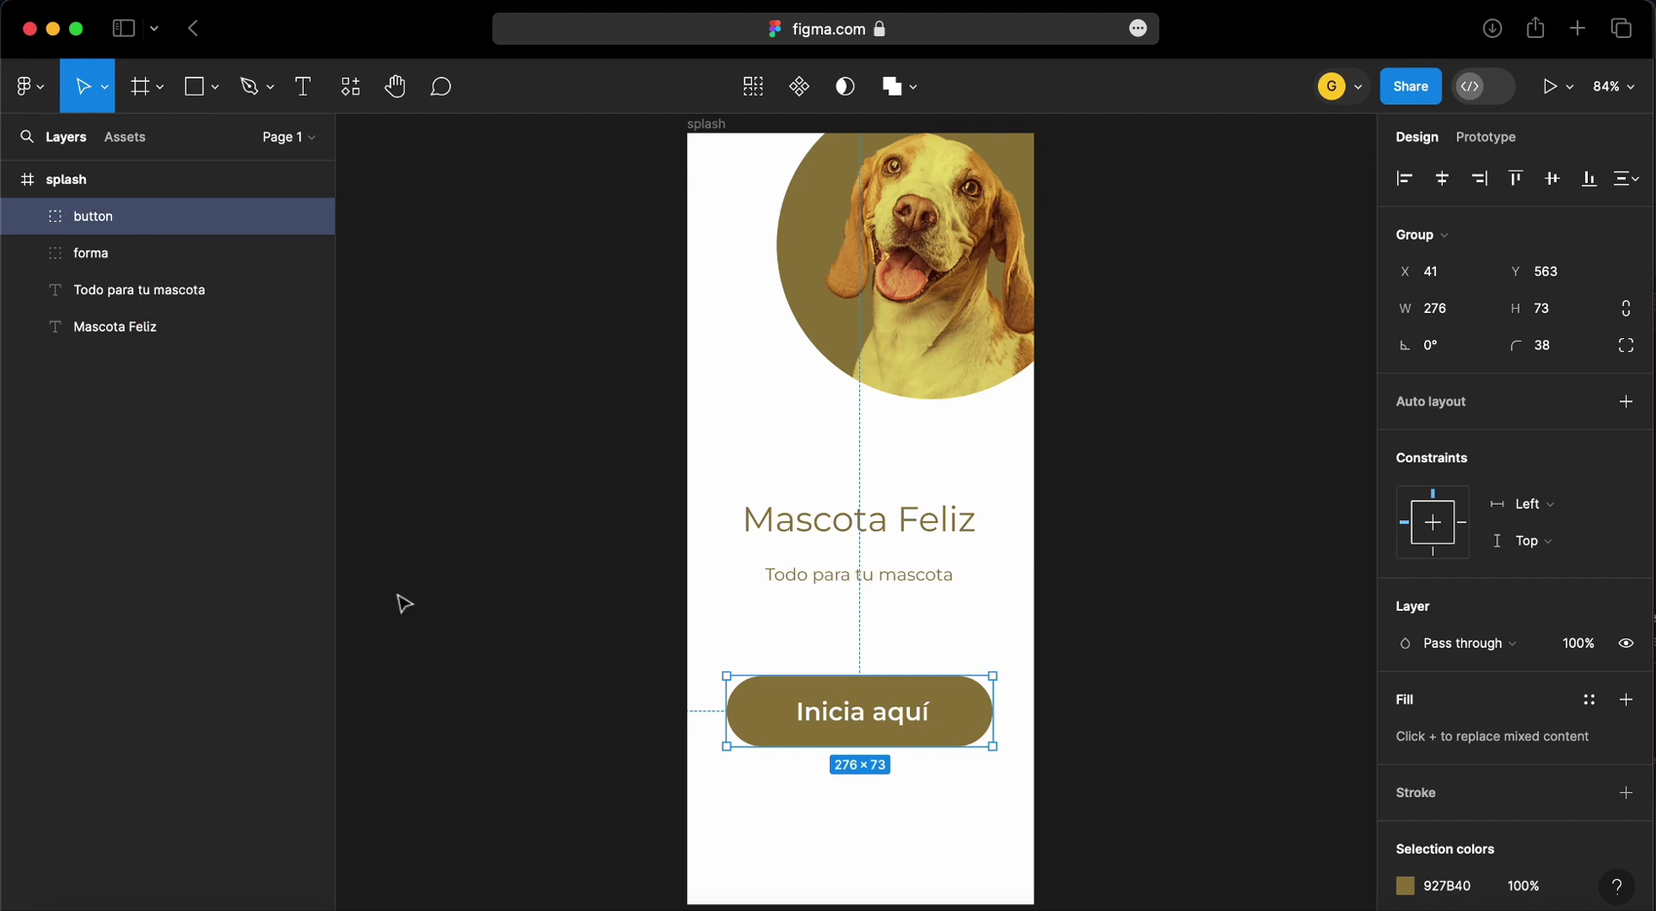
pyautogui.moveTo(169, 252)
pyautogui.click(314, 143)
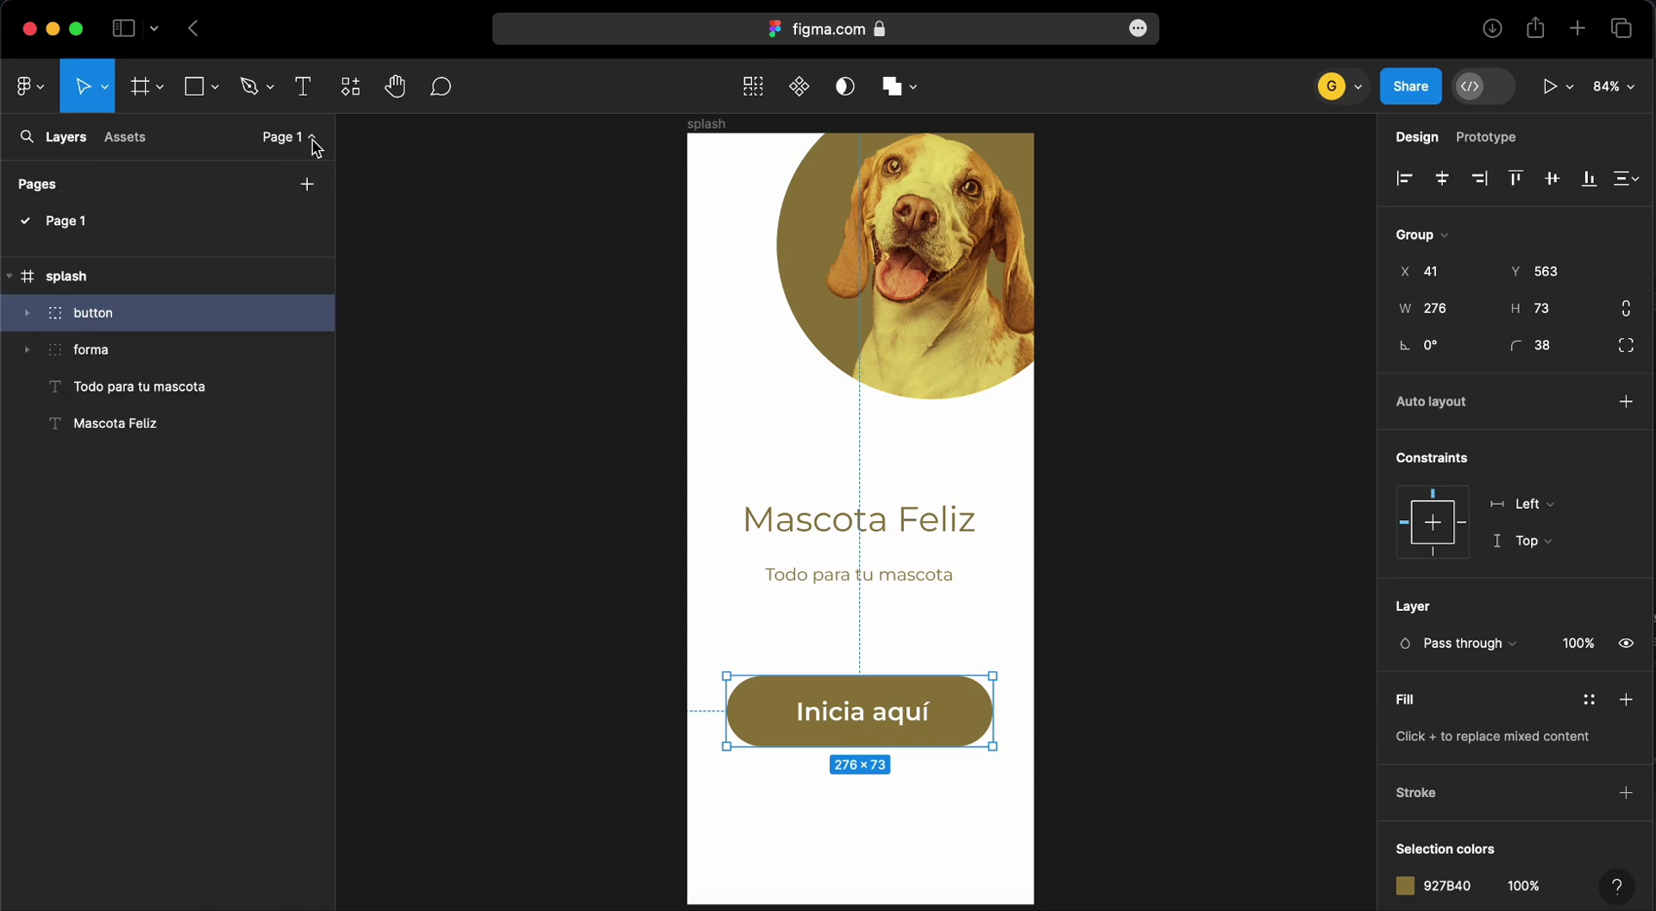
# Add a new page named 'componentes'
pyautogui.click(307, 184)
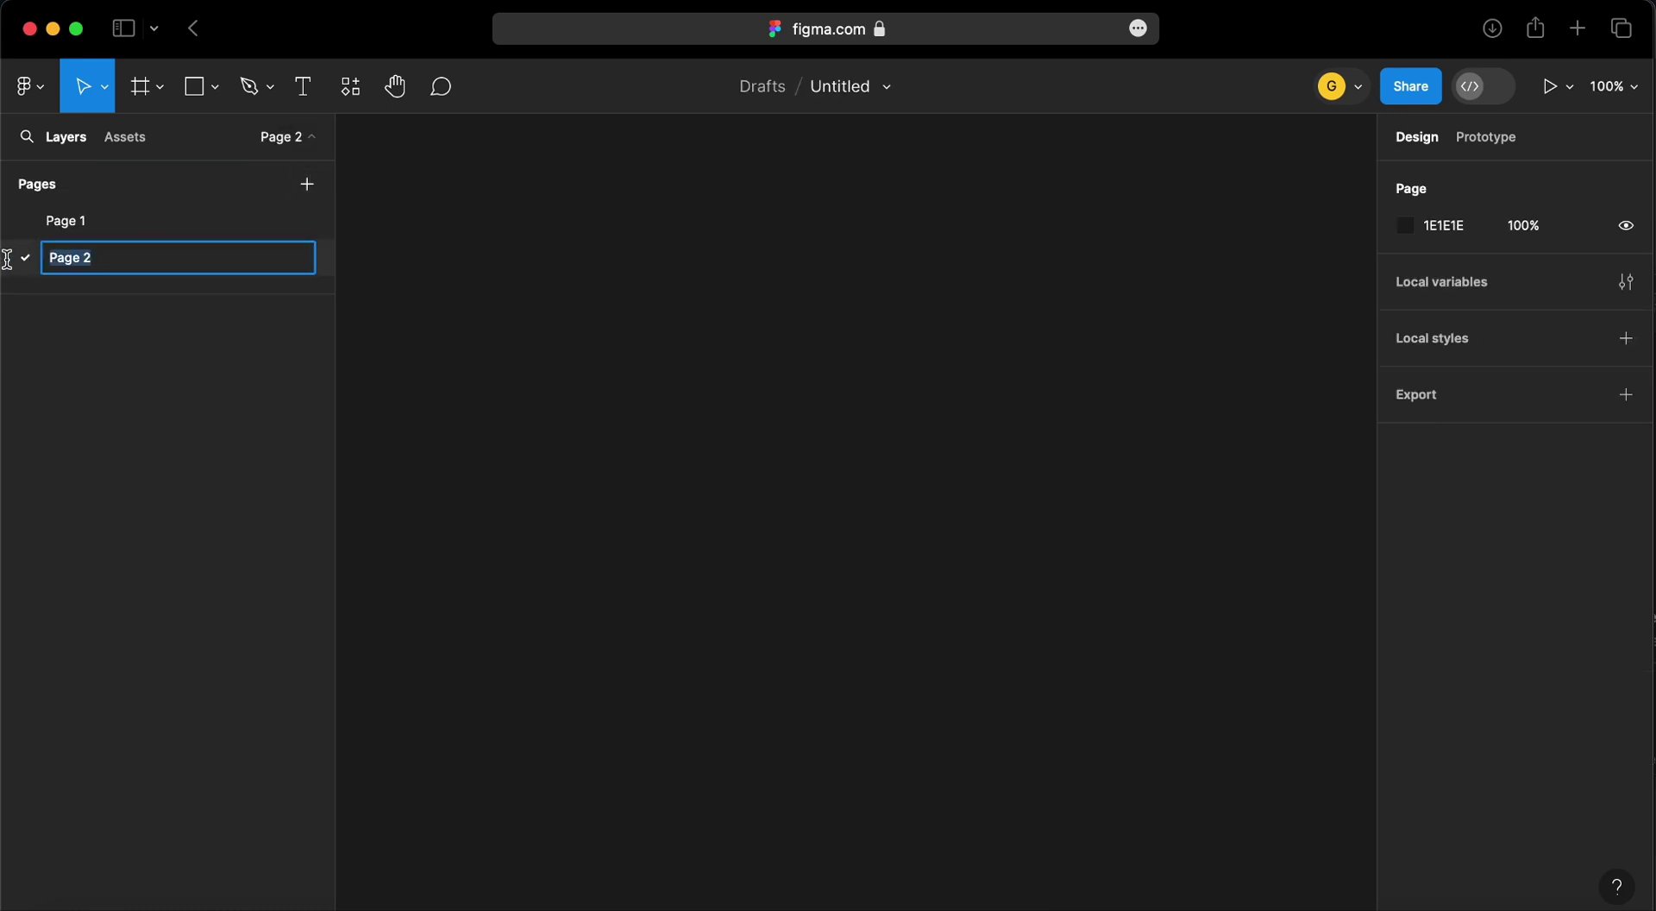
pyautogui.write('componente')
pyautogui.write('s')
pyautogui.press('Return')
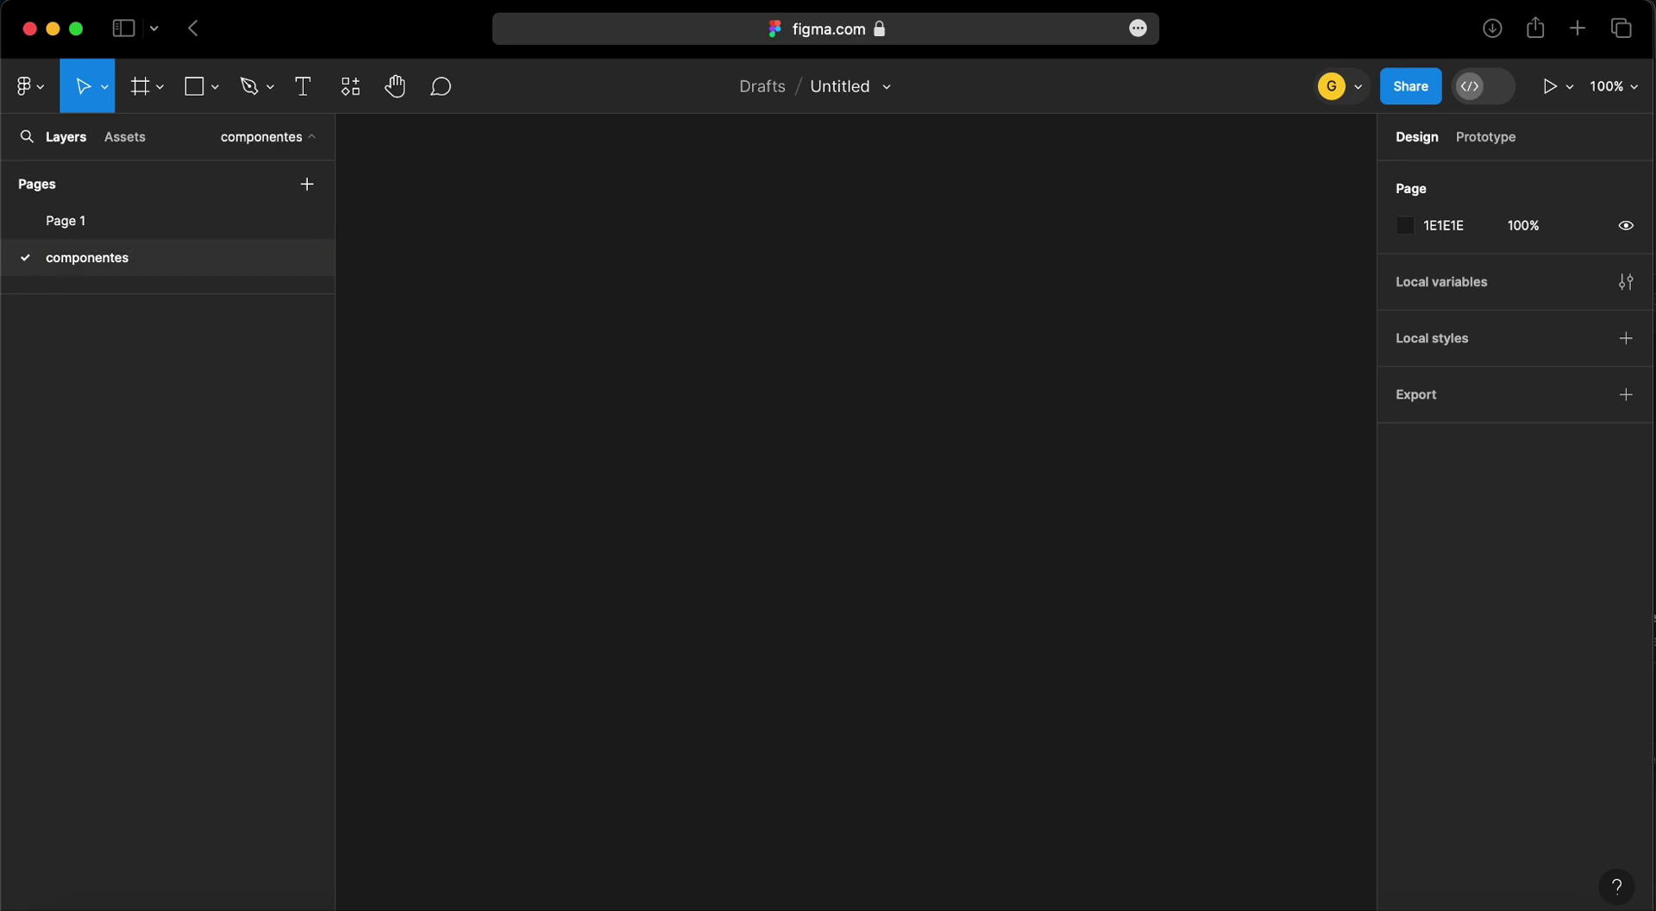
# Rename Page 1 to 'diseño' and return to it
pyautogui.click(104, 228)
pyautogui.rightClick(107, 228)
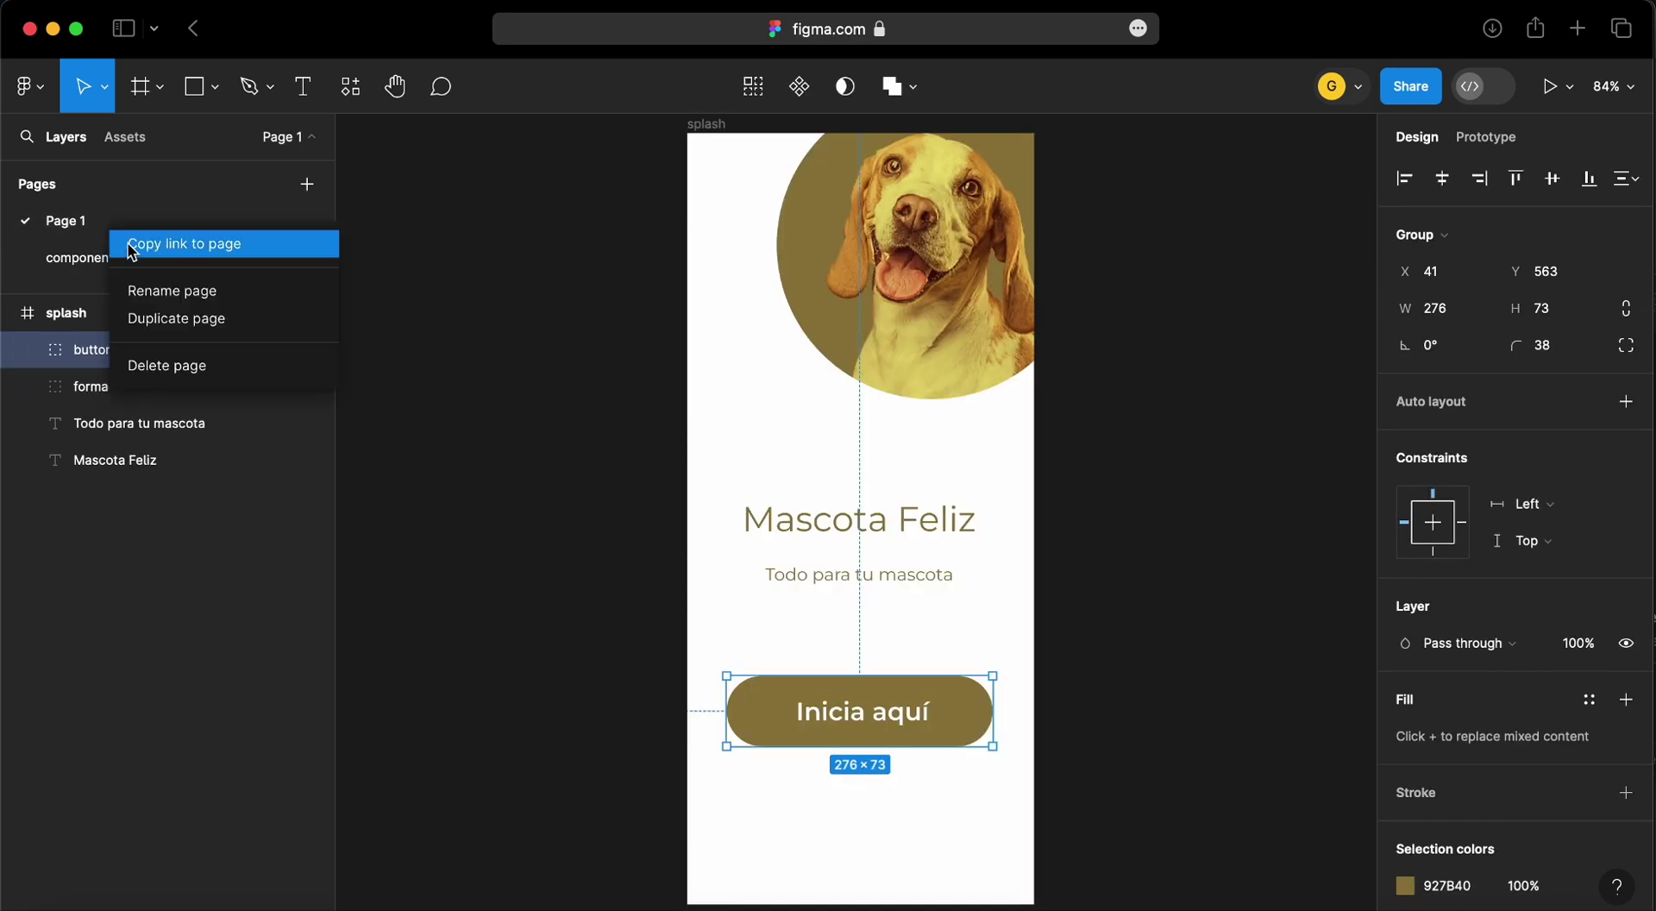
pyautogui.click(166, 298)
pyautogui.write('diseño')
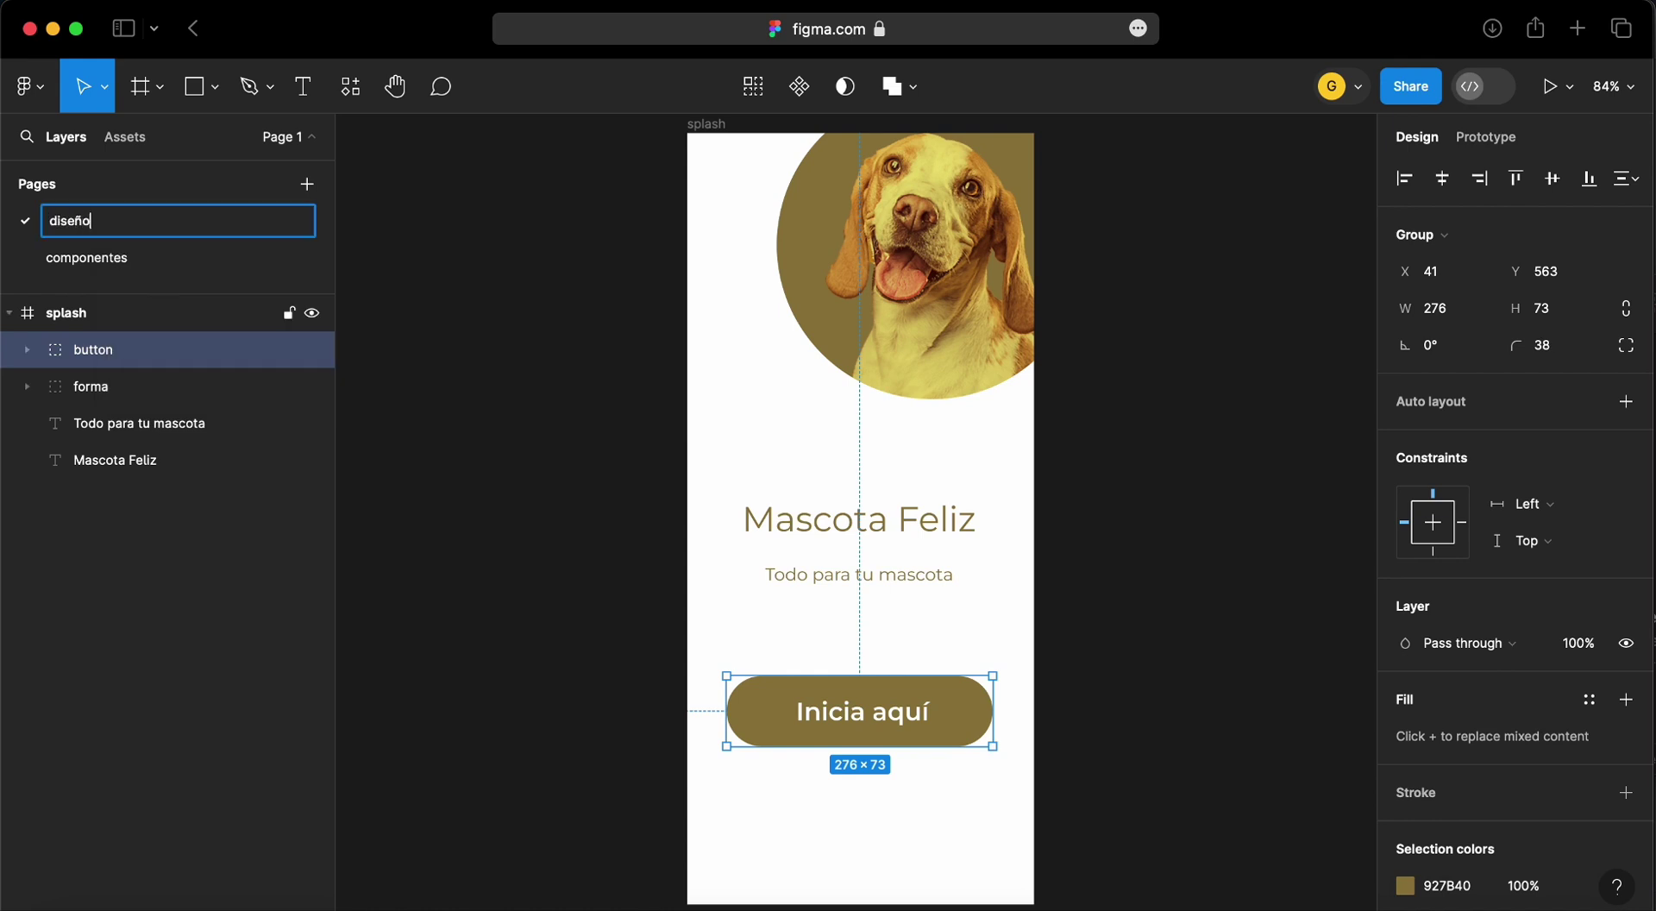
pyautogui.press('Return')
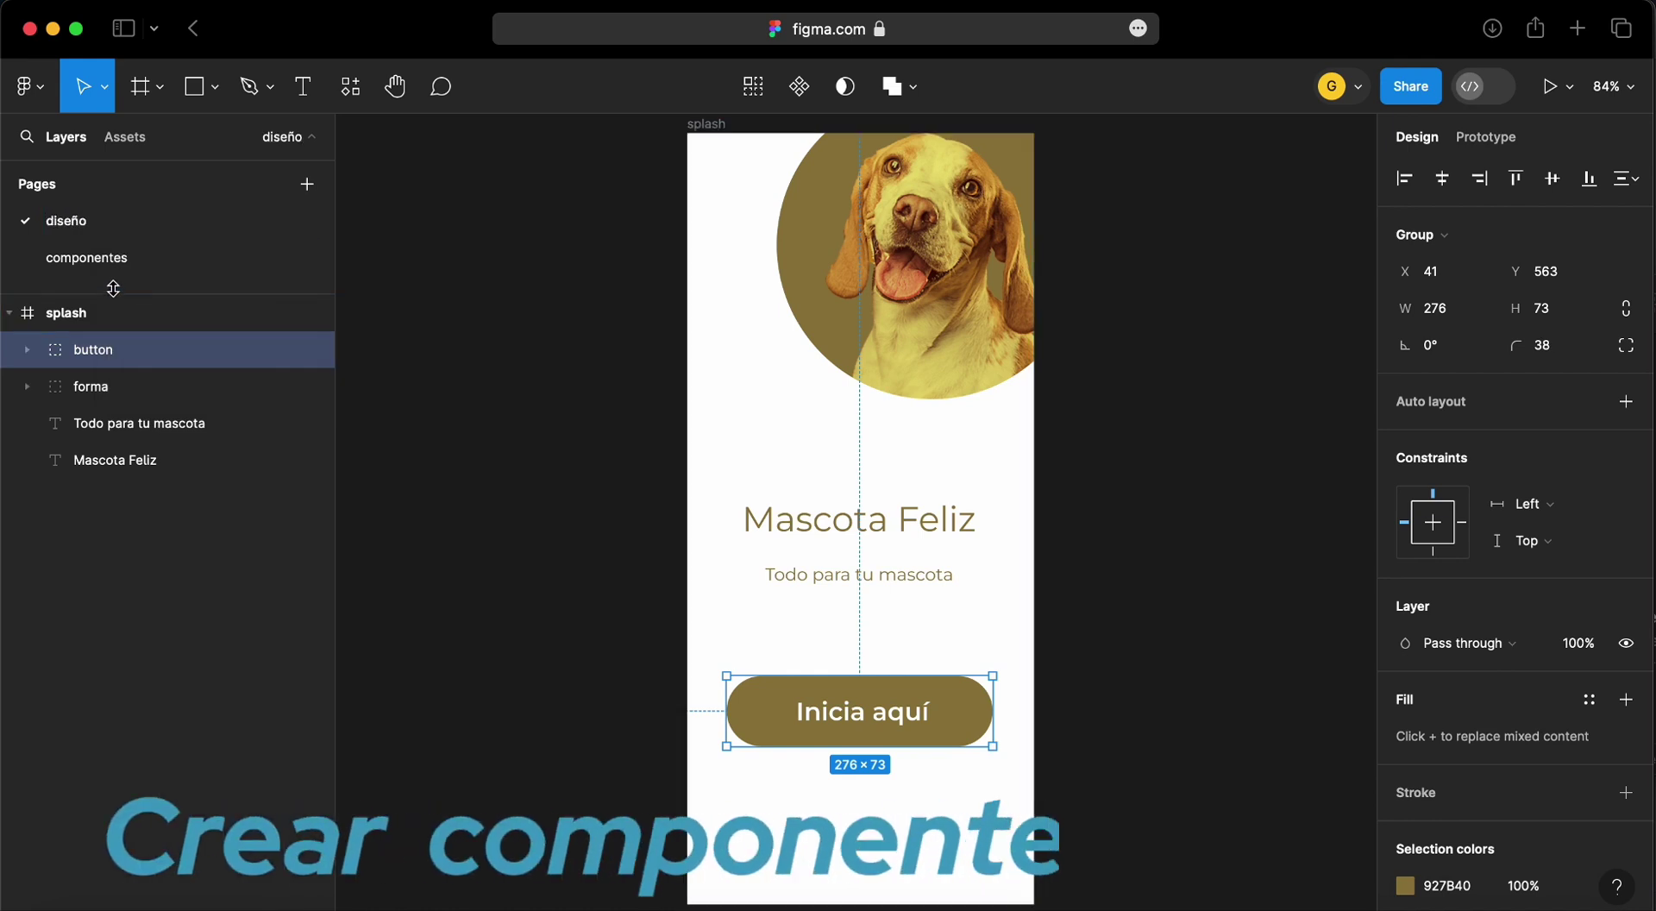
pyautogui.click(99, 259)
pyautogui.click(91, 223)
pyautogui.moveTo(169, 350)
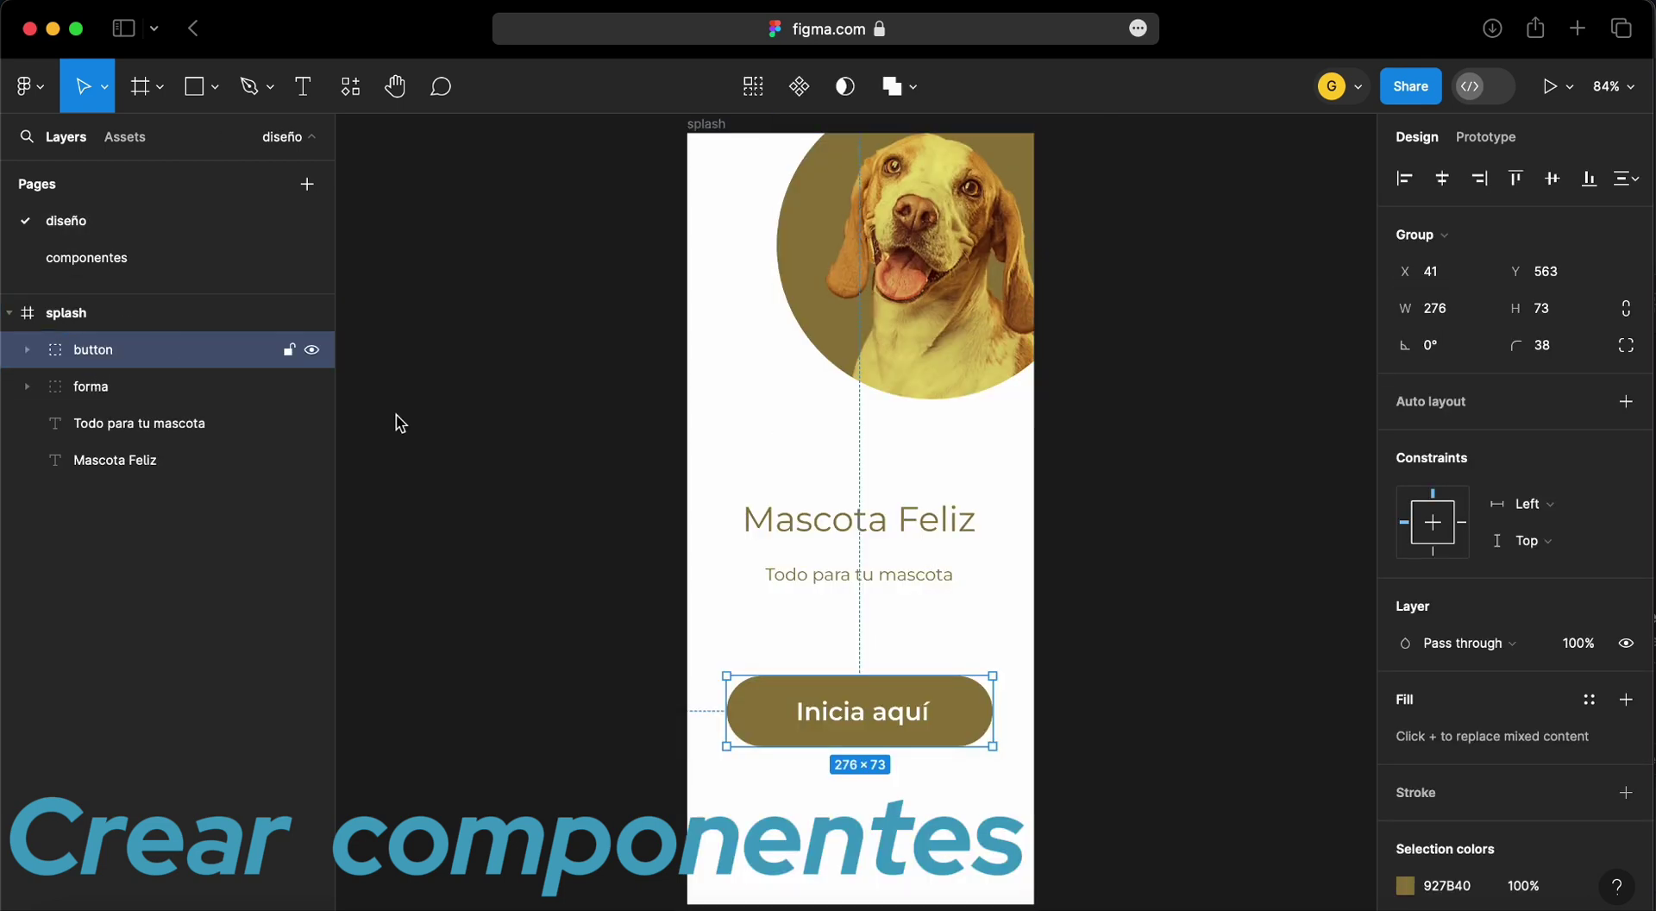
# Make the button group a component, cut it from the splash screen, and go to componentes
pyautogui.rightClick(789, 722)
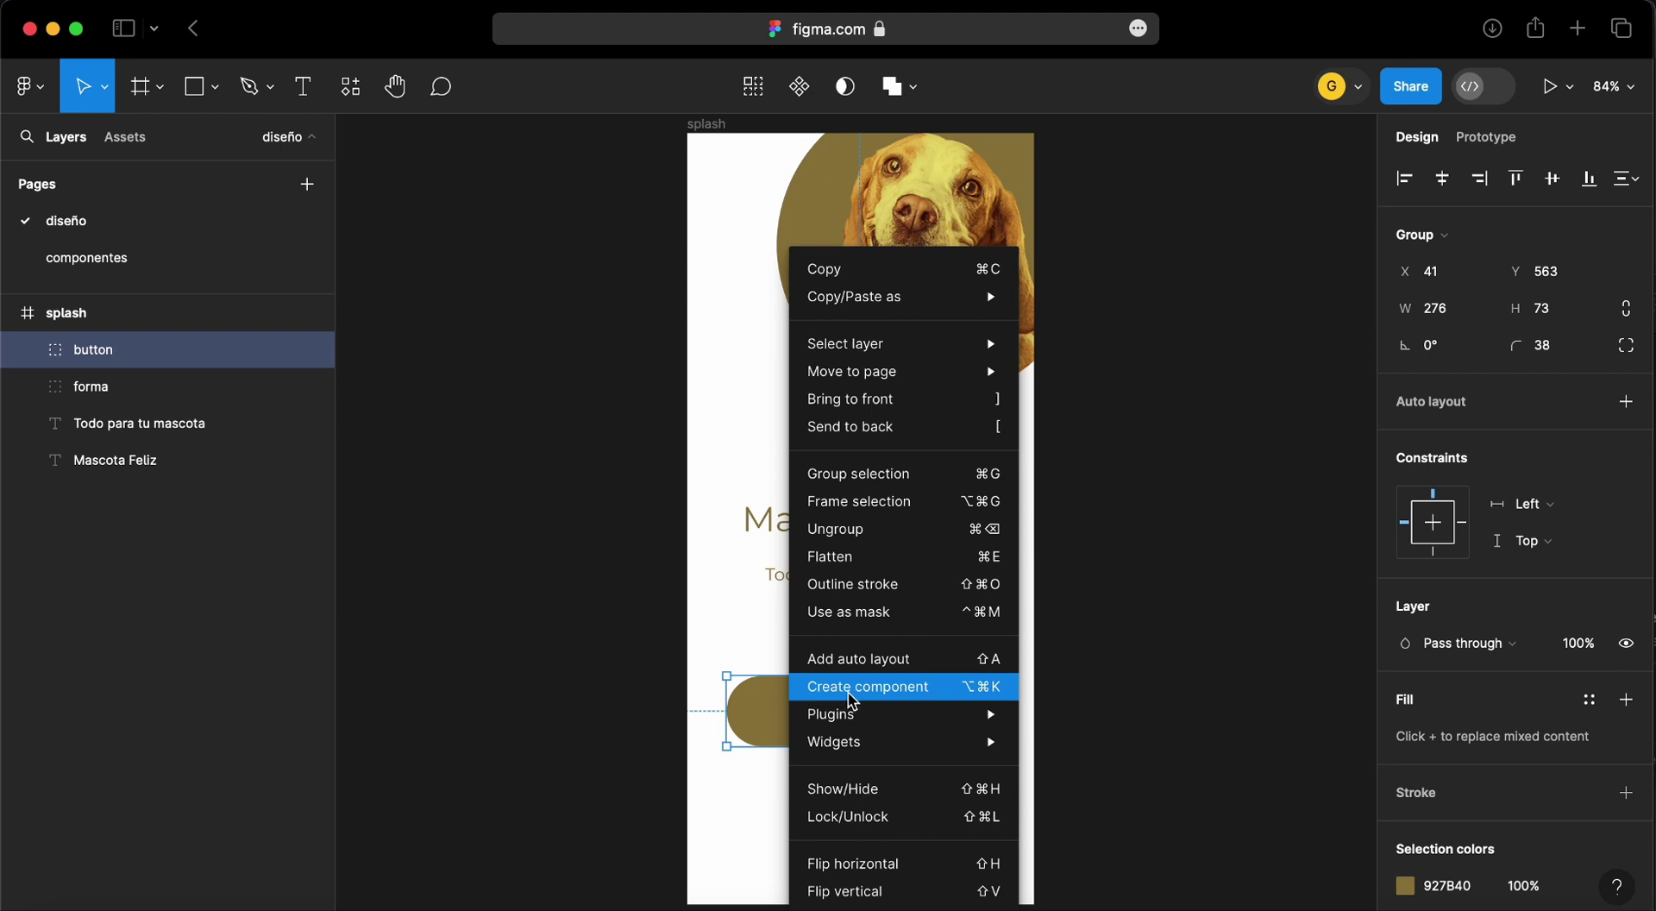
pyautogui.click(798, 86)
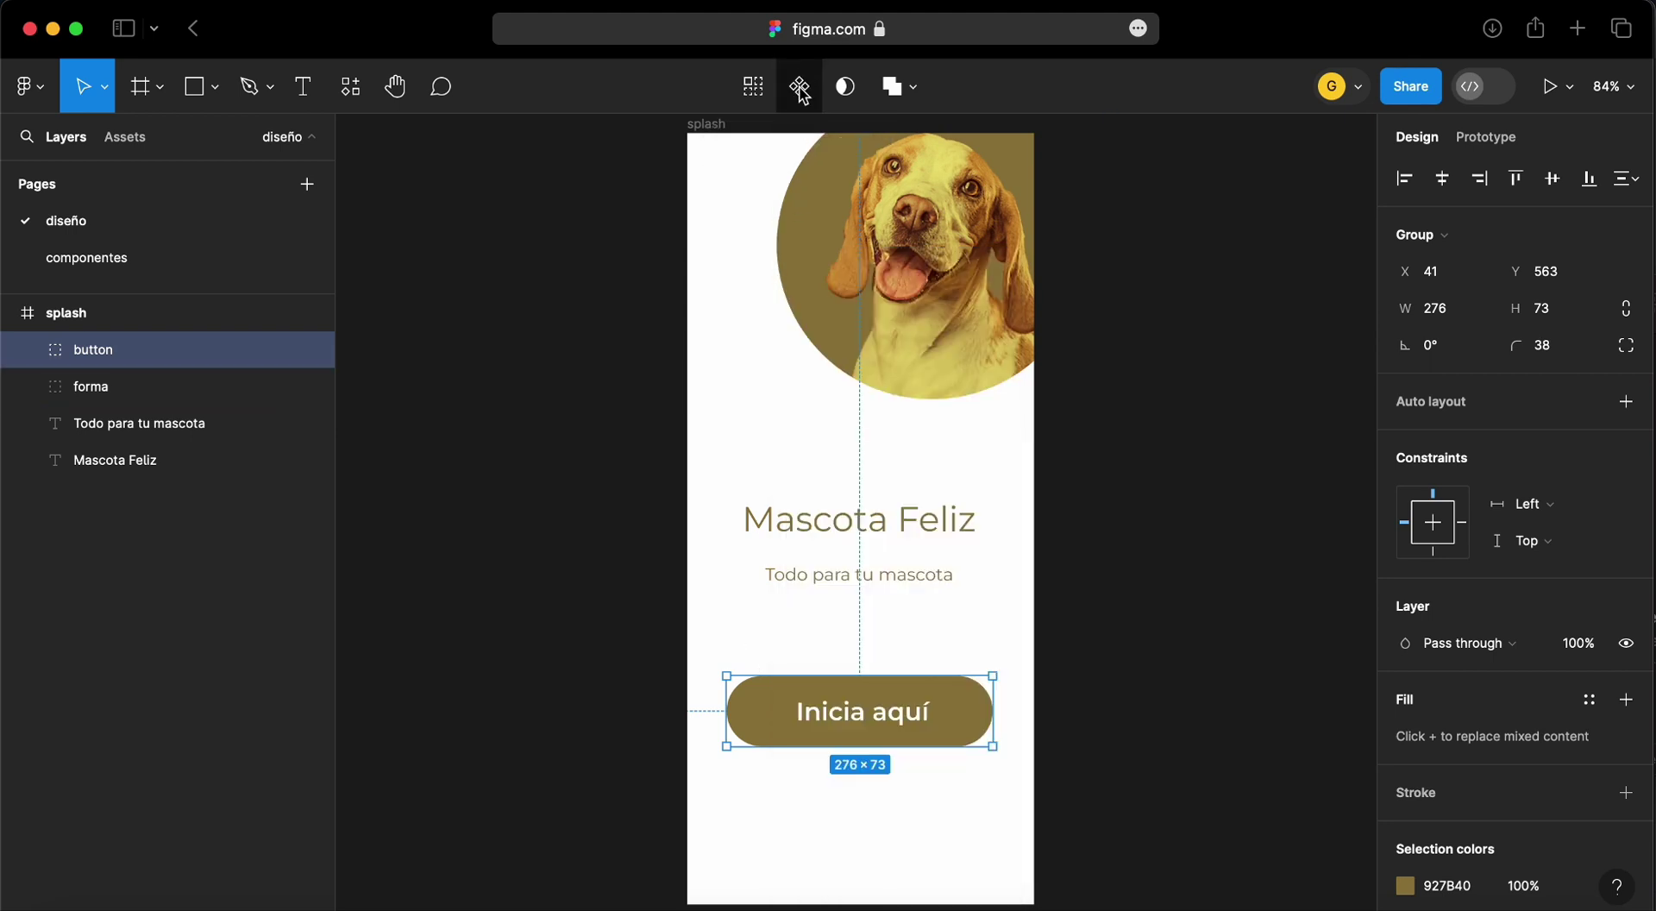
pyautogui.click(800, 88)
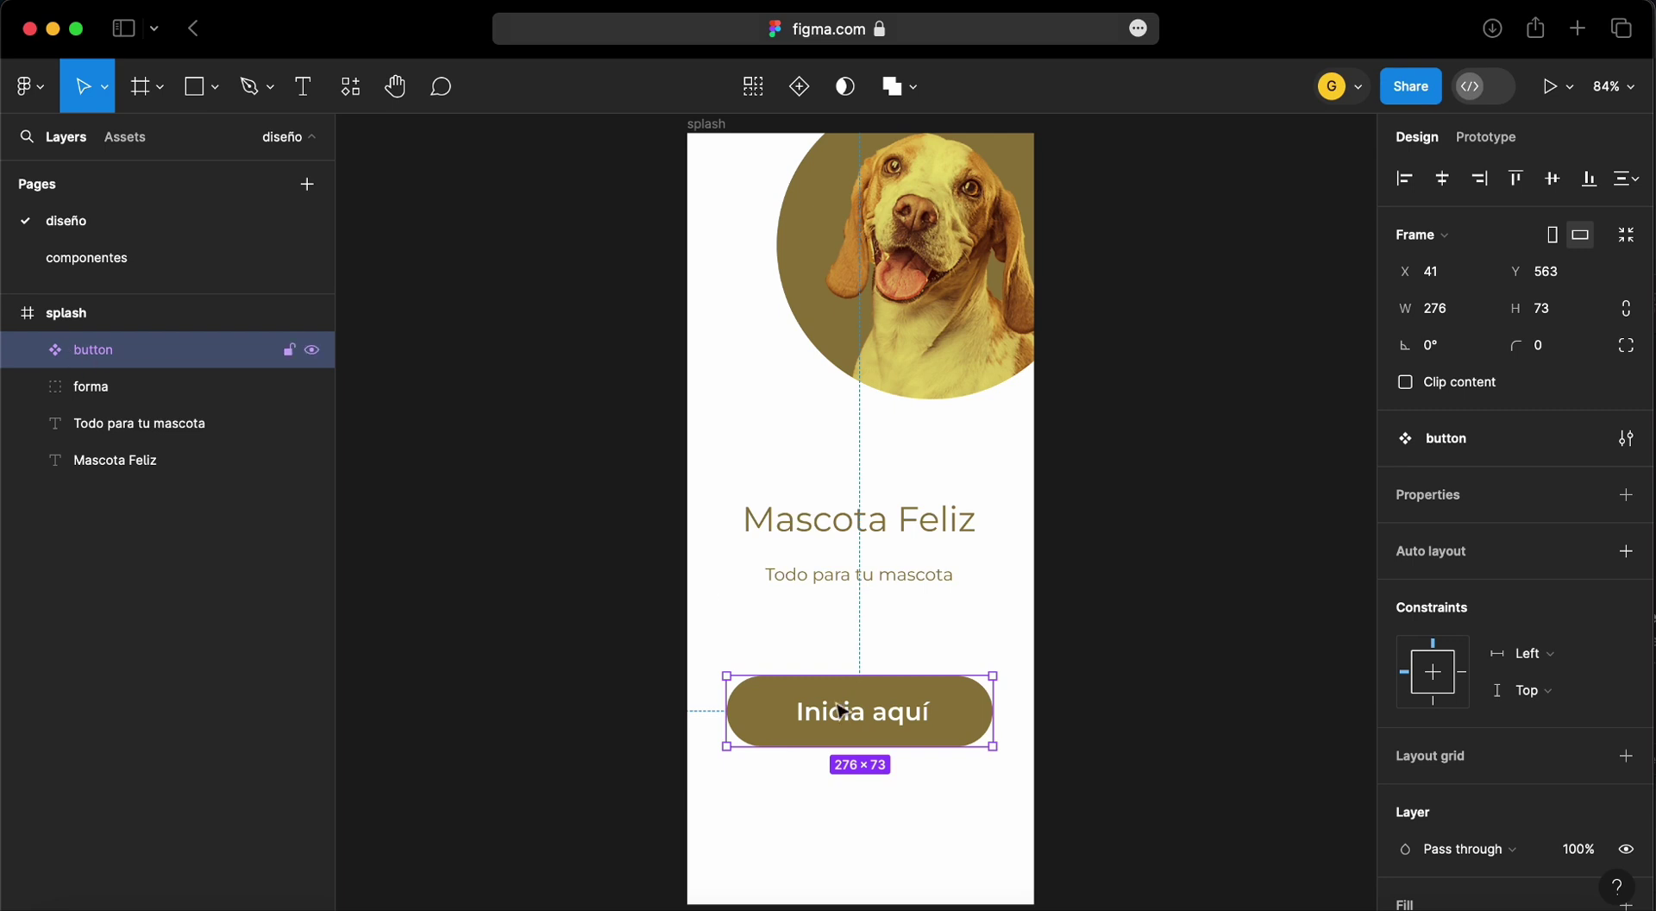
pyautogui.press('Delete')
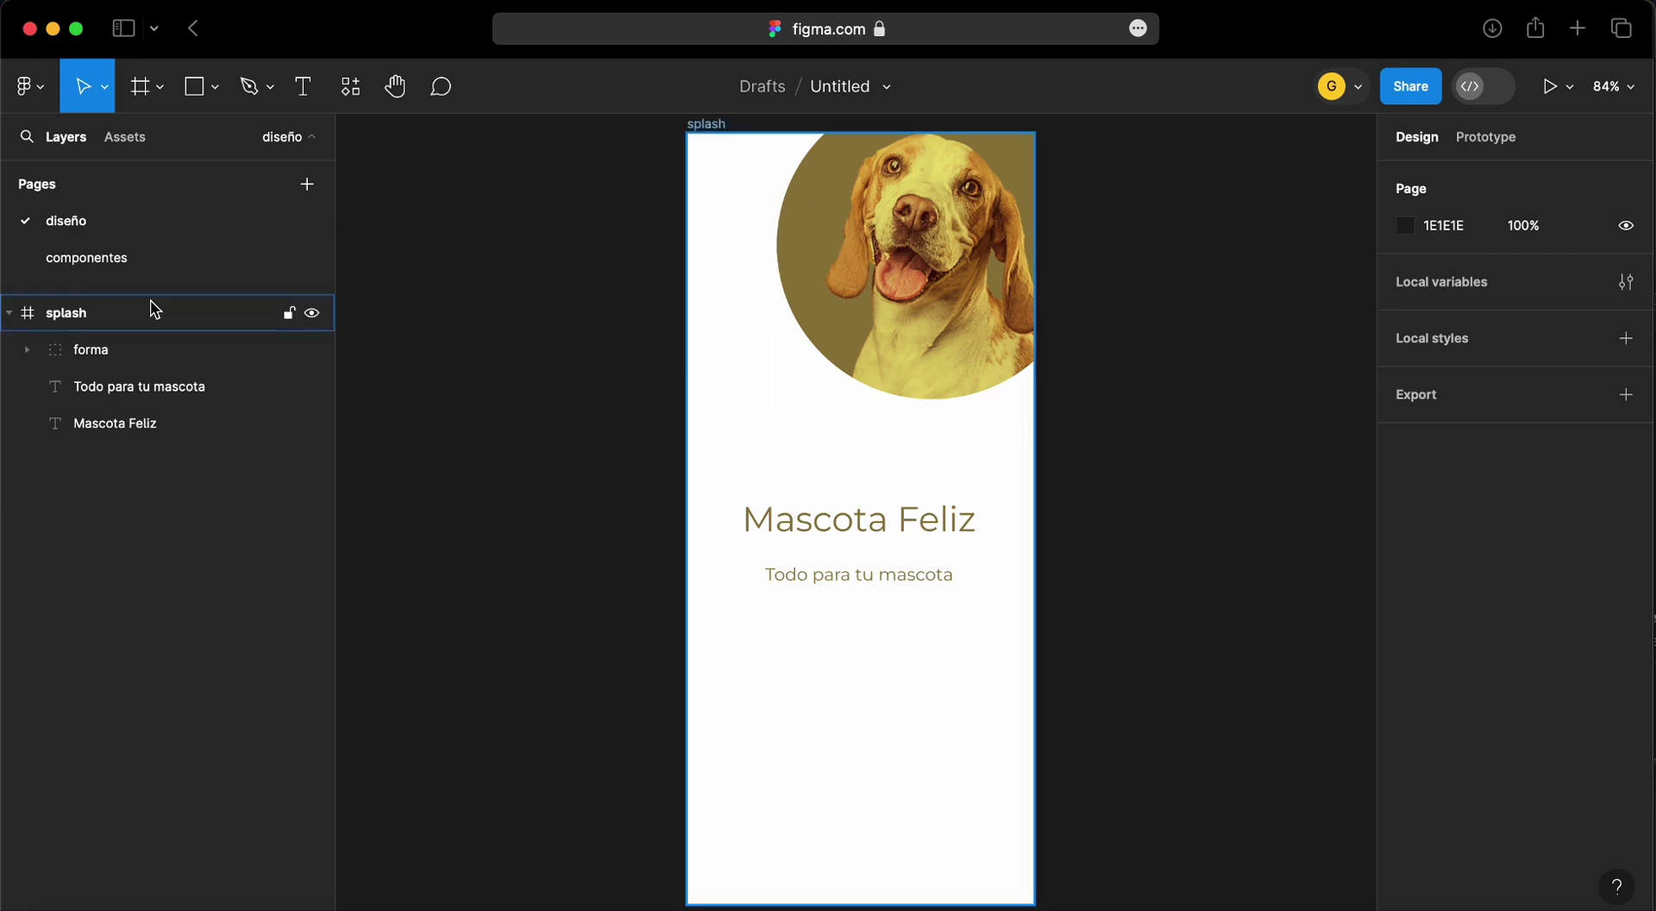
pyautogui.click(111, 257)
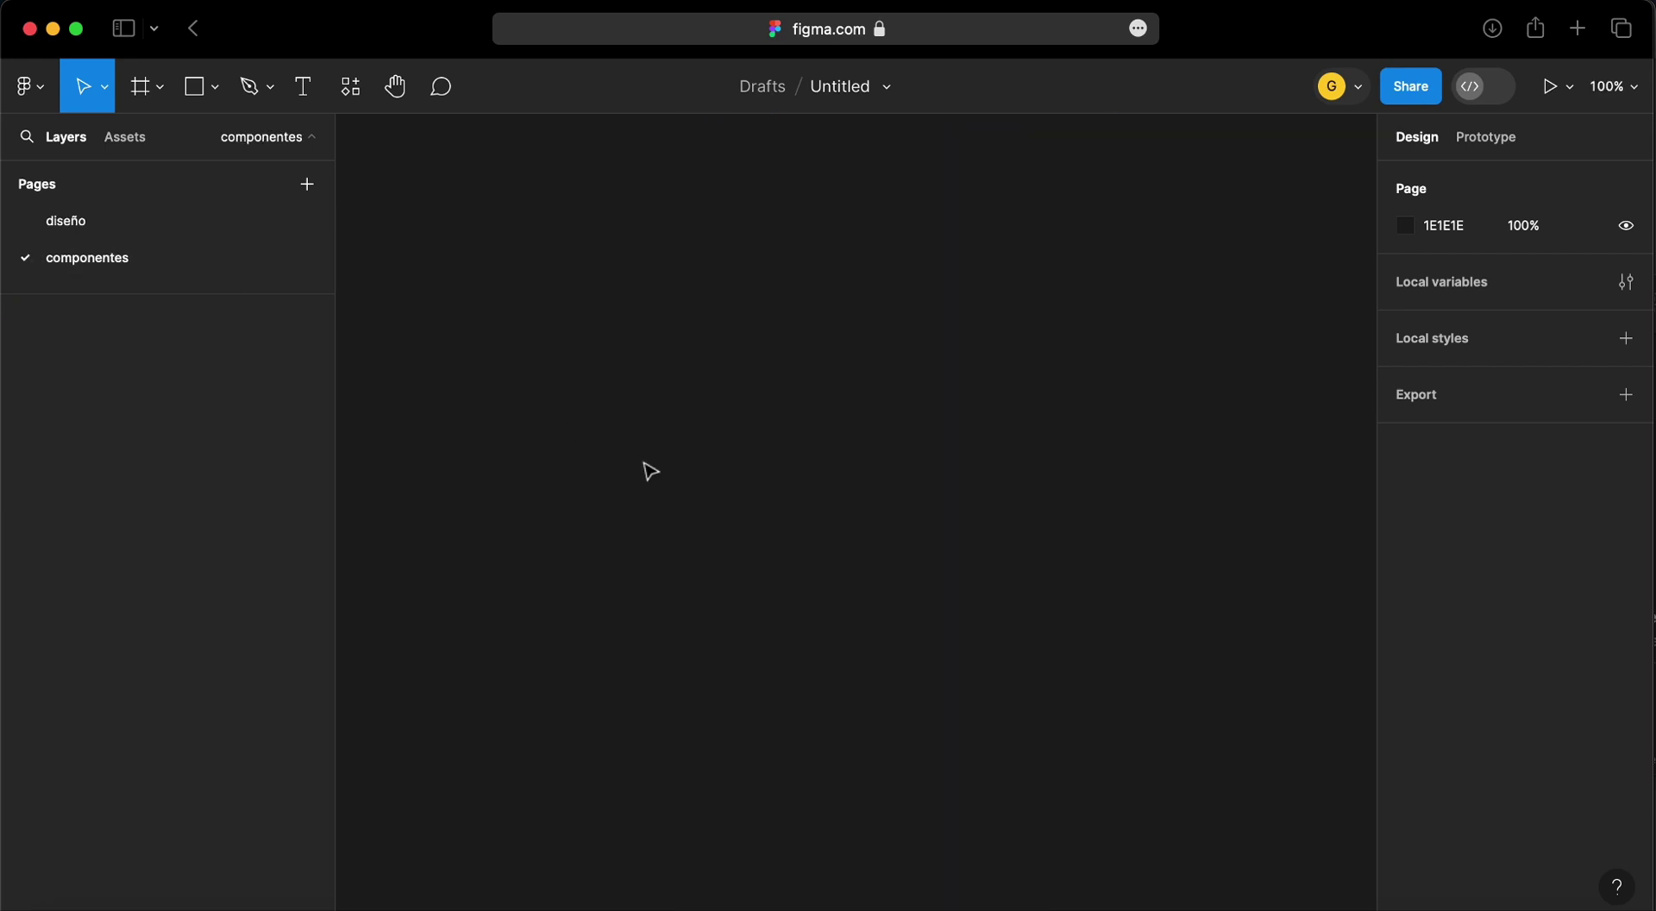
# Paste the button component onto componentes and add a second variant, Variant2
pyautogui.hotkey('ctrl', 'v')
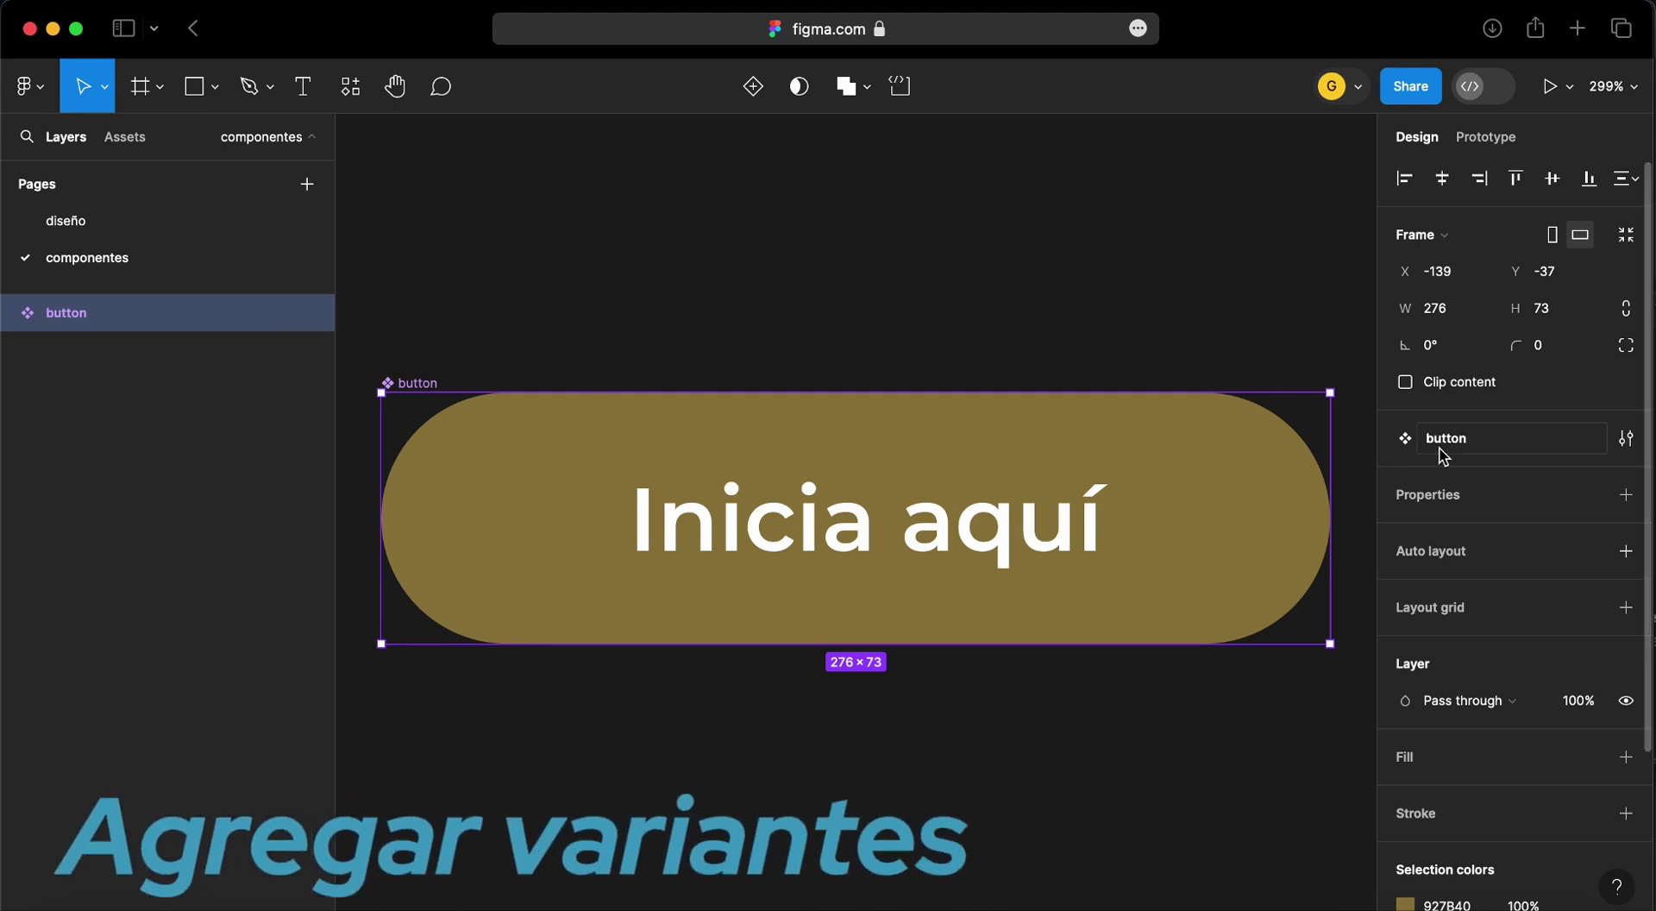
pyautogui.click(1623, 498)
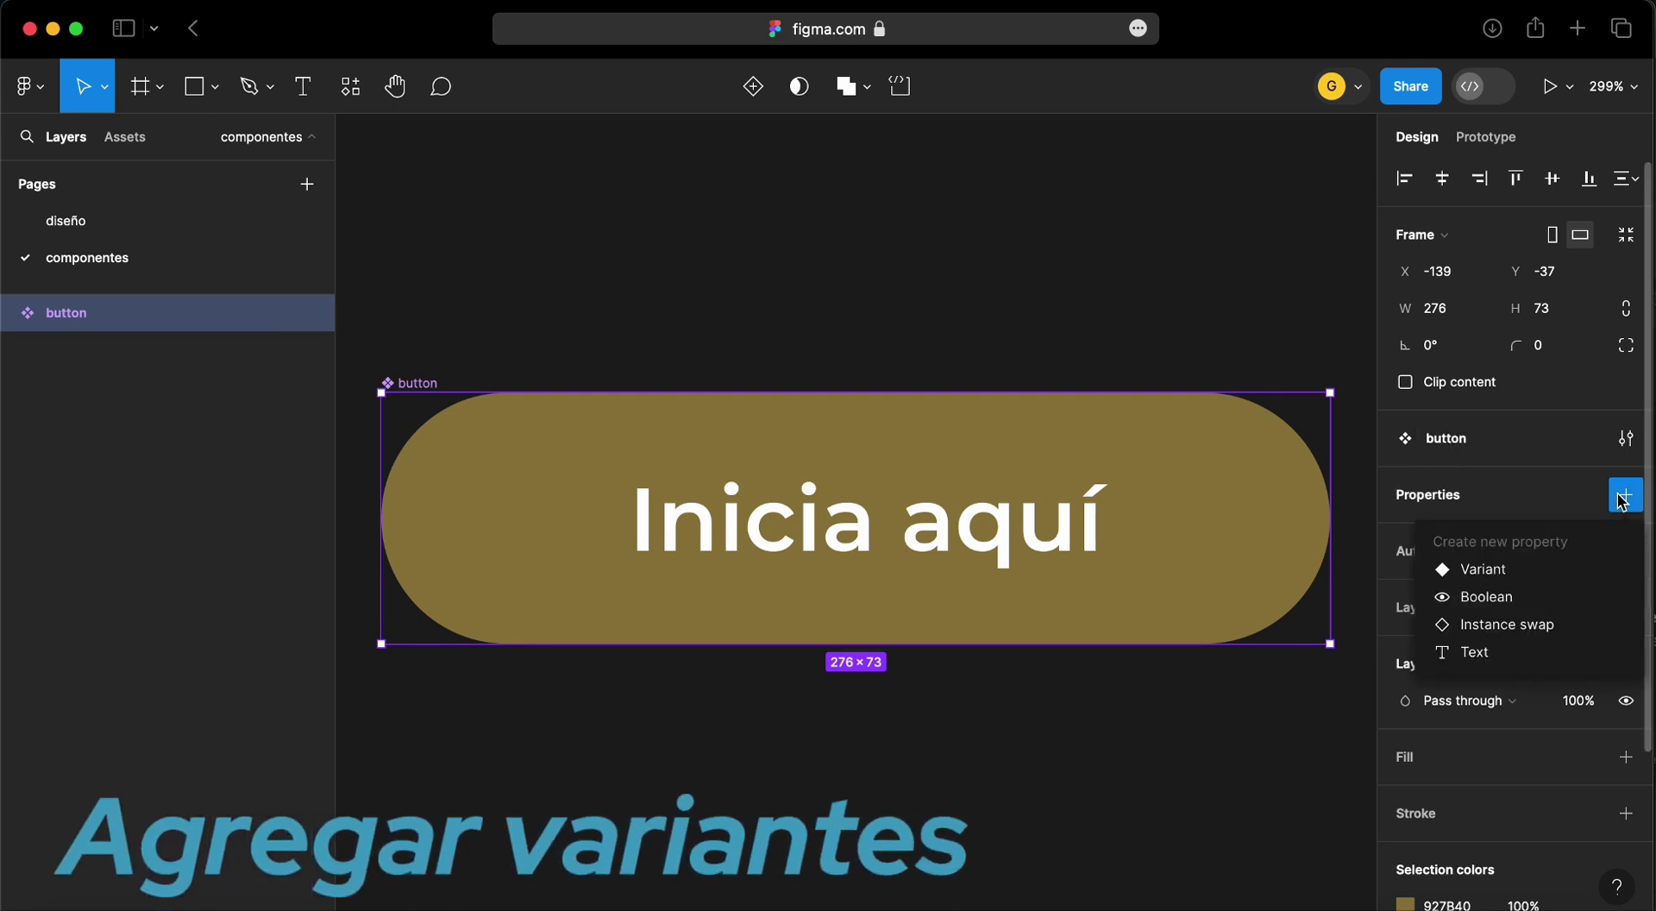
pyautogui.click(1550, 570)
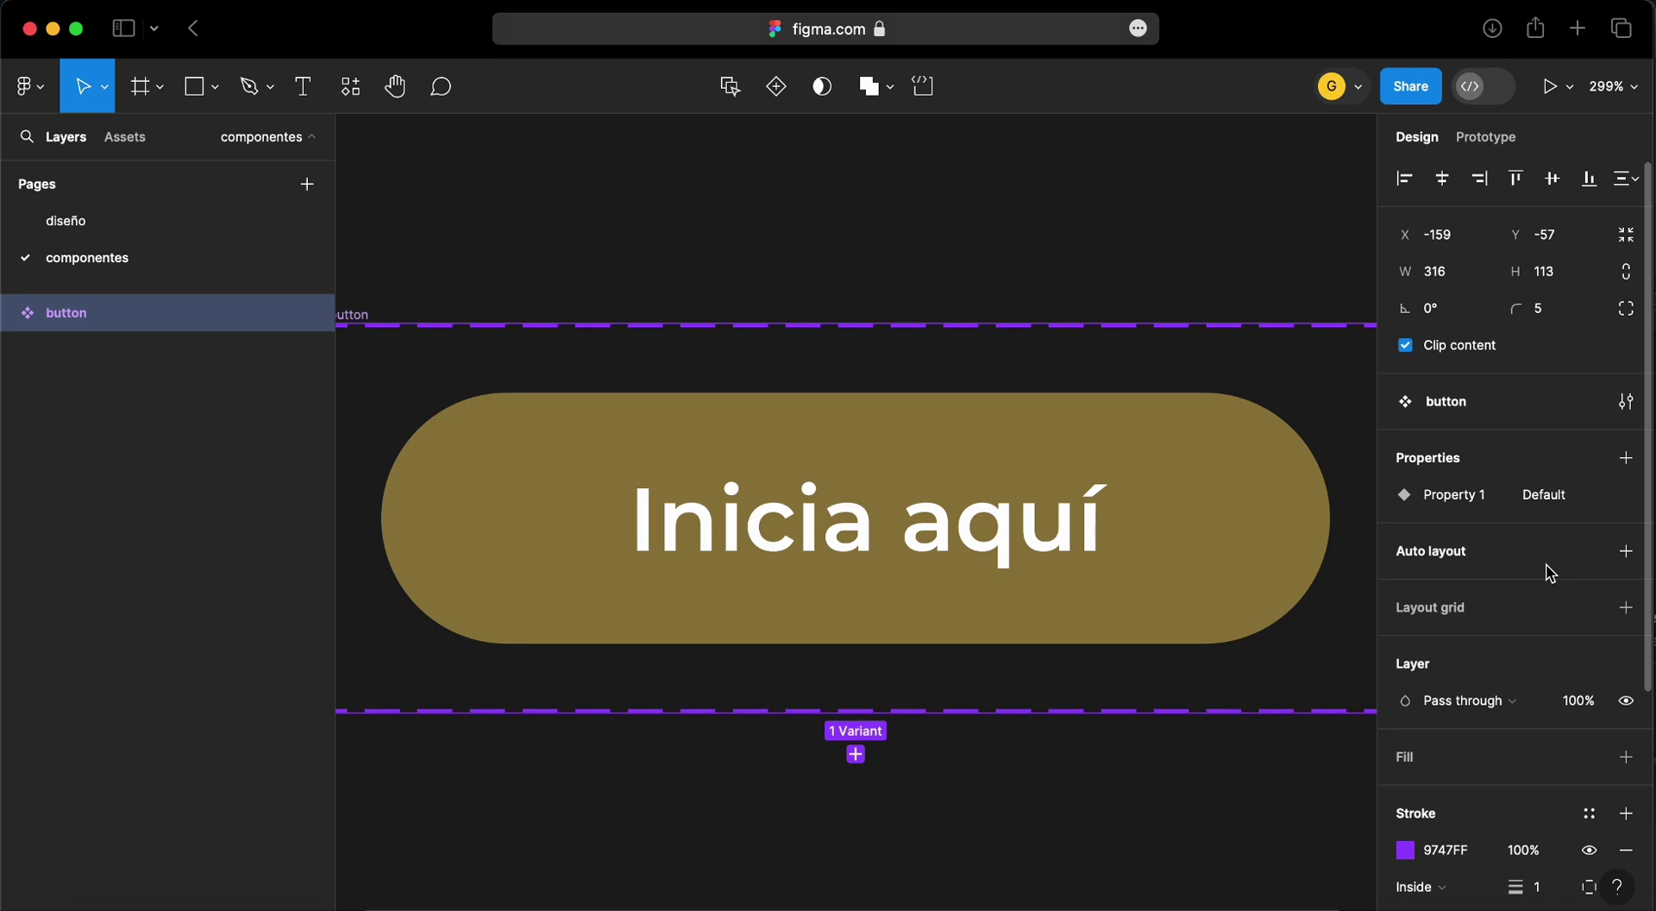
pyautogui.click(856, 754)
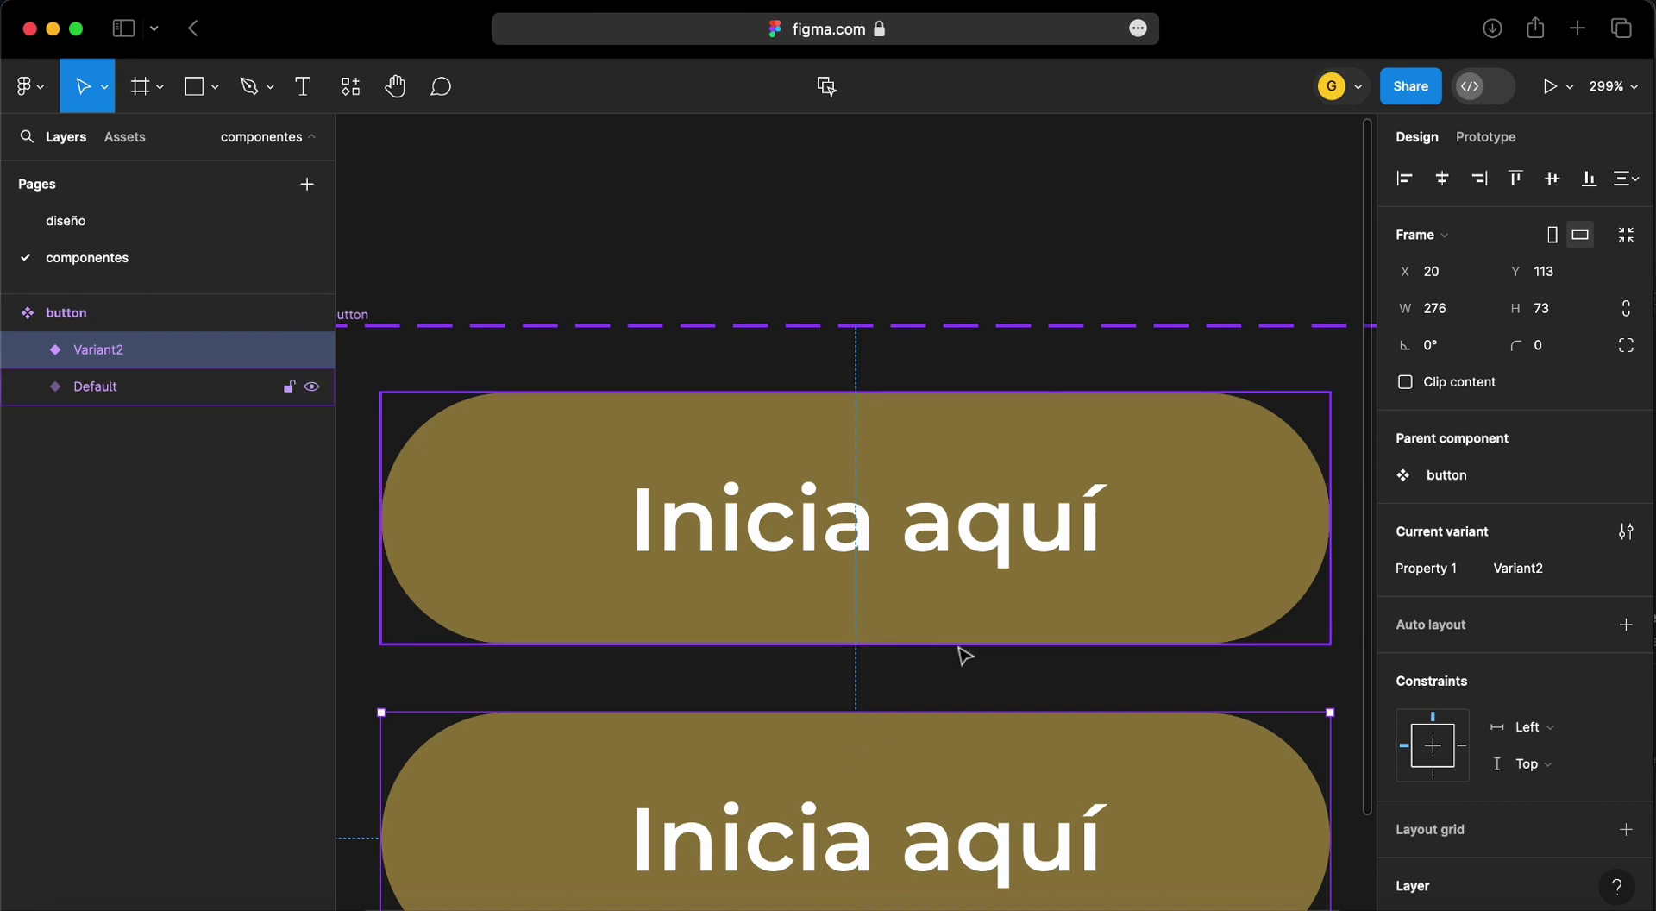
# Rename the Default button variant's value to 'relleno'
pyautogui.scroll(-1, 965, 655)
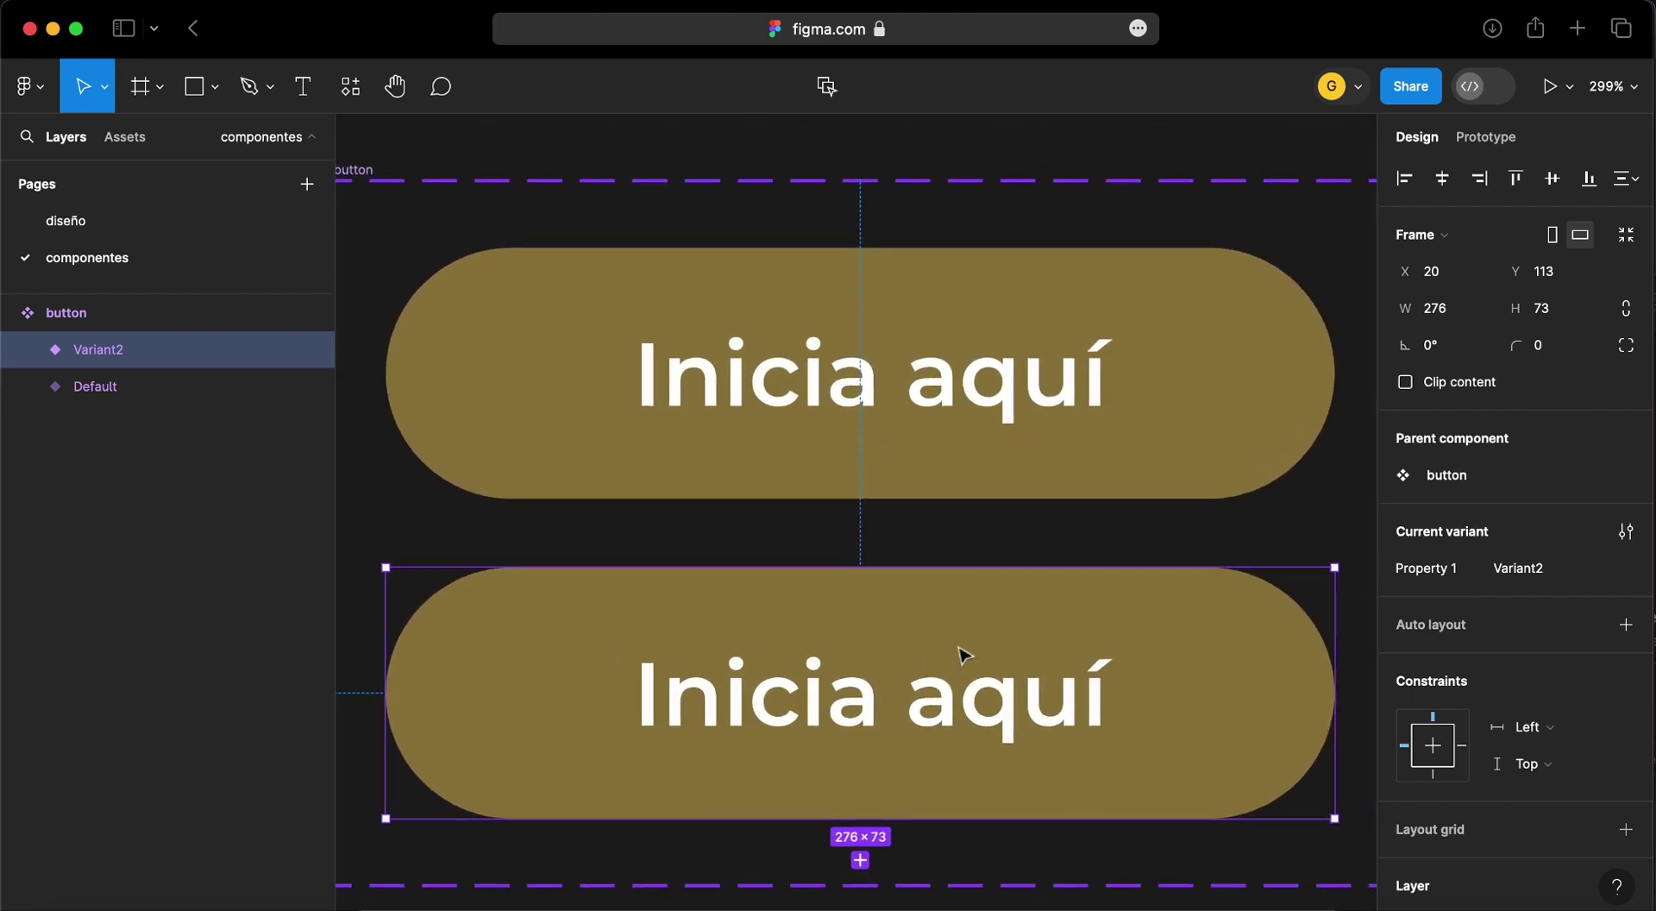
pyautogui.scroll(-1, 964, 655)
pyautogui.scroll(-1, 965, 655)
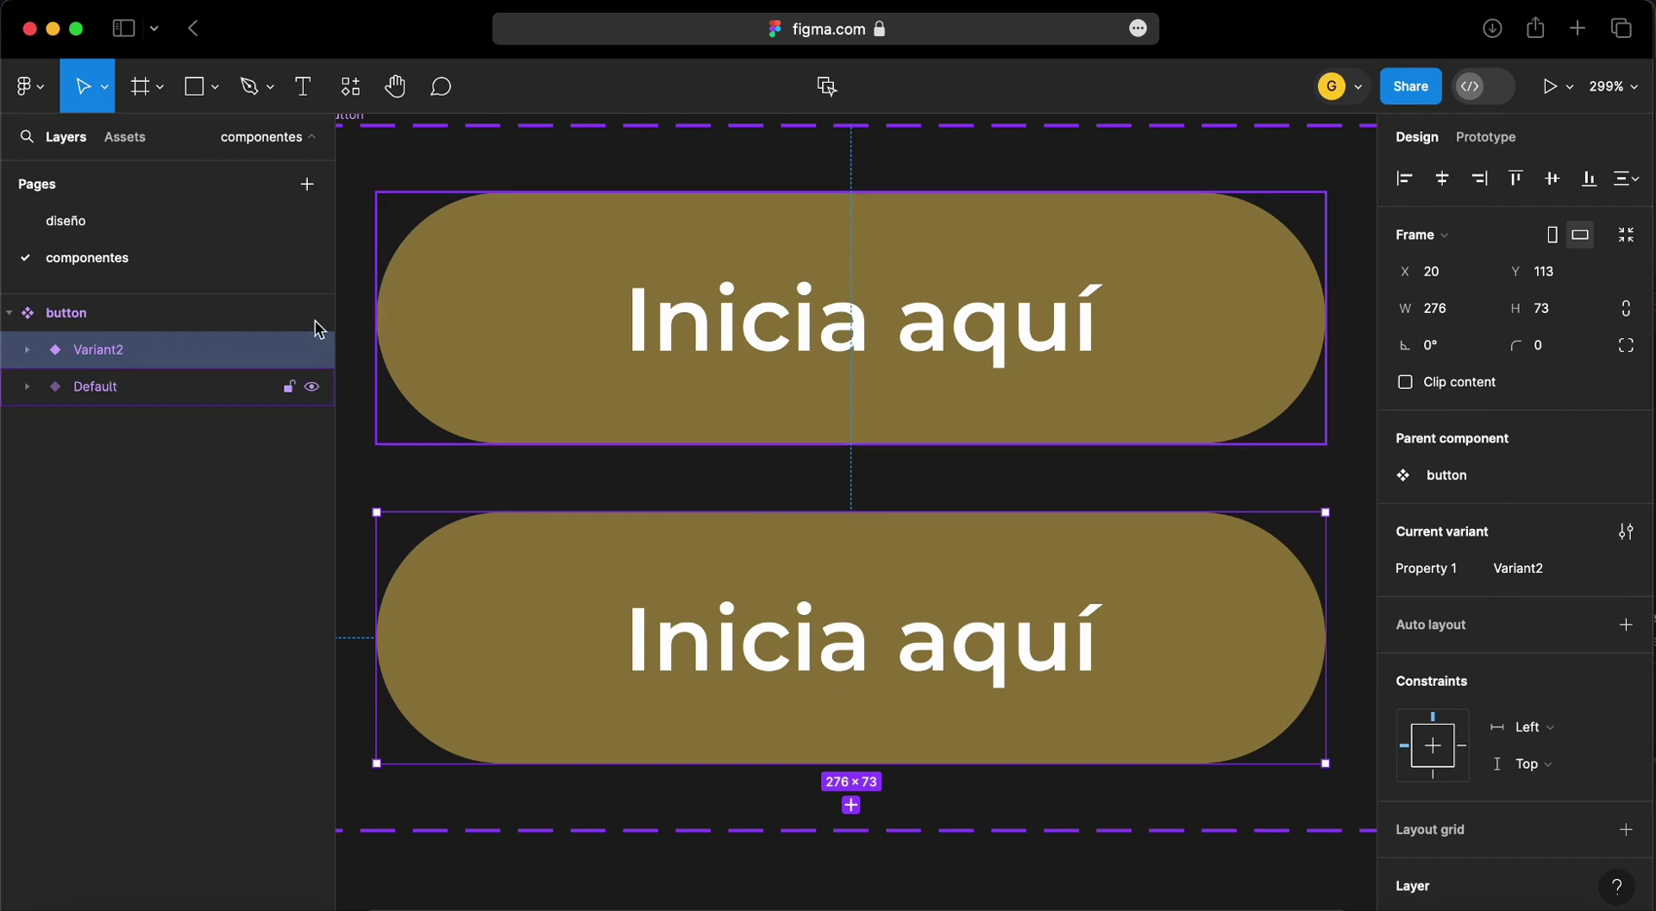
pyautogui.click(1160, 299)
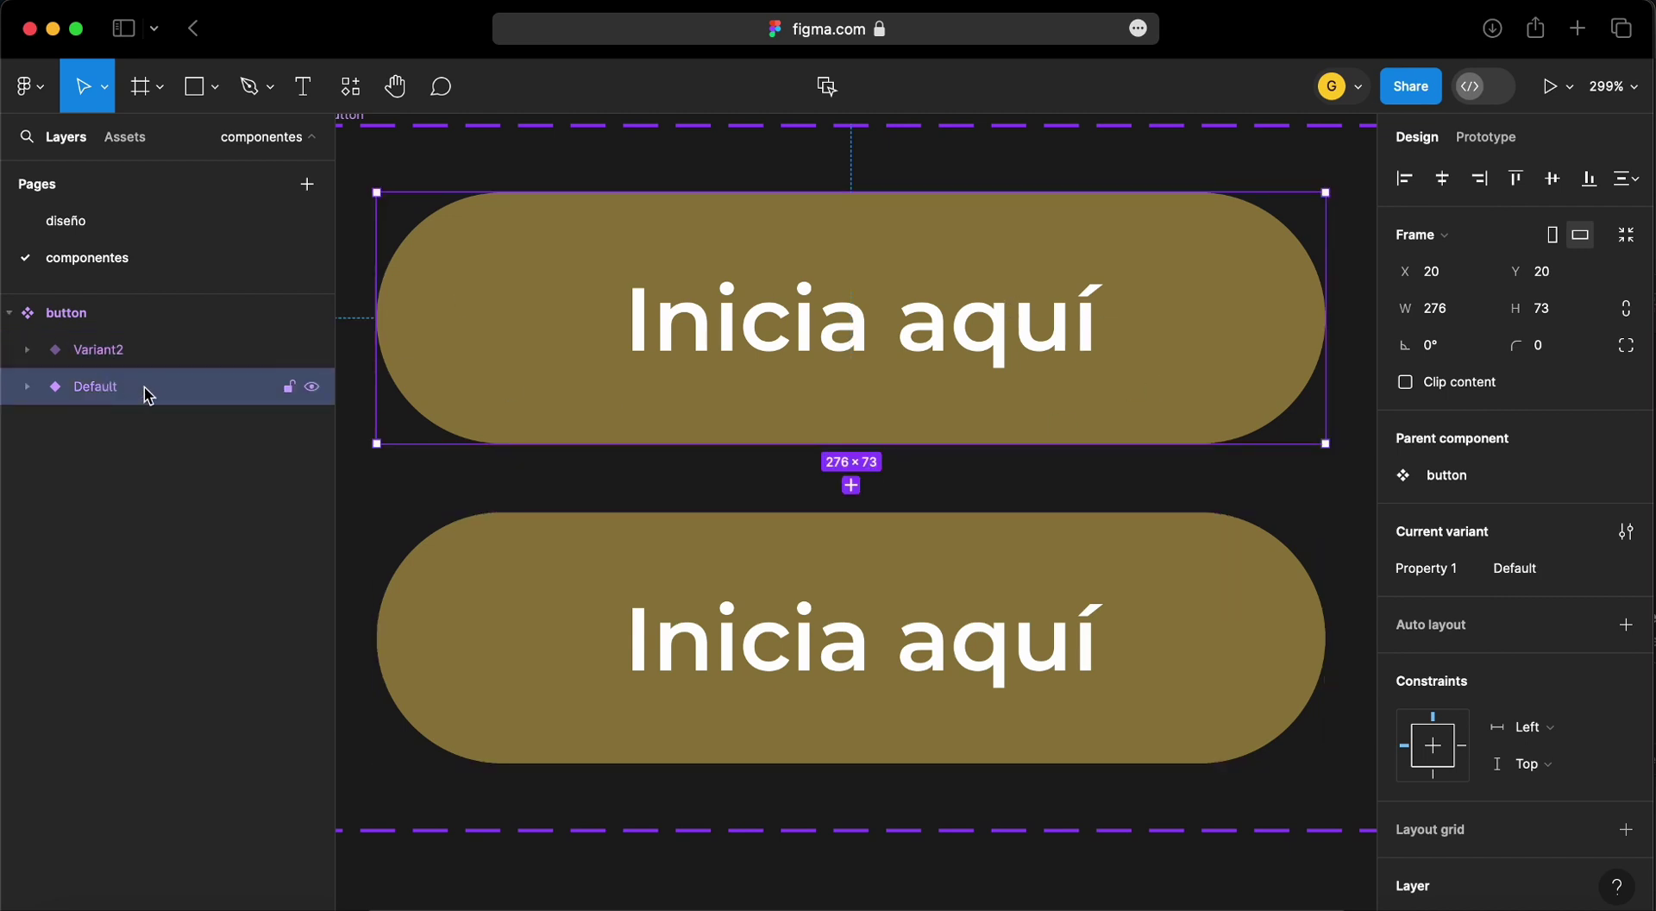
pyautogui.click(109, 362)
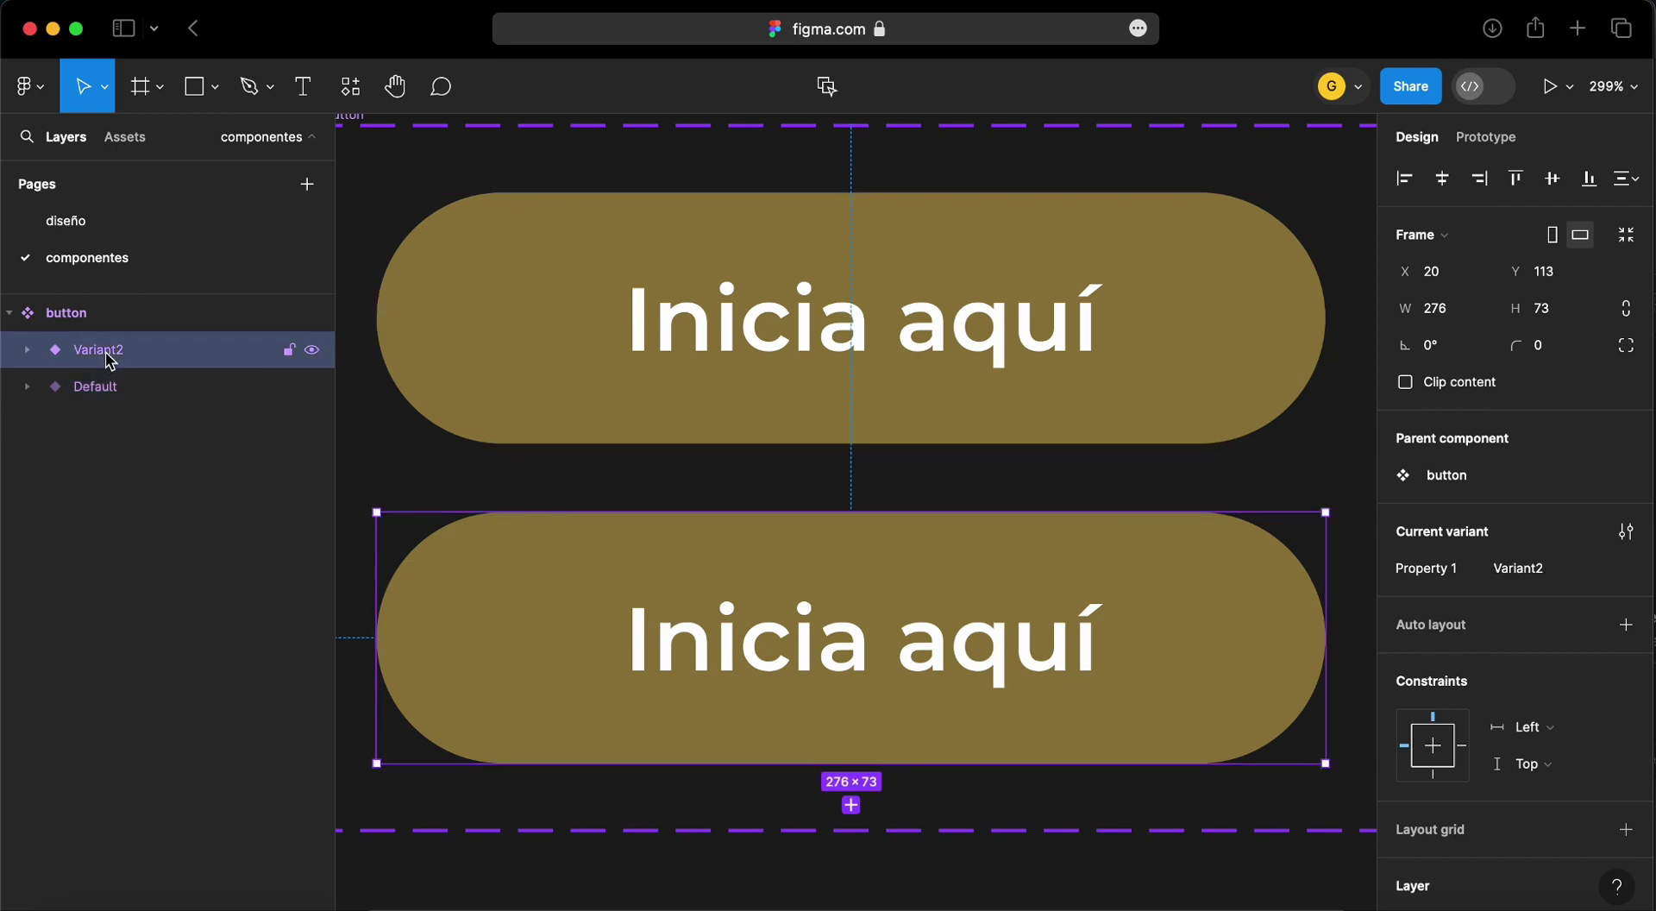
pyautogui.click(115, 385)
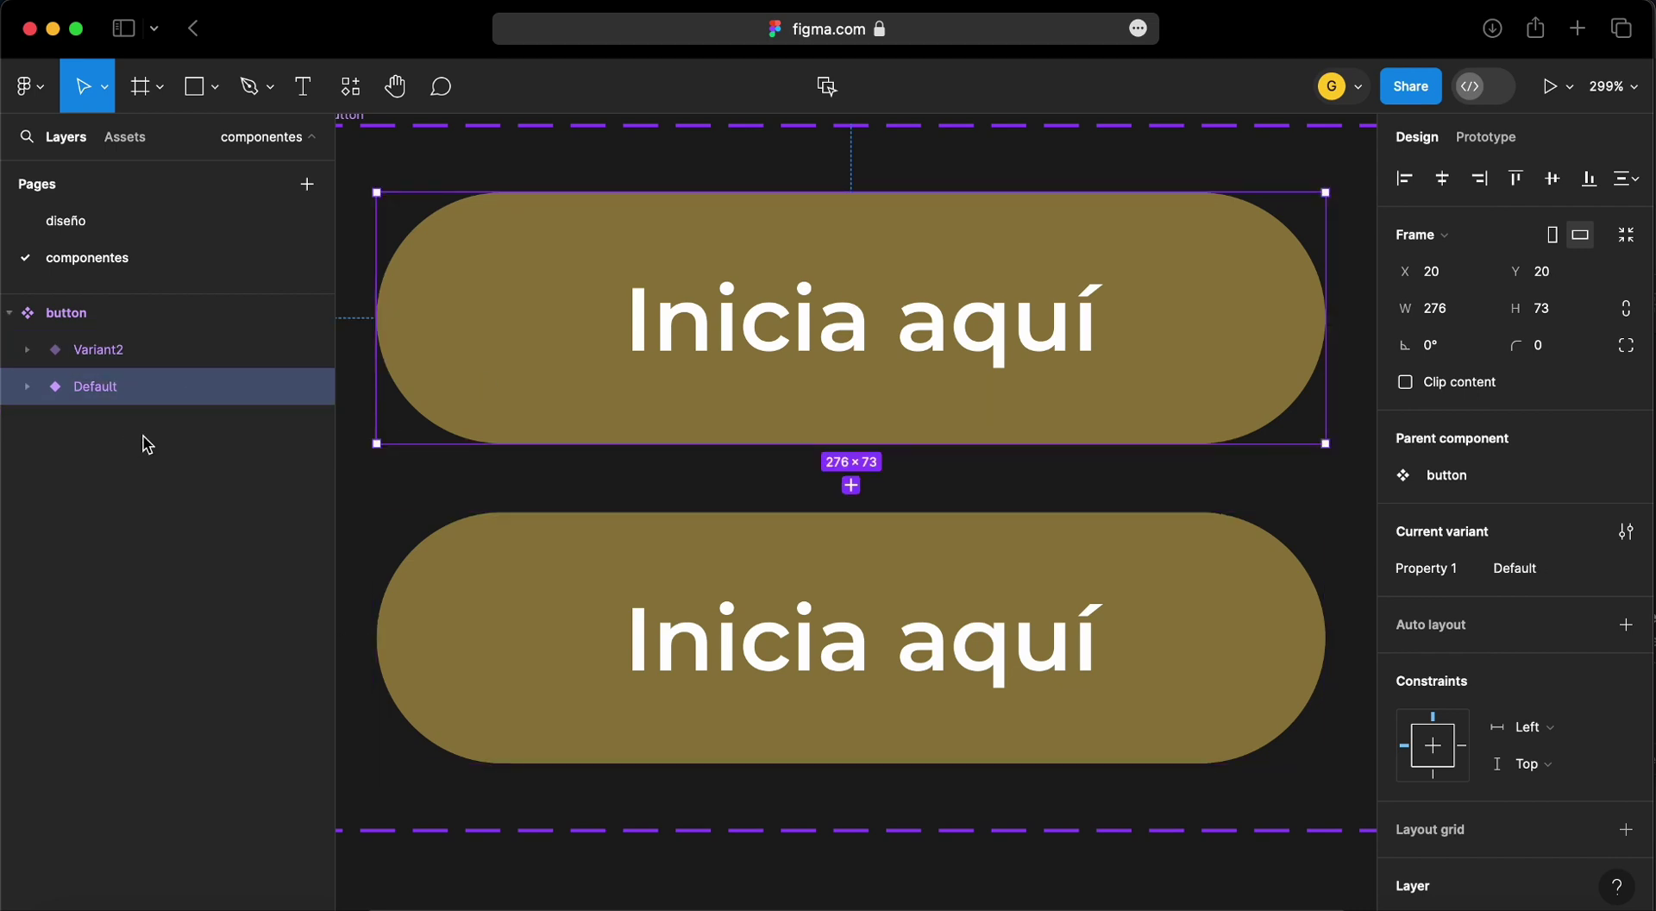
pyautogui.rightClick(102, 387)
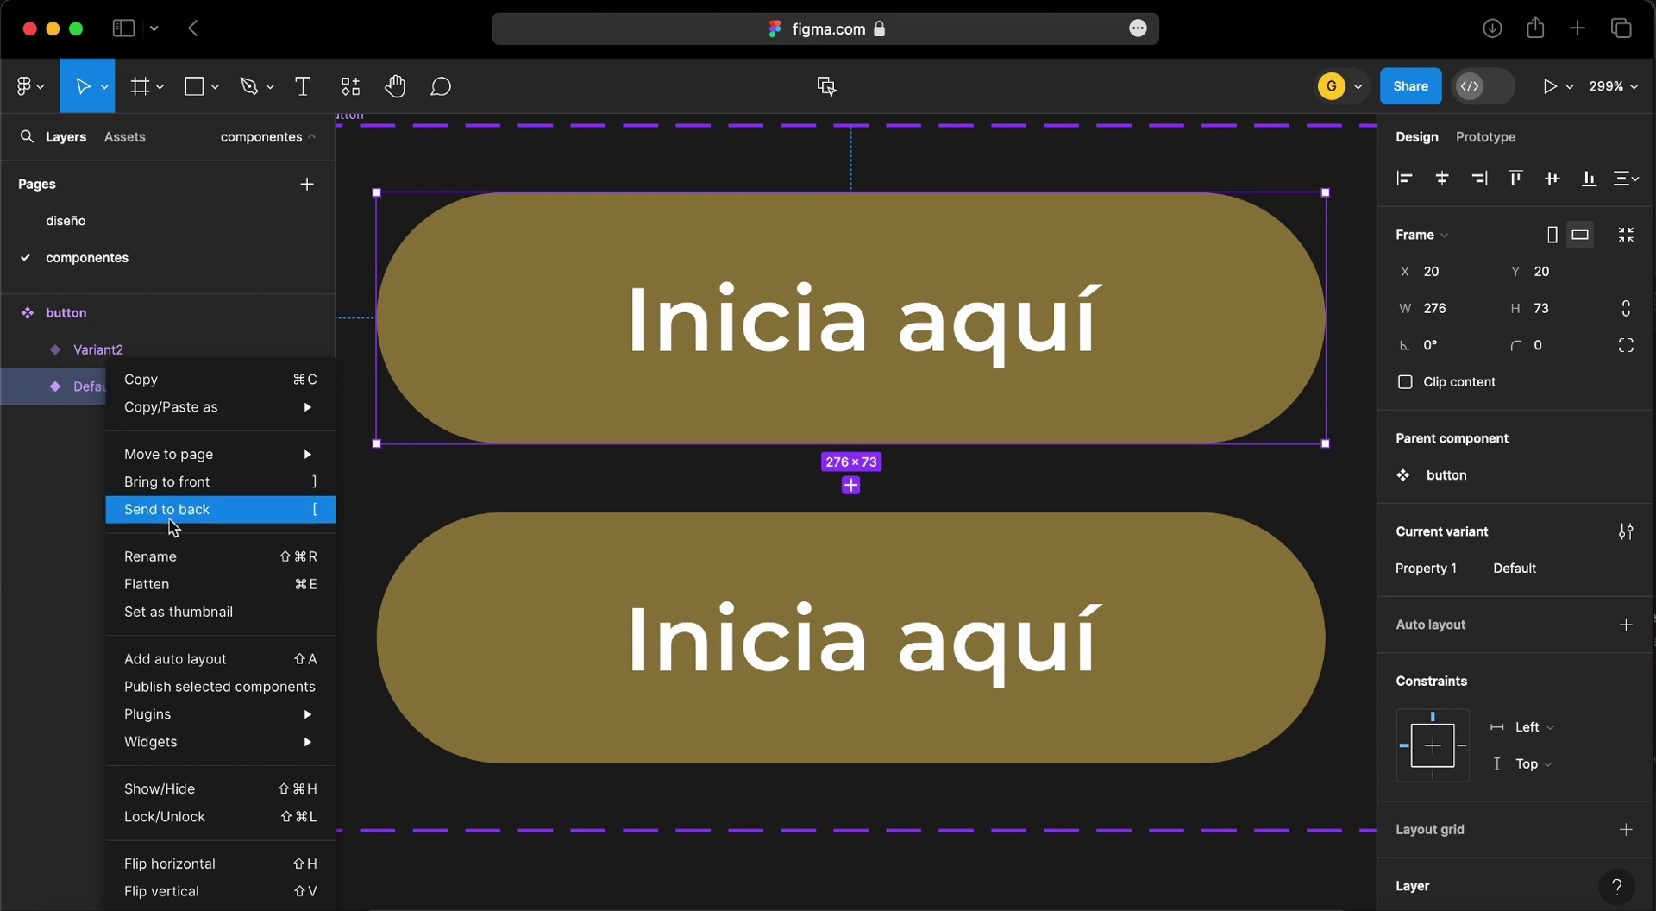
pyautogui.click(163, 559)
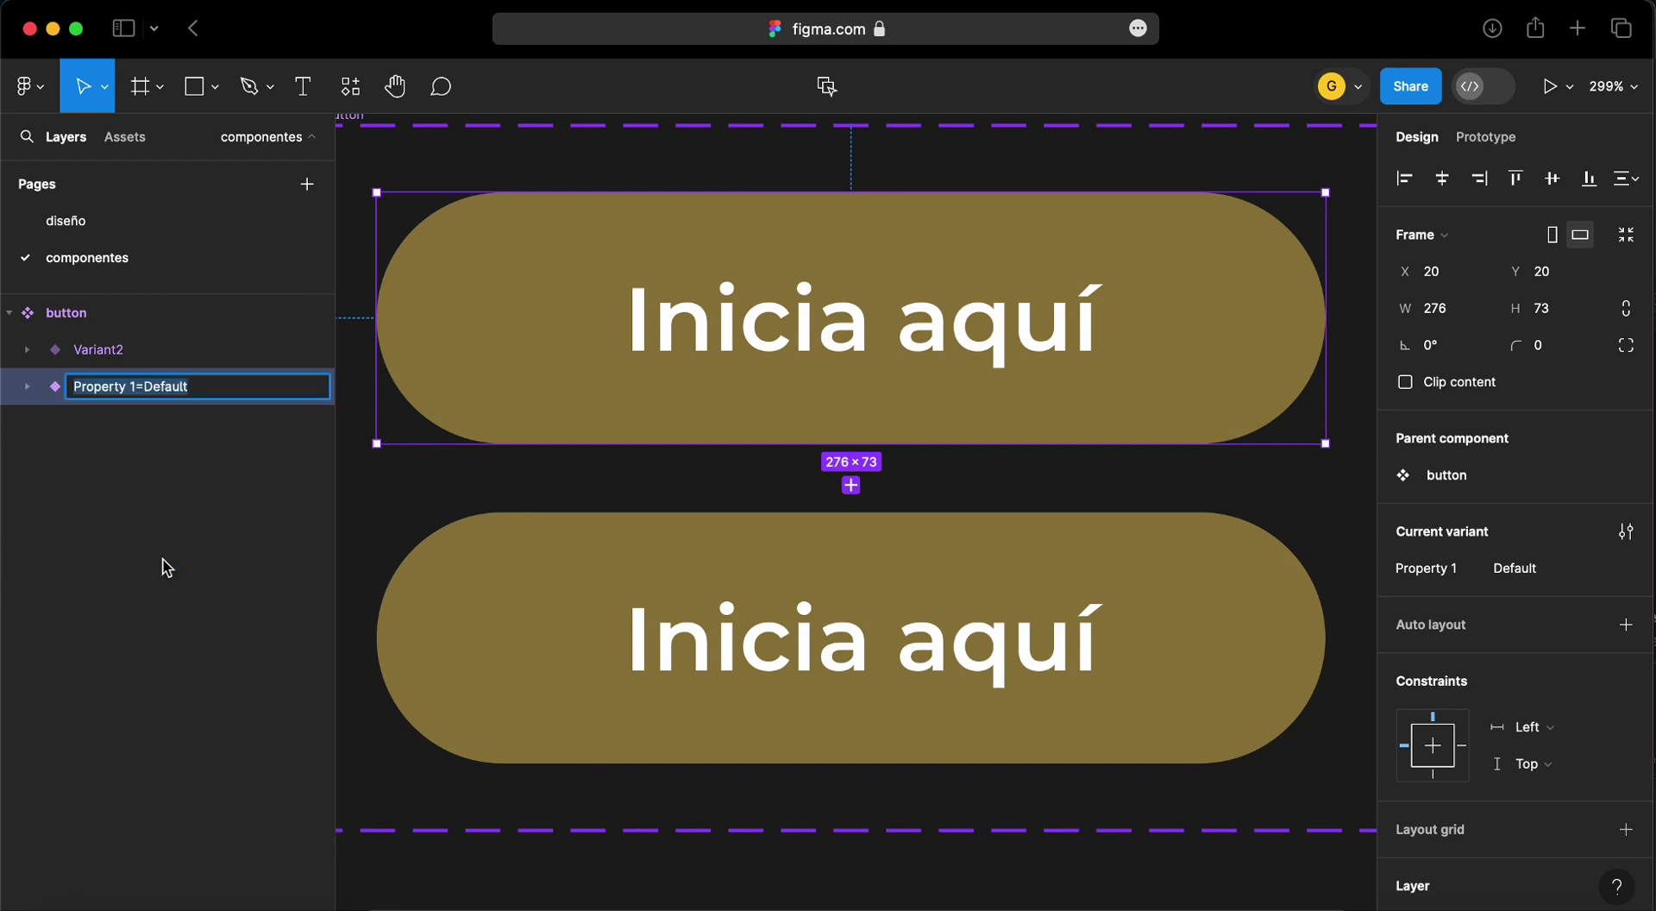
pyautogui.click(214, 385)
pyautogui.press('BackSpace')
pyautogui.press('BackSpace')
pyautogui.press('BackSpace')
pyautogui.write('relle')
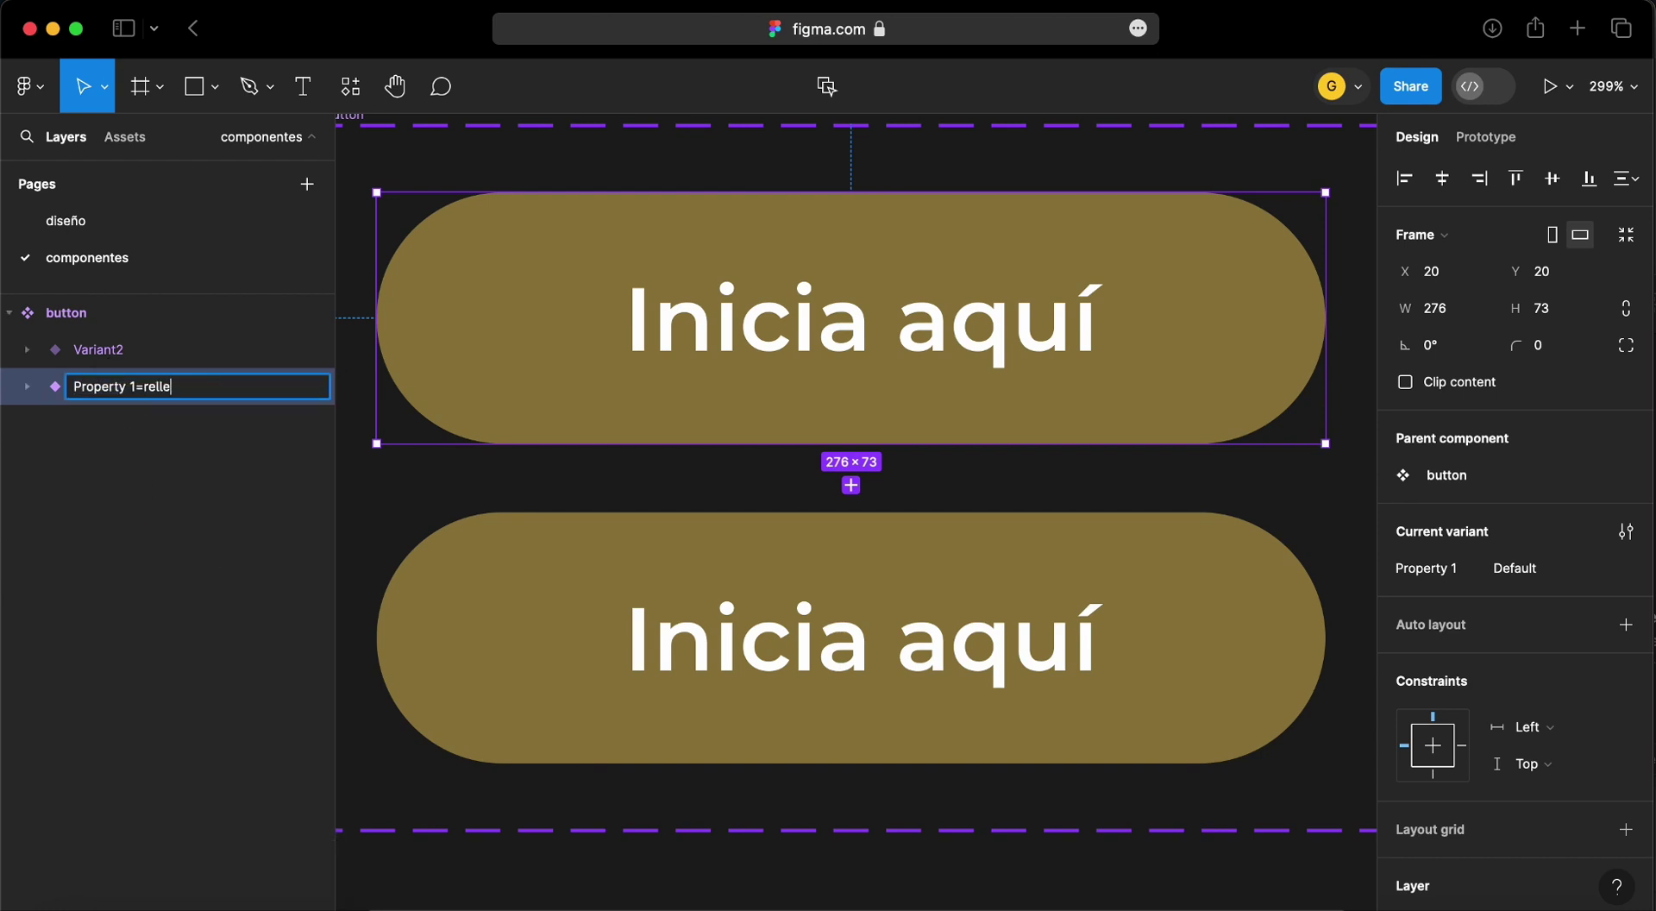
pyautogui.write('no')
pyautogui.press('Return')
# Rename Variant2 to 'linea' and compare the two button variants
pyautogui.click(103, 354)
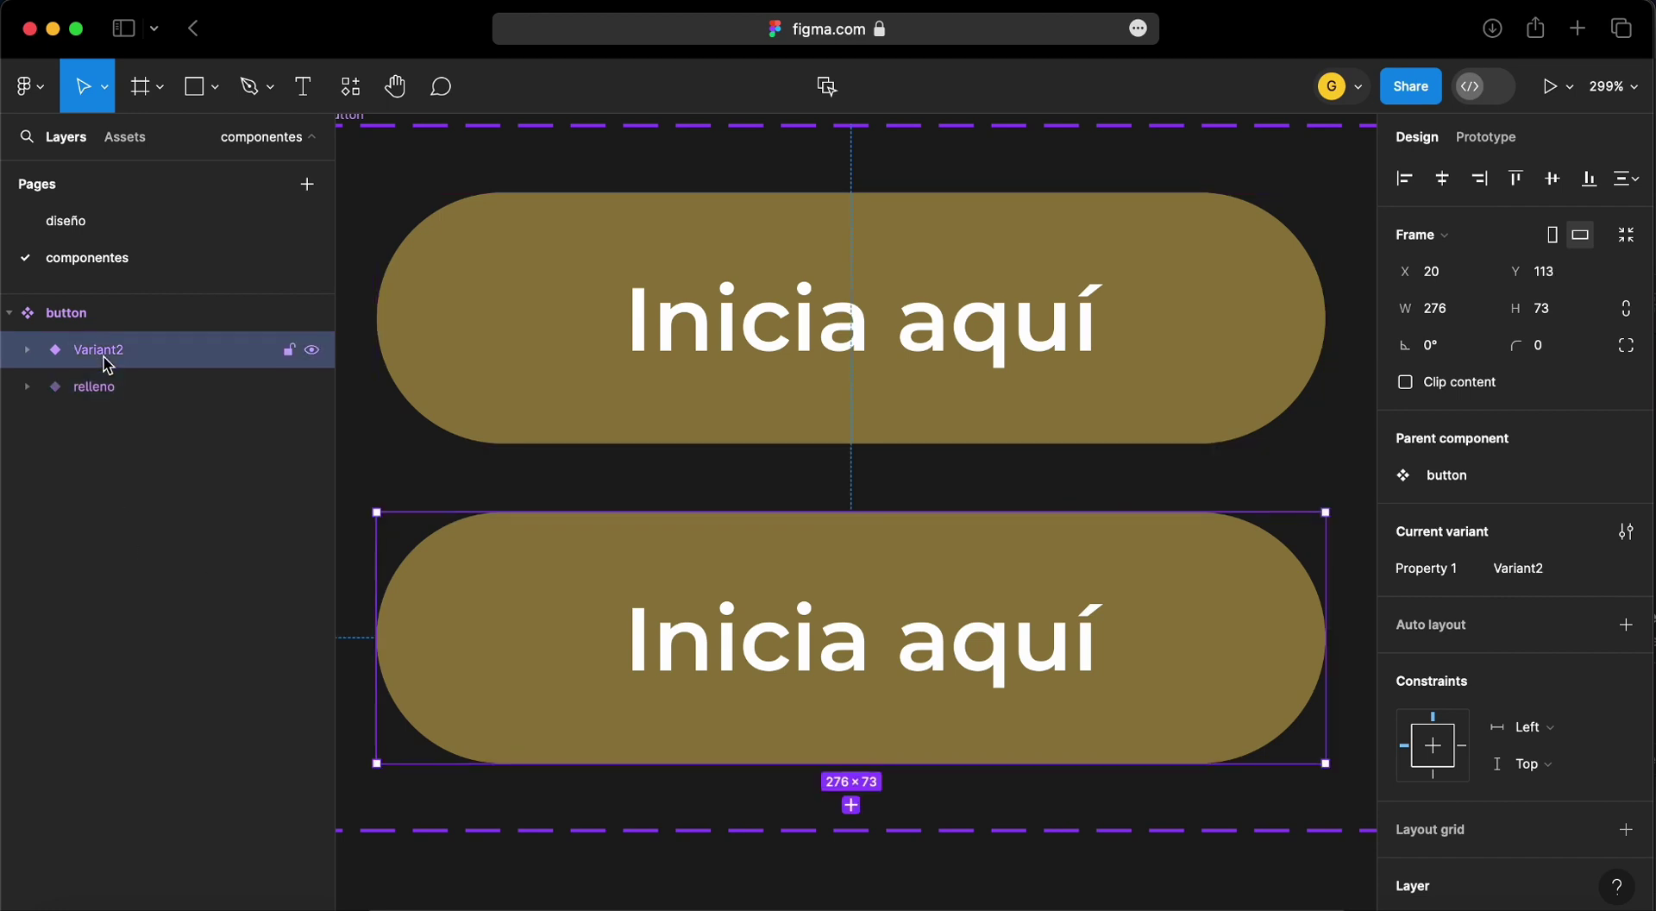
pyautogui.rightClick(106, 353)
pyautogui.click(190, 551)
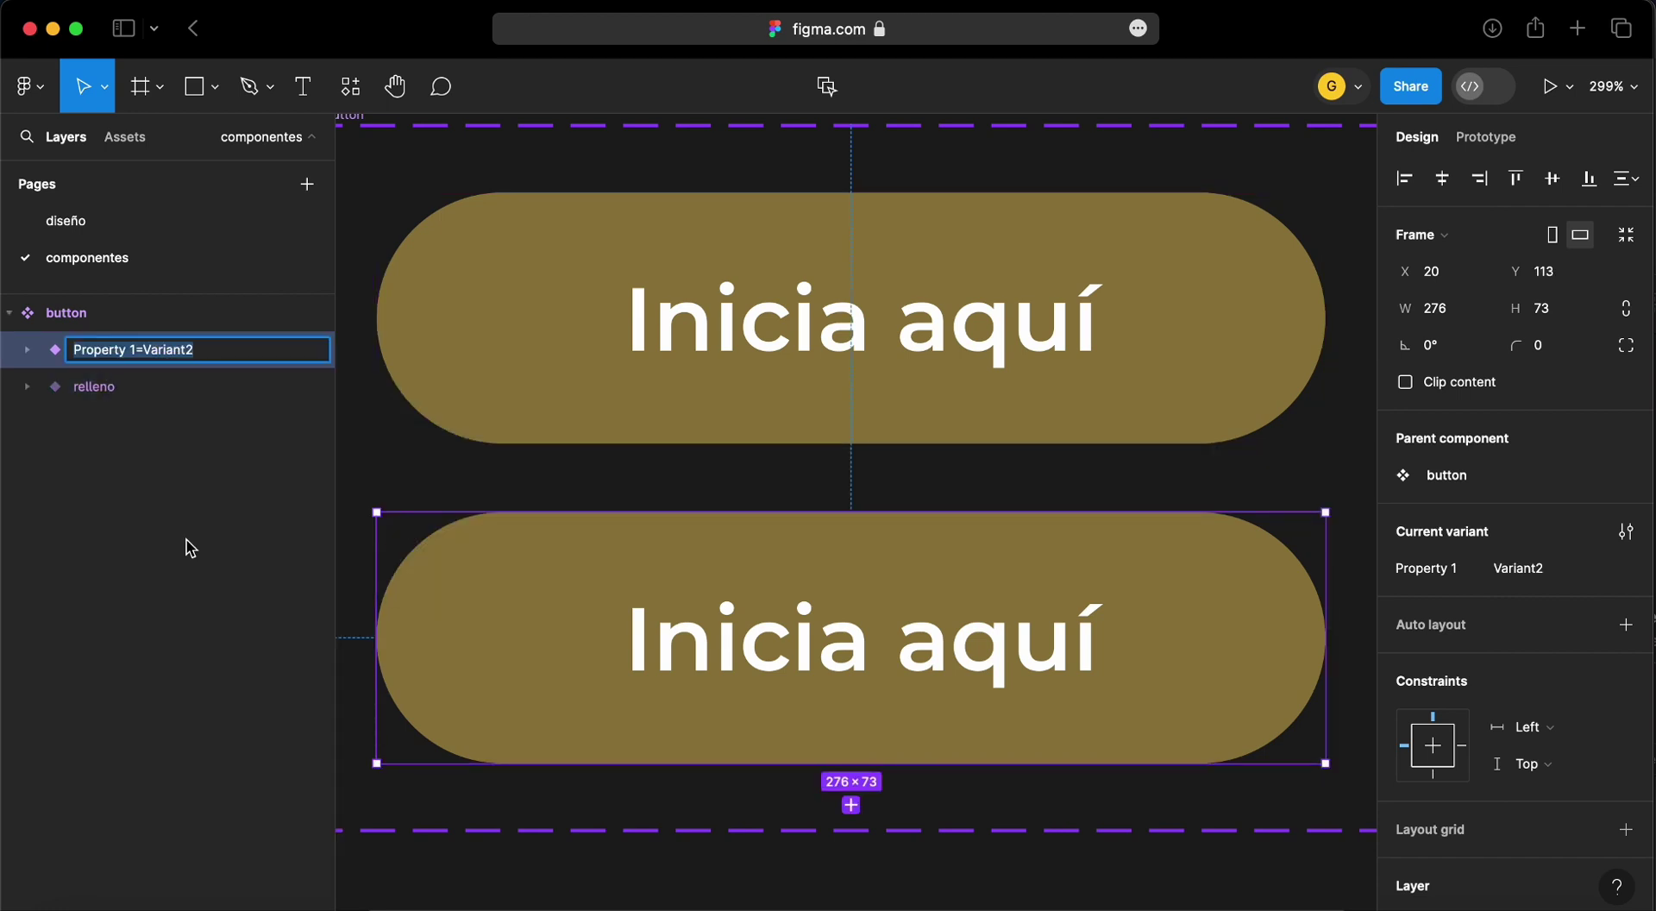
pyautogui.press('Right')
pyautogui.press('BackSpace')
pyautogui.press('BackSpace')
pyautogui.press('BackSpace')
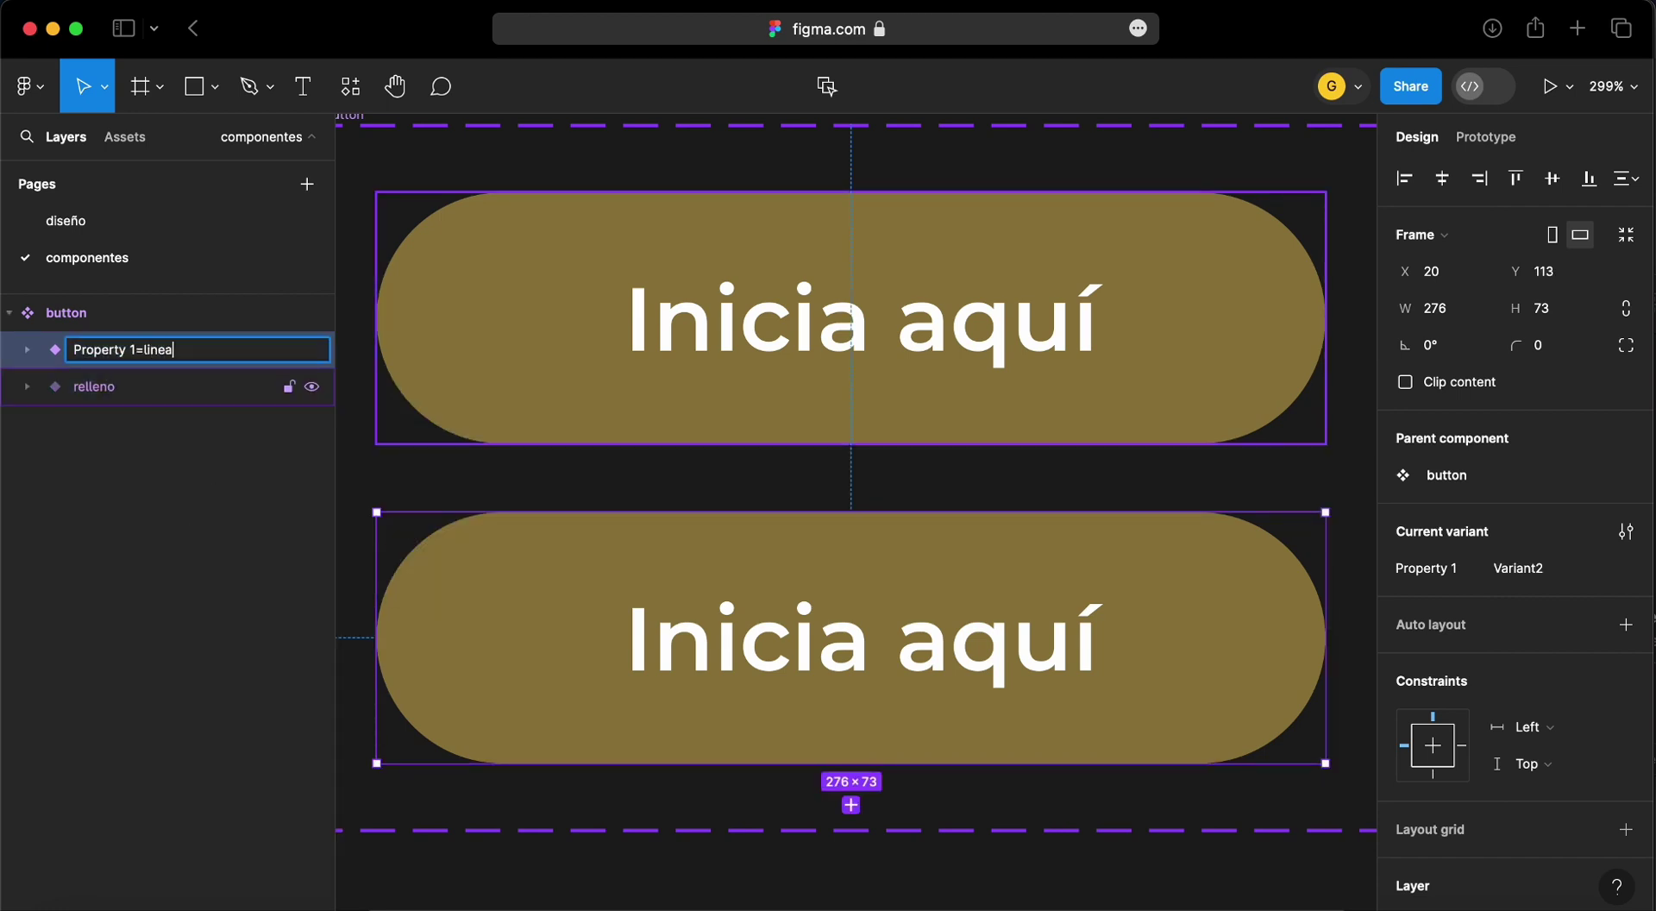
pyautogui.press('Return')
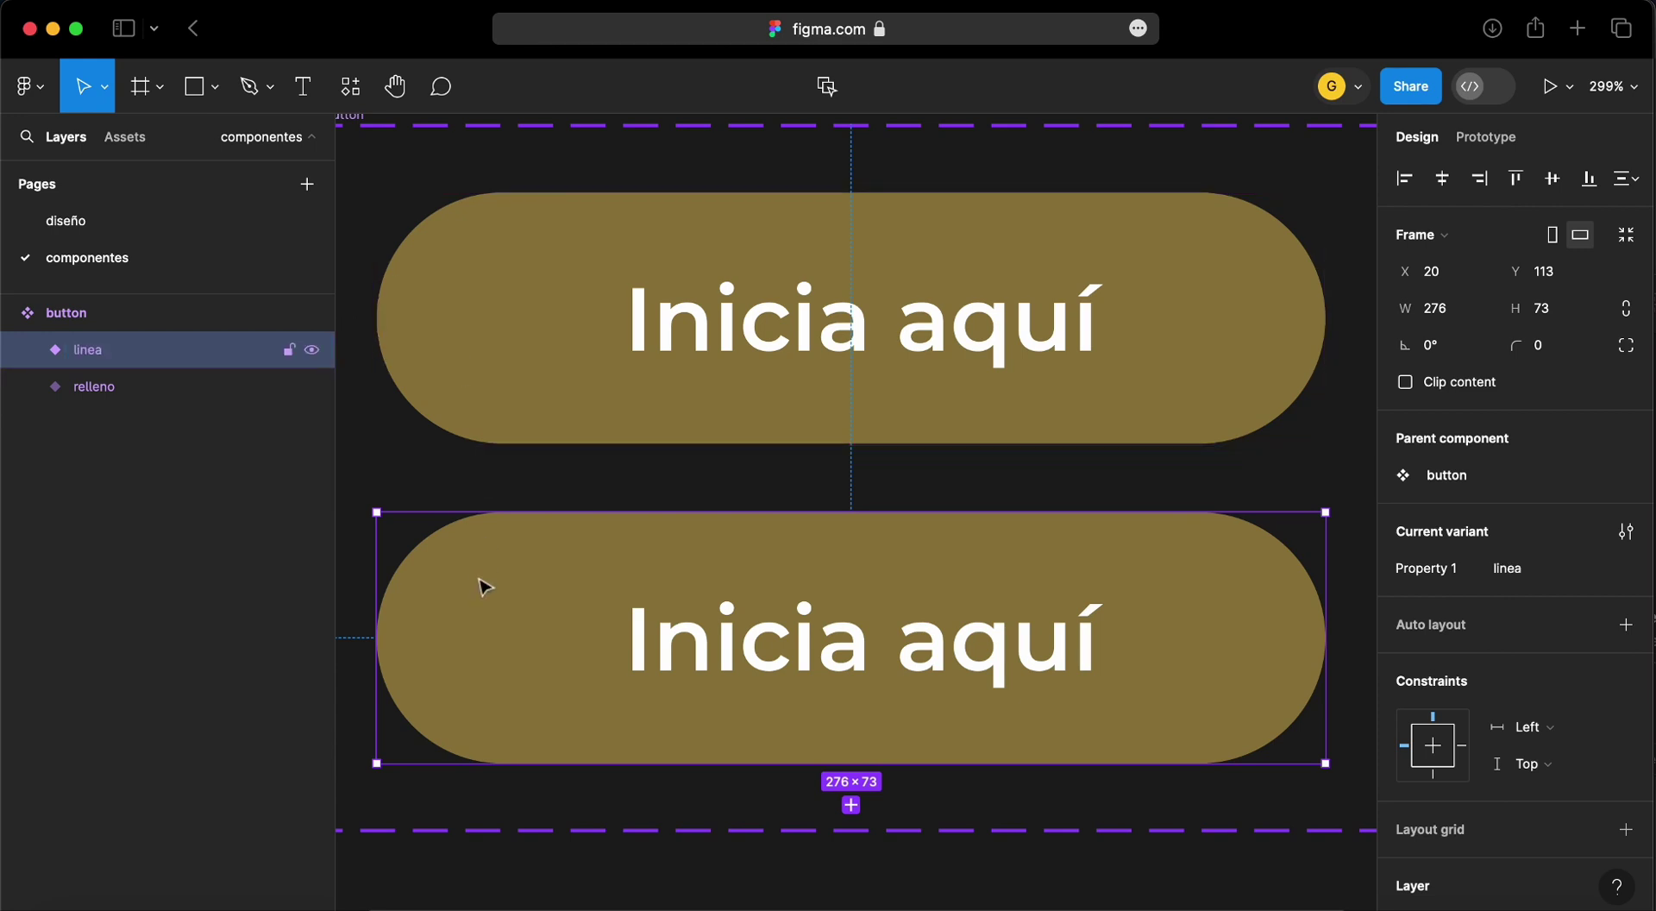
pyautogui.click(593, 376)
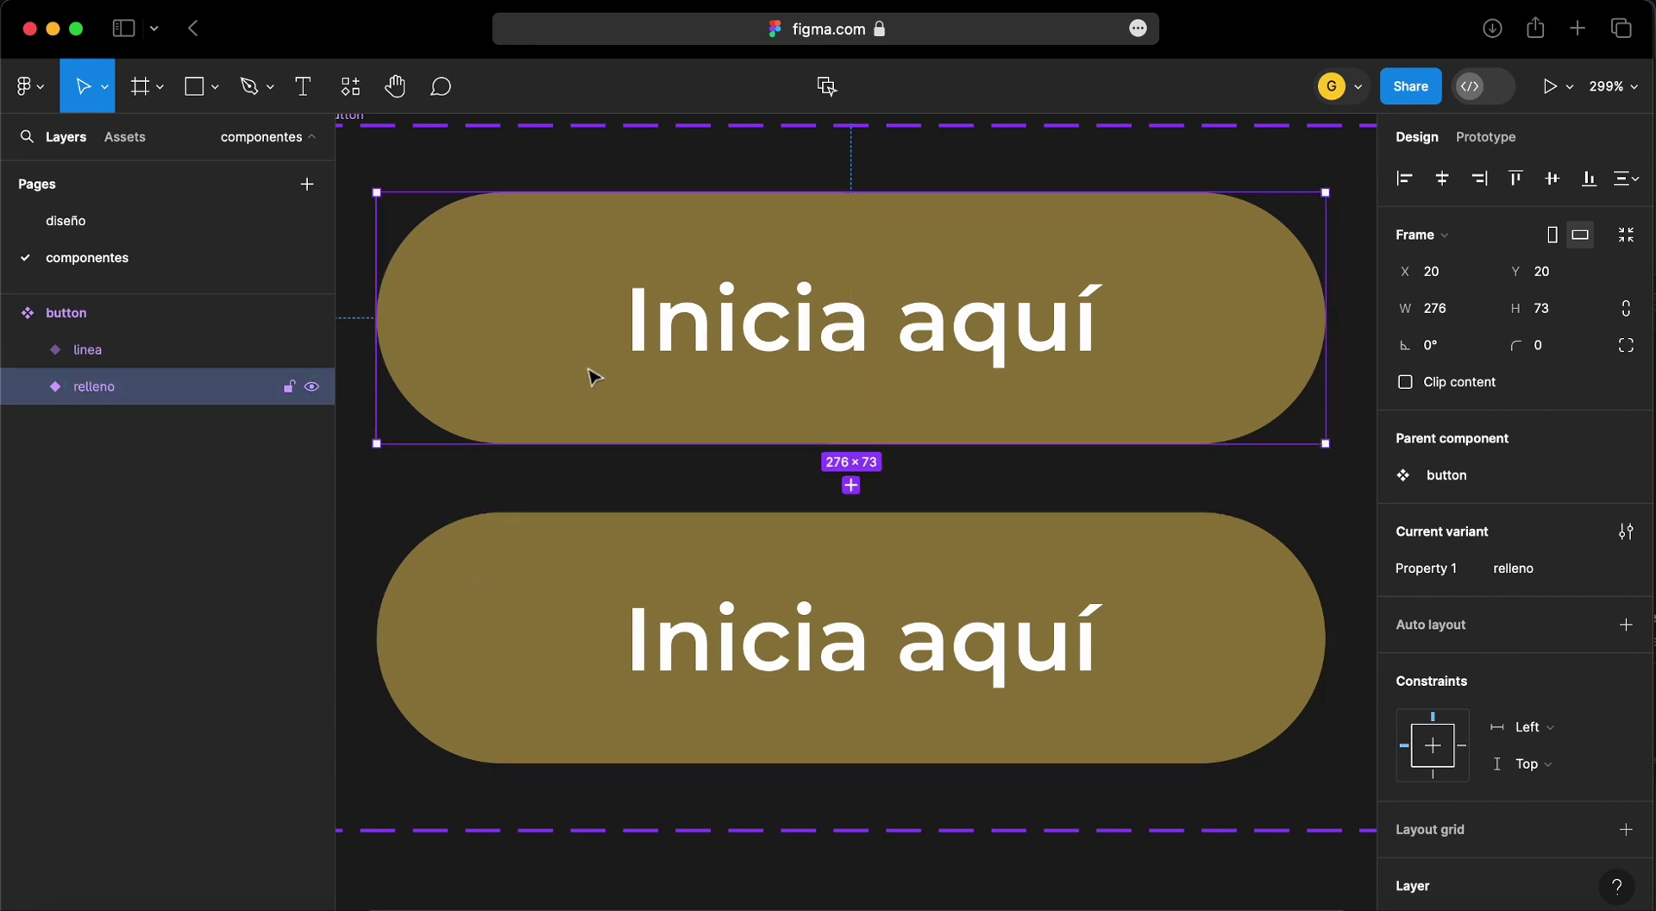
pyautogui.click(547, 584)
pyautogui.click(558, 344)
pyautogui.click(521, 591)
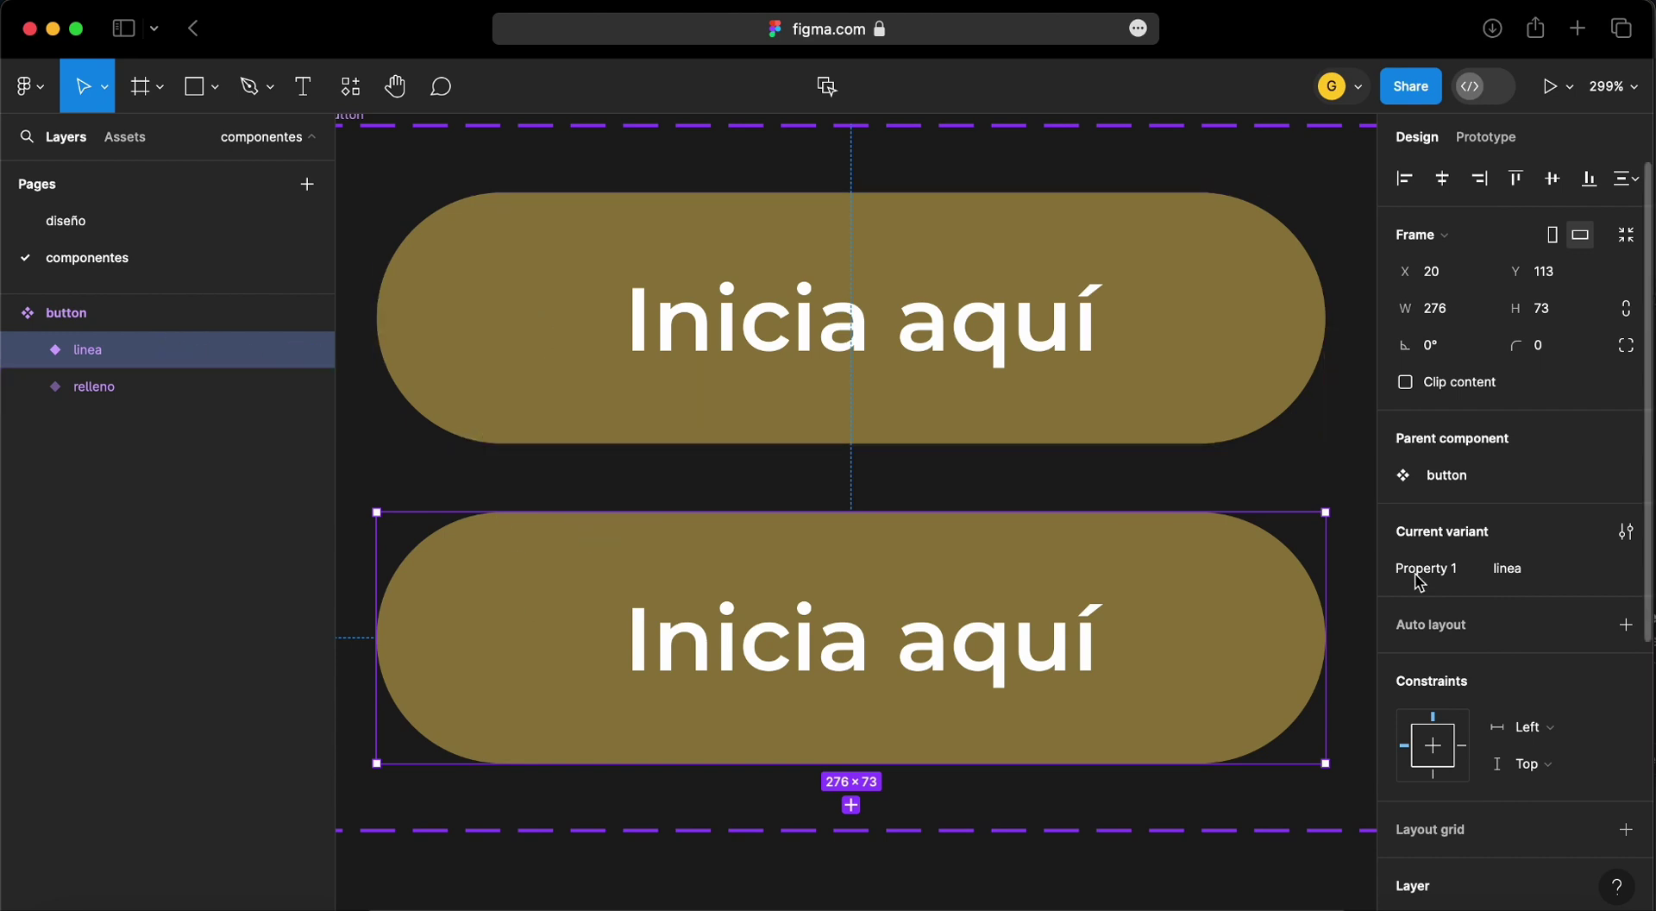
pyautogui.moveTo(169, 350)
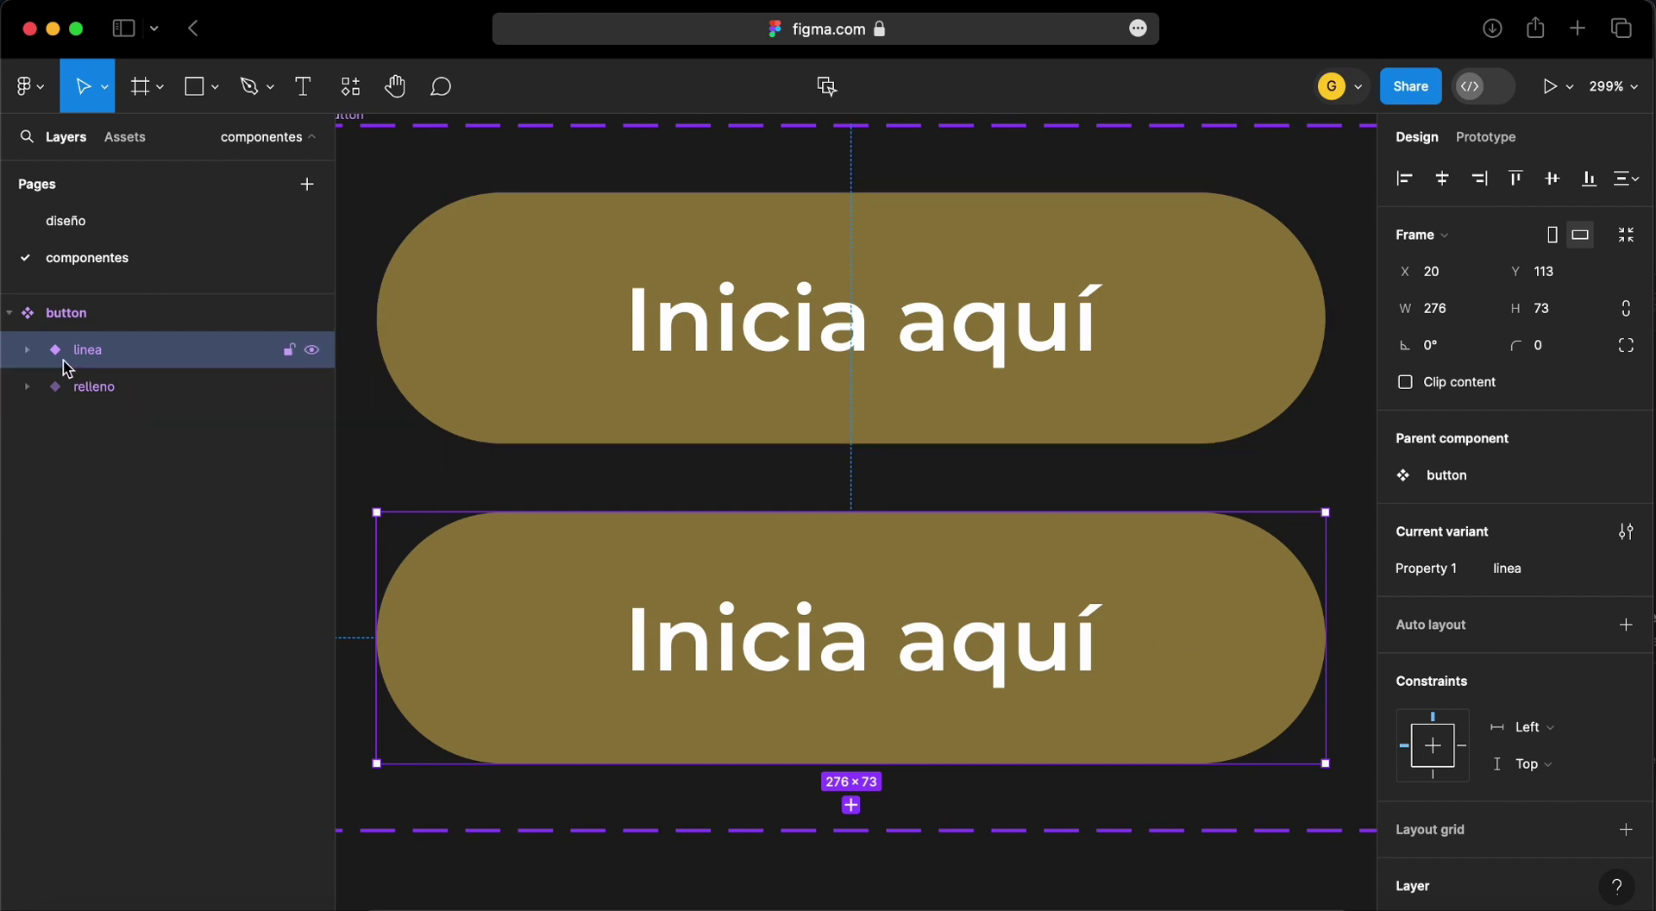
# Fill the linea variant's rounded rectangle with white
pyautogui.click(29, 350)
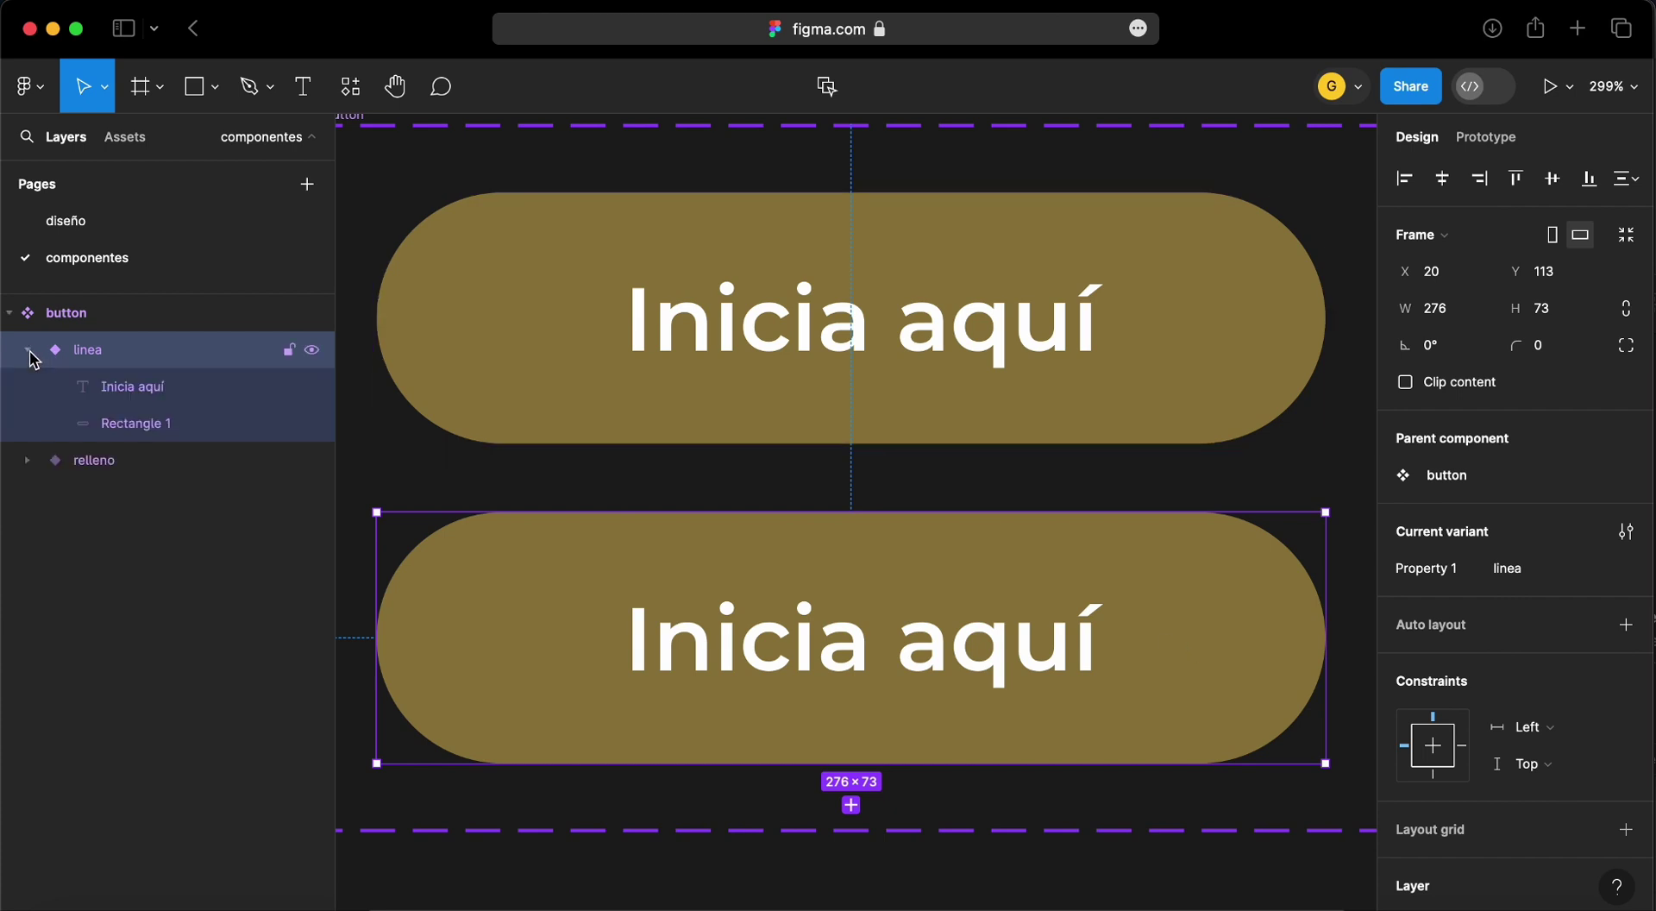
pyautogui.click(134, 423)
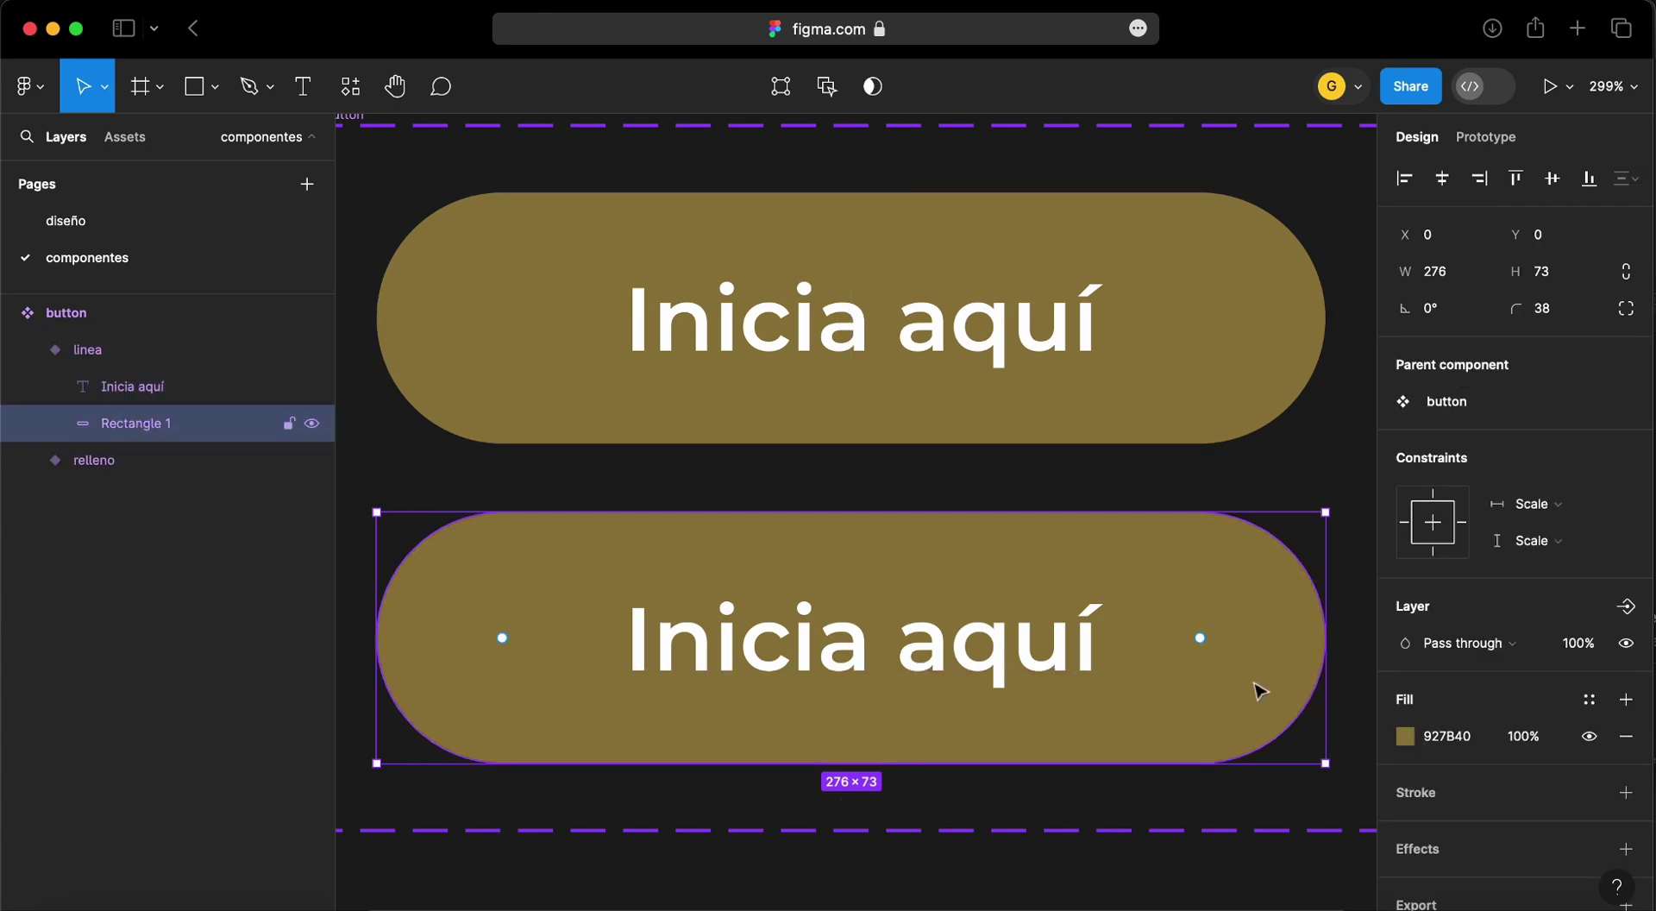
pyautogui.click(1411, 742)
pyautogui.click(1158, 802)
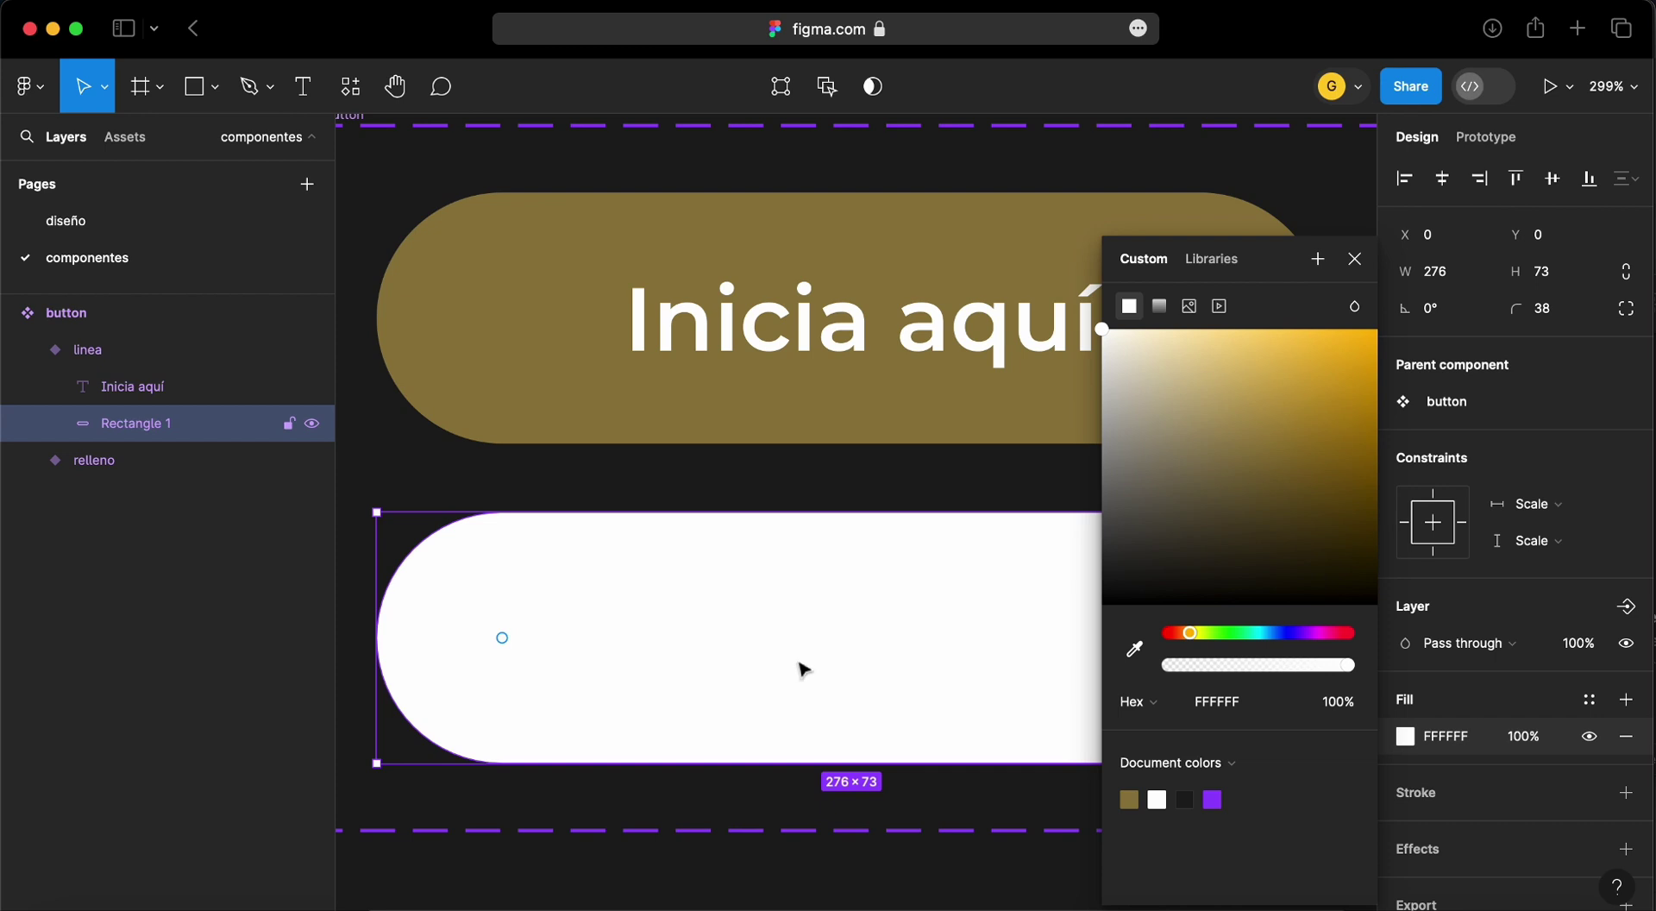
# Add a gold 927B40 border to the linea rectangle, settling on weight 8
pyautogui.click(1627, 793)
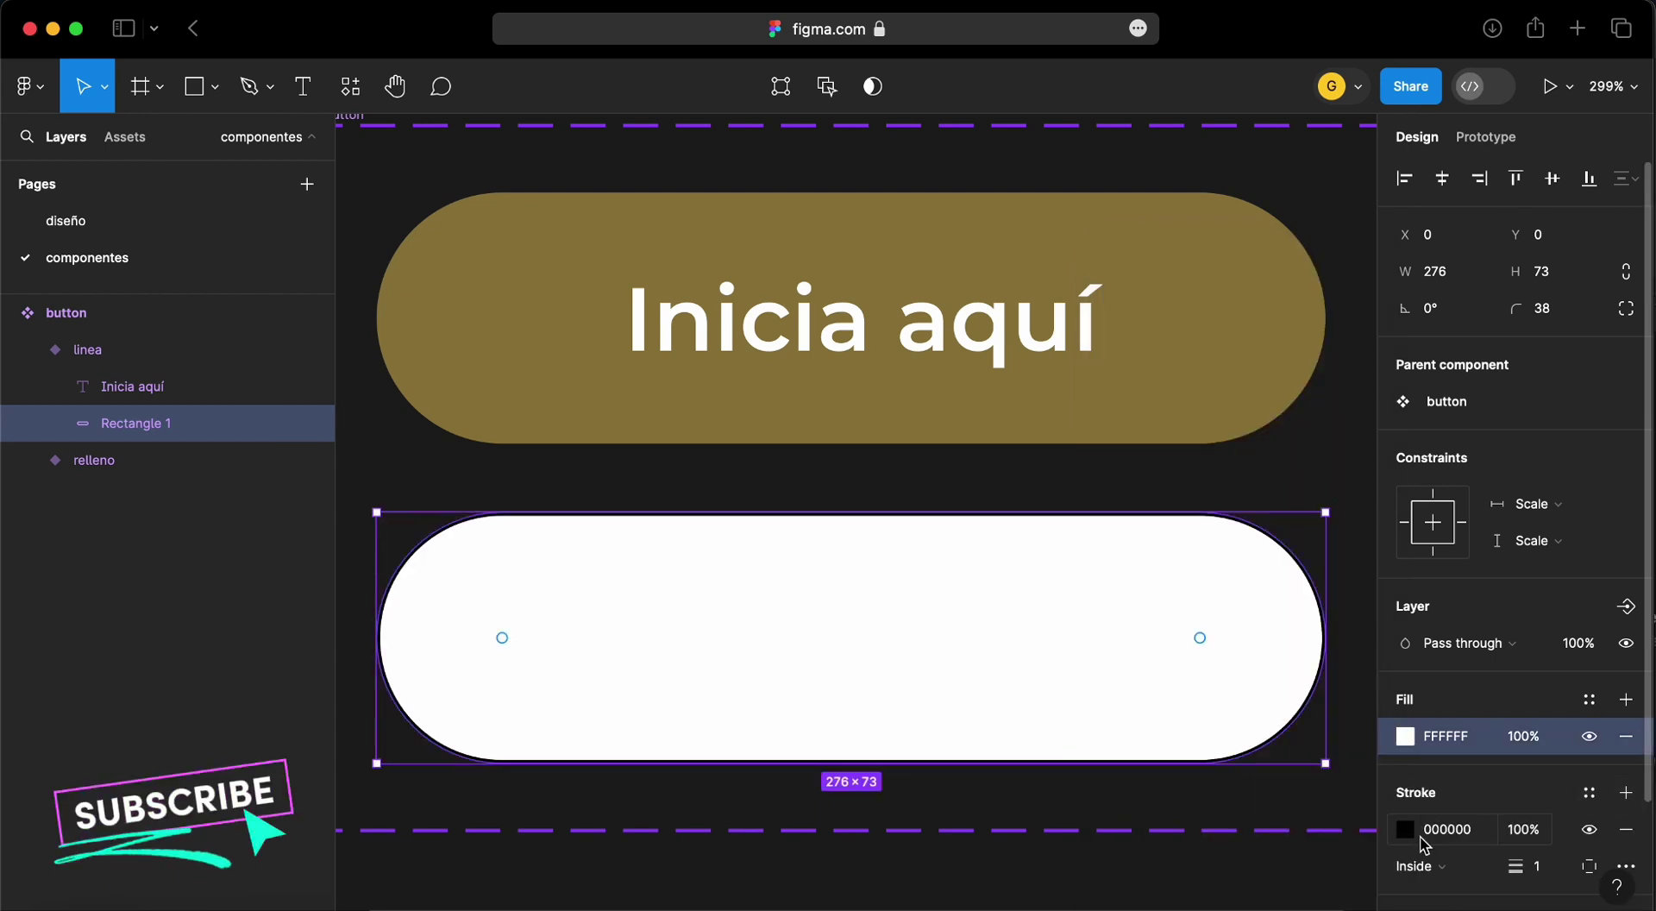
pyautogui.click(1405, 831)
pyautogui.click(1158, 800)
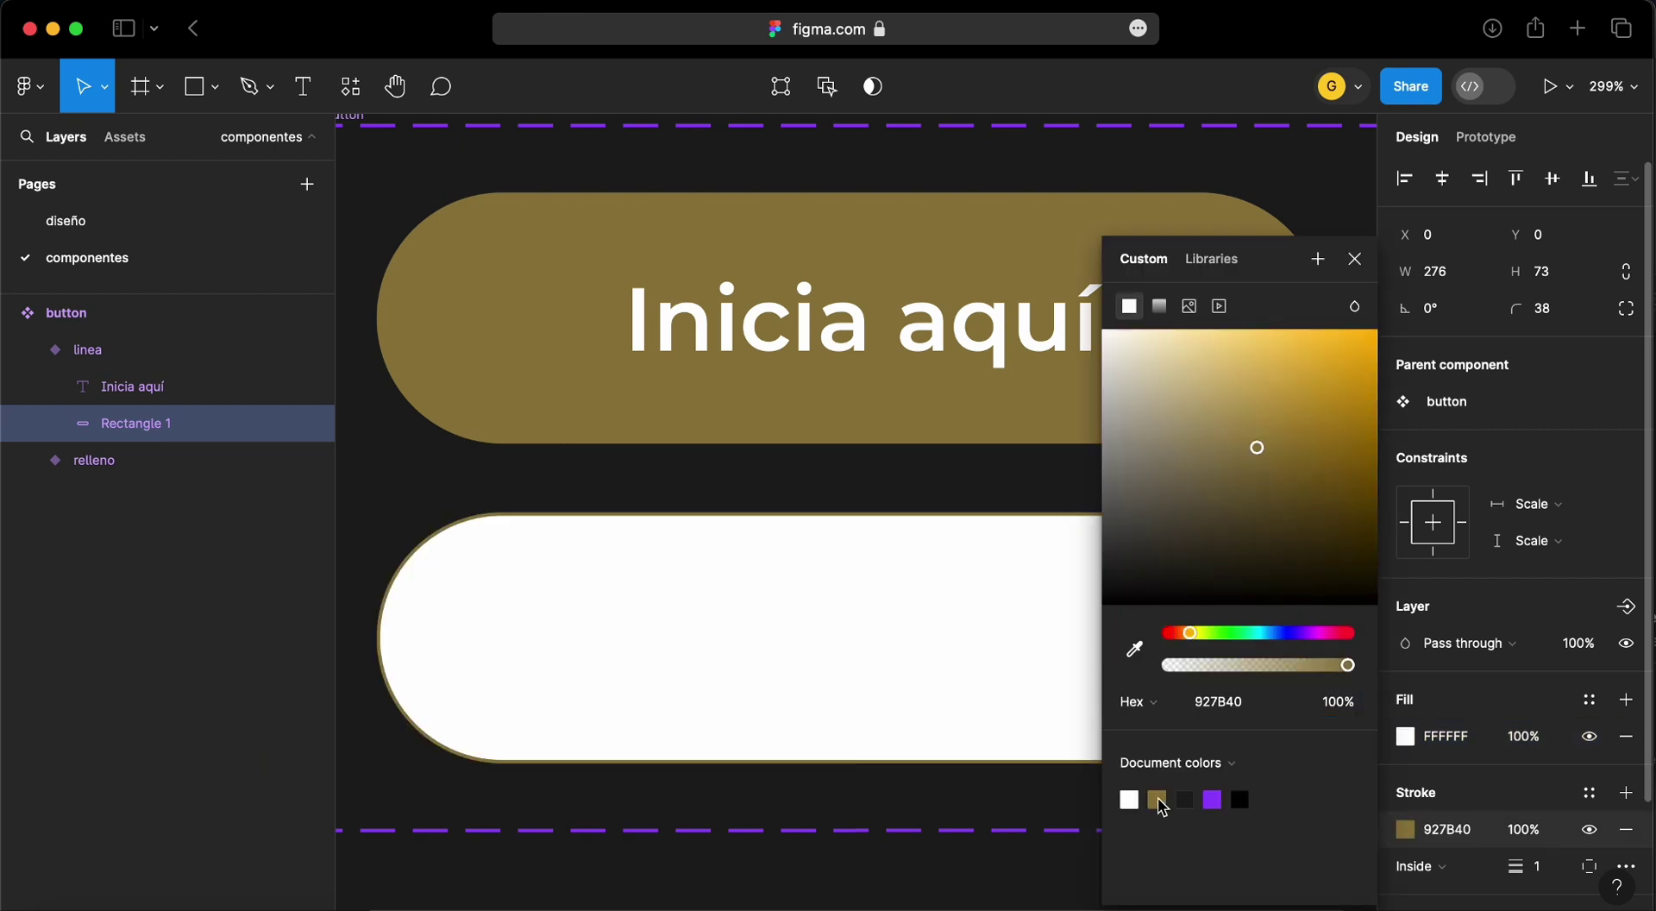
pyautogui.click(1540, 874)
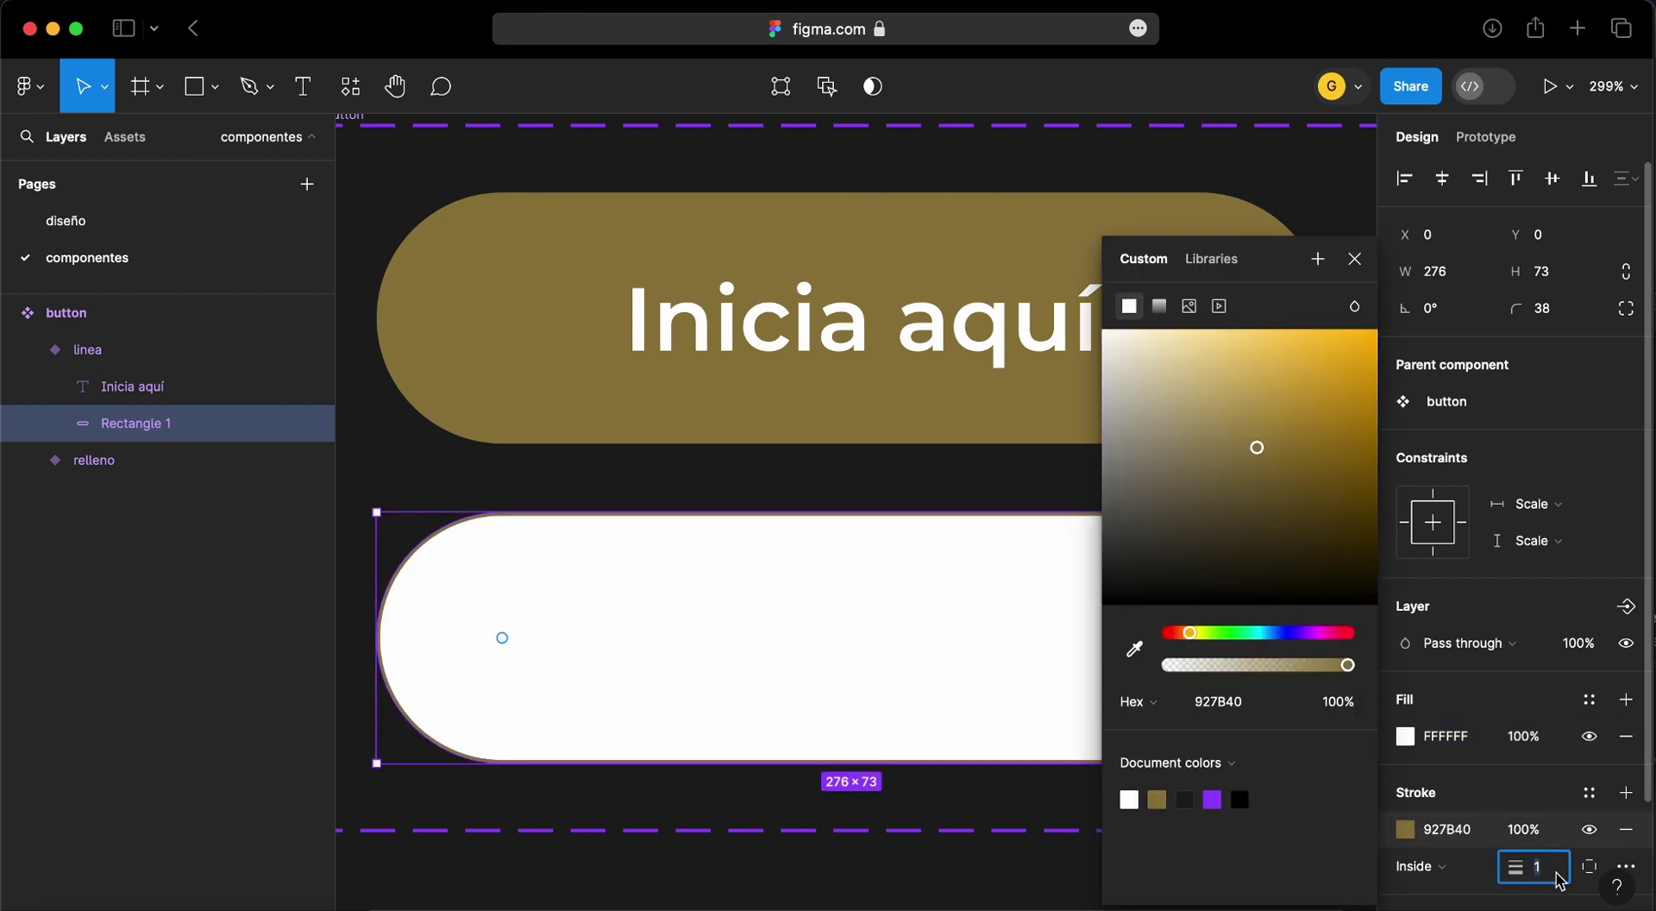
pyautogui.write('0')
pyautogui.press('Return')
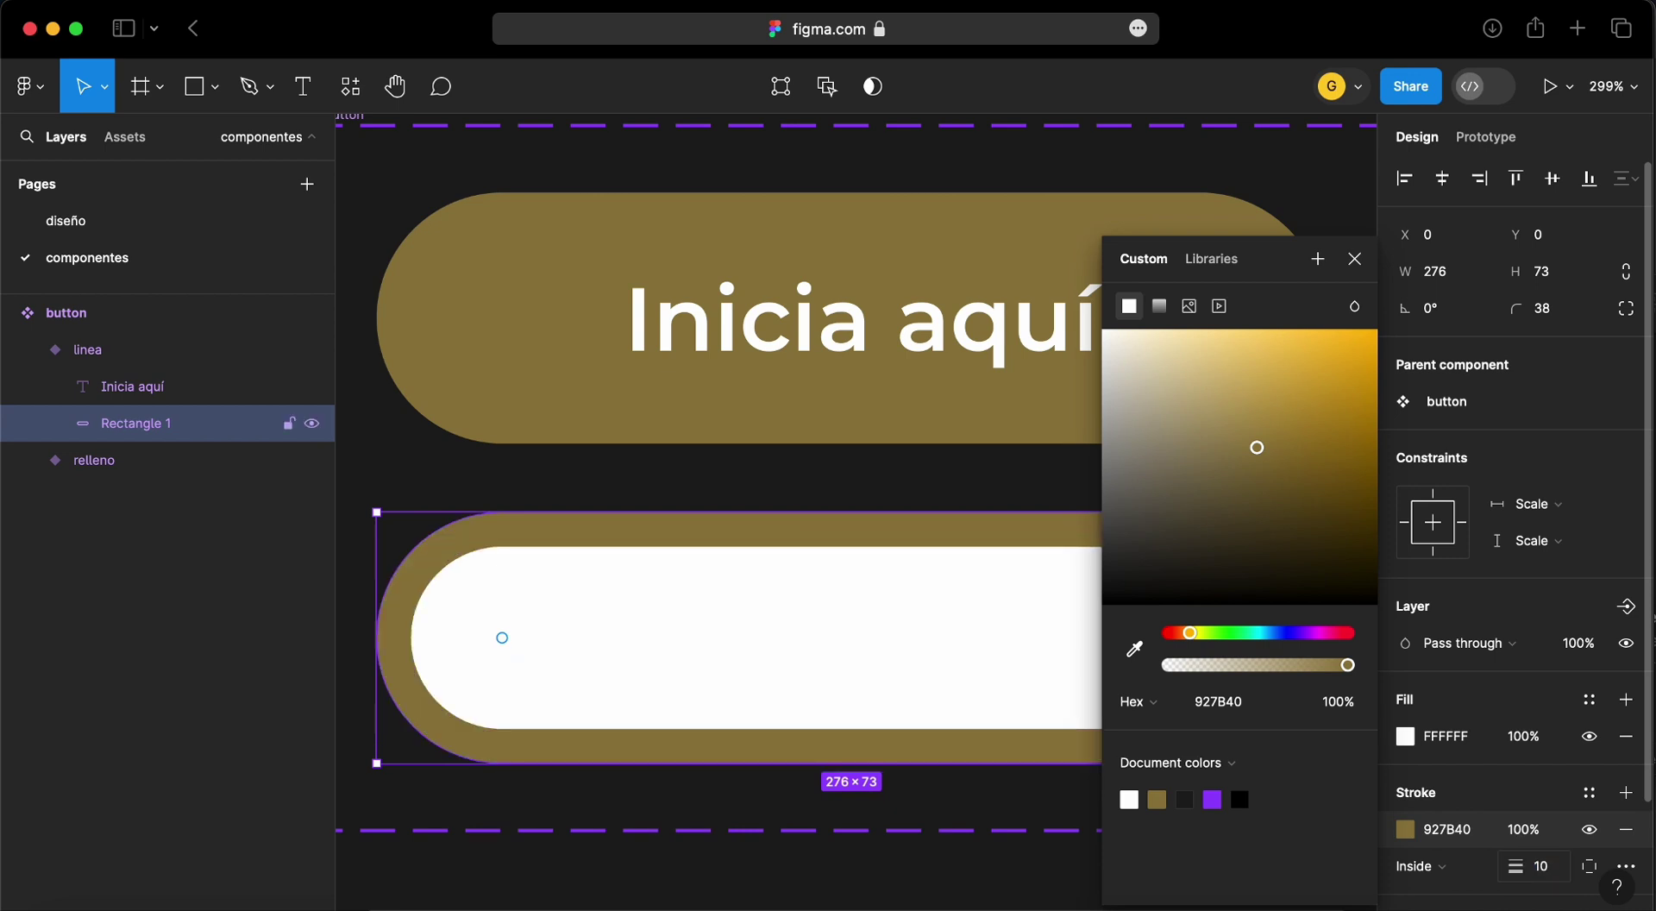
pyautogui.click(1554, 864)
pyautogui.write('8')
pyautogui.press('Return')
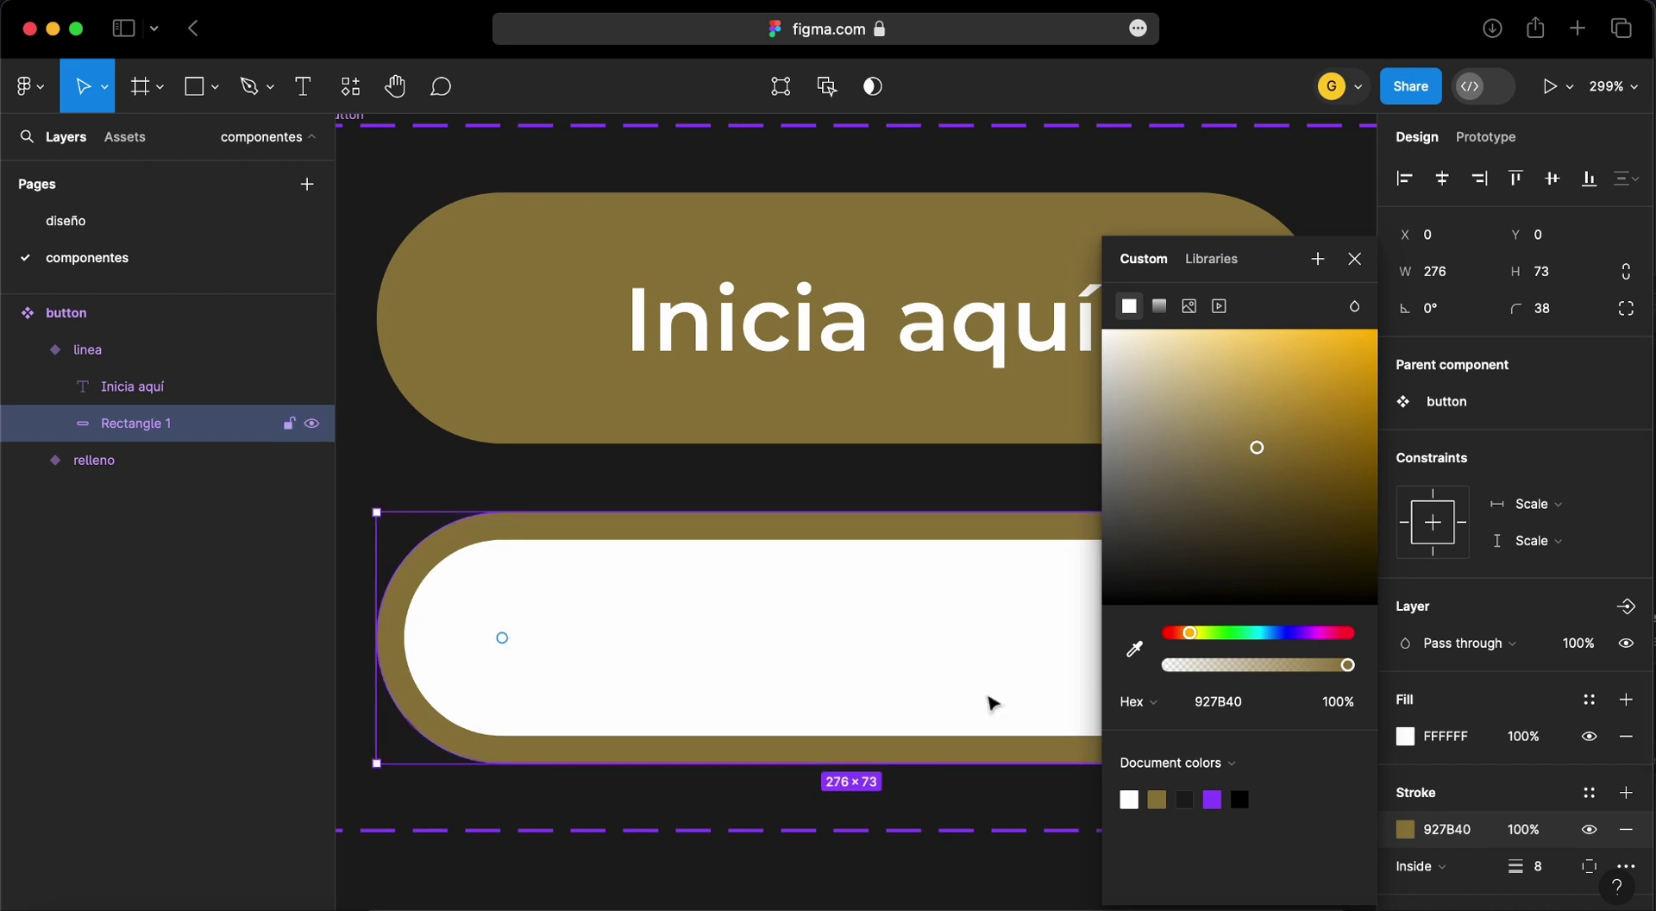
pyautogui.click(952, 481)
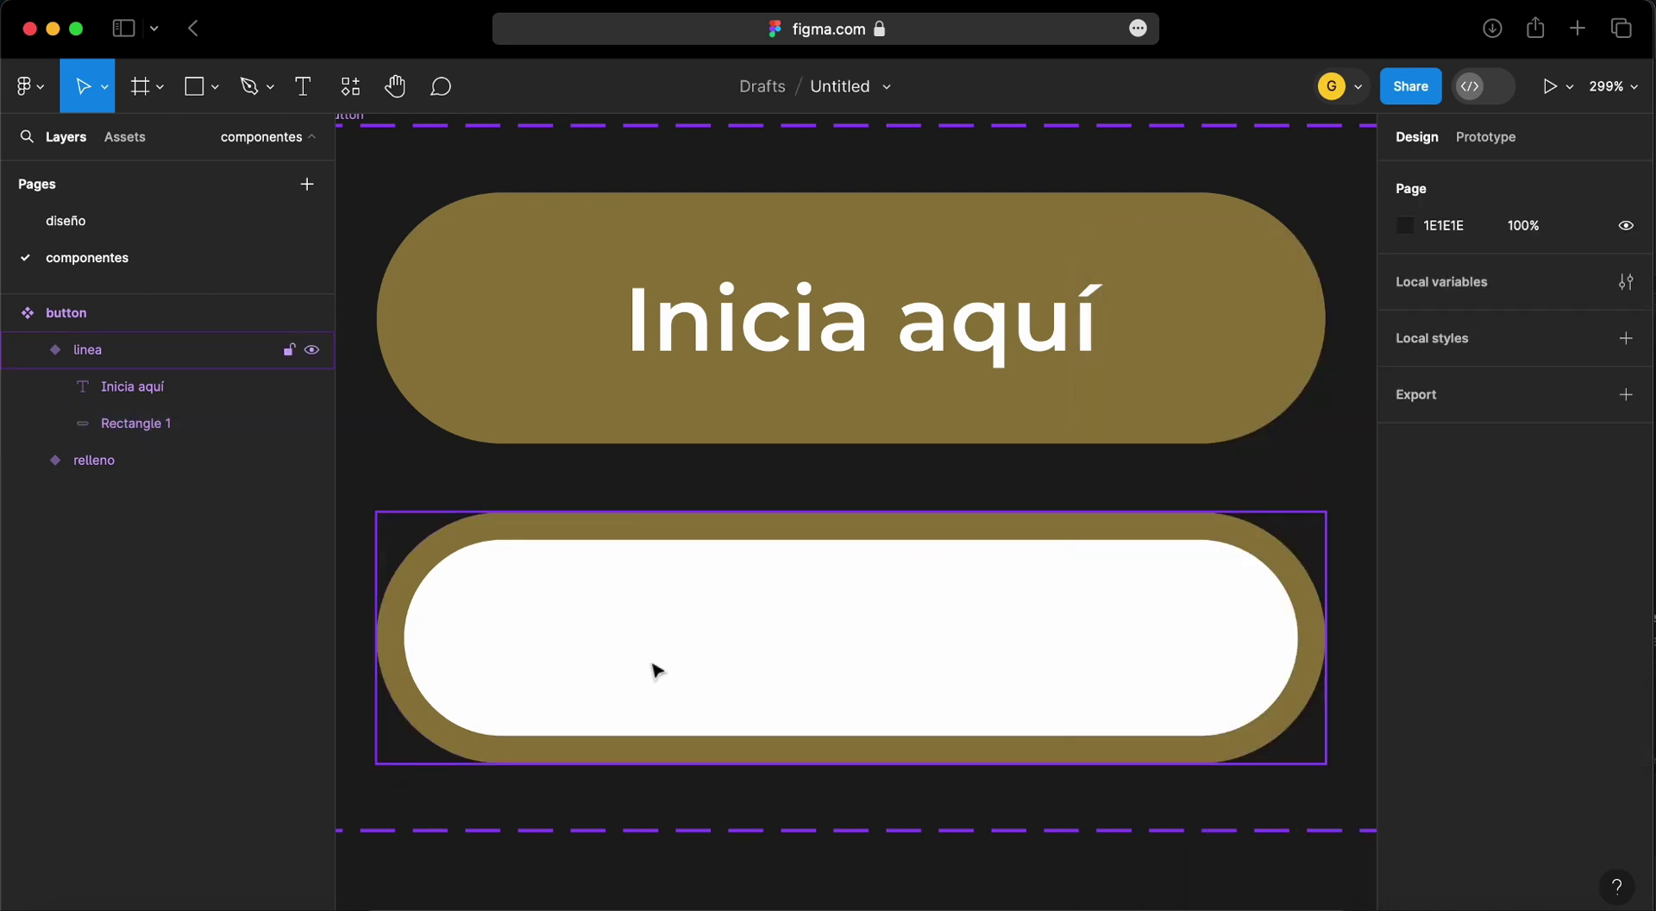
pyautogui.click(138, 399)
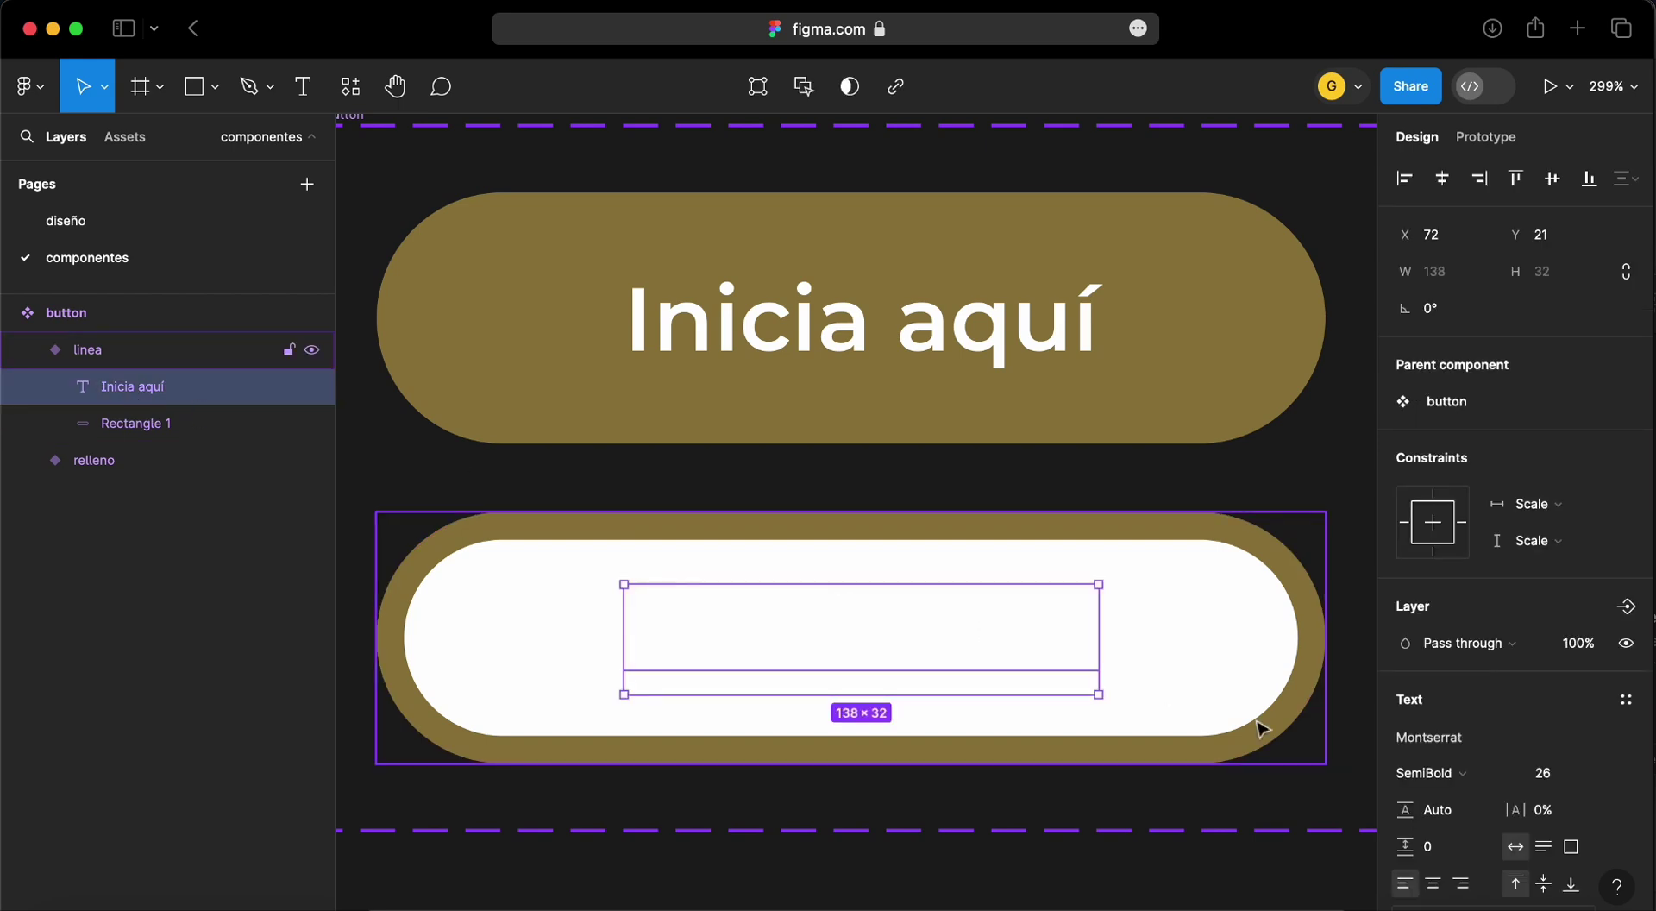
pyautogui.scroll(-5, 1429, 768)
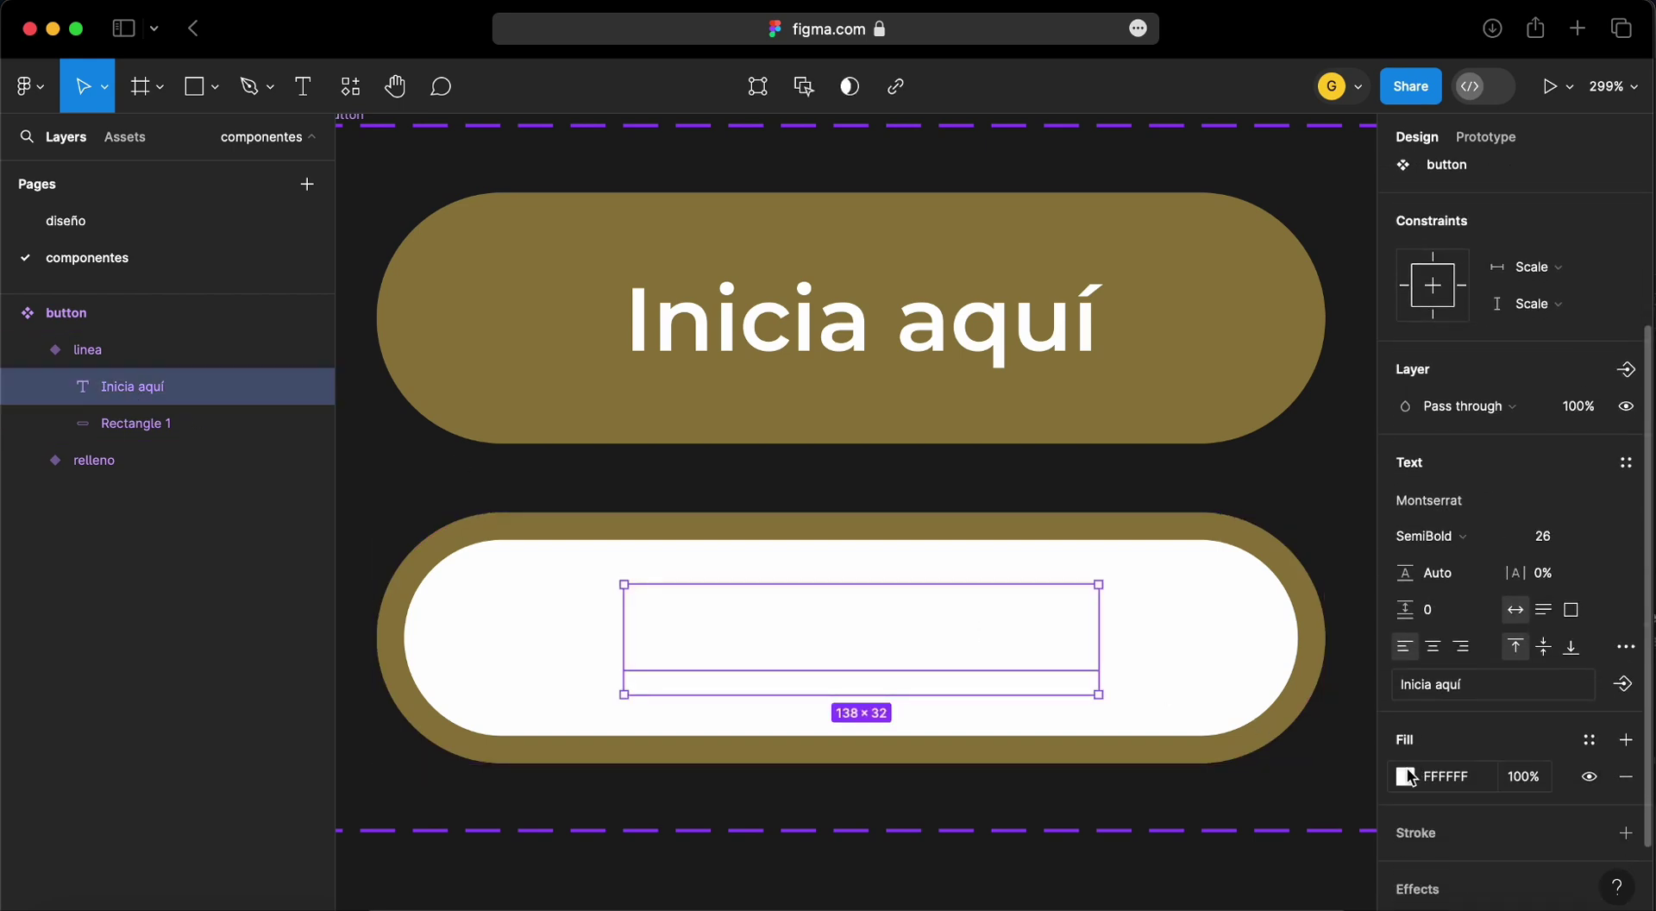
# Color the linea label text gold 927B40 and return to the diseño page
pyautogui.click(1405, 782)
pyautogui.click(1130, 799)
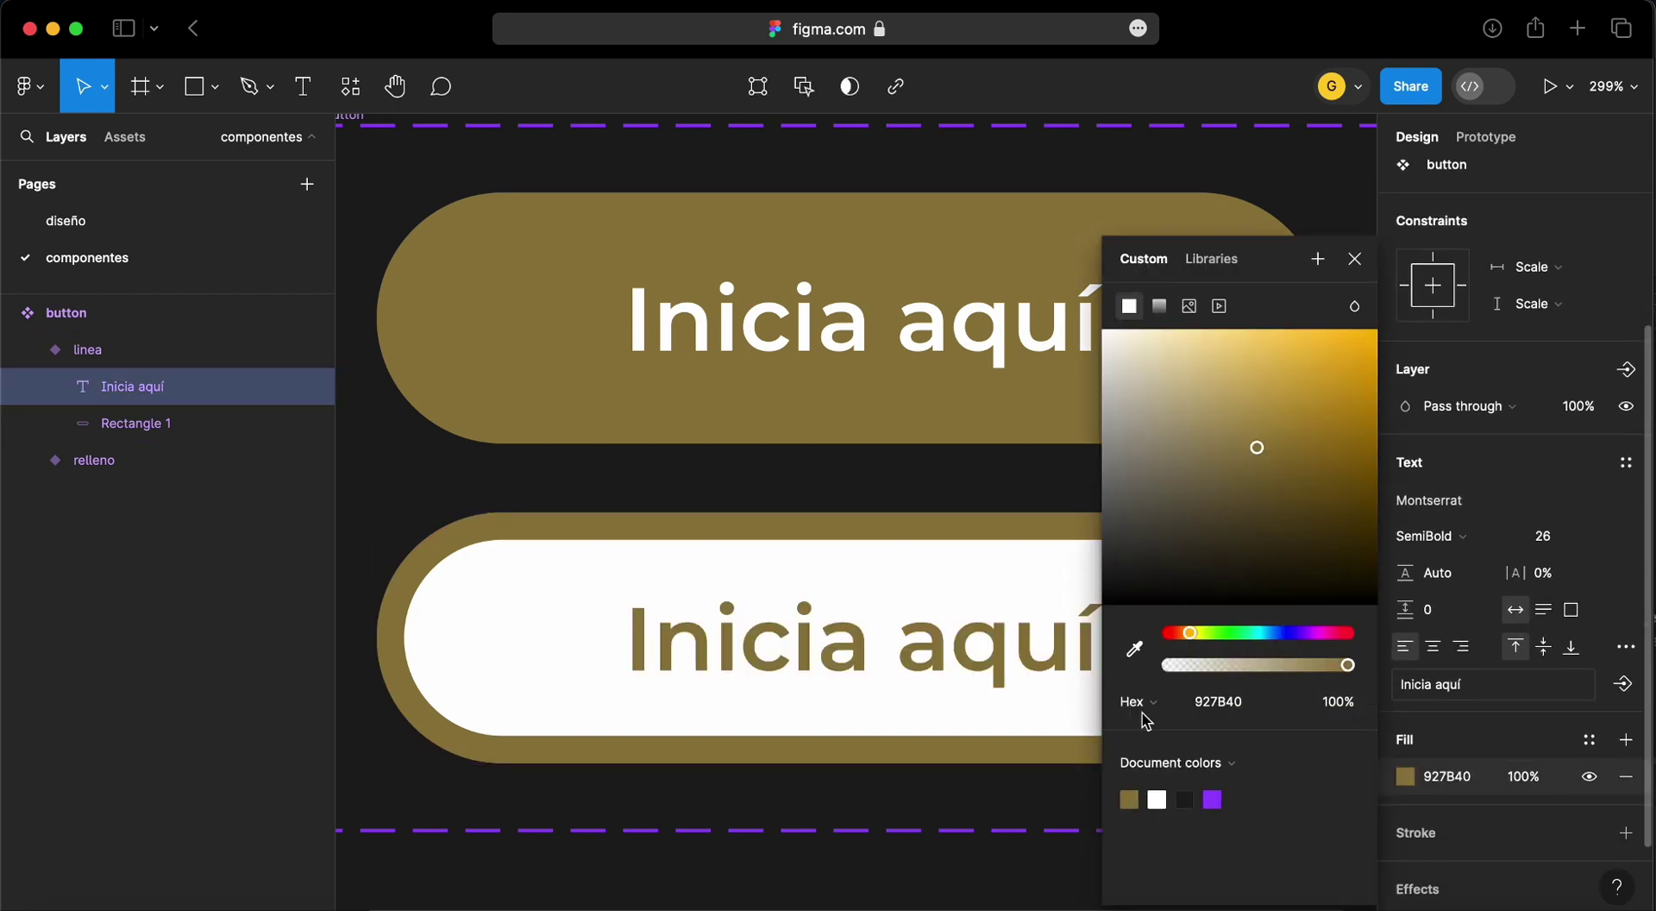
pyautogui.click(912, 492)
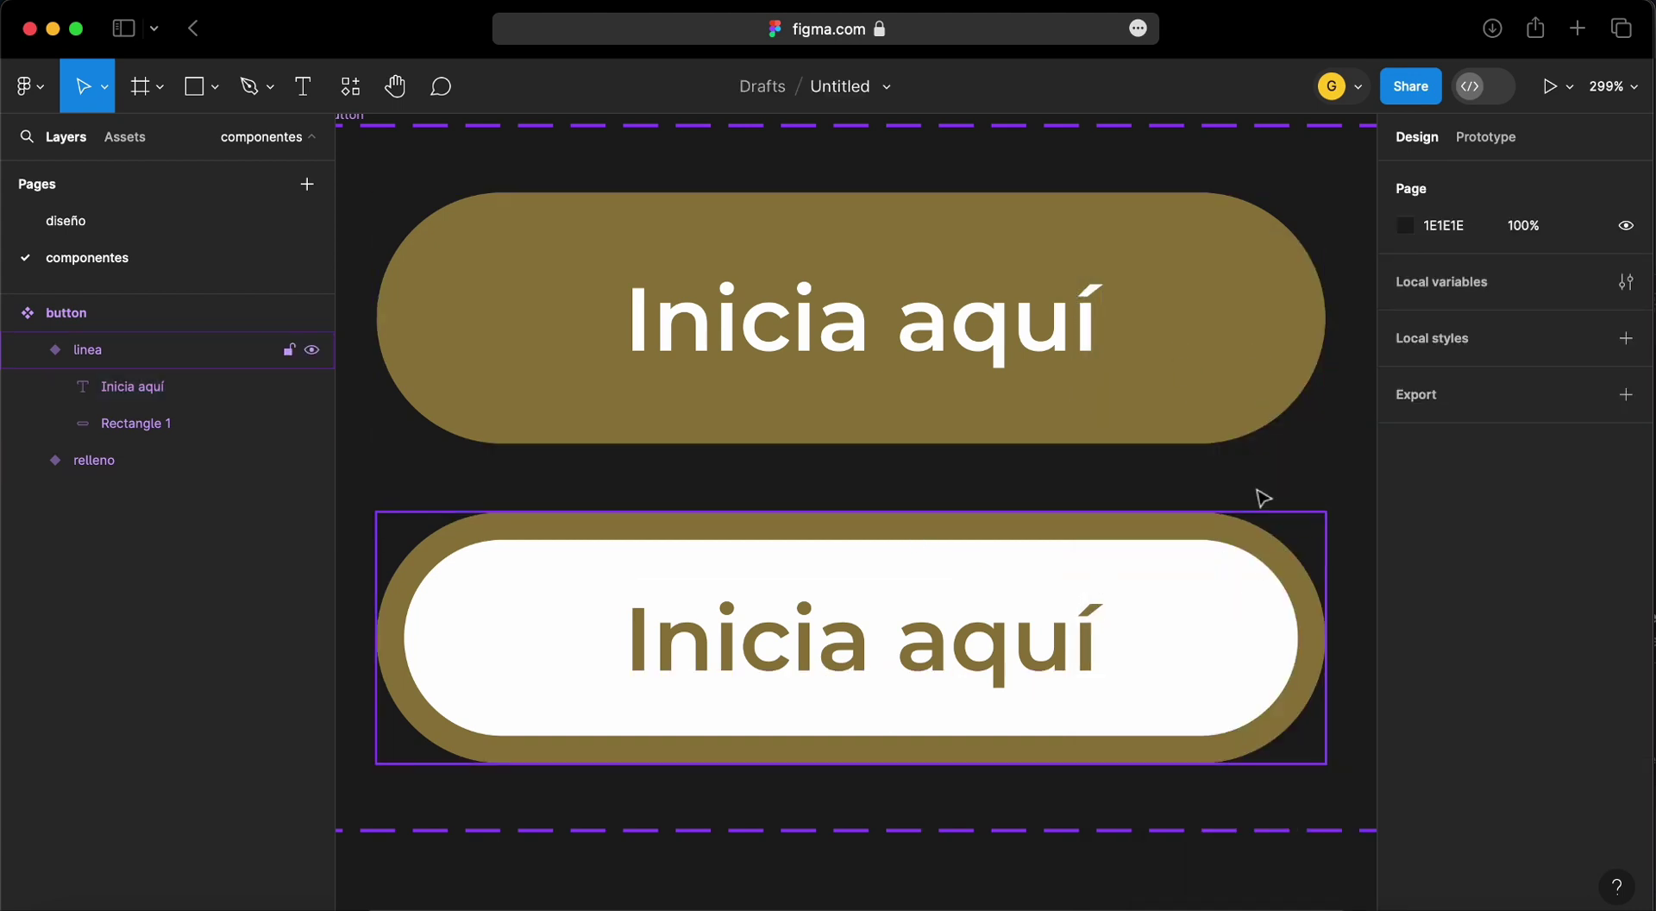
pyautogui.press('pageup')
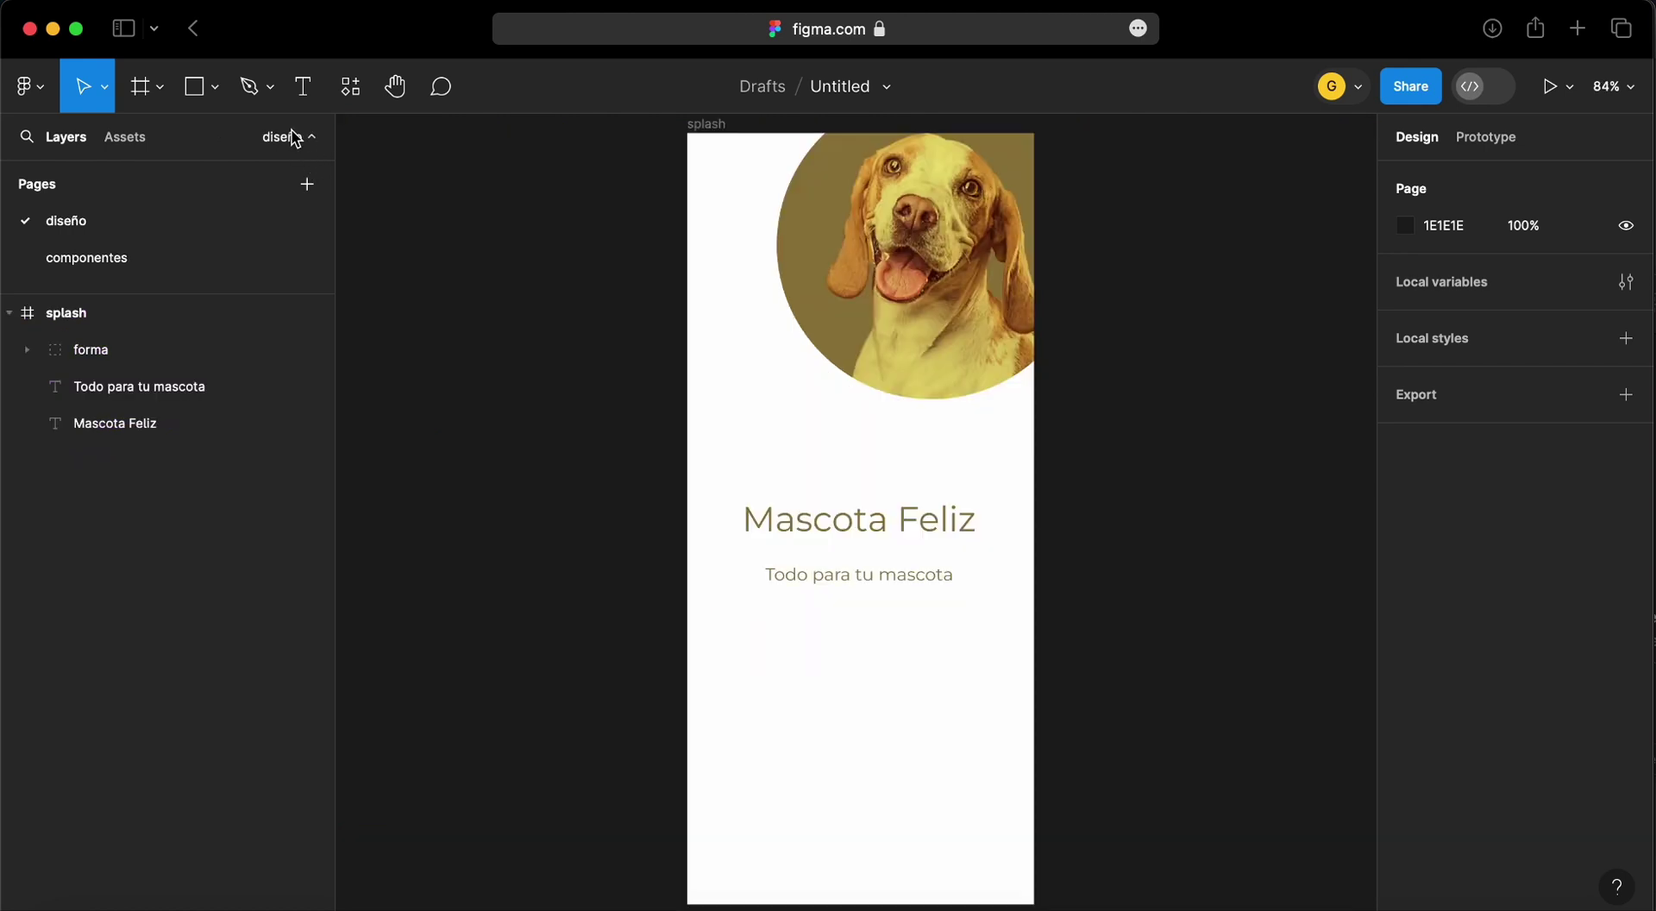
# Drag the button component from Assets below the splash tagline, keeping the relleno variant
pyautogui.click(136, 137)
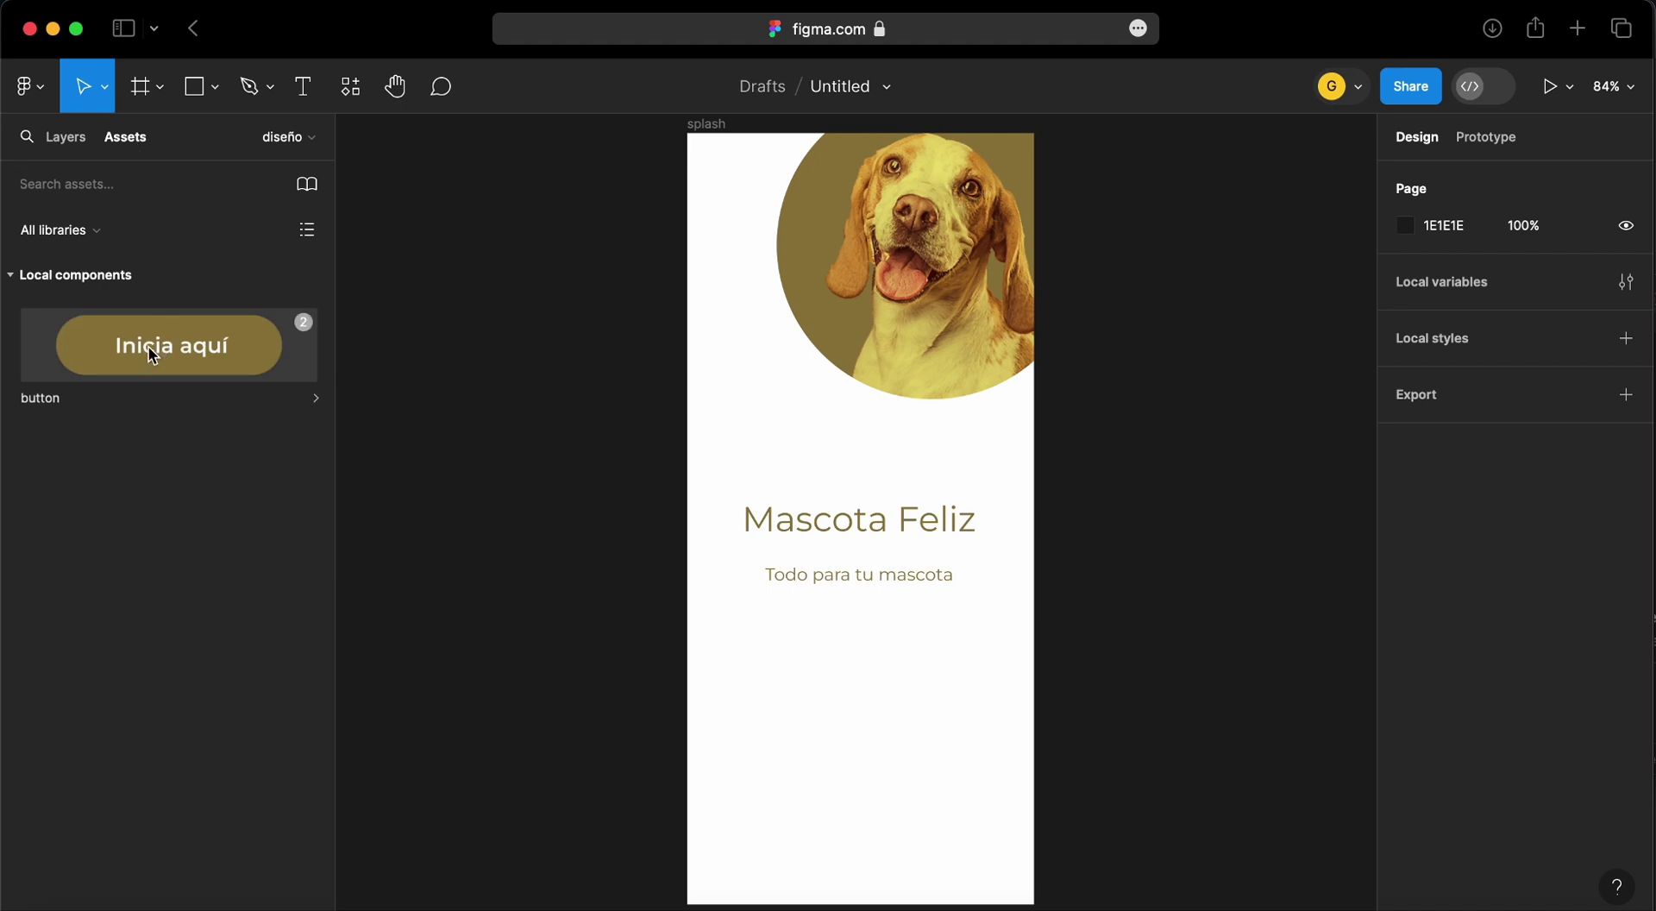
pyautogui.moveTo(153, 355); pyautogui.dragTo(865, 743)
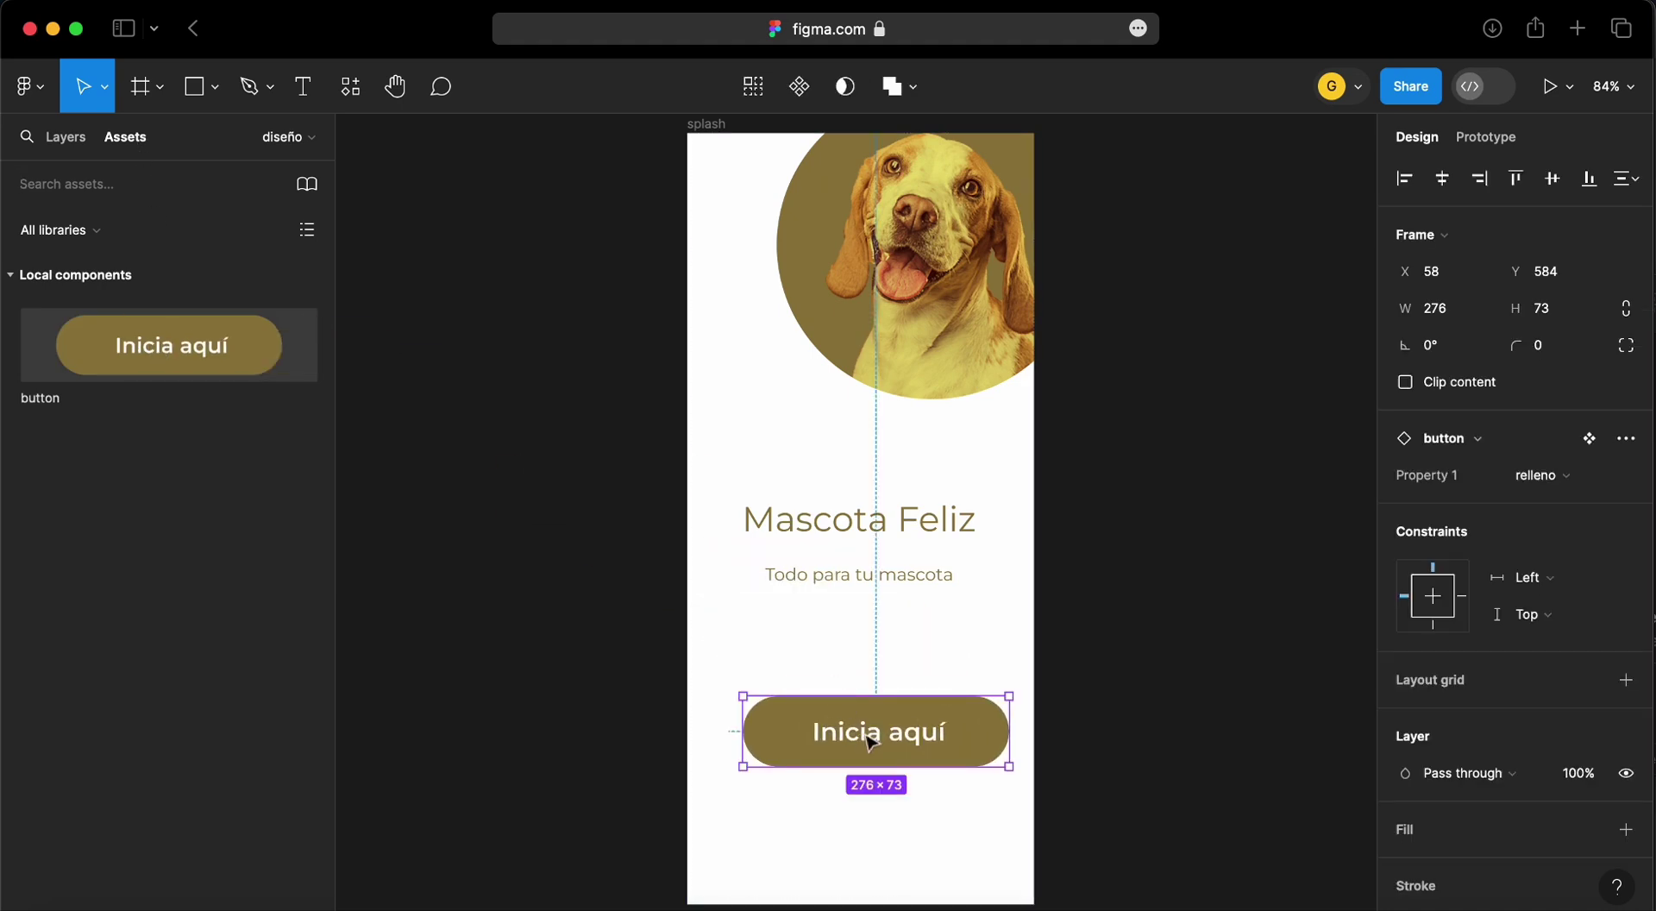
pyautogui.moveTo(867, 740); pyautogui.dragTo(855, 742)
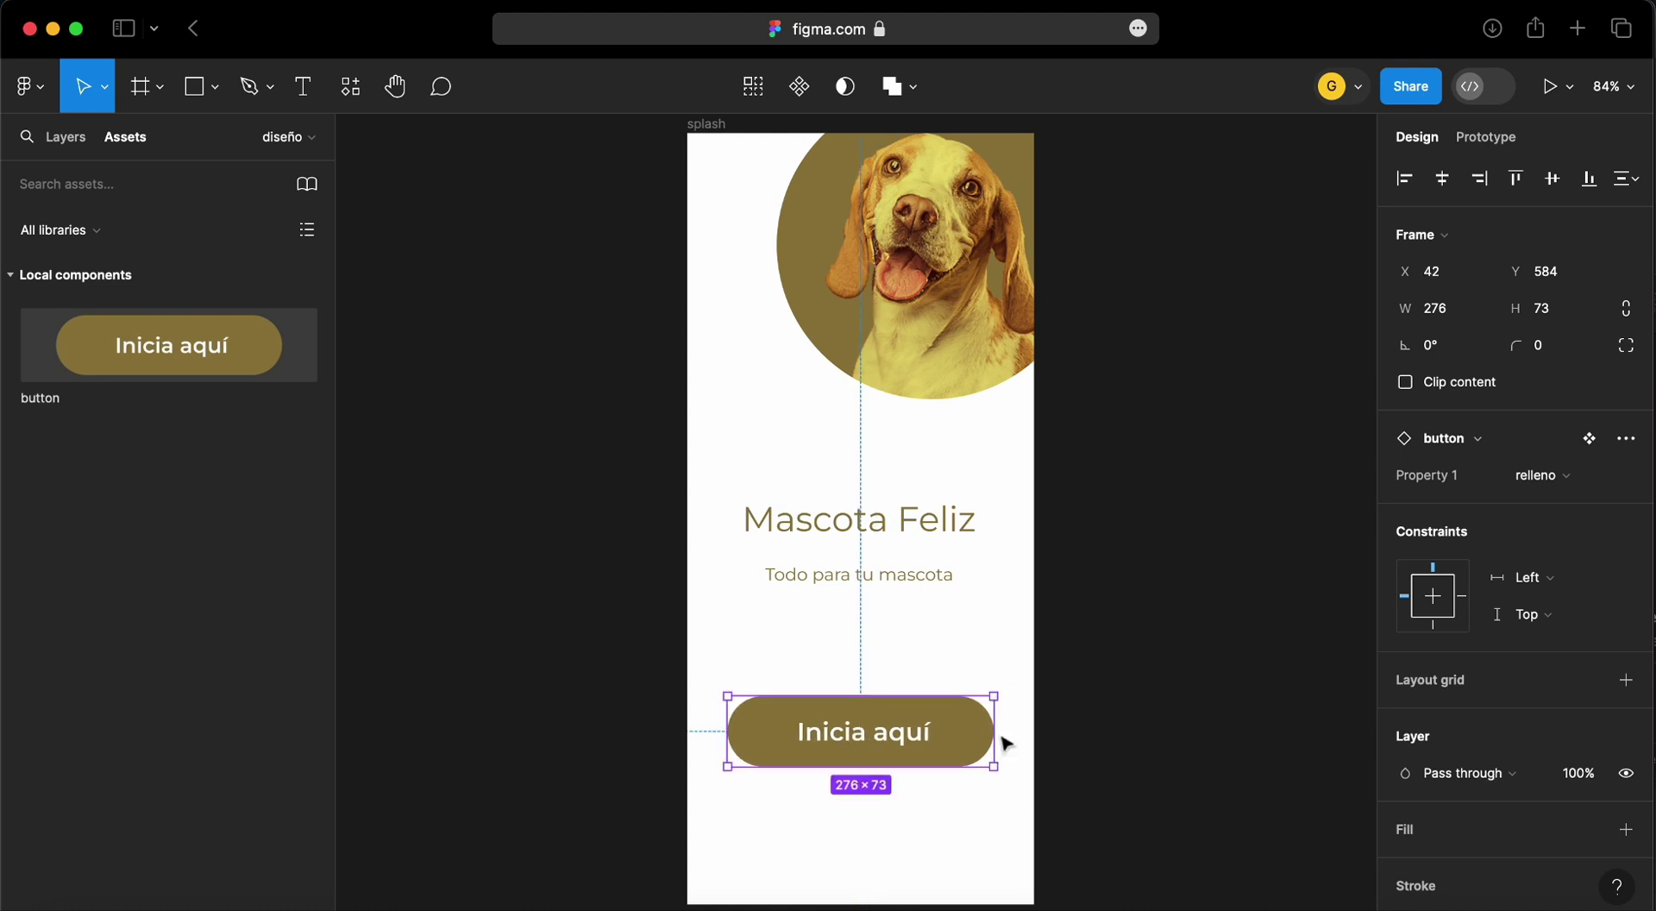
pyautogui.click(1595, 485)
pyautogui.click(1544, 497)
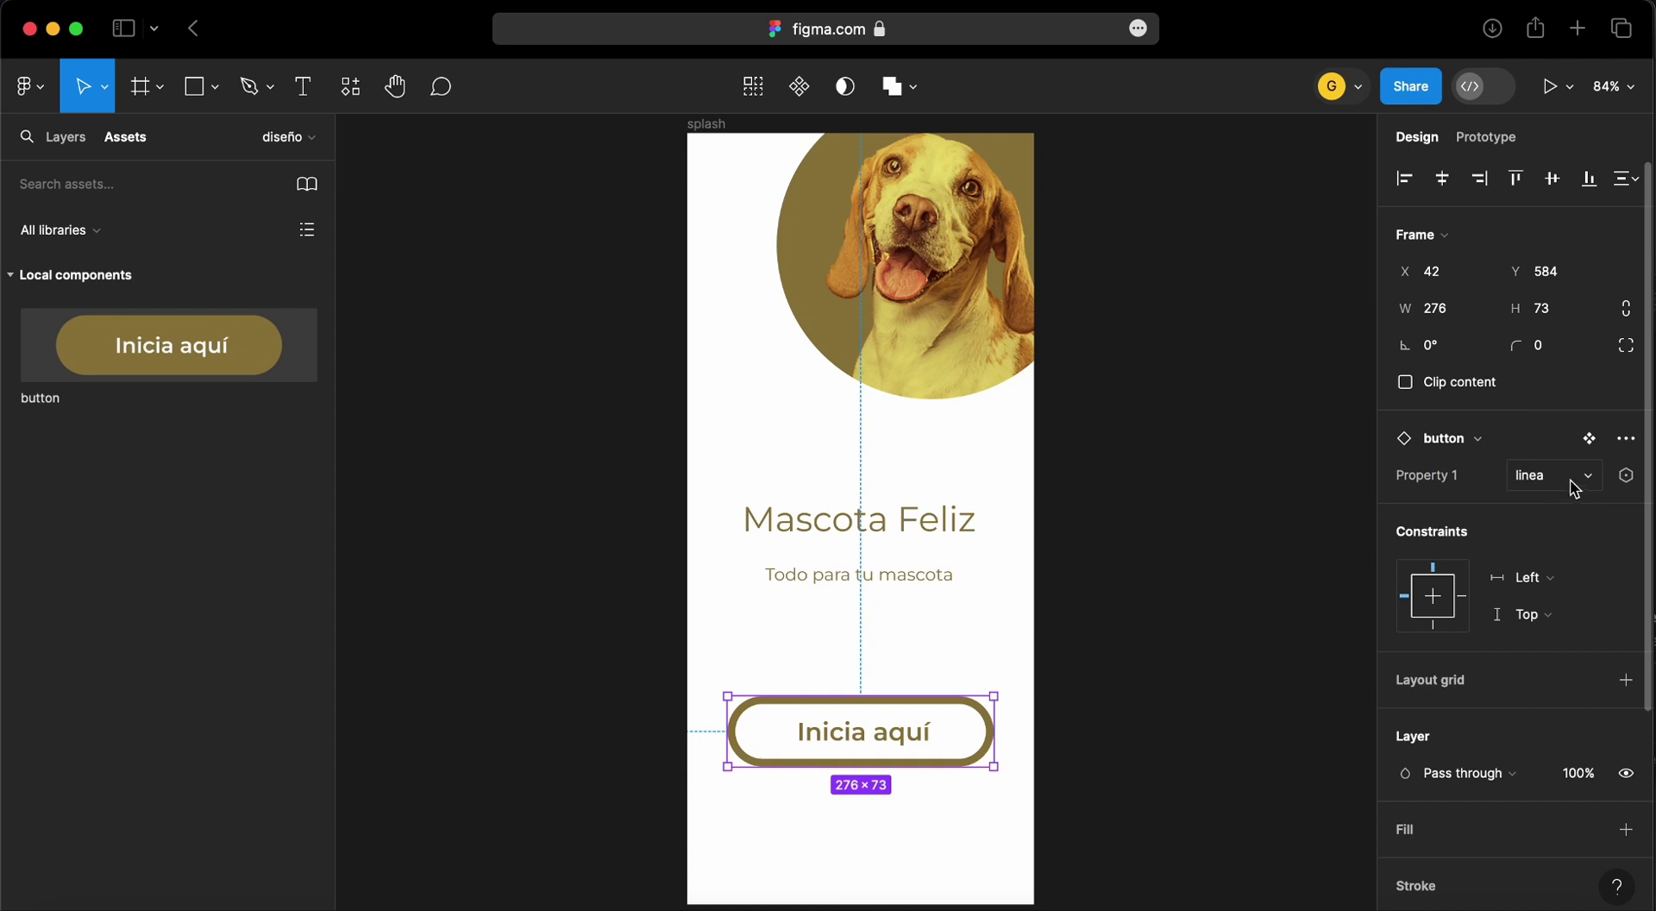
pyautogui.click(1576, 489)
pyautogui.click(1554, 449)
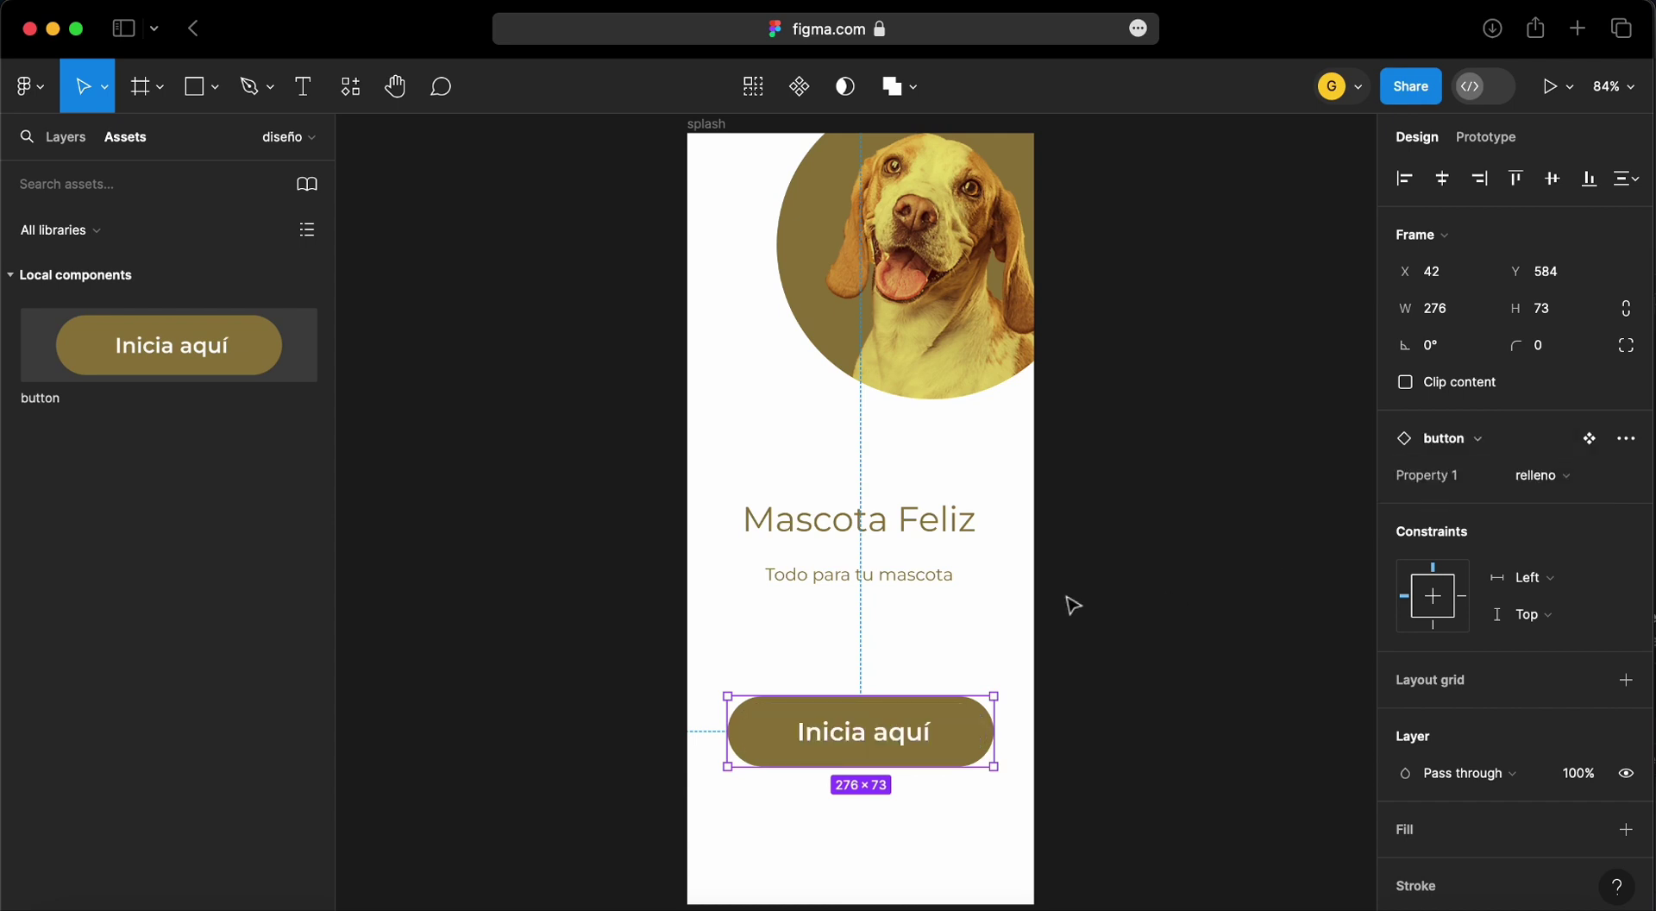
pyautogui.click(1014, 607)
pyautogui.hotkey('alt', '1')
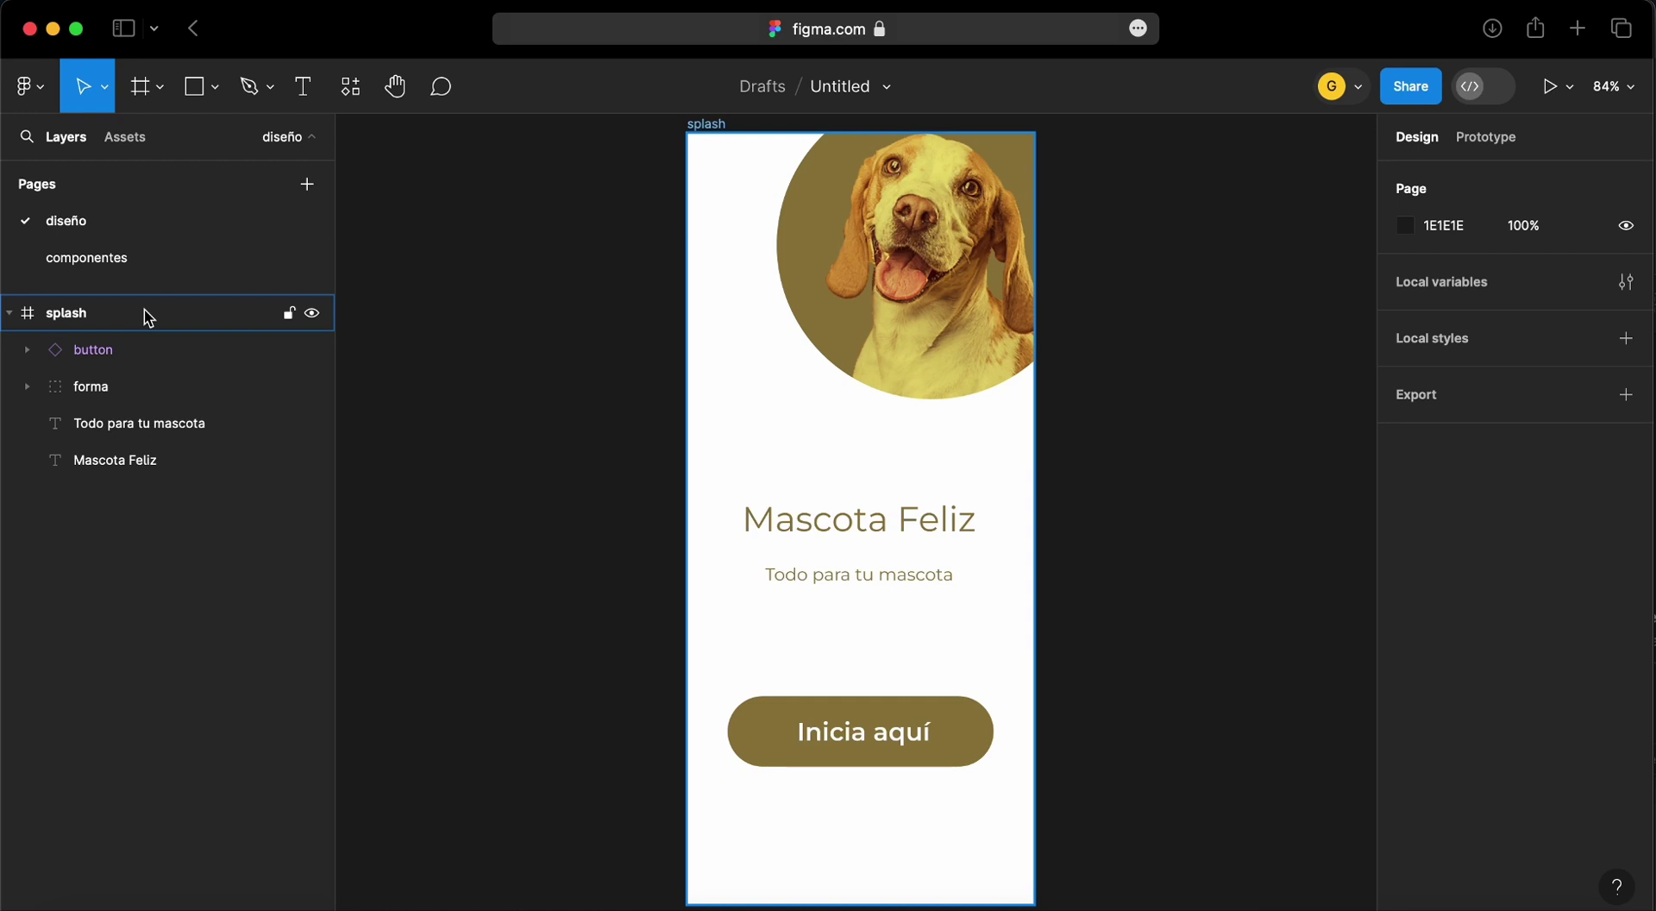
# Move the splash frame left and duplicate it as a copy named 'login'
pyautogui.click(148, 318)
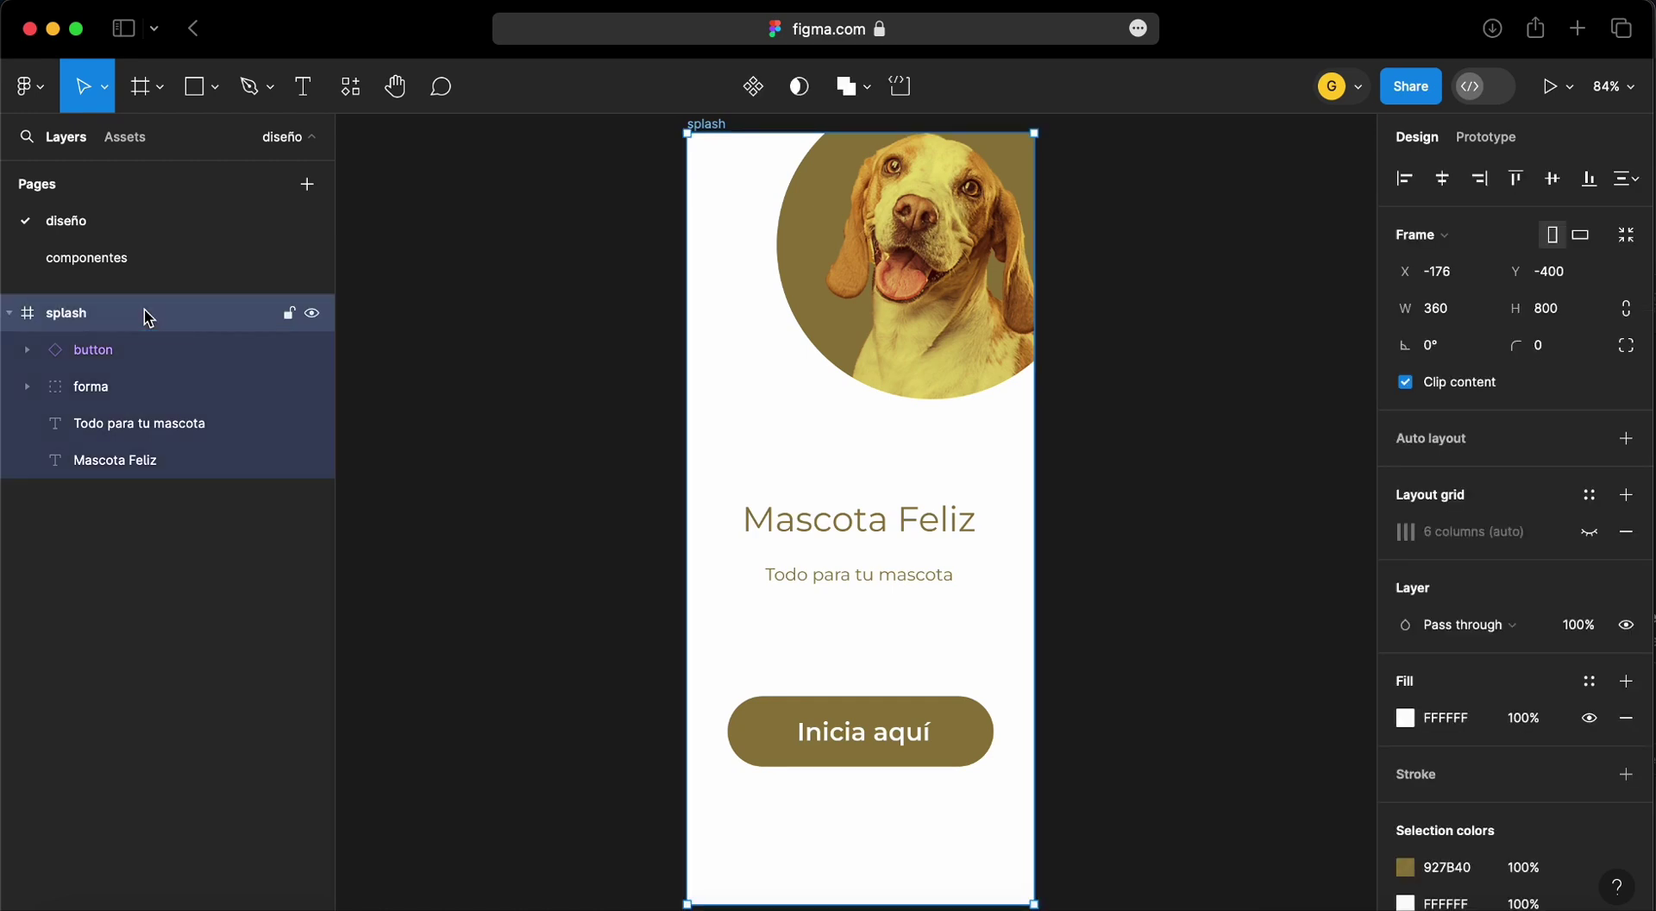
pyautogui.moveTo(954, 469); pyautogui.dragTo(661, 474)
pyautogui.click(1018, 493)
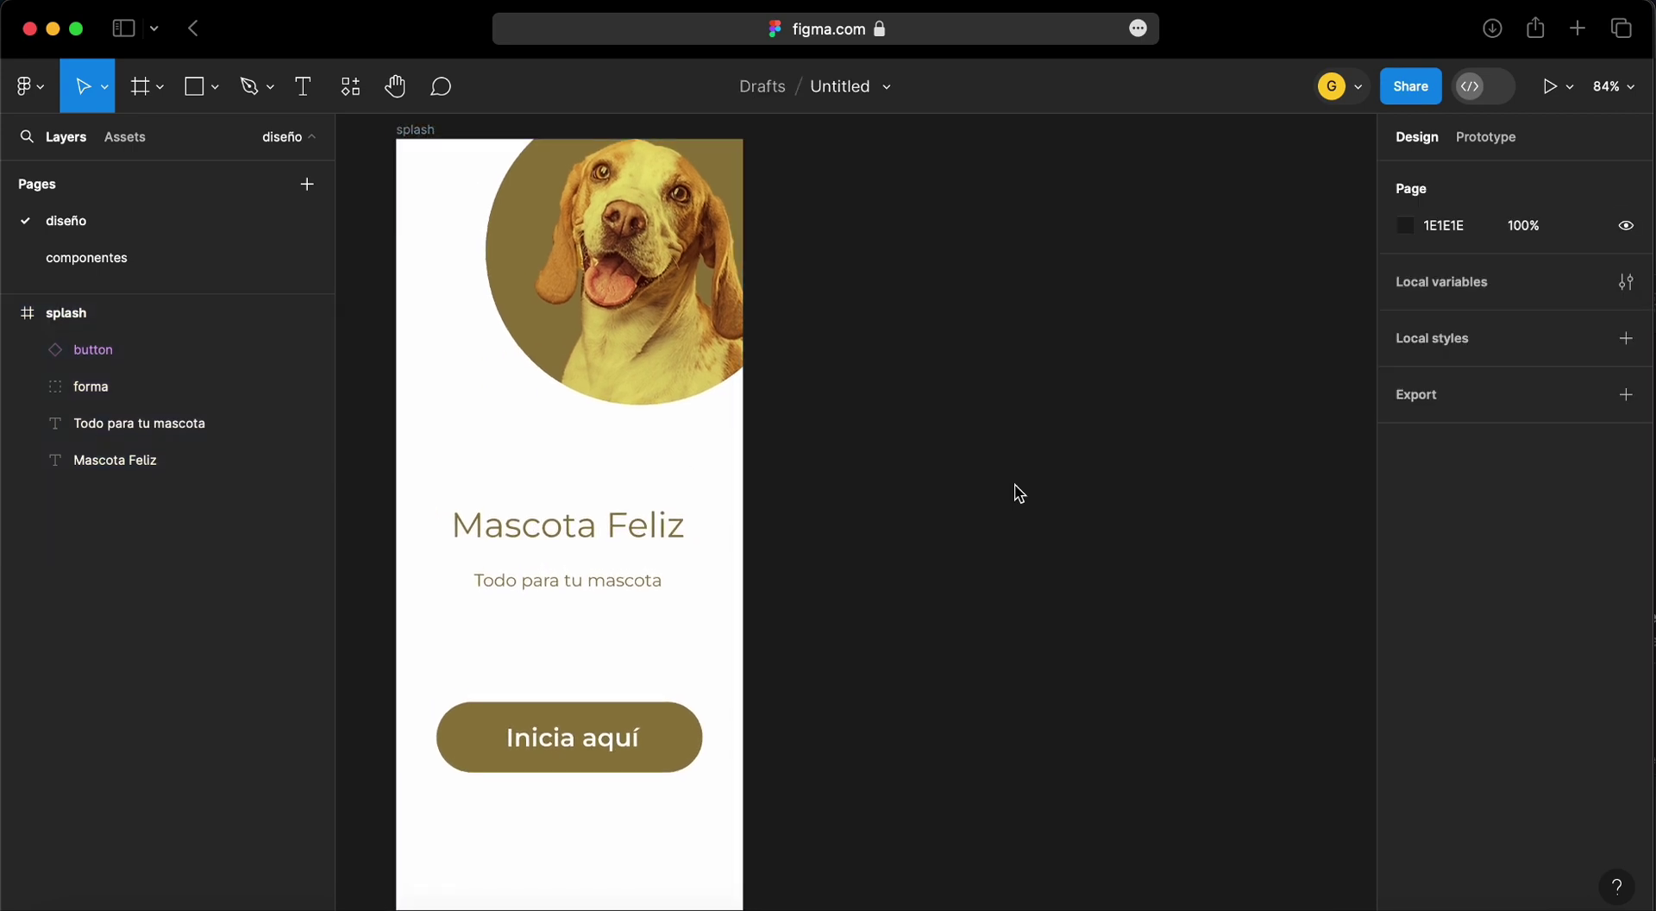
pyautogui.press('super+d')
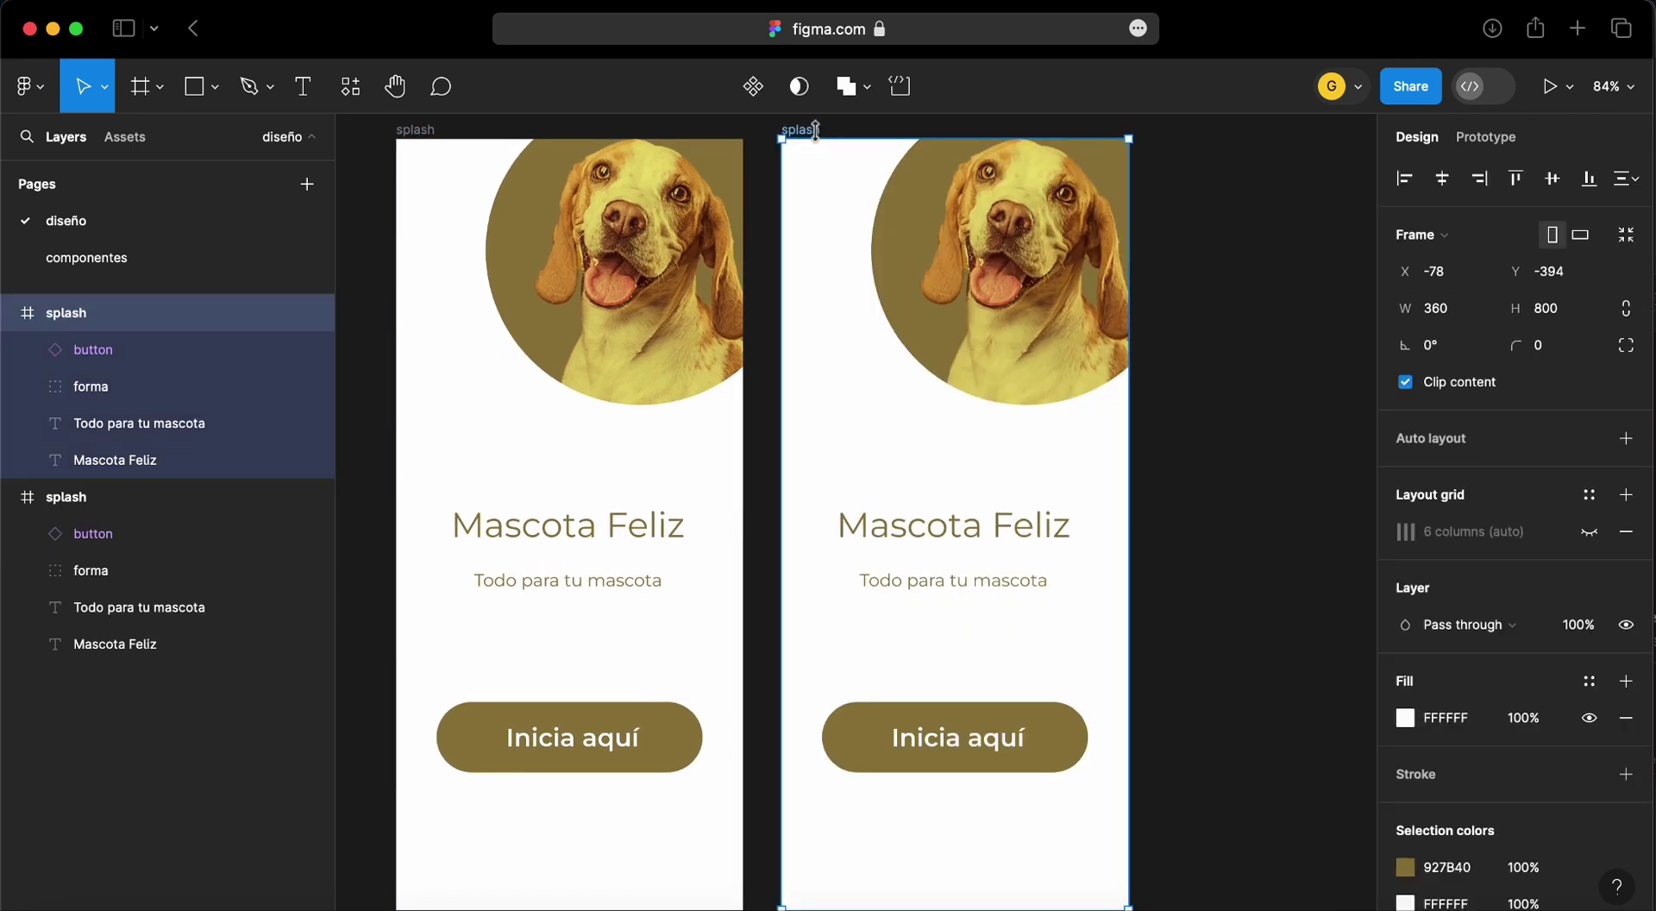
pyautogui.rightClick(69, 323)
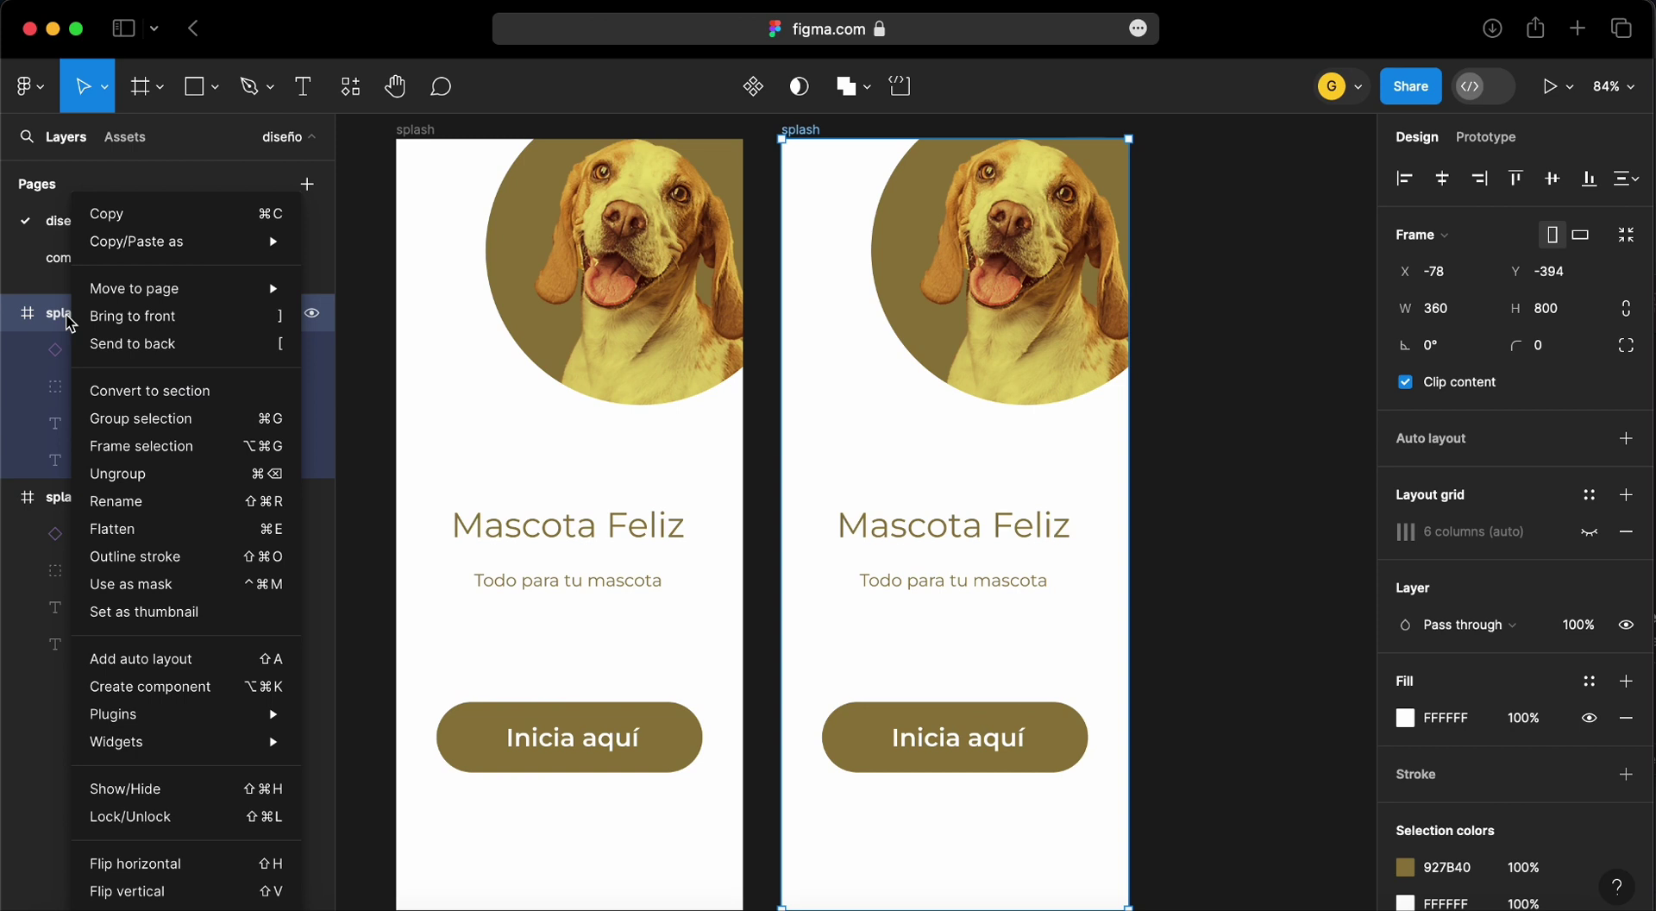
pyautogui.click(161, 501)
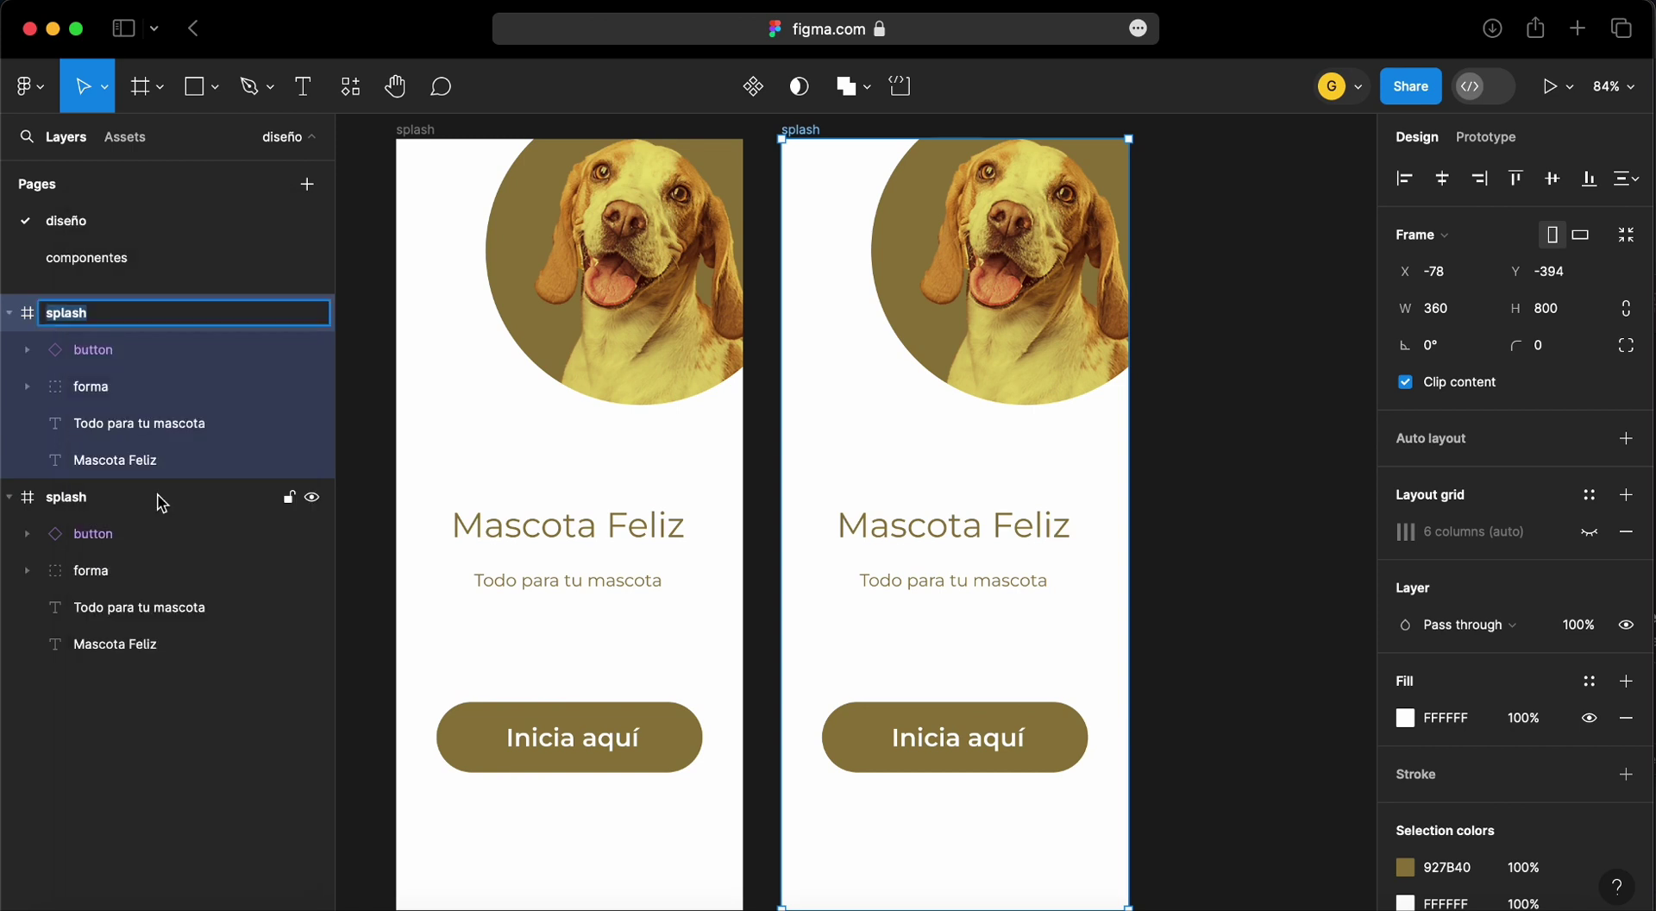
pyautogui.write('login')
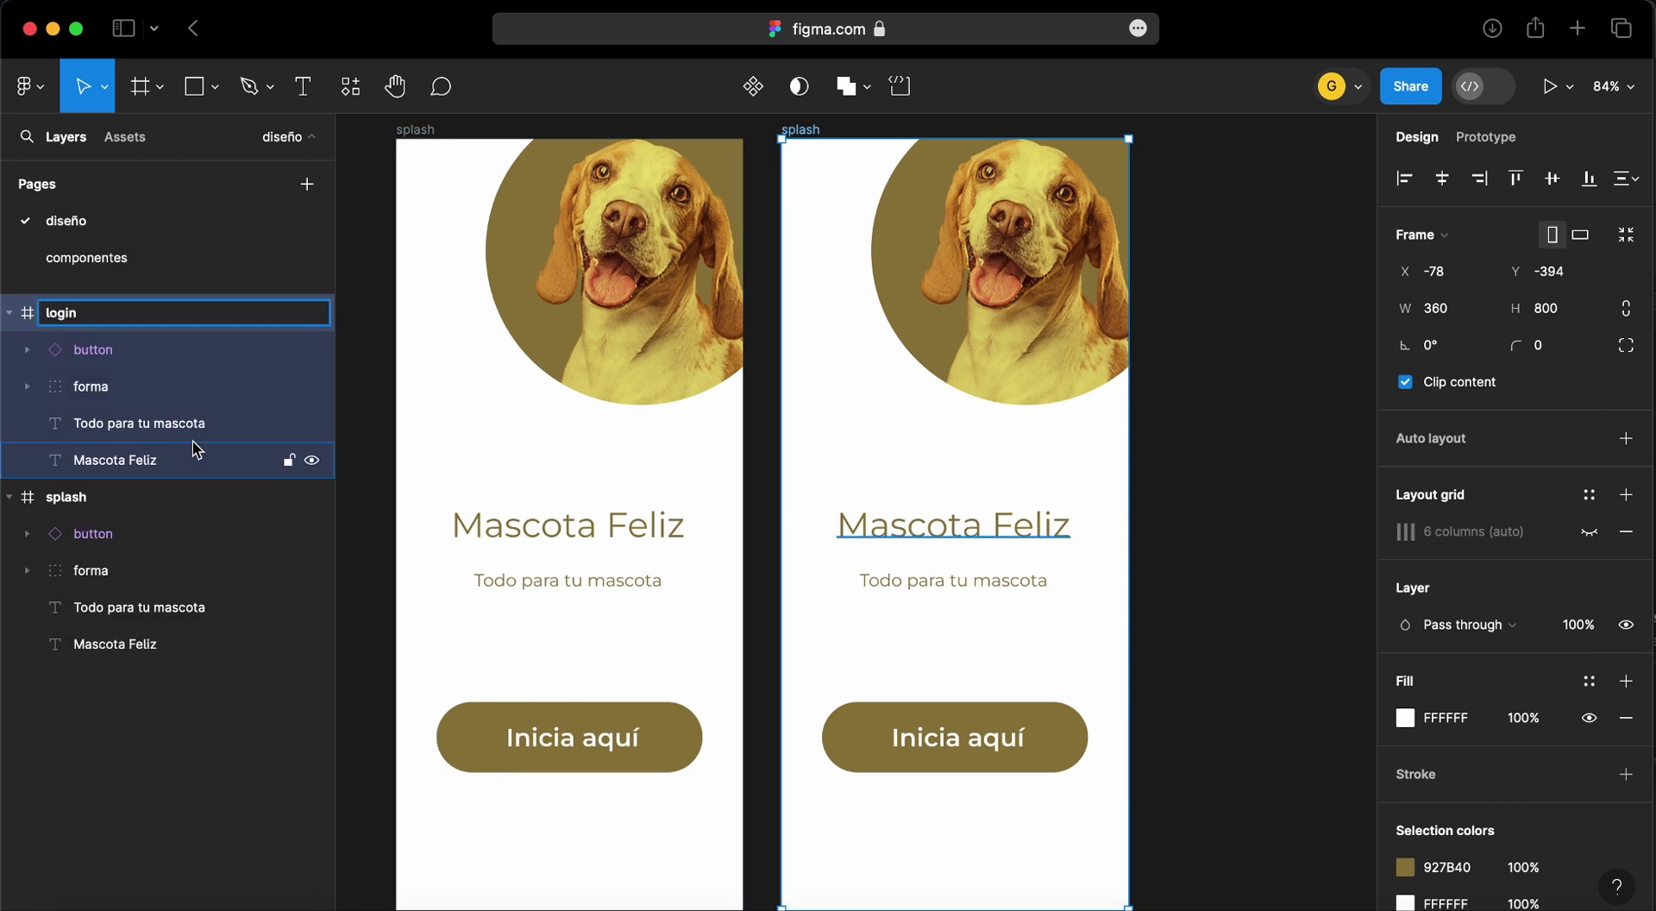
pyautogui.press('Return')
pyautogui.click(984, 406)
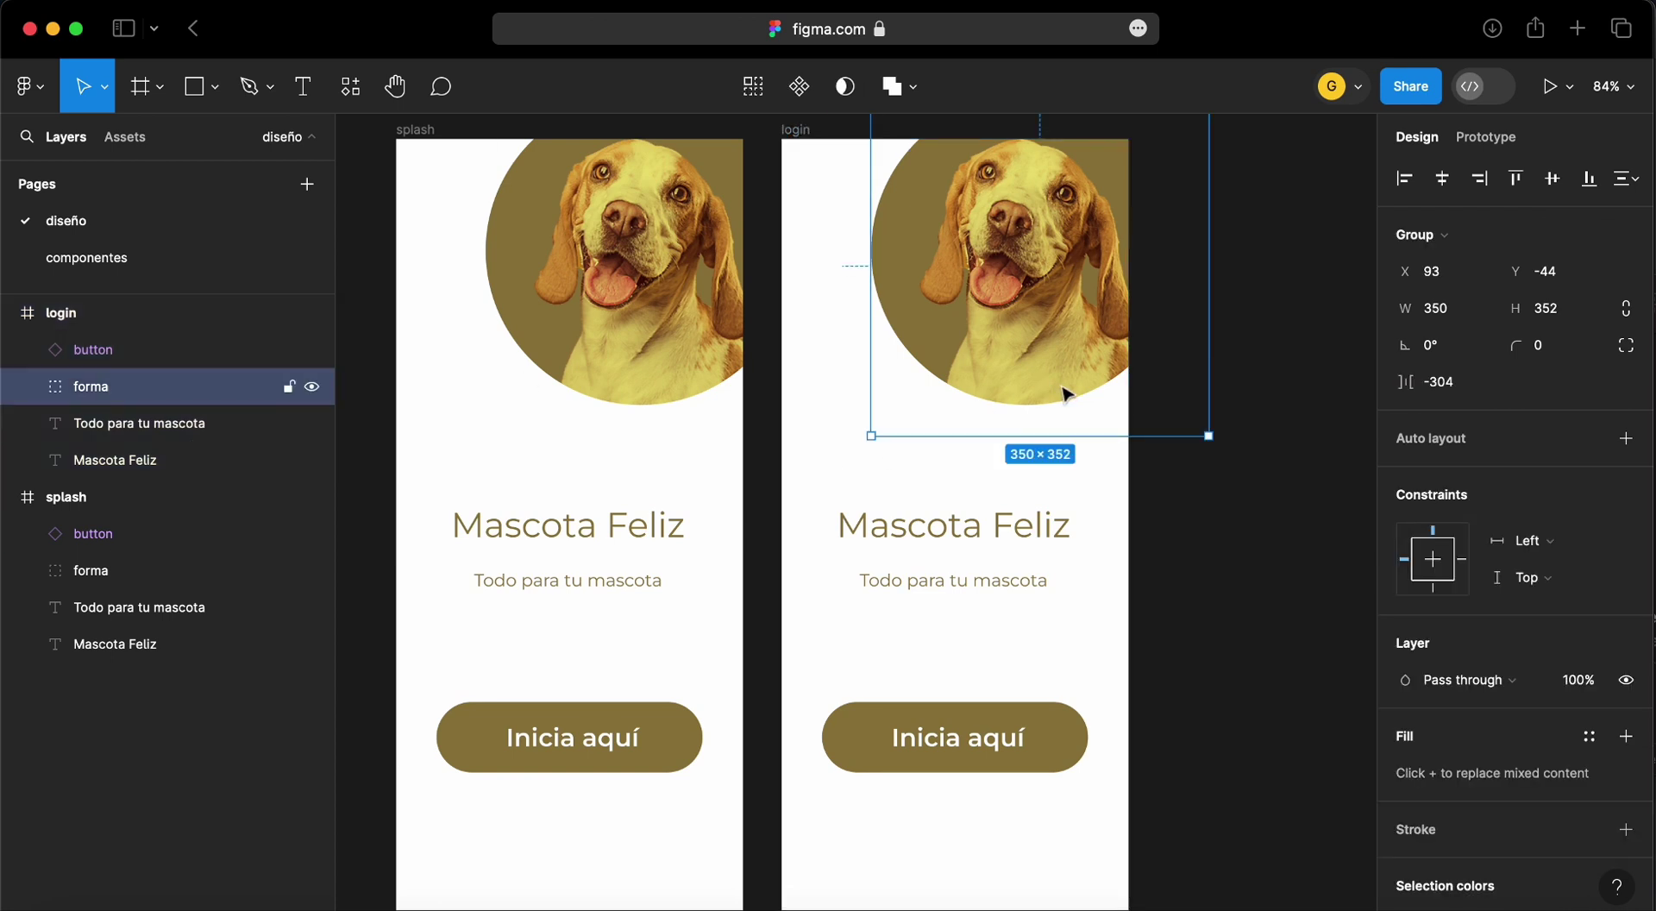
# Shift the login screen's dog circle further left and flip it horizontally
pyautogui.moveTo(1067, 394); pyautogui.dragTo(917, 393)
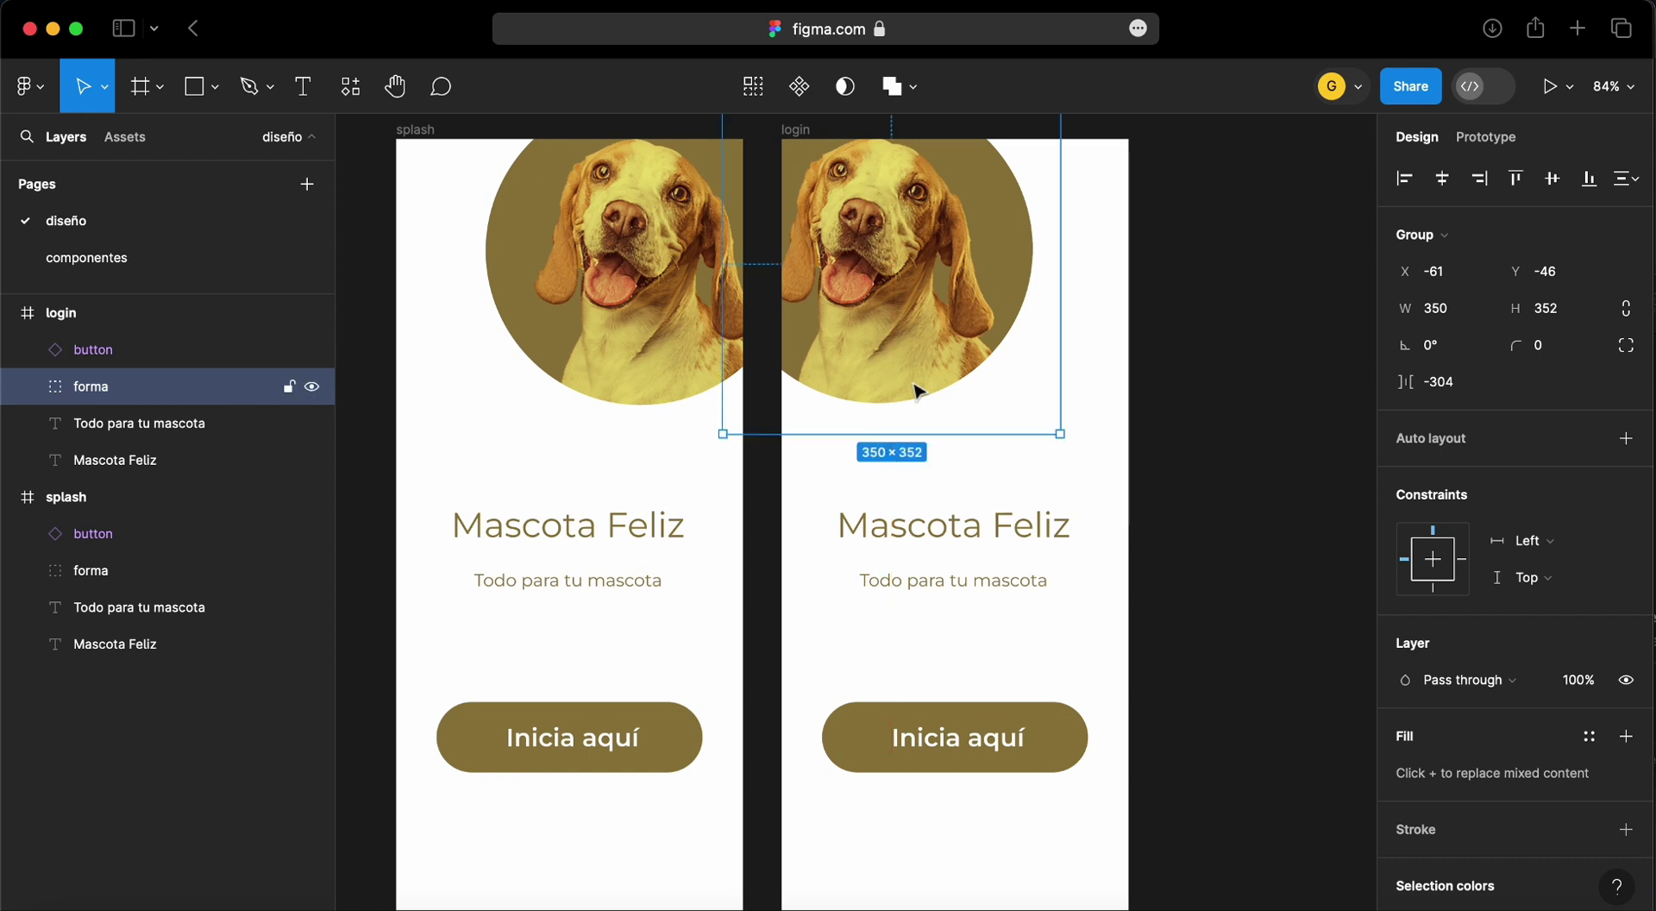
pyautogui.rightClick(994, 403)
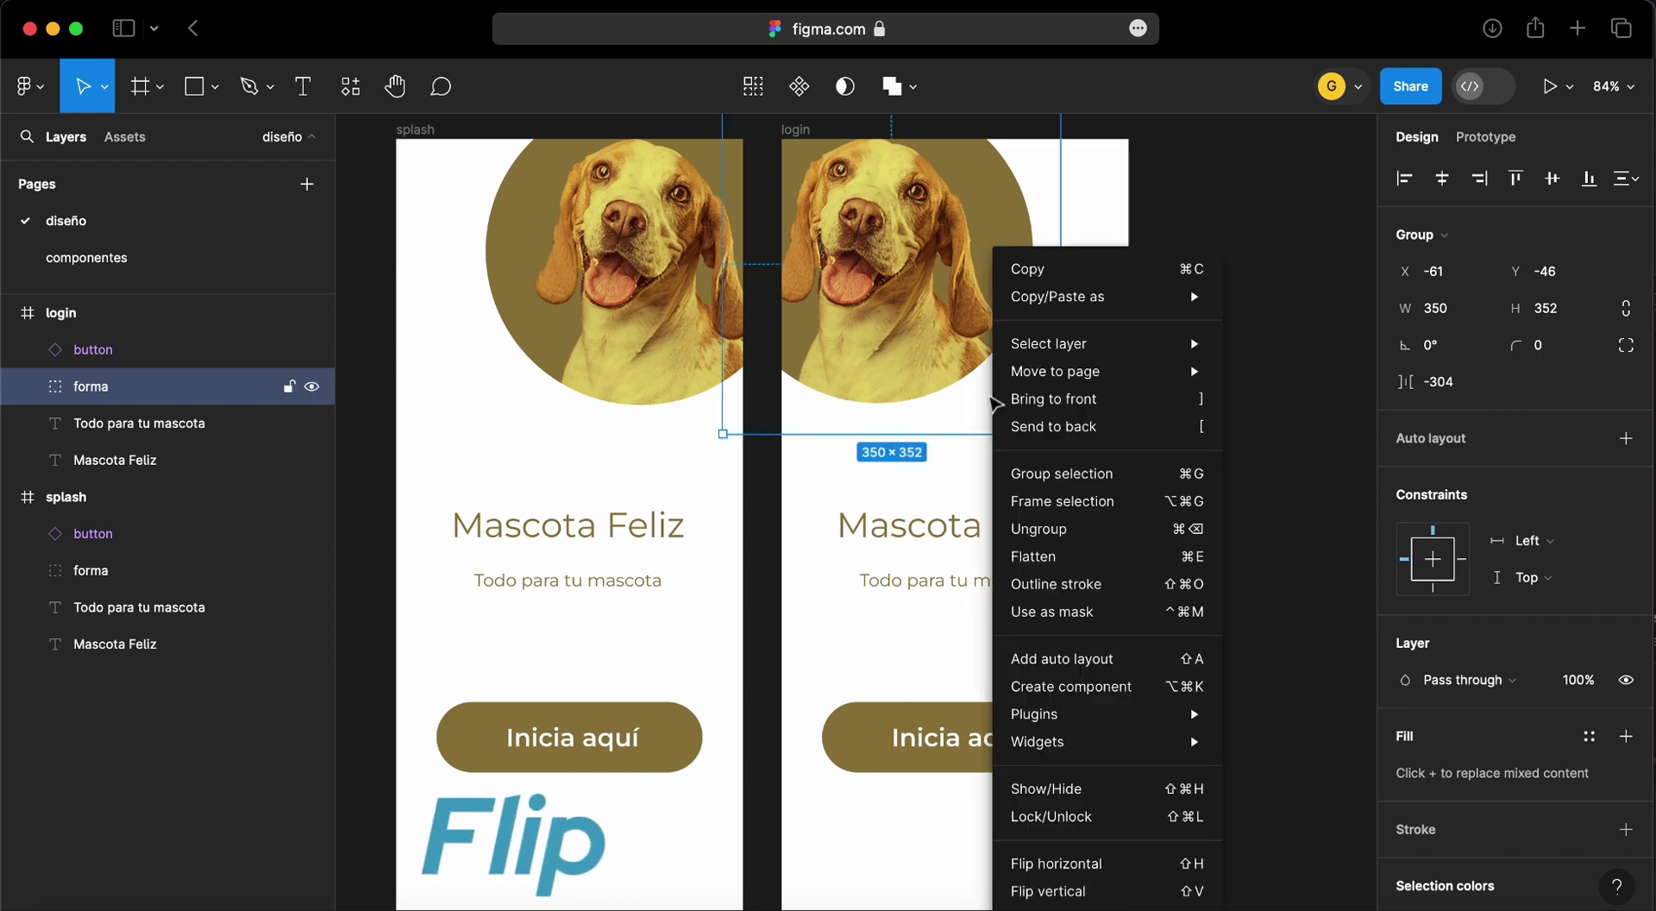
pyautogui.click(1082, 866)
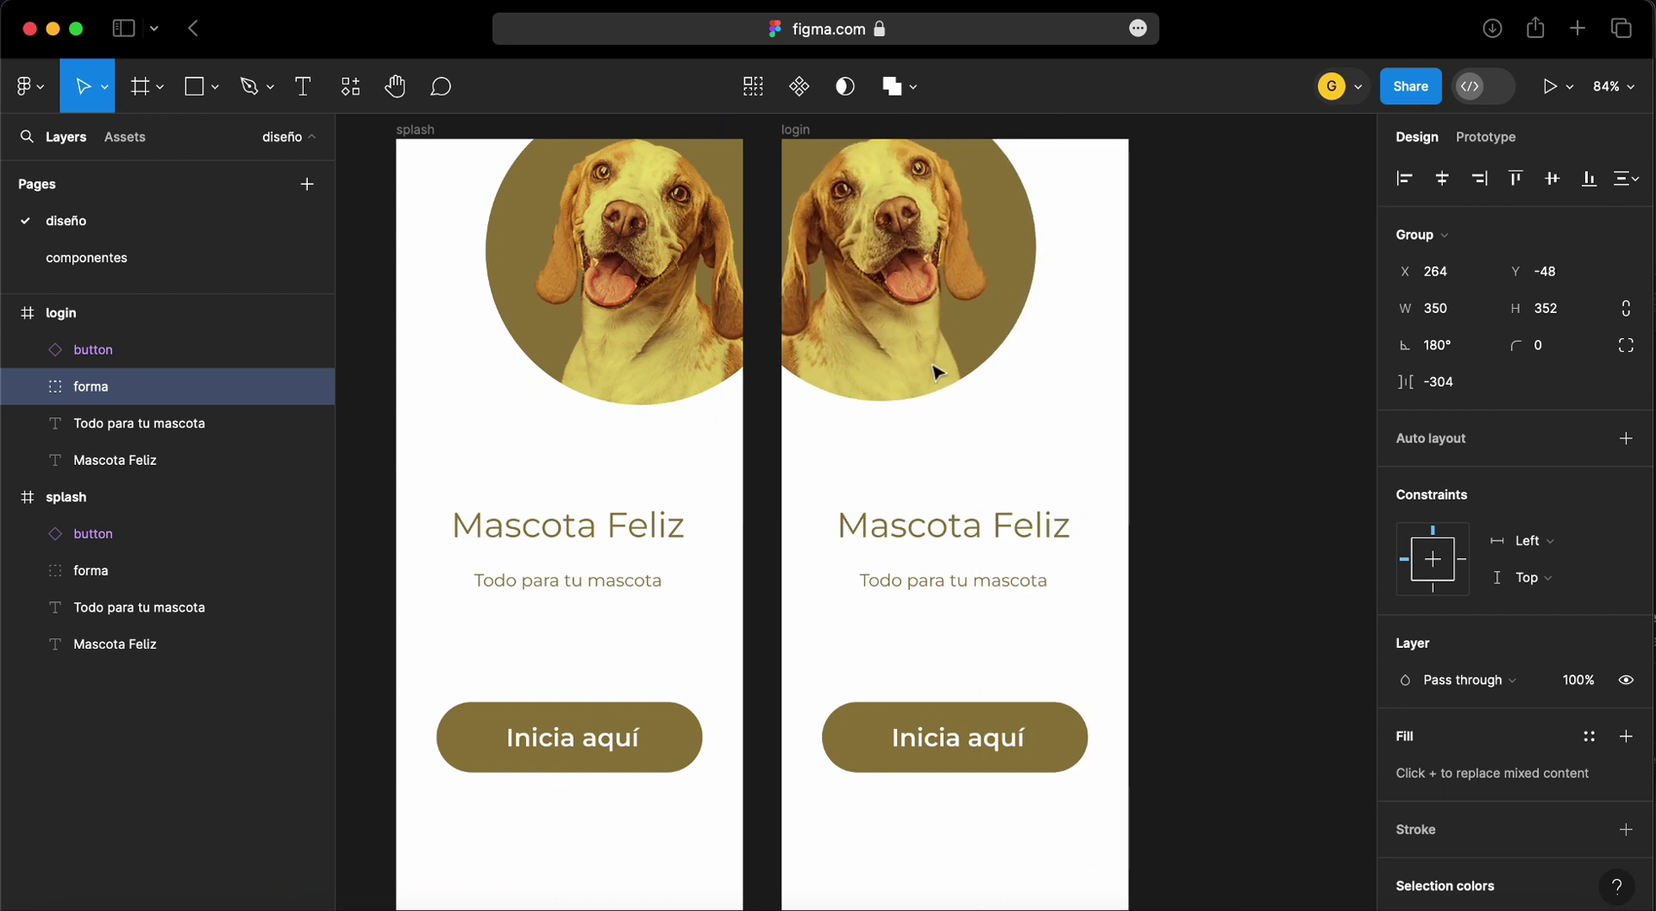
pyautogui.click(1085, 465)
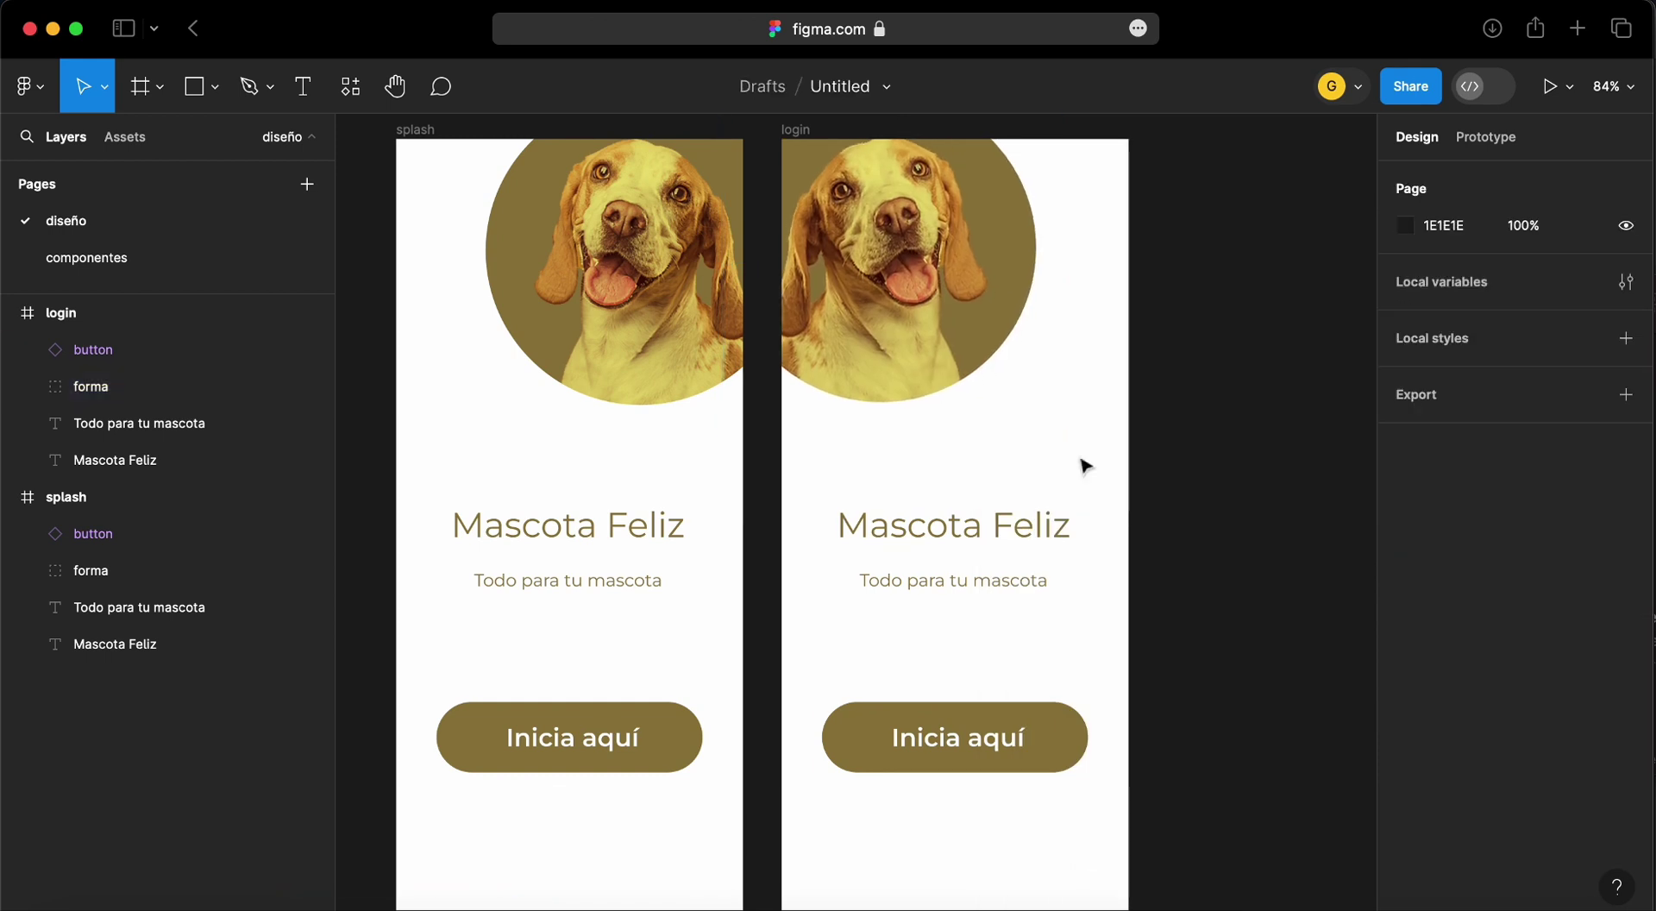
# Retype the login title as 'Bienvenido,' and 'amigo' on two lines
pyautogui.doubleClick(950, 528)
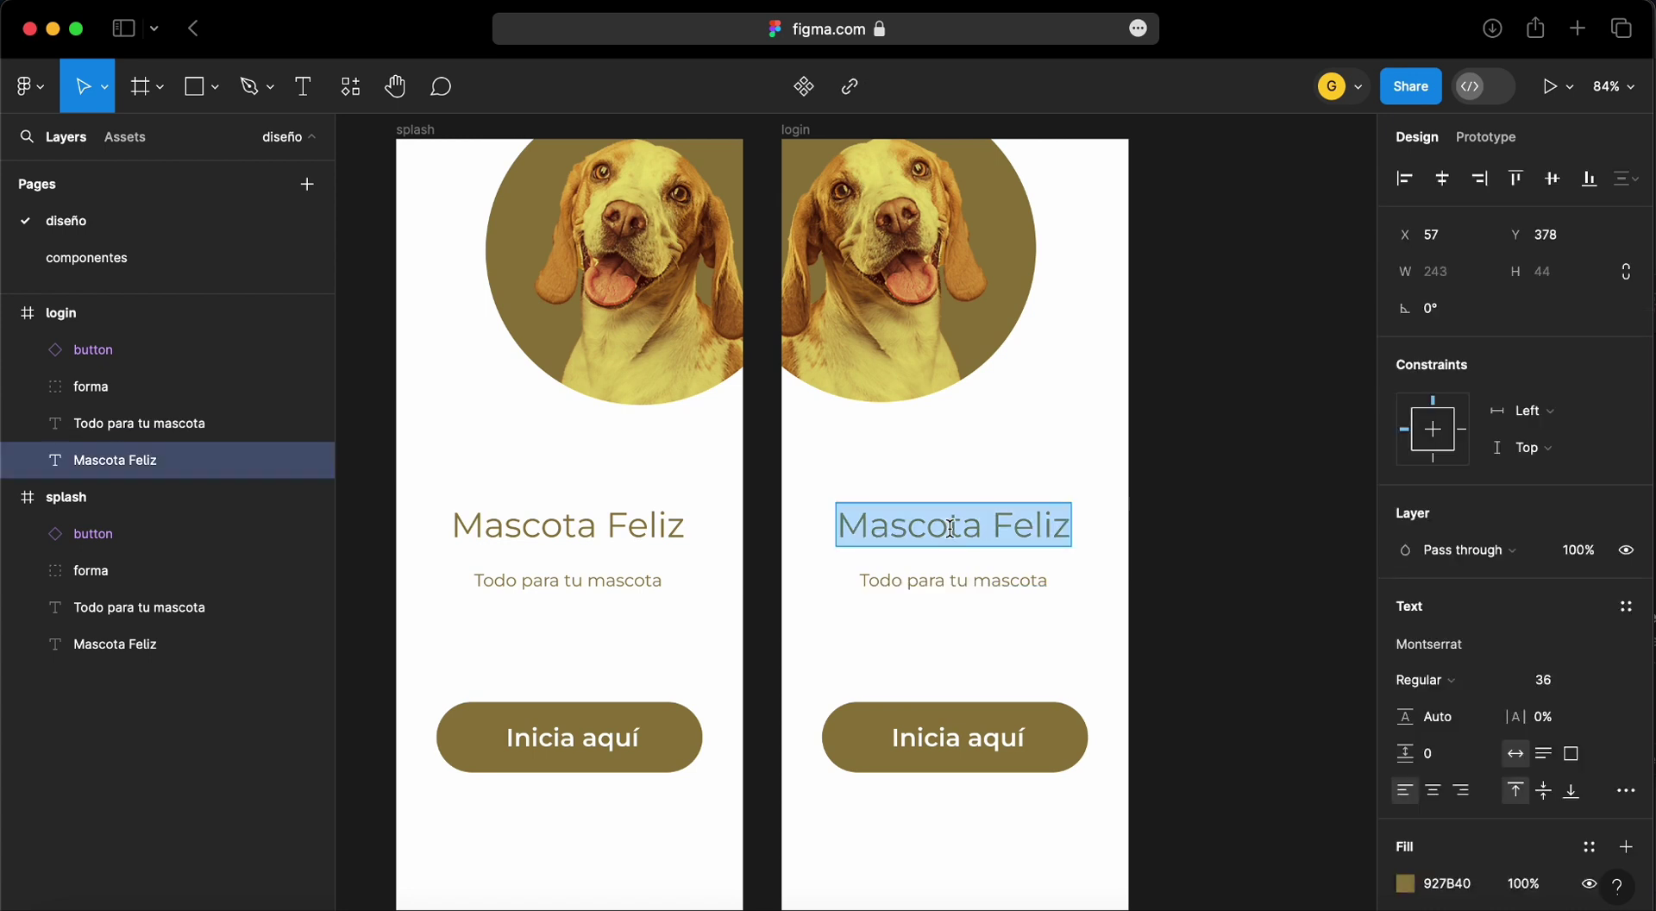
pyautogui.write('B')
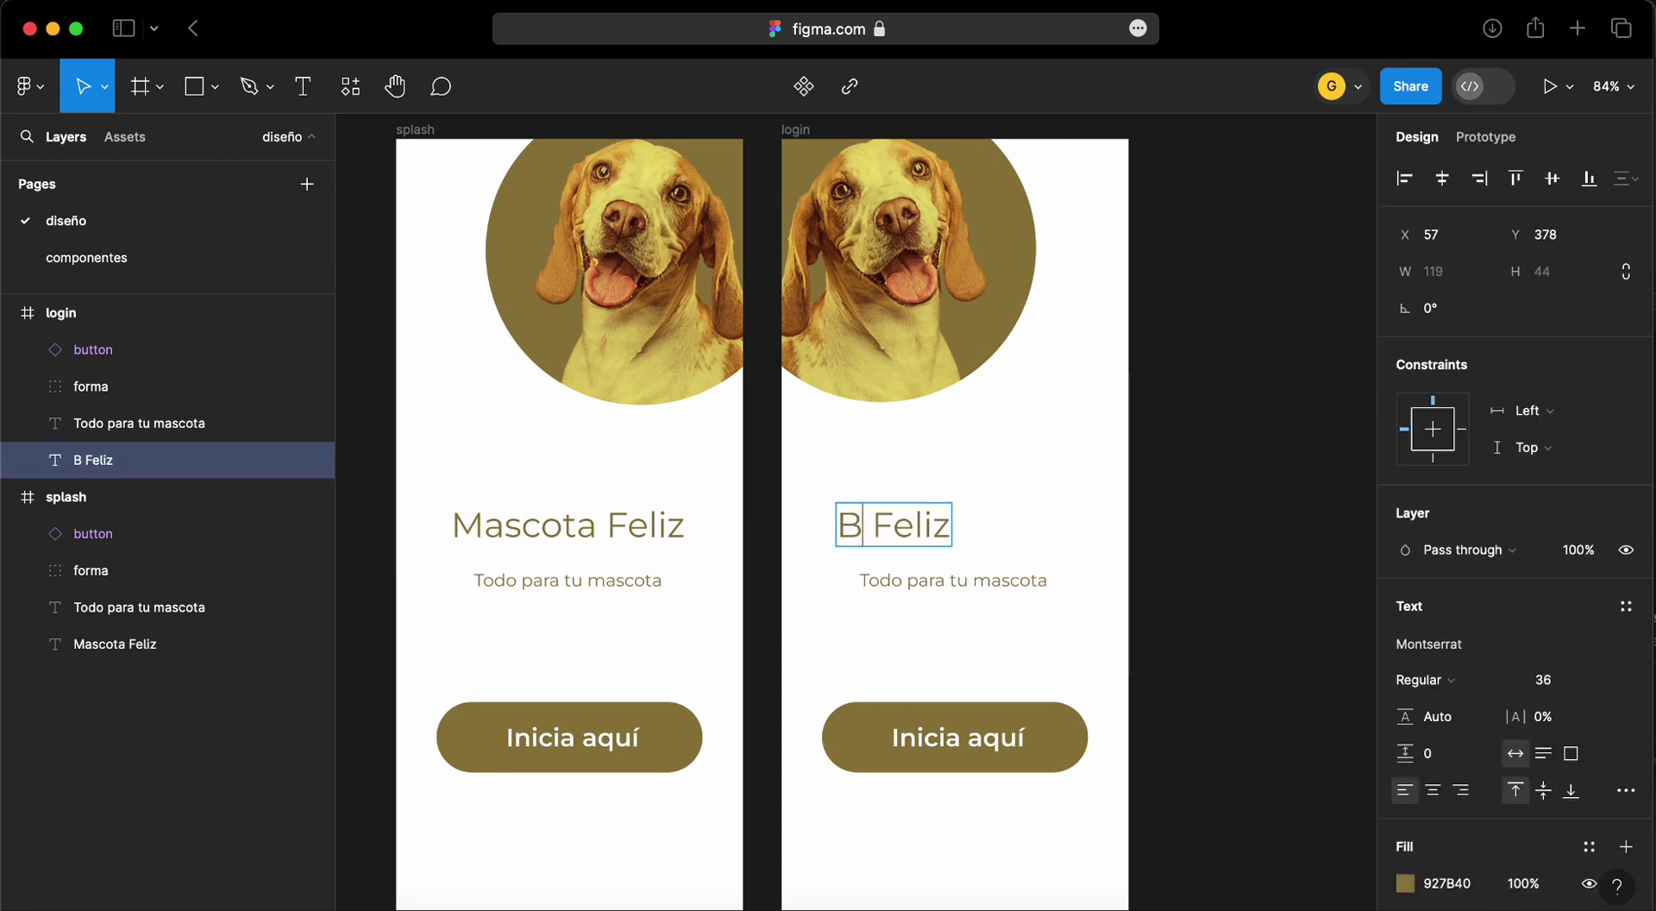
pyautogui.write('ienven')
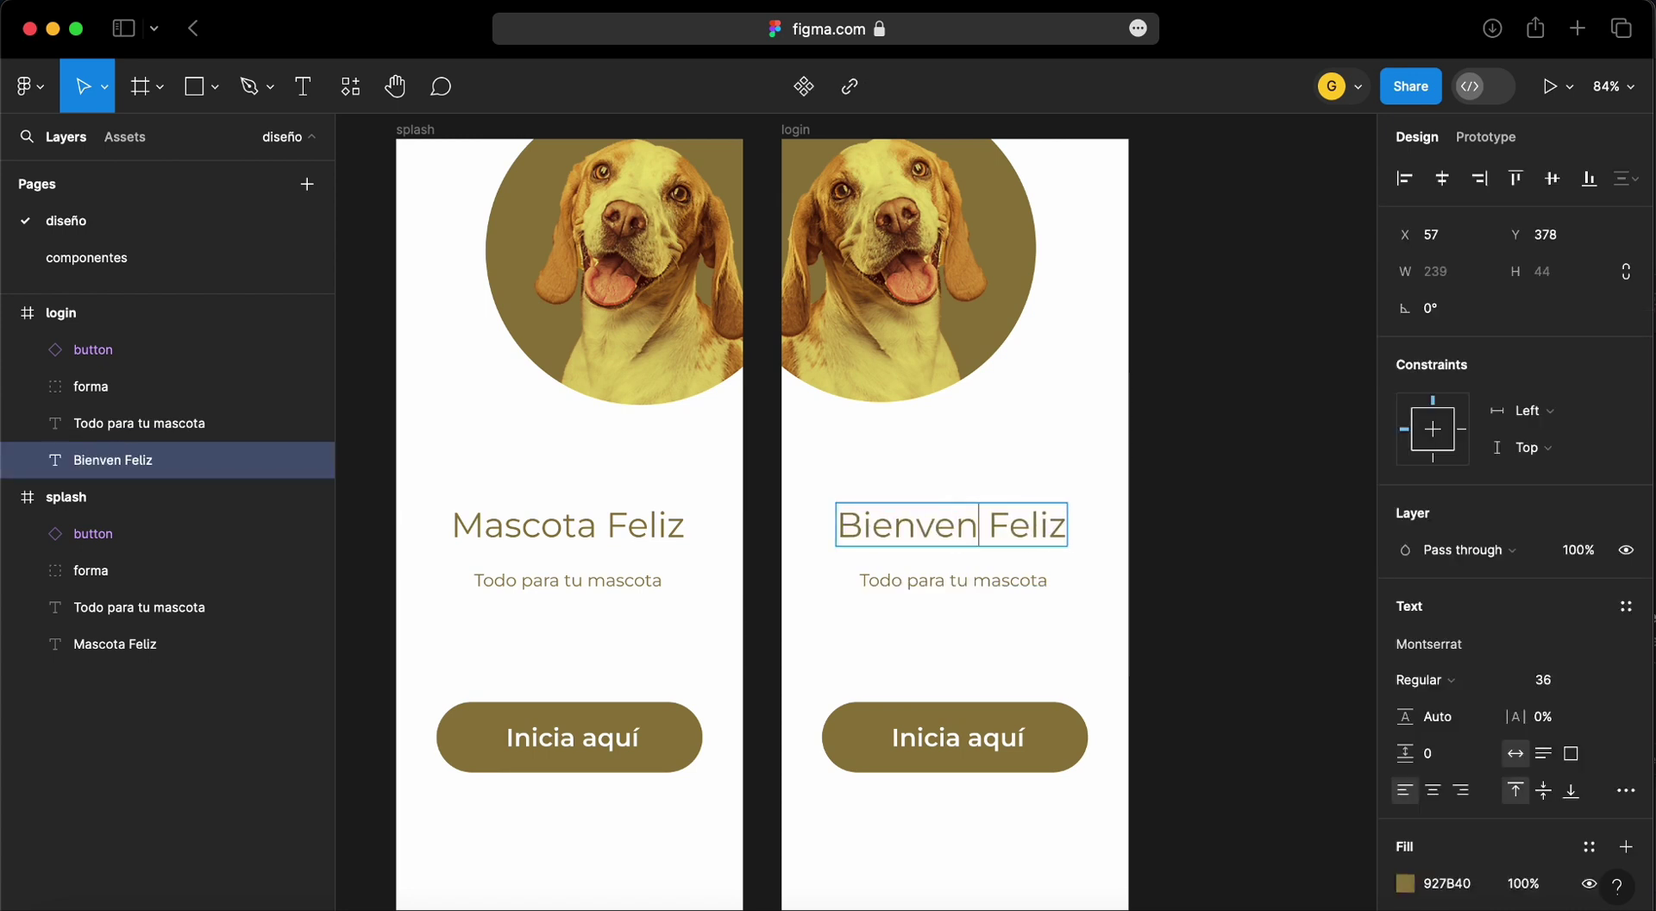
pyautogui.write('ido')
pyautogui.press('Delete')
pyautogui.press('Delete')
pyautogui.press('Delete')
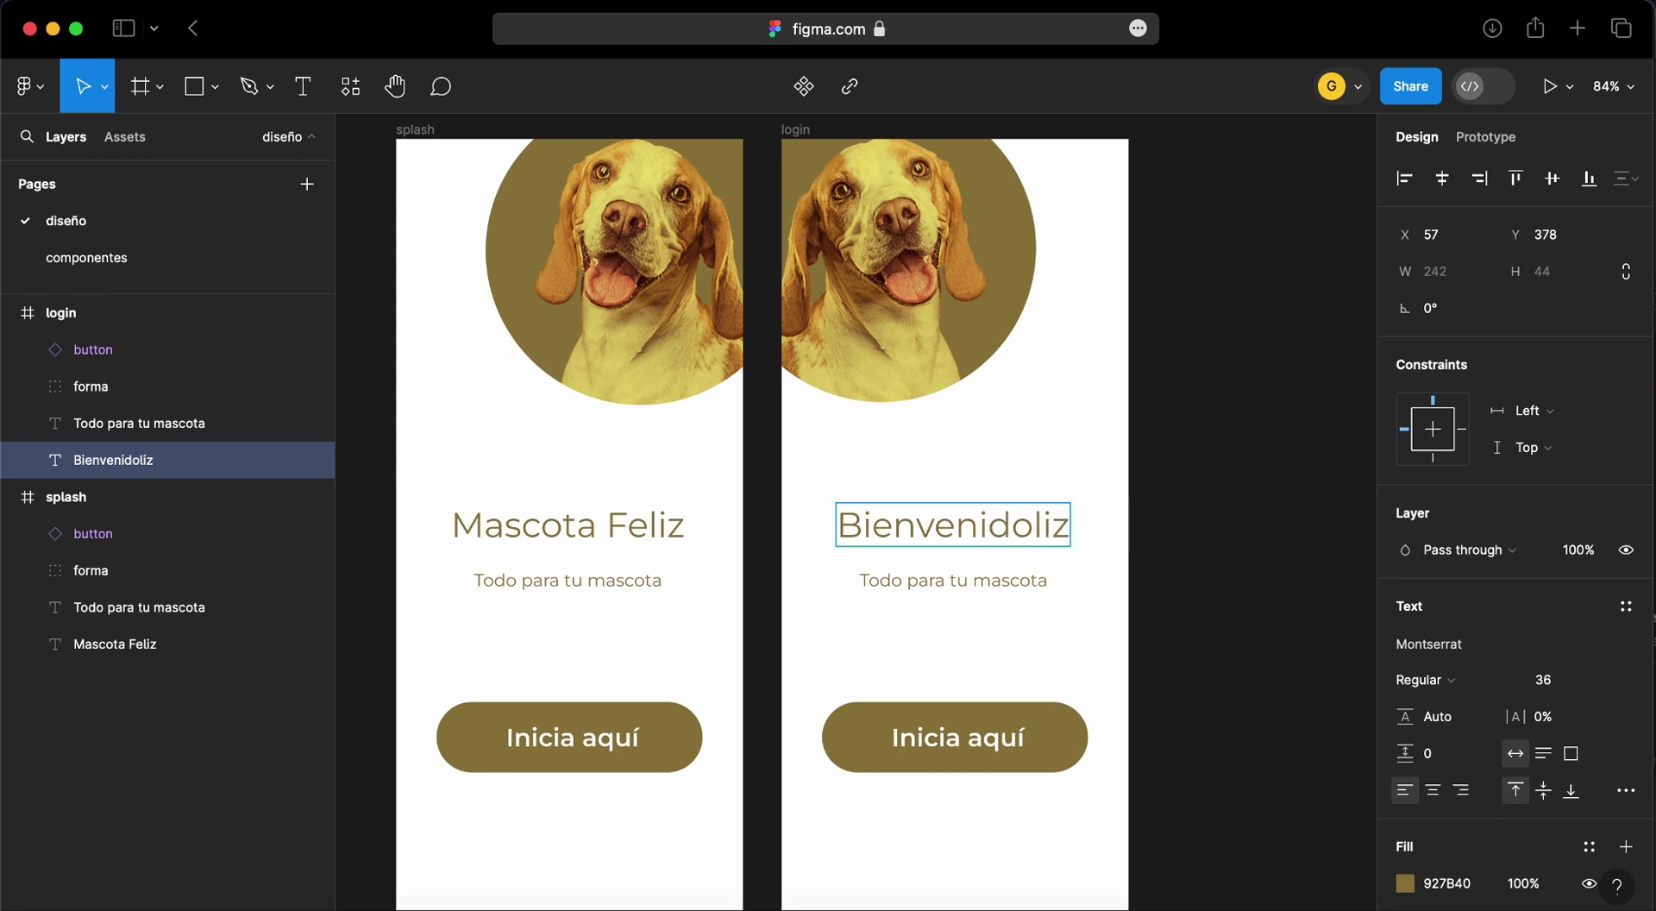
pyautogui.press('Delete')
pyautogui.press('Delete')
pyautogui.press('Delete')
pyautogui.write(',')
pyautogui.press('Return')
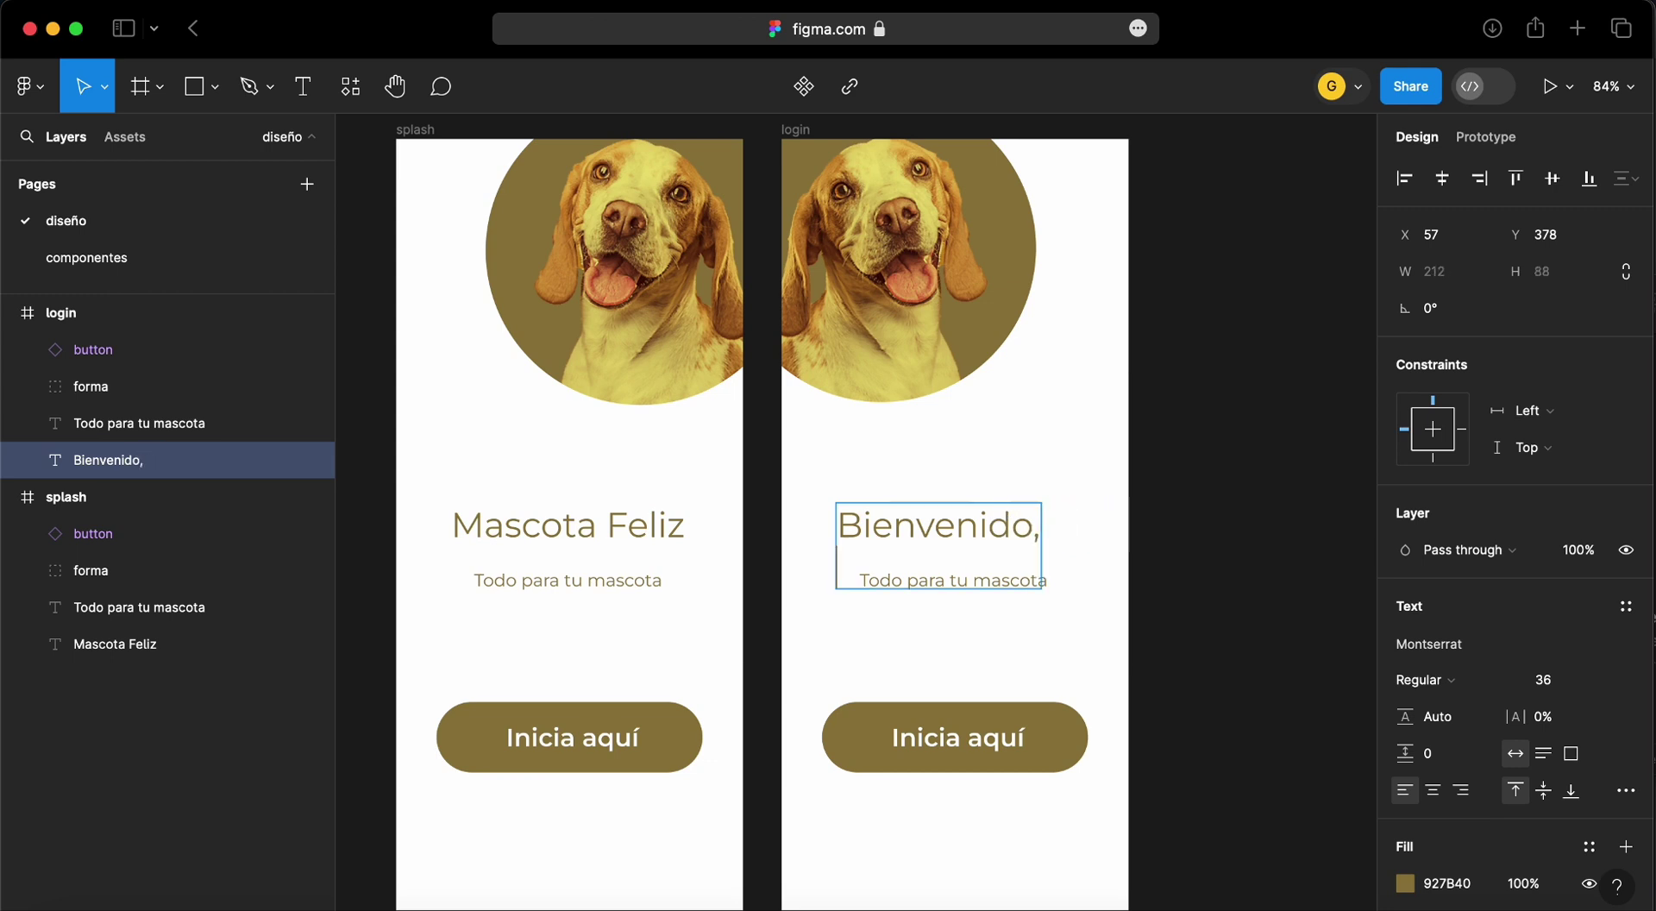
pyautogui.write(' amigo')
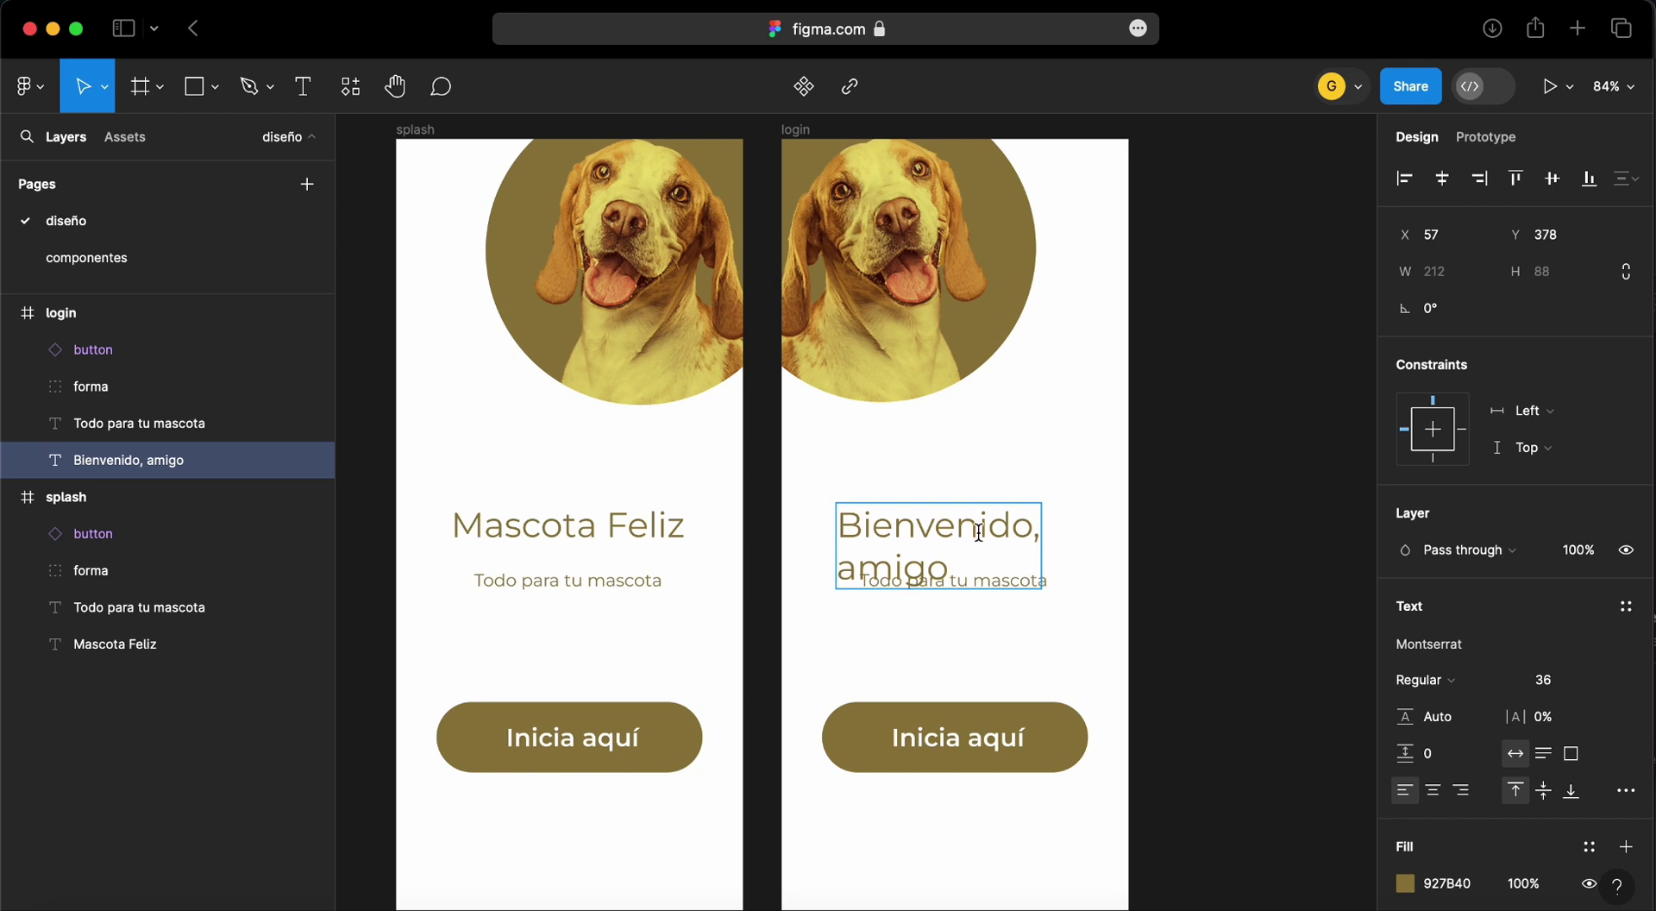
pyautogui.press('Escape')
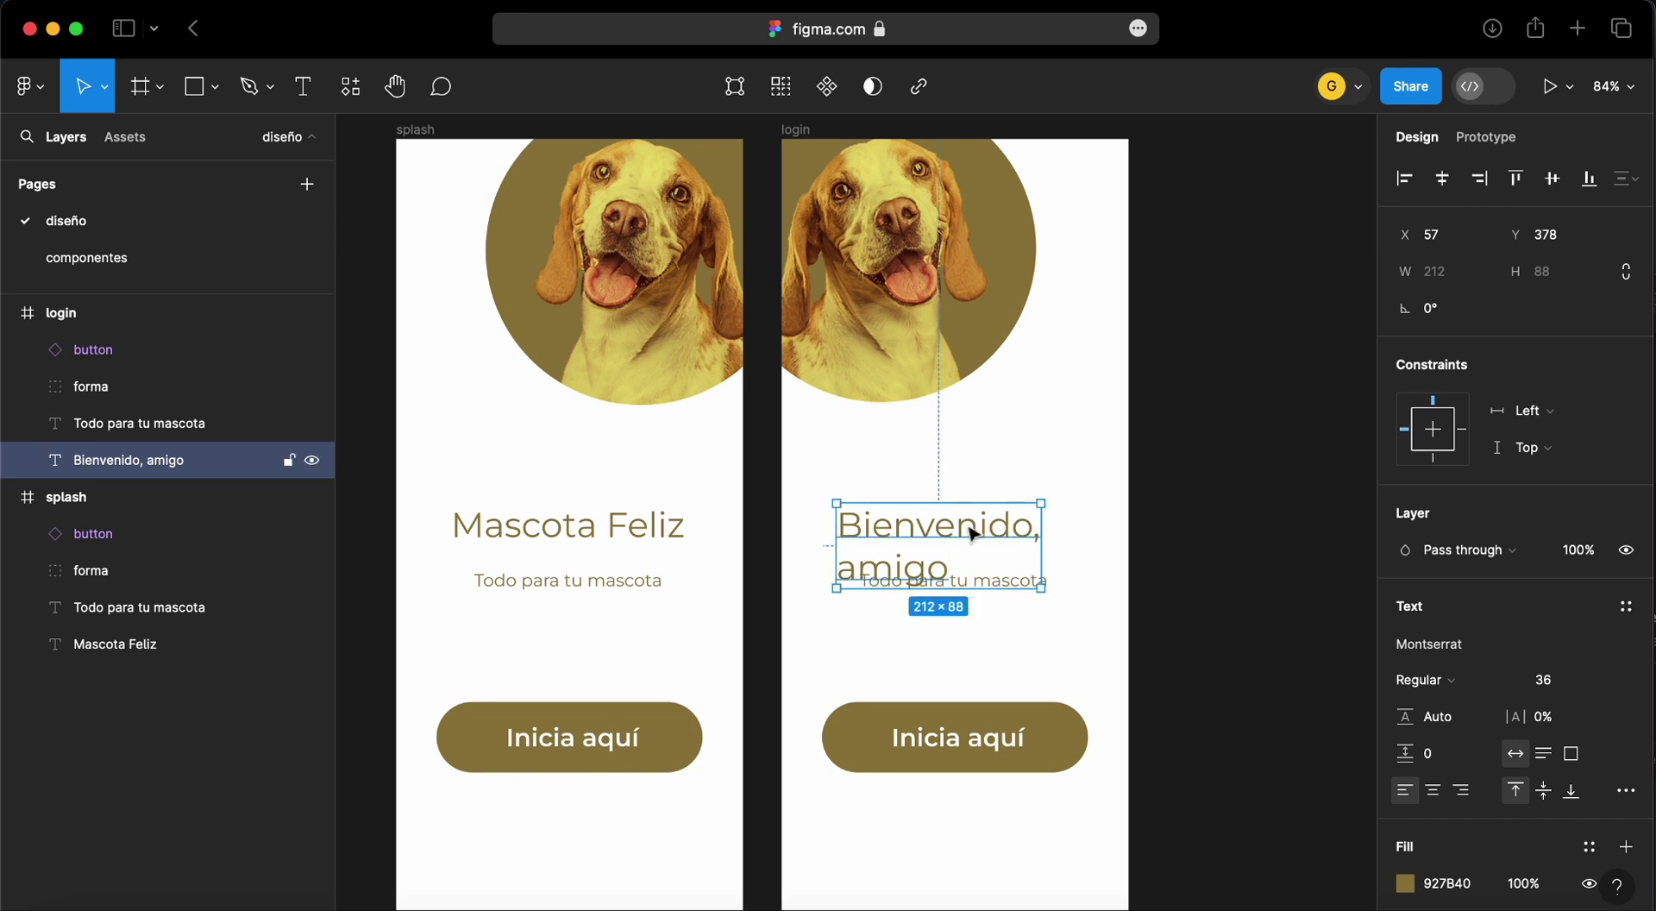
# Centre-align the title, delete the 'Todo para tu mascota' subtitle, and recentre the title
pyautogui.moveTo(973, 528); pyautogui.dragTo(994, 518)
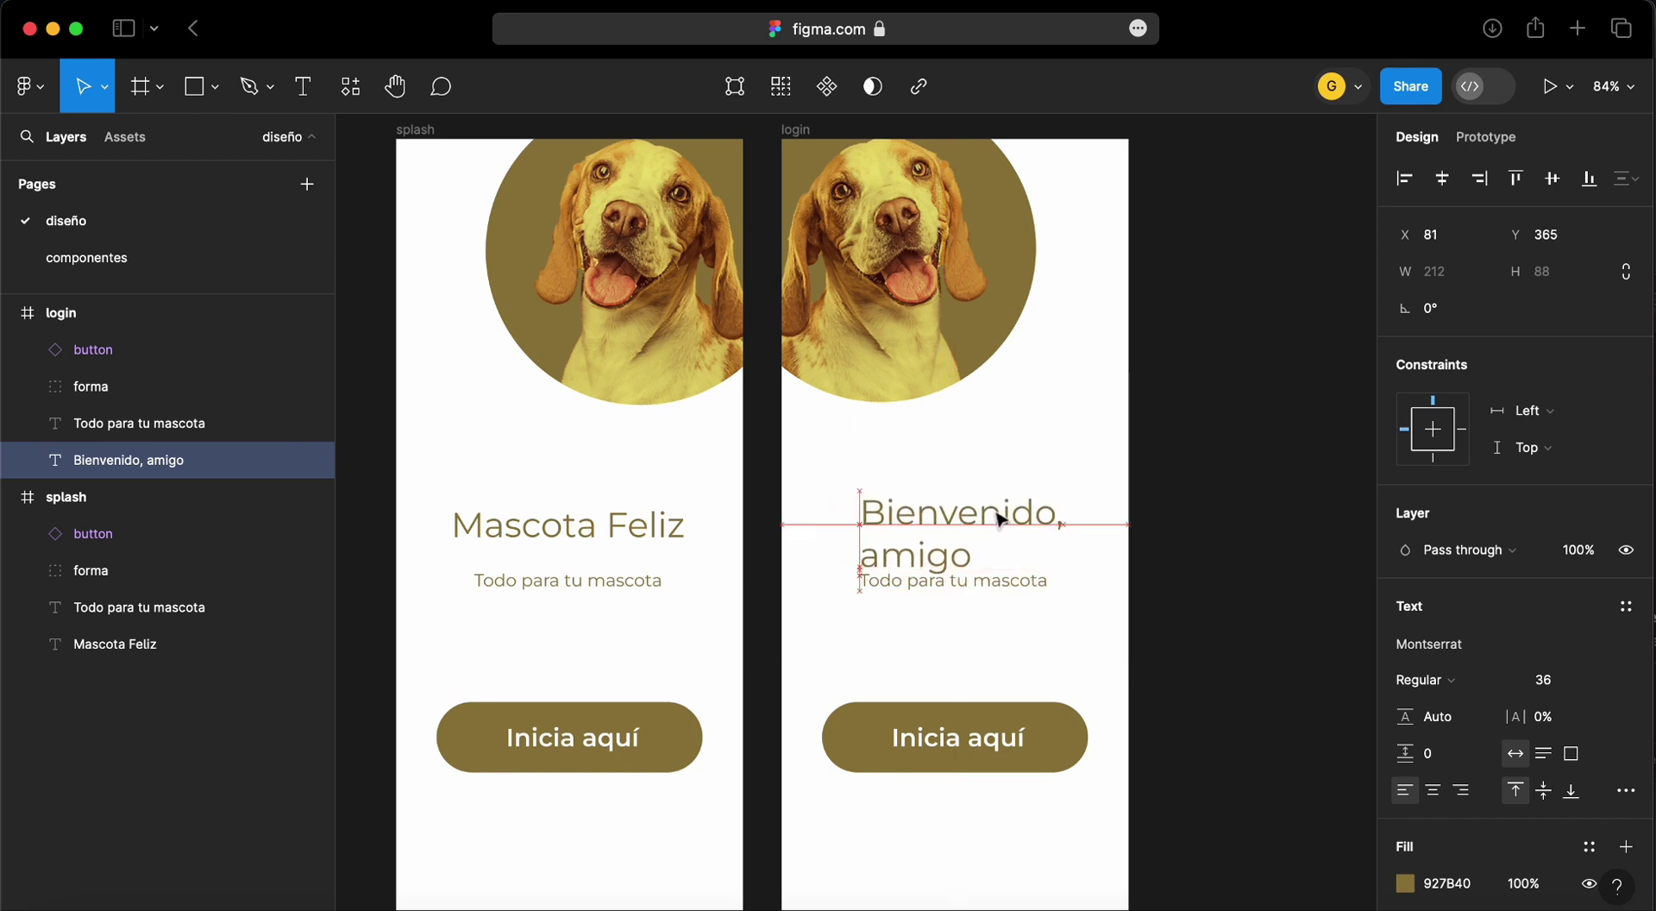
pyautogui.click(1435, 789)
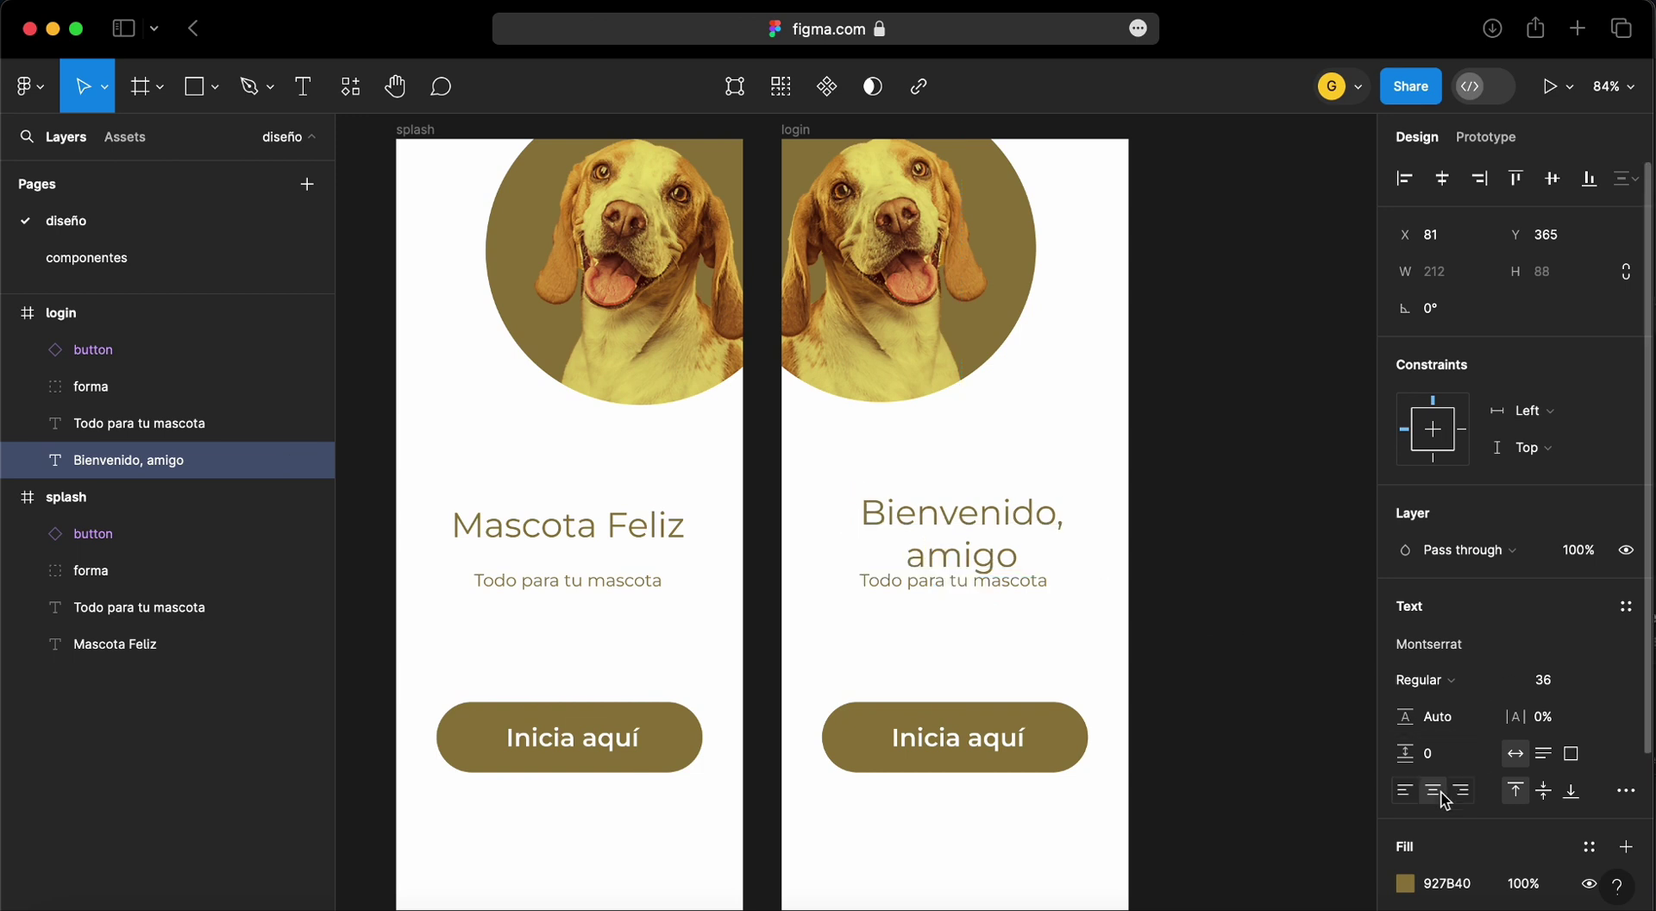
pyautogui.click(889, 609)
pyautogui.press('Delete')
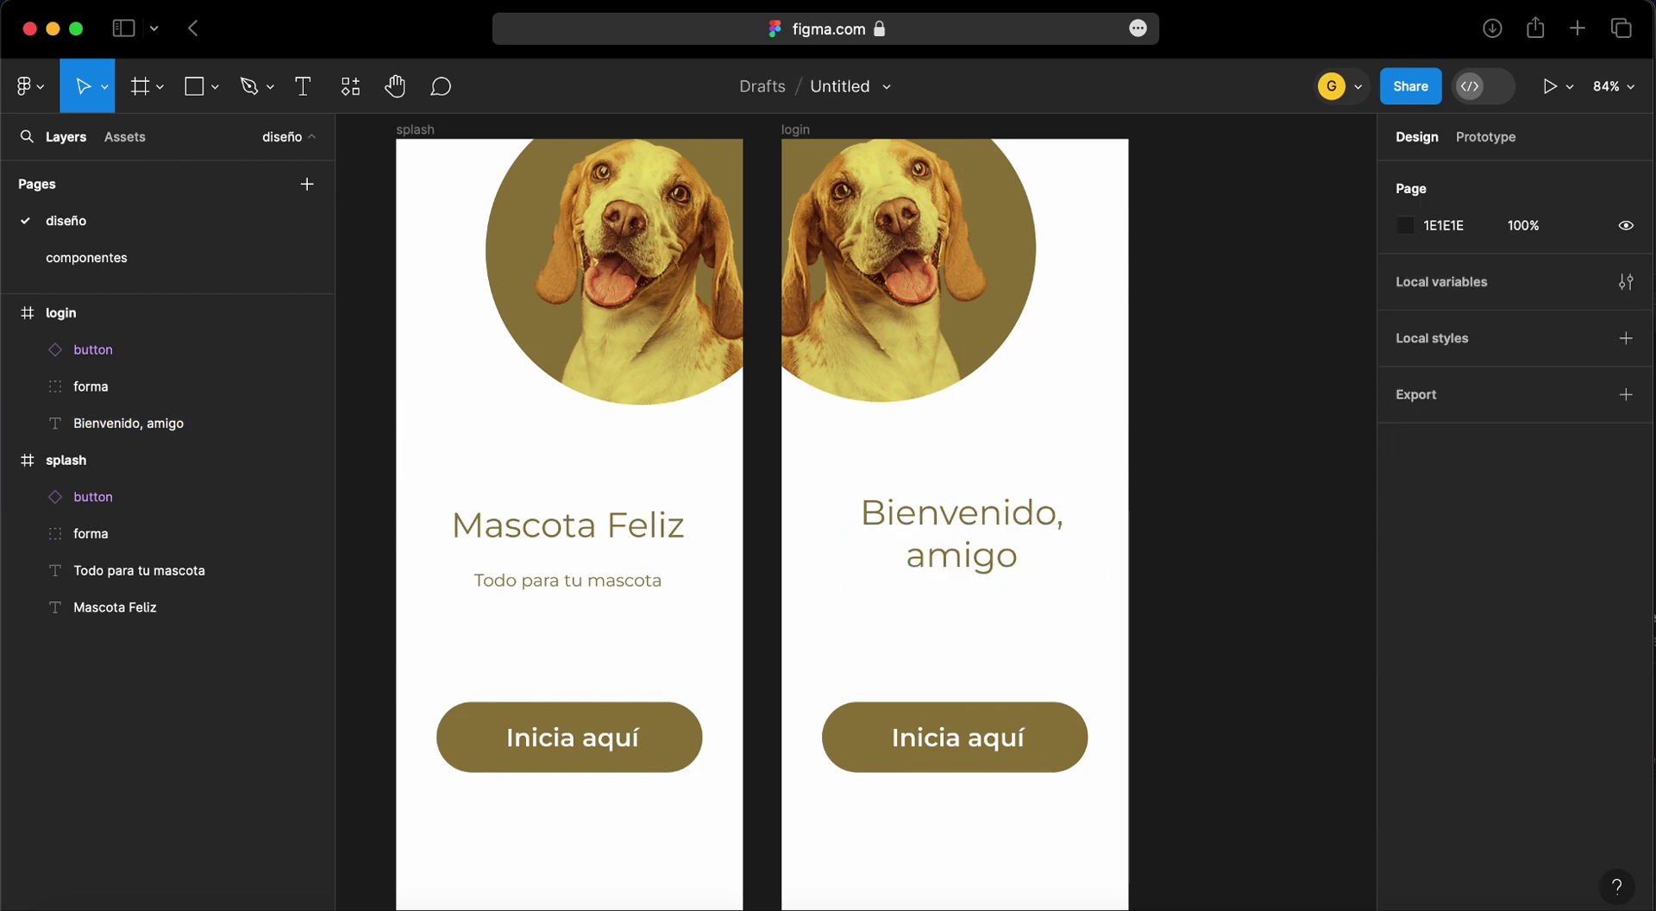
pyautogui.click(964, 533)
pyautogui.moveTo(963, 535); pyautogui.dragTo(954, 529)
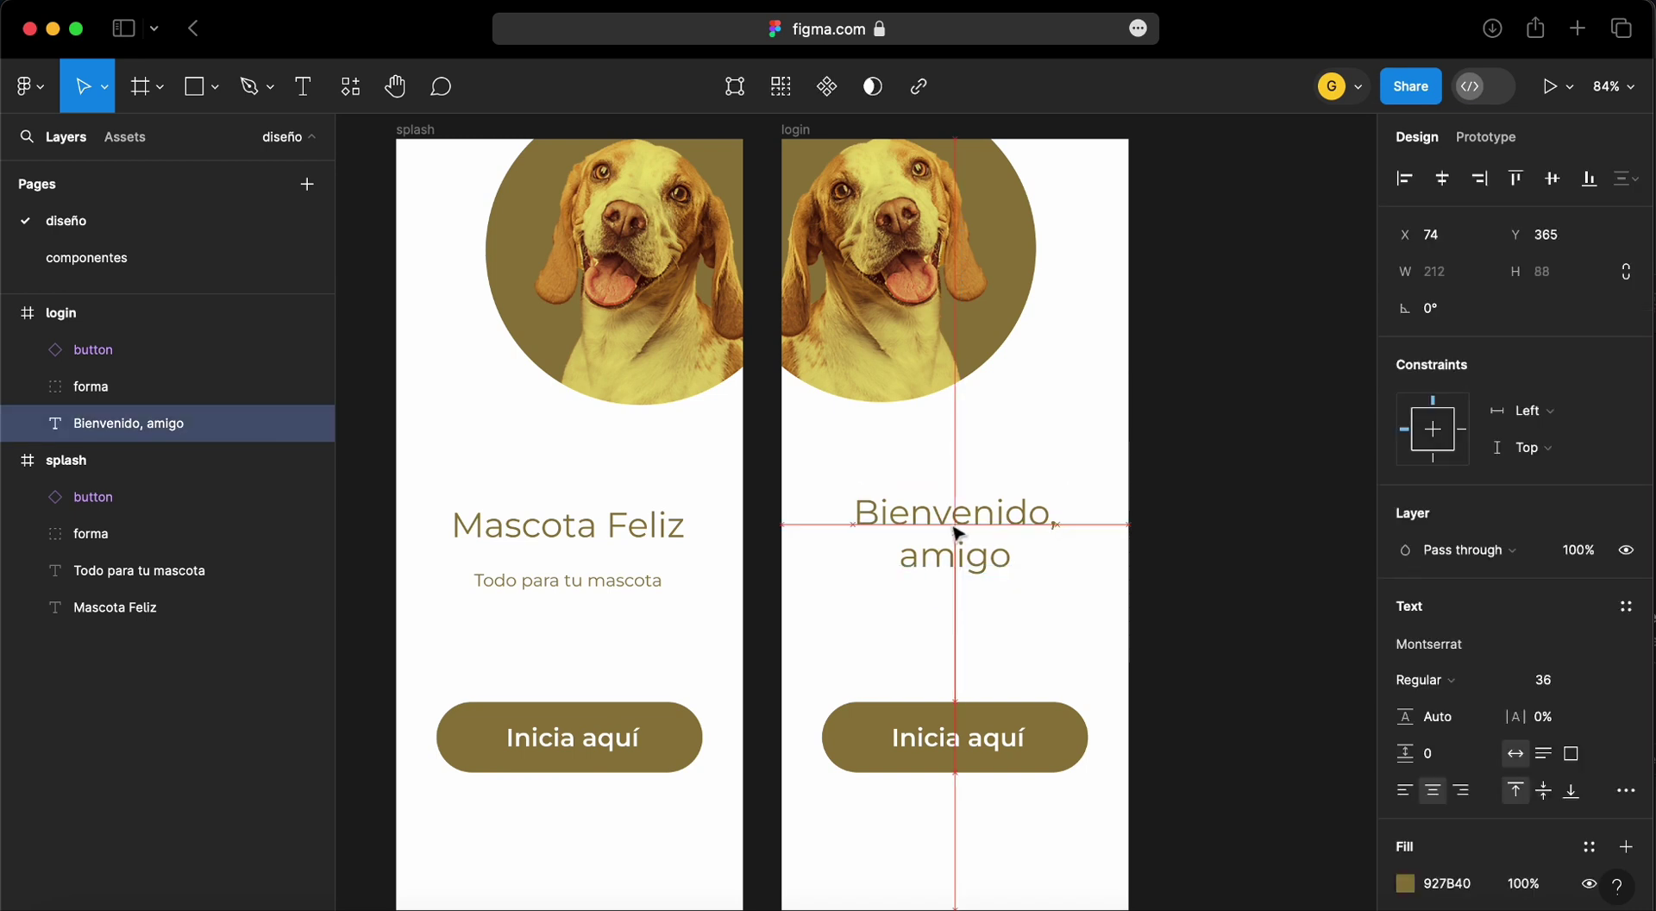
pyautogui.doubleClick(969, 735)
# Change the button label to 'Login', then go to the componentes page
pyautogui.write('L')
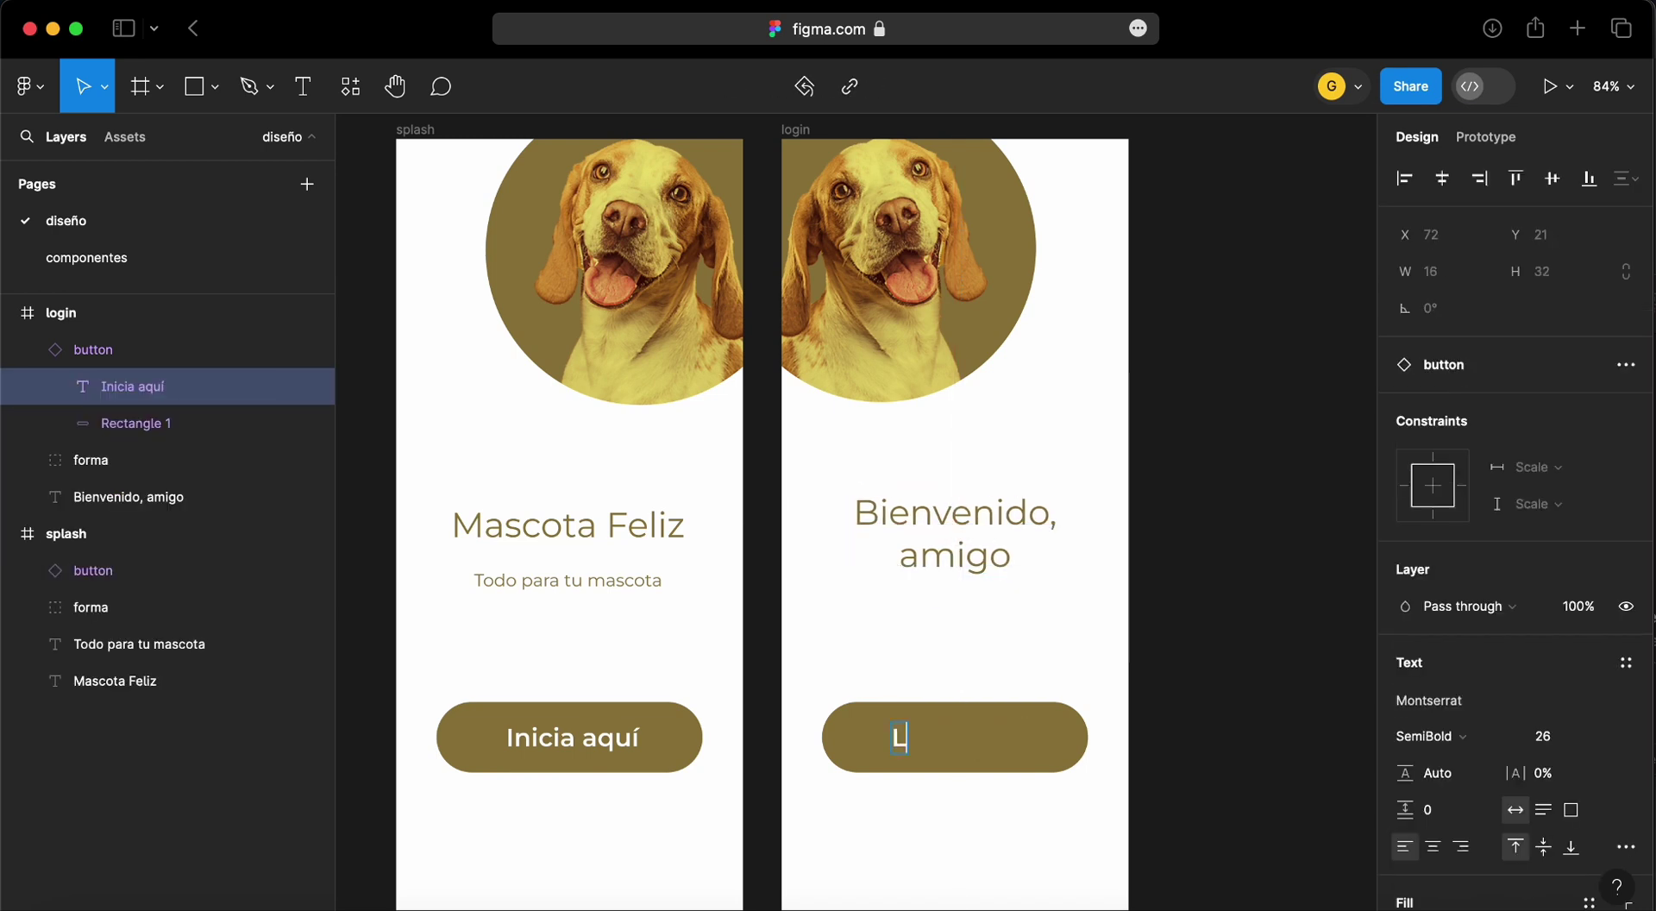
pyautogui.write('ogin')
pyautogui.press('Escape')
pyautogui.press('Escape')
pyautogui.moveTo(86, 257)
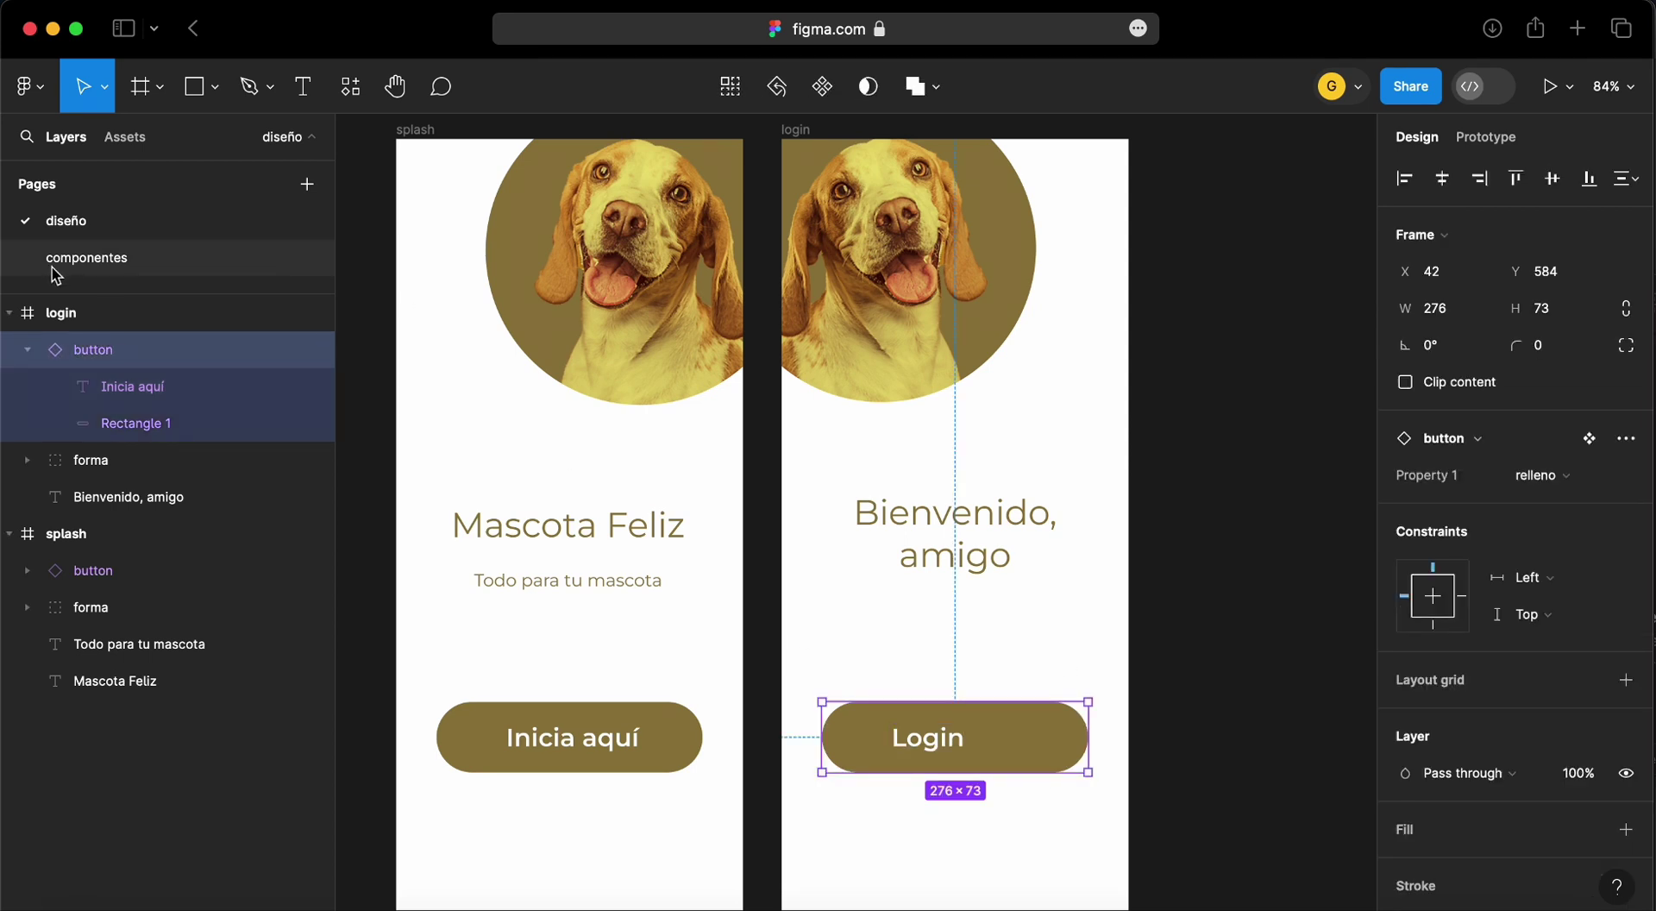
pyautogui.click(57, 275)
# Widen the relleno button variant's label box and centre its text
pyautogui.click(95, 460)
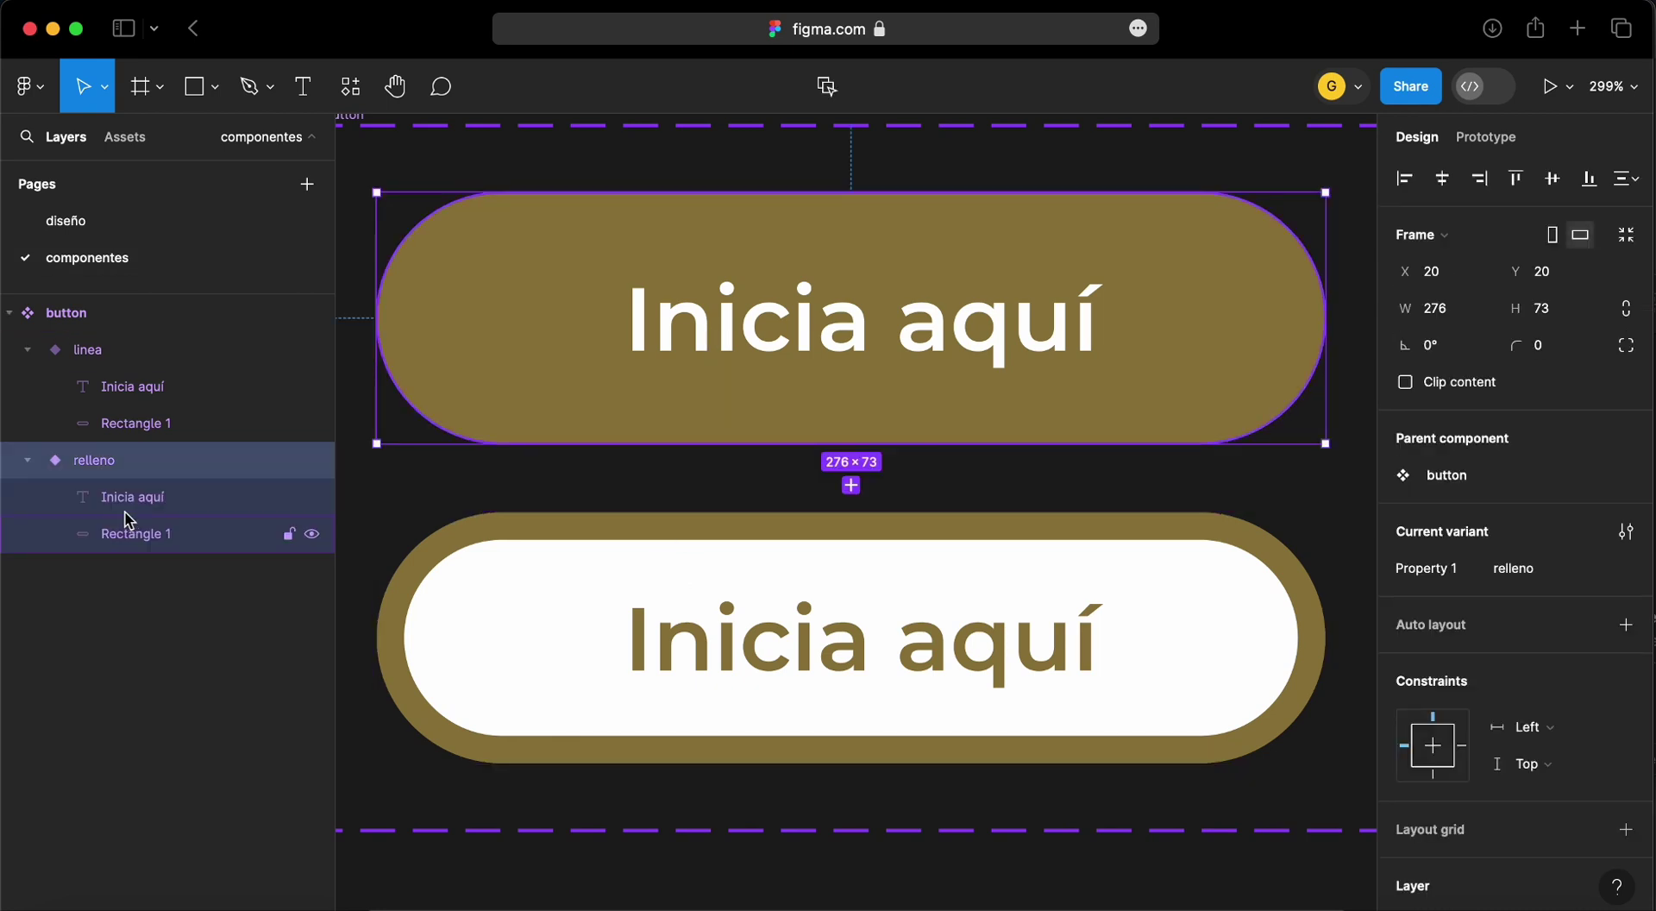
pyautogui.click(126, 505)
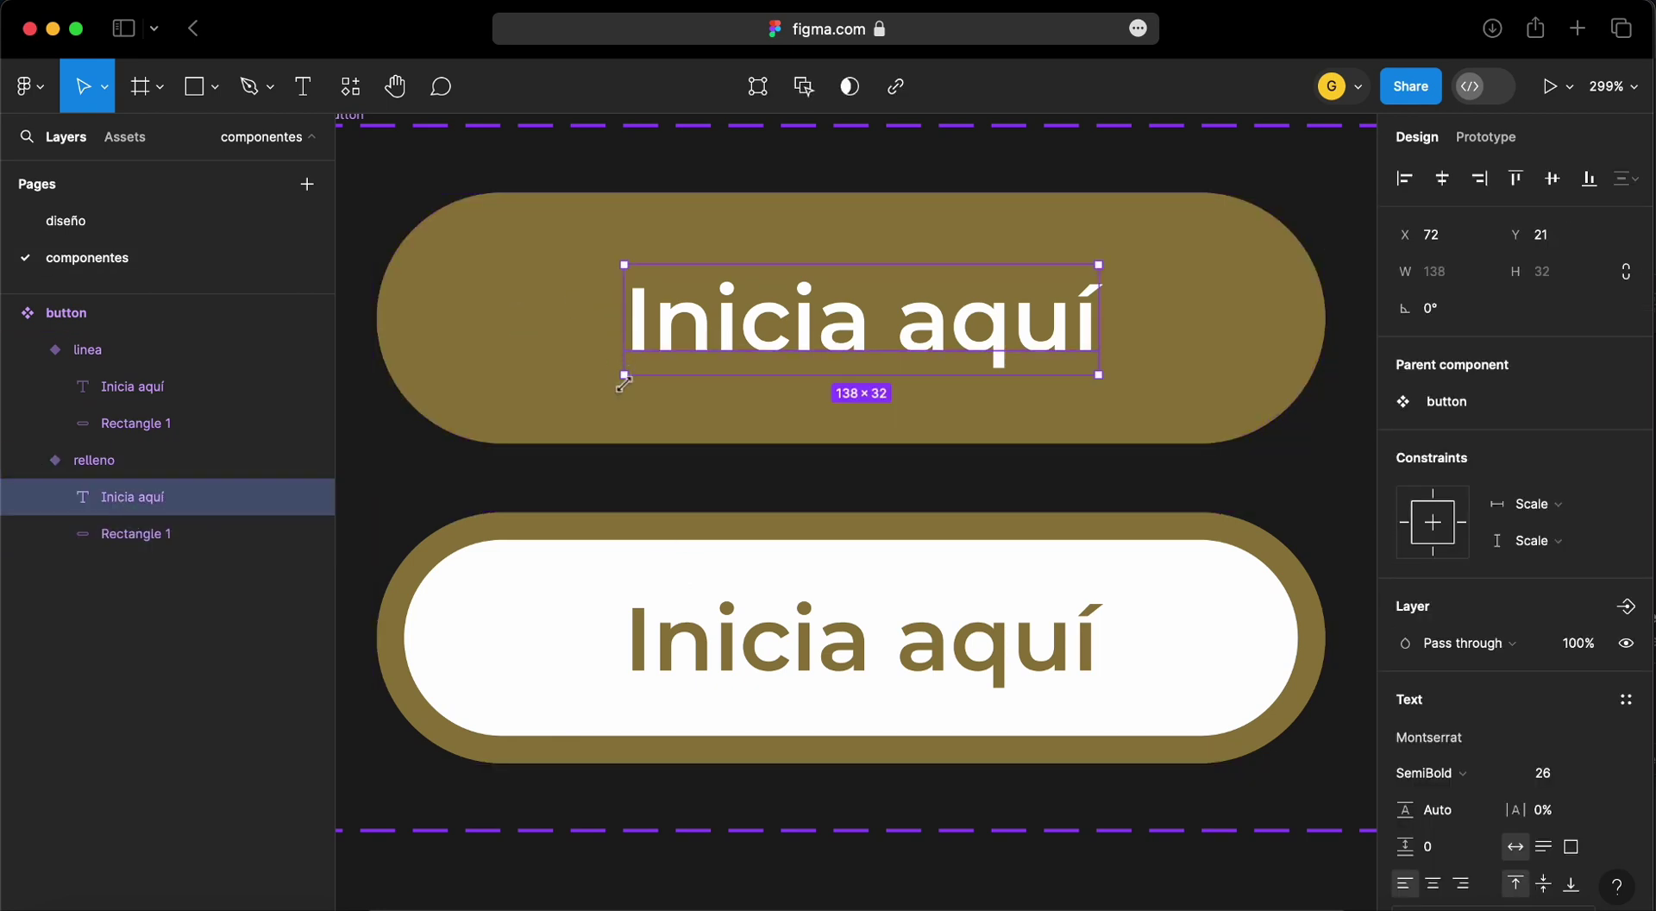
pyautogui.moveTo(624, 377); pyautogui.dragTo(477, 382)
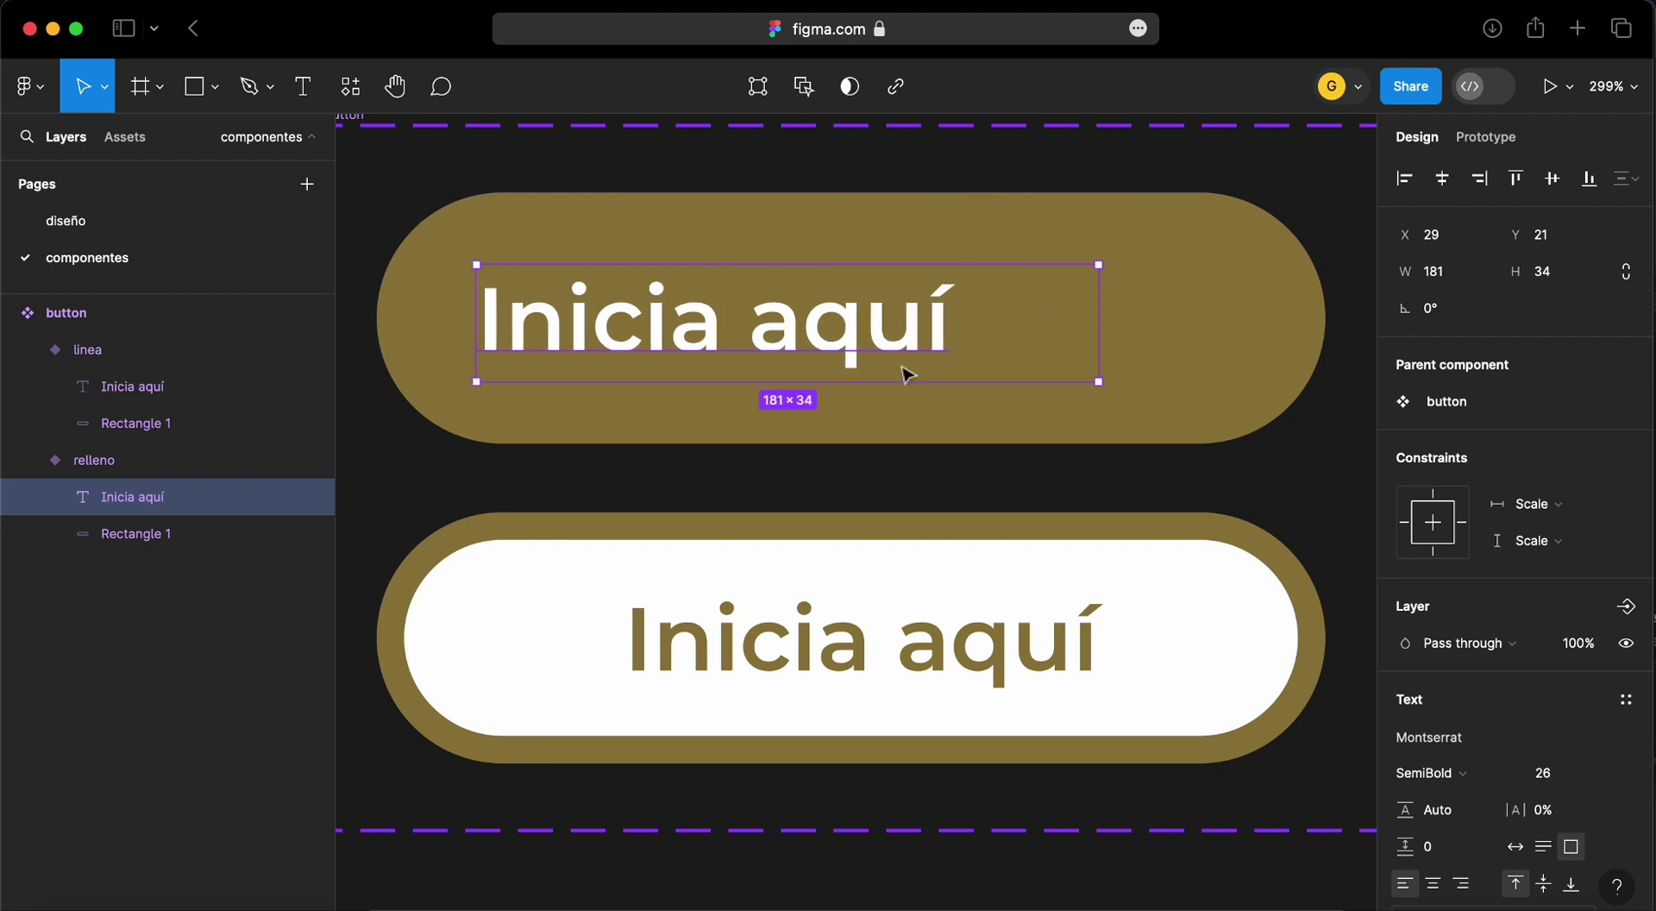
pyautogui.moveTo(1100, 382); pyautogui.dragTo(1229, 382)
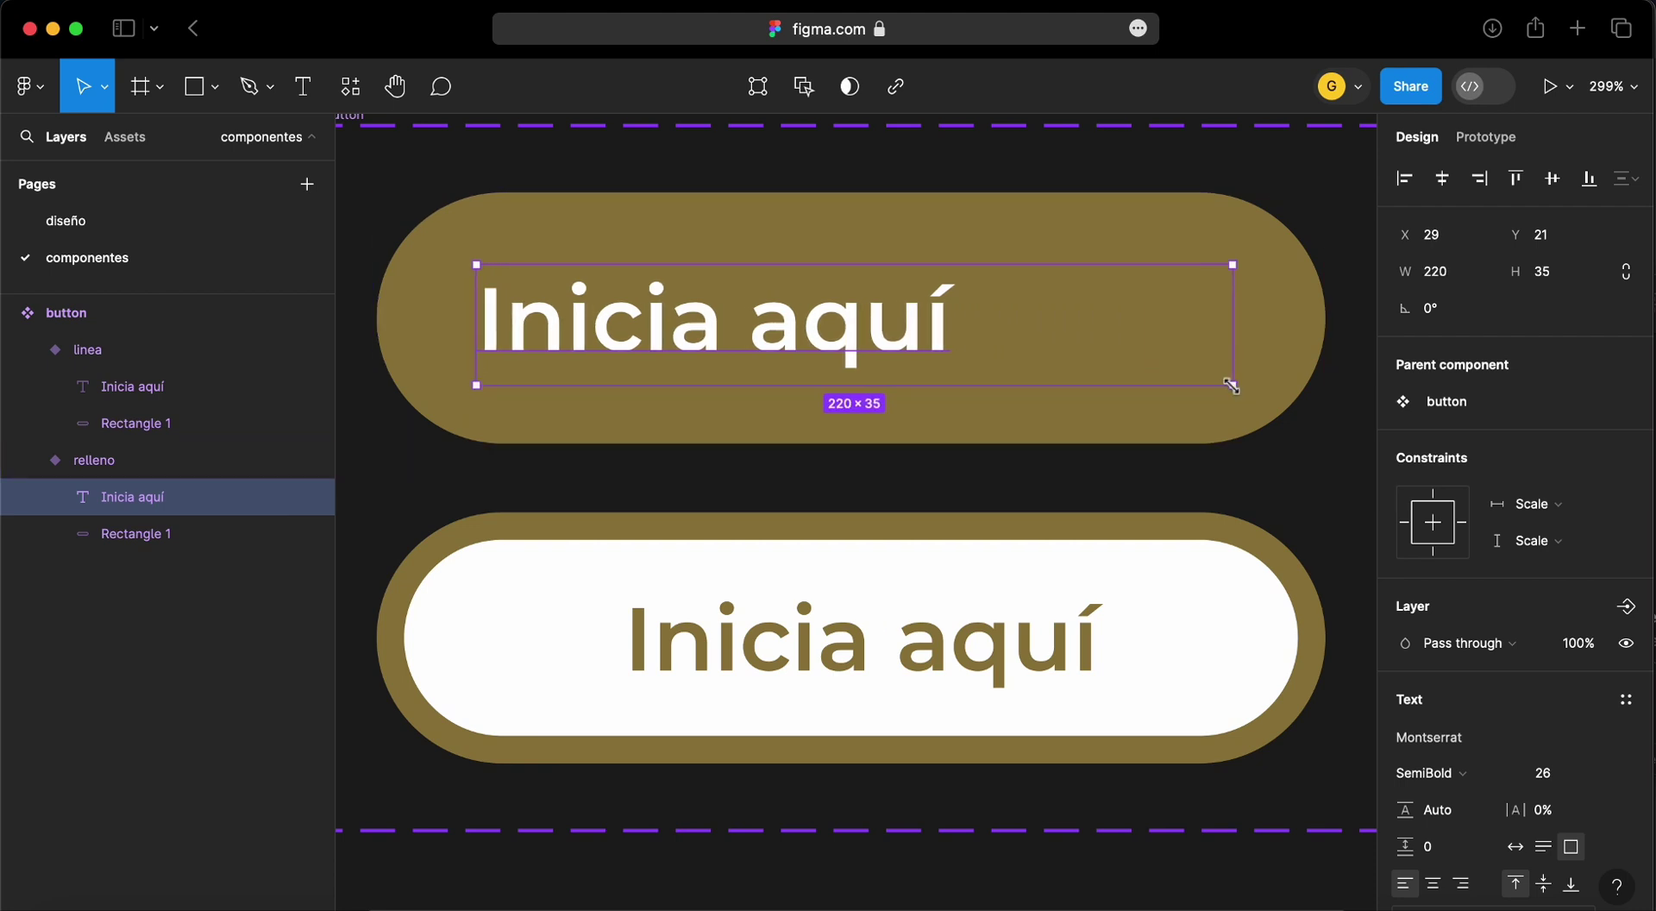
pyautogui.click(1433, 883)
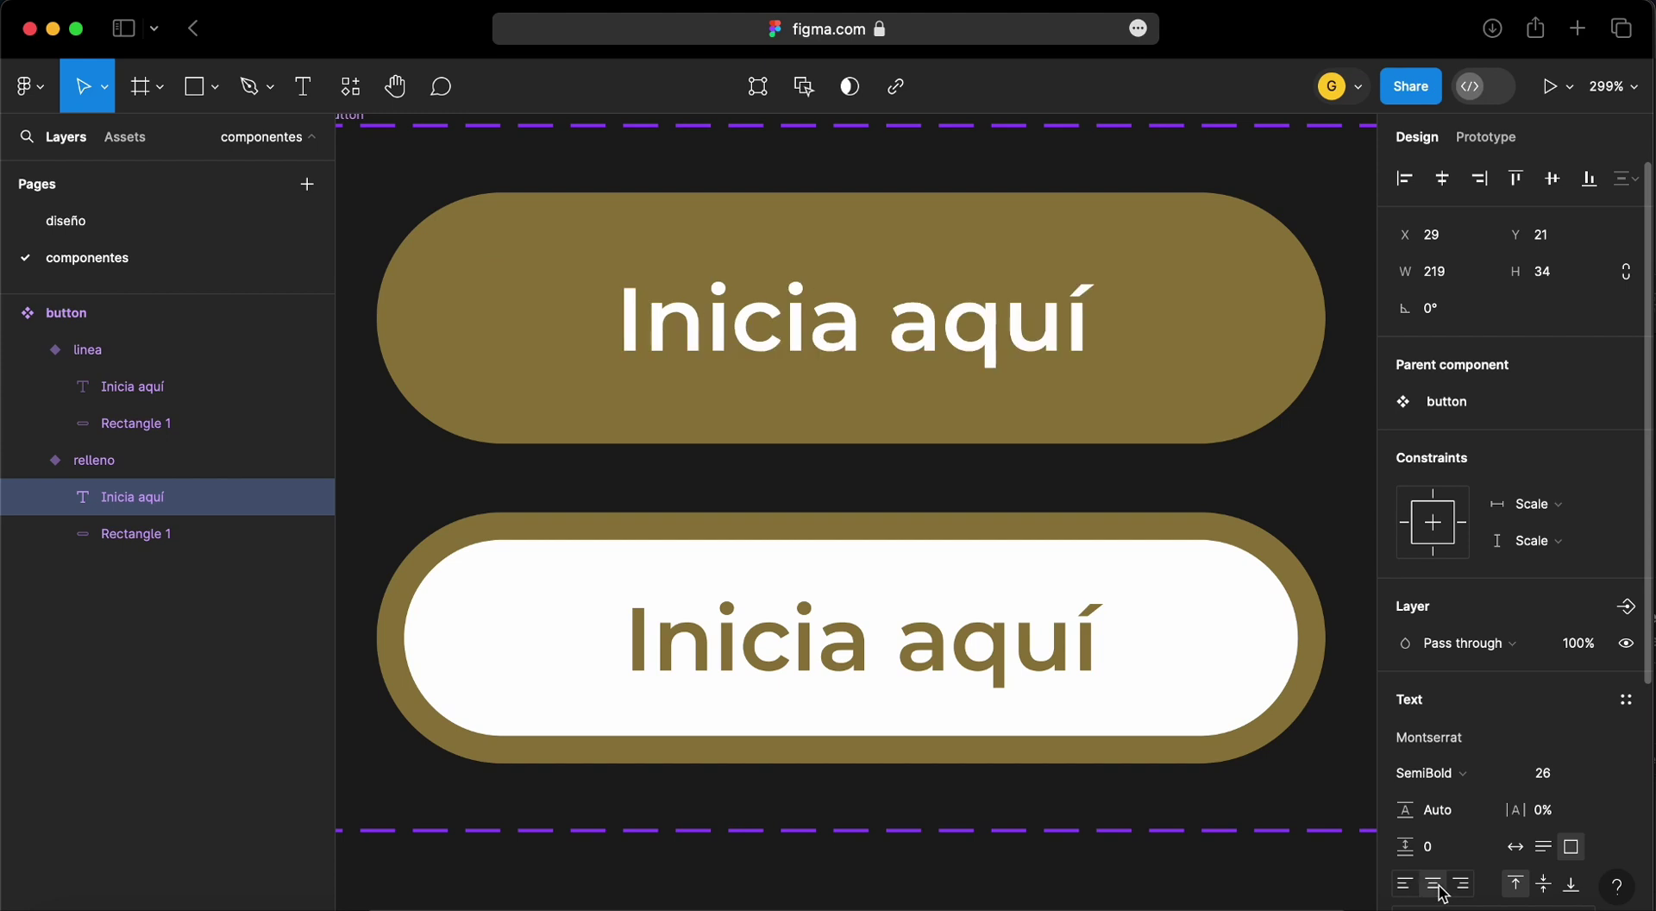
# Widen and centre the linea variant's label to 216×34, then return to diseño
pyautogui.click(729, 665)
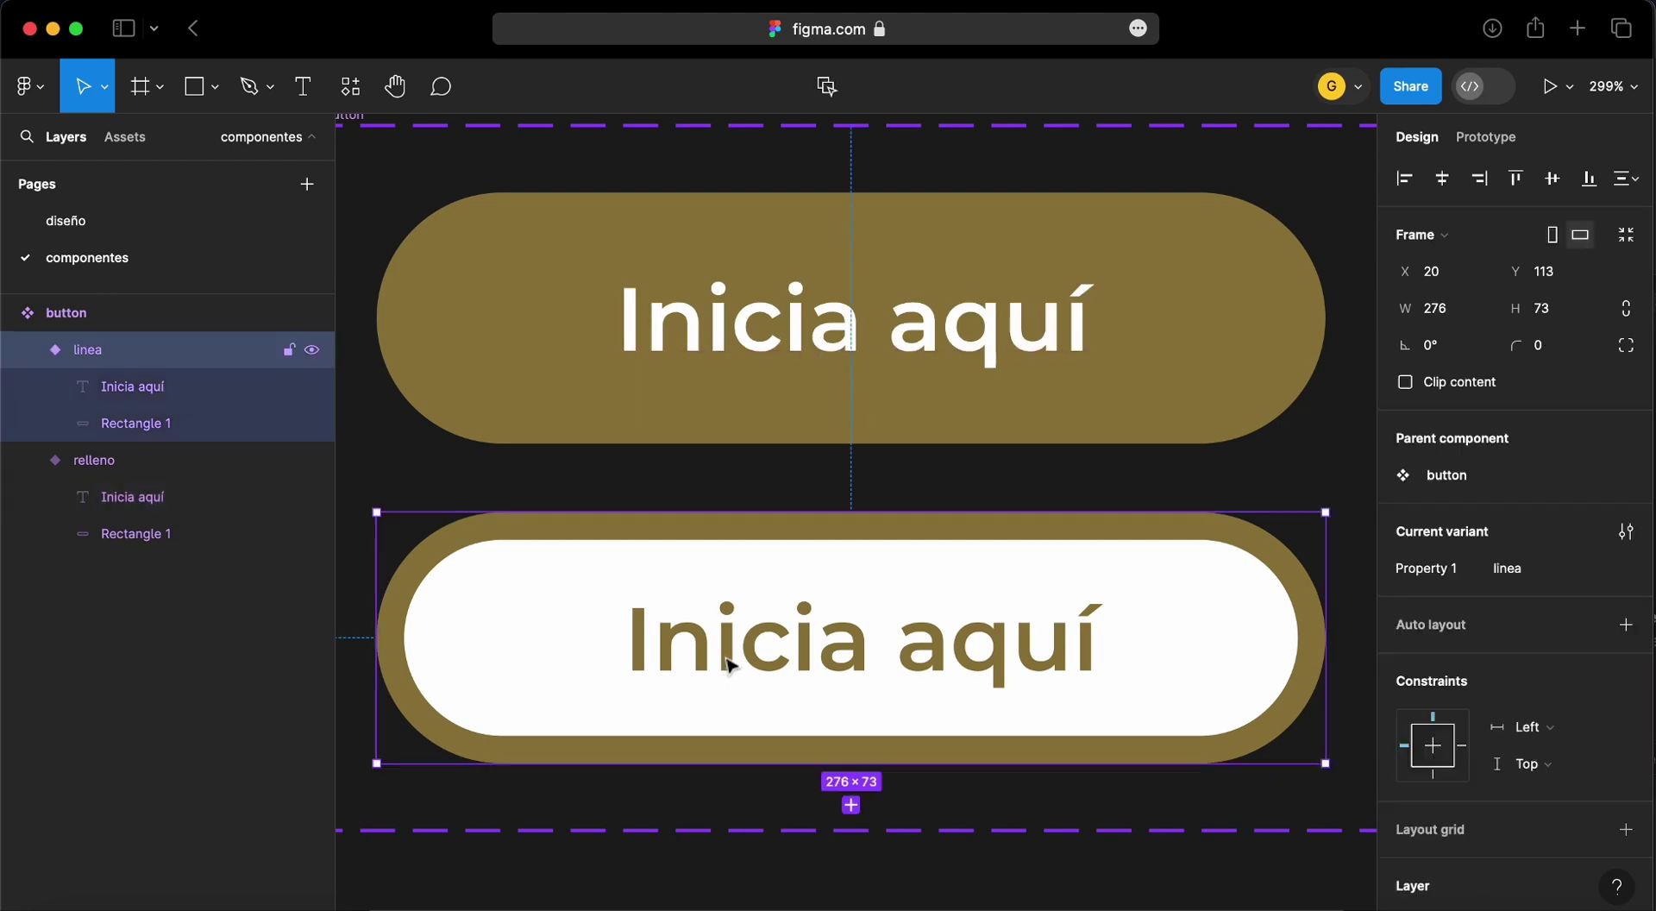
pyautogui.click(95, 396)
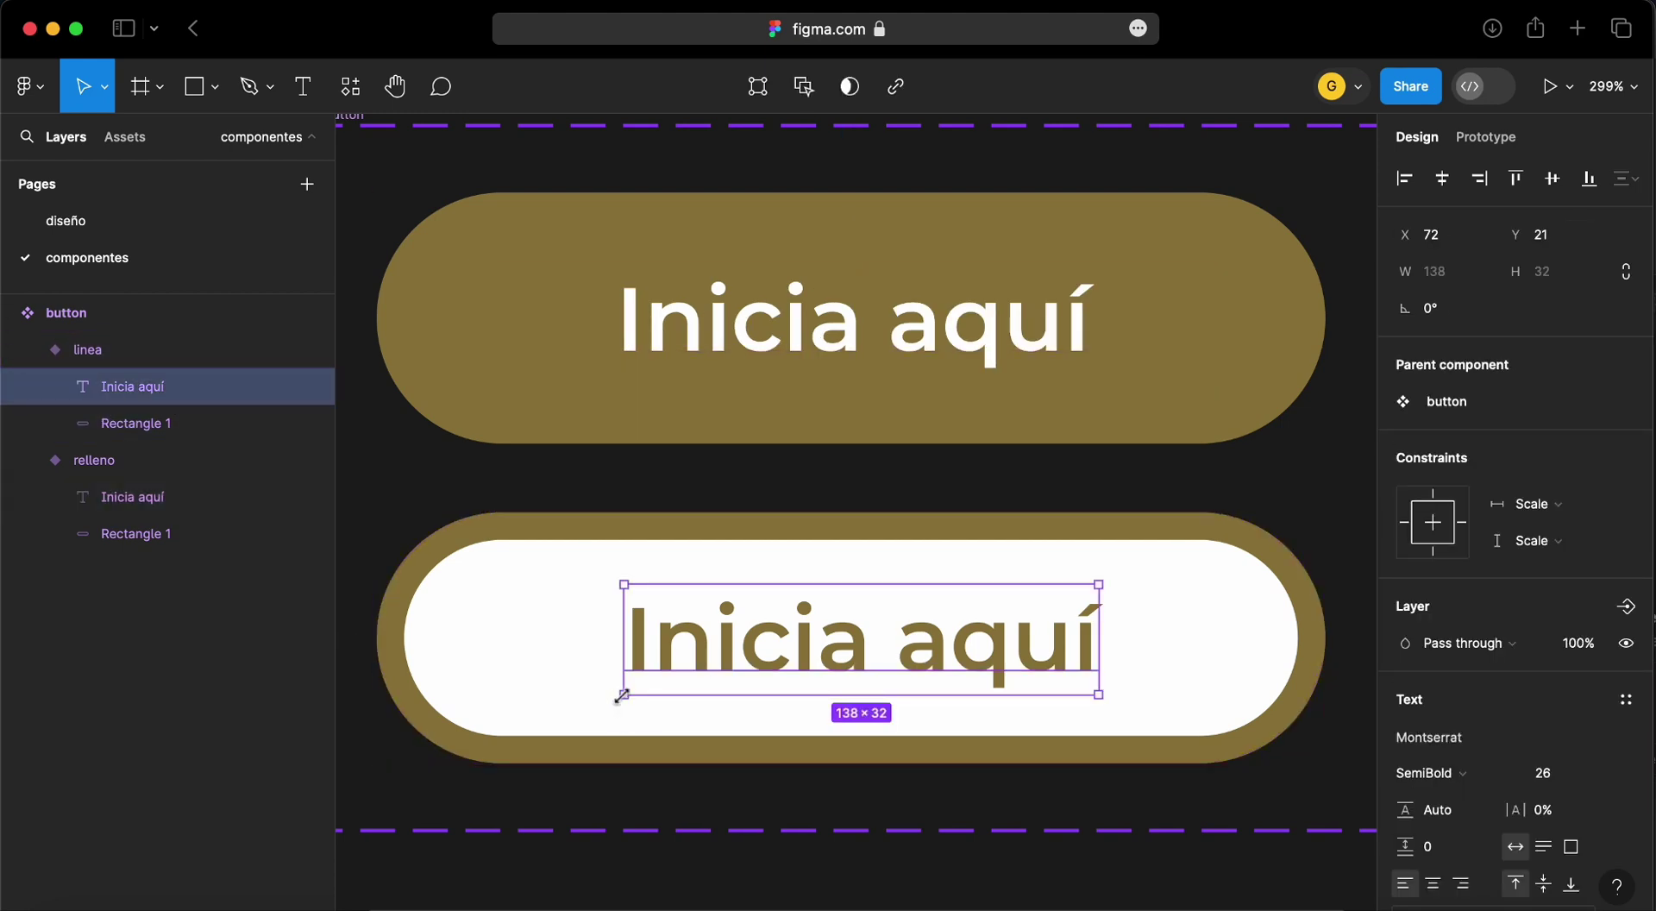
pyautogui.moveTo(622, 694); pyautogui.dragTo(490, 698)
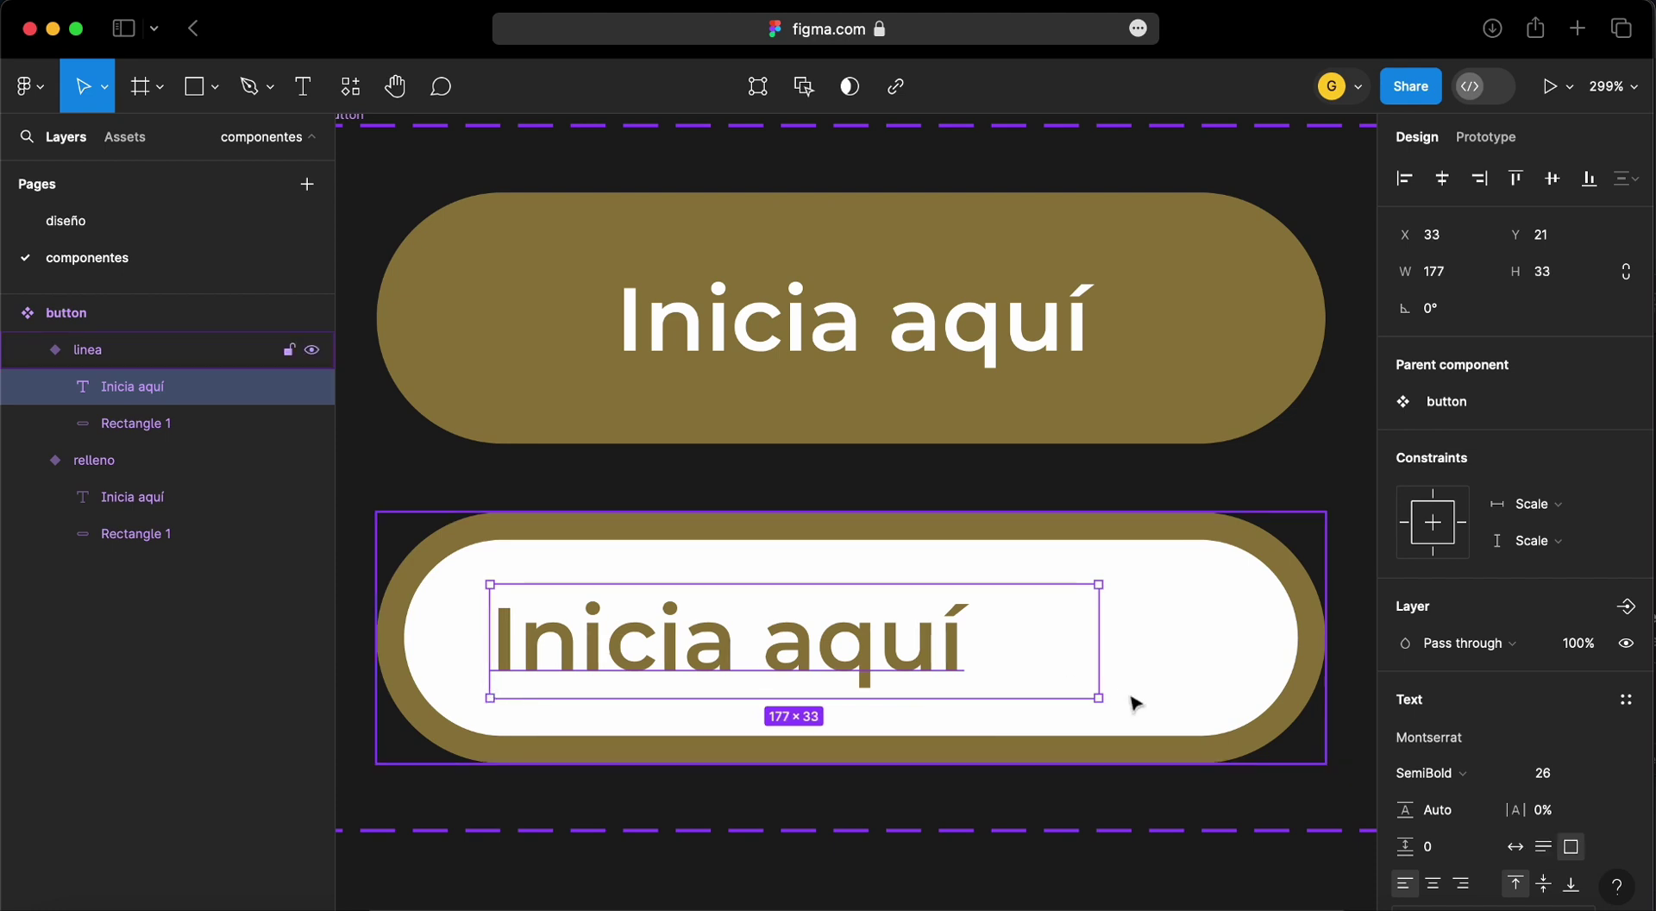
pyautogui.moveTo(1098, 698); pyautogui.dragTo(1231, 705)
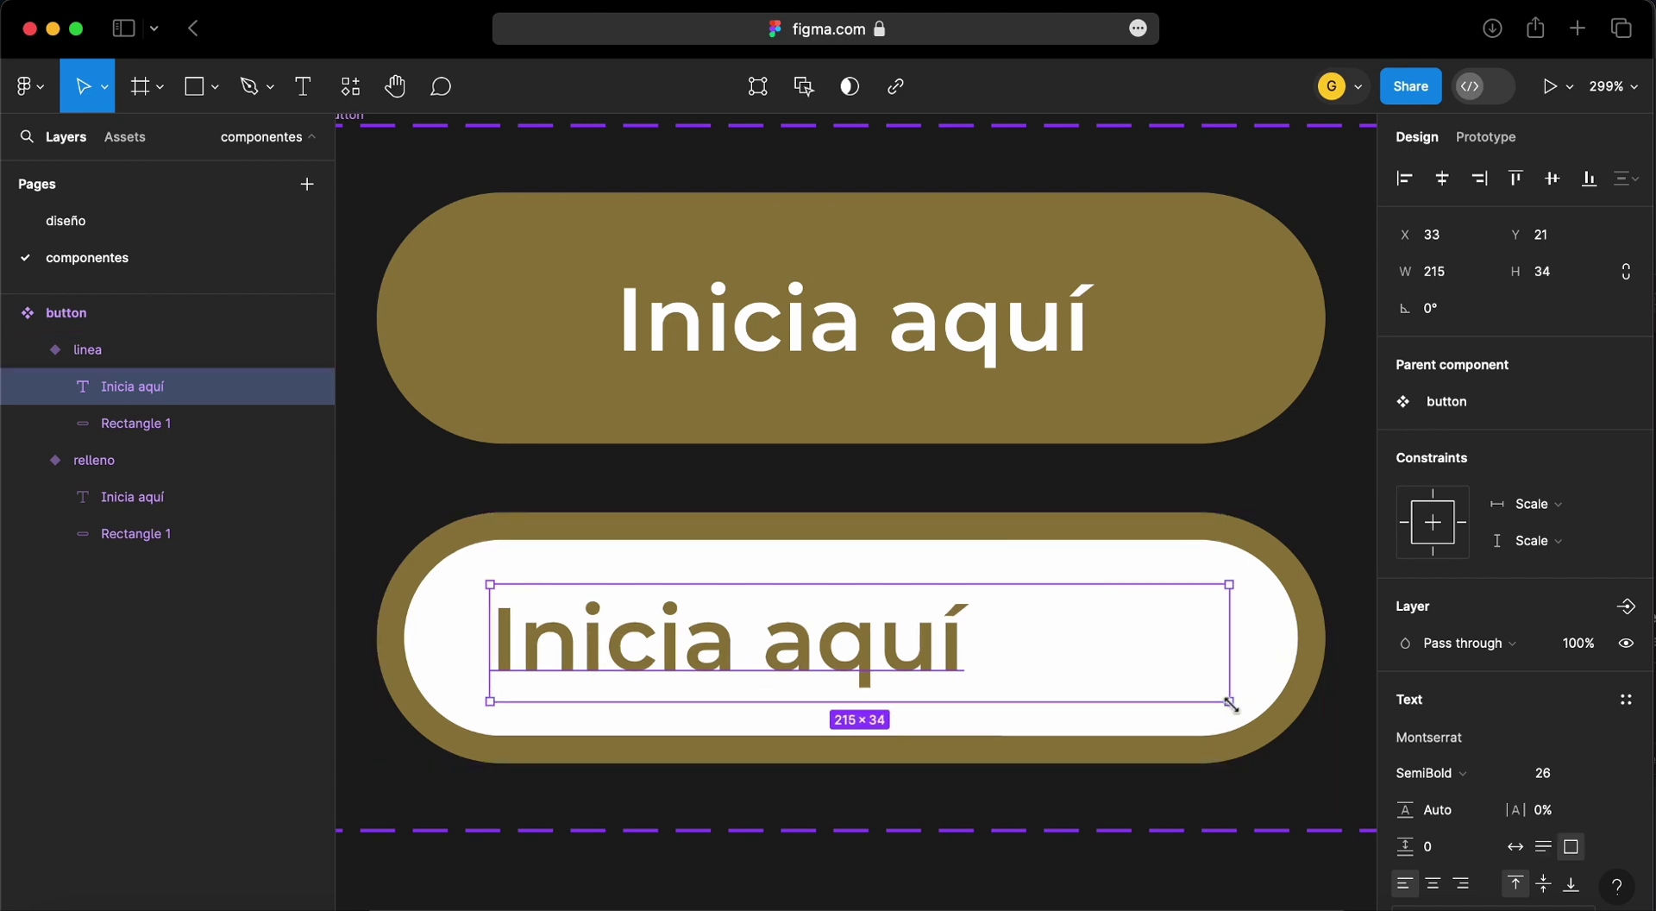
pyautogui.click(1434, 884)
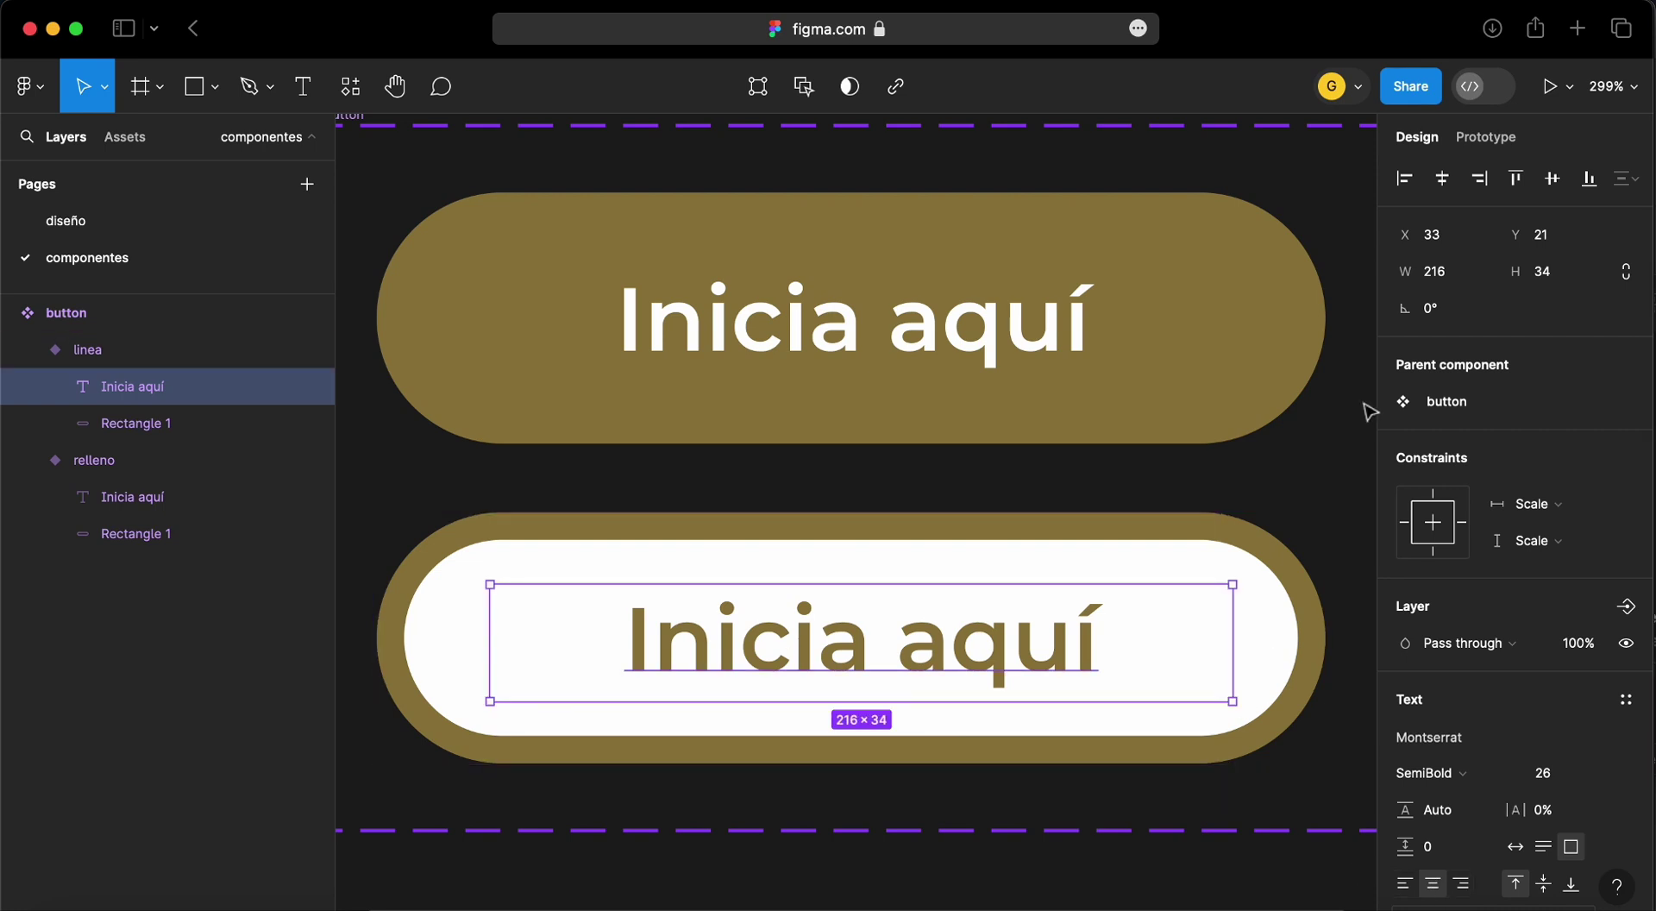
pyautogui.click(1342, 440)
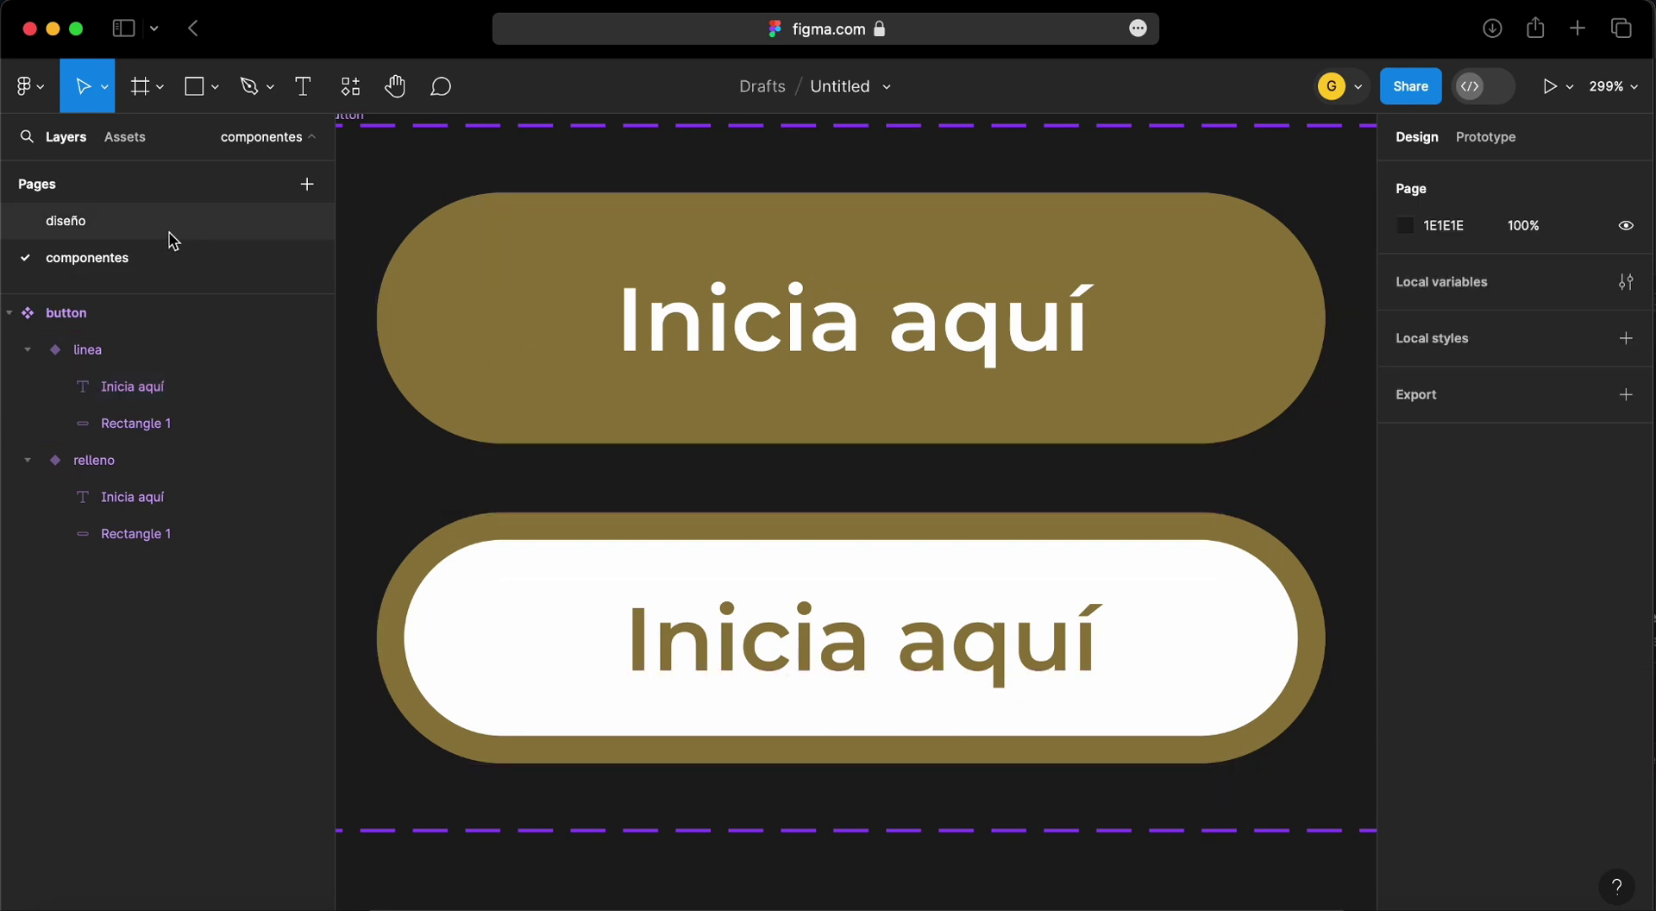
pyautogui.click(100, 225)
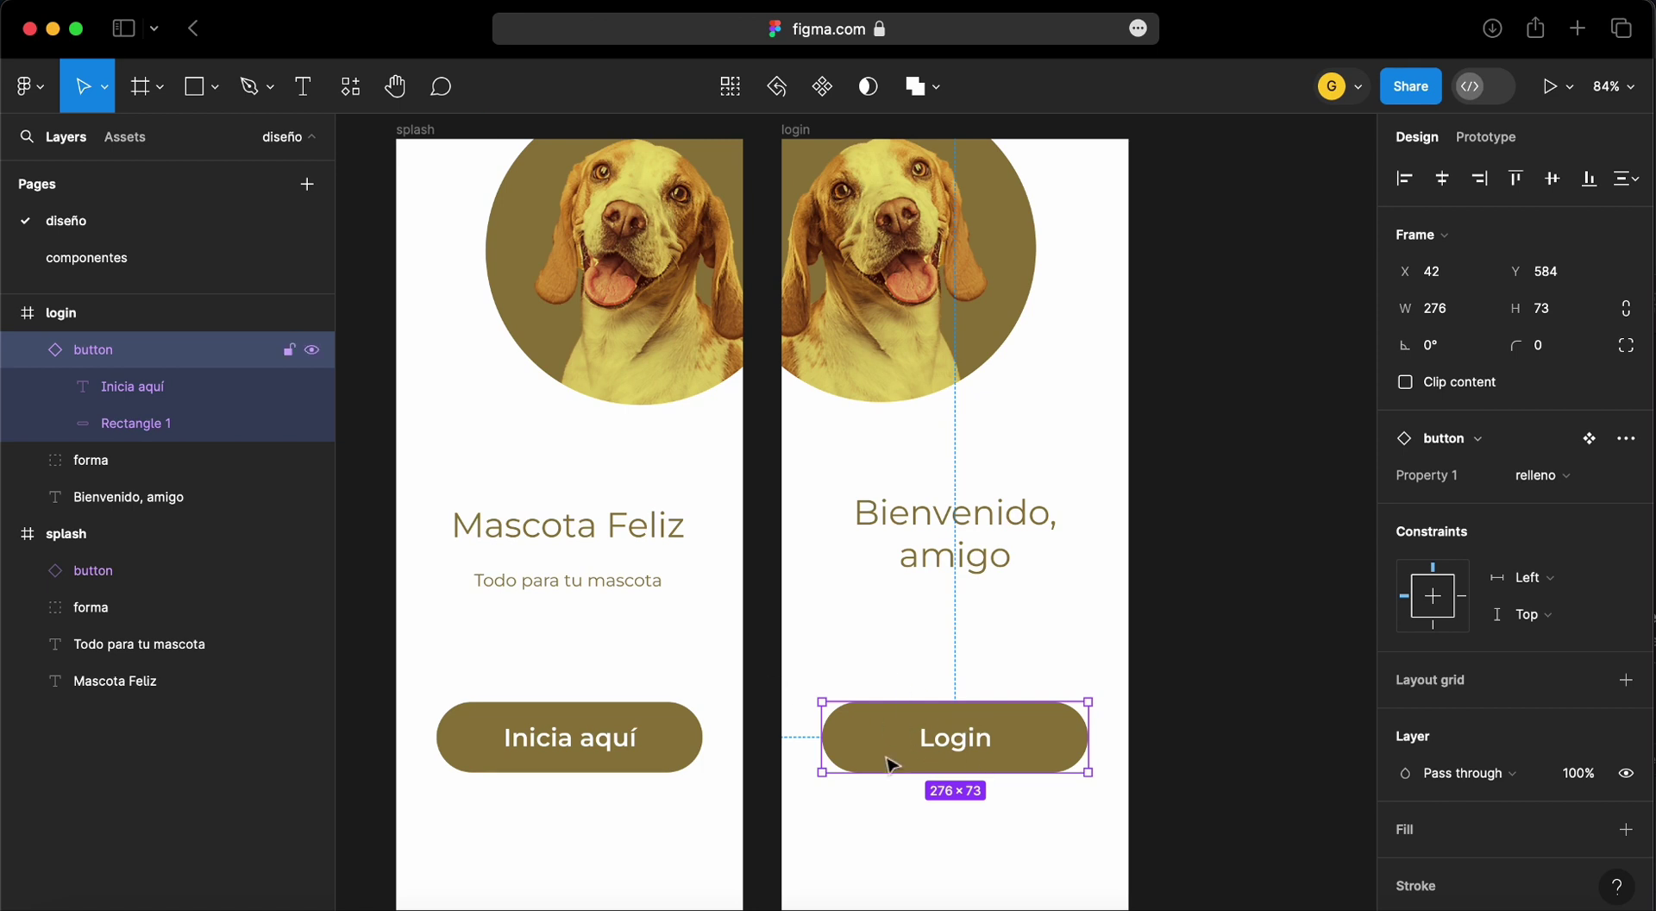
pyautogui.click(1052, 653)
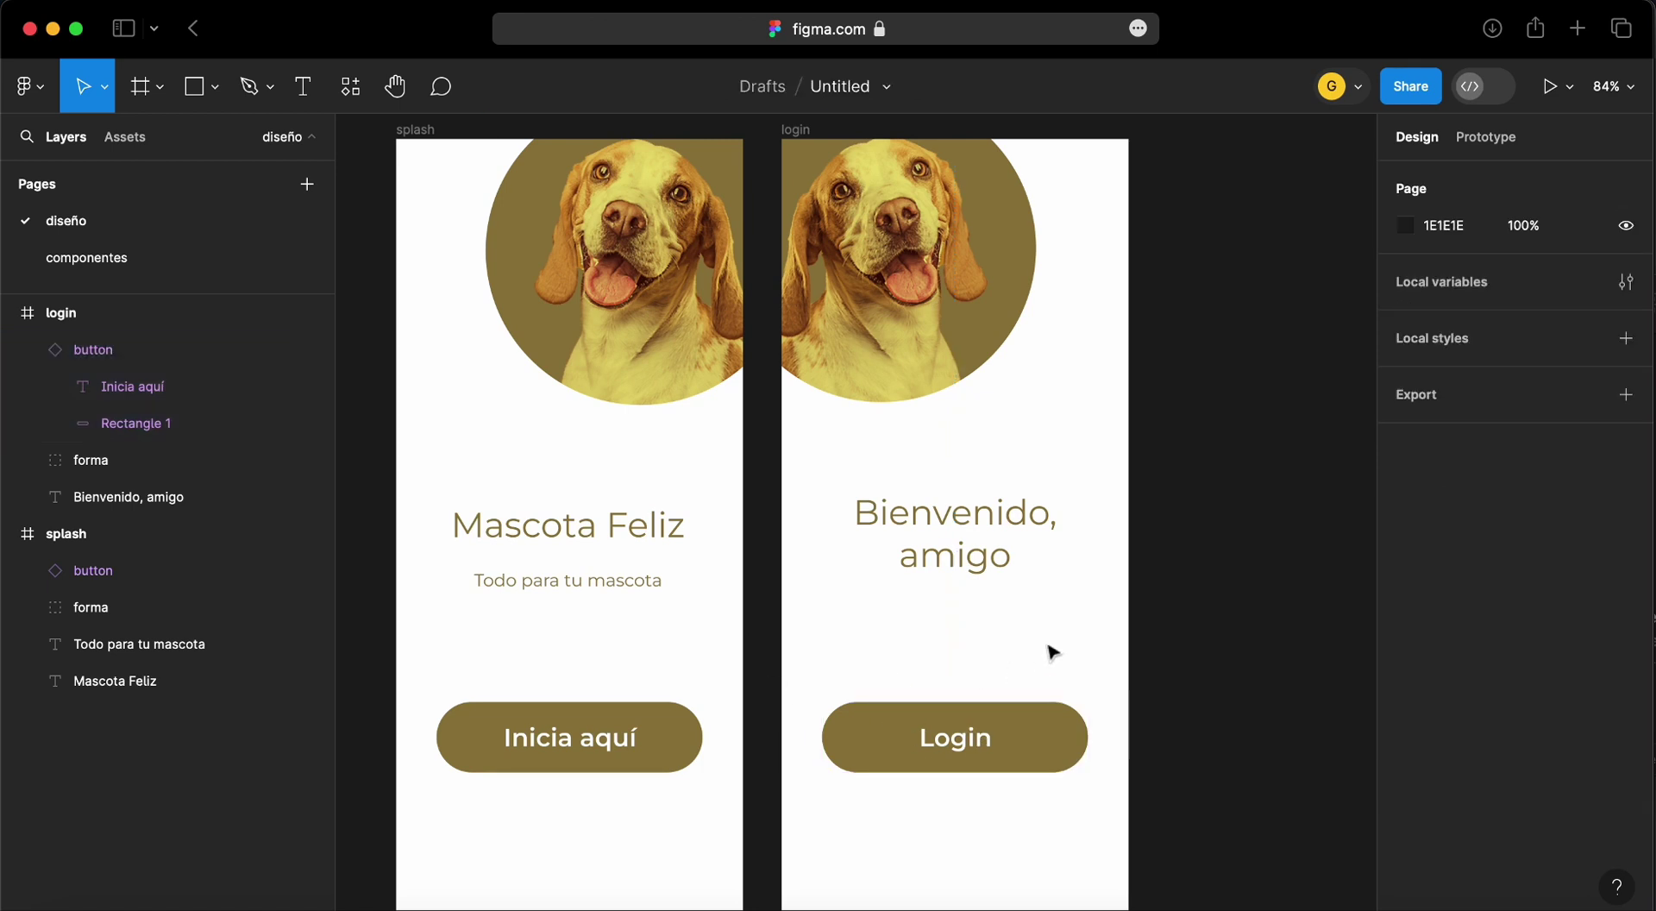
# Place a button instance below Login, labelled 'Únete' and set to the linea variant
pyautogui.click(1054, 730)
pyautogui.moveTo(140, 312)
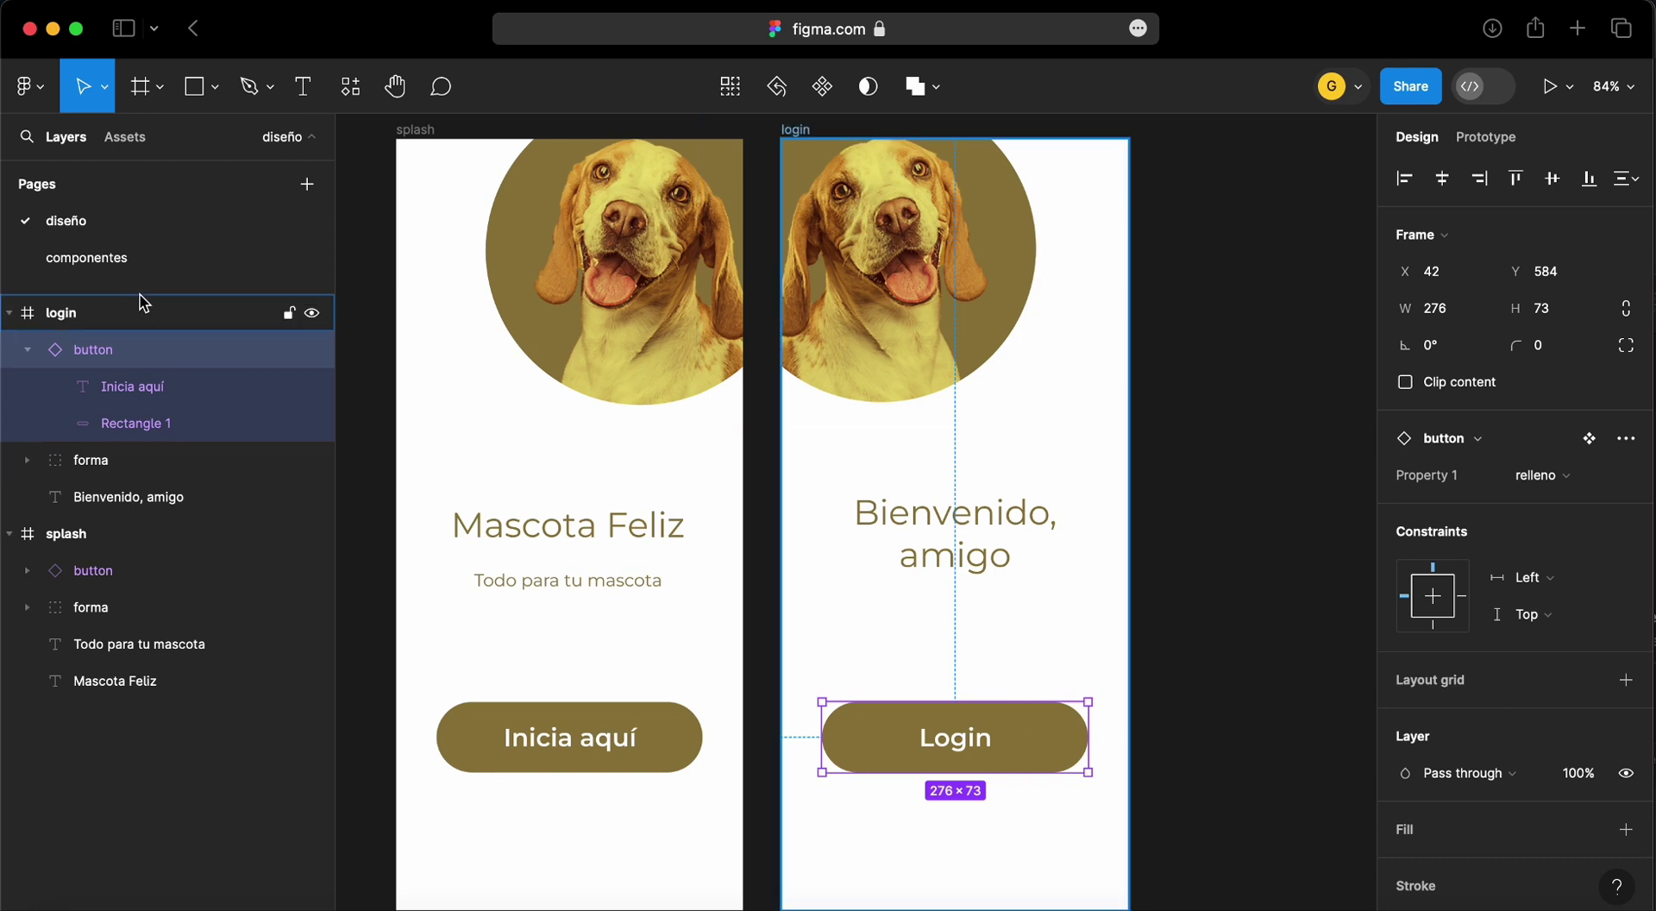
pyautogui.click(125, 138)
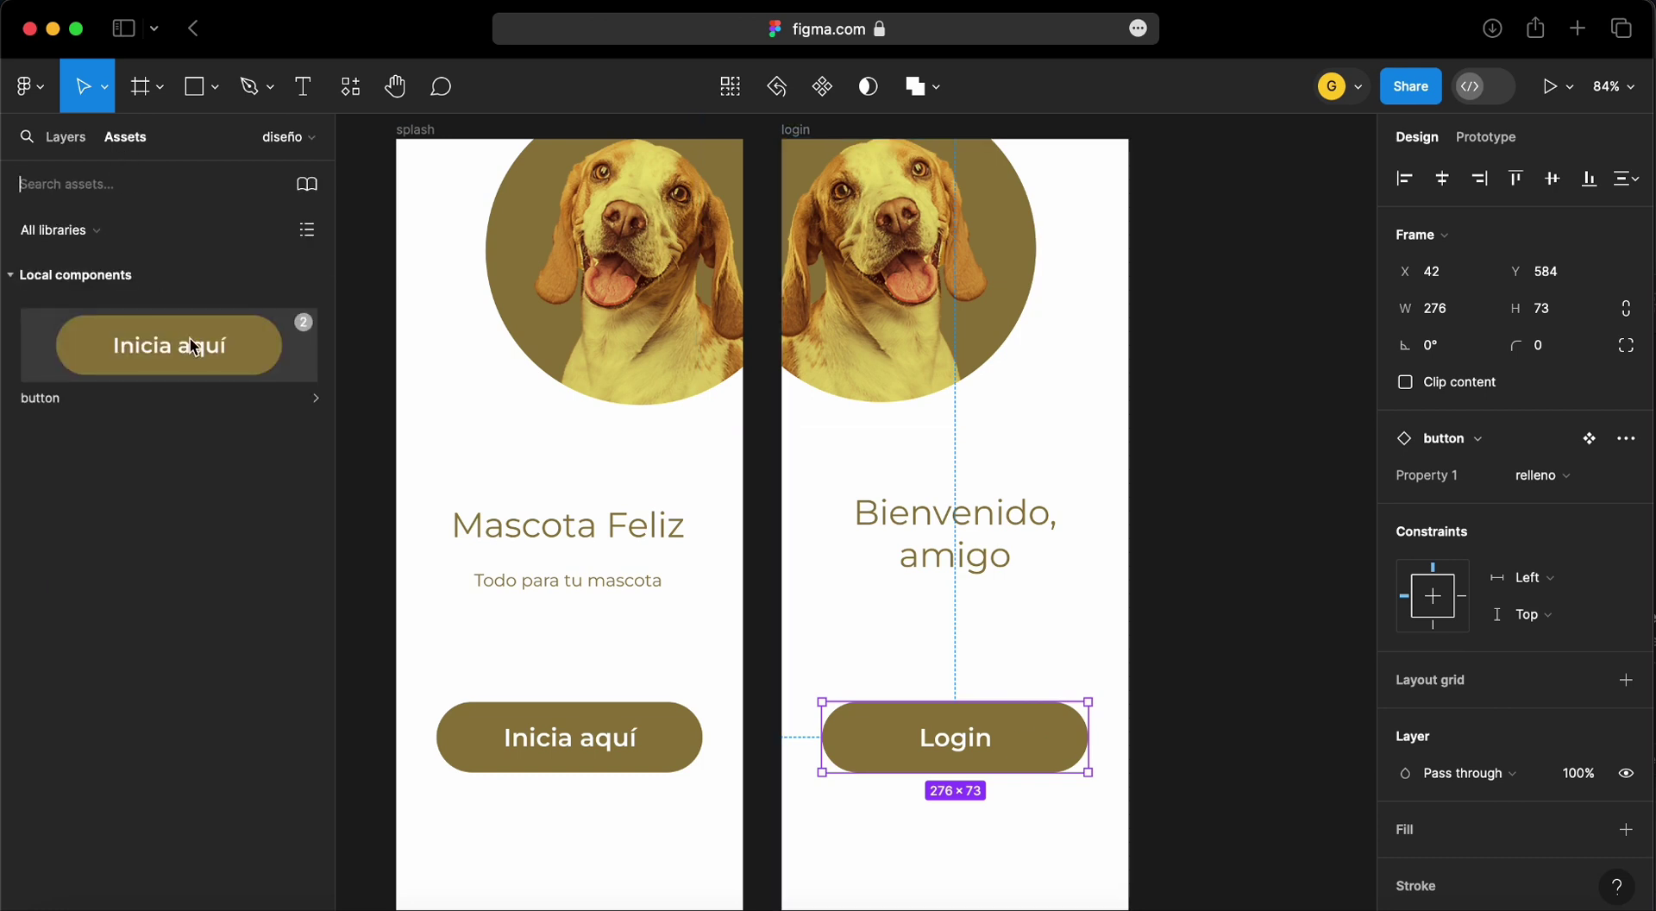
pyautogui.moveTo(277, 368)
pyautogui.mouseDown()
pyautogui.moveTo(1060, 863)
pyautogui.moveTo(1049, 873)
pyautogui.mouseUp()
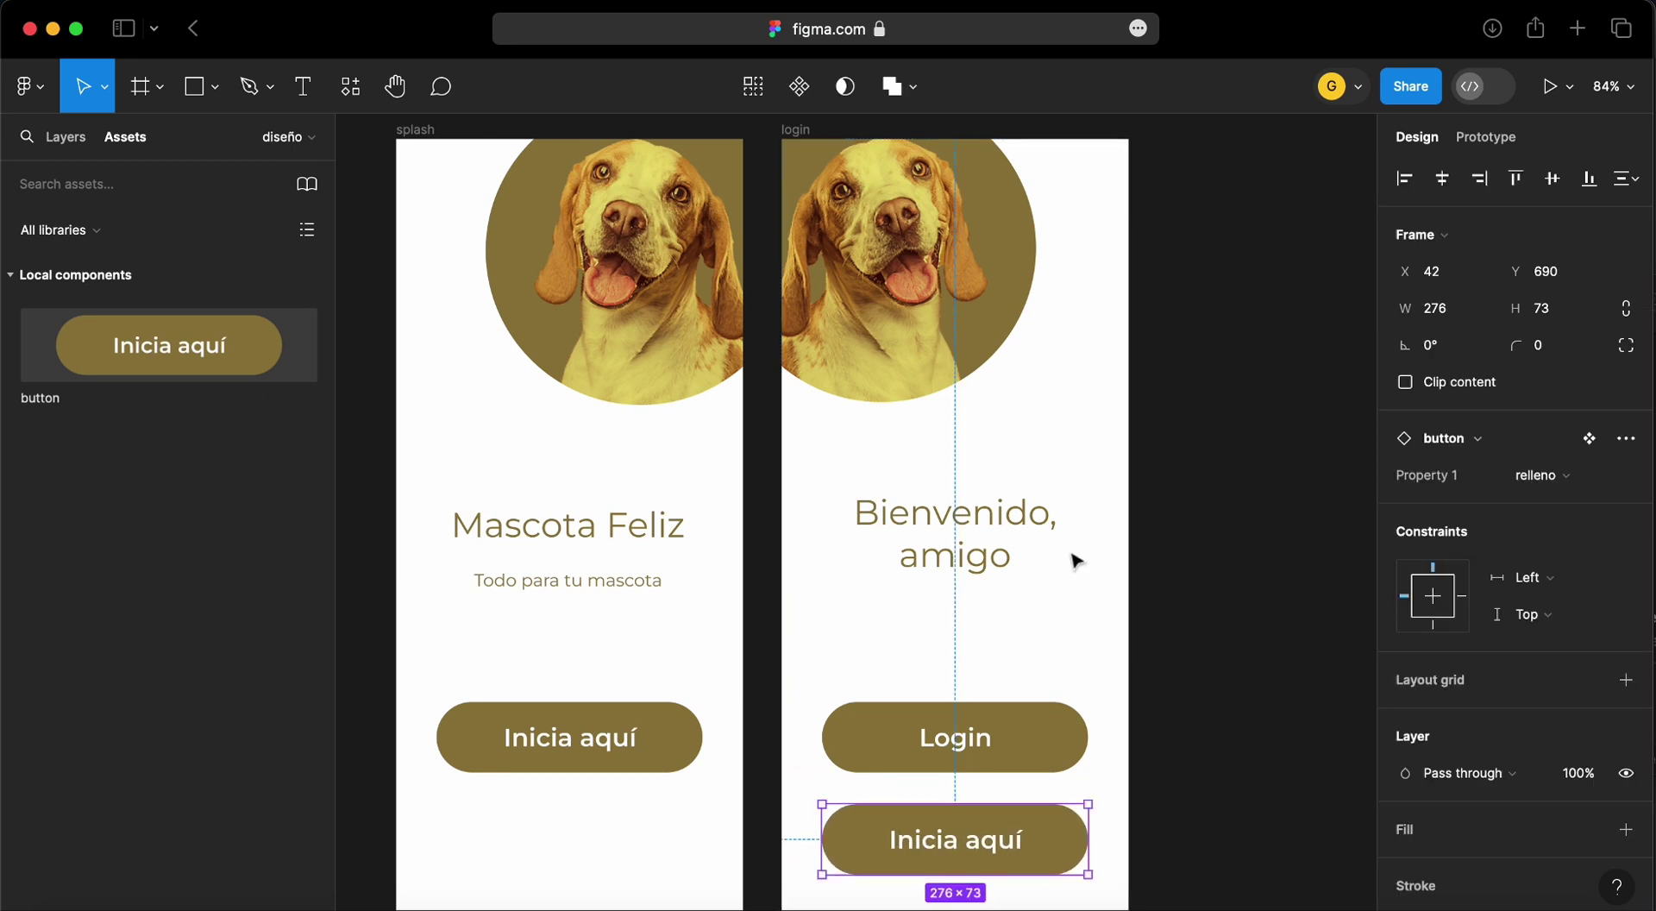
pyautogui.doubleClick(942, 849)
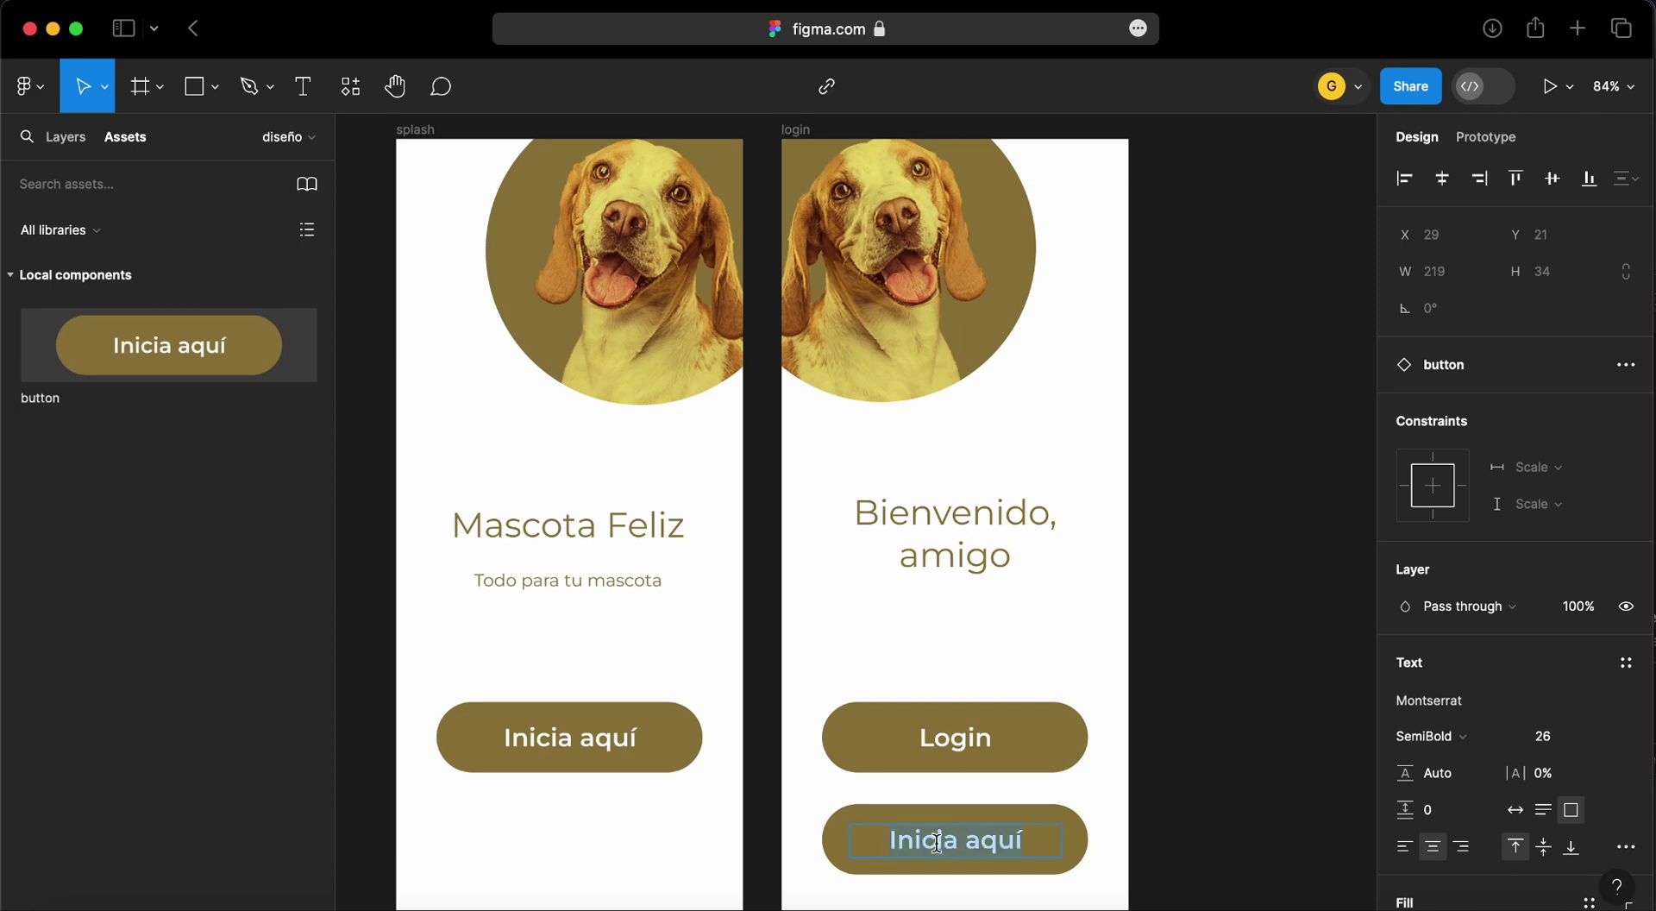
pyautogui.write('´')
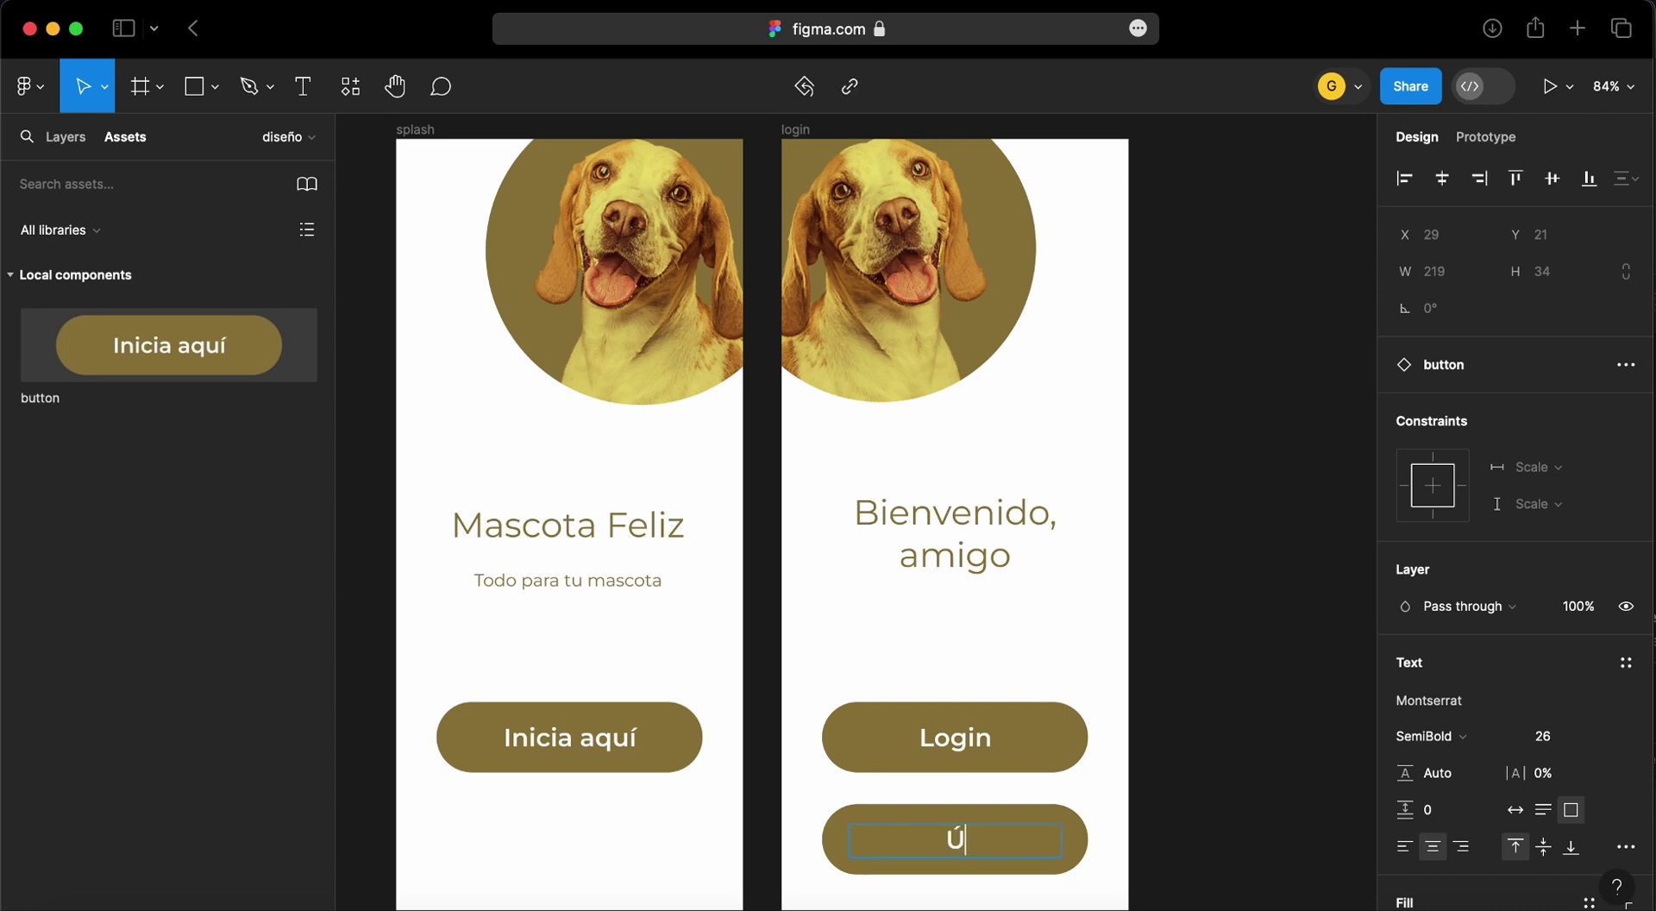
pyautogui.write('nete')
pyautogui.press('Escape')
pyautogui.click(1068, 840)
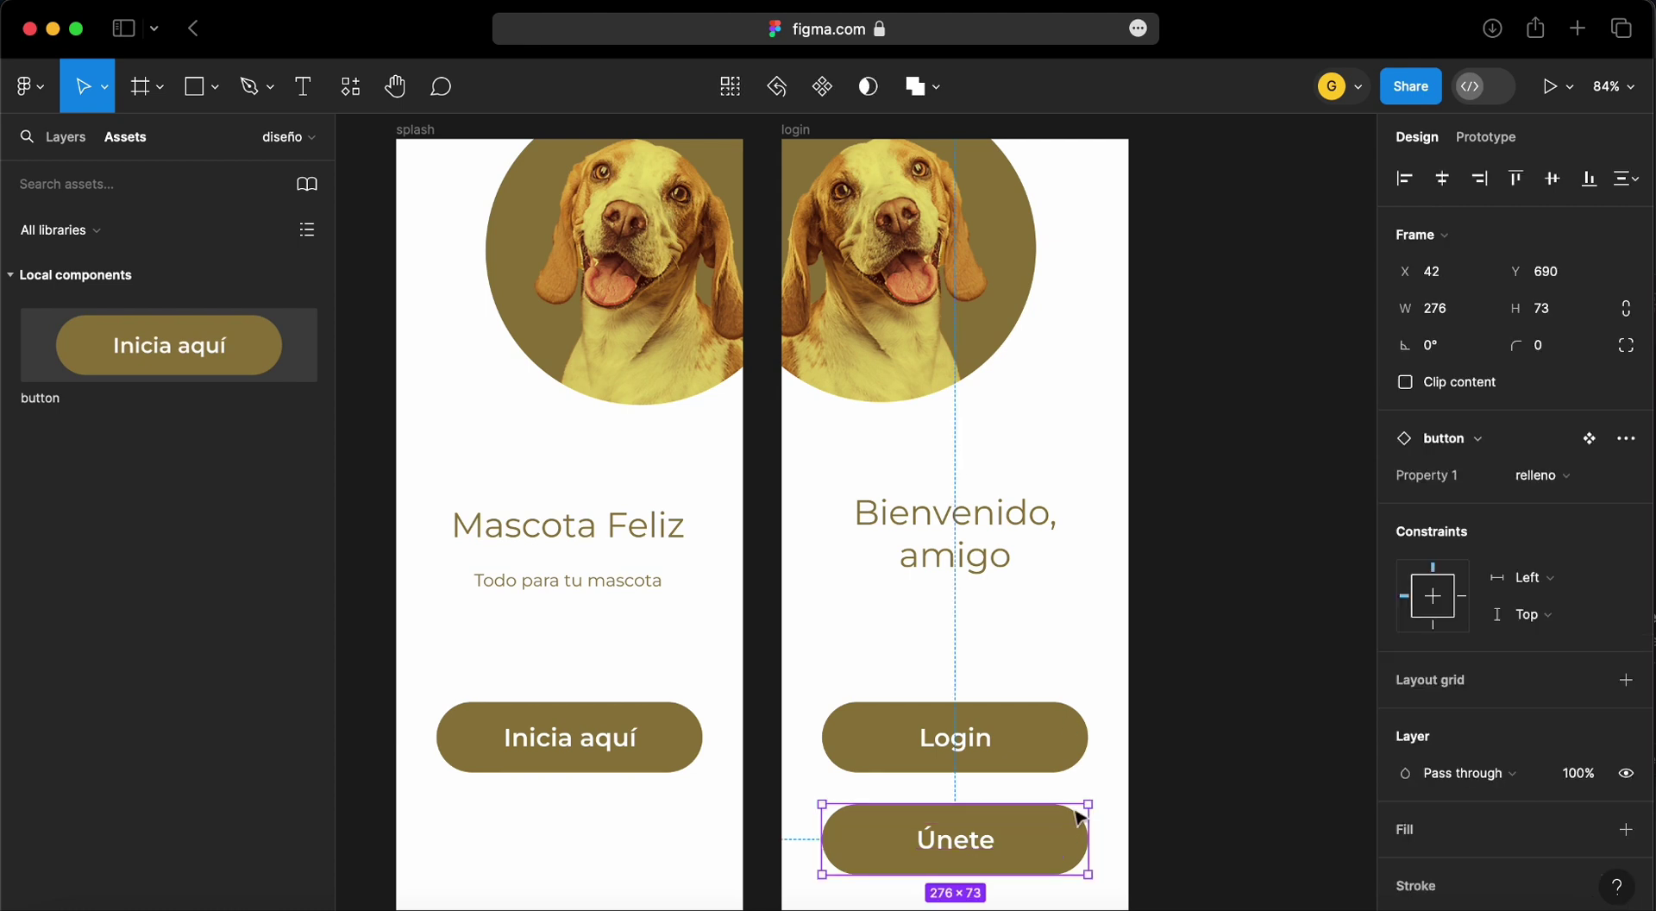
pyautogui.click(1584, 475)
pyautogui.click(1516, 494)
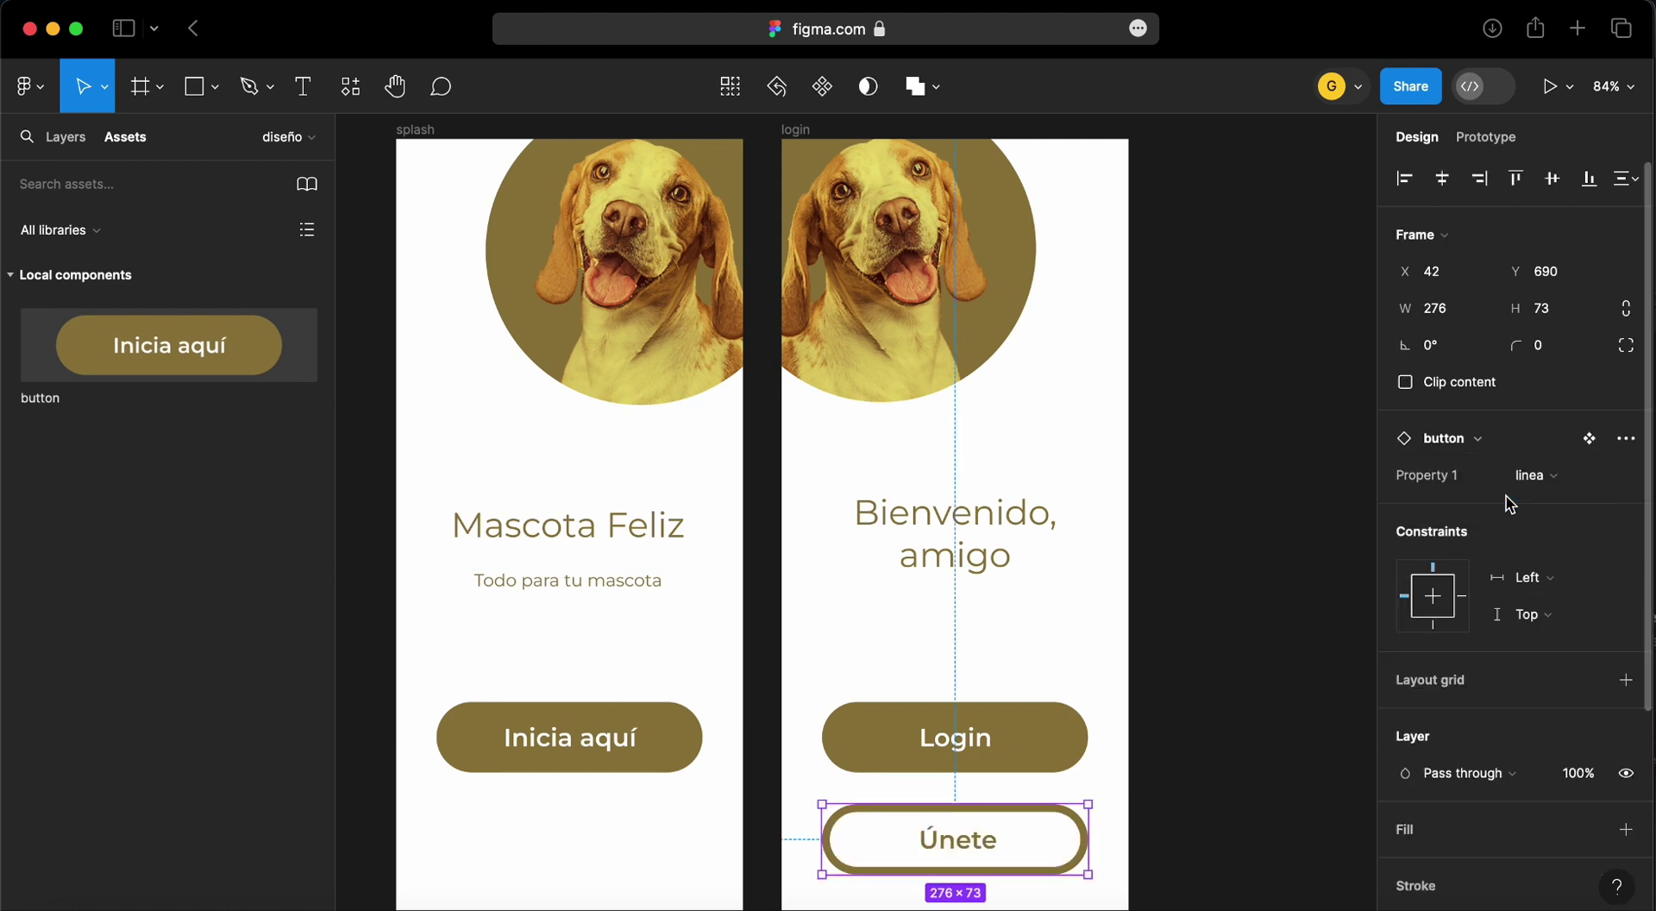
pyautogui.click(1092, 625)
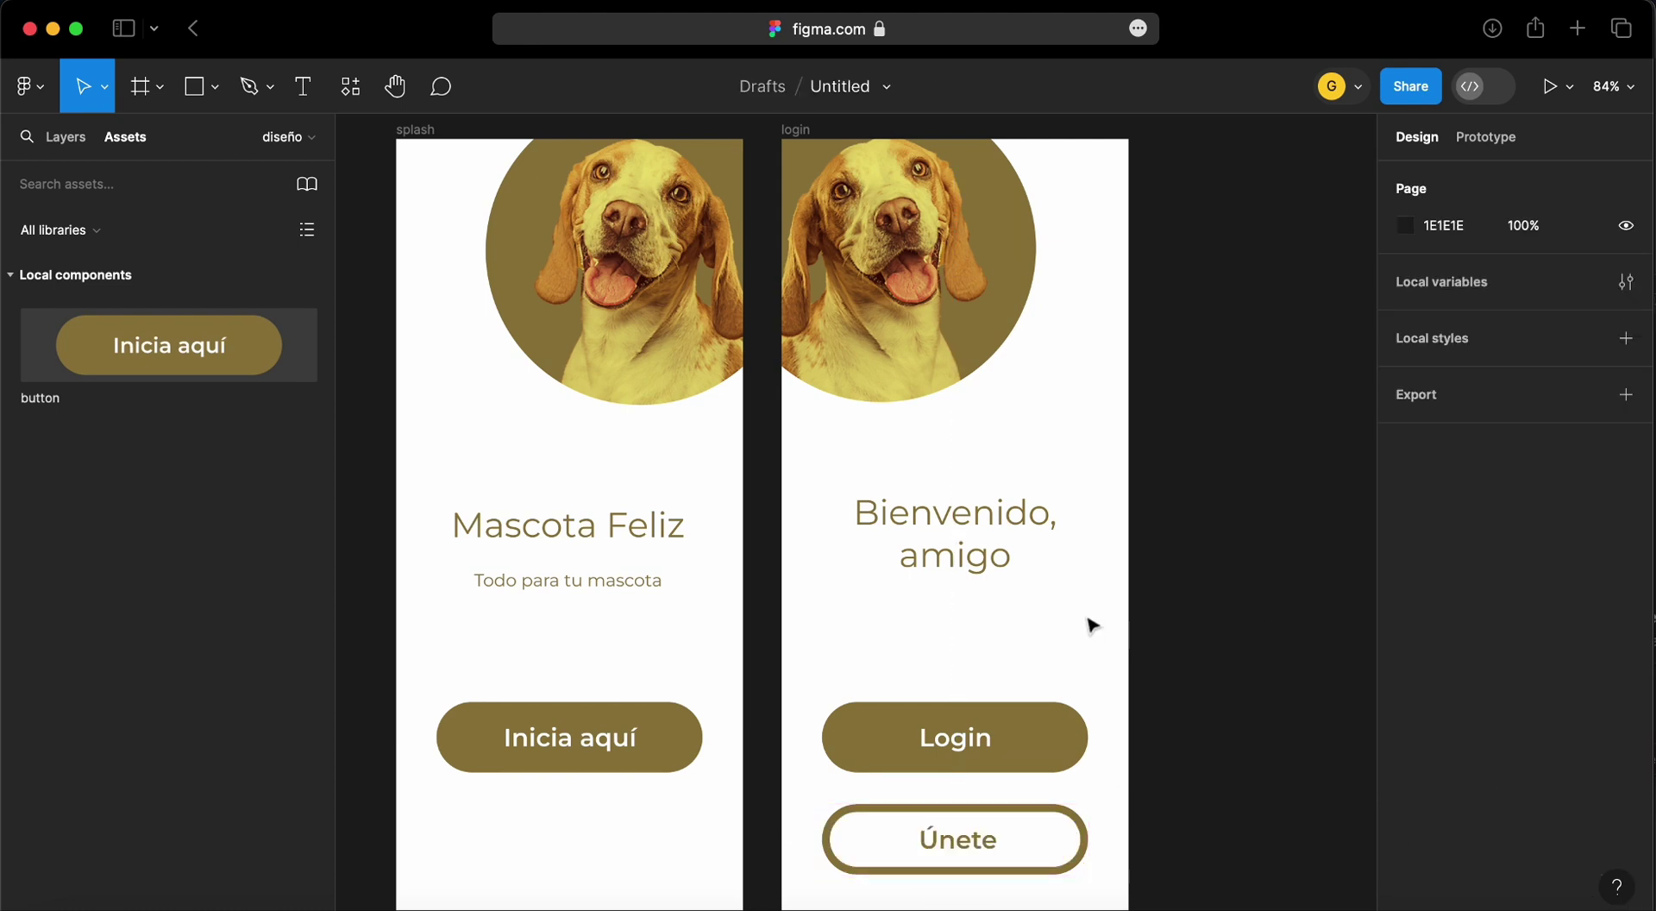
# Nudge the Login button down and raise the 'Bienvenido, amigo' title toward the dog circle
pyautogui.moveTo(1042, 743); pyautogui.dragTo(1046, 761)
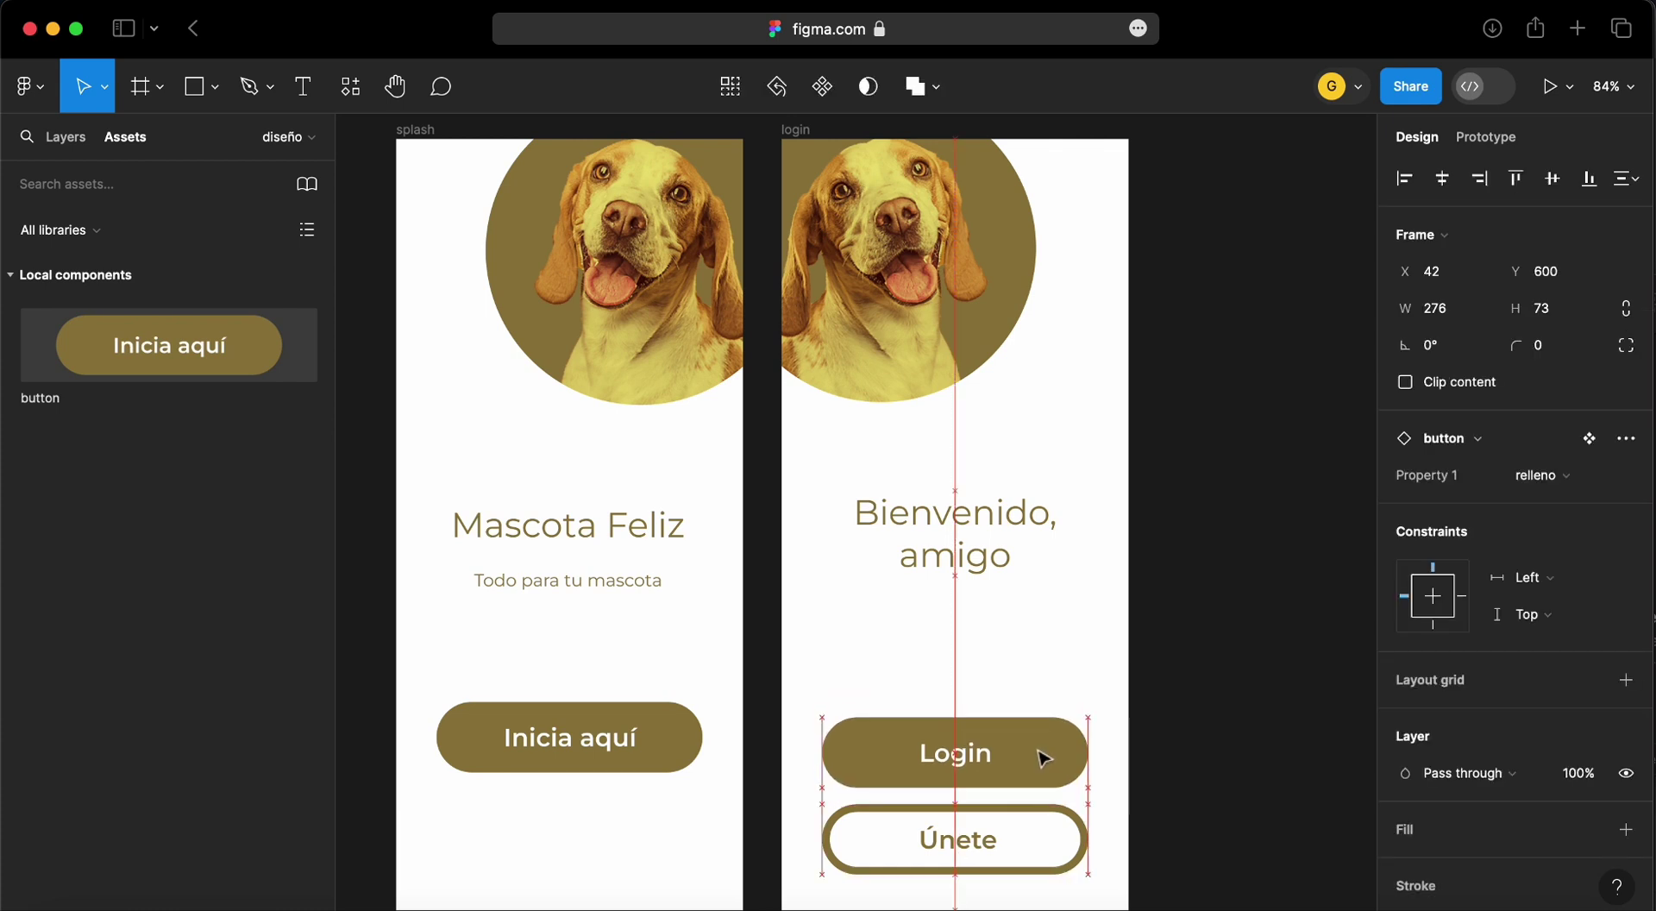
pyautogui.click(1124, 668)
pyautogui.click(966, 546)
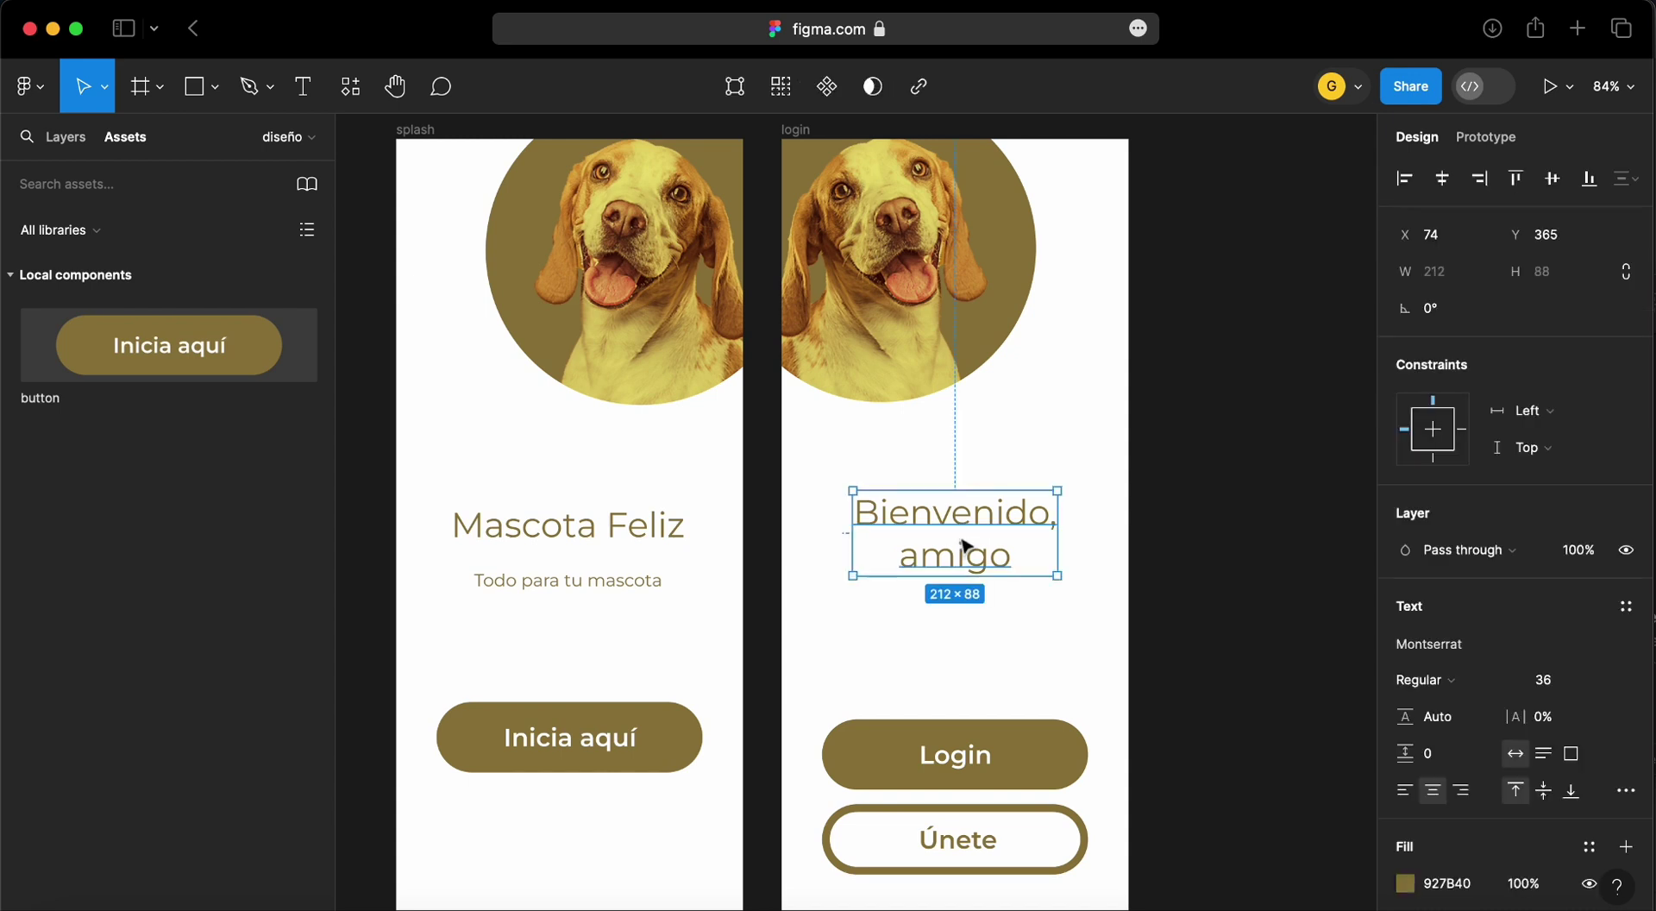
pyautogui.moveTo(968, 496); pyautogui.dragTo(981, 448)
pyautogui.click(1016, 566)
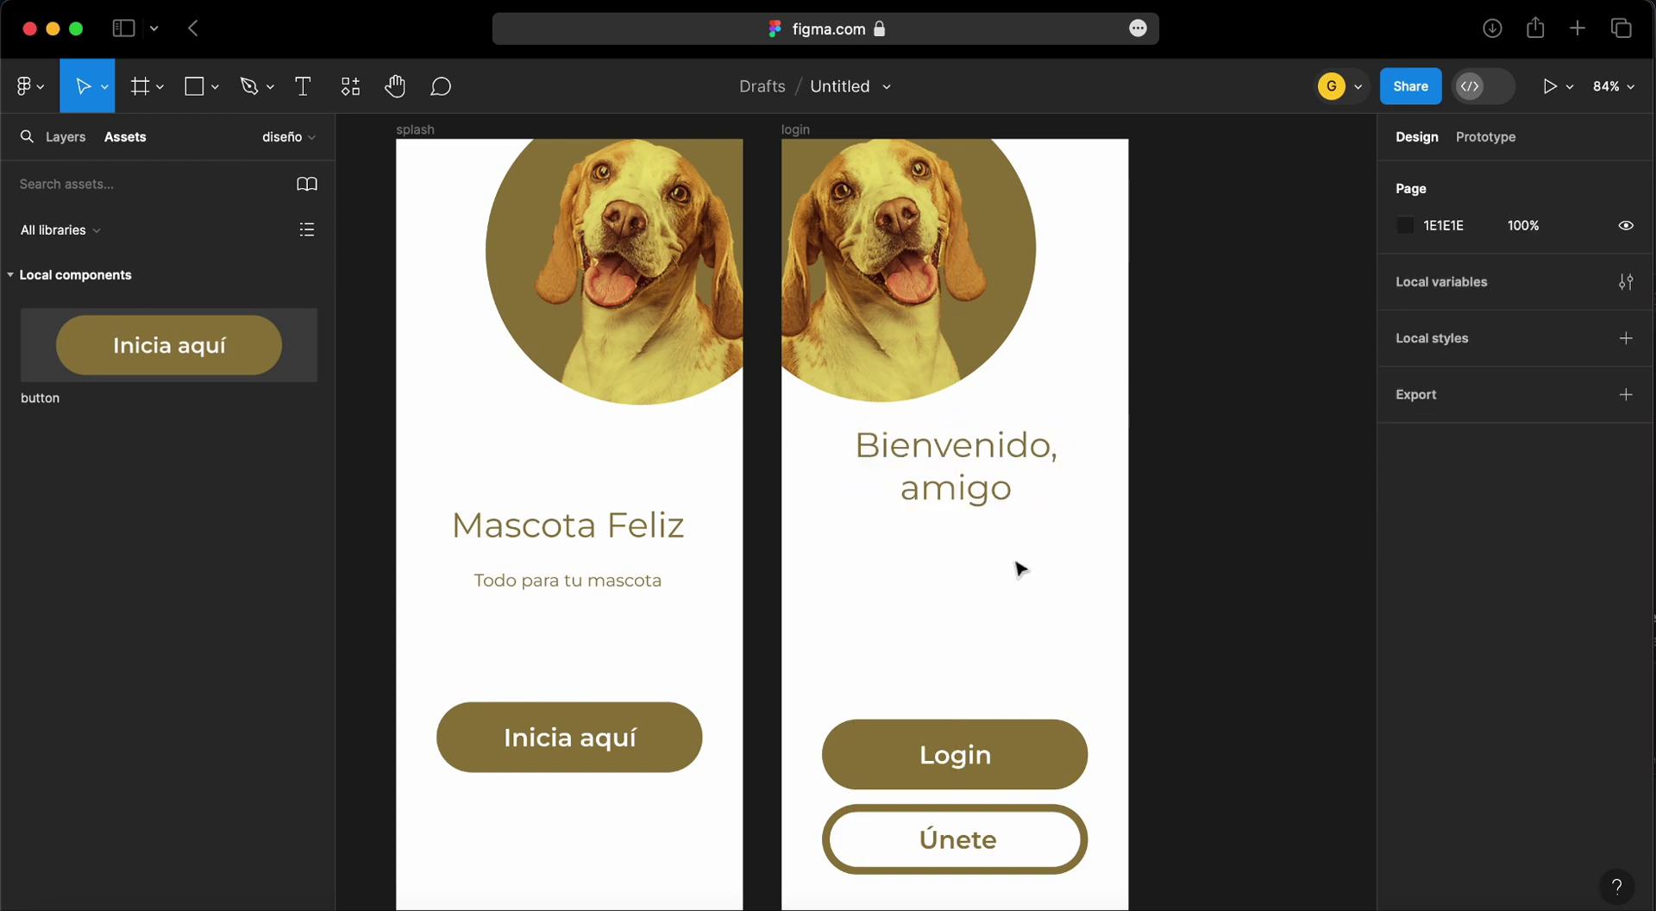
pyautogui.hotkey('alt', '1')
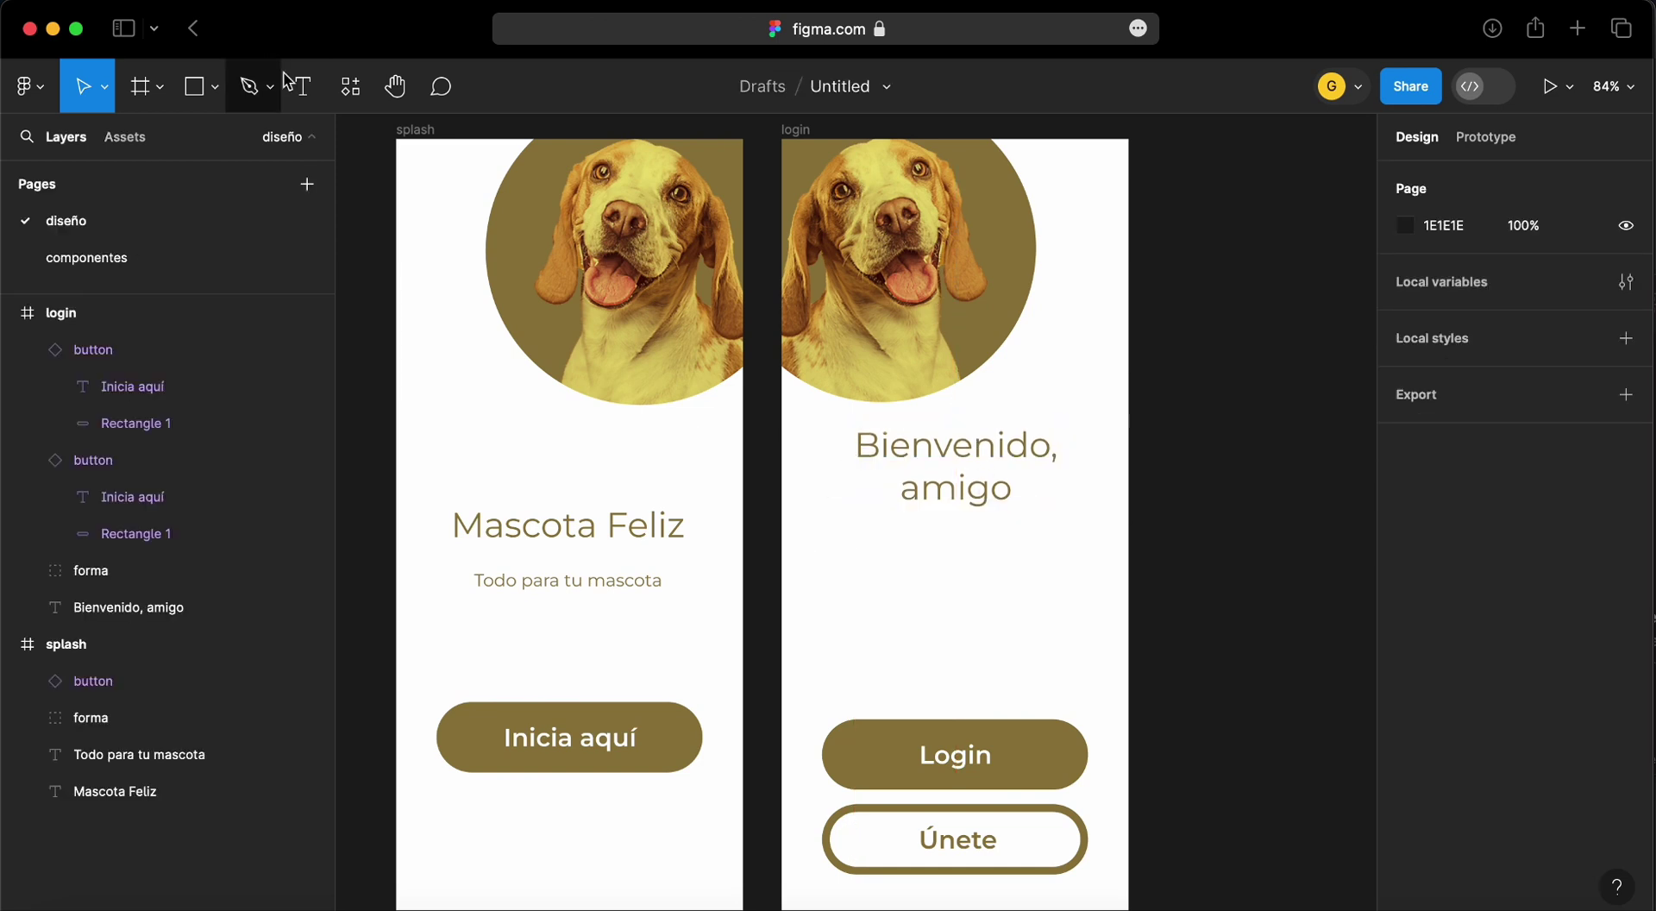
# Add a left-aligned 'Email' text label under the welcome title
pyautogui.click(304, 97)
pyautogui.click(842, 560)
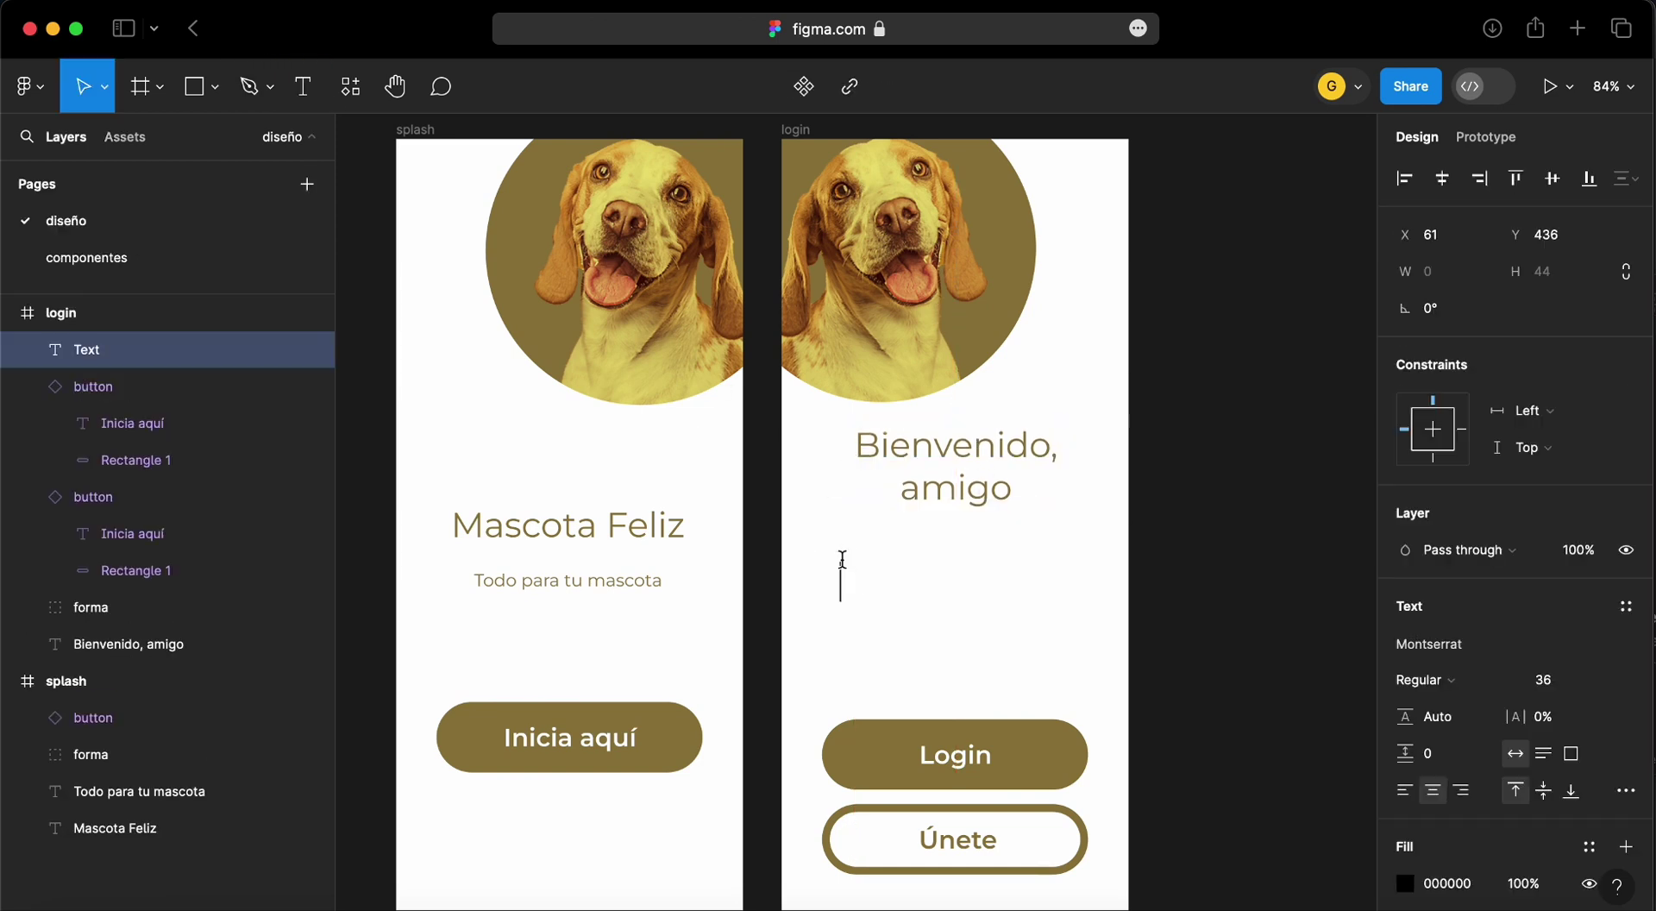
pyautogui.write('Emai')
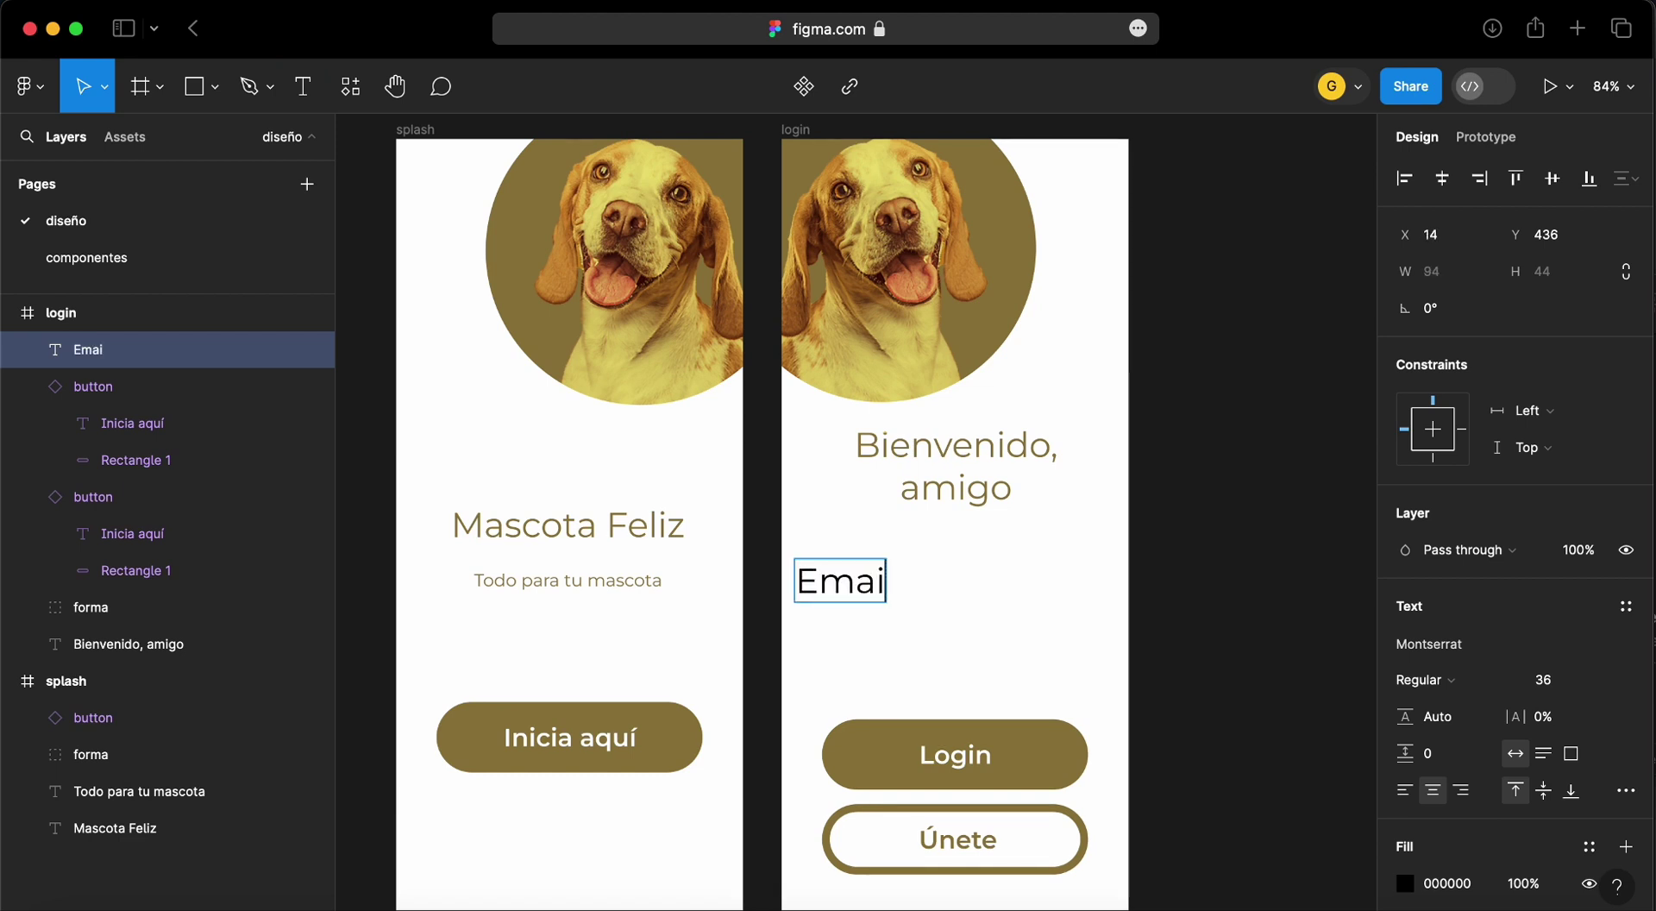
pyautogui.write('l')
pyautogui.click(1405, 790)
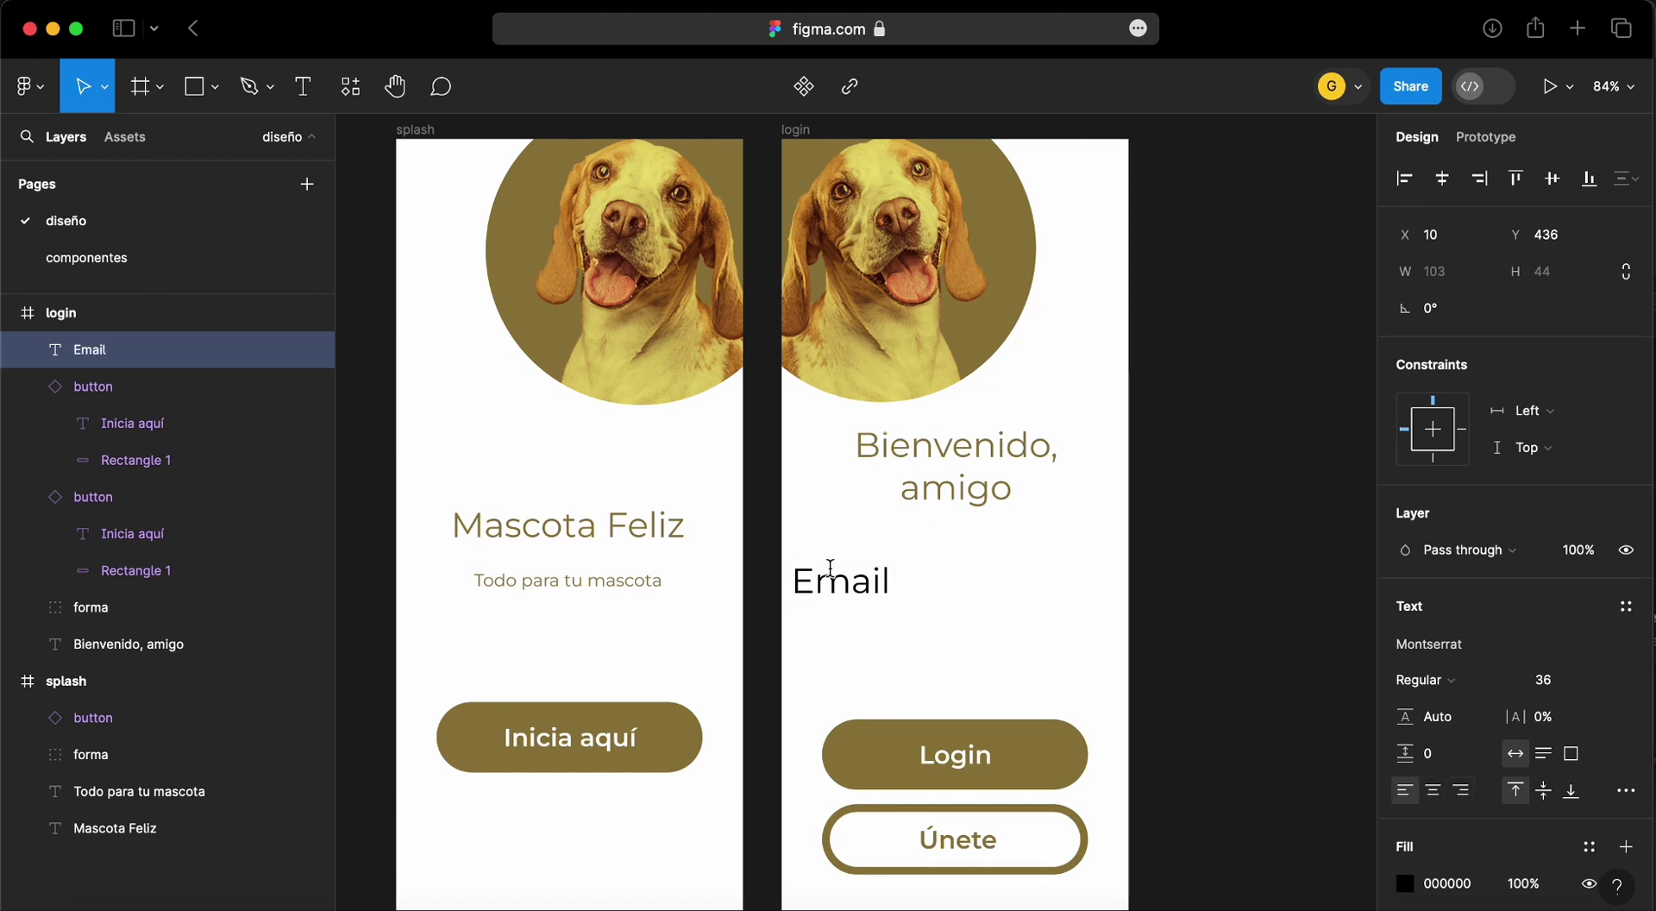
pyautogui.press('Escape')
pyautogui.moveTo(877, 593); pyautogui.dragTo(887, 559)
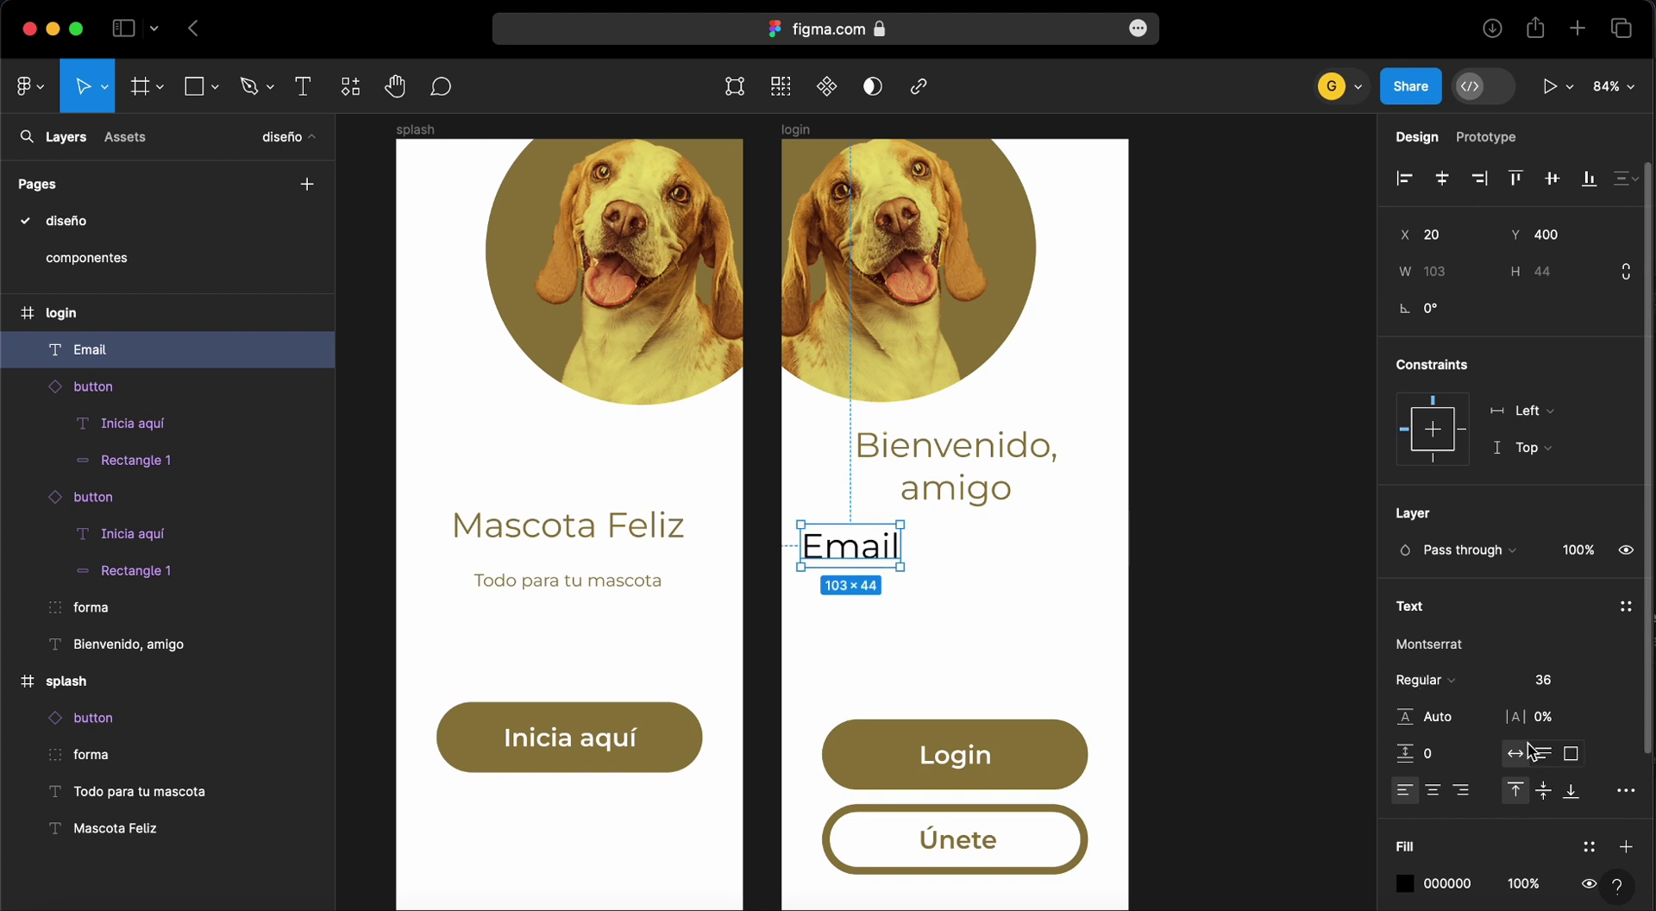
# Set the Email label to font size 18 and olive colour 927B40
pyautogui.click(1551, 682)
pyautogui.write('18')
pyautogui.press('Return')
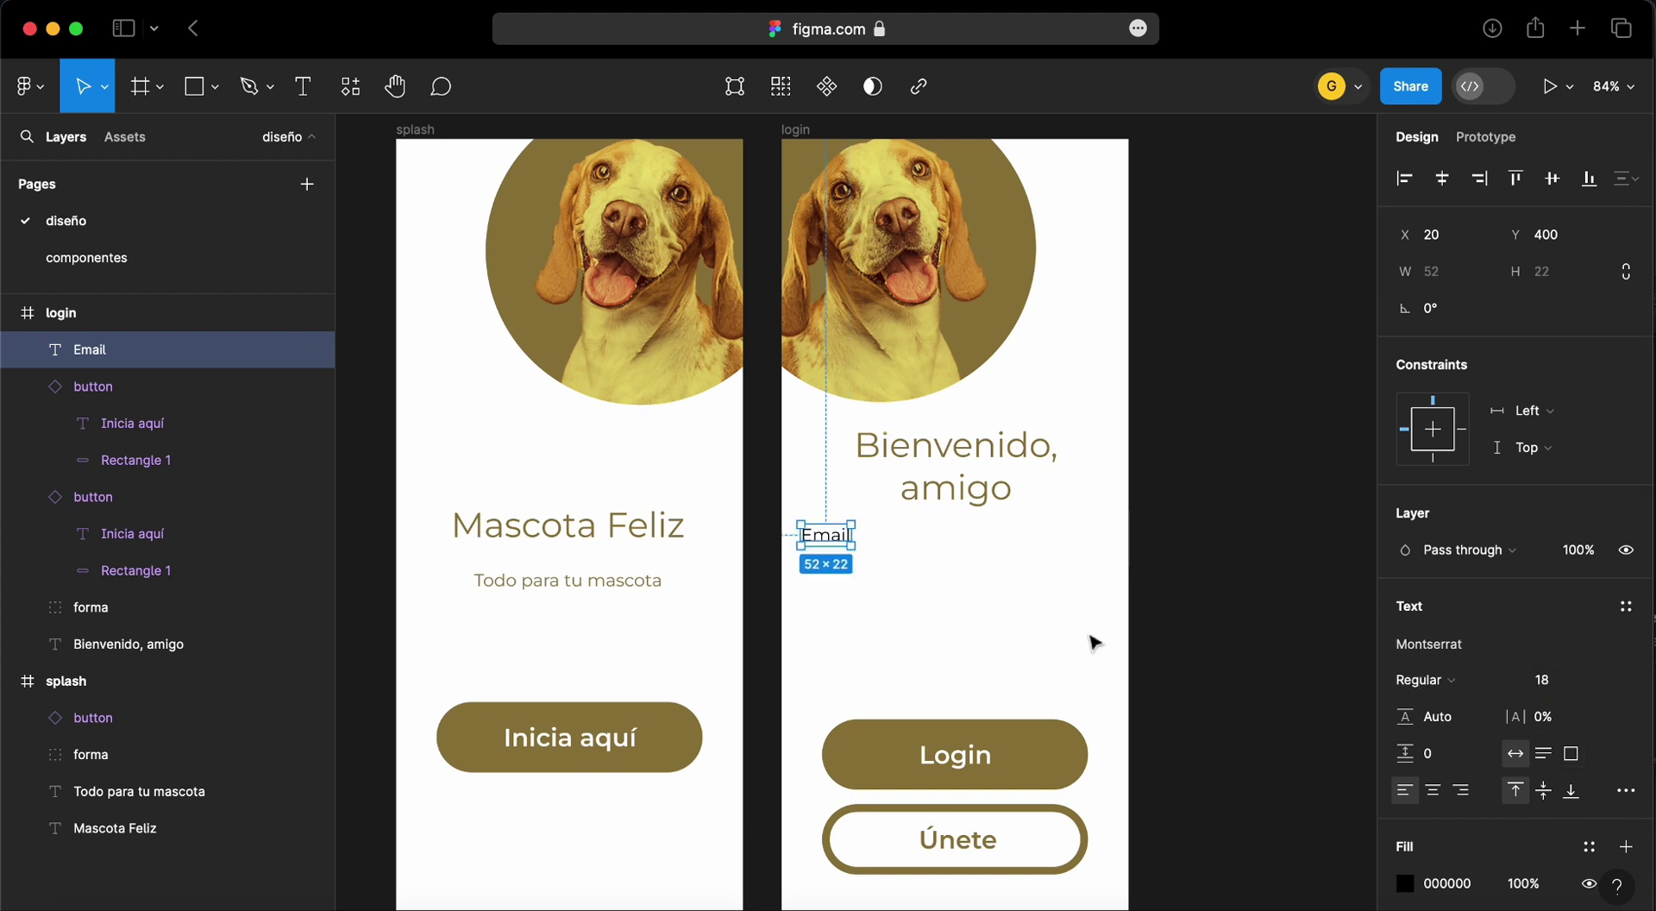
pyautogui.click(854, 566)
pyautogui.moveTo(840, 551); pyautogui.dragTo(845, 554)
pyautogui.click(1405, 884)
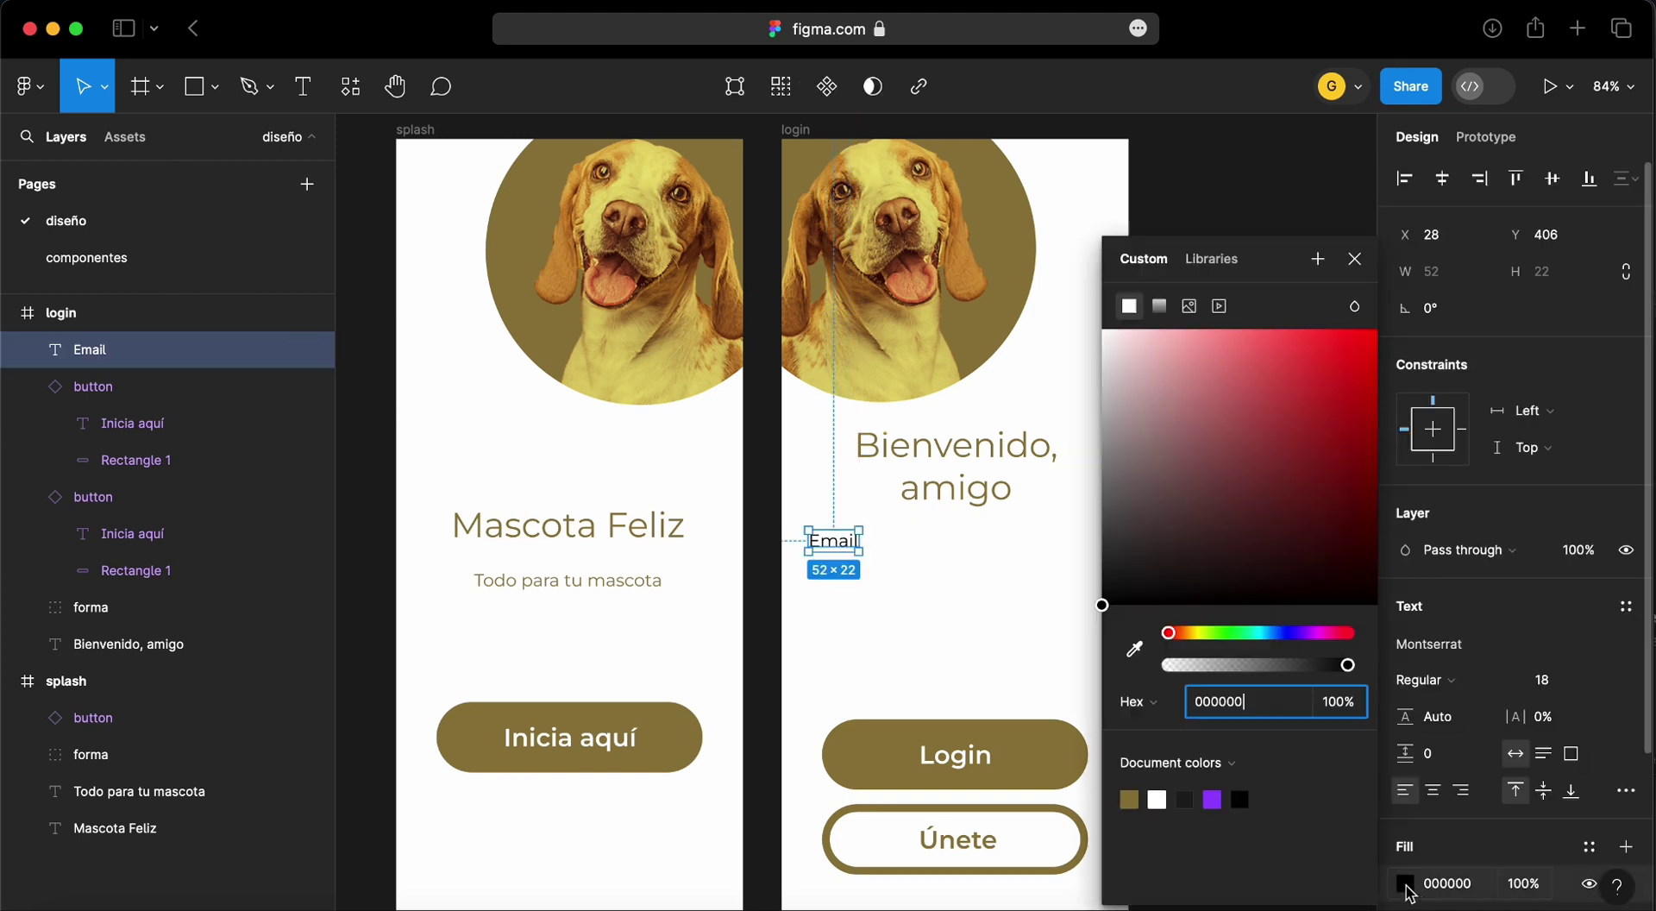
pyautogui.click(1130, 799)
pyautogui.click(955, 589)
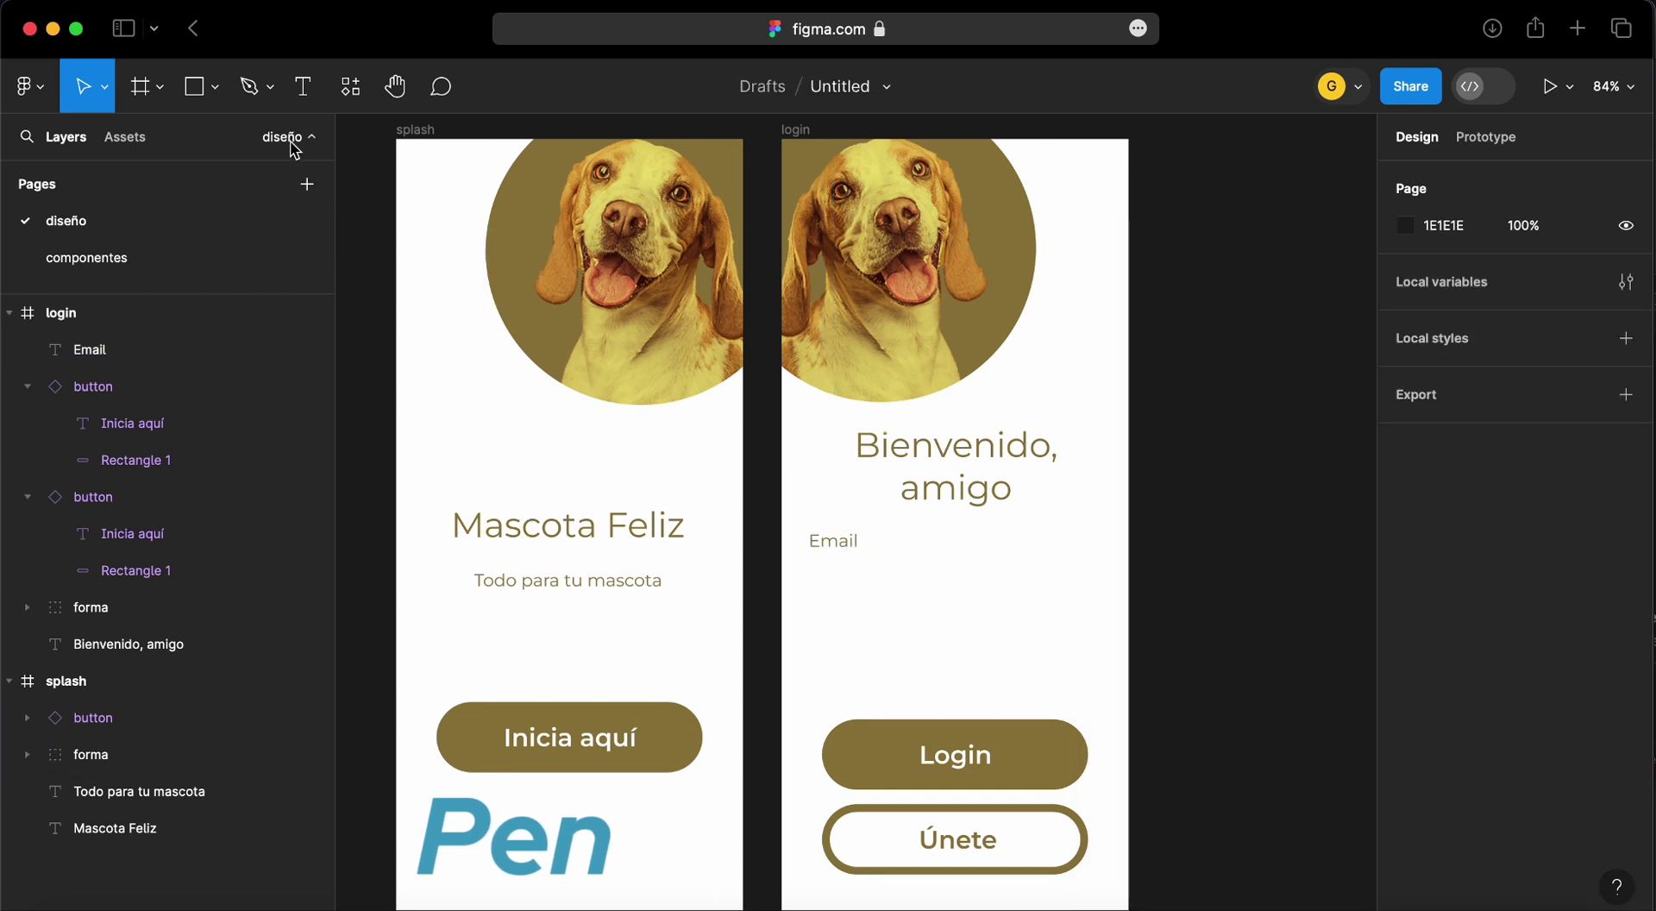
pyautogui.click(271, 90)
pyautogui.click(229, 143)
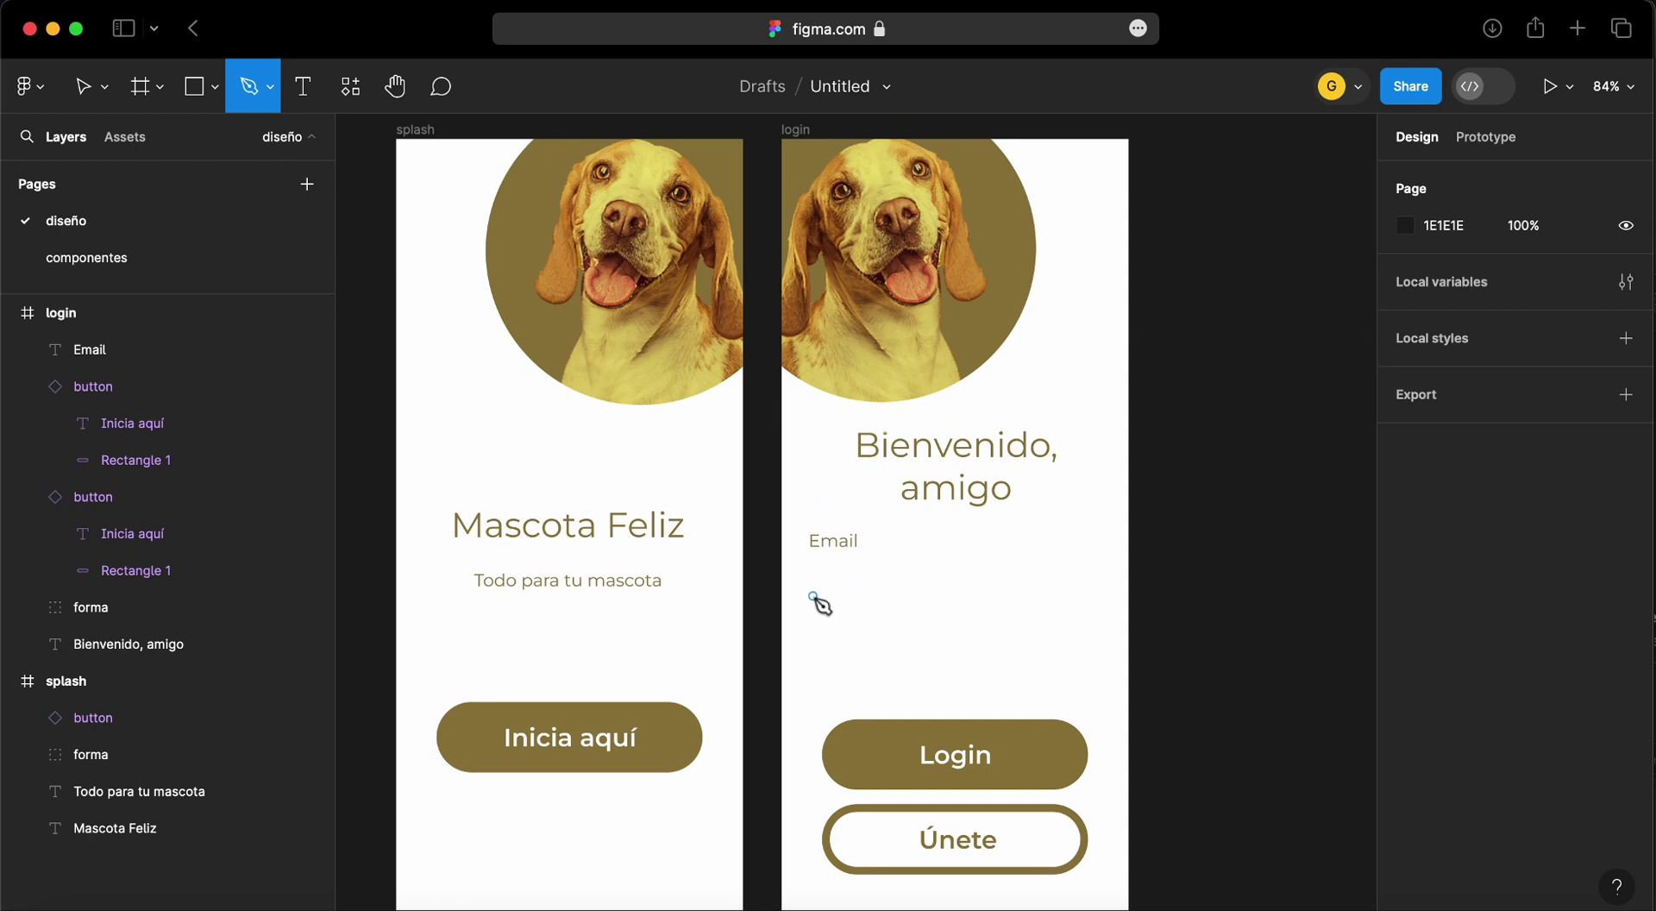
# Draw a straight horizontal line beneath the Email label with the Pen tool
pyautogui.click(813, 595)
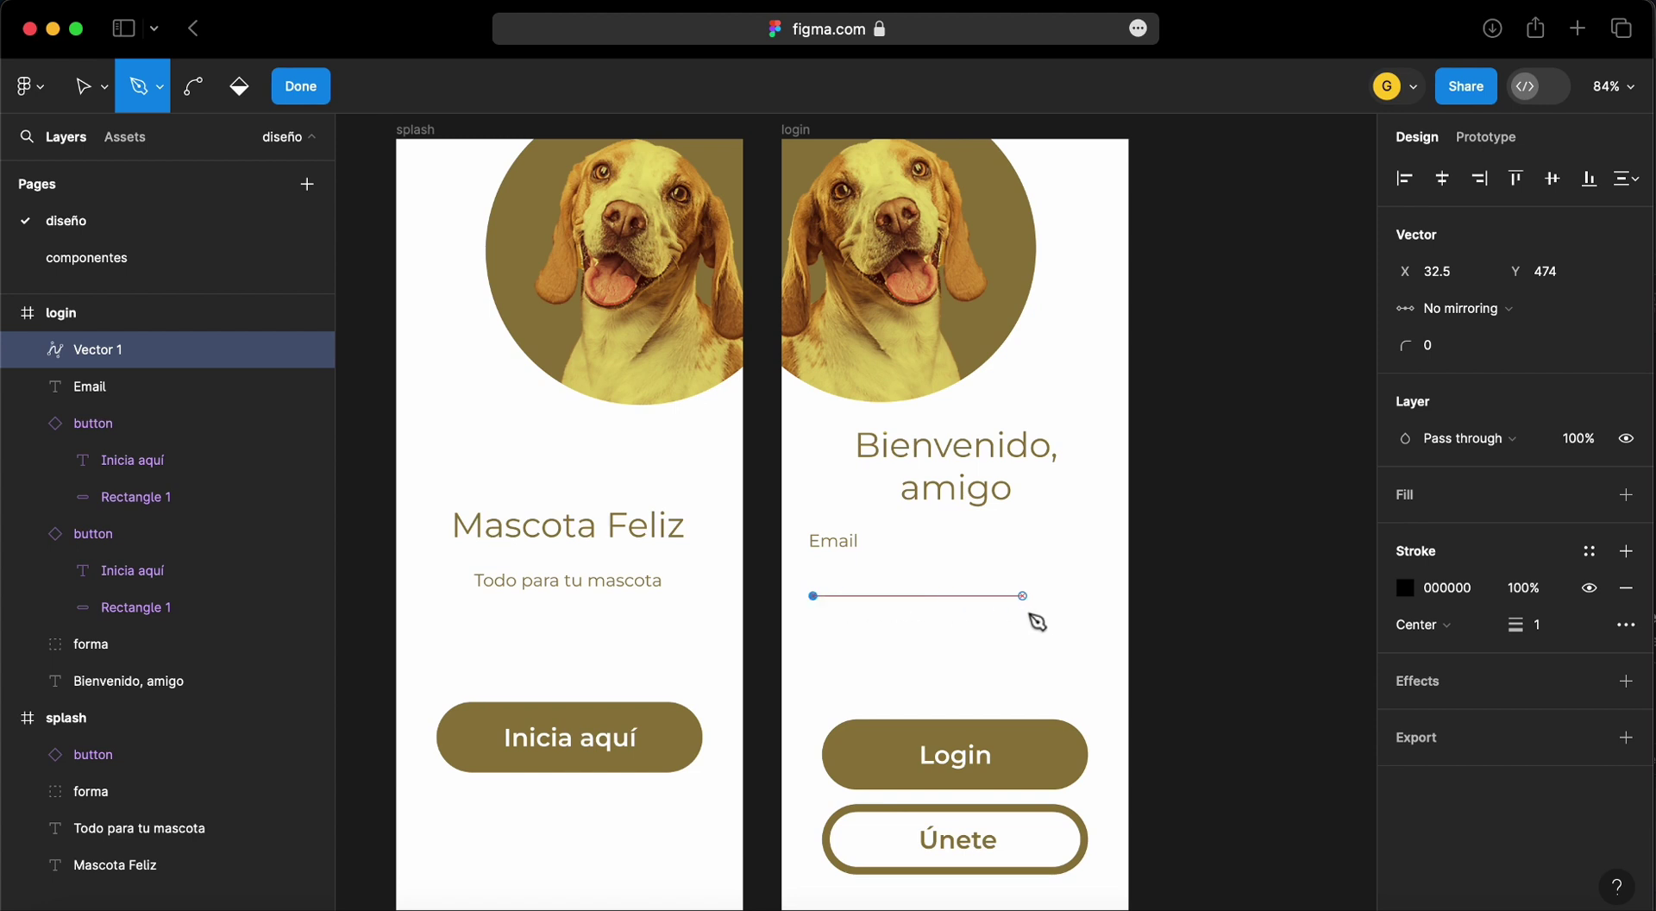
pyautogui.click(1077, 610)
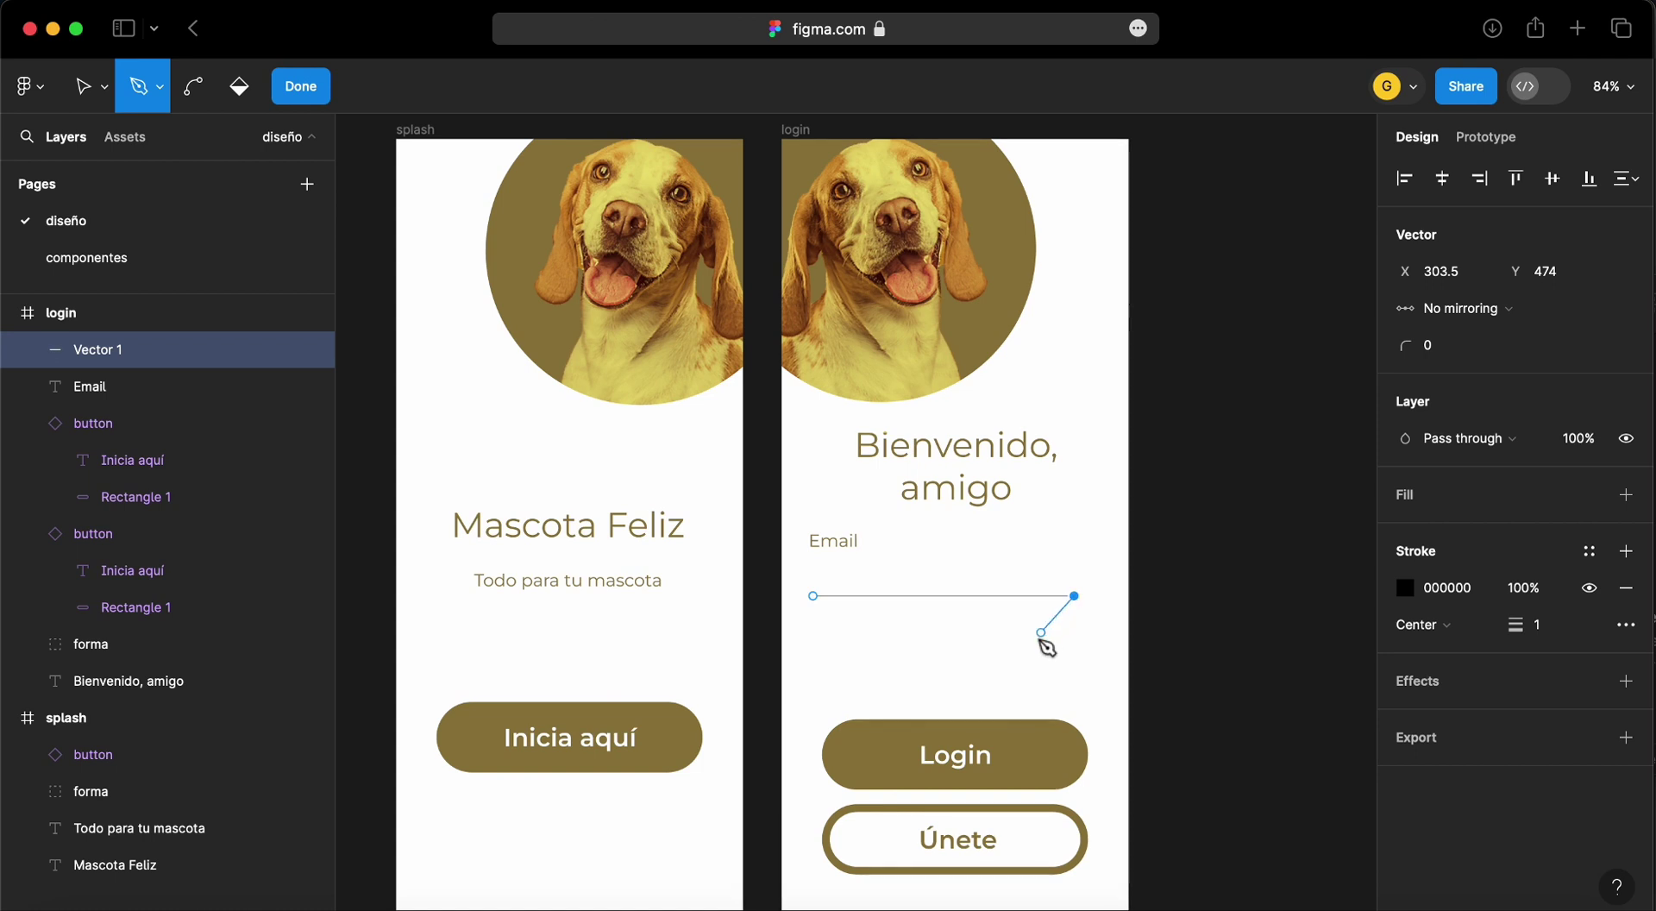
pyautogui.press('Escape')
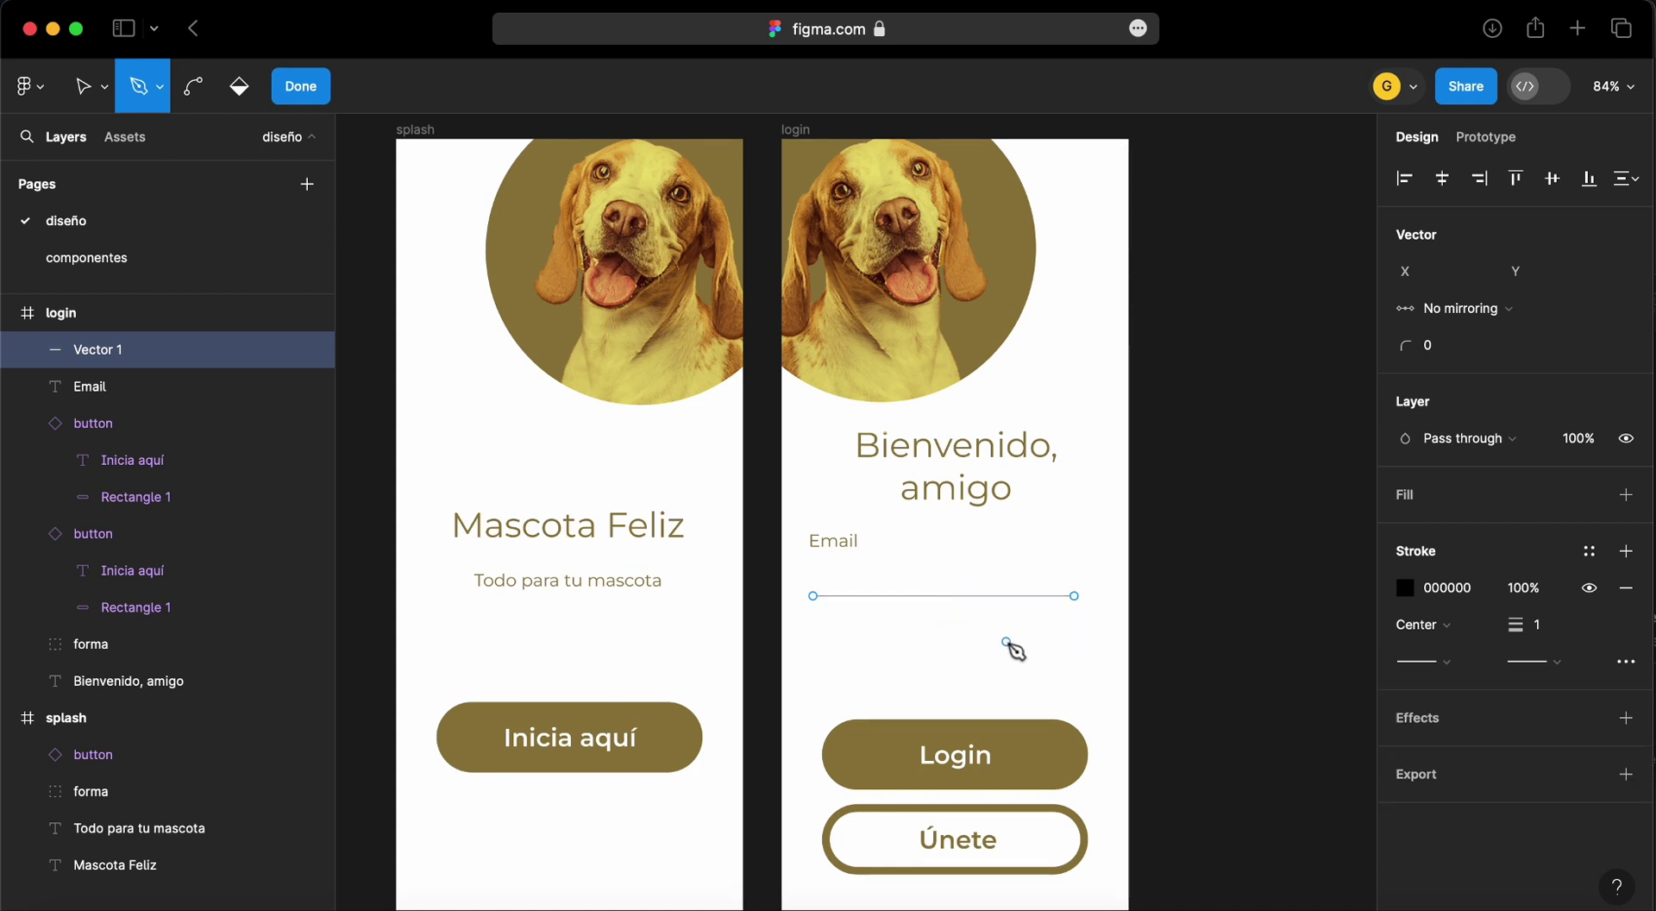
pyautogui.press('Escape')
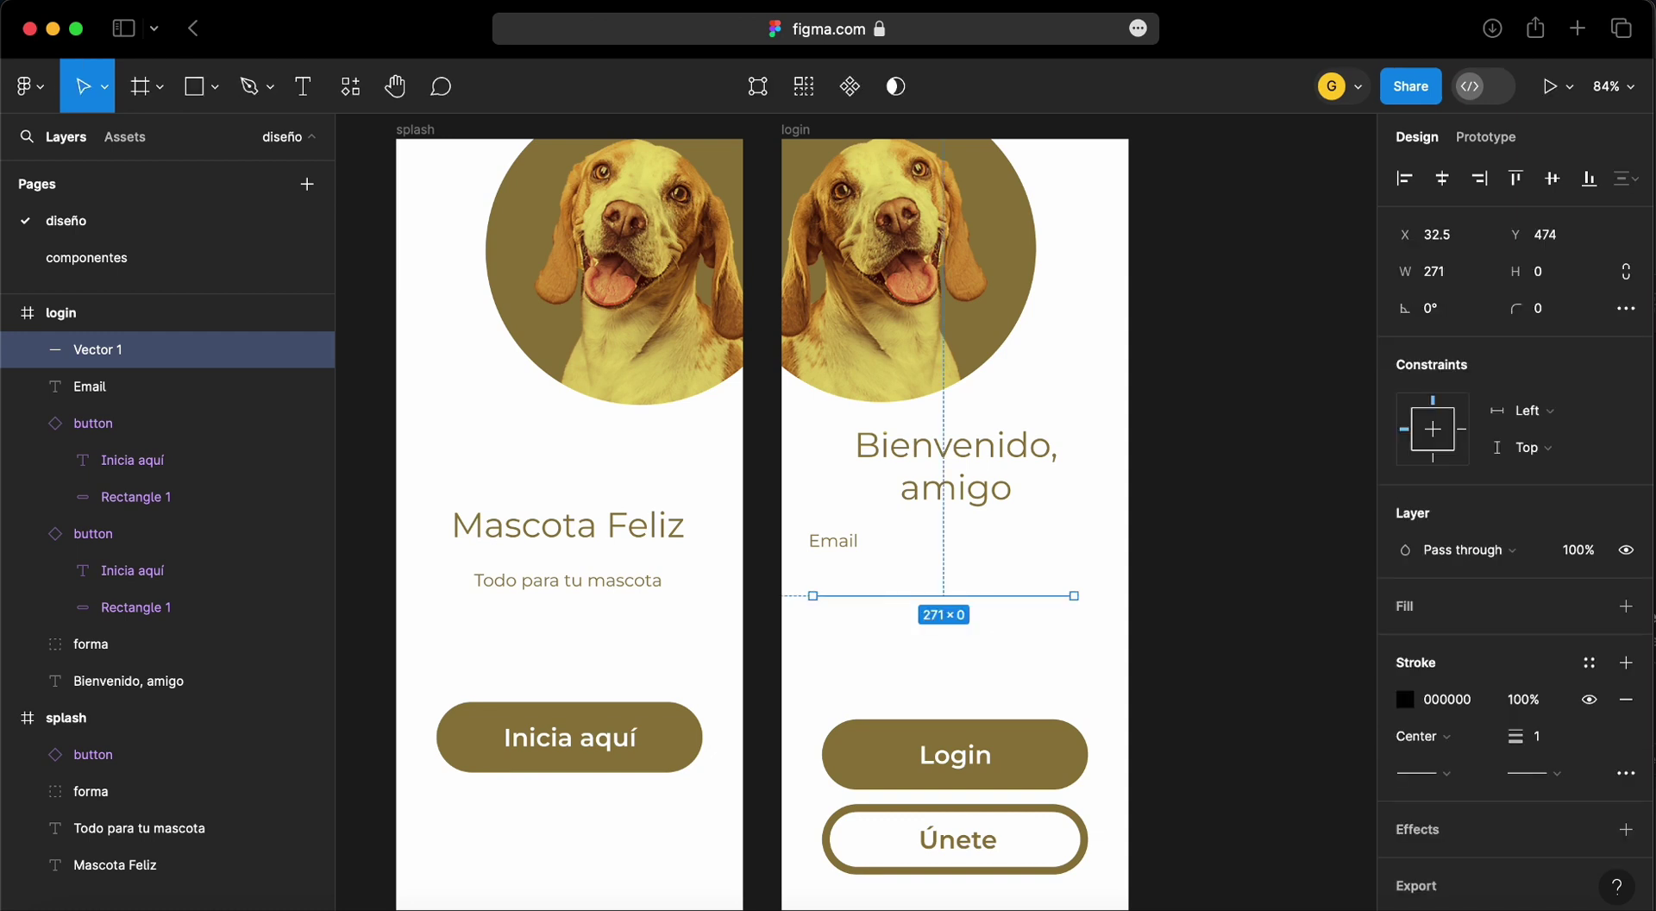
pyautogui.click(1047, 626)
# Give the underline an olive 927B40 stroke
pyautogui.click(973, 597)
pyautogui.click(1404, 699)
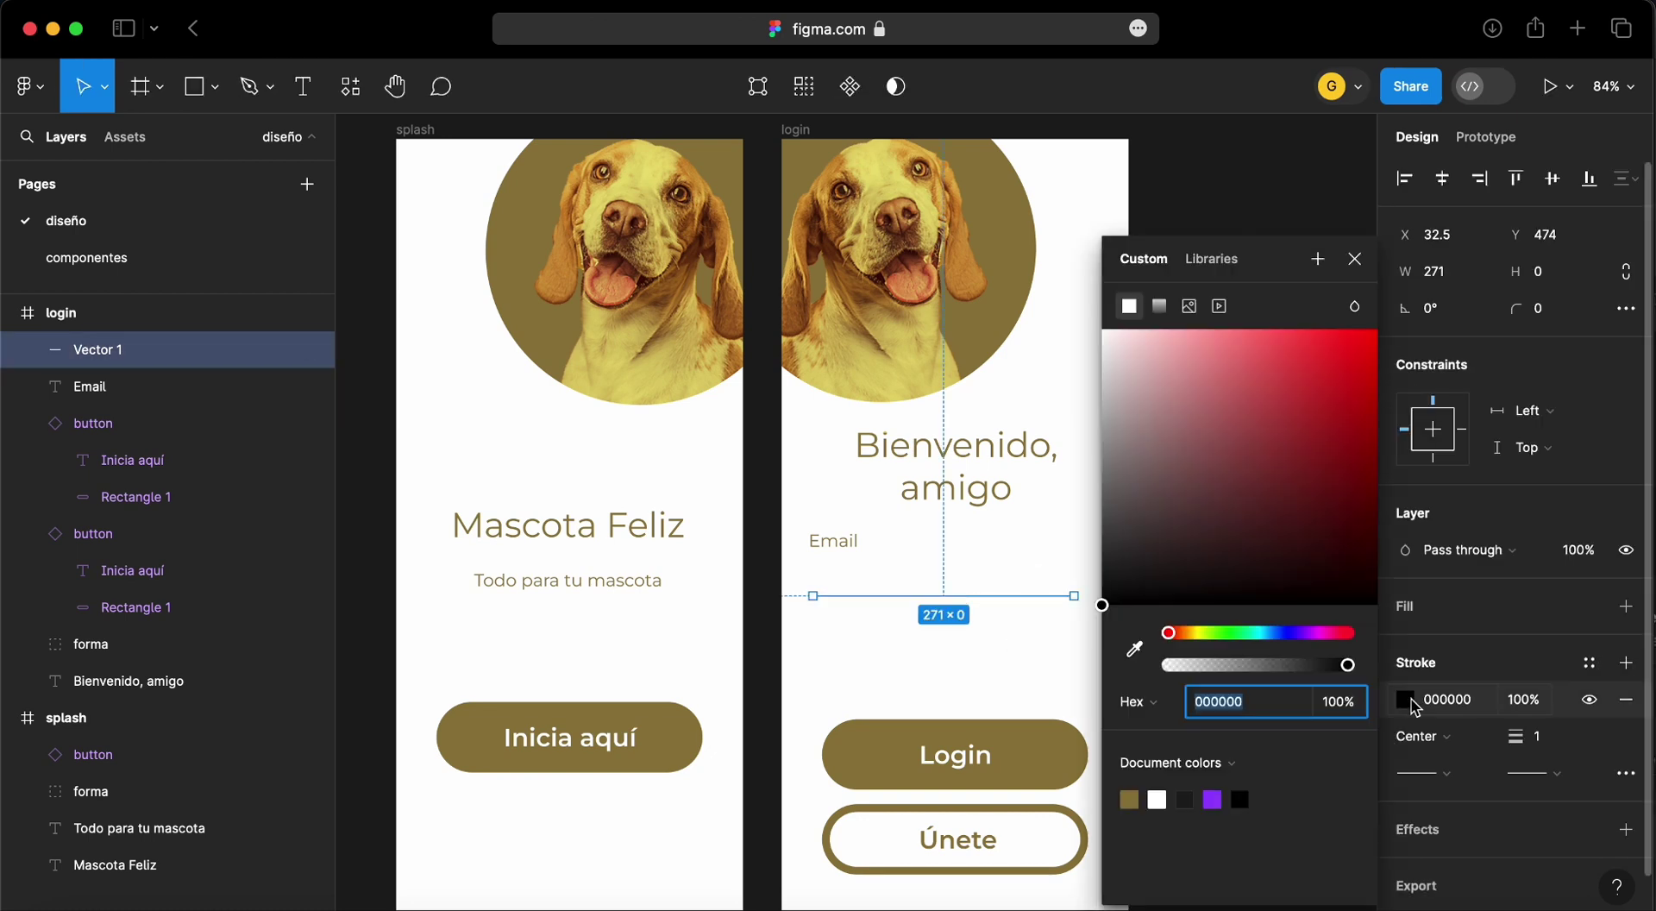
pyautogui.click(1129, 799)
pyautogui.click(939, 635)
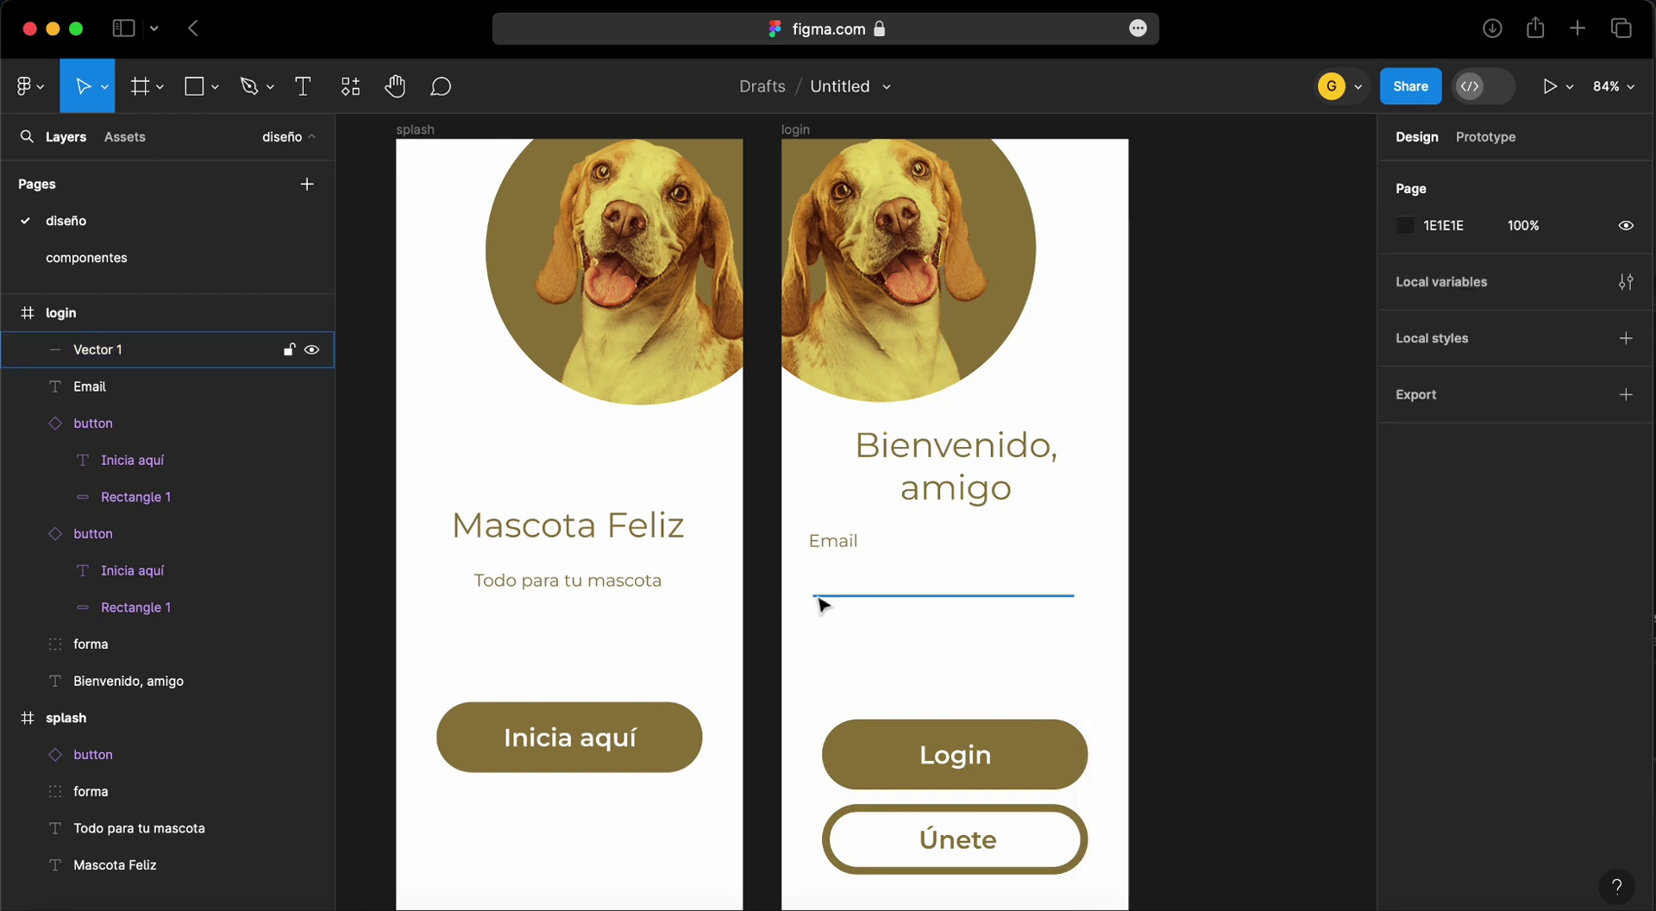
pyautogui.click(845, 595)
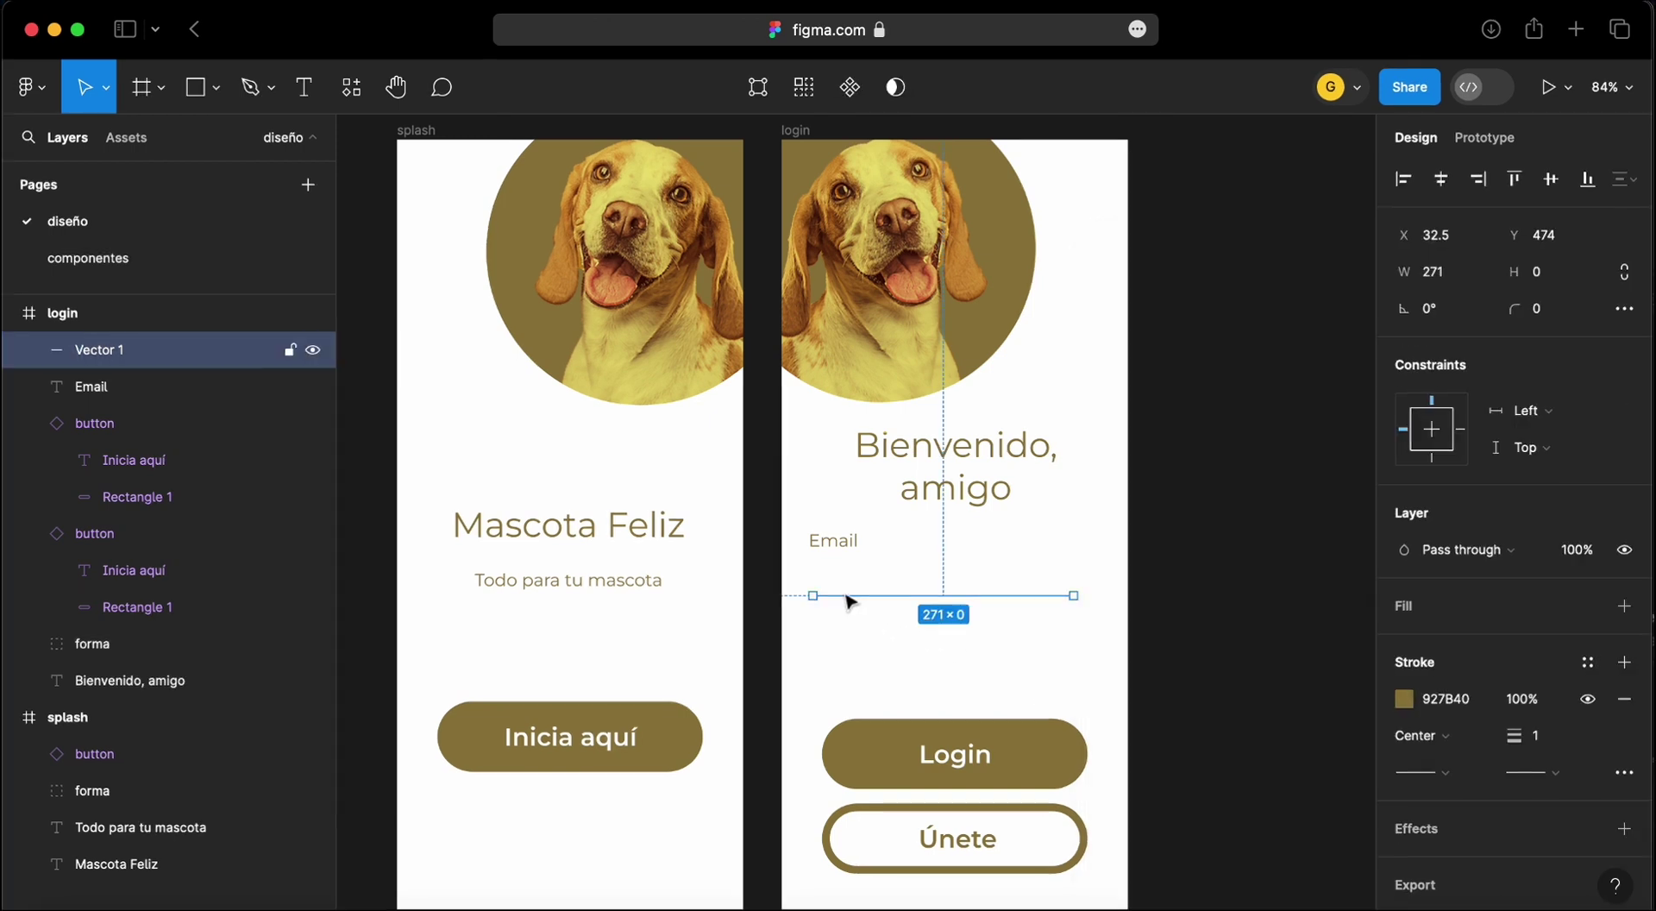
pyautogui.click(1083, 573)
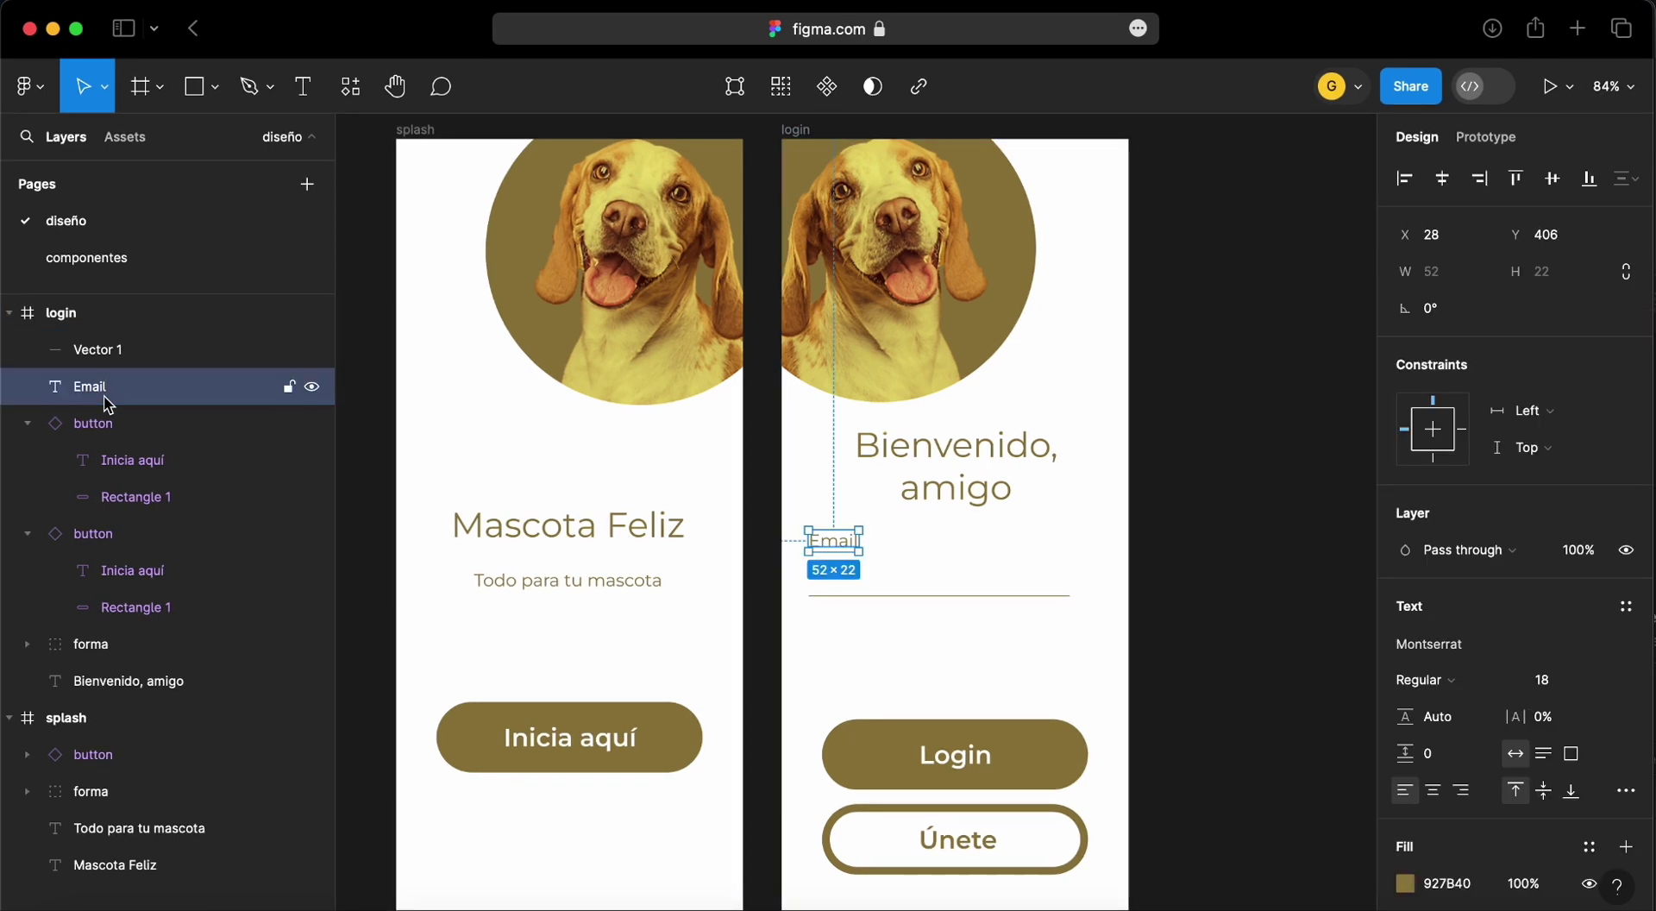
# Wrap the Email label and its underline together in a frame
pyautogui.keyDown('shift'); pyautogui.click(111, 350); pyautogui.keyUp('shift')
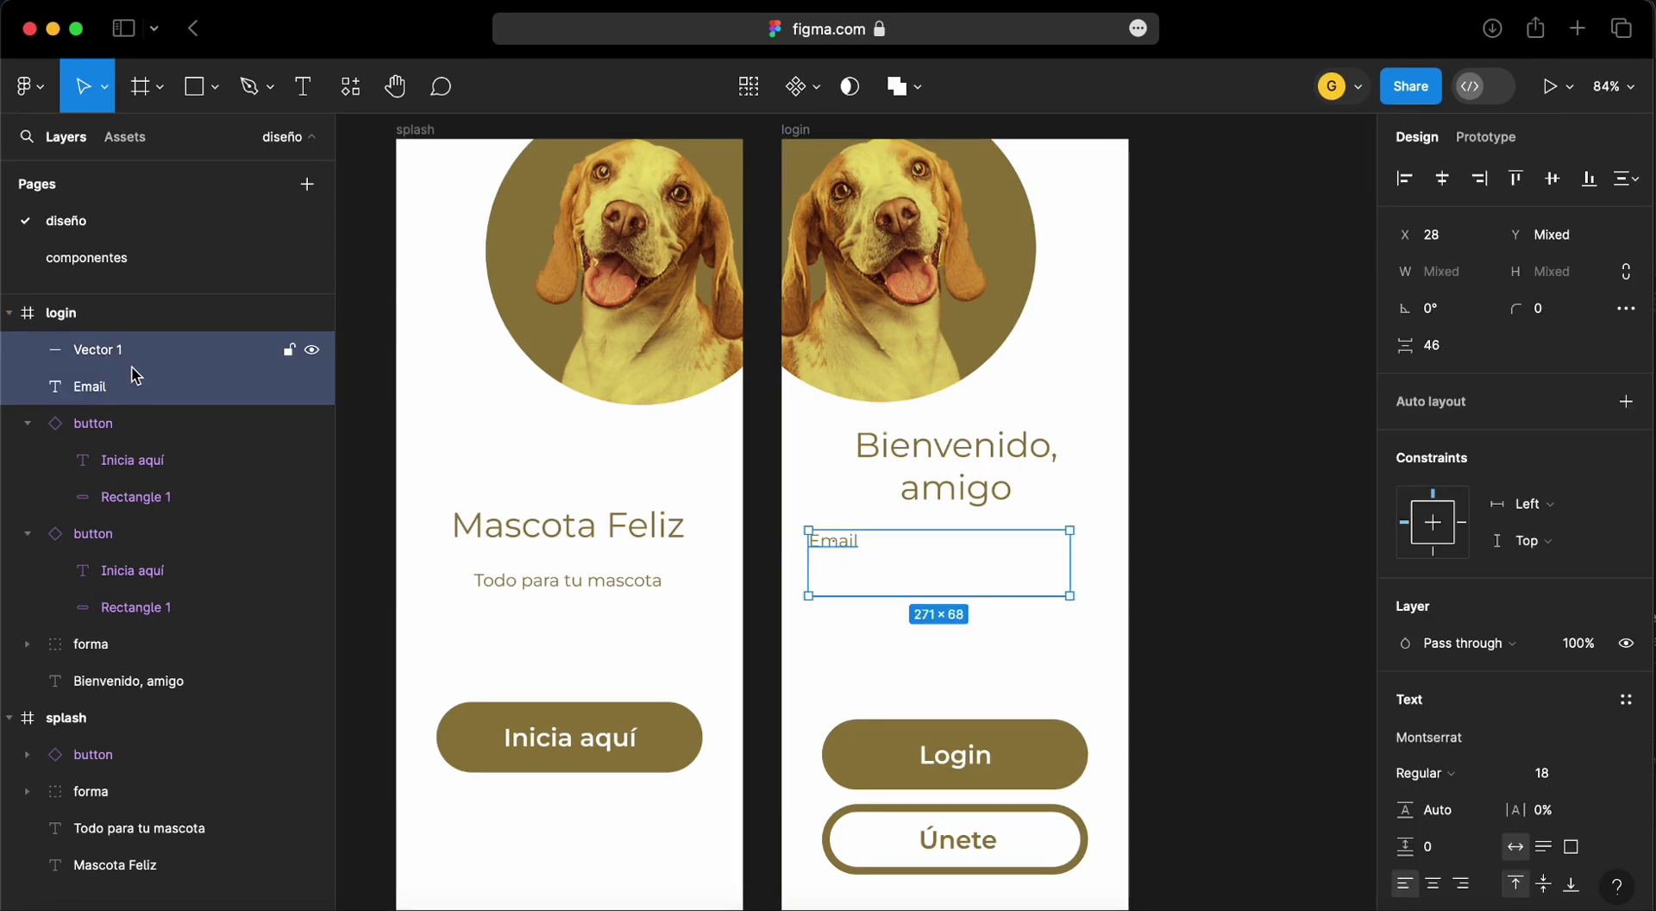
pyautogui.rightClick(132, 368)
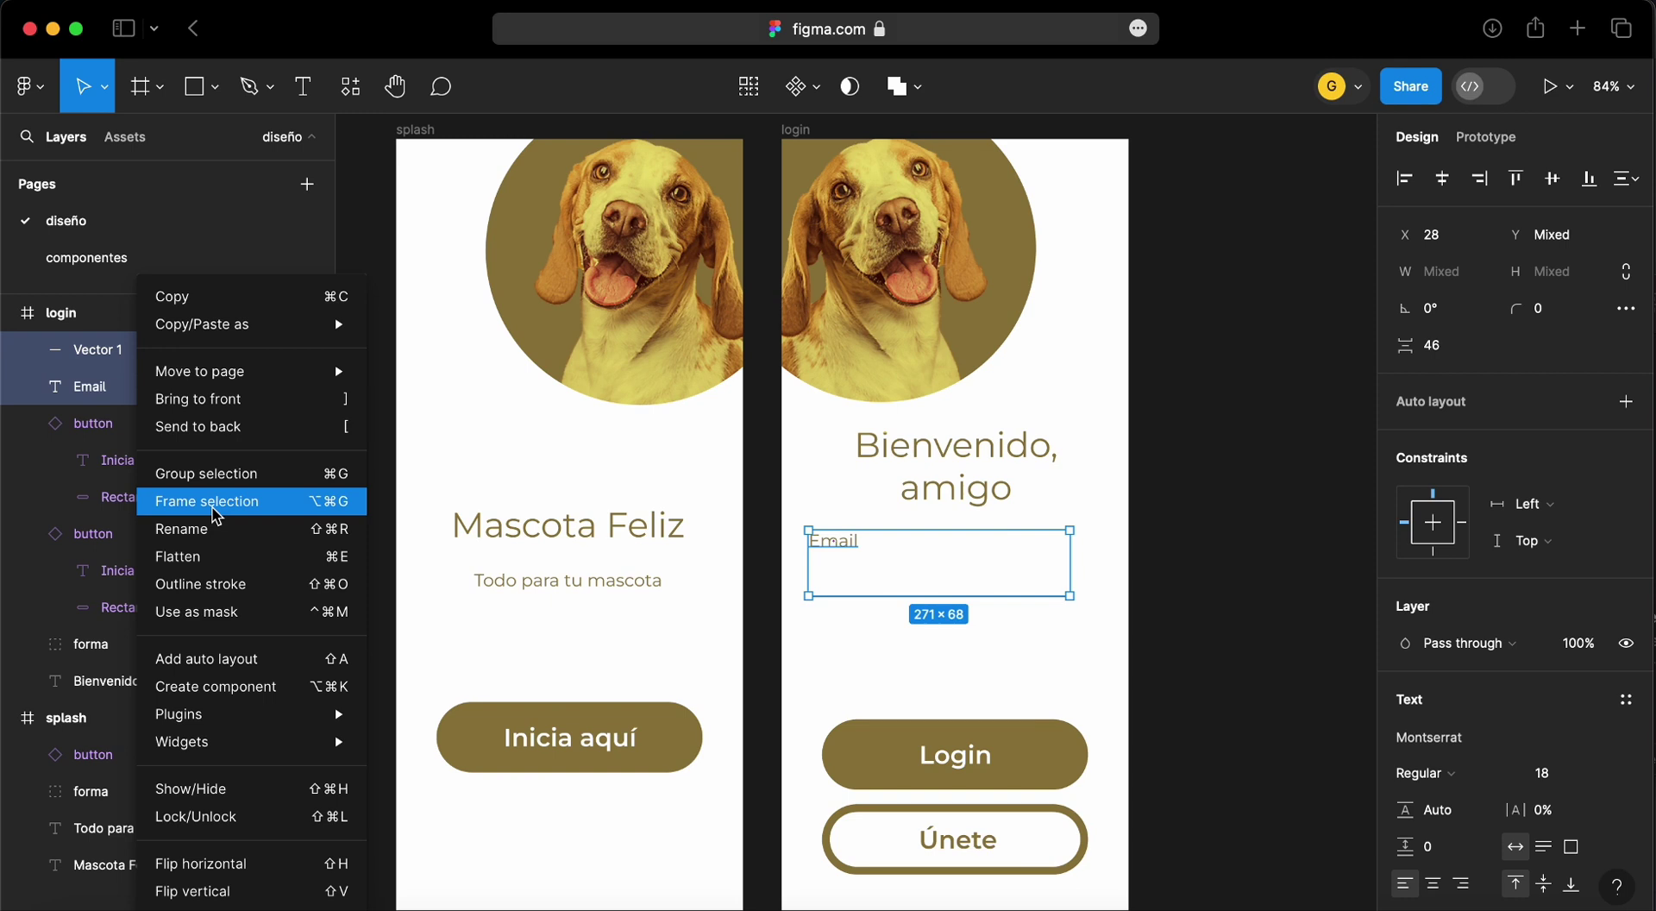
pyautogui.click(216, 516)
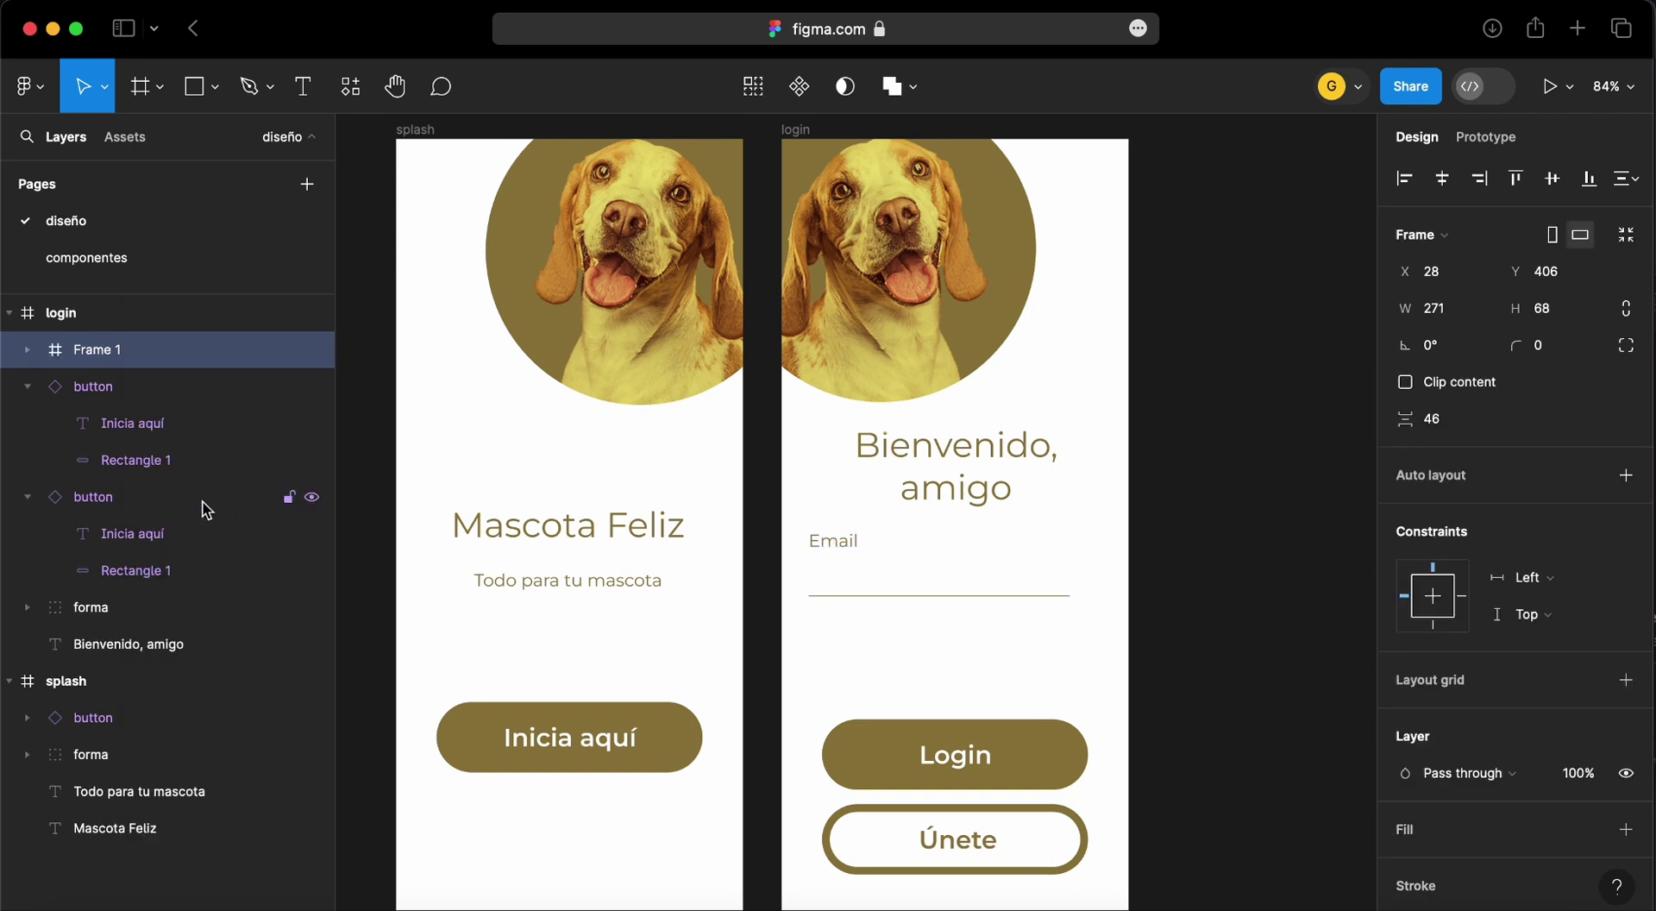
pyautogui.click(27, 350)
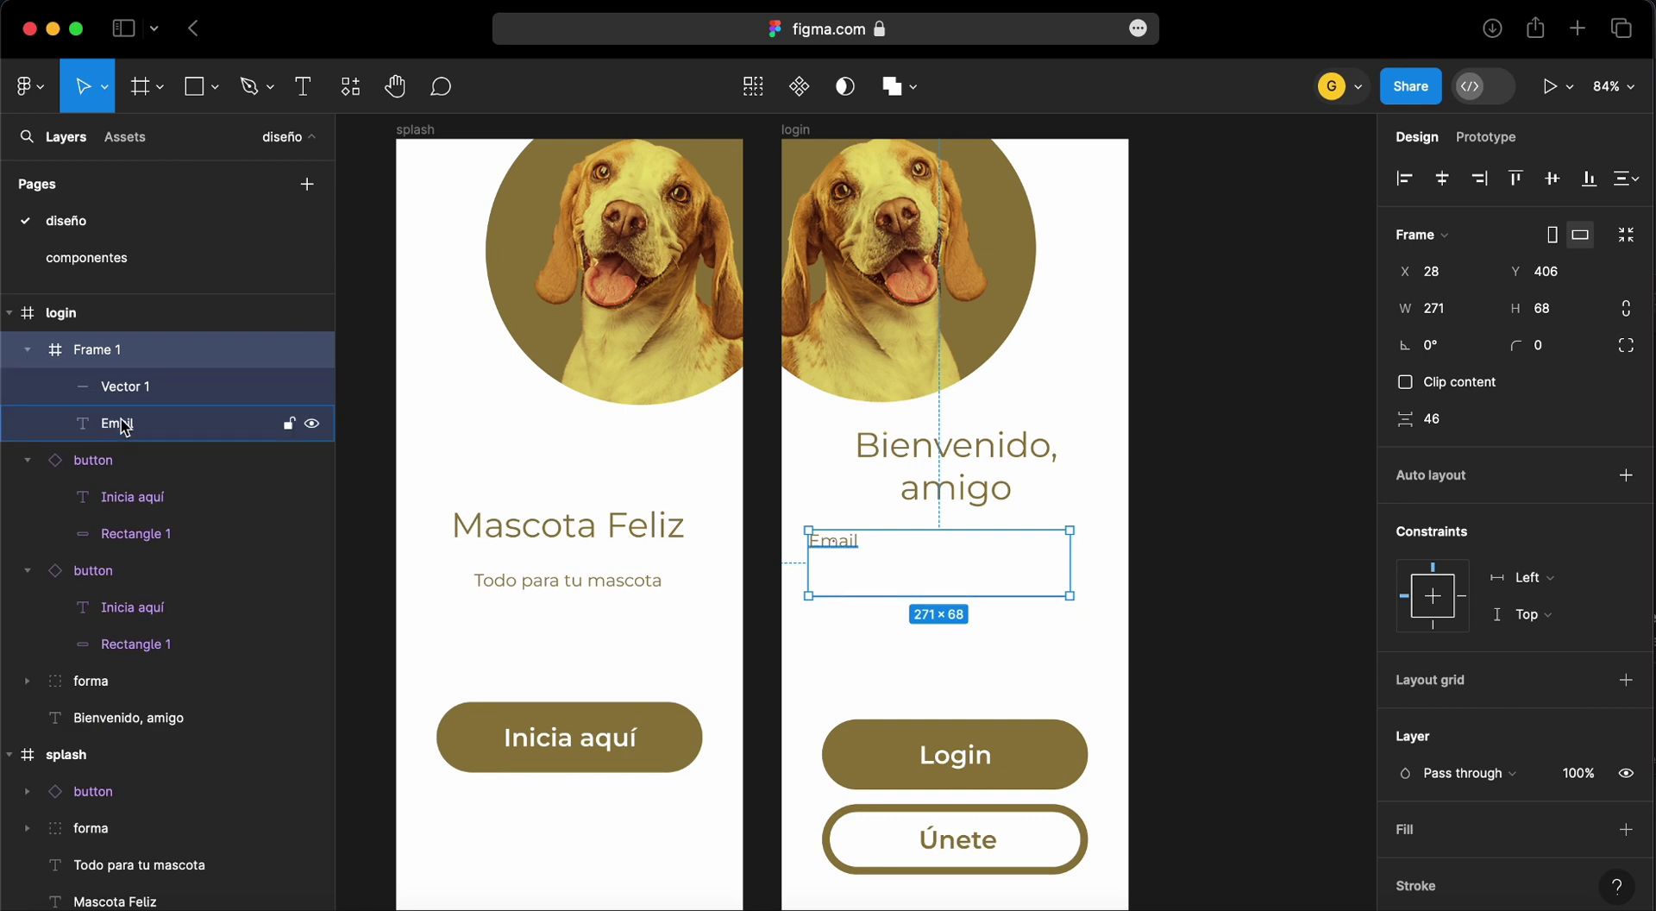
pyautogui.click(1061, 639)
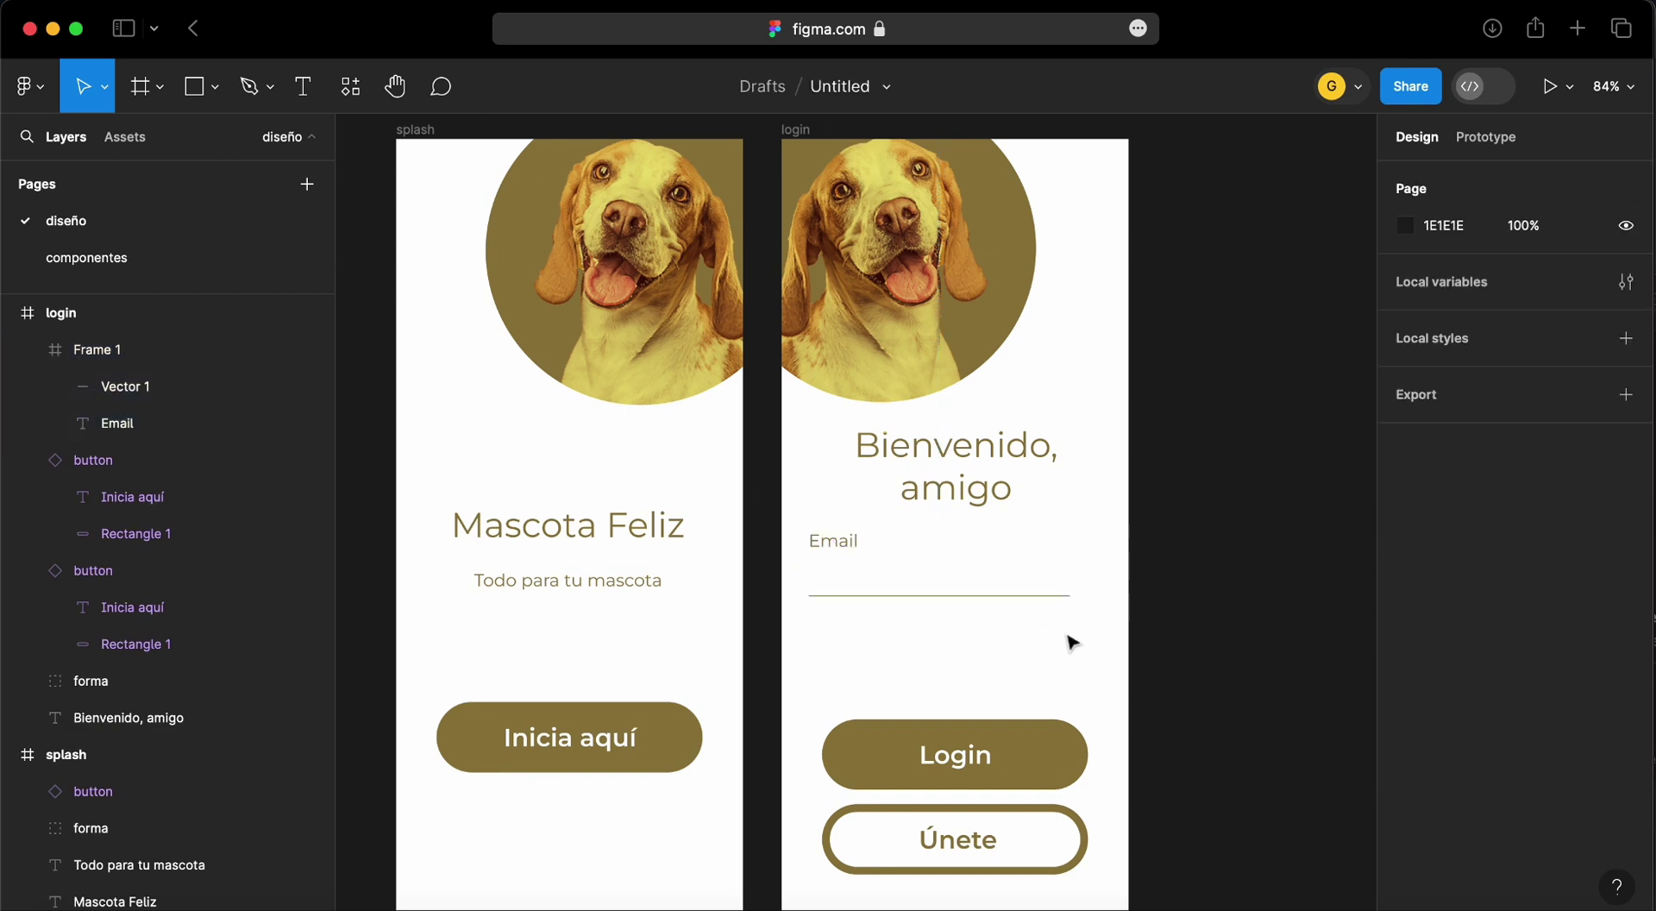
# Set the Email frame's auto-layout spacing to 34
pyautogui.click(972, 572)
pyautogui.click(1088, 572)
pyautogui.click(1061, 580)
pyautogui.click(1432, 418)
pyautogui.write('34')
pyautogui.press('Return')
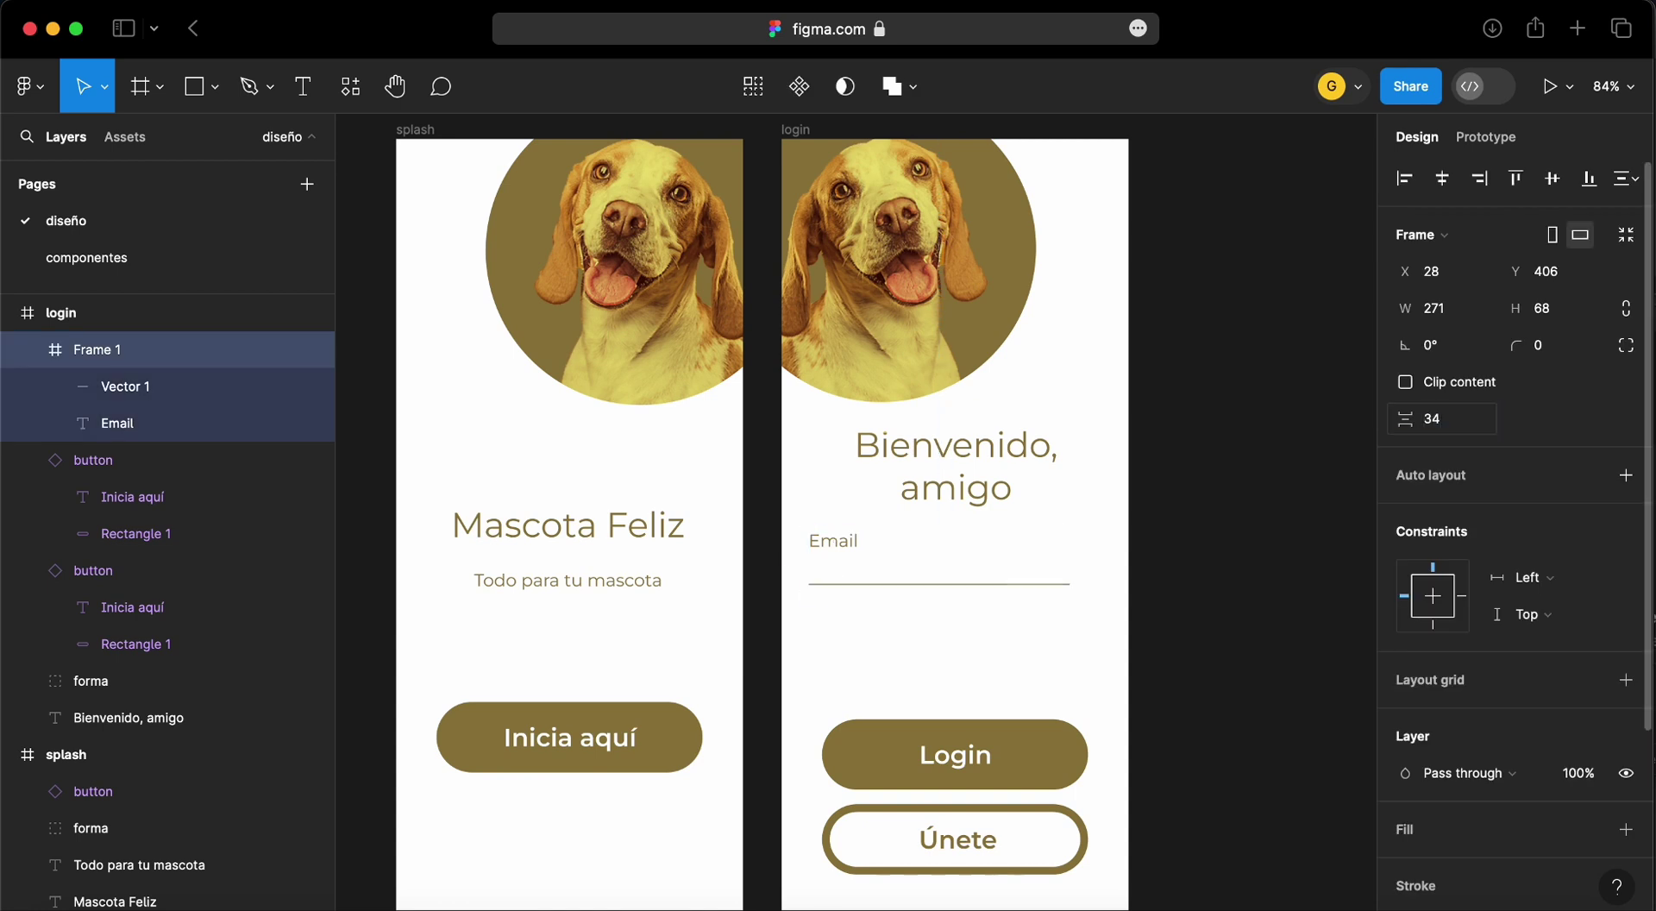
pyautogui.click(1070, 637)
pyautogui.click(1066, 569)
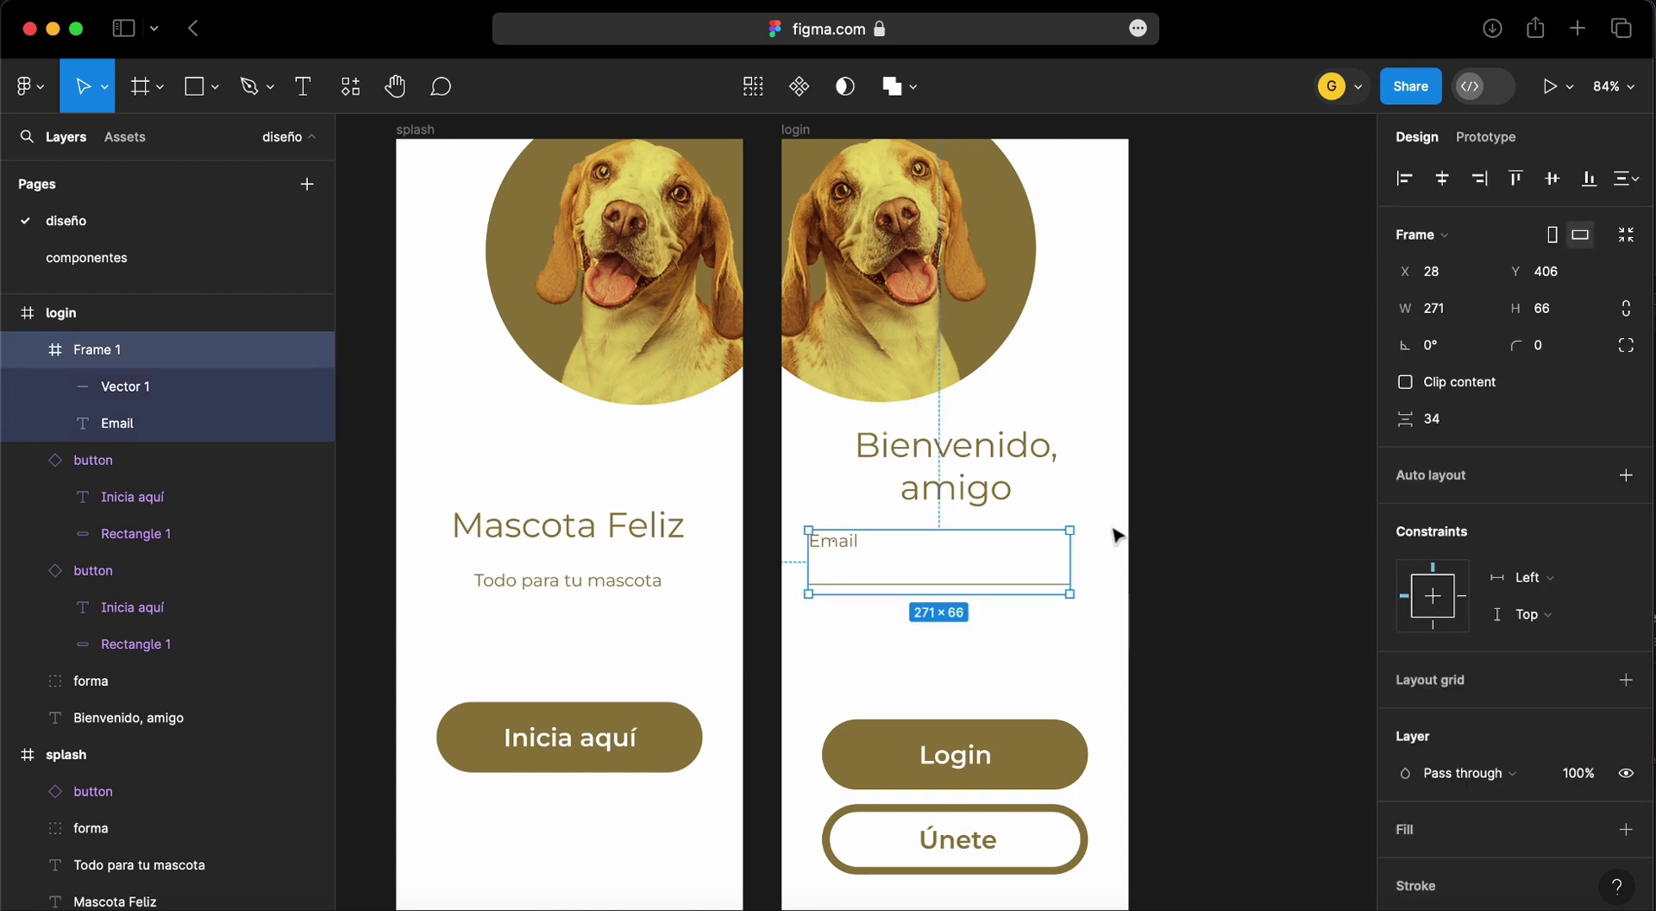
pyautogui.click(1115, 535)
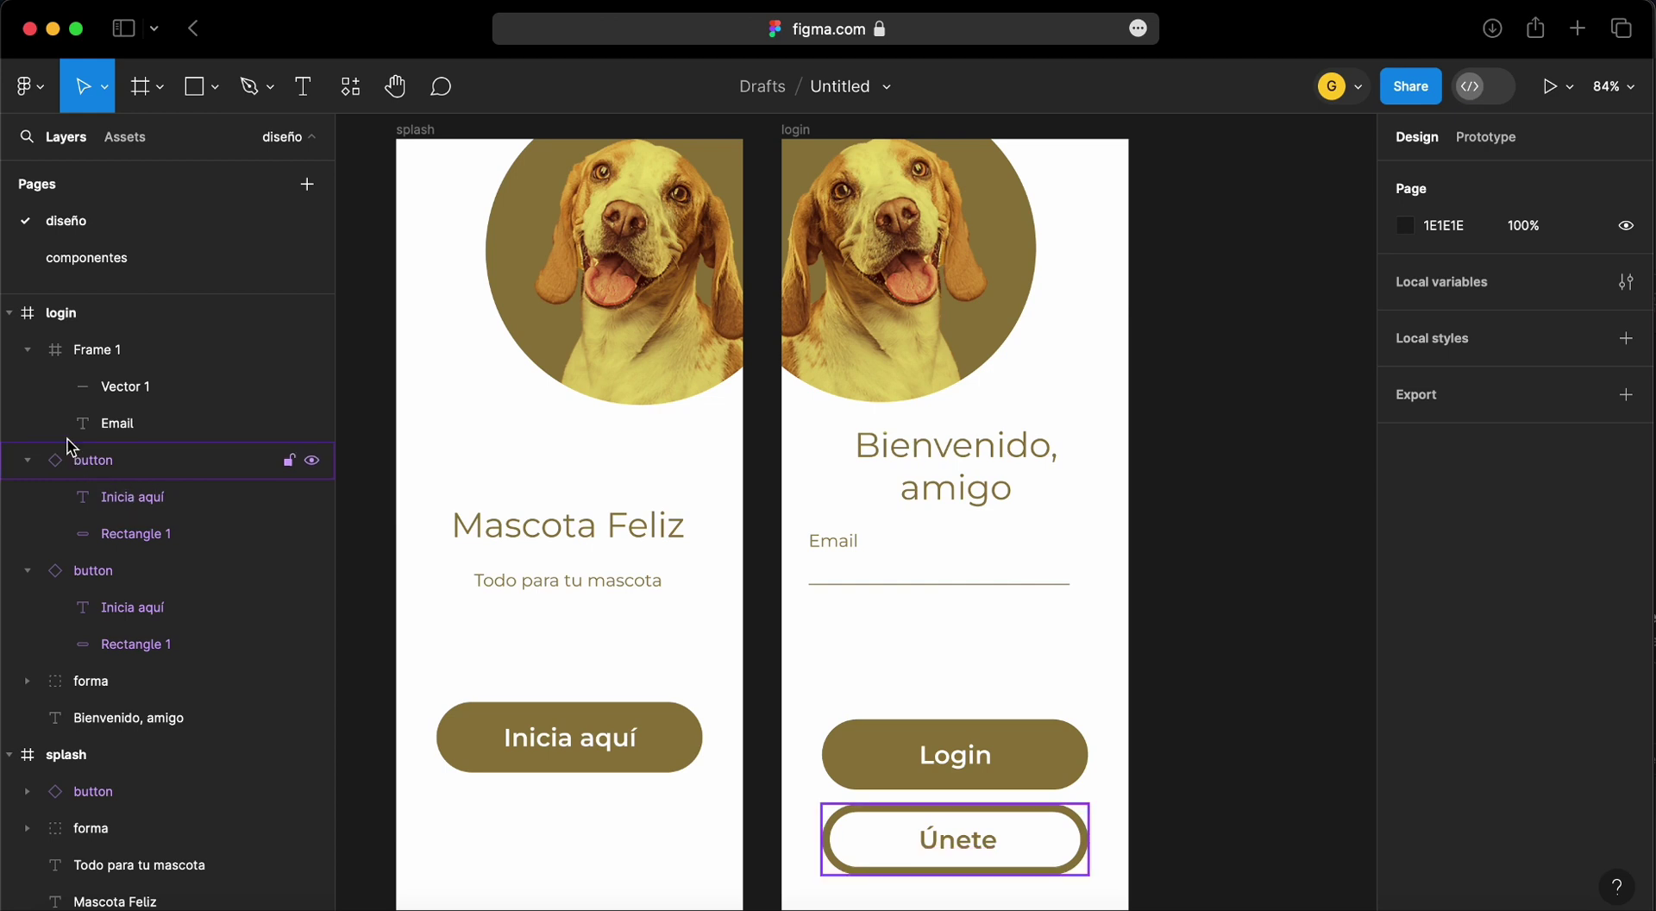
# Rename the Email field's frame layer to 'email'
pyautogui.click(106, 362)
pyautogui.rightClick(105, 362)
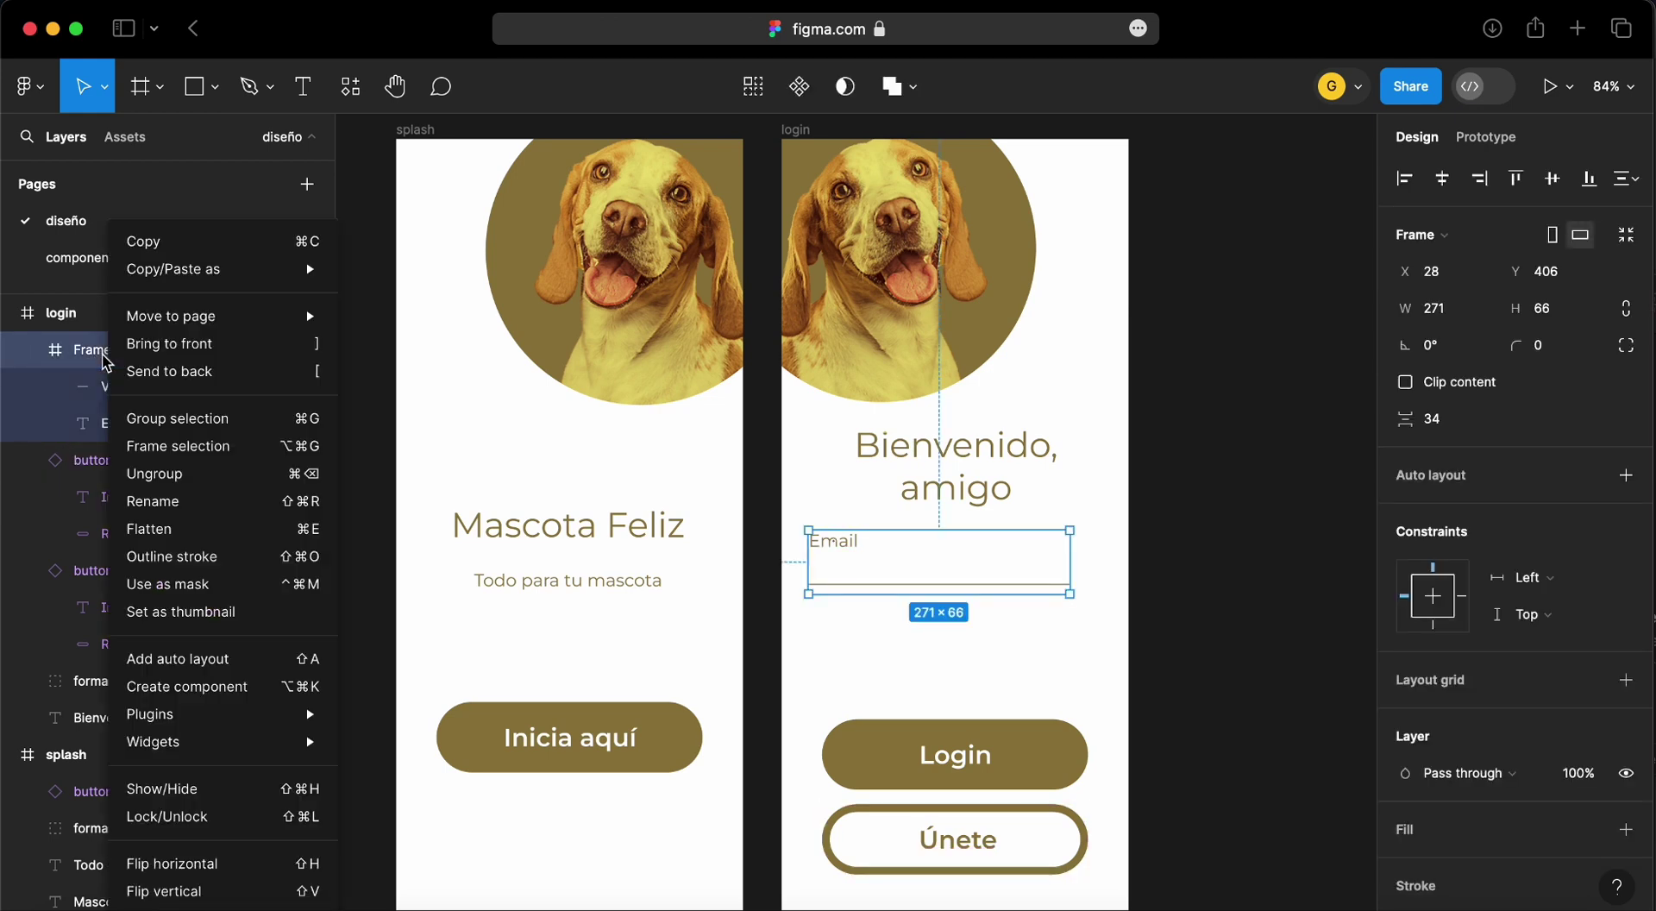
pyautogui.click(198, 503)
pyautogui.write('email')
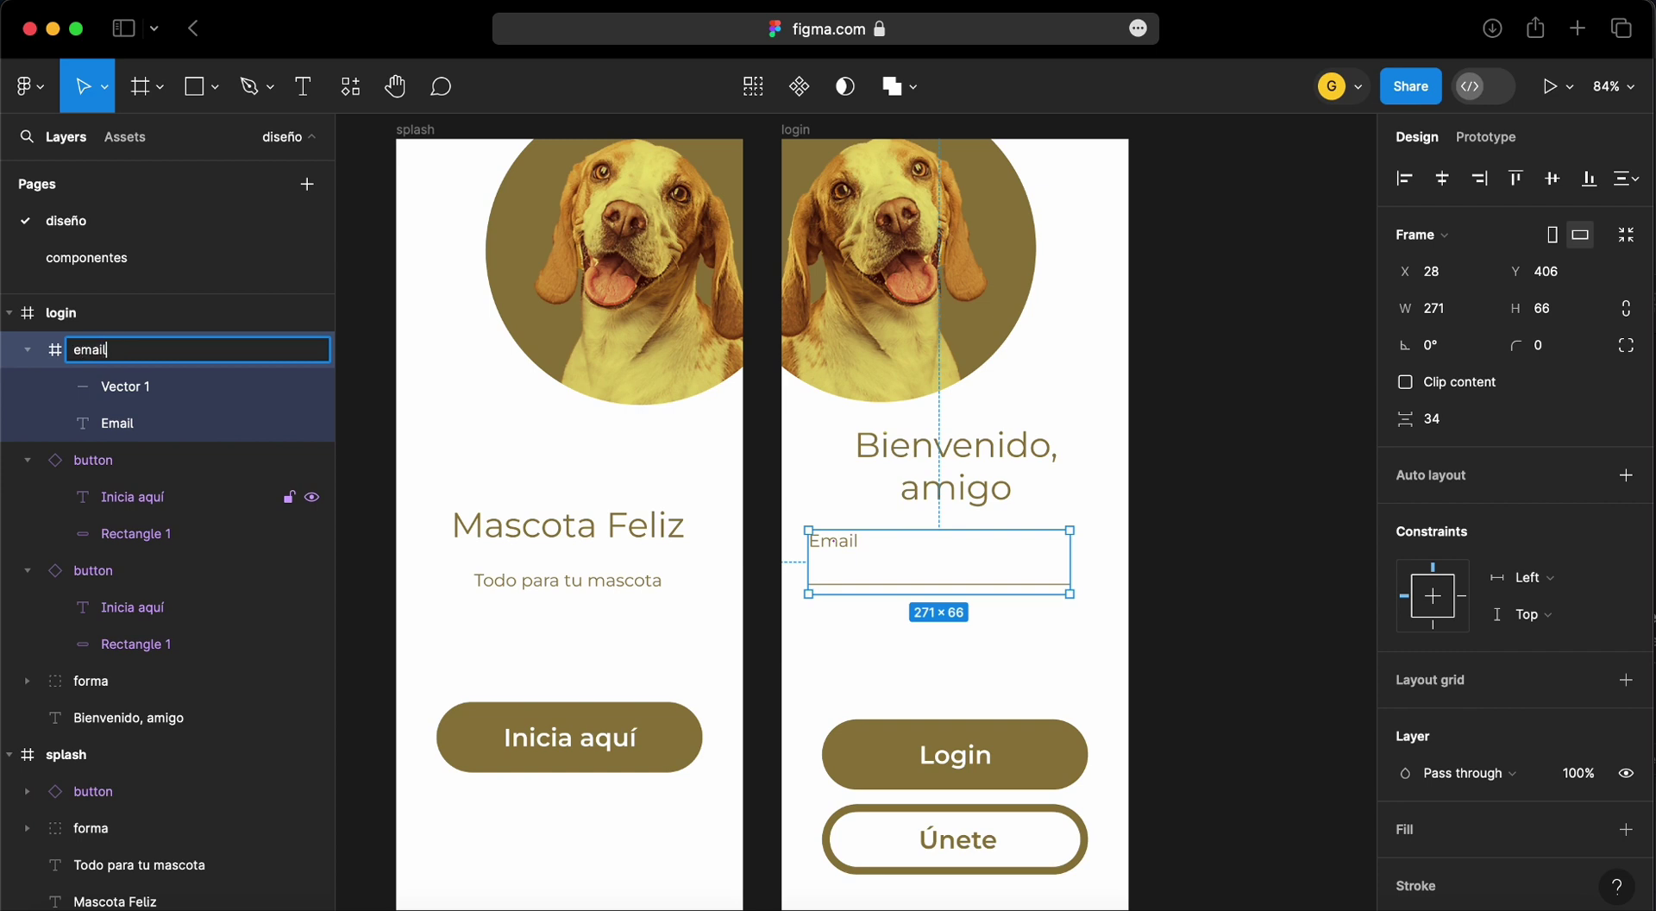
pyautogui.press('Return')
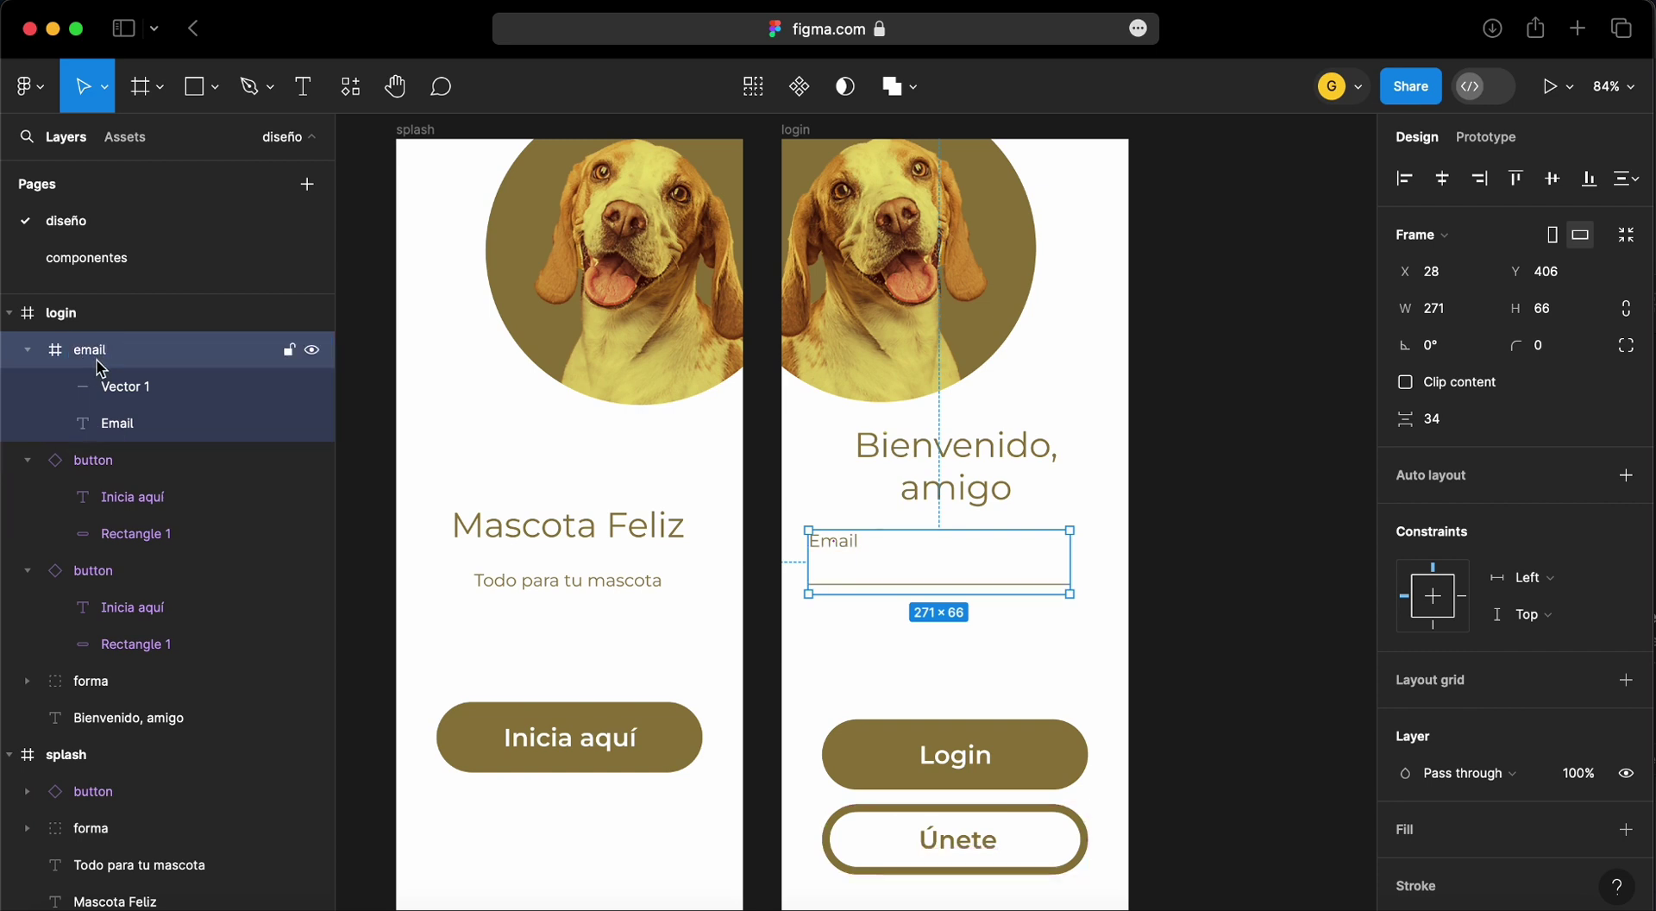
# Duplicate the Email field just below it and relabel the copy 'Password'
pyautogui.click(867, 653)
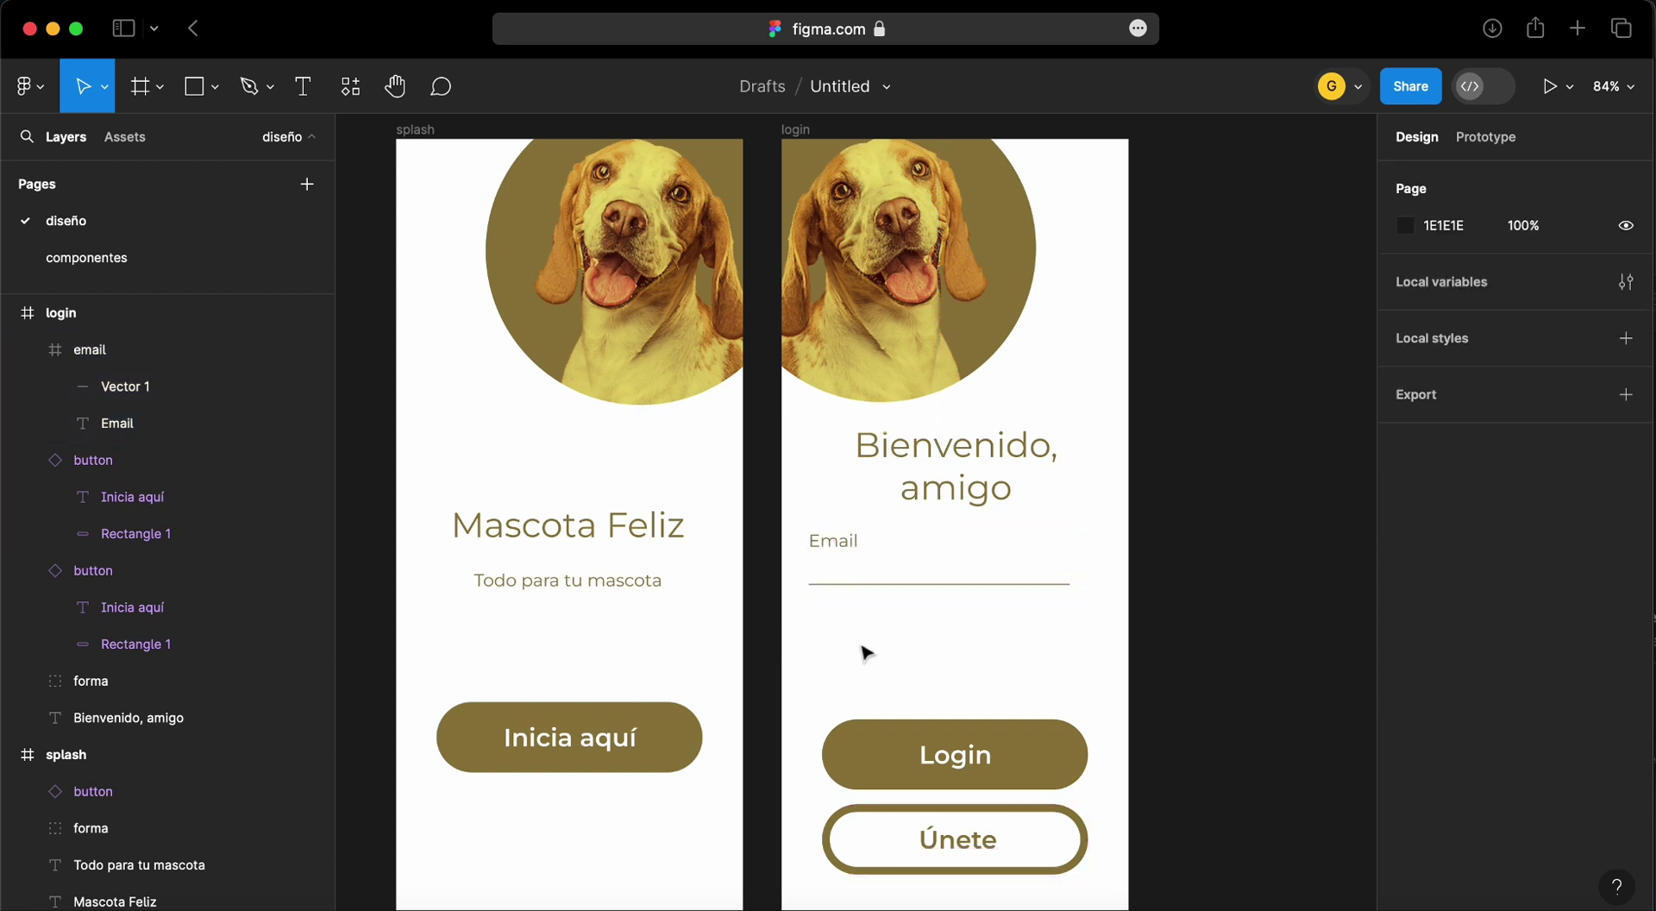
pyautogui.moveTo(857, 565); pyautogui.dragTo(856, 645)
pyautogui.doubleClick(856, 643)
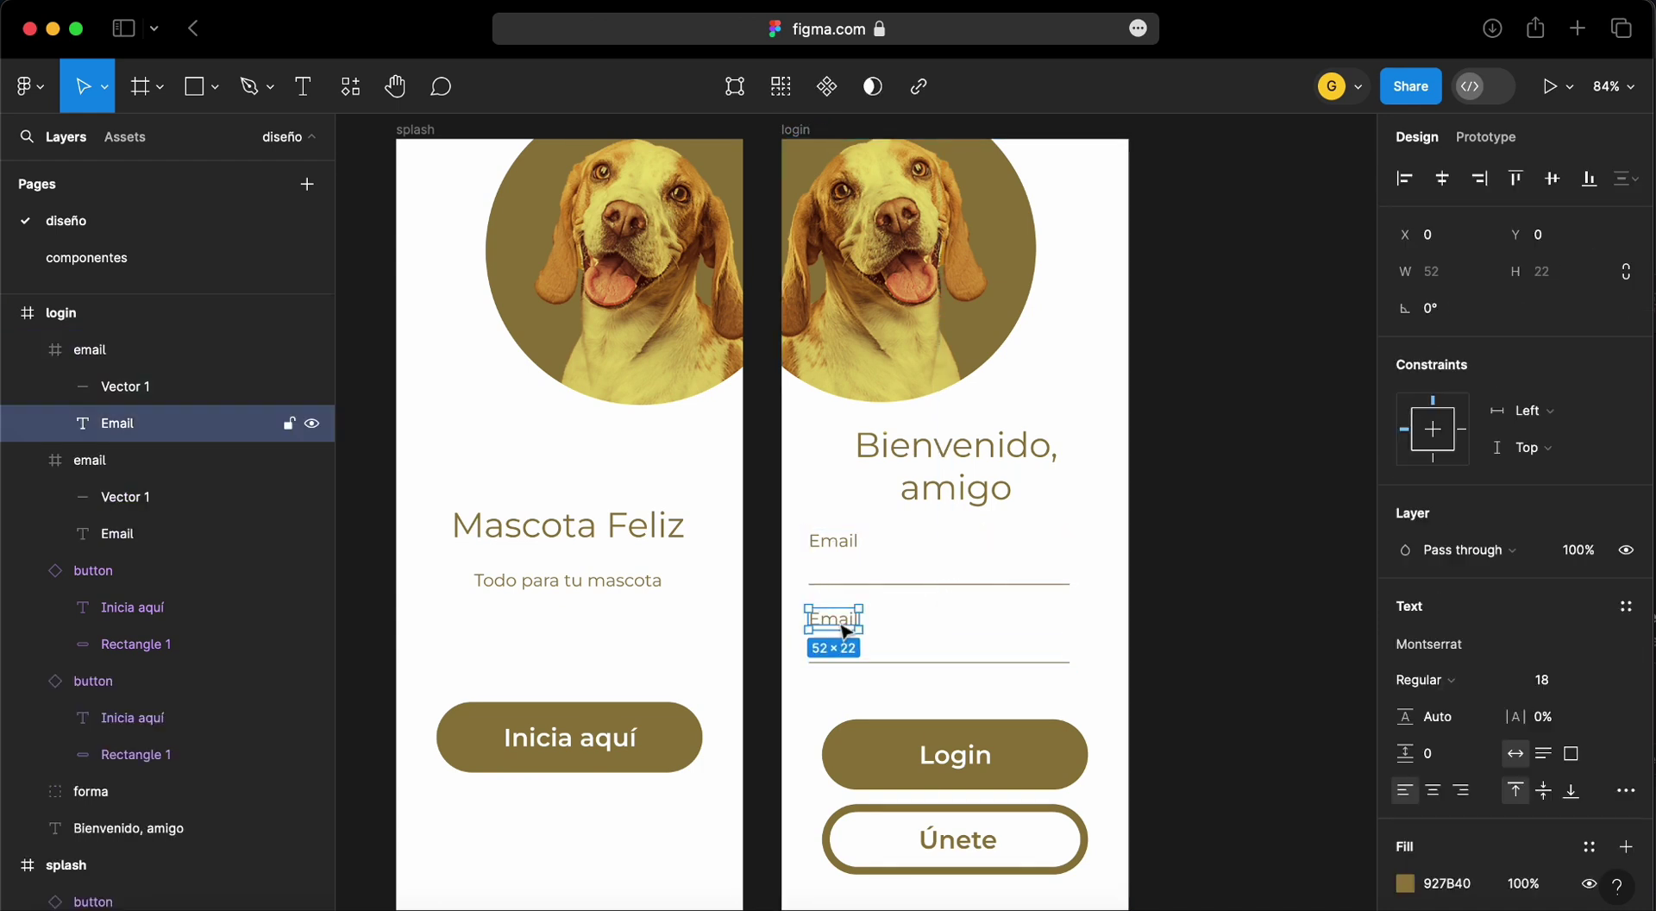
pyautogui.press('Return')
pyautogui.write('Password')
pyautogui.press('Escape')
pyautogui.click(1246, 528)
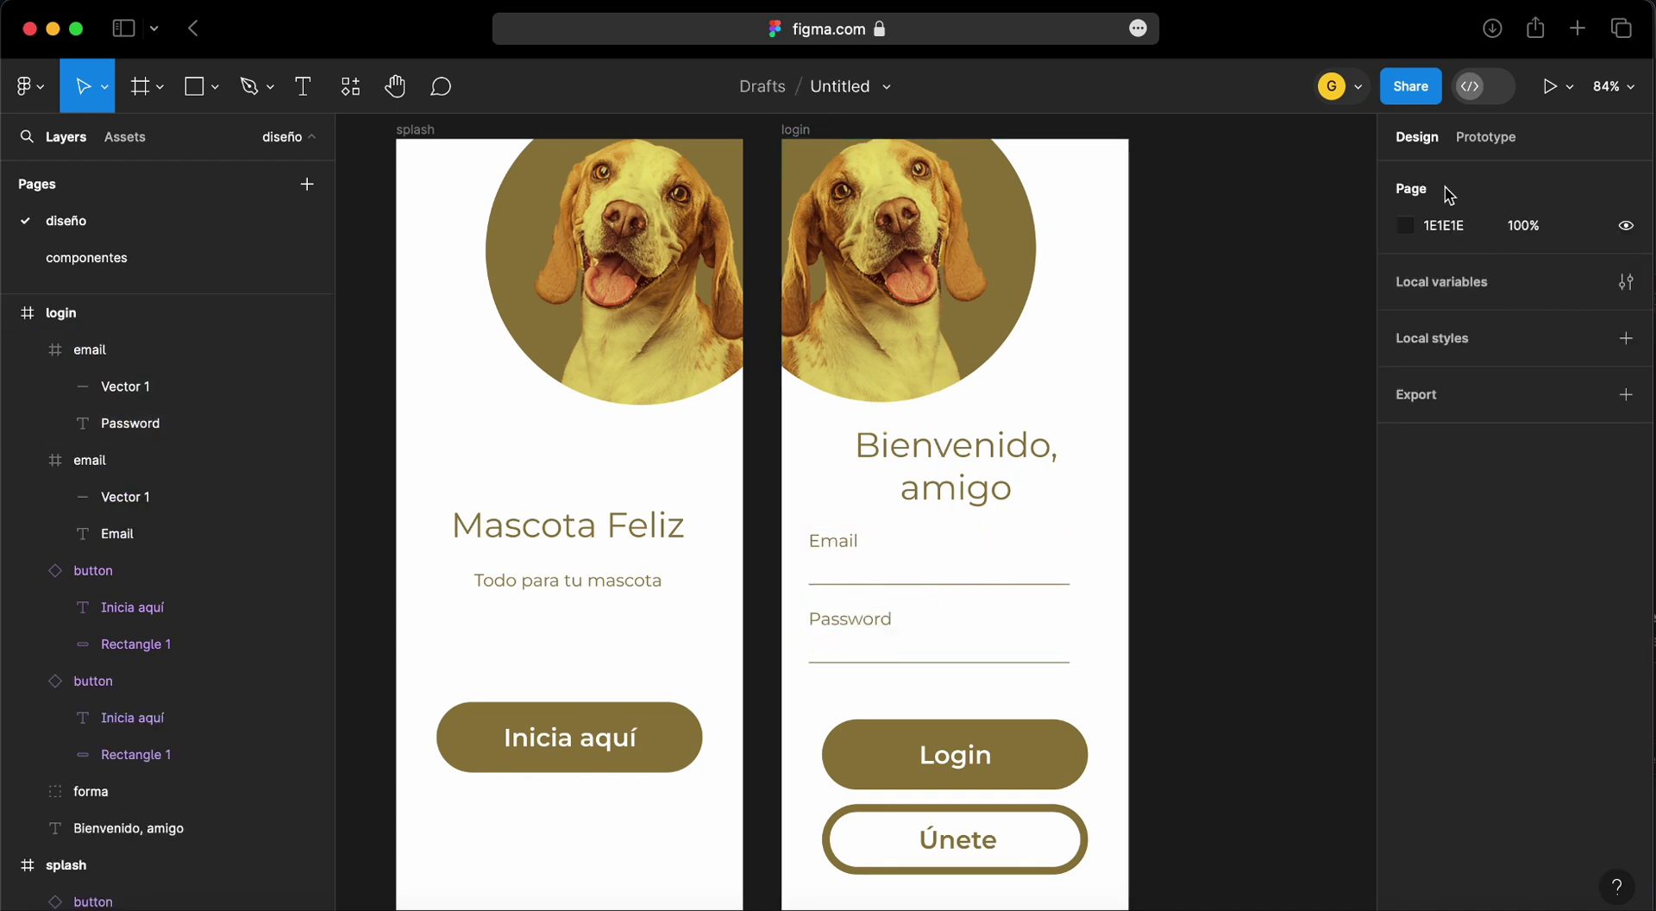
# Zoom out to 50% and select both the splash and login screens
pyautogui.click(1630, 91)
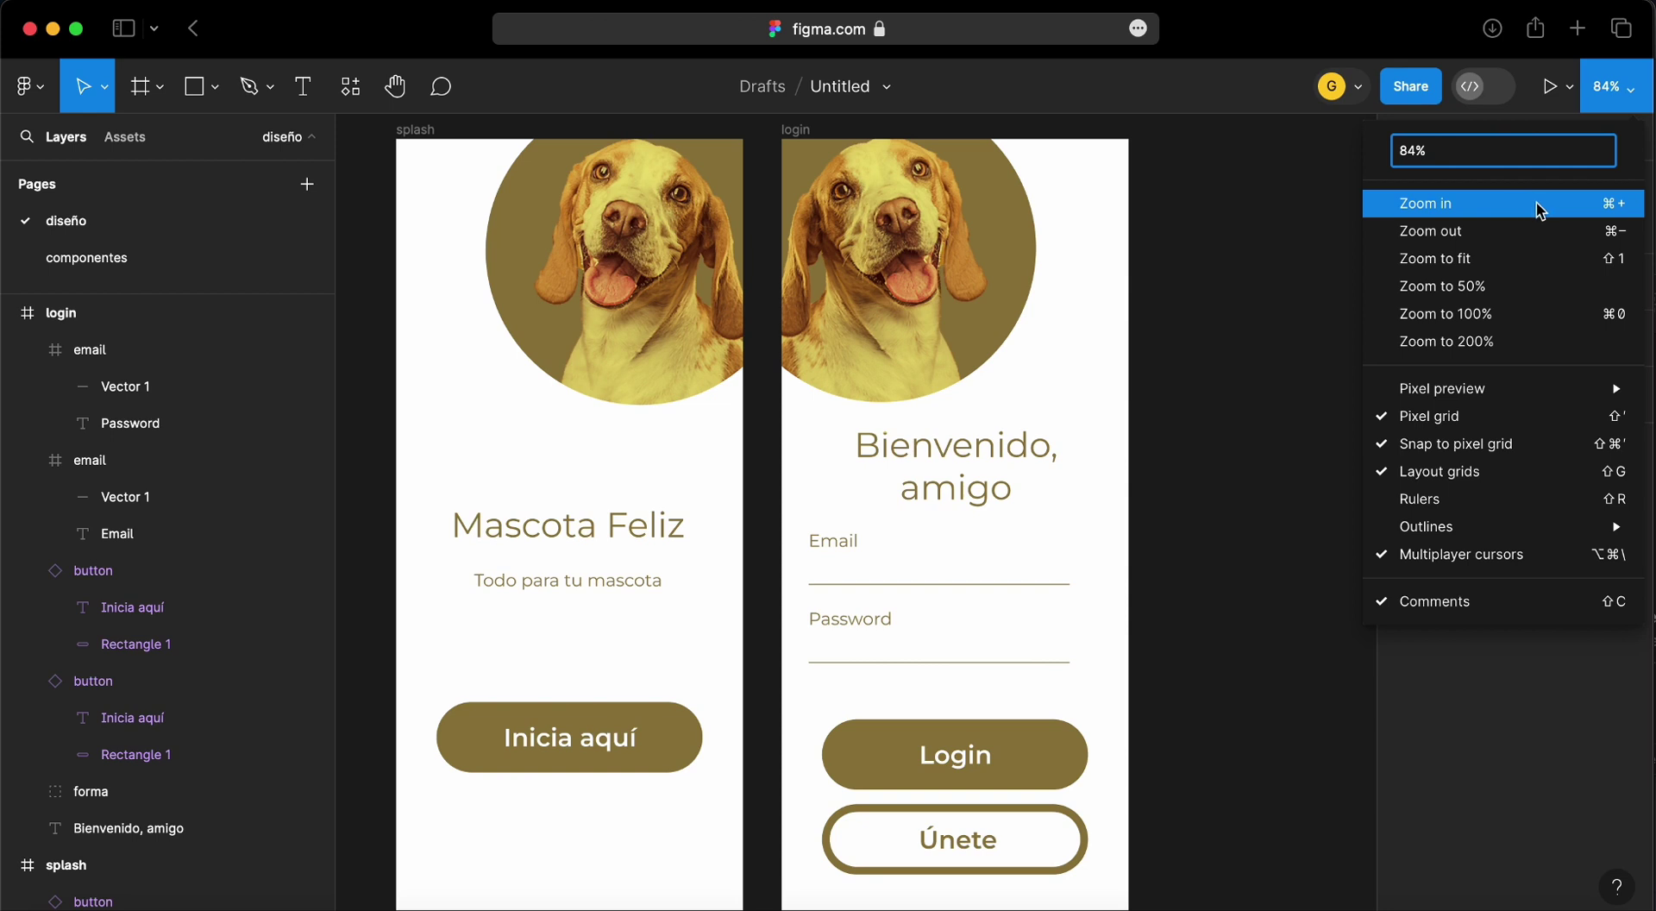
pyautogui.click(1605, 233)
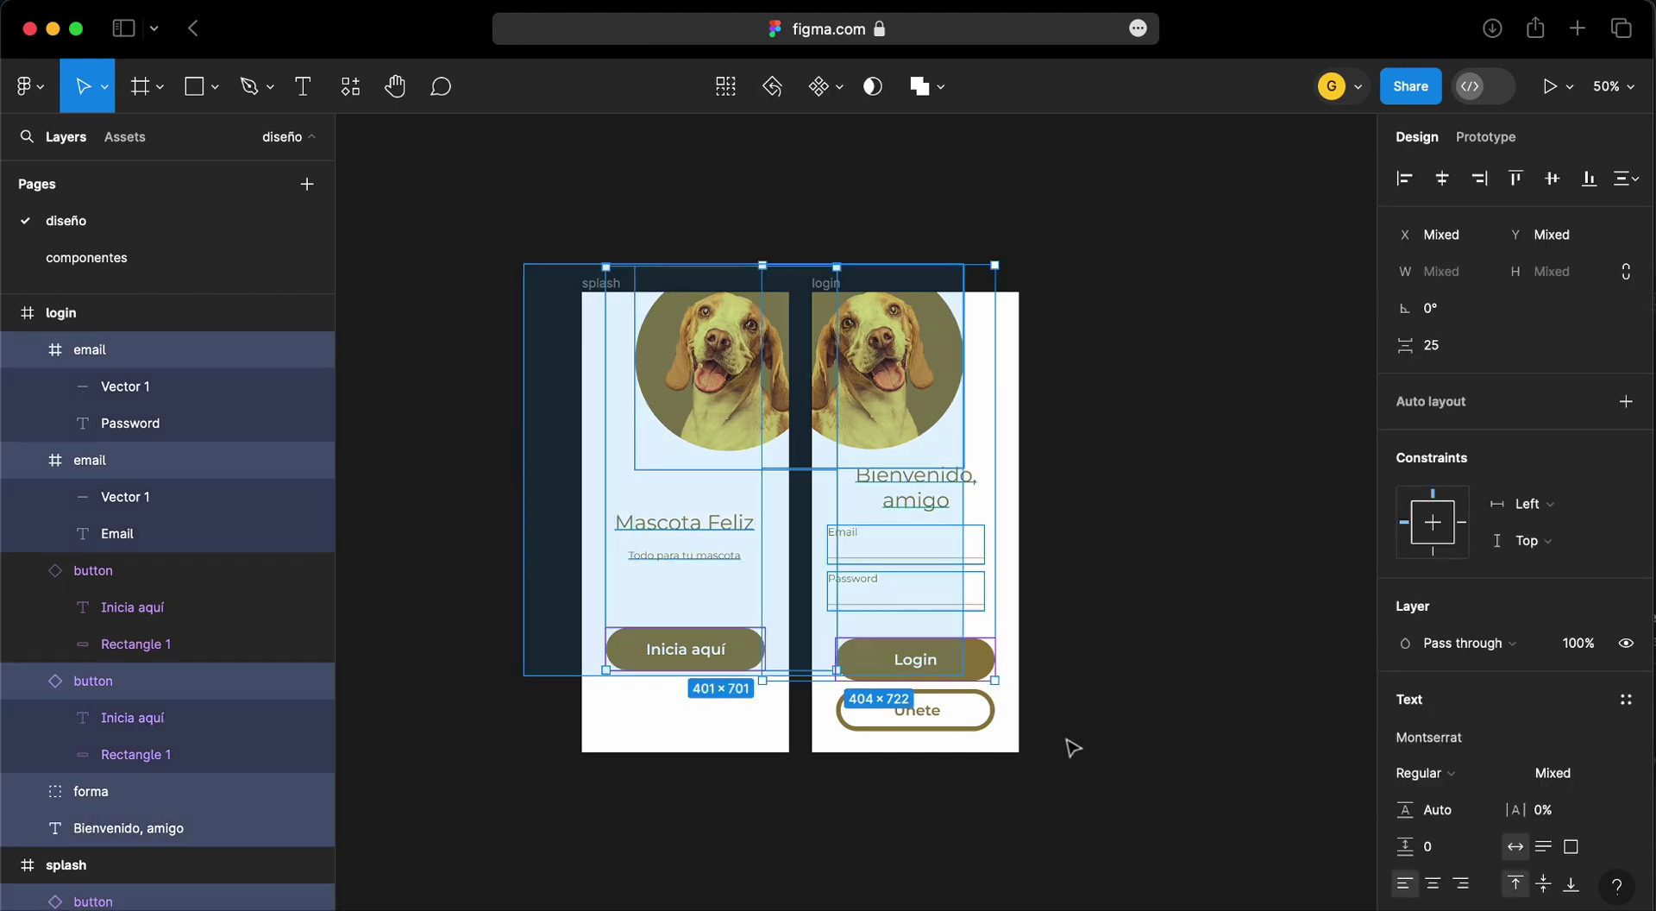
pyautogui.moveTo(525, 265); pyautogui.dragTo(1087, 765)
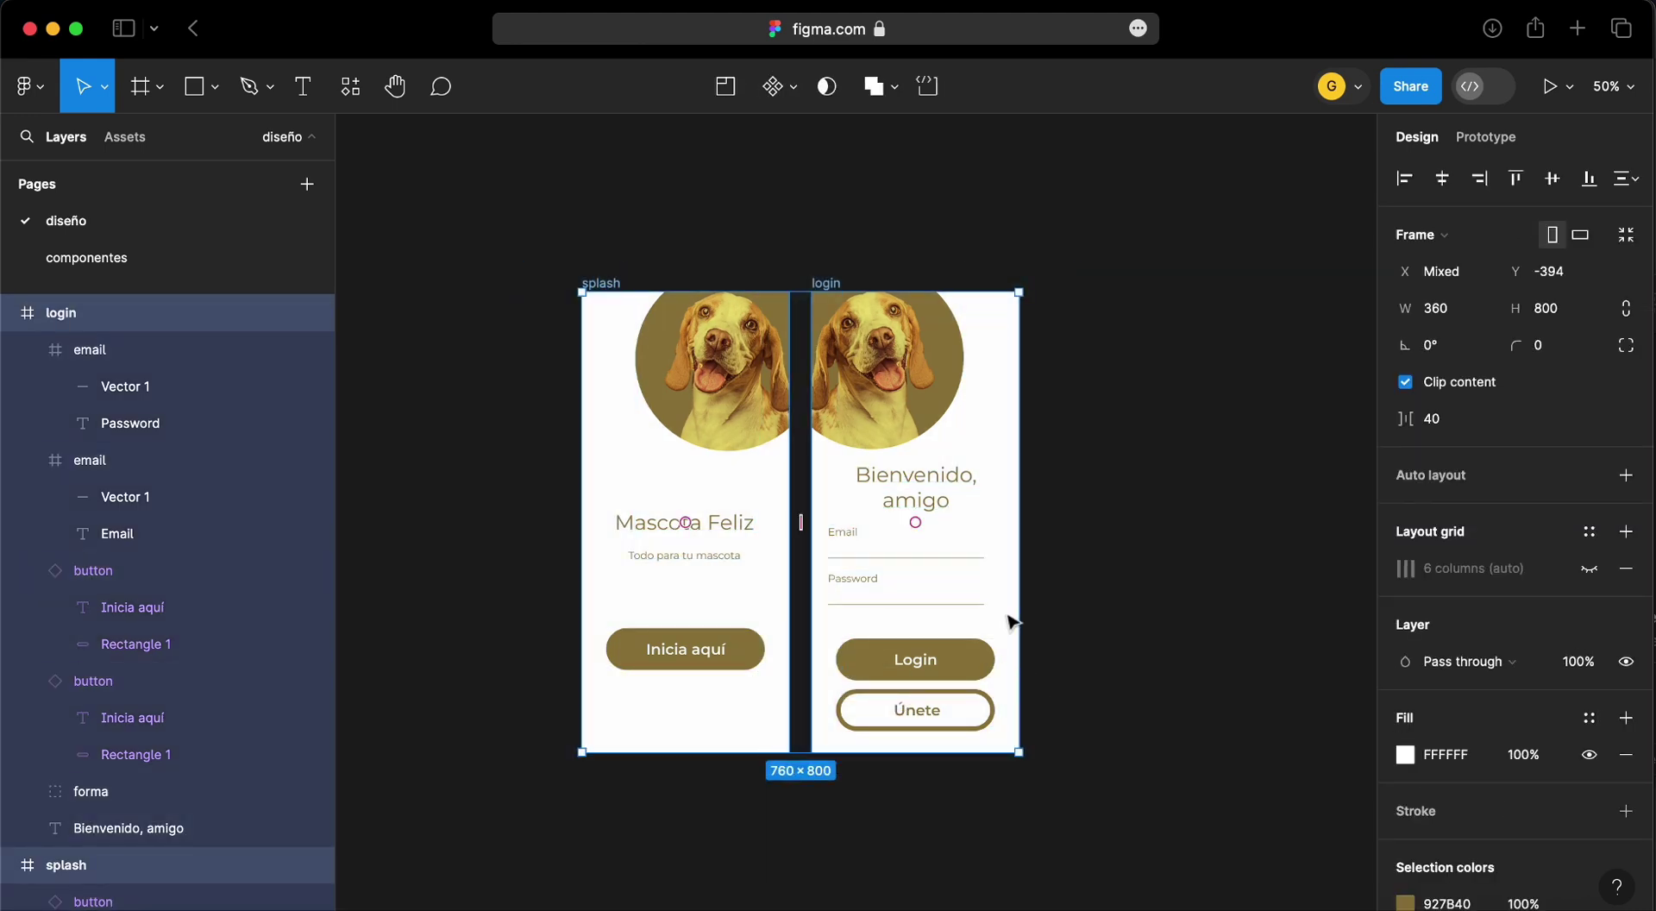
# Move the splash and login screens further left and collapse their layer contents
pyautogui.moveTo(1011, 623); pyautogui.dragTo(836, 632)
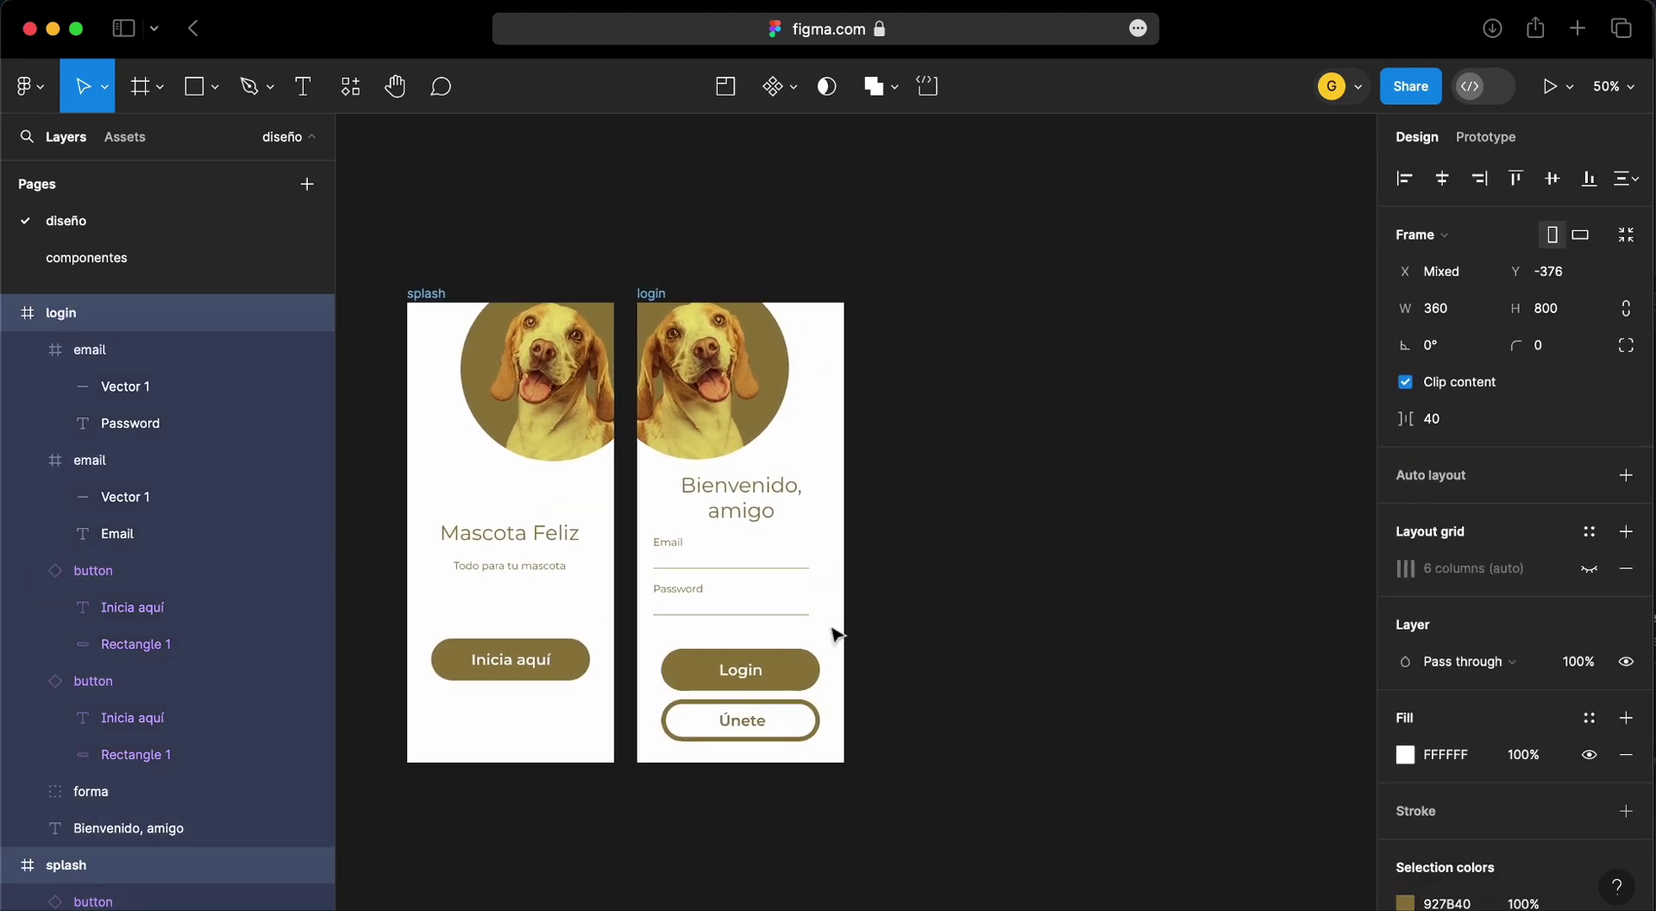
pyautogui.click(989, 619)
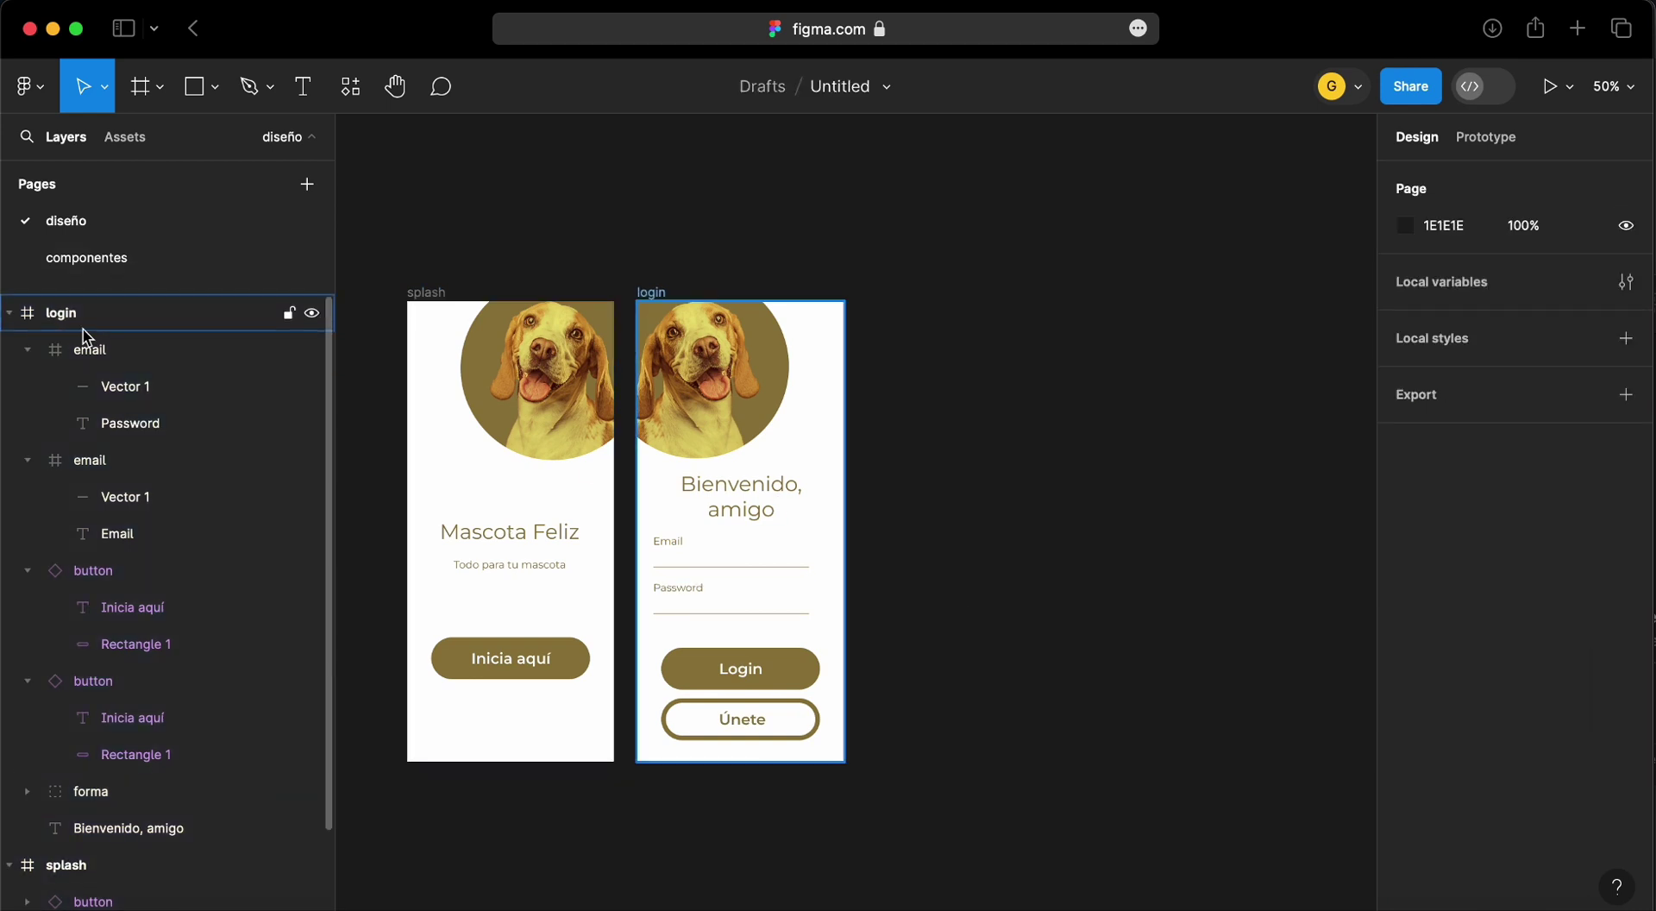
pyautogui.click(9, 314)
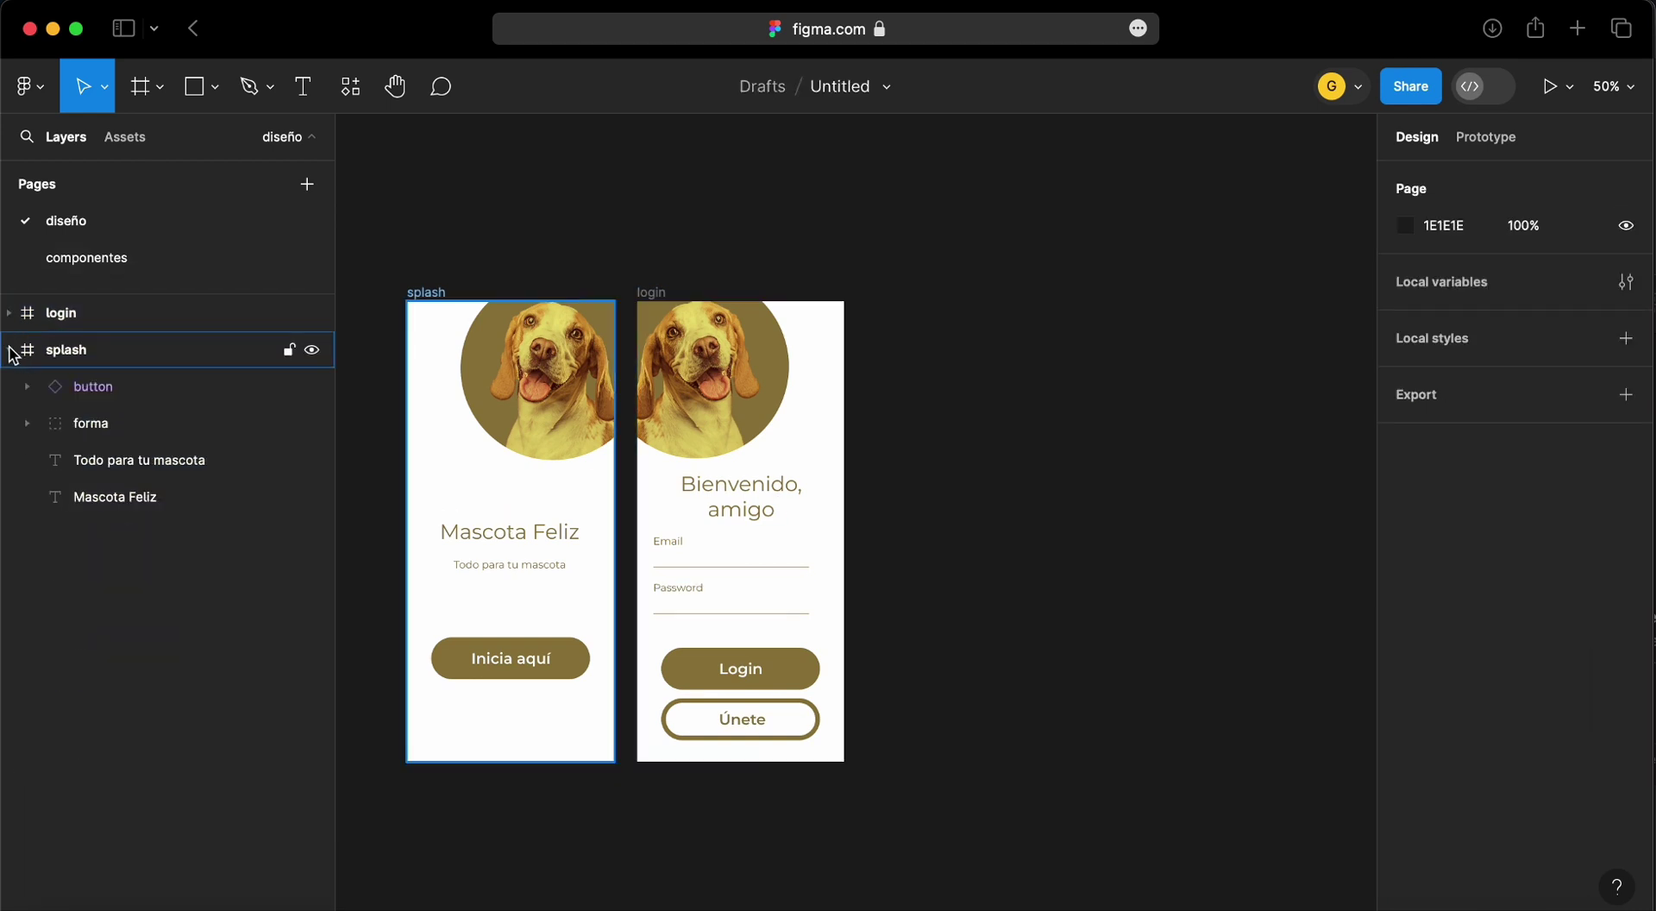
pyautogui.click(9, 350)
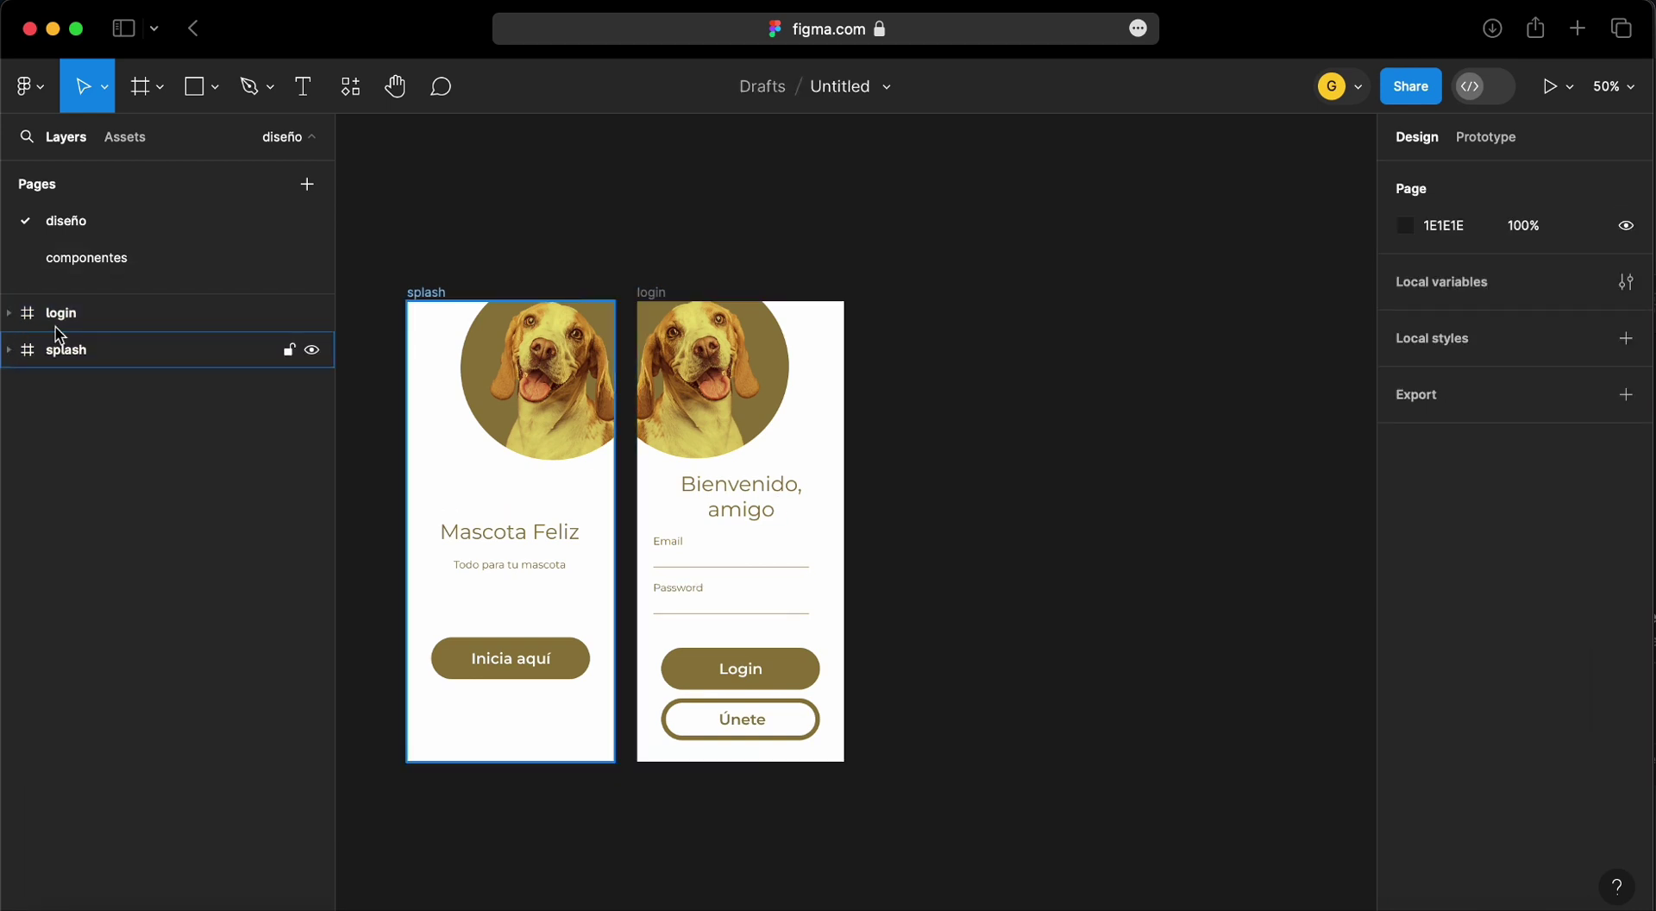
pyautogui.click(101, 325)
pyautogui.click(96, 349)
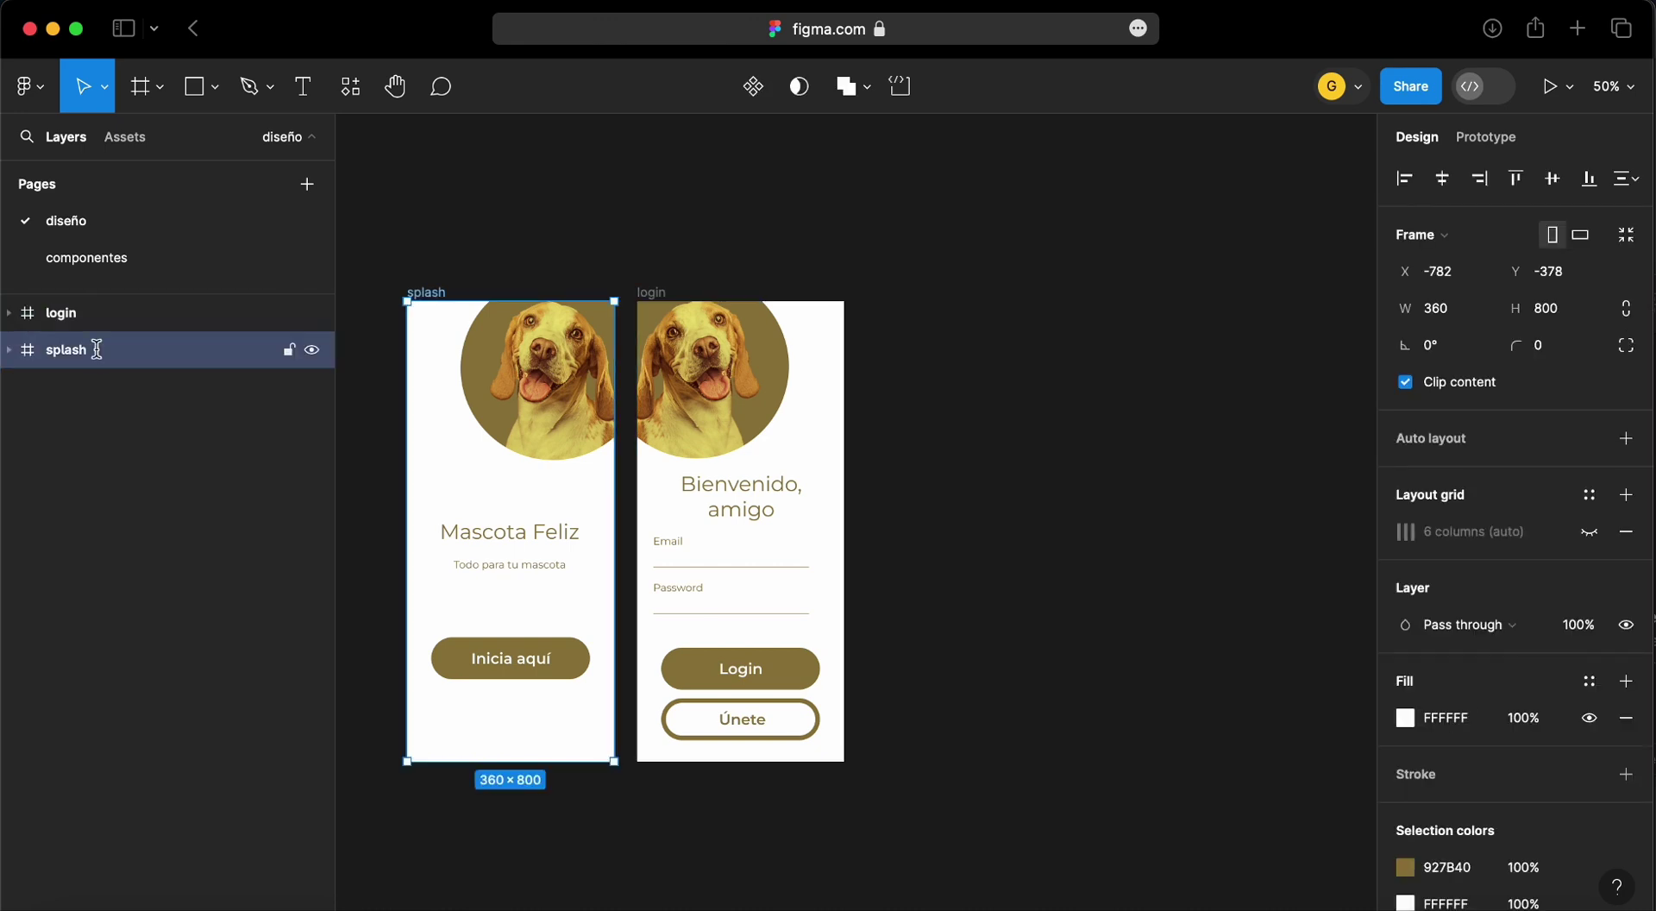
pyautogui.click(991, 363)
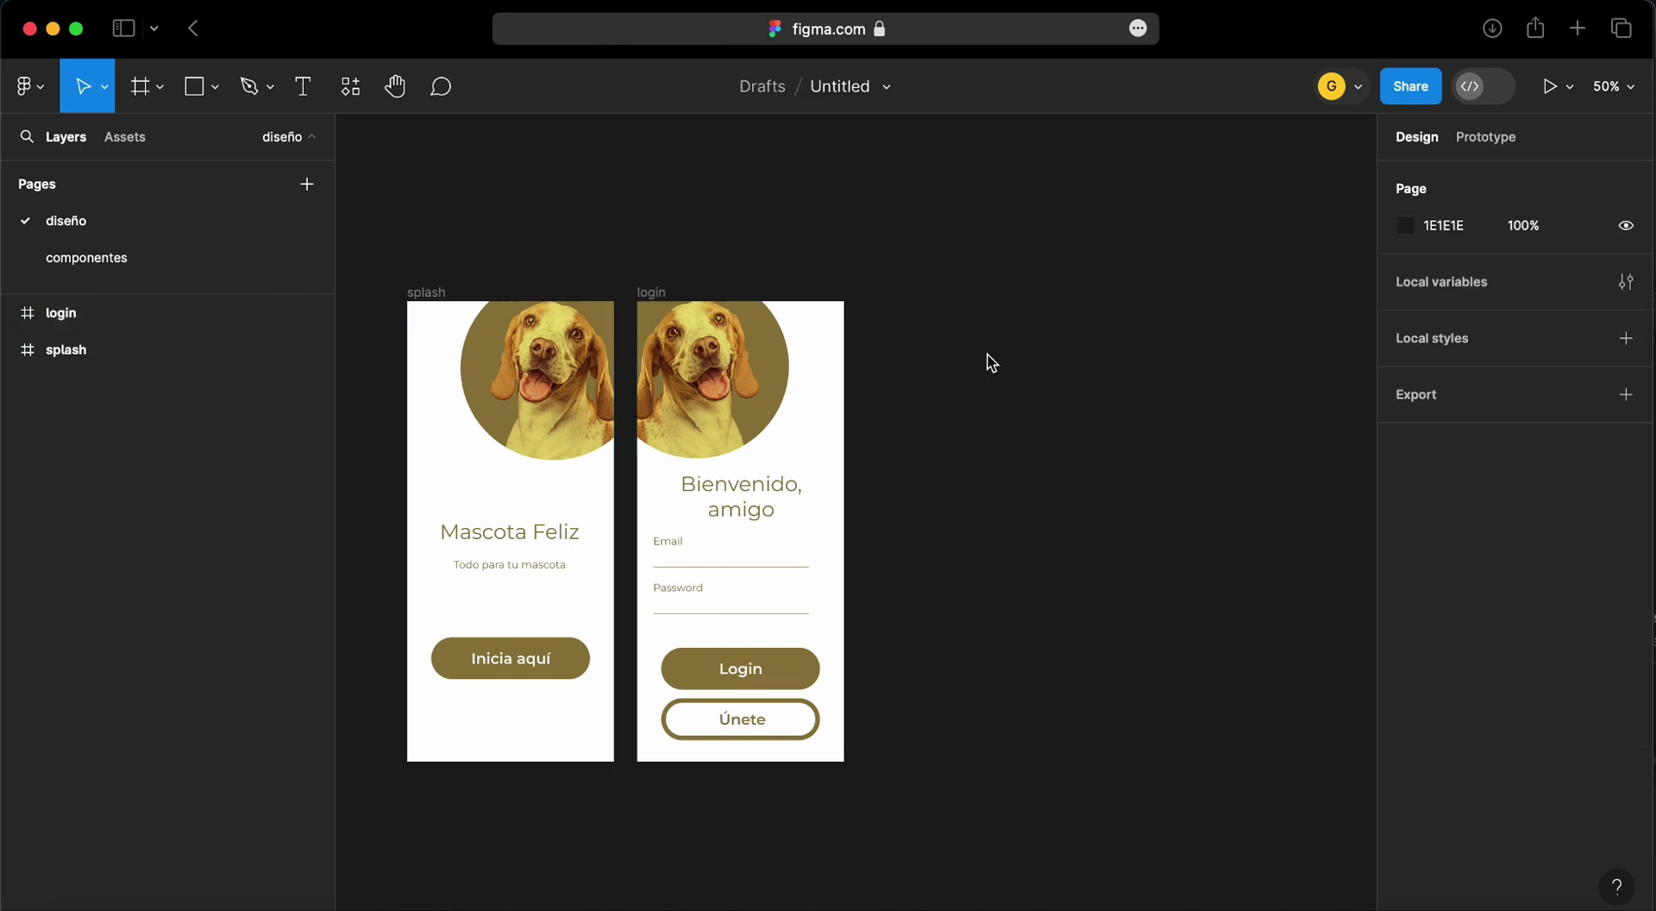
# Add a new Android Large 360×800 frame aligned beside the login screen
pyautogui.click(158, 88)
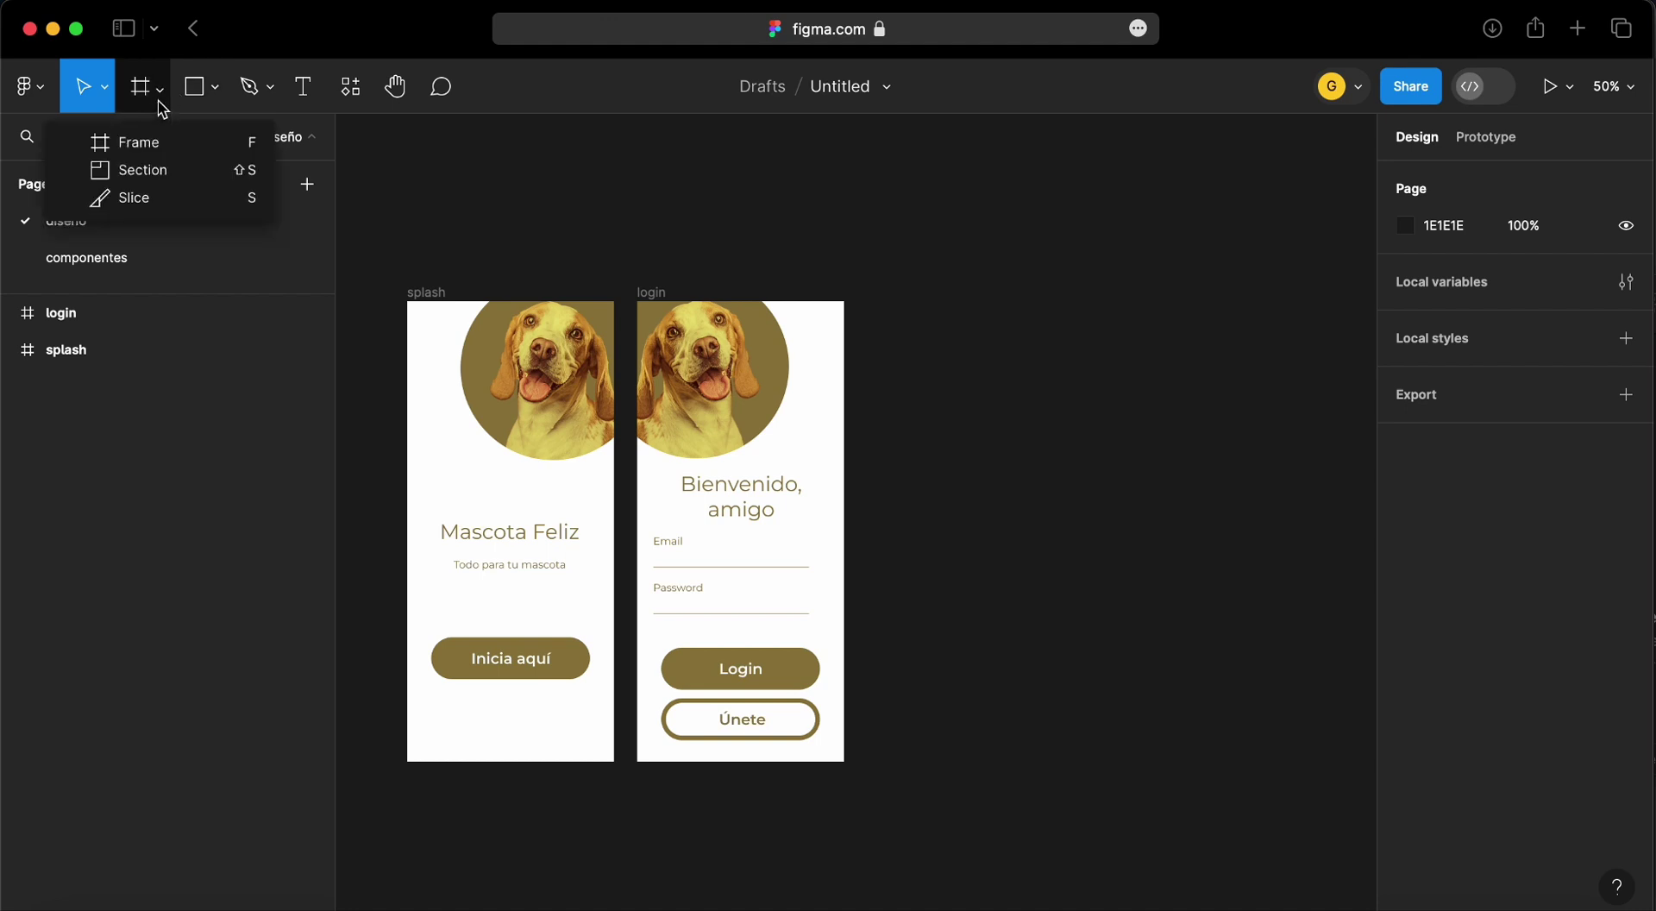
pyautogui.click(164, 139)
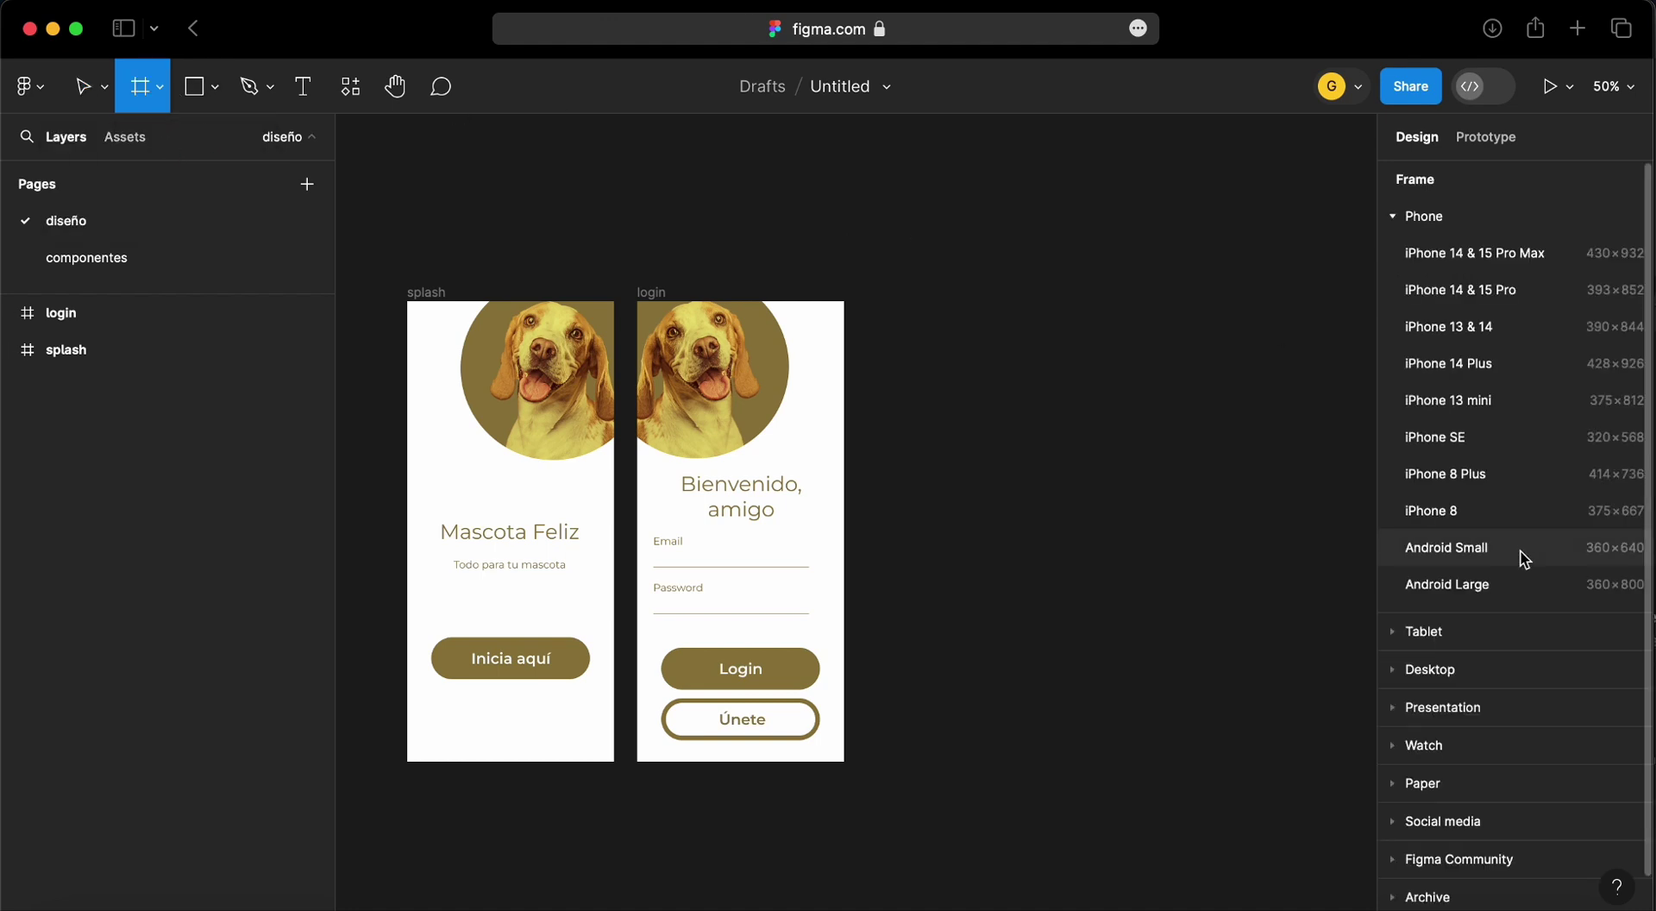
pyautogui.click(1515, 588)
pyautogui.moveTo(1007, 500); pyautogui.dragTo(1006, 514)
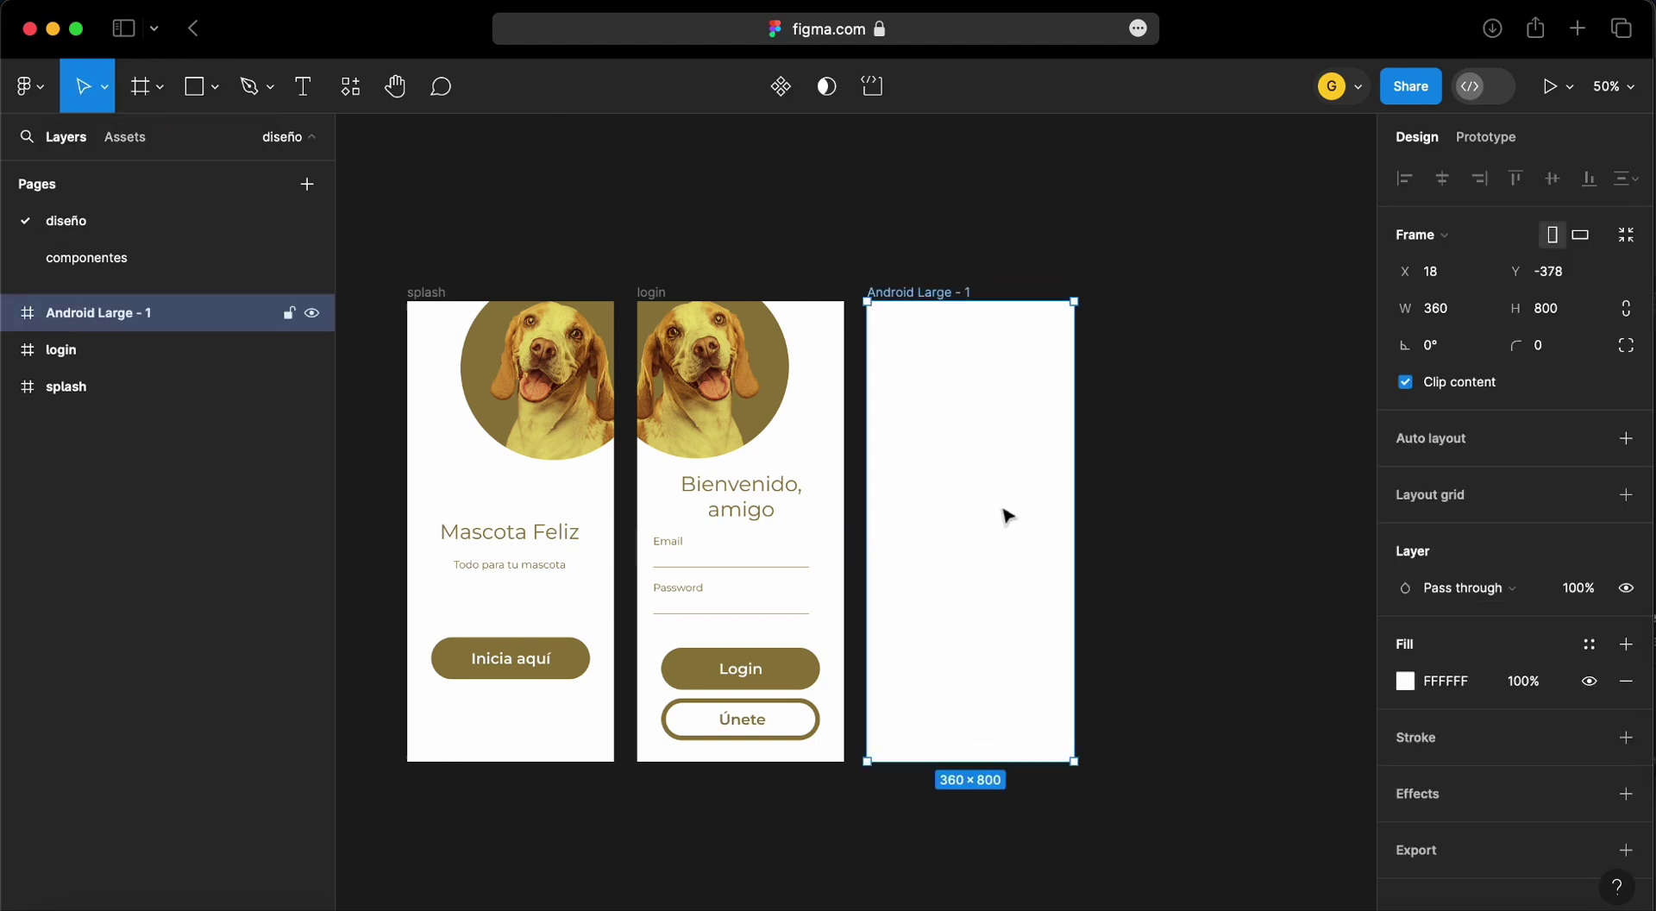
# Rename the new frame to 'principal'
pyautogui.rightClick(87, 319)
pyautogui.click(206, 552)
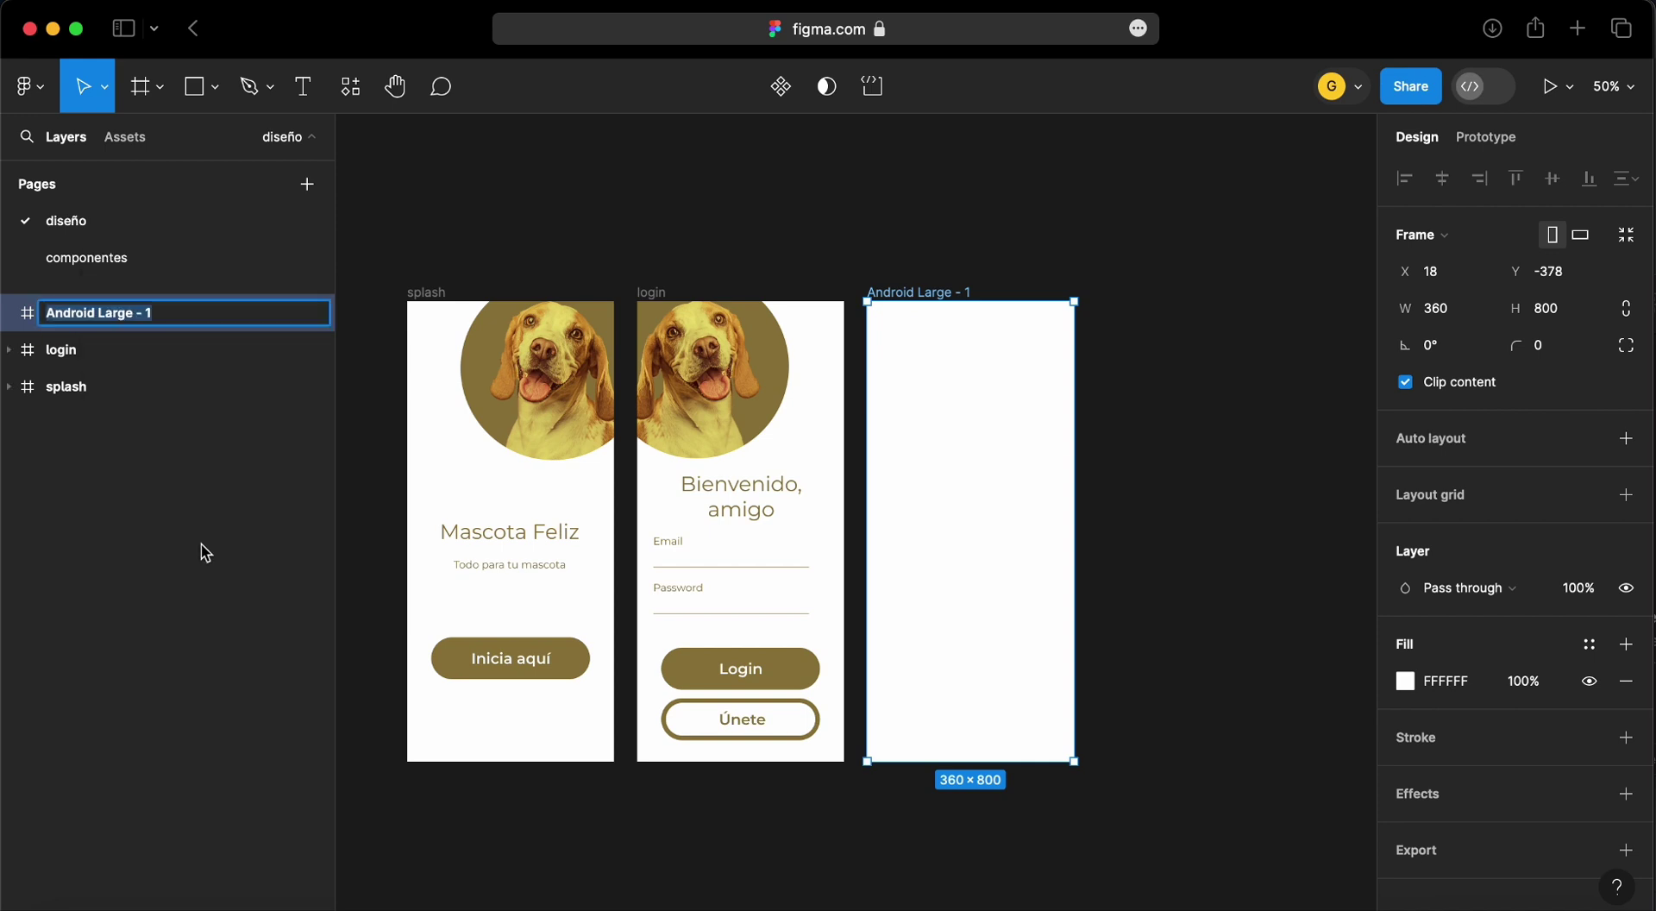
pyautogui.write('principal')
pyautogui.press('Return')
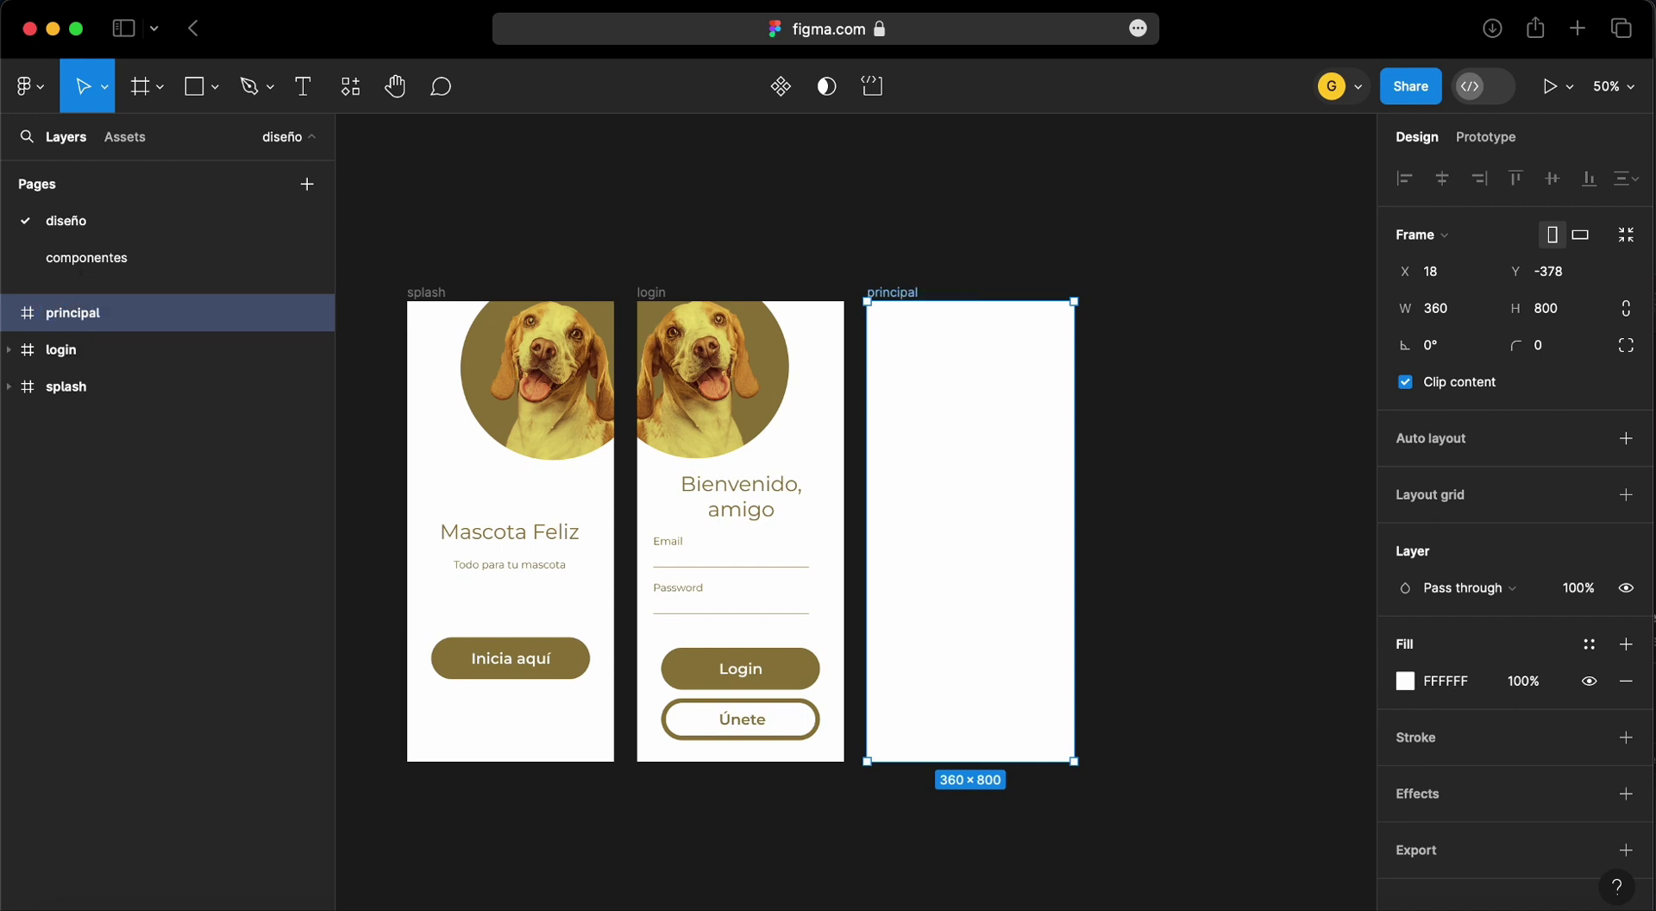
pyautogui.click(1122, 622)
pyautogui.click(996, 697)
# Launch the Feather Icons plugin and position its window near the principal screen
pyautogui.rightClick(968, 606)
pyautogui.moveTo(1011, 714)
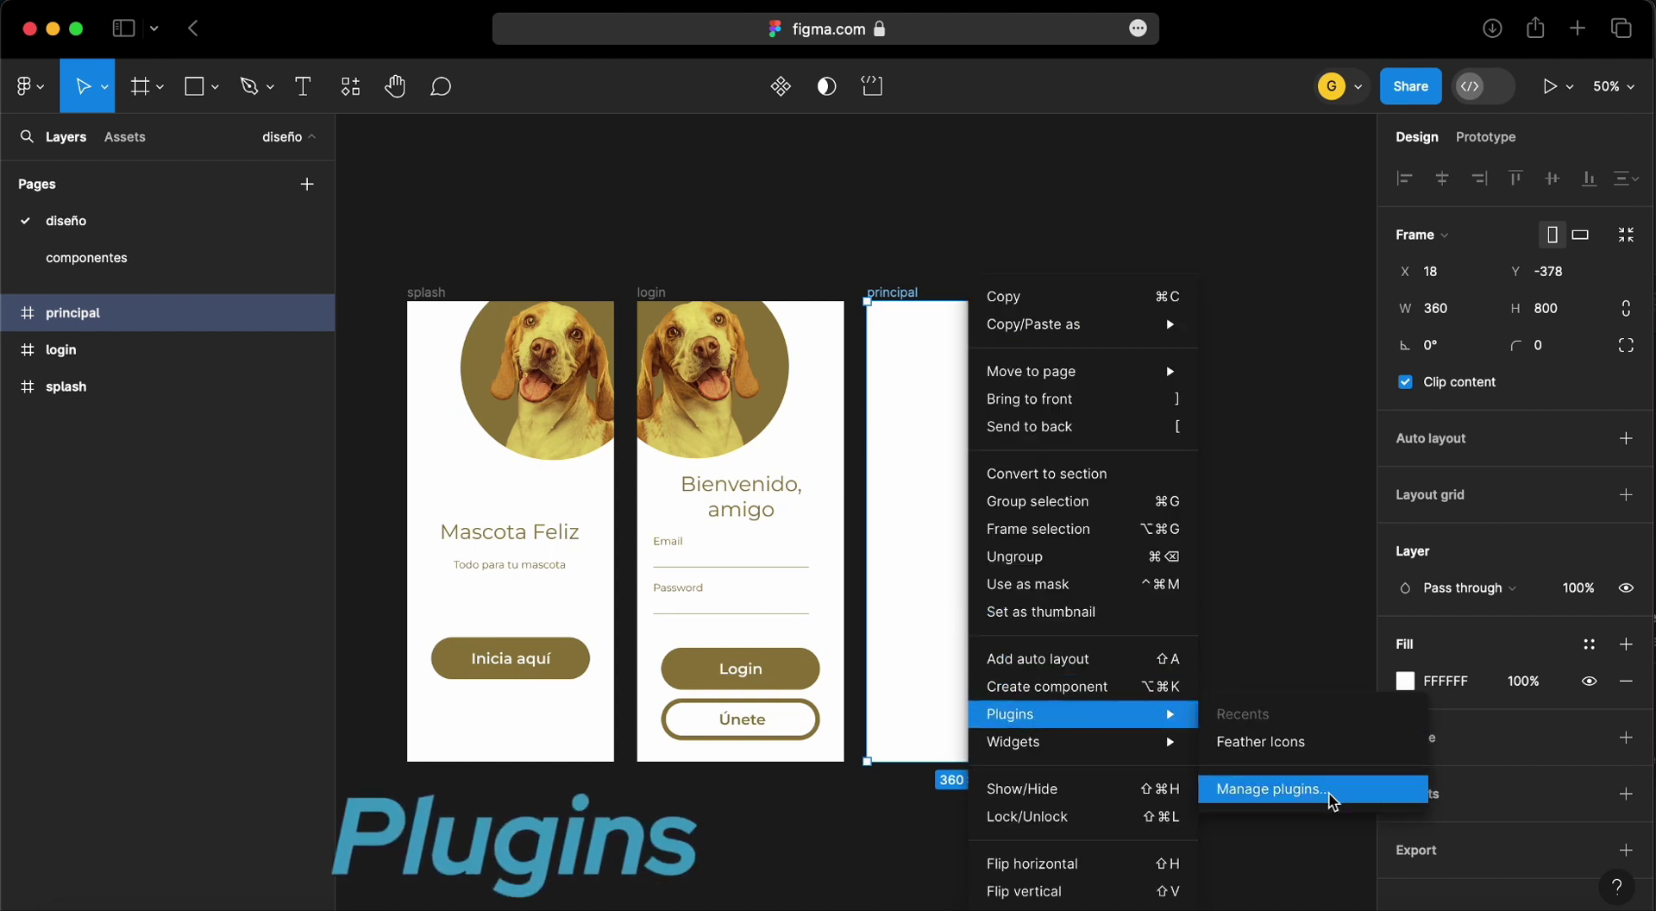
pyautogui.click(1332, 802)
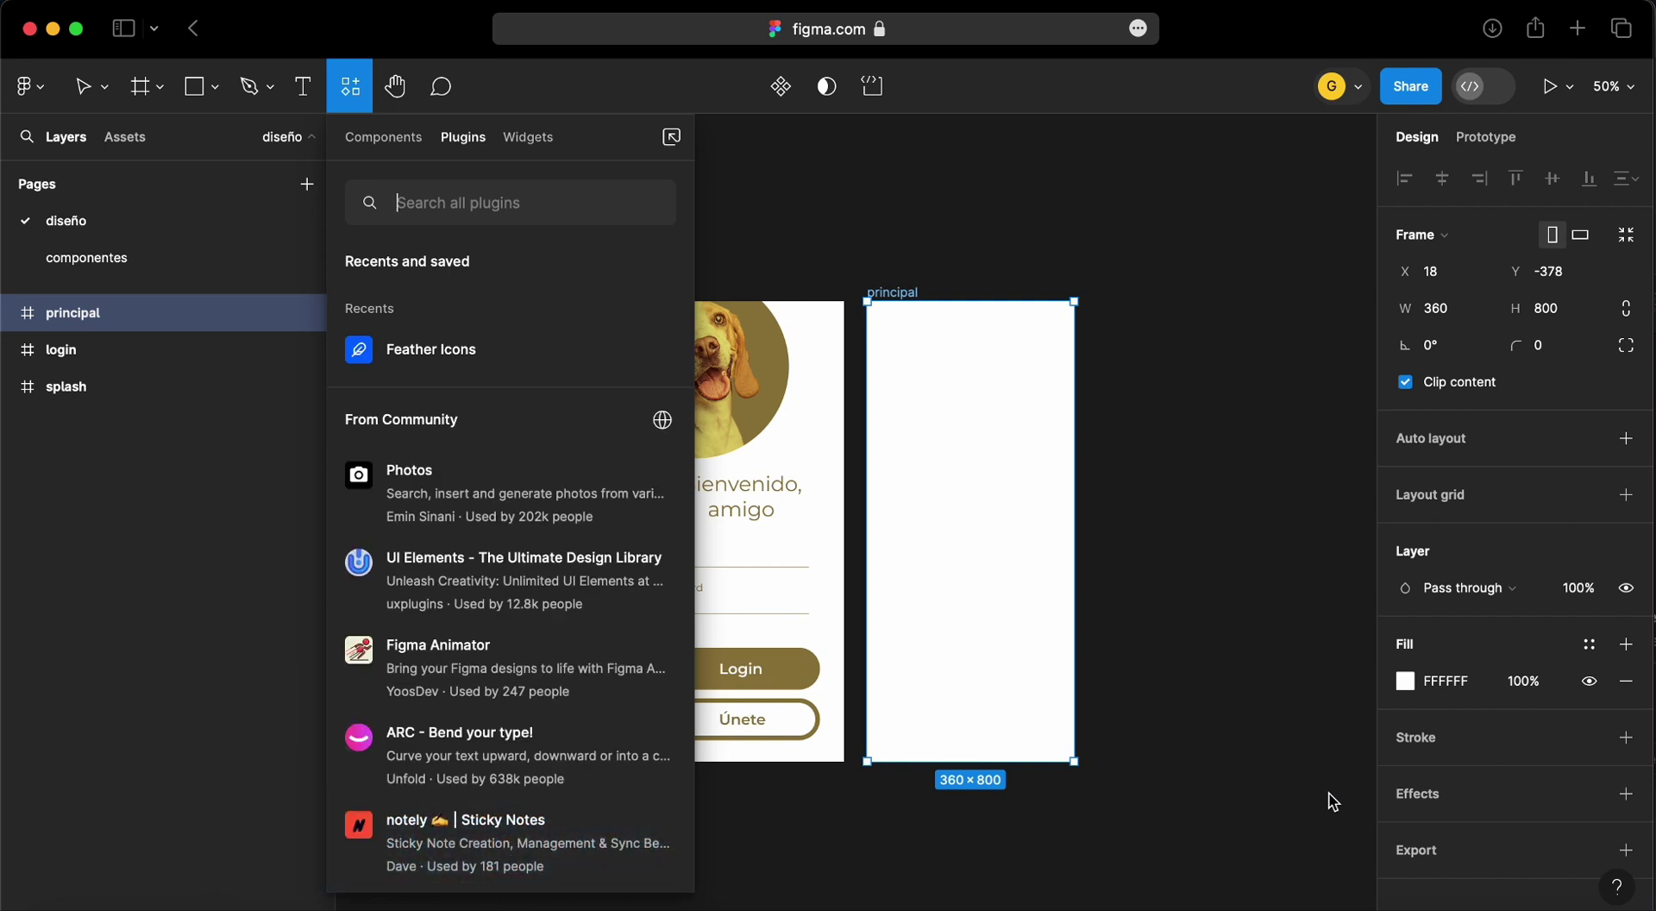
pyautogui.write('fea')
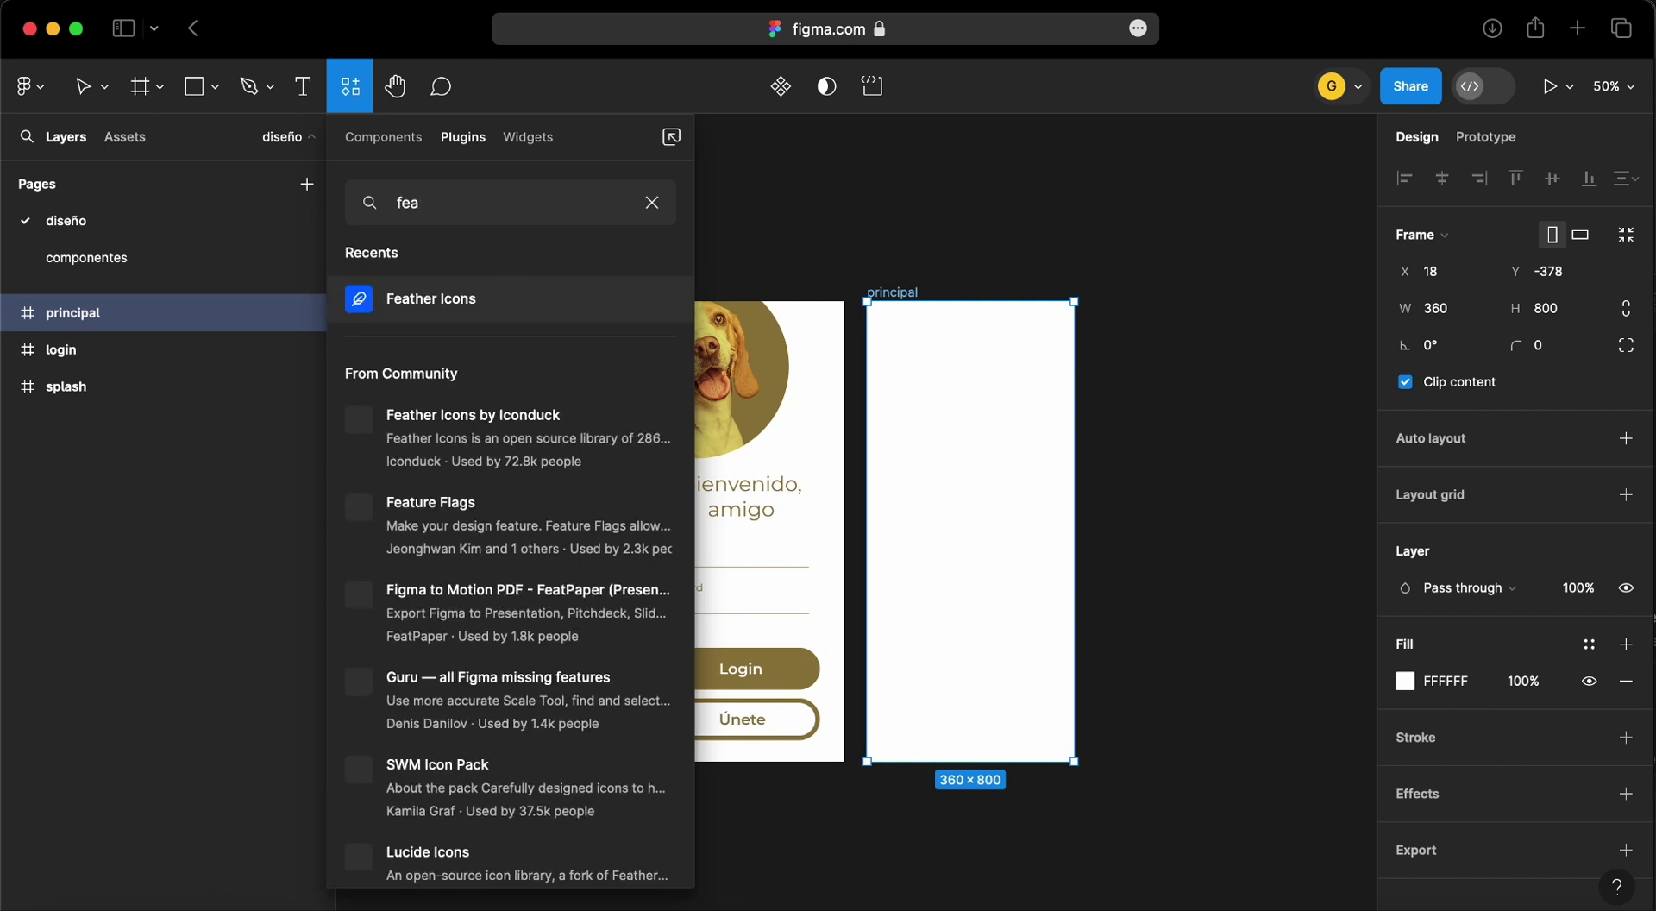
pyautogui.write('th')
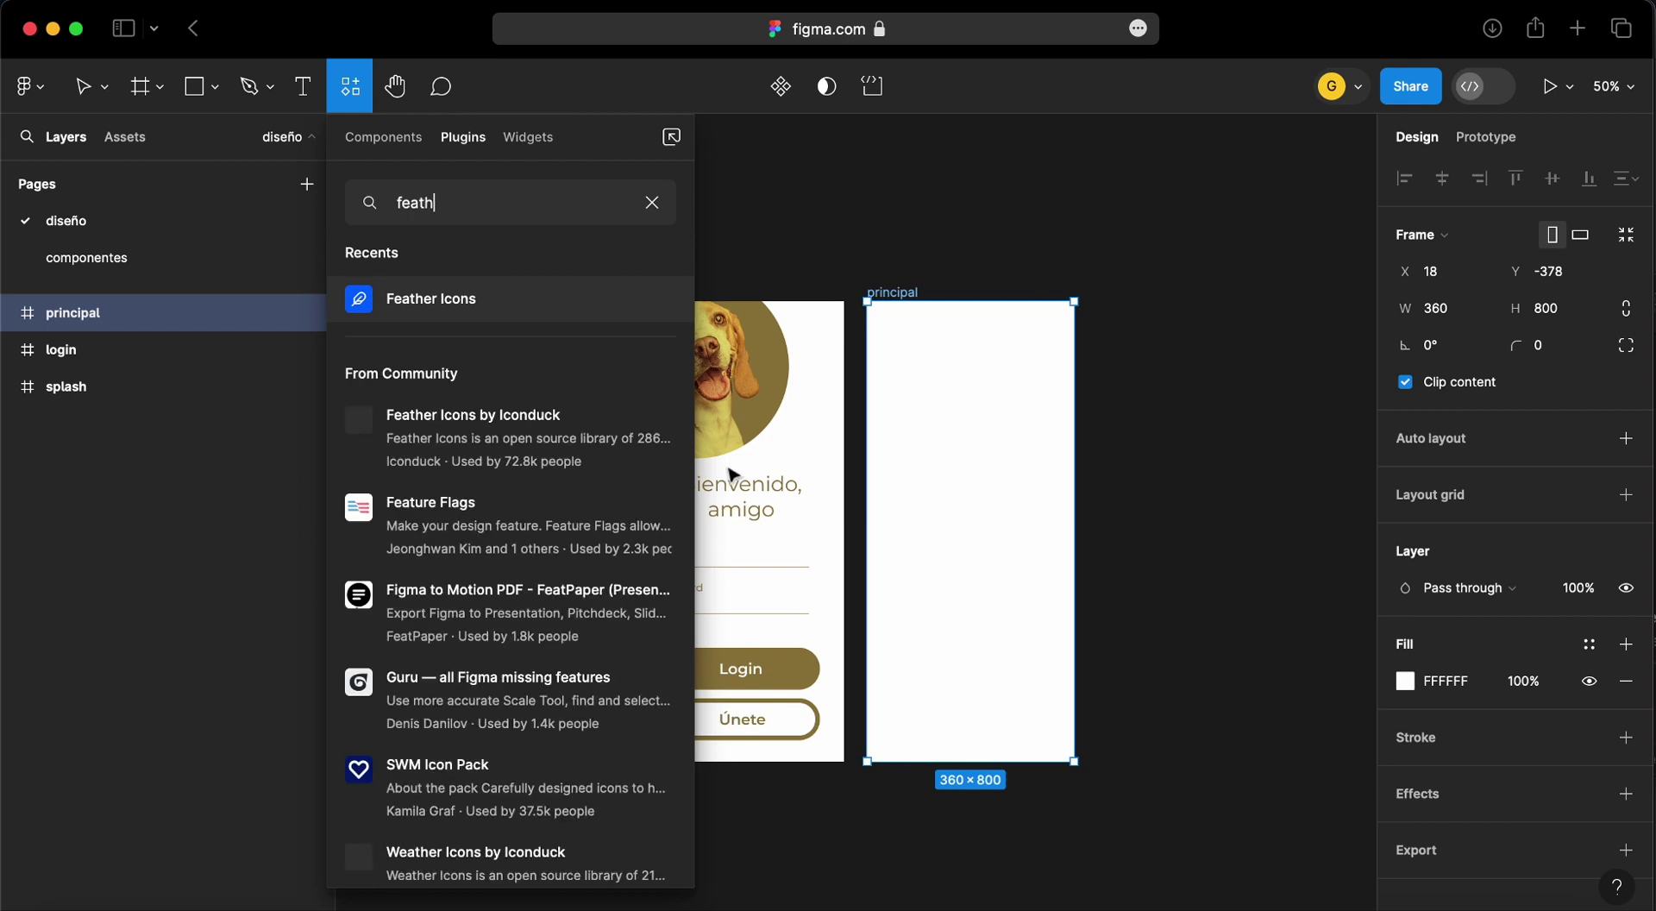
pyautogui.click(432, 299)
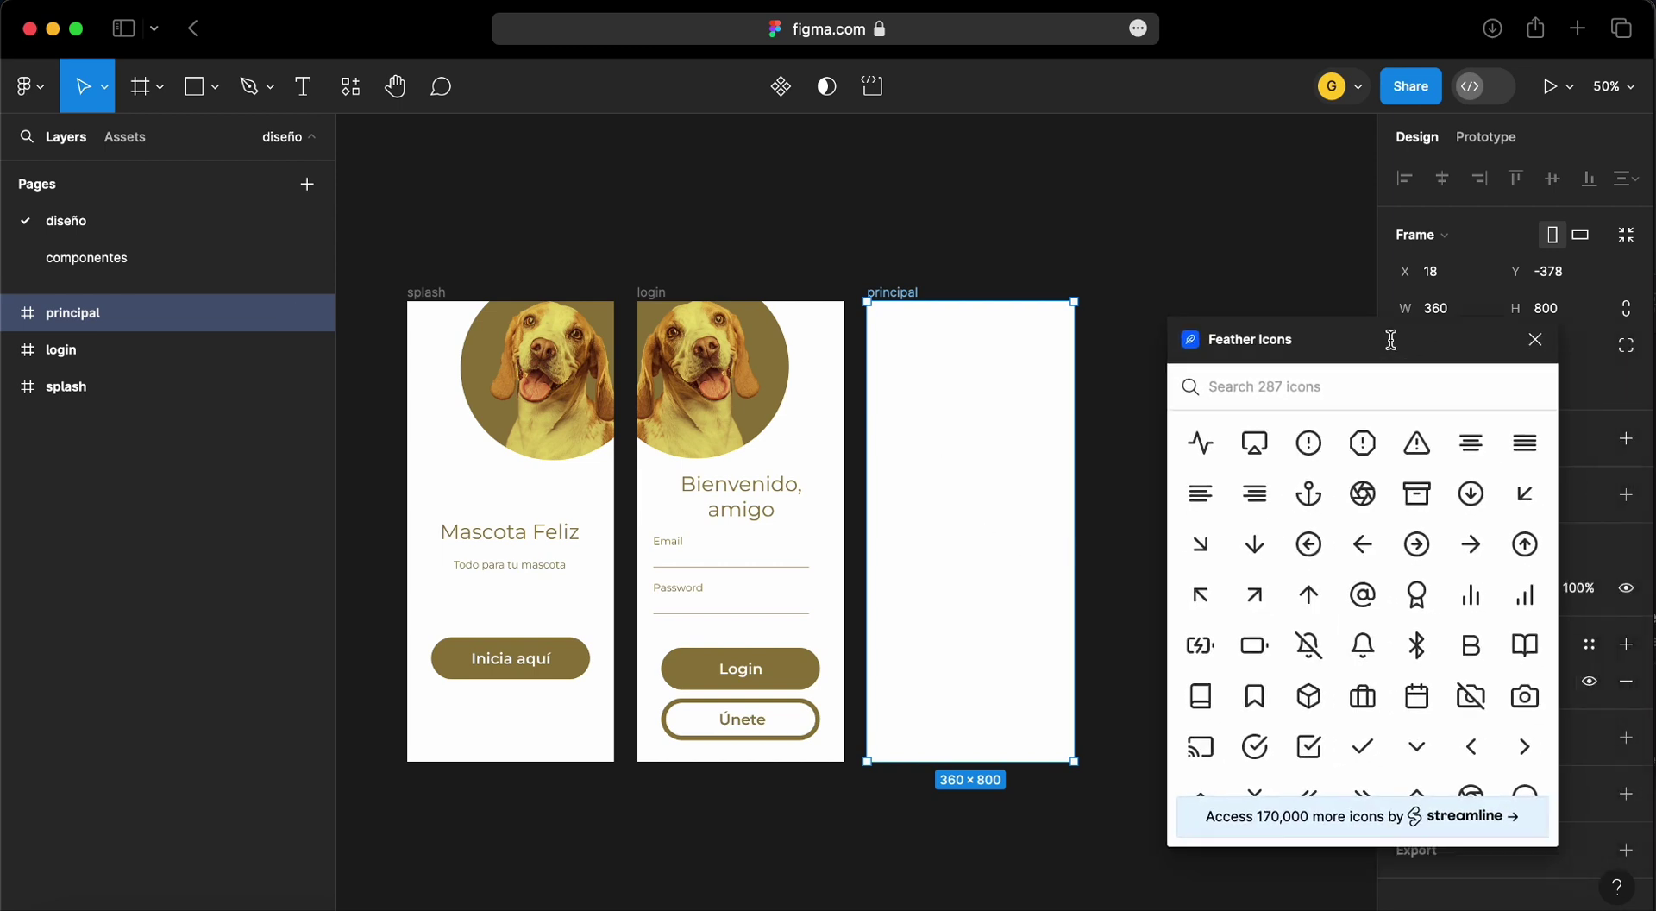
pyautogui.moveTo(1504, 363); pyautogui.dragTo(1342, 324)
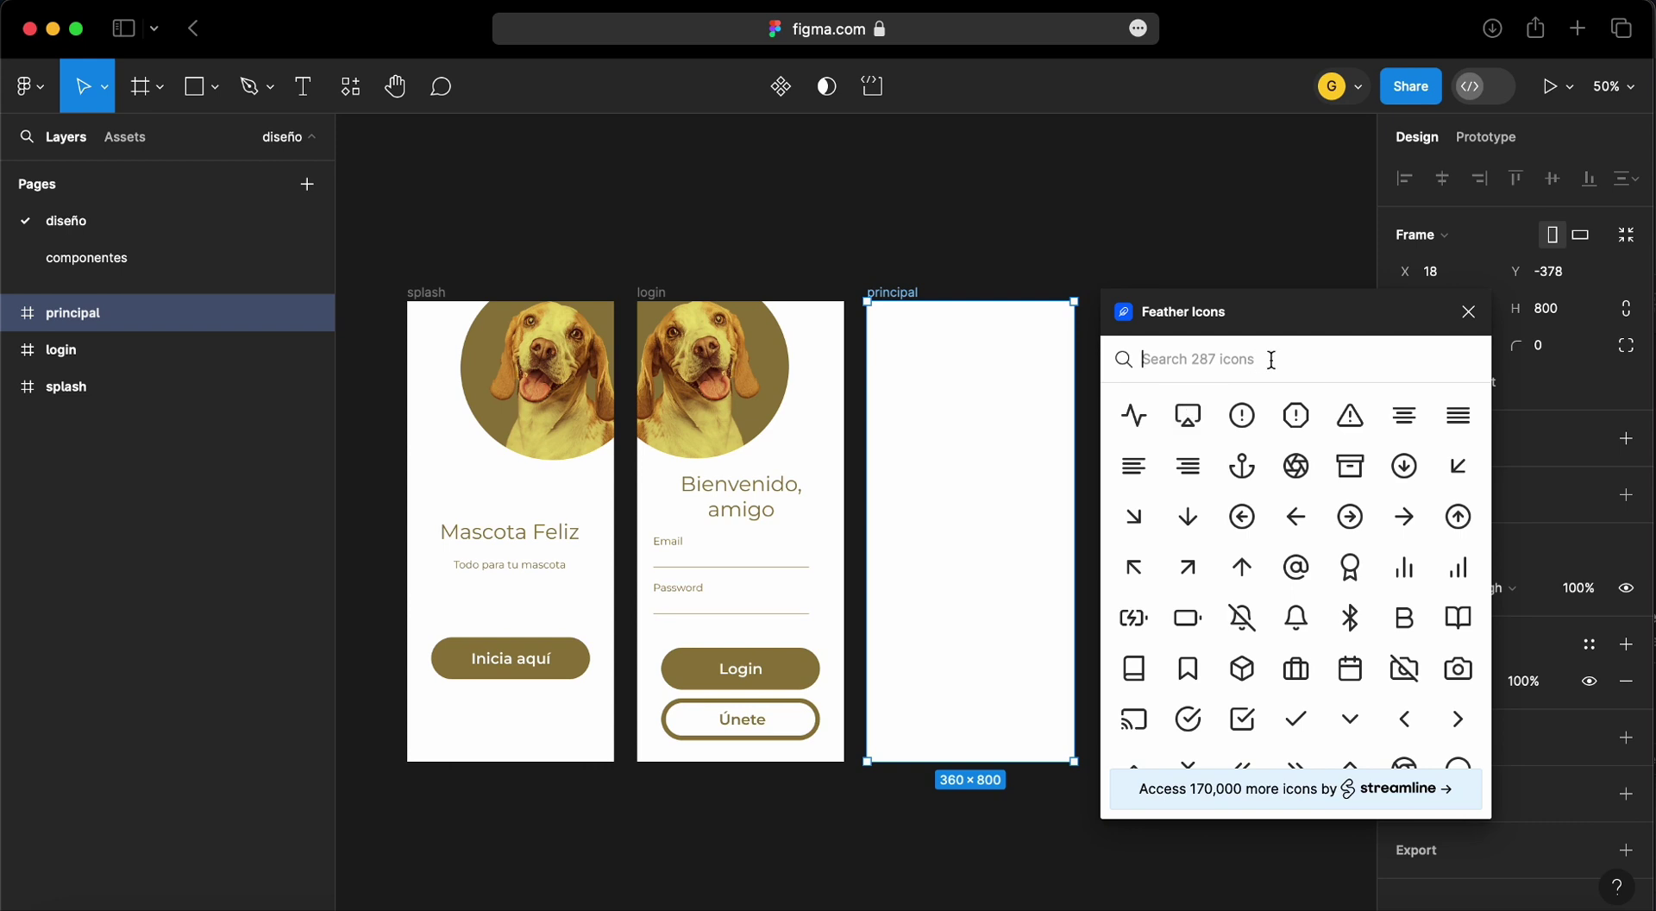
# Insert the Feather 'home' icon at principal's bottom-left corner
pyautogui.write('home')
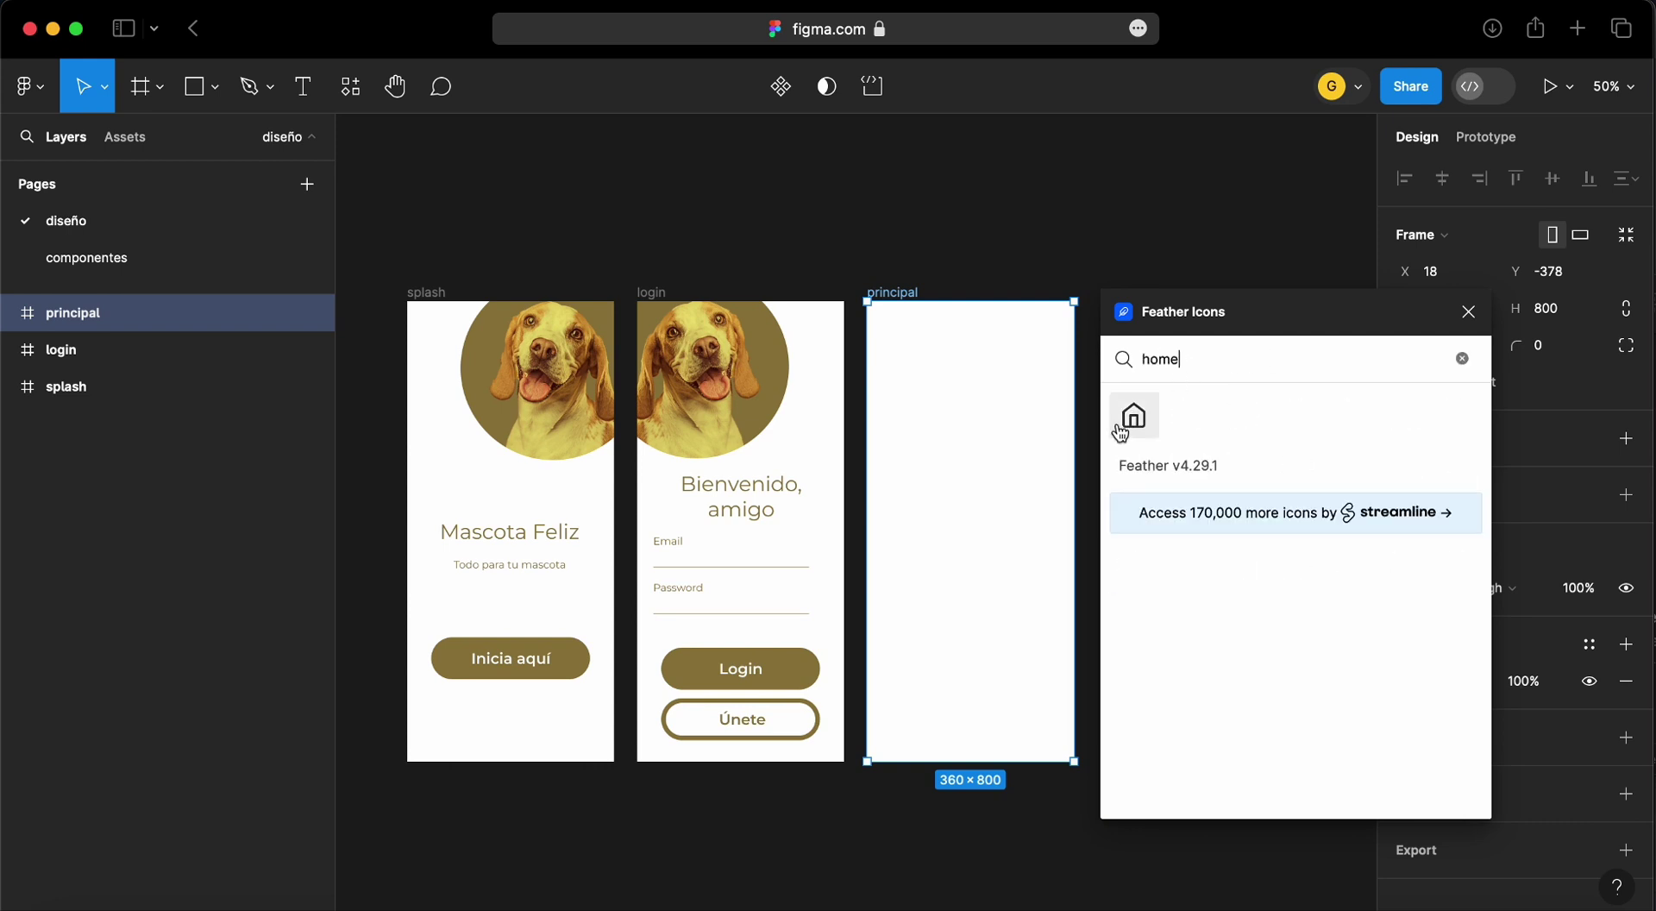
pyautogui.click(1135, 421)
pyautogui.moveTo(1138, 427); pyautogui.dragTo(553, 388)
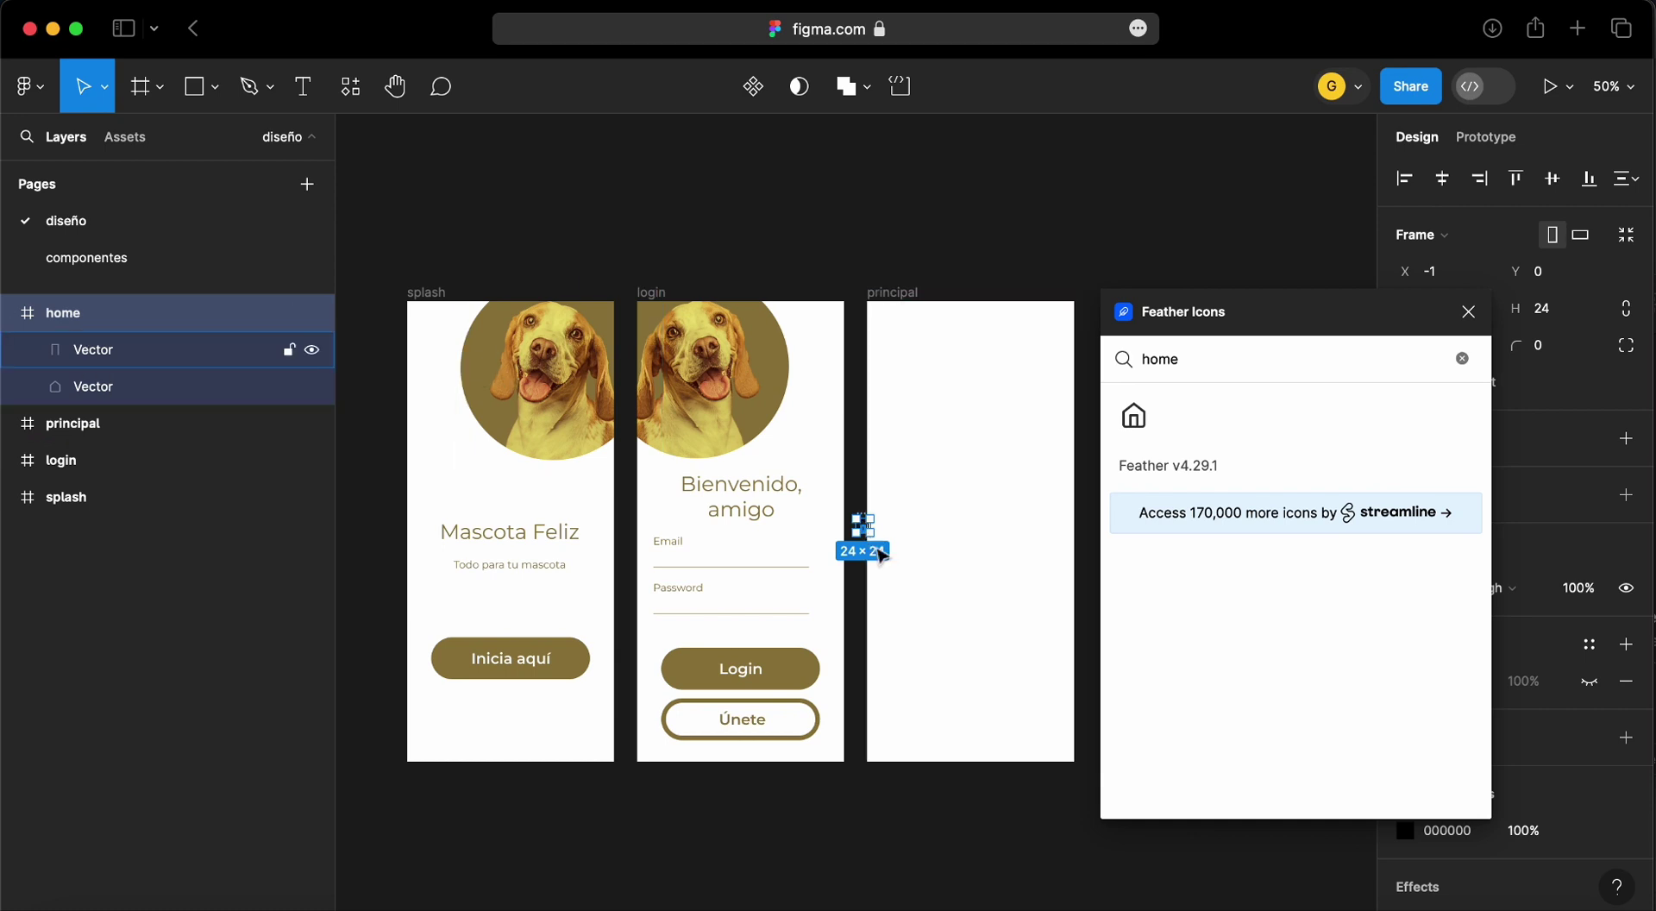
pyautogui.moveTo(881, 555); pyautogui.dragTo(902, 747)
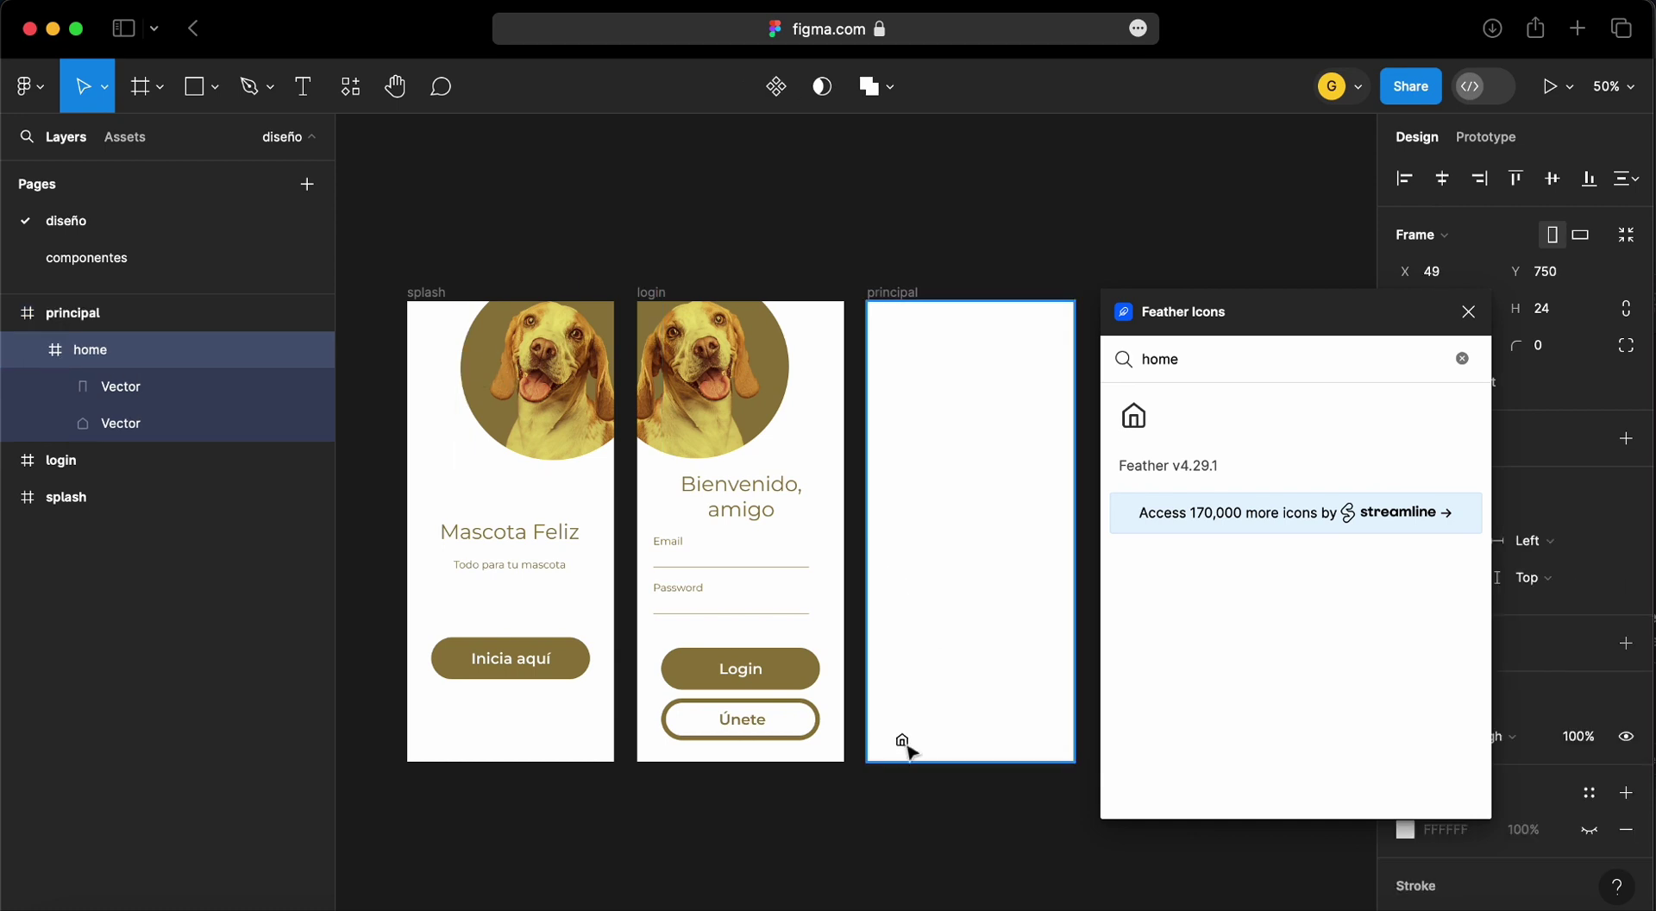
pyautogui.click(1475, 315)
# Zoom to 100% and enlarge the home icon to 53×48
pyautogui.click(1630, 91)
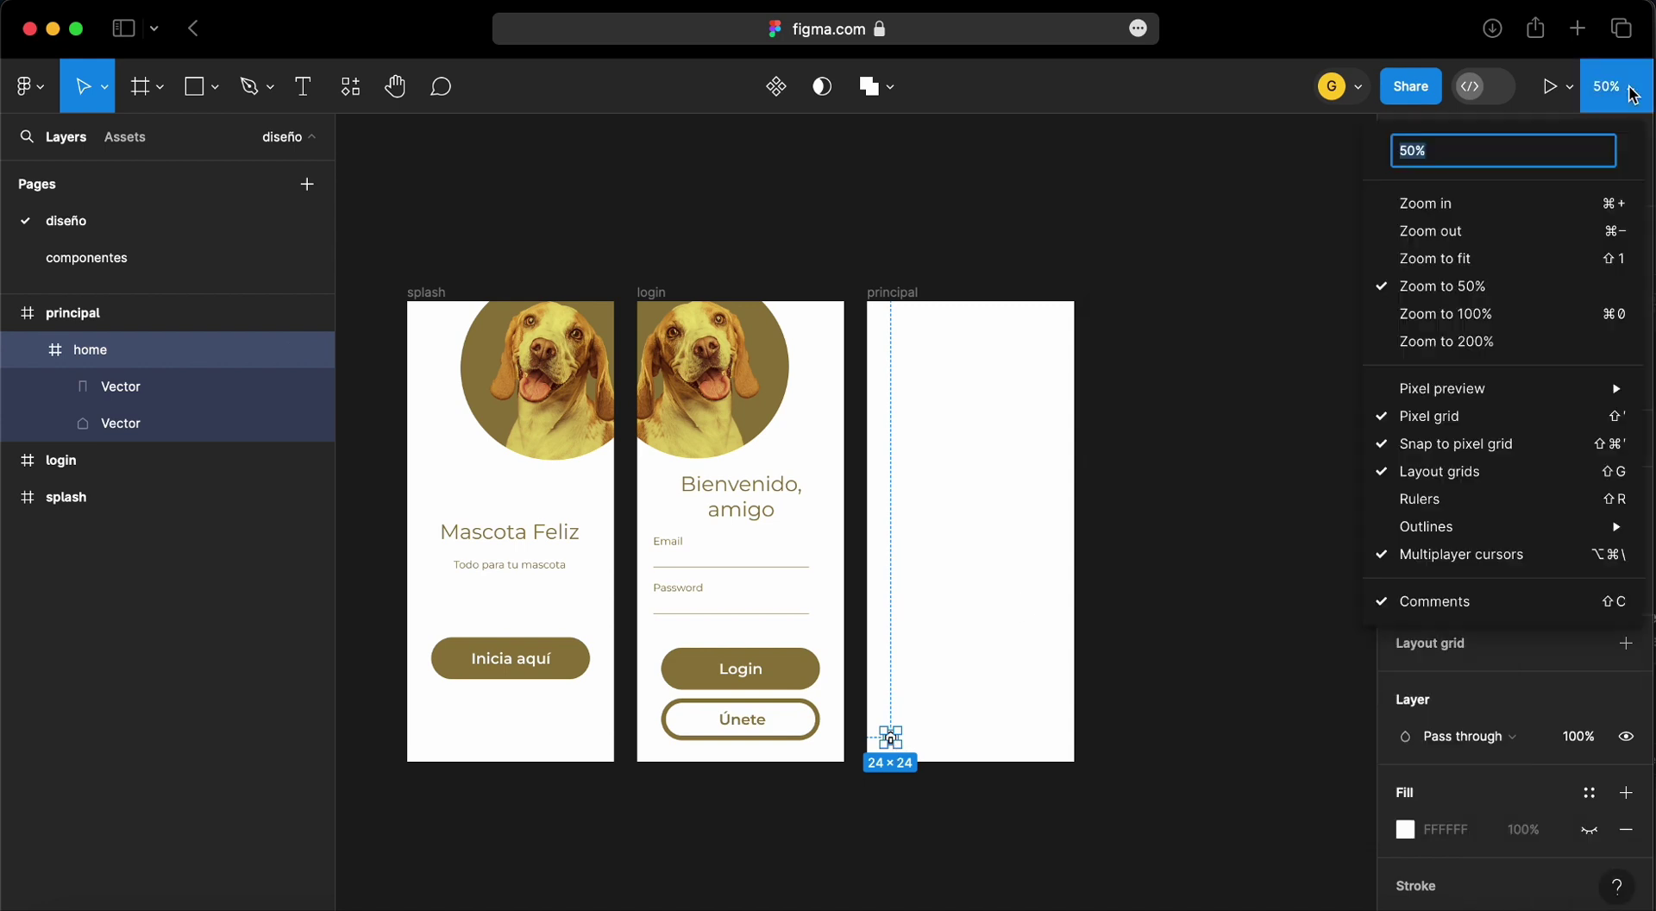
pyautogui.click(1561, 313)
pyautogui.scroll(-5, 1084, 458)
pyautogui.hscroll(5, 1084, 459)
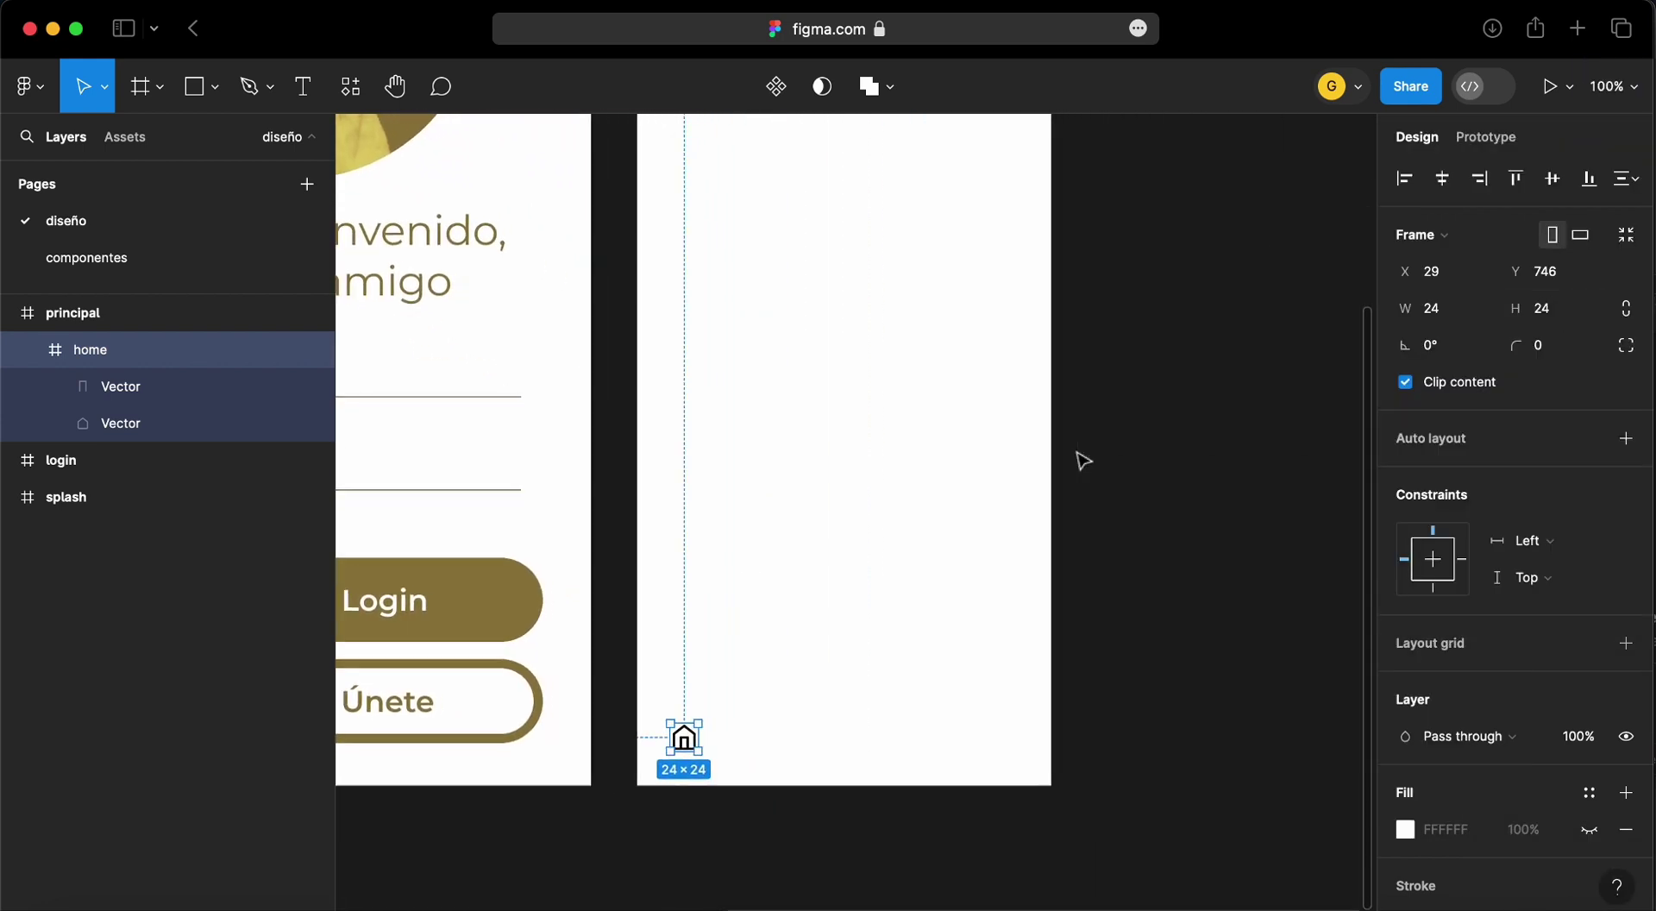
pyautogui.scroll(-2, 1083, 462)
pyautogui.hscroll(2, 1083, 461)
pyautogui.hscroll(1, 1083, 462)
pyautogui.moveTo(626, 781); pyautogui.dragTo(635, 783)
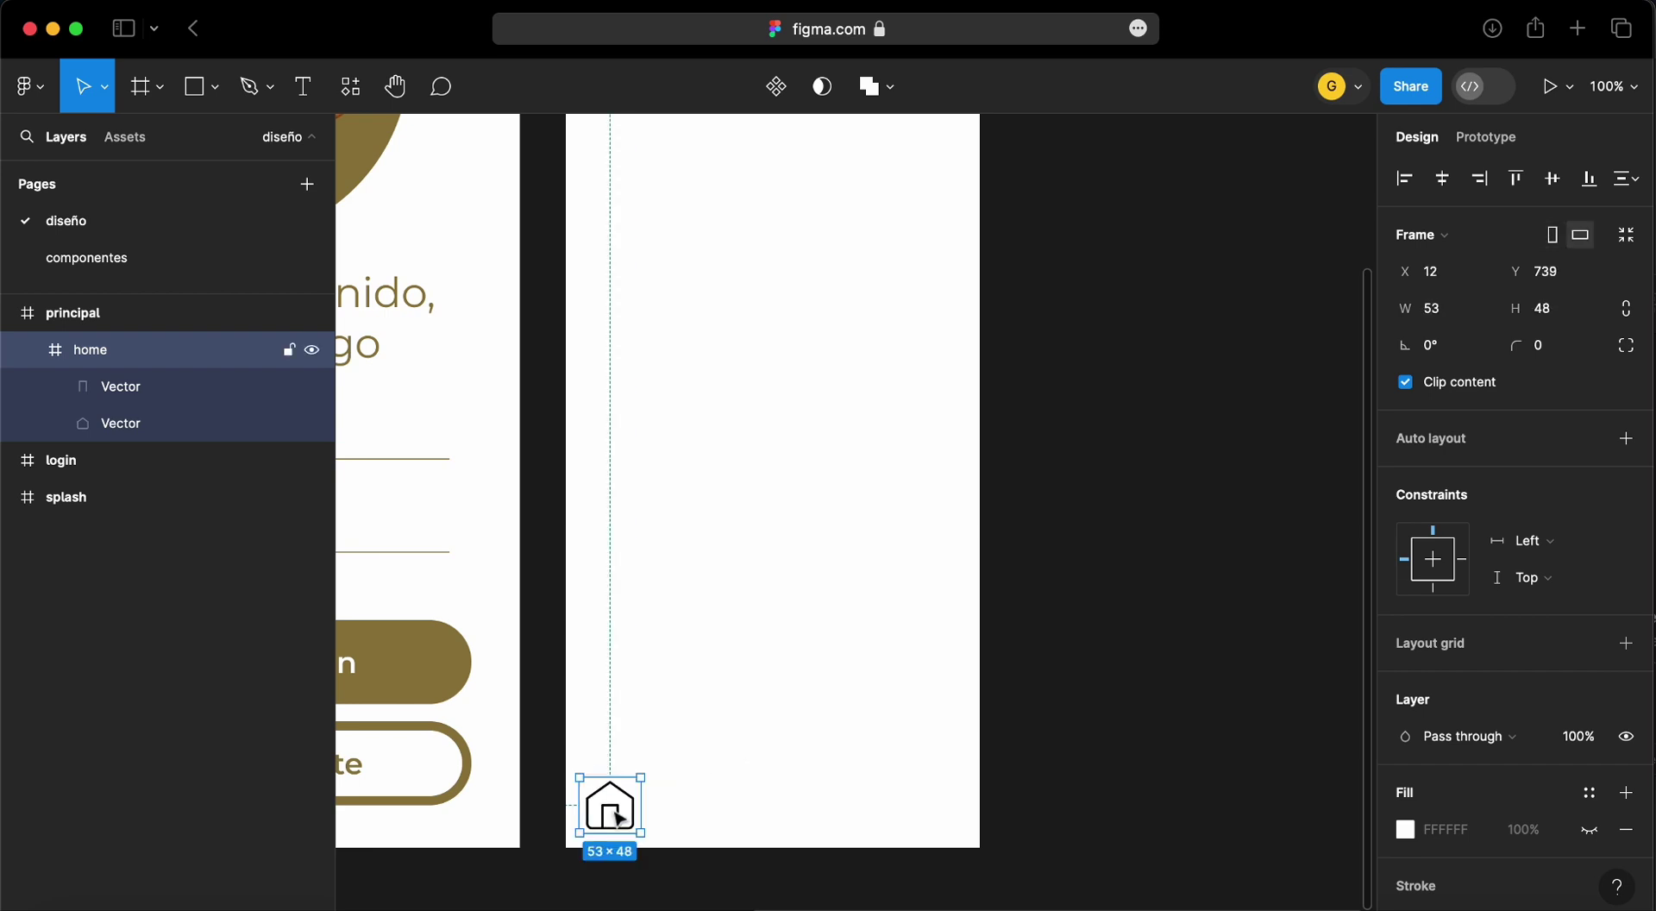
# Recolour the home icon from black to gold
pyautogui.scroll(-3, 1394, 704)
pyautogui.click(1405, 726)
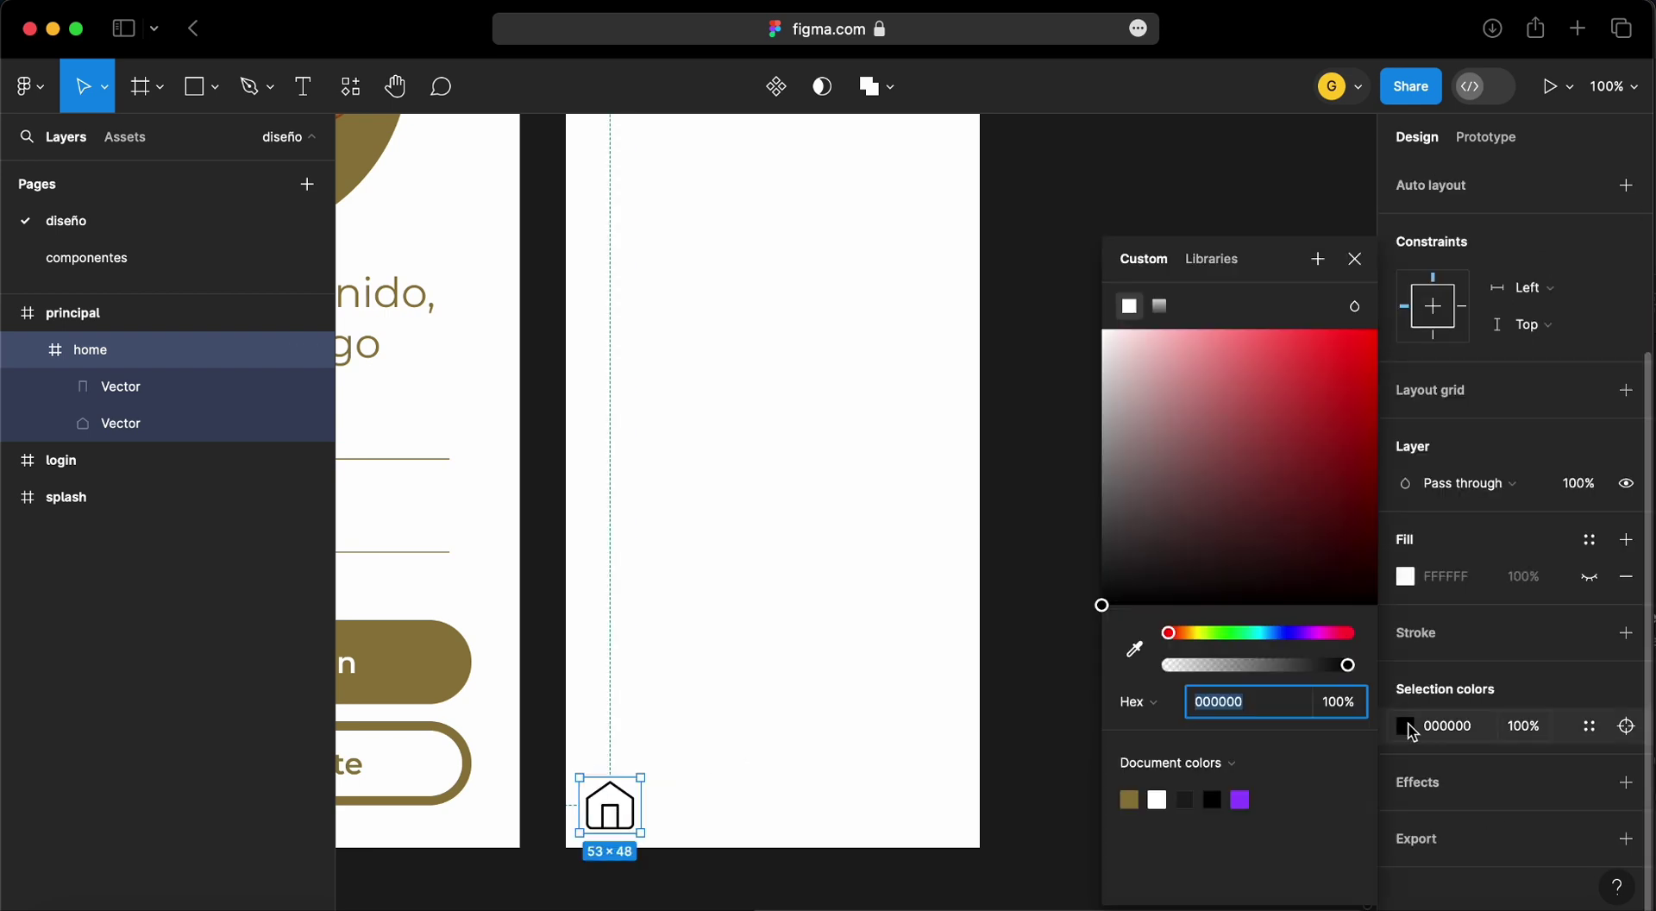
pyautogui.click(1135, 800)
pyautogui.click(798, 796)
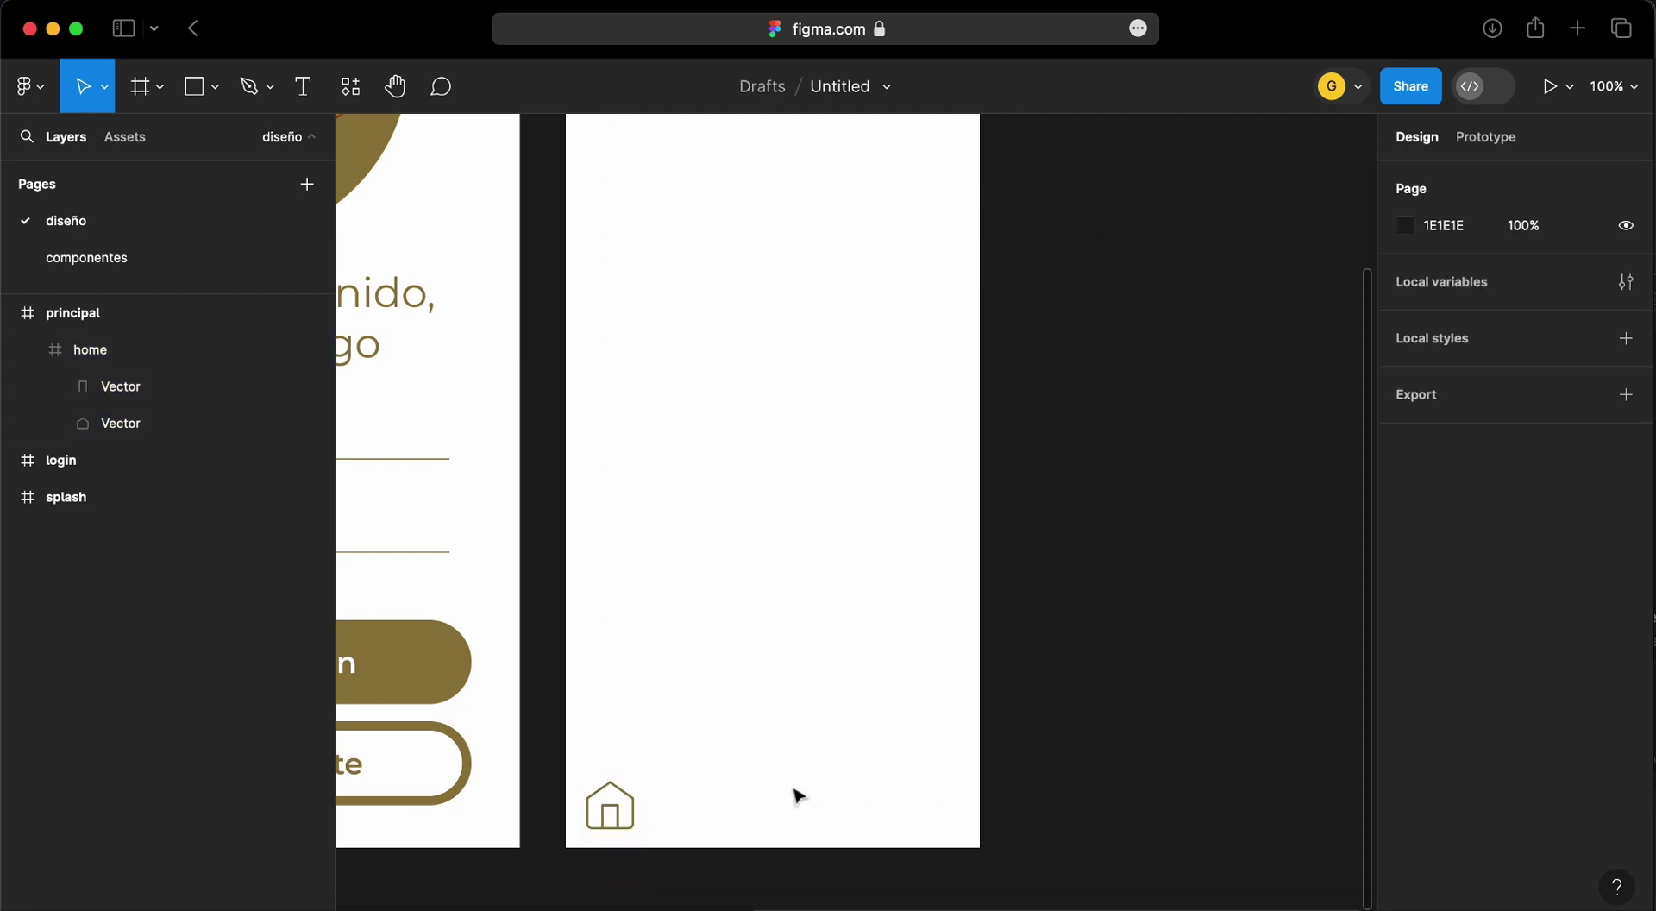
# Paste the gitlab and map-pin icons into principal's bottom bar
pyautogui.press('super+v')
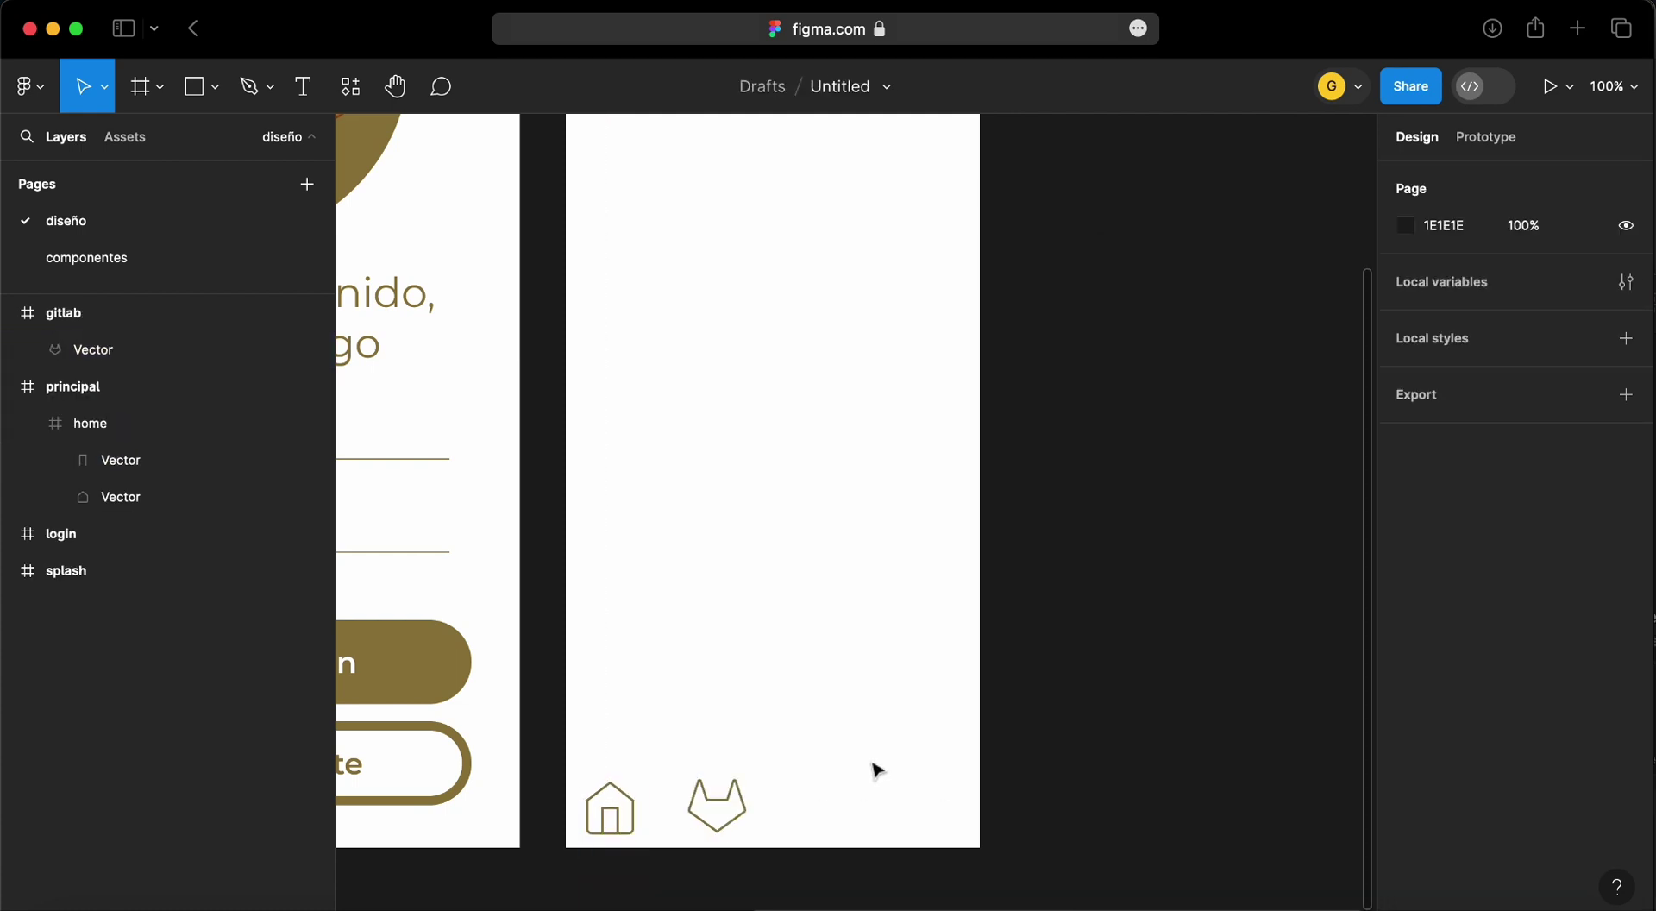
pyautogui.press('super+v')
pyautogui.press('super+v')
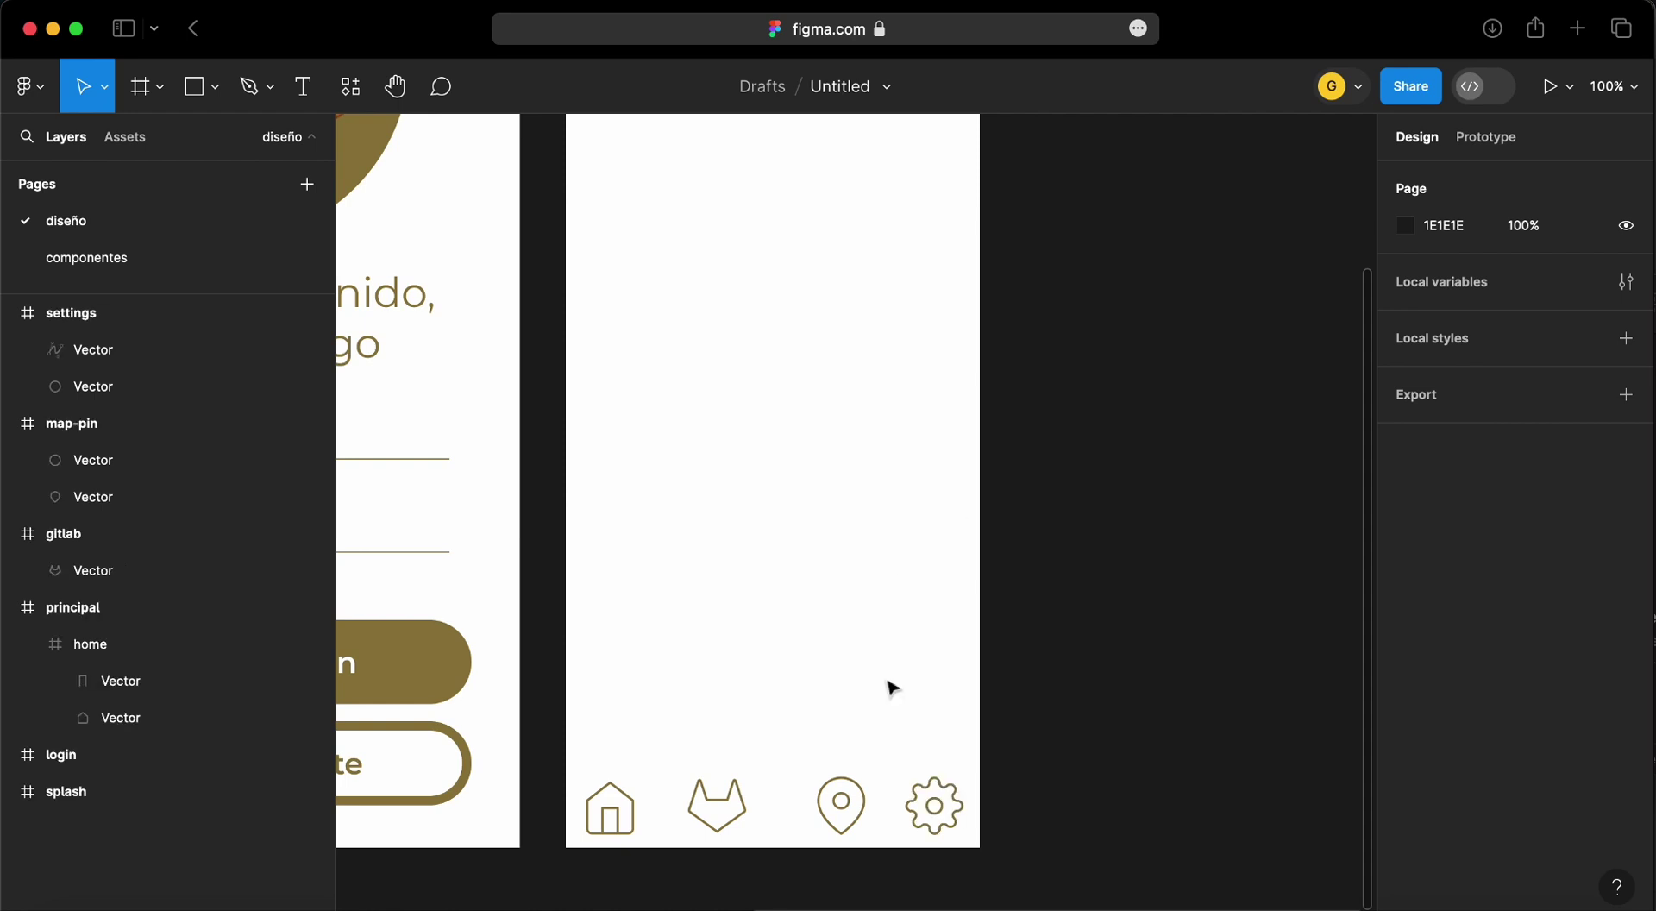
pyautogui.hscroll(-1, 837, 580)
pyautogui.hscroll(-5, 837, 580)
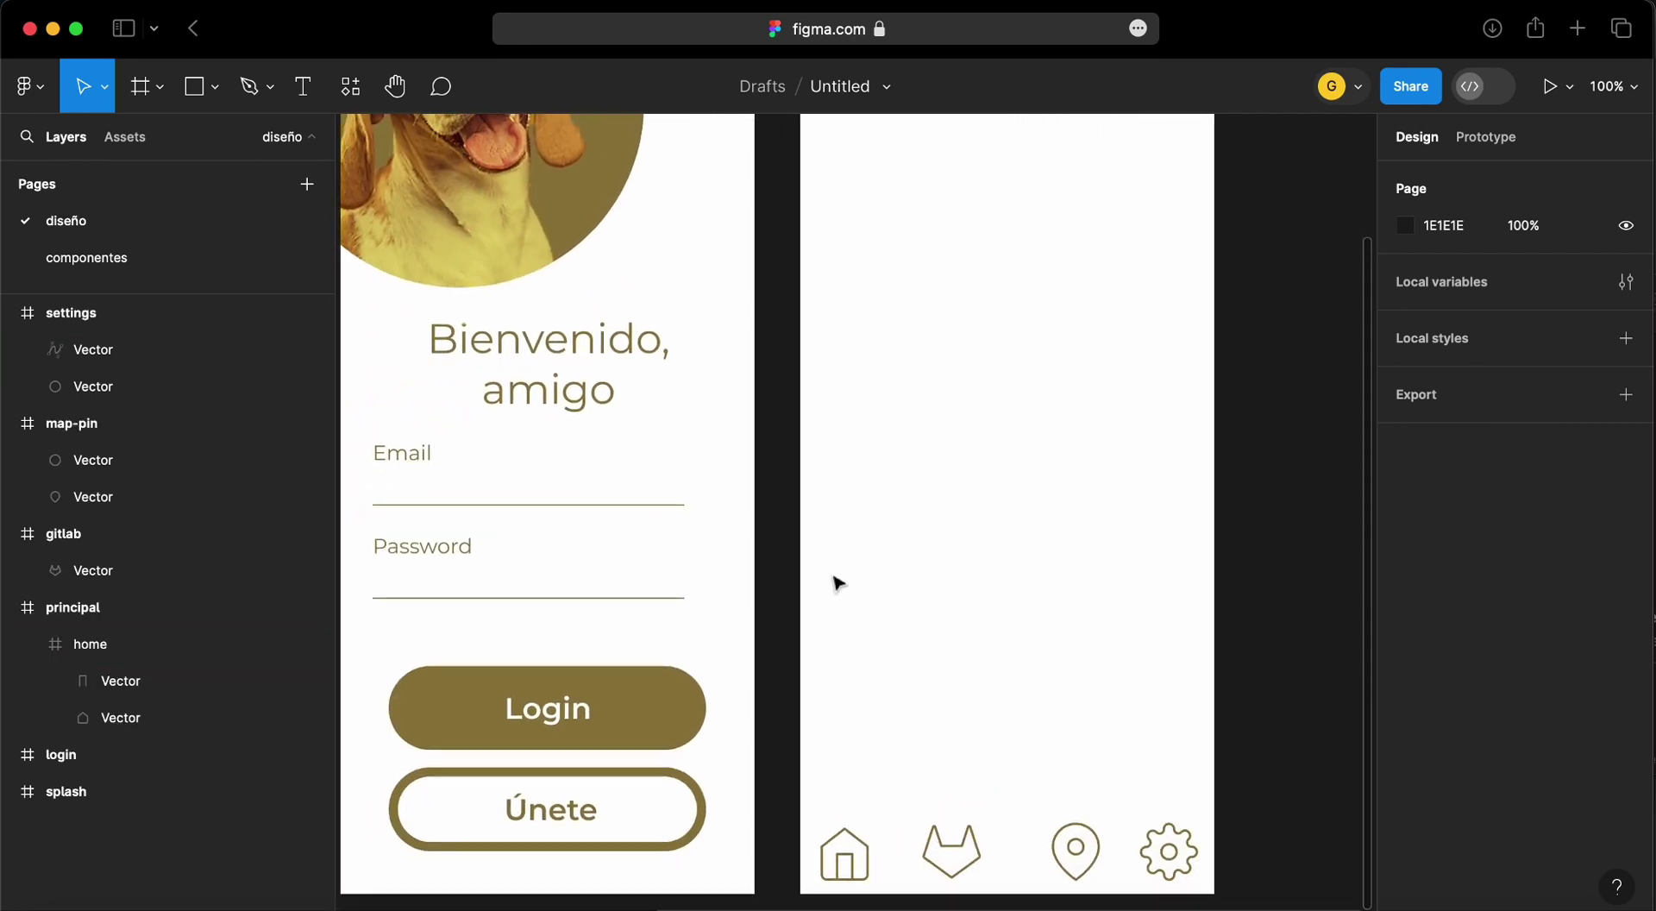
pyautogui.hscroll(-3, 841, 580)
pyautogui.scroll(1, 1018, 515)
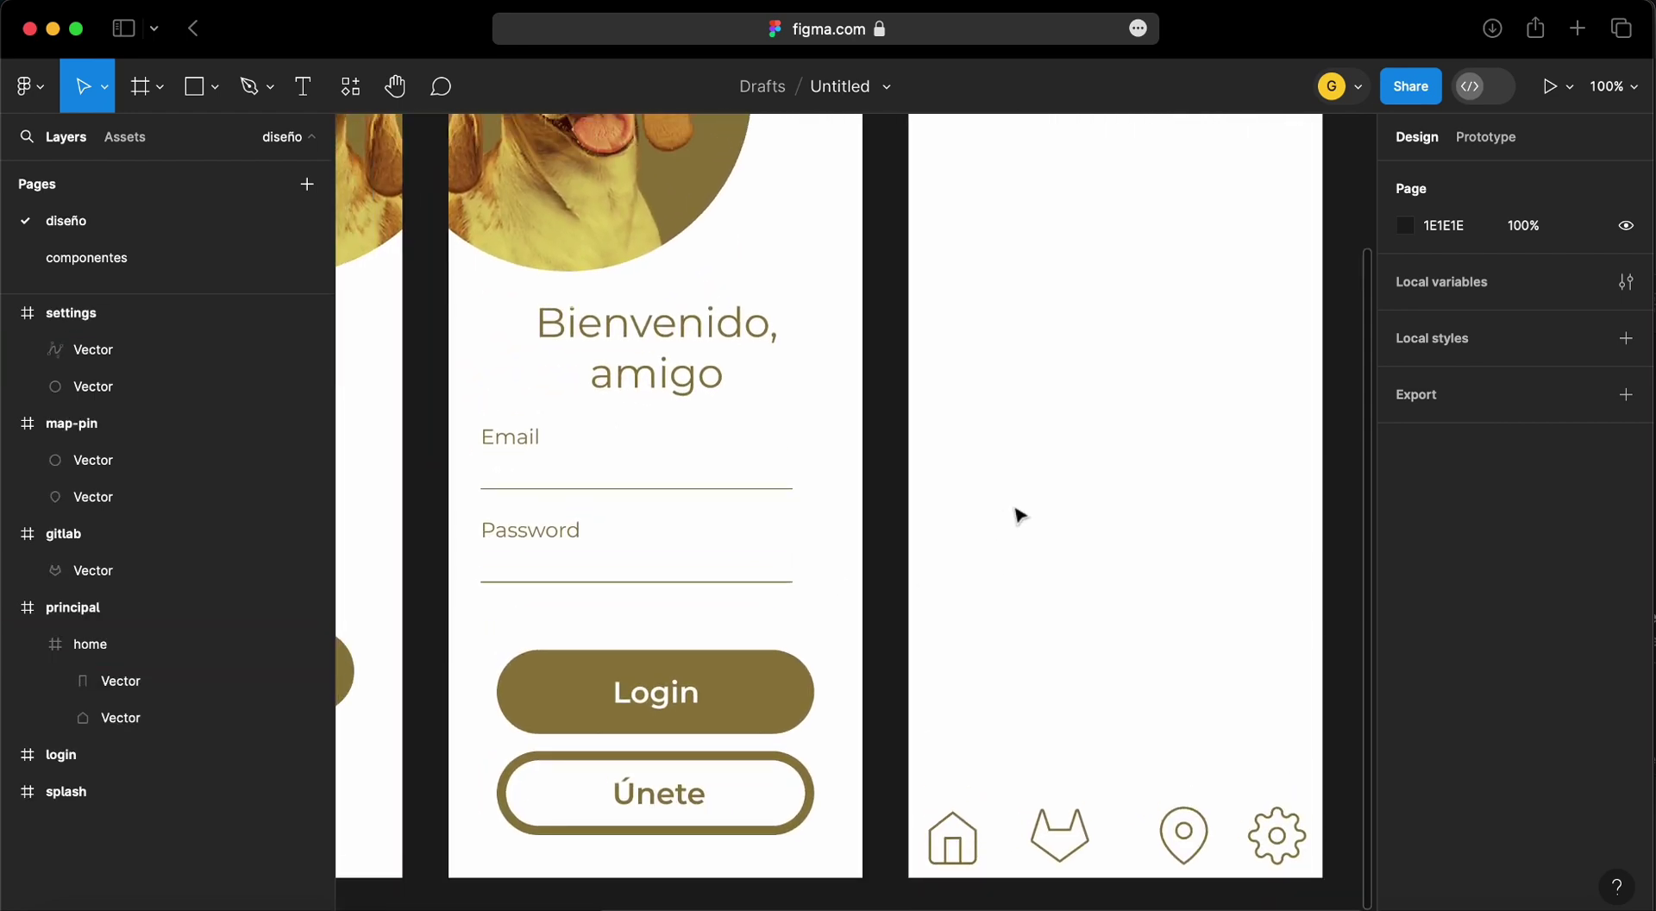
pyautogui.scroll(-3, 1018, 515)
pyautogui.hscroll(2, 1018, 515)
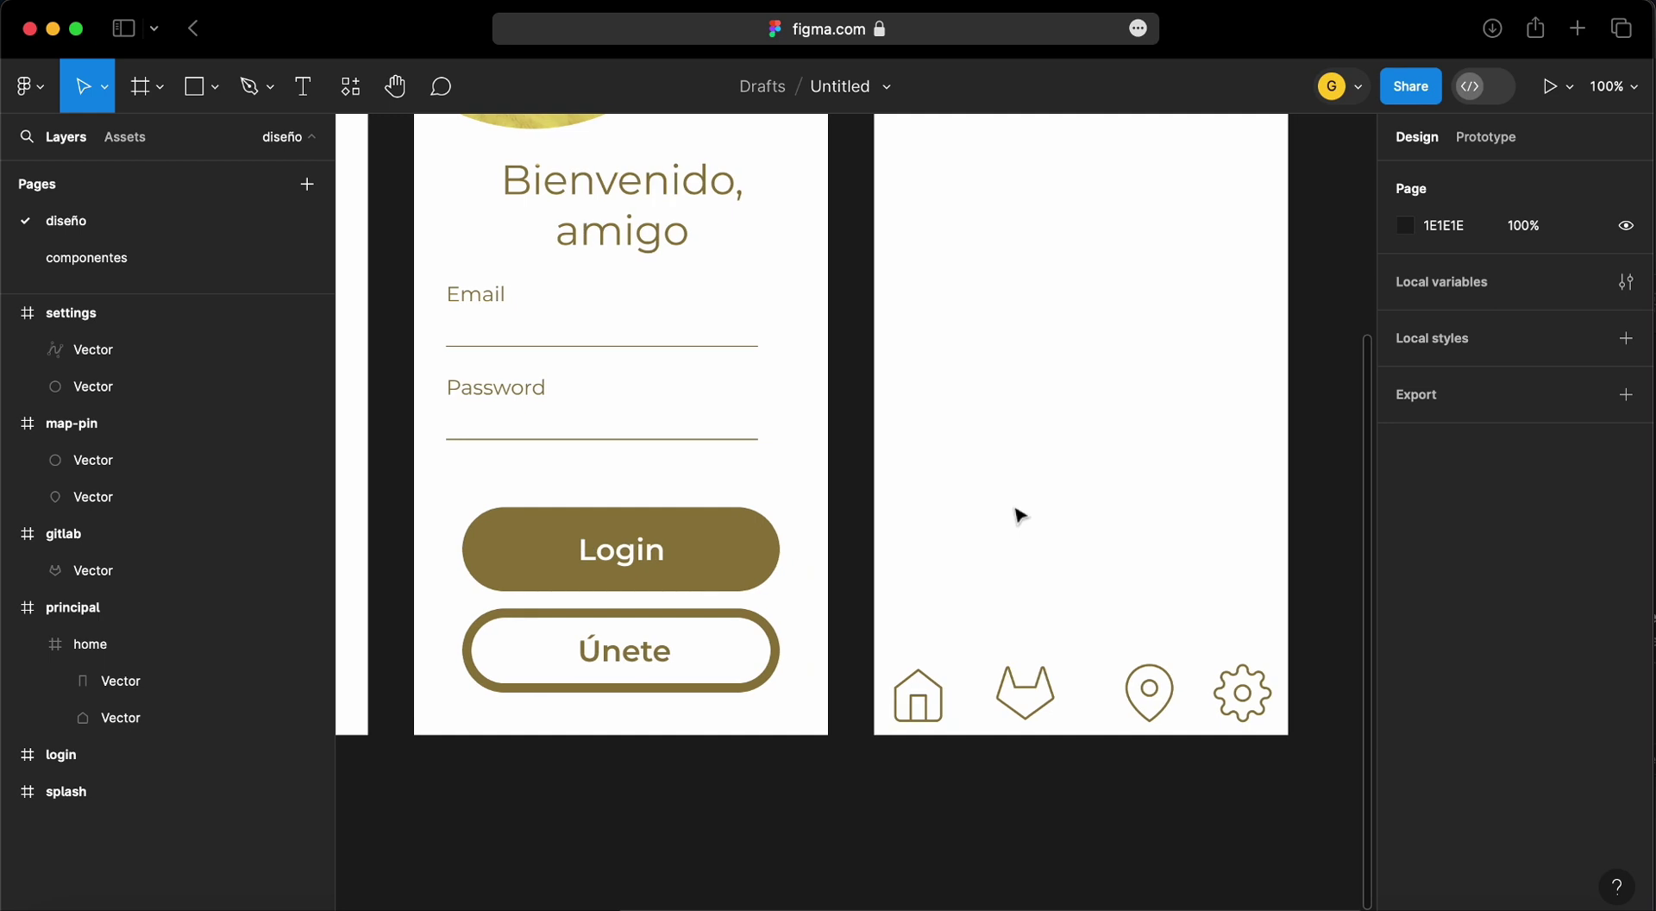
pyautogui.scroll(4, 1065, 429)
pyautogui.hscroll(3, 1065, 429)
pyautogui.scroll(2, 1067, 430)
pyautogui.scroll(3, 1067, 430)
pyautogui.scroll(1, 1067, 431)
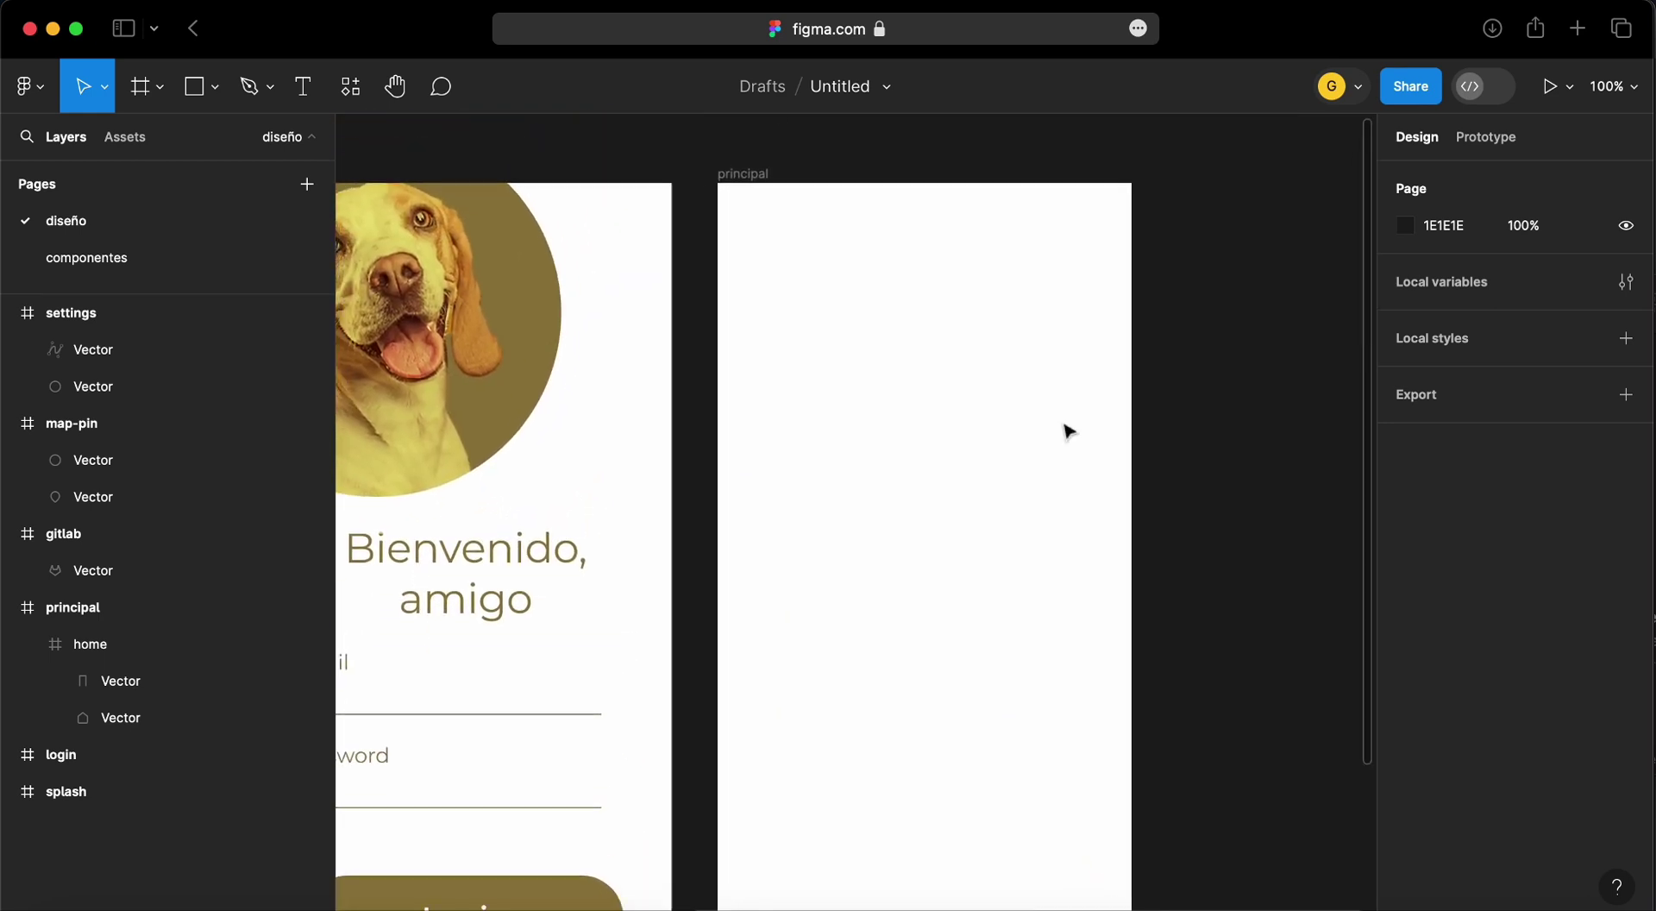
pyautogui.scroll(-1, 1069, 431)
pyautogui.hscroll(-1, 1069, 430)
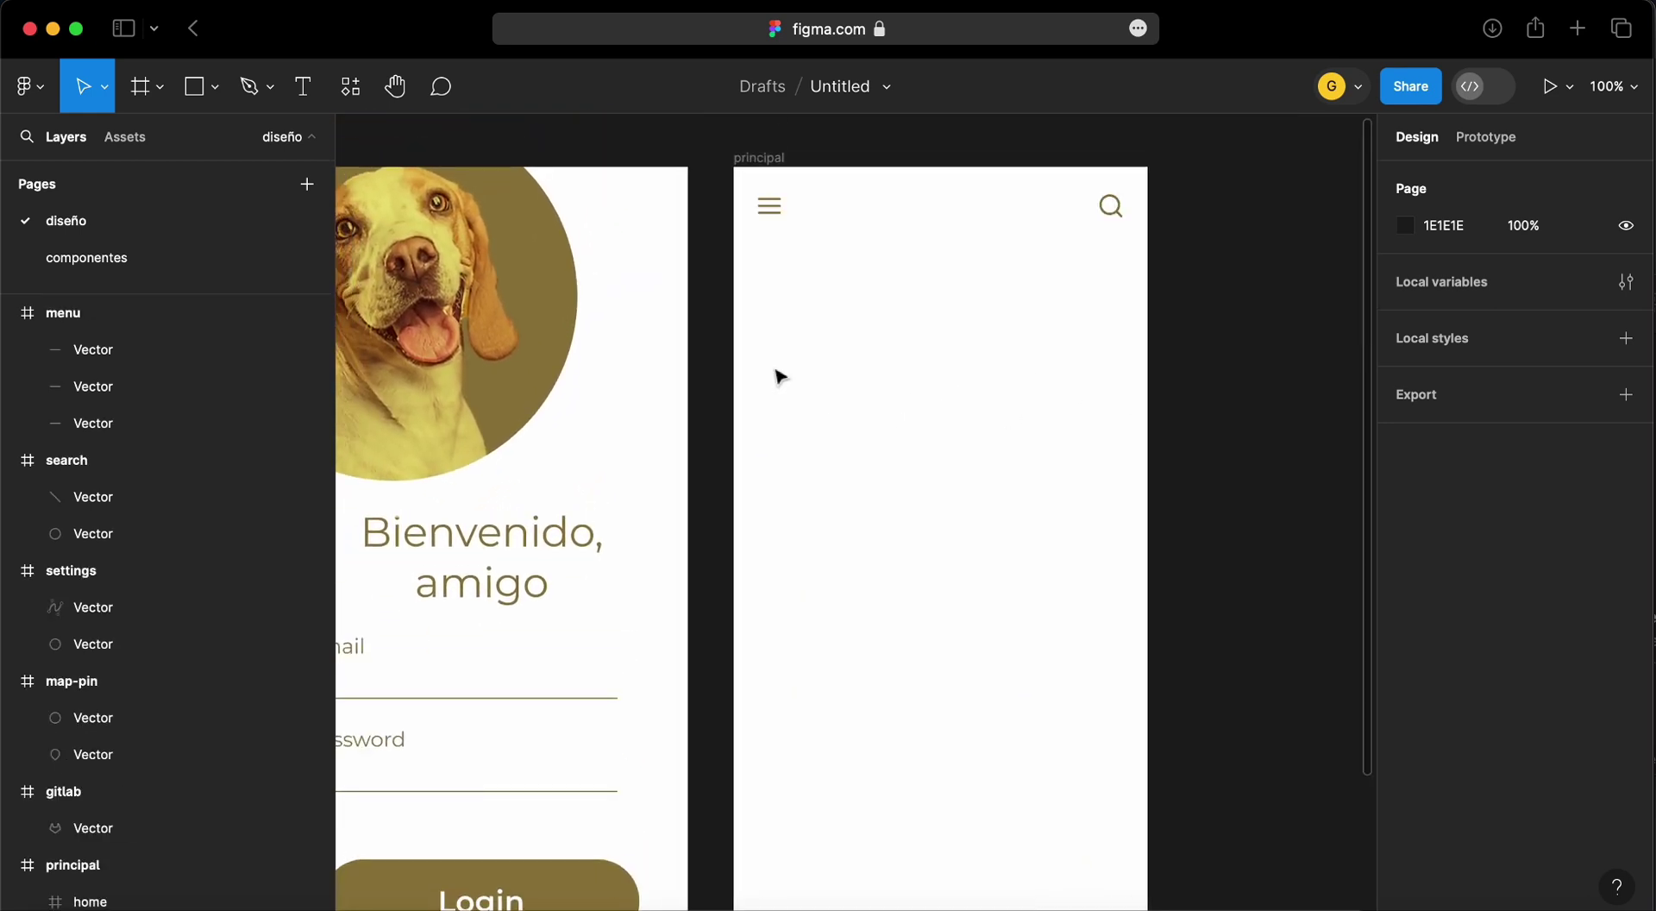
# Copy the login title to principal's top, retitle it 'Tus mascotas' and widen it to one line
pyautogui.click(536, 561)
pyautogui.hotkey('ctrl', 'c')
pyautogui.hotkey('ctrl', 'v')
pyautogui.moveTo(955, 278); pyautogui.dragTo(924, 289)
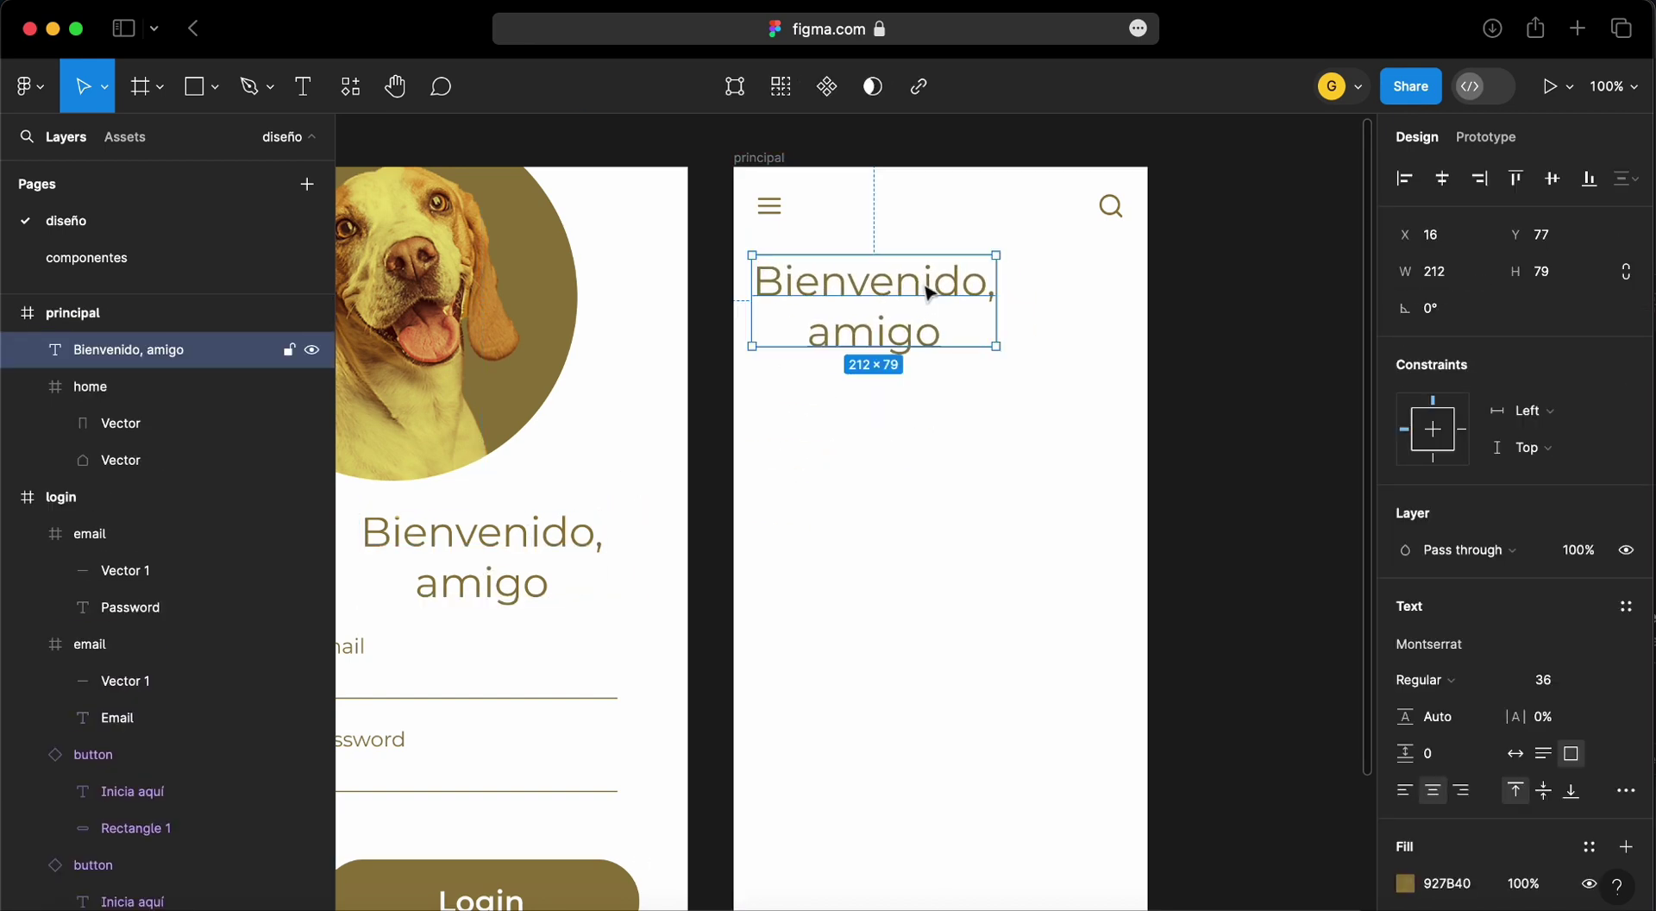
pyautogui.doubleClick(925, 289)
pyautogui.write('Tus mascotas')
pyautogui.press('Delete')
pyautogui.press('Delete')
pyautogui.press('Delete')
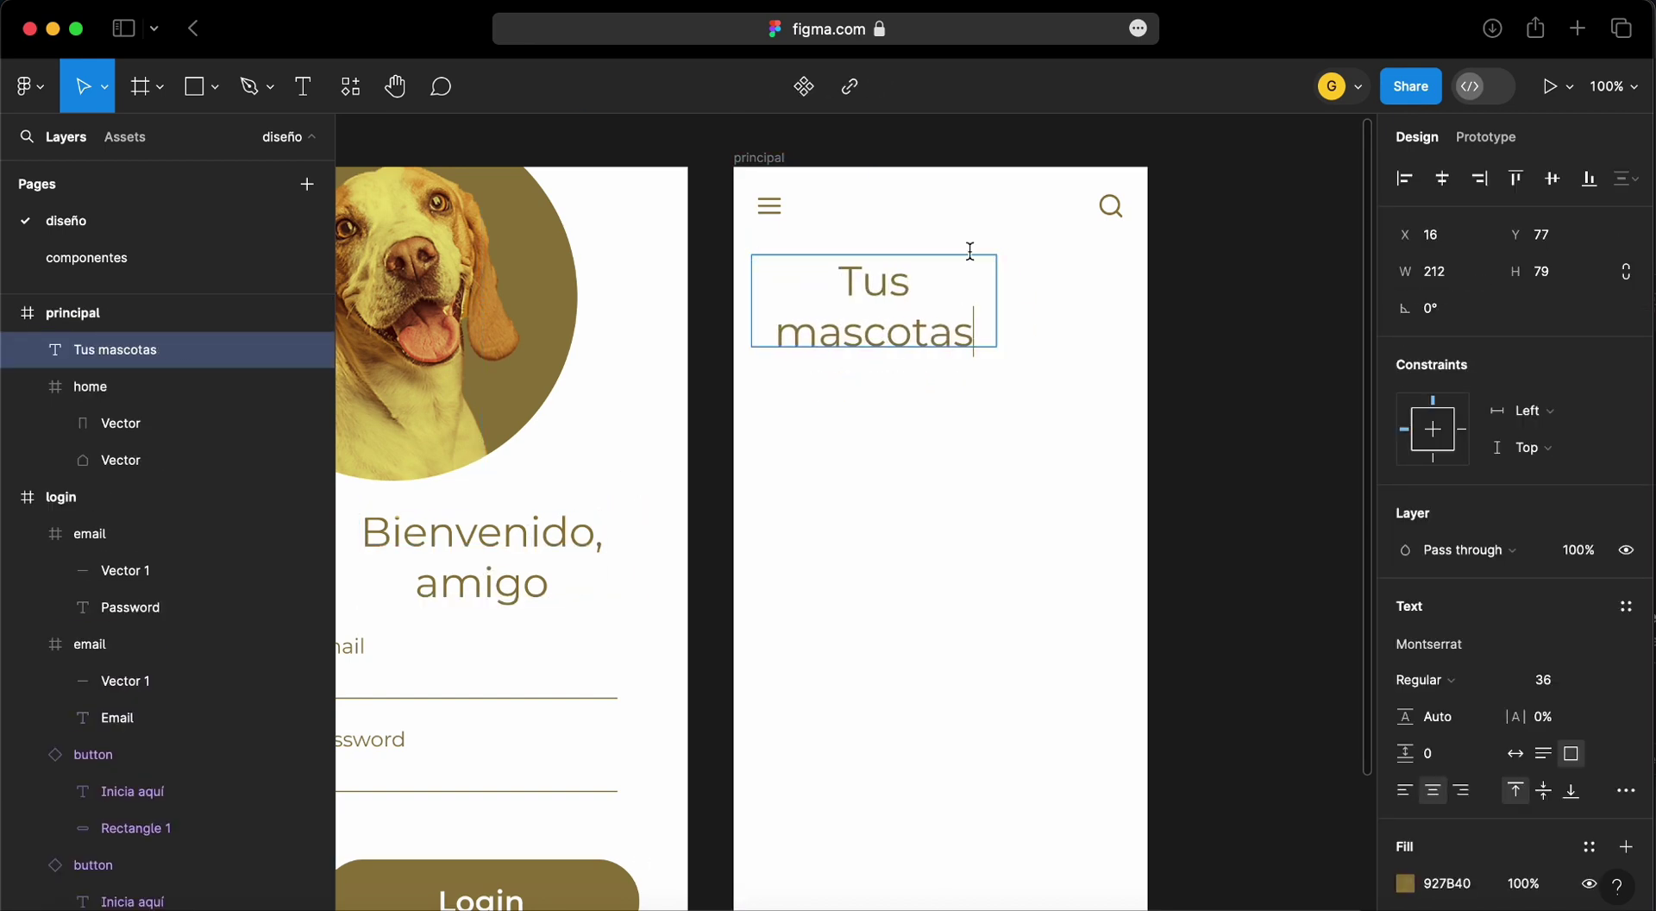
pyautogui.moveTo(998, 345); pyautogui.dragTo(1079, 302)
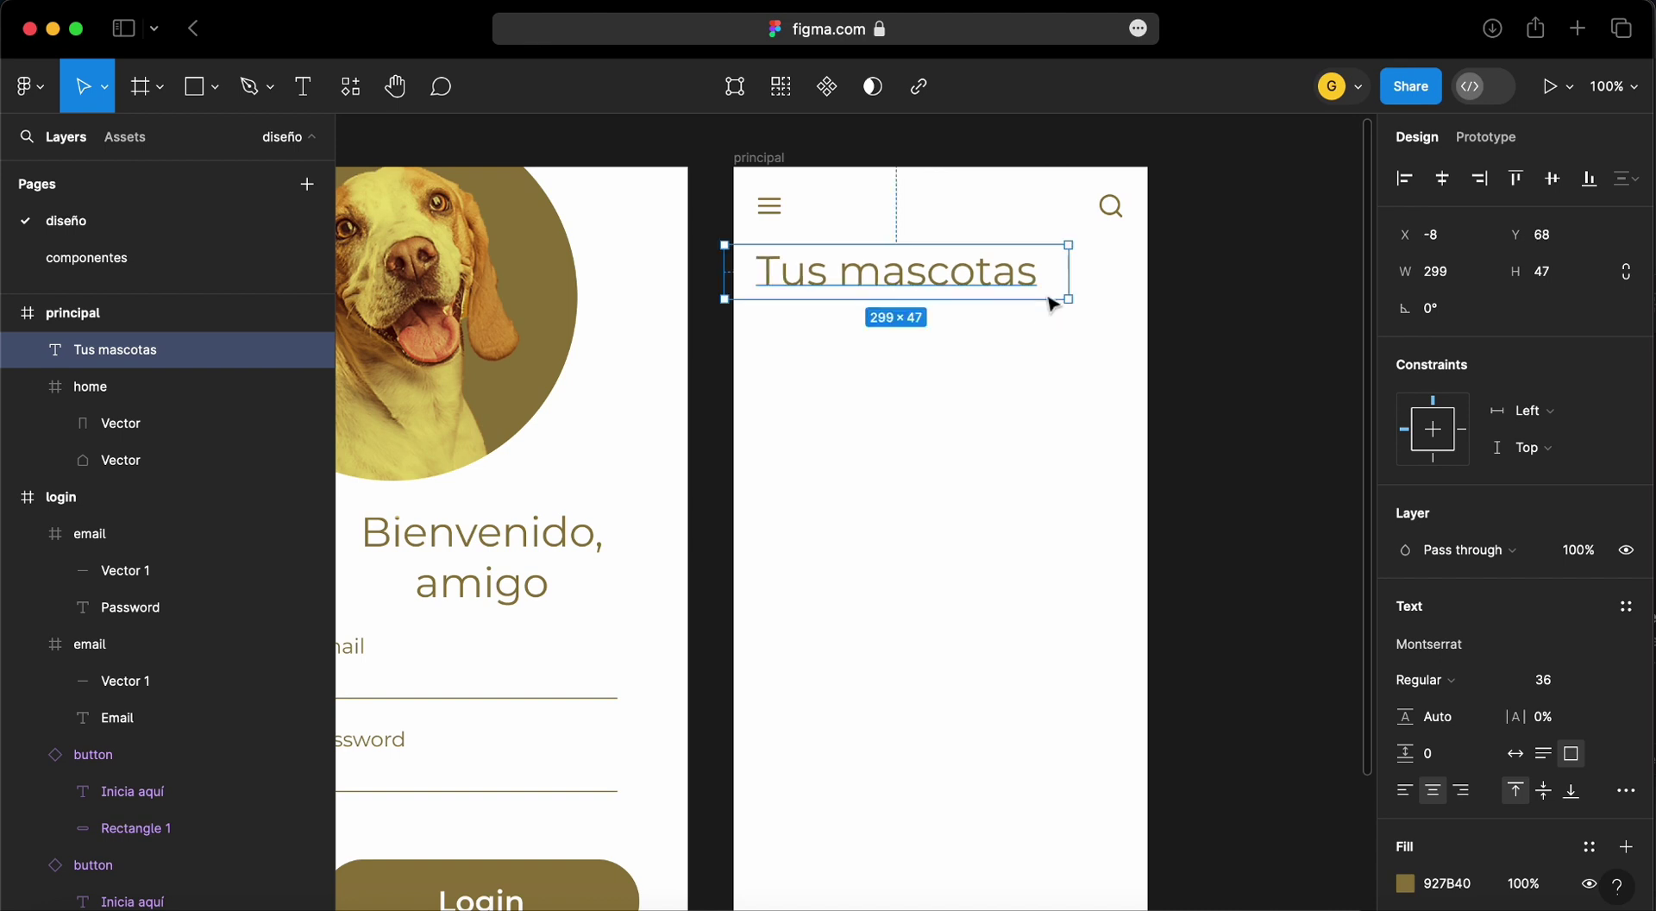
pyautogui.click(804, 540)
pyautogui.click(1612, 86)
# At 50% zoom, shift principal and login right for even spacing, then view Prototype settings
pyautogui.click(1514, 286)
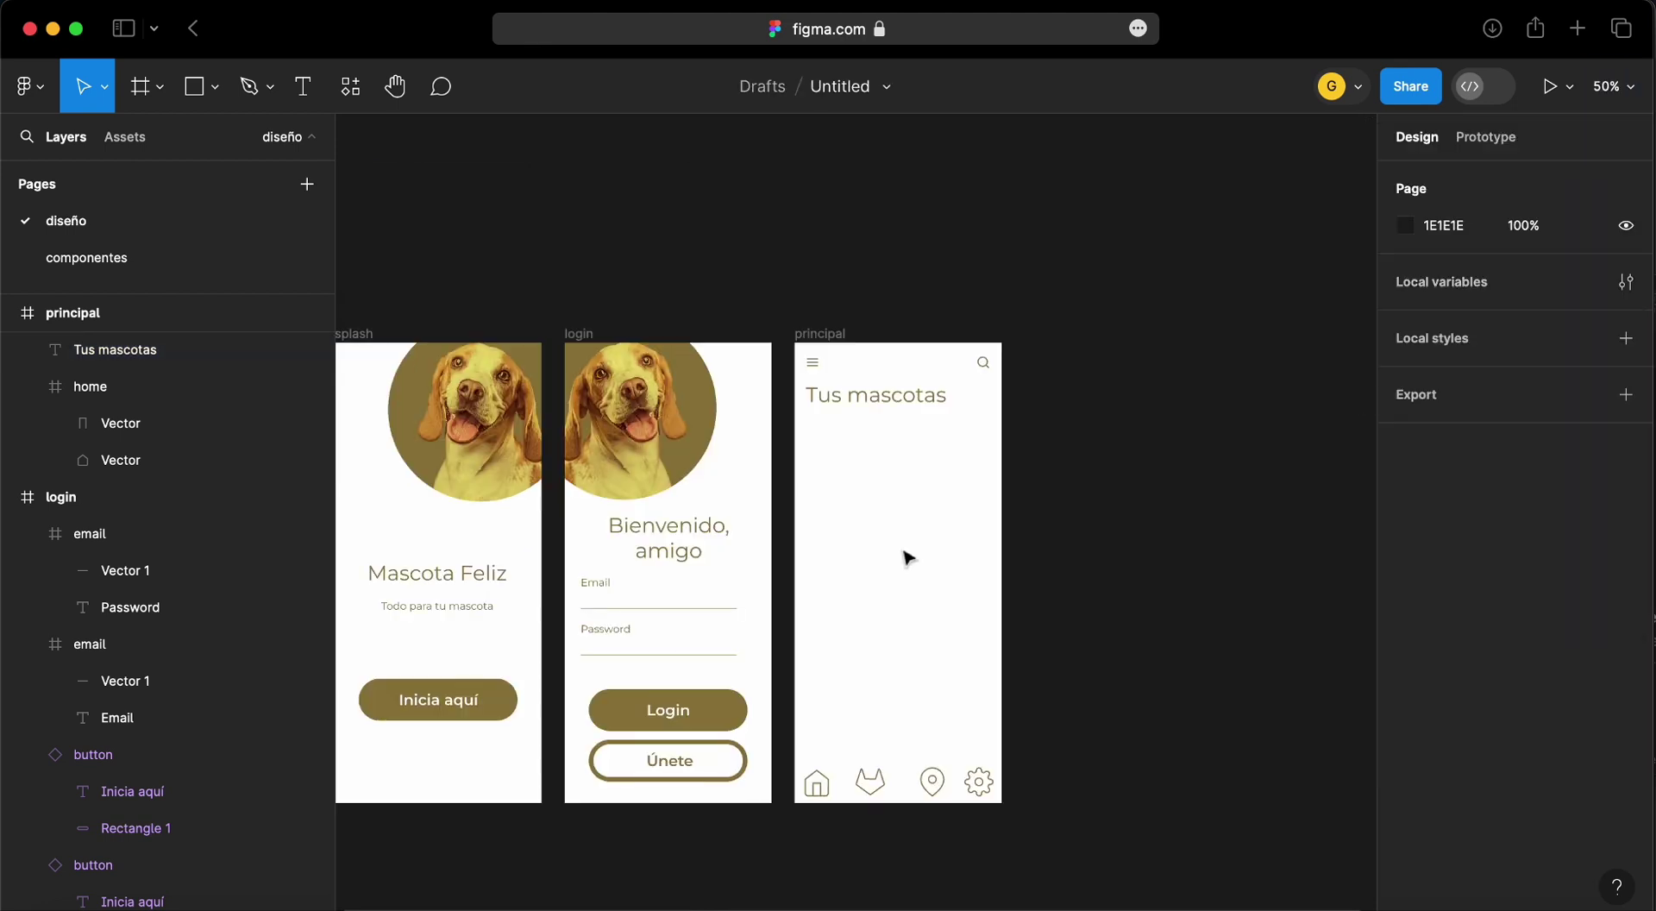
pyautogui.moveTo(869, 667); pyautogui.dragTo(1183, 656)
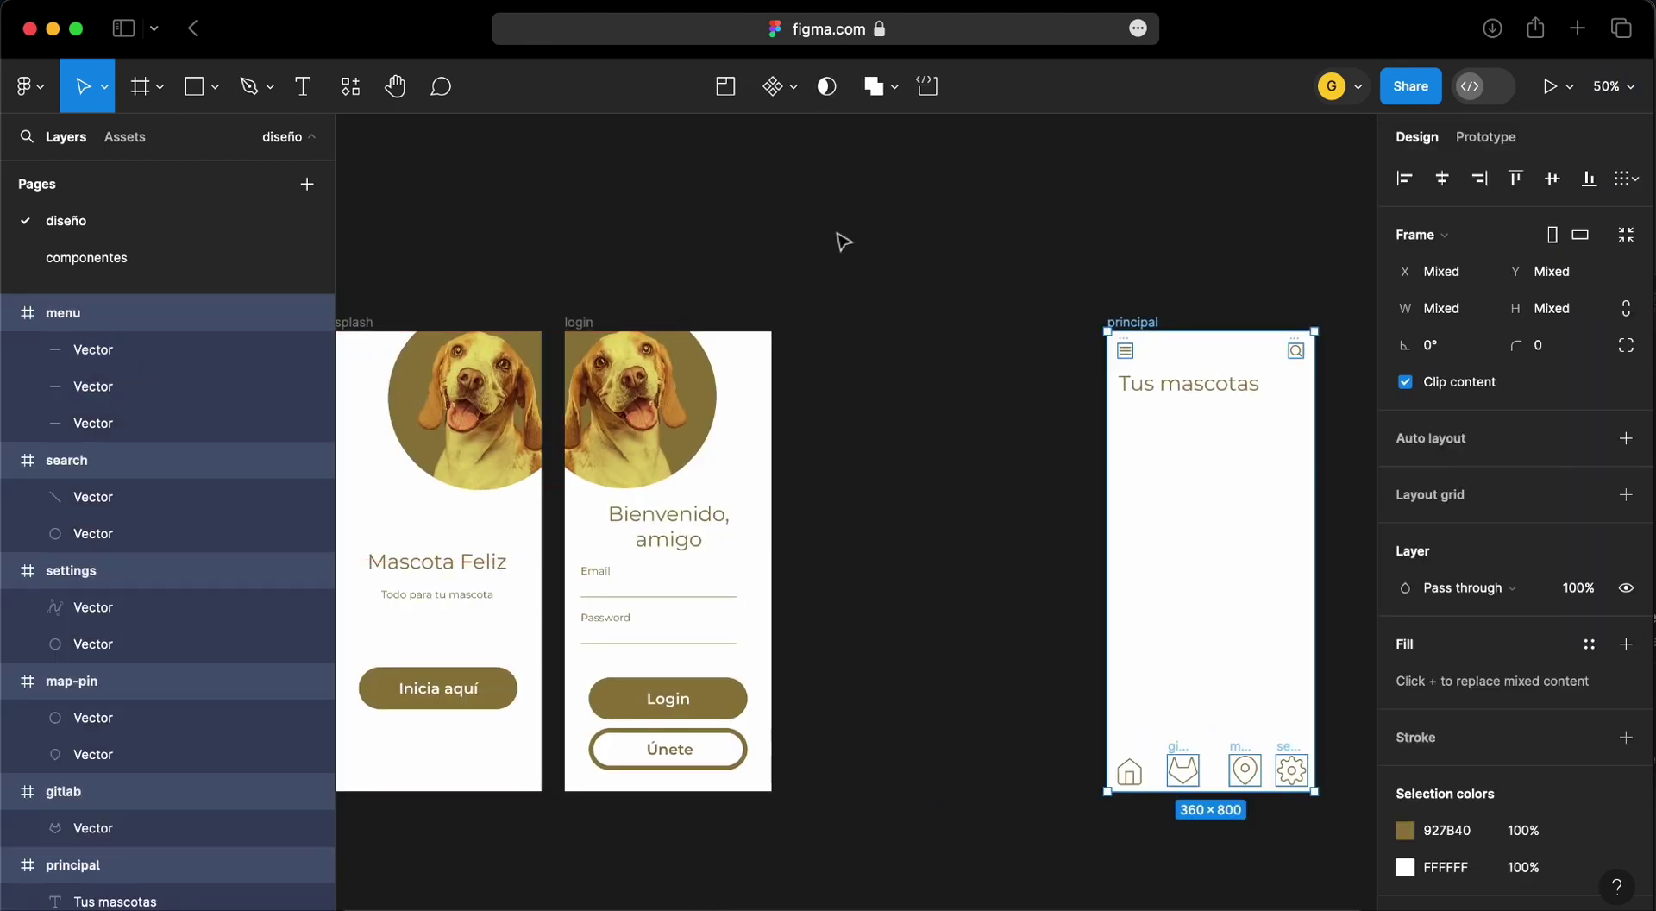
pyautogui.moveTo(875, 287); pyautogui.dragTo(561, 880)
pyautogui.moveTo(713, 547); pyautogui.dragTo(854, 558)
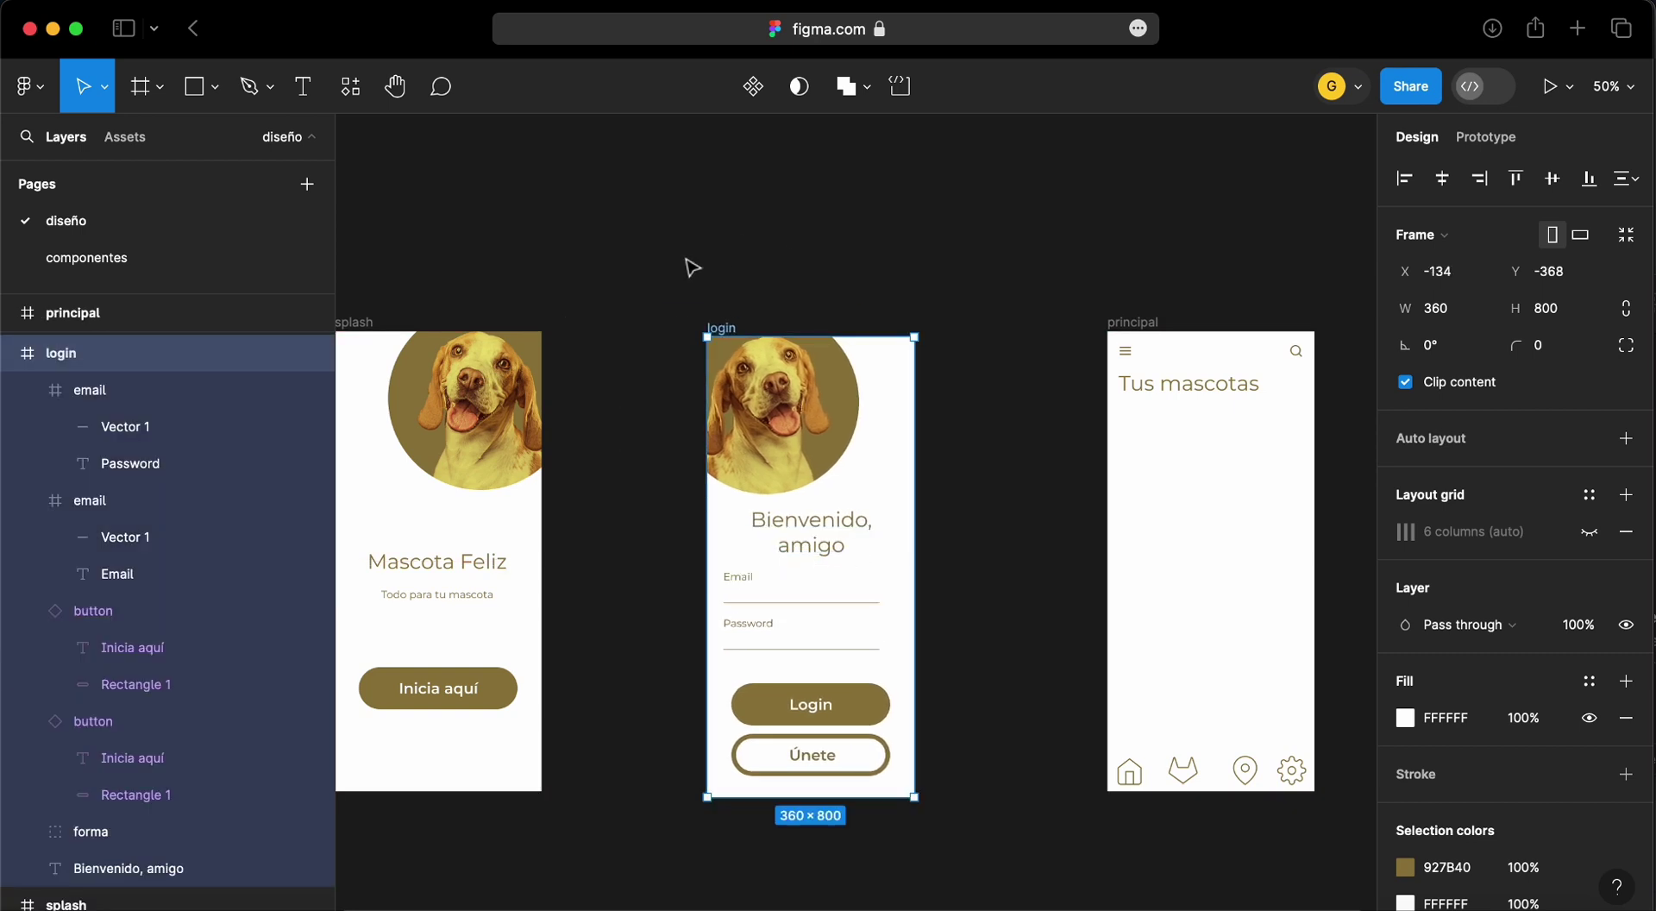
pyautogui.scroll(-3, 692, 267)
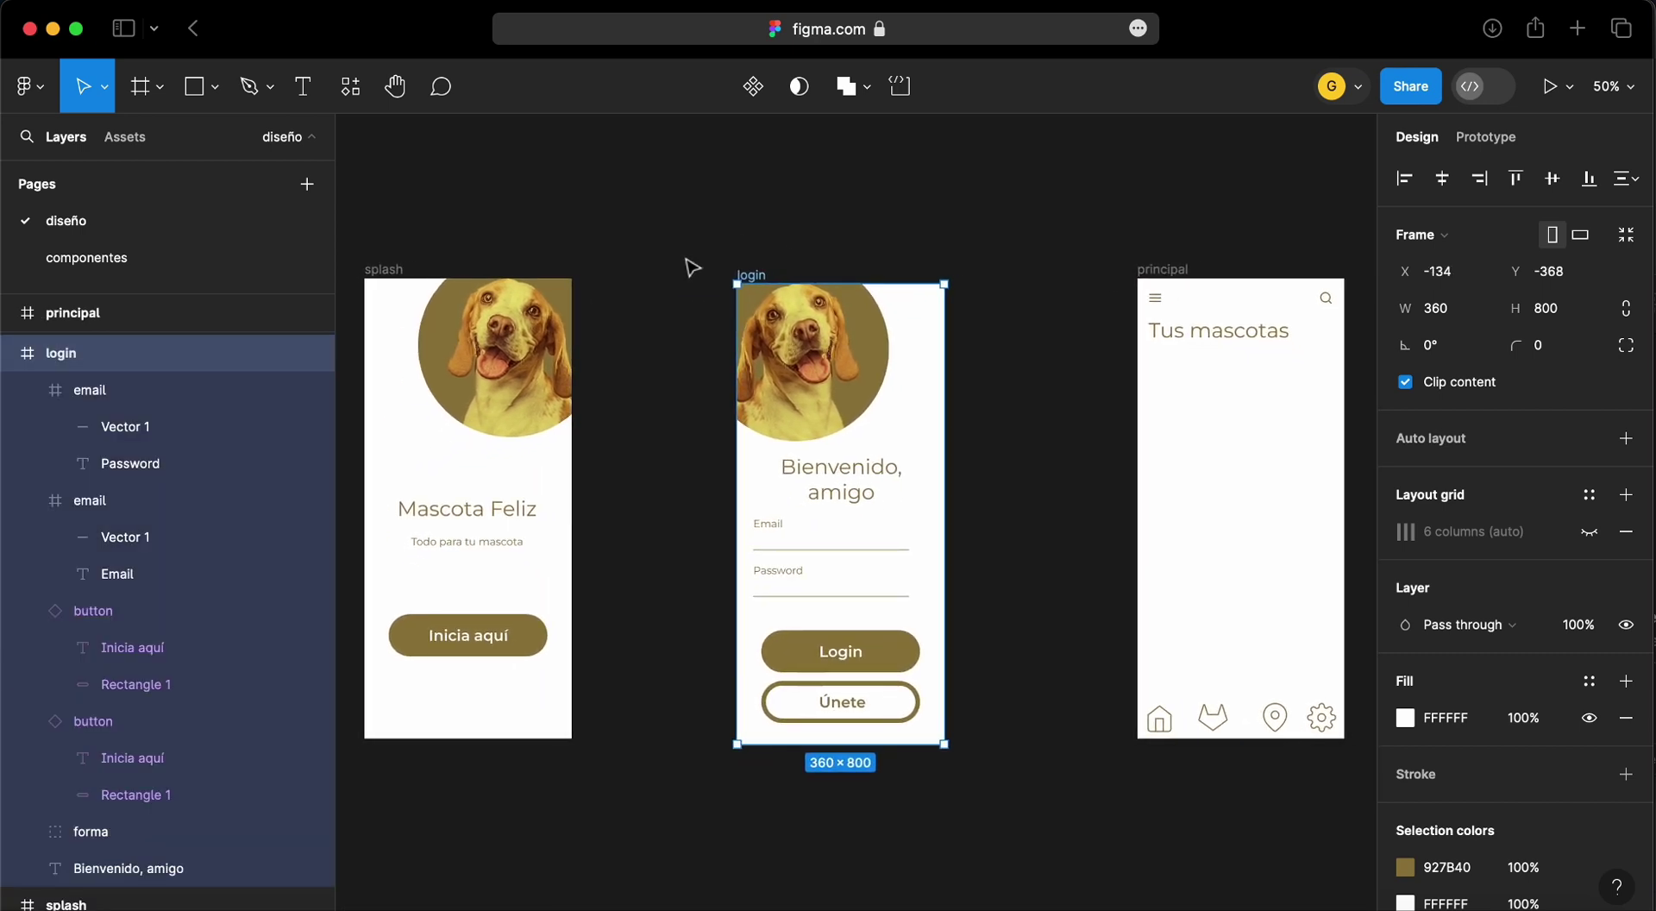
pyautogui.click(669, 231)
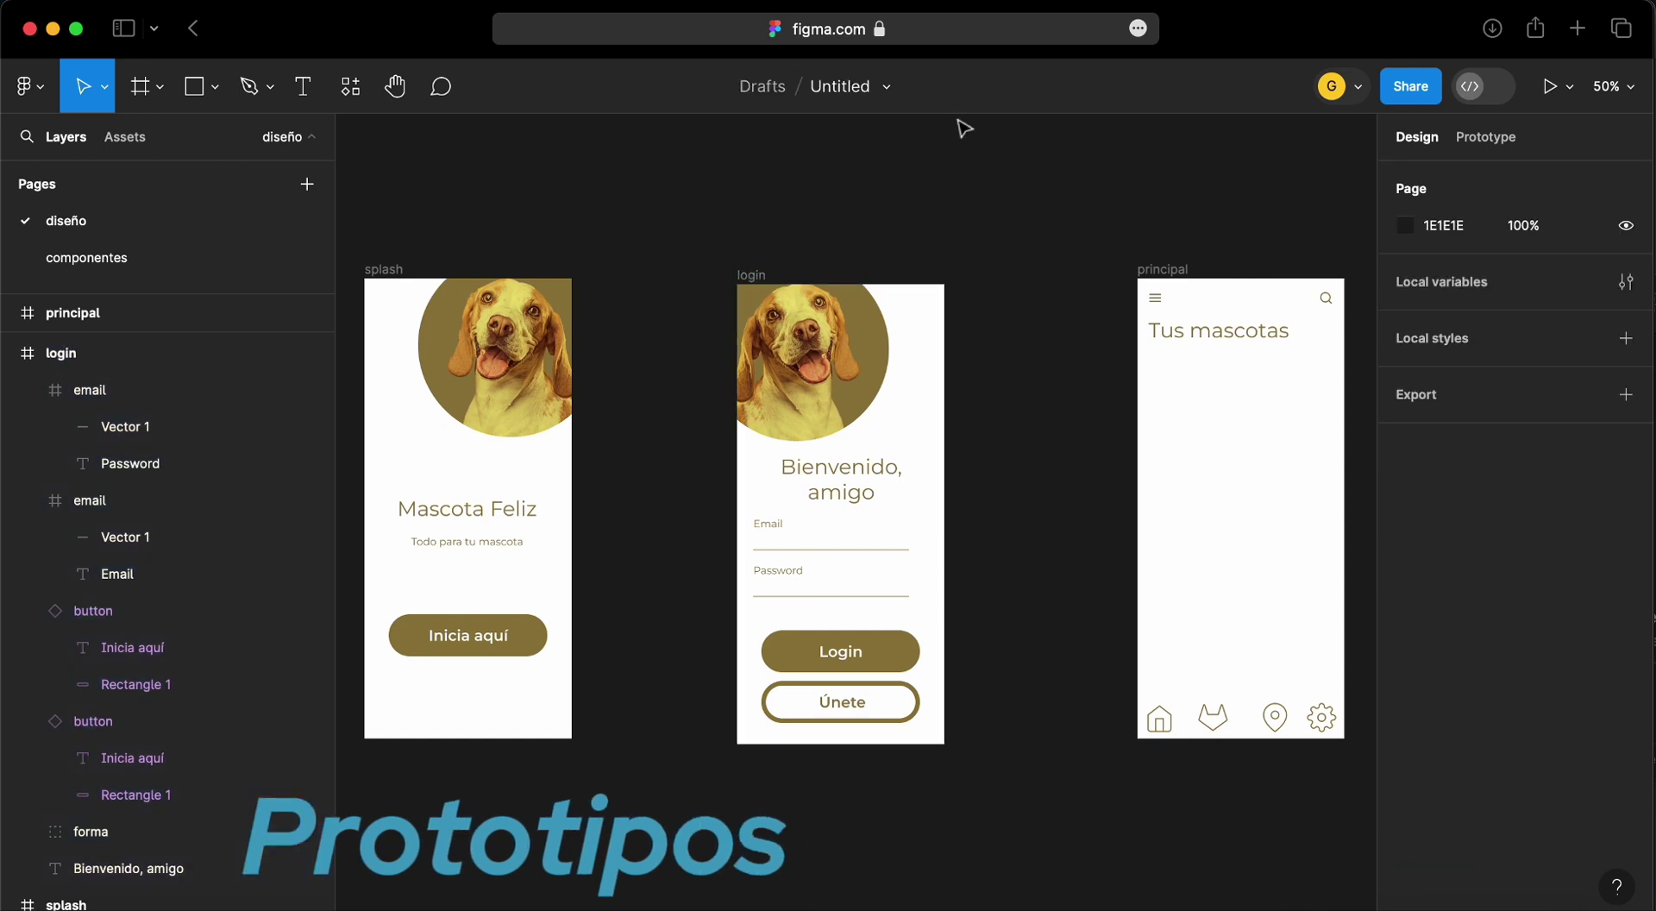
pyautogui.click(1497, 141)
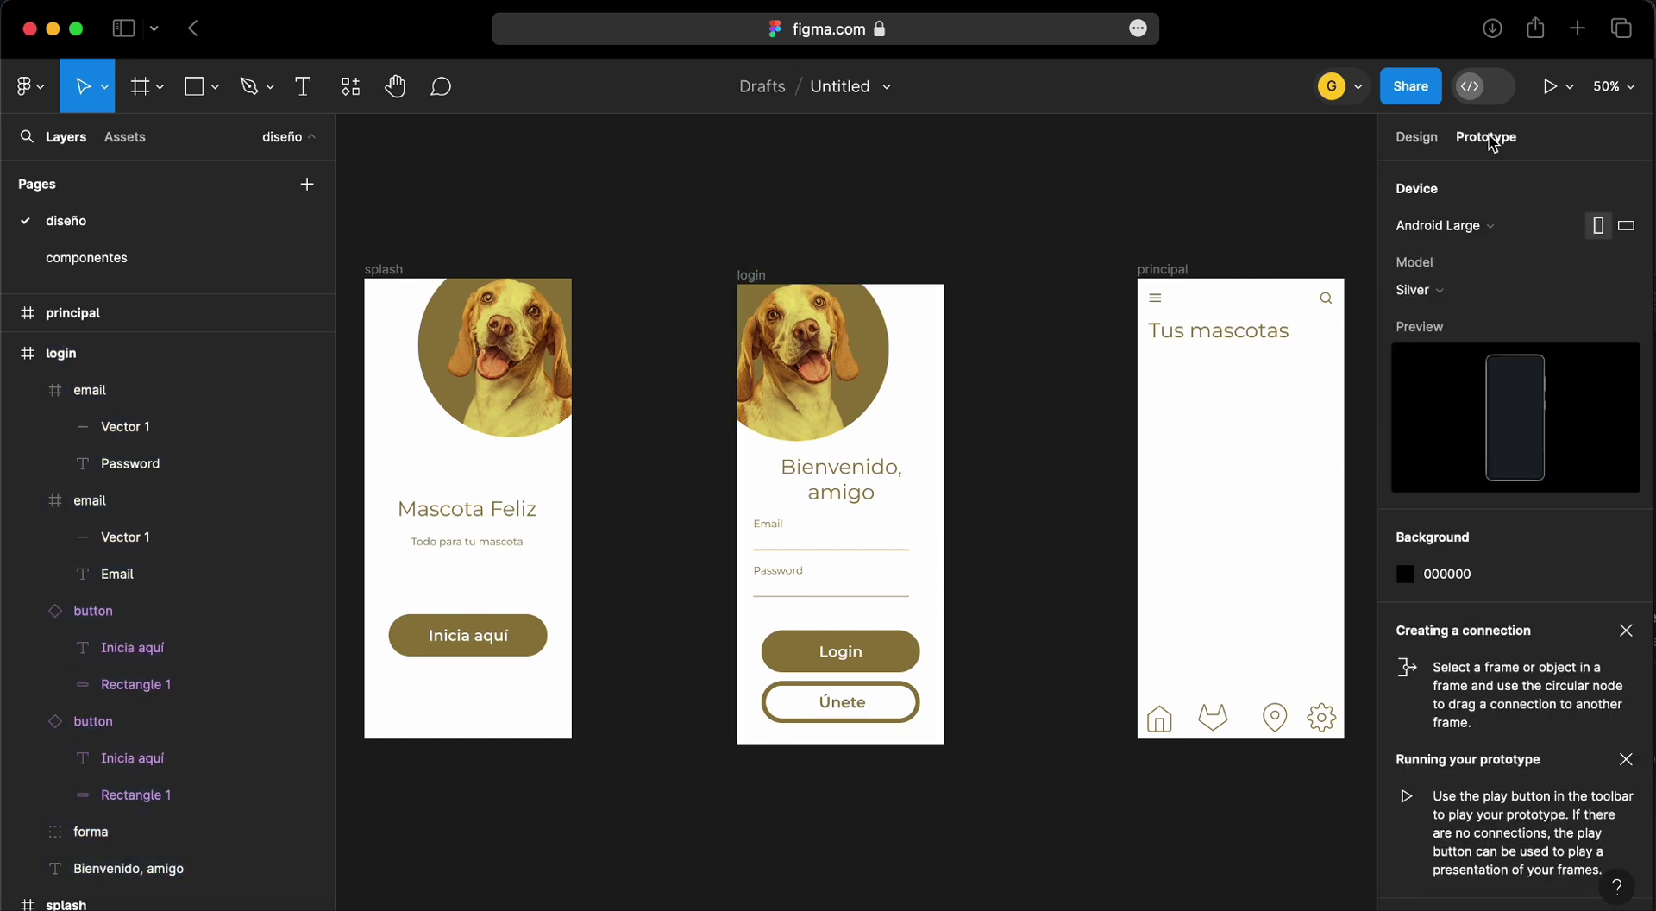
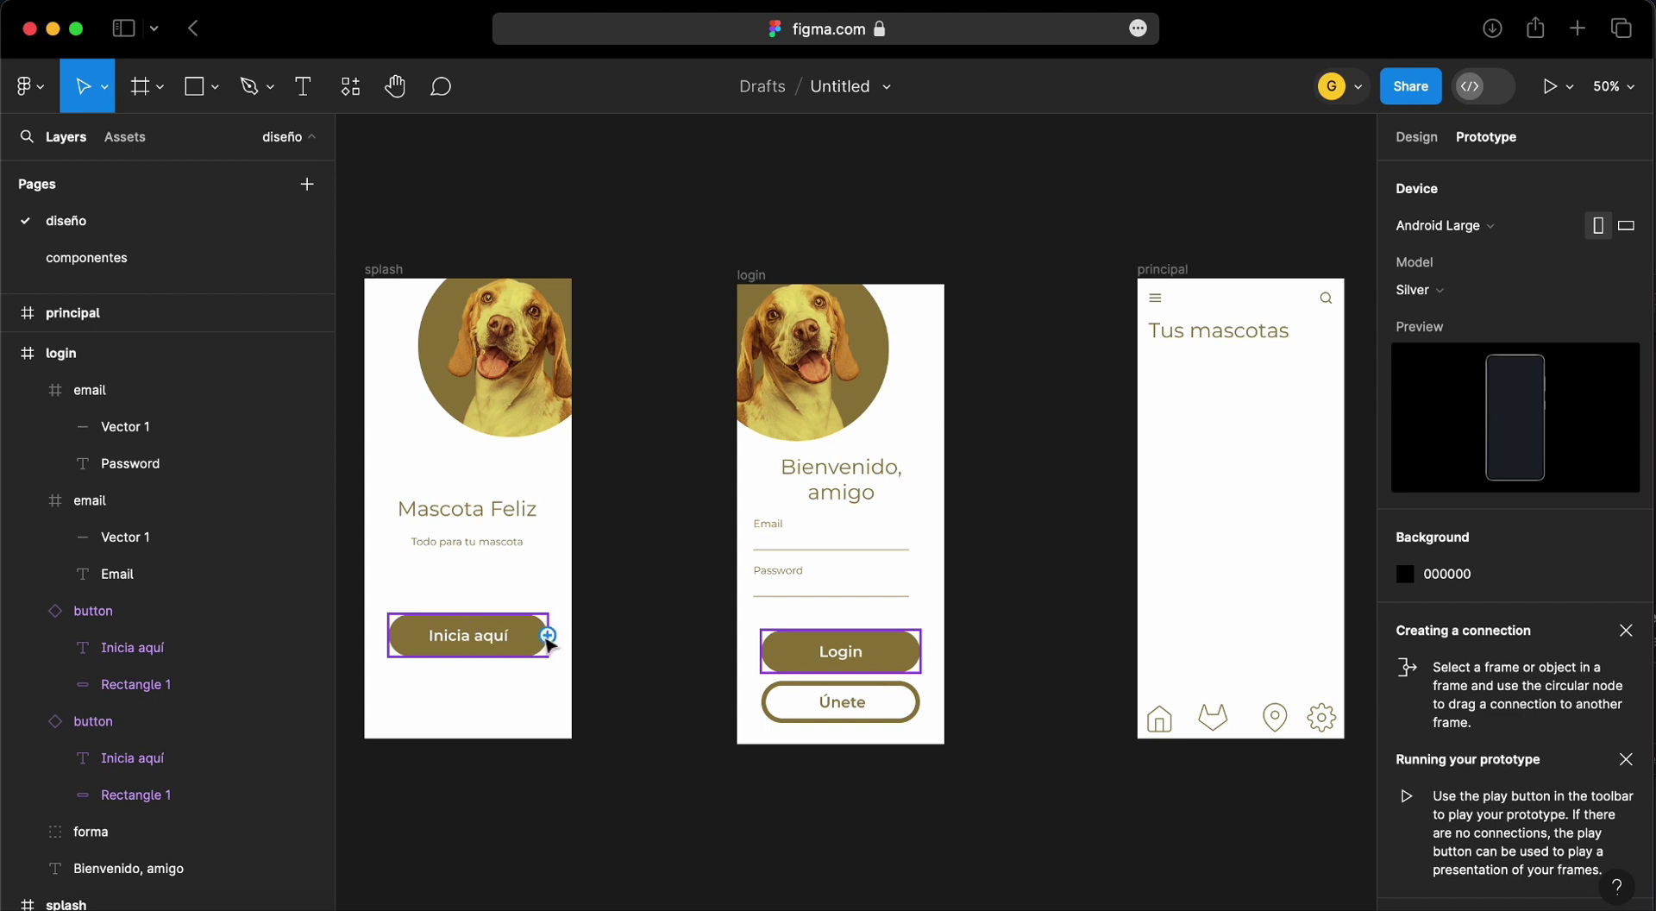
# Connect the Inicia aquí button on the splash screen to the login frame on tap
pyautogui.moveTo(549, 639); pyautogui.dragTo(721, 497)
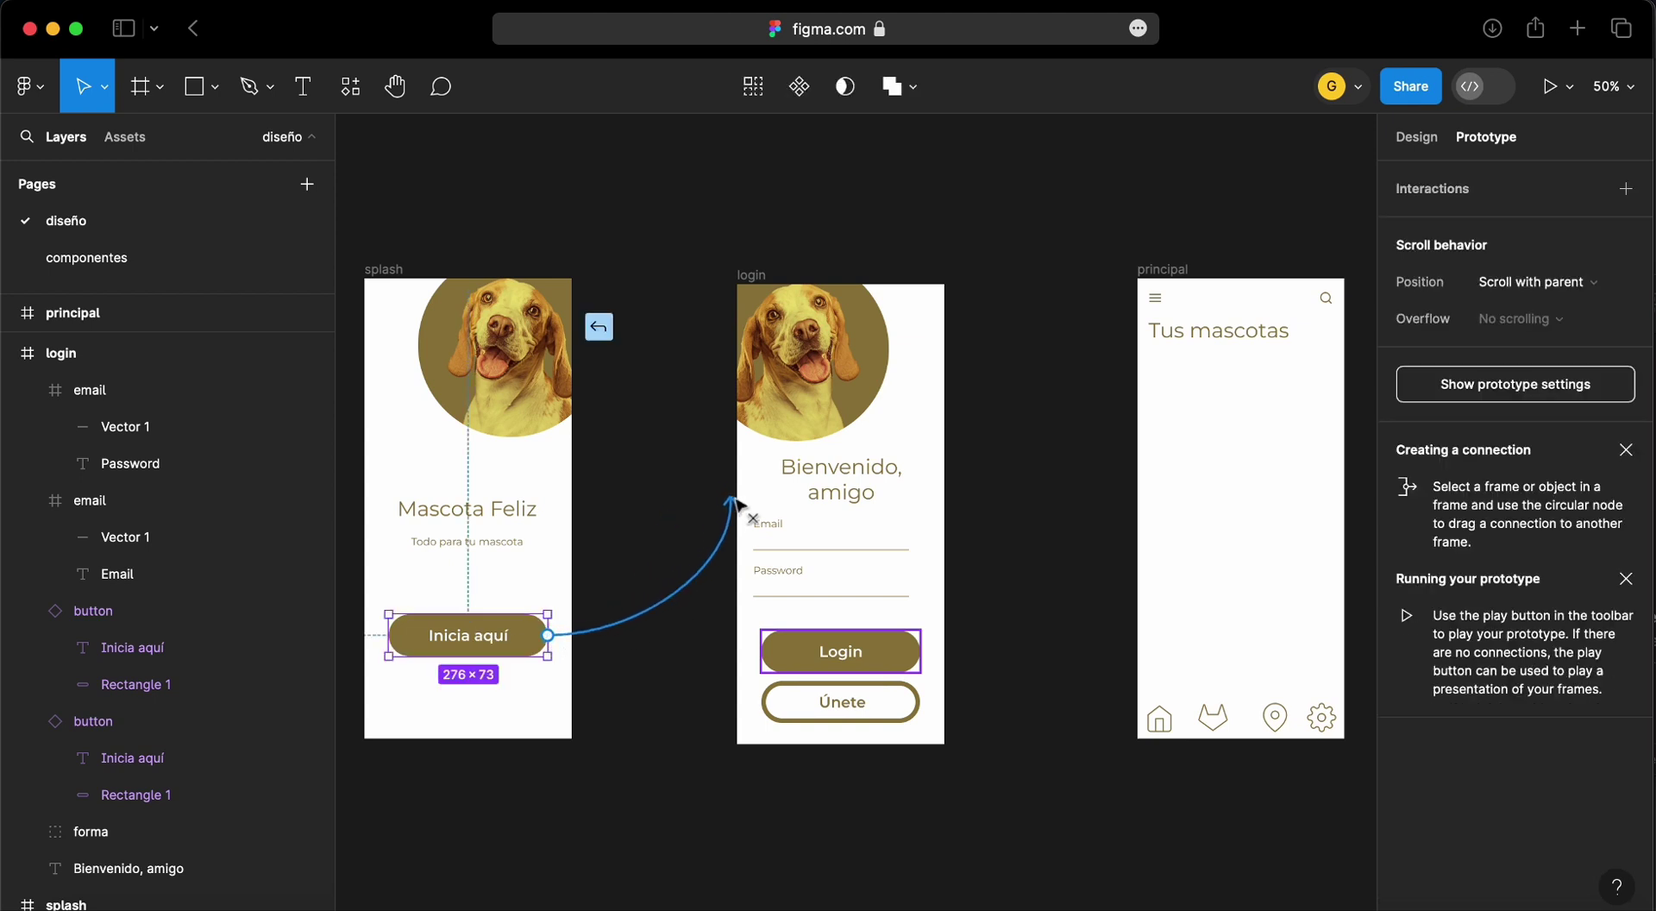
pyautogui.moveTo(721, 497); pyautogui.dragTo(757, 507)
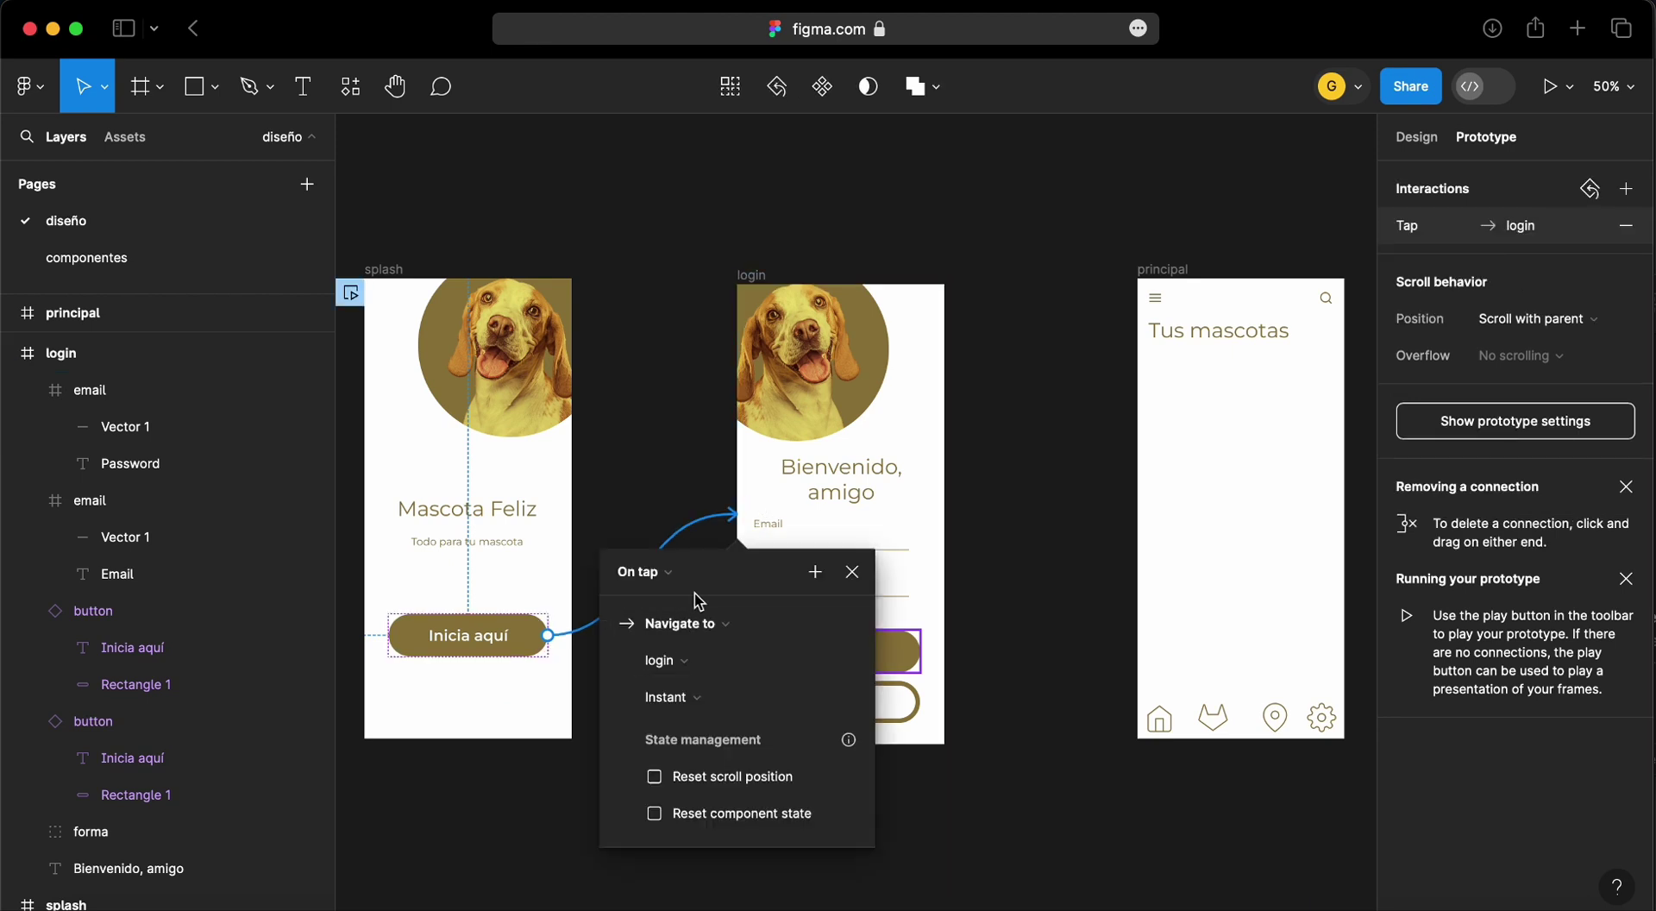
pyautogui.click(666, 572)
pyautogui.click(681, 445)
pyautogui.moveTo(840, 650)
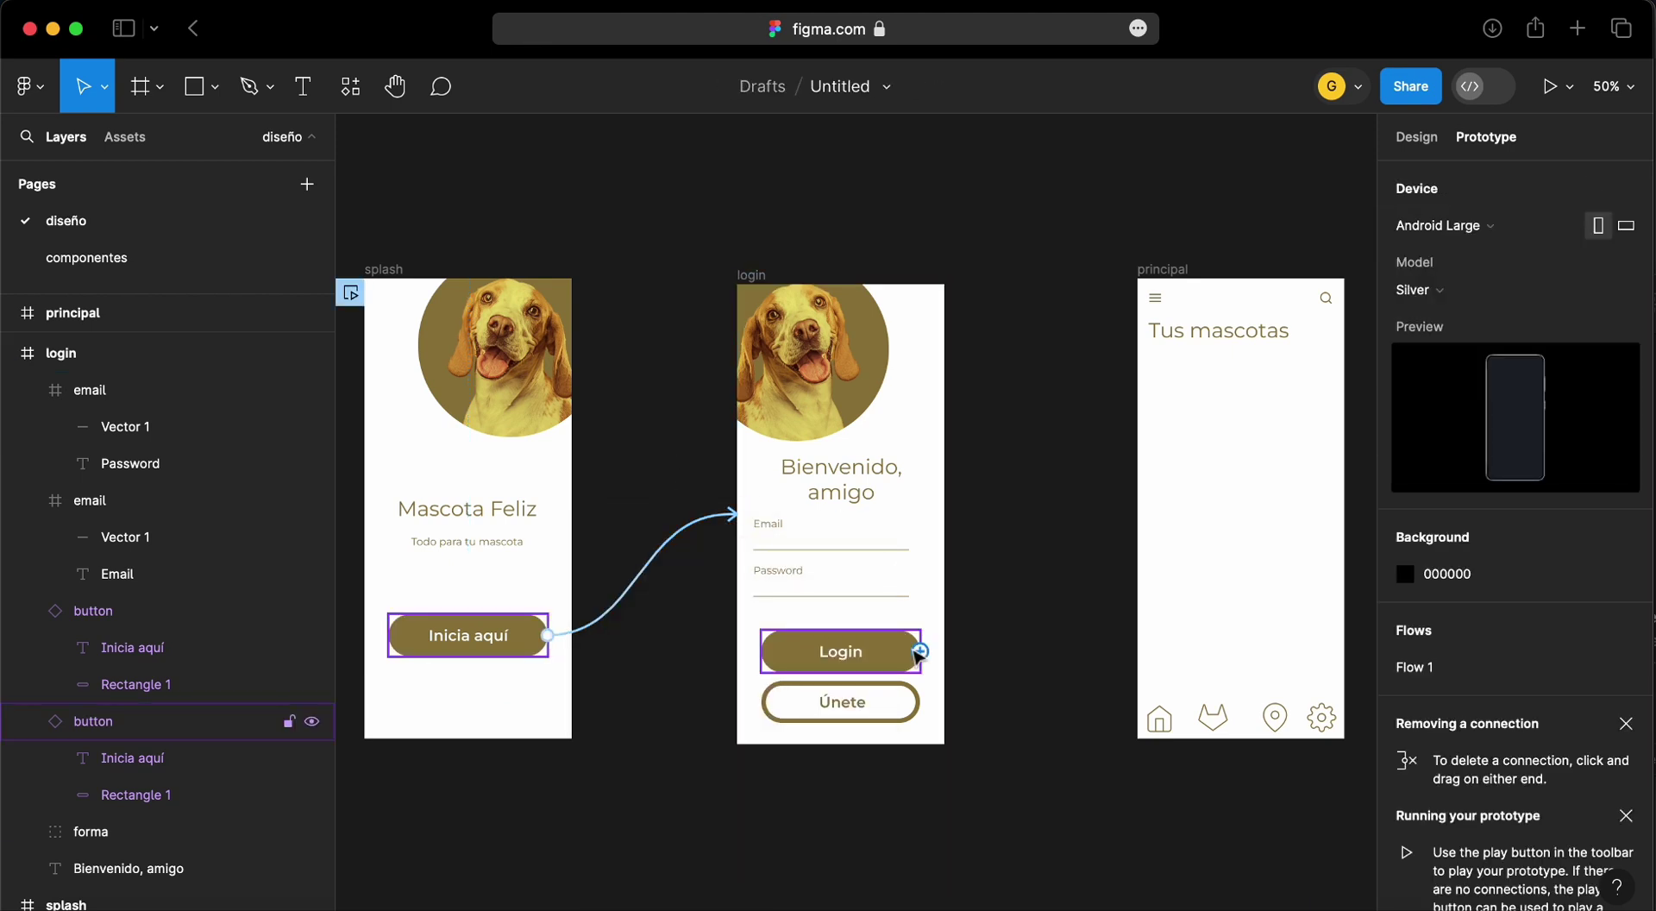
# Link the Login button to principal and principal's settings gear back to login
pyautogui.moveTo(921, 651); pyautogui.dragTo(1143, 463)
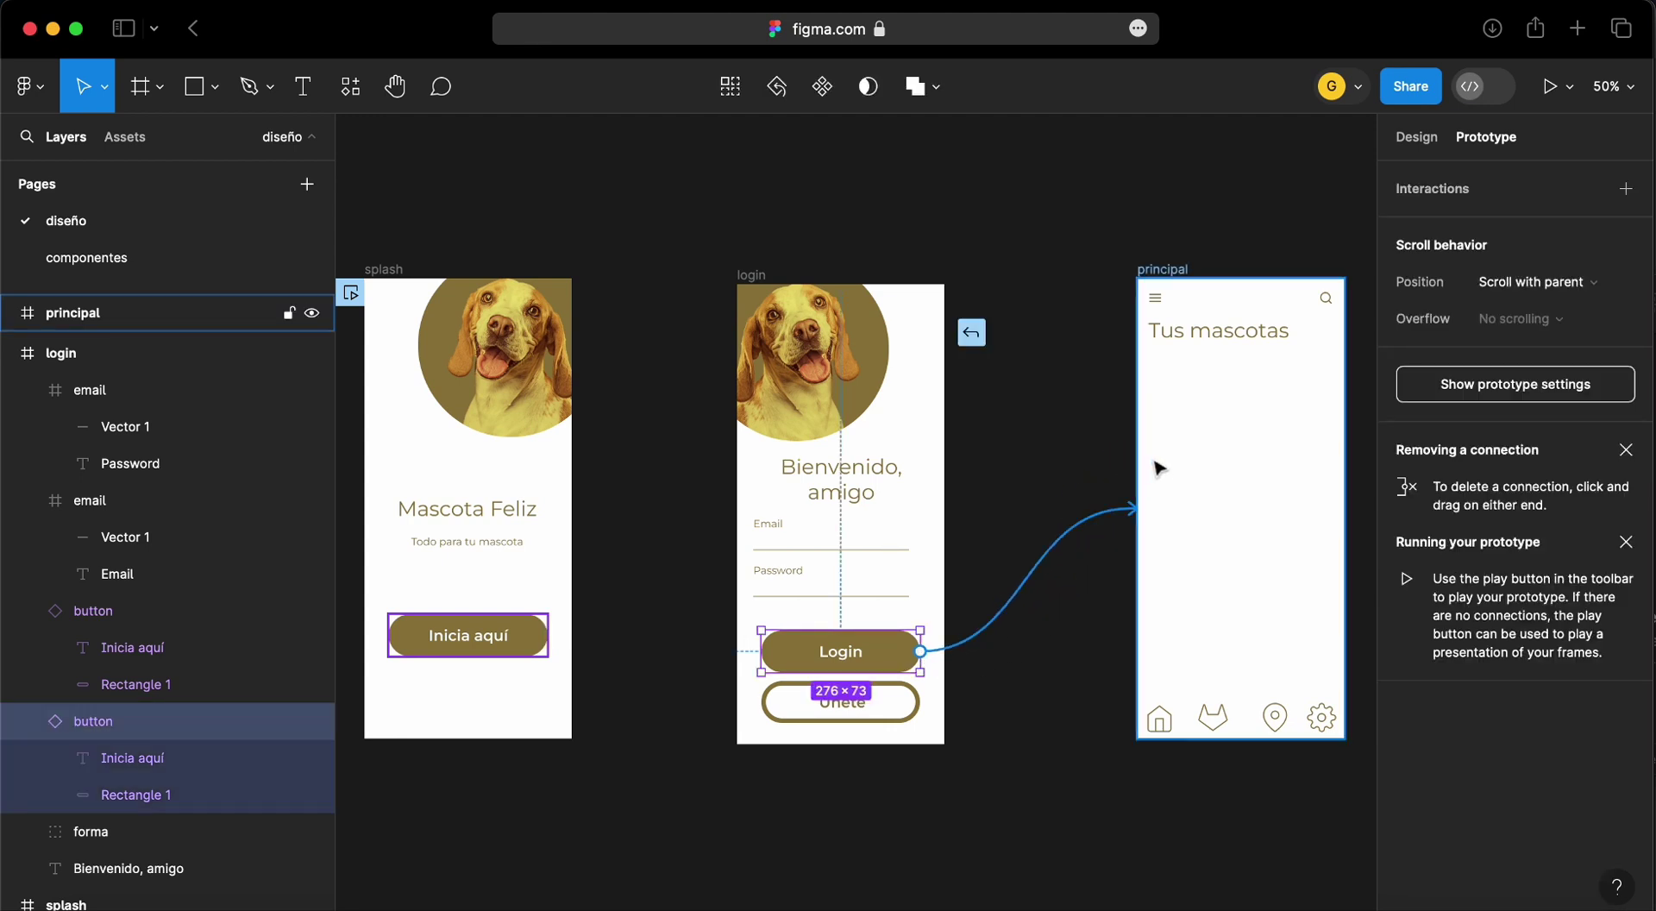
pyautogui.click(1071, 473)
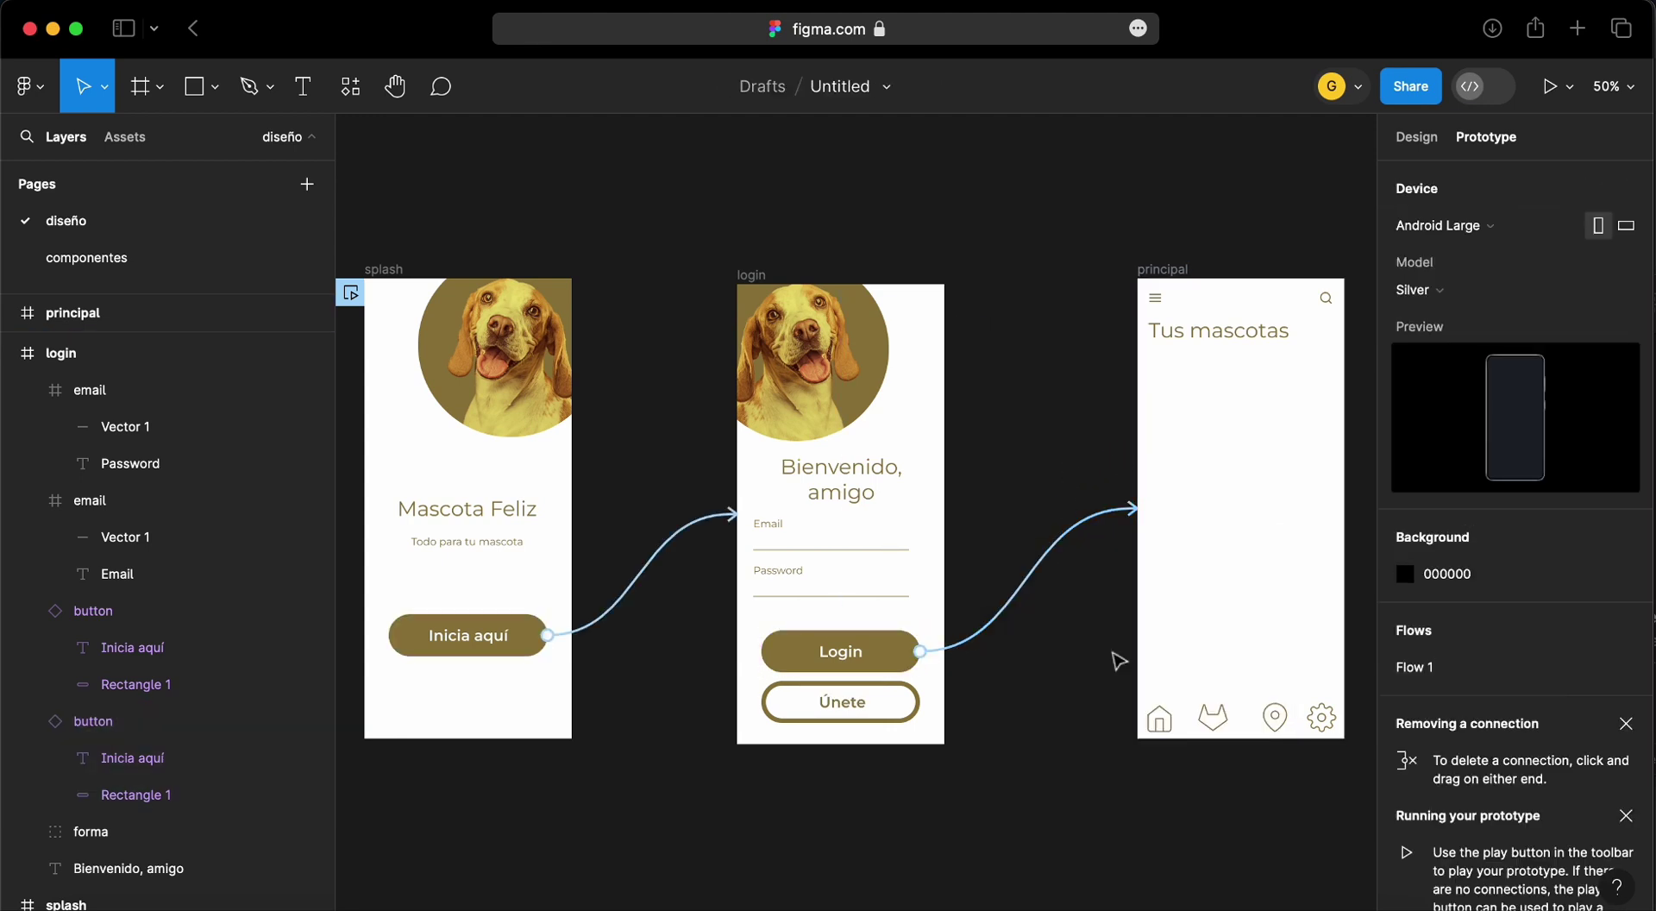
pyautogui.click(1322, 729)
pyautogui.moveTo(1322, 733)
pyautogui.mouseDown()
pyautogui.moveTo(541, 739)
pyautogui.moveTo(552, 715)
pyautogui.moveTo(891, 629)
pyautogui.mouseUp()
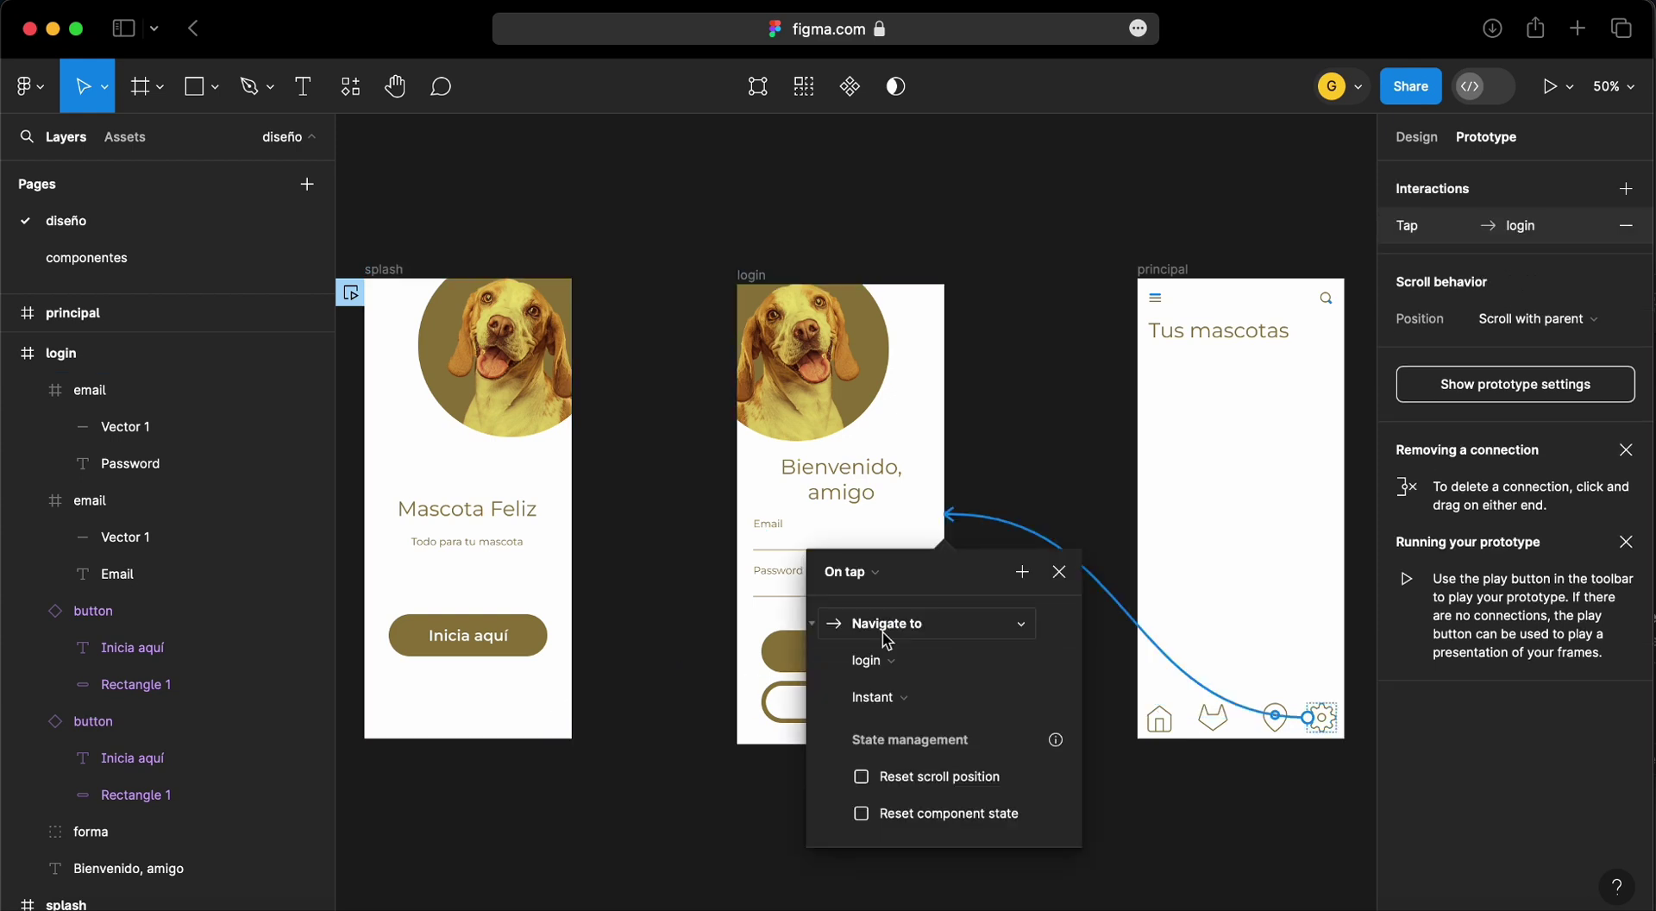
pyautogui.click(752, 804)
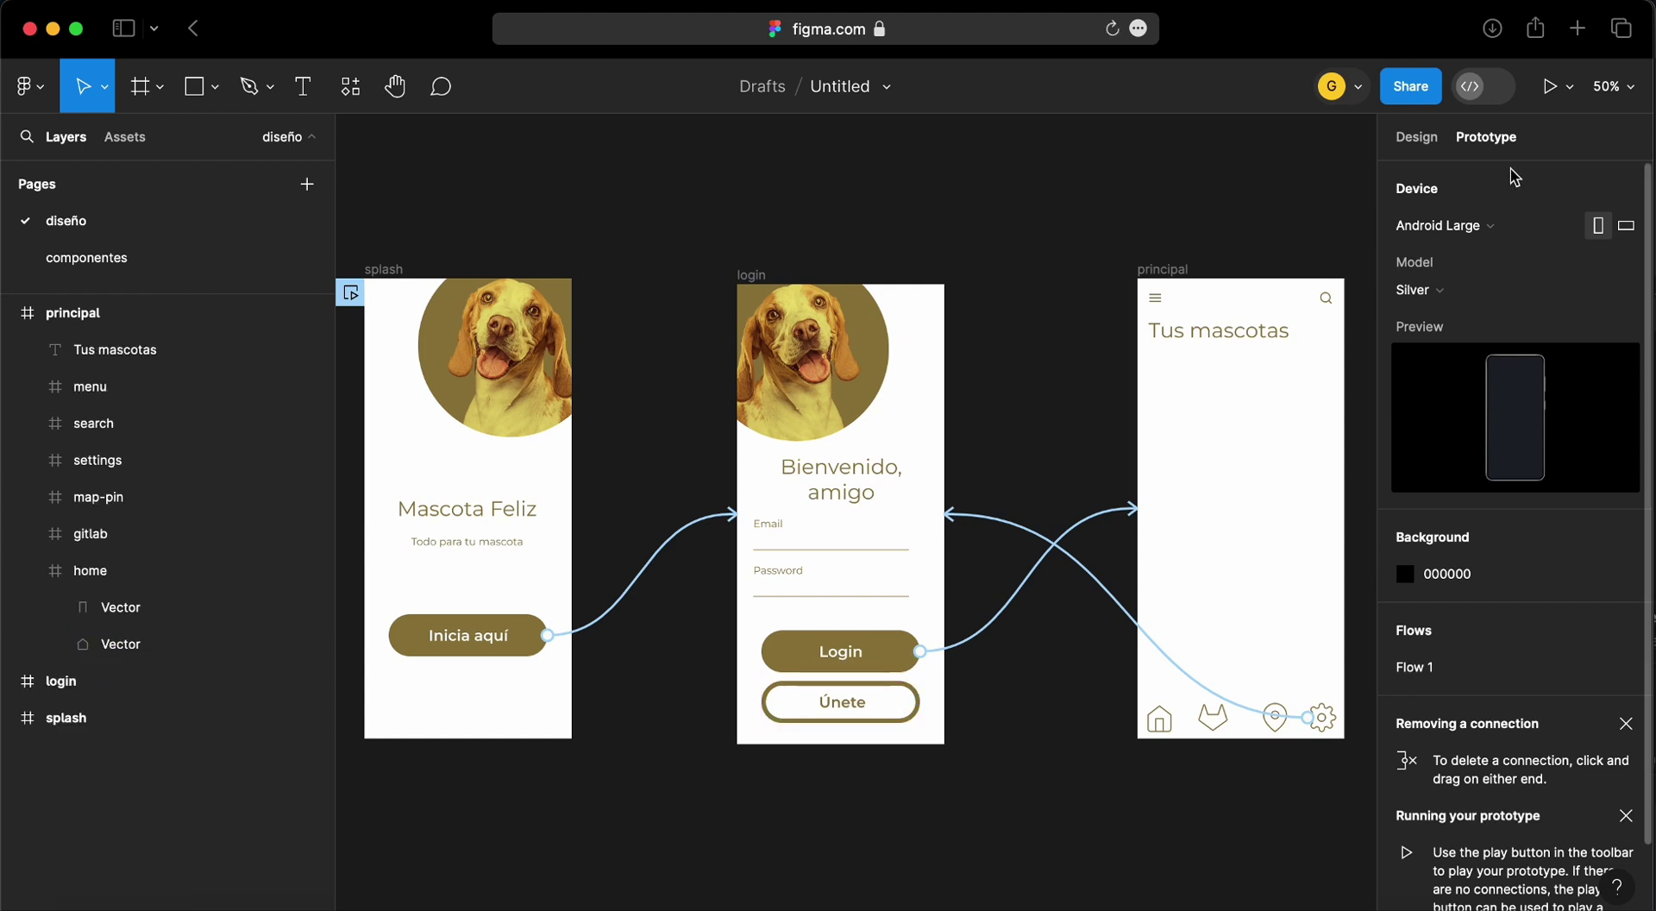
pyautogui.click(1570, 95)
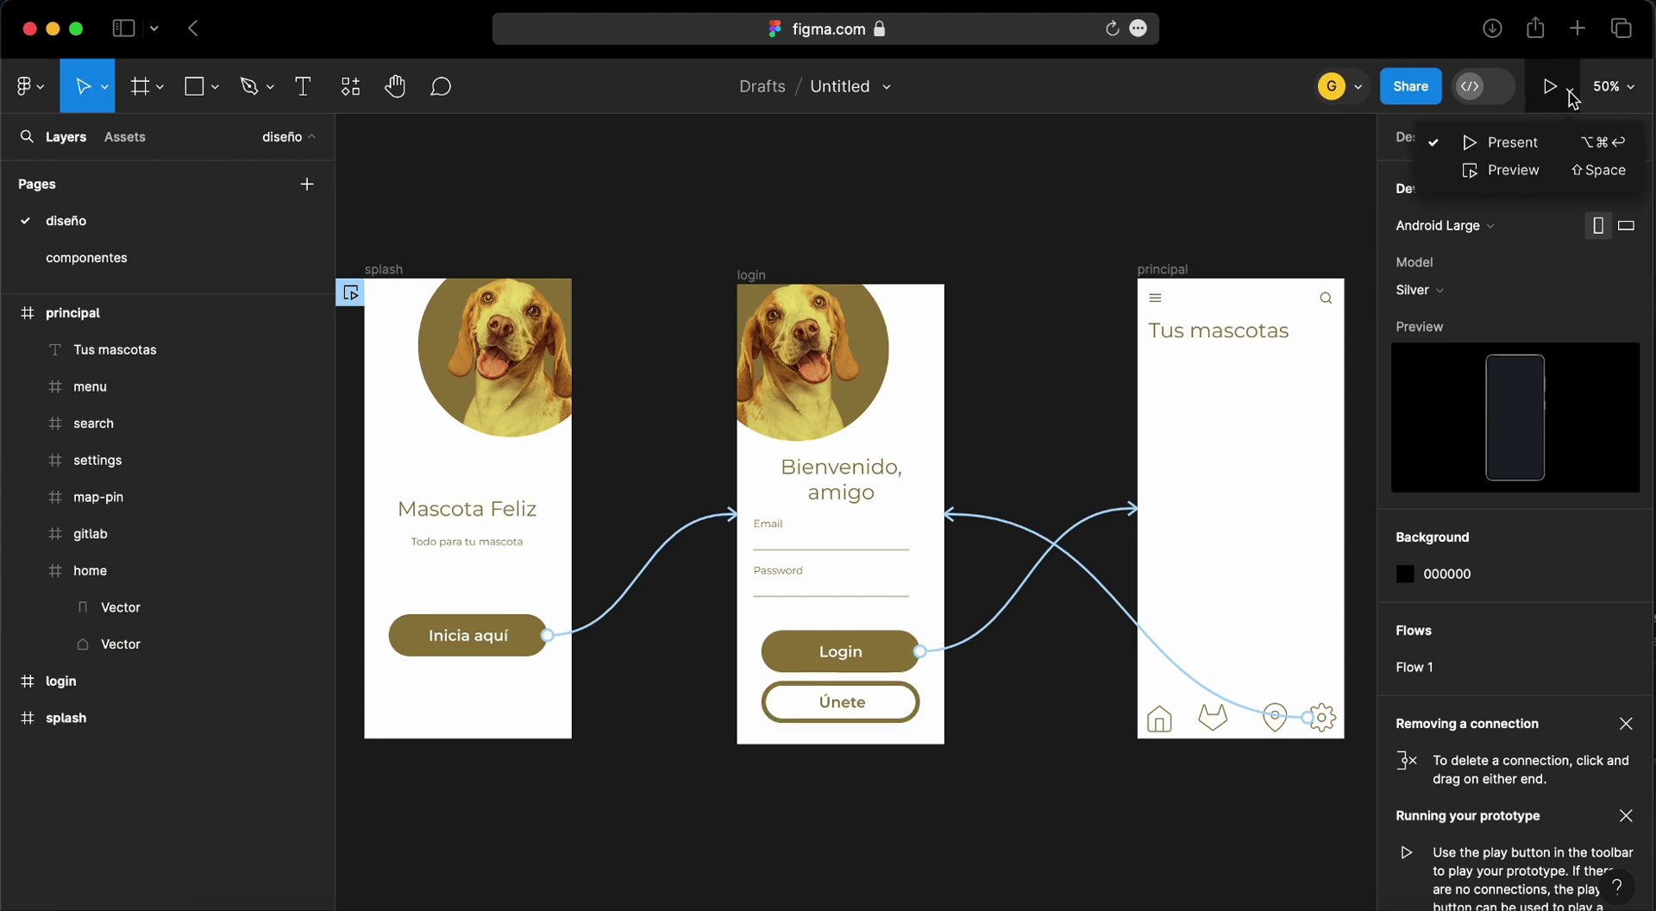
pyautogui.click(1530, 156)
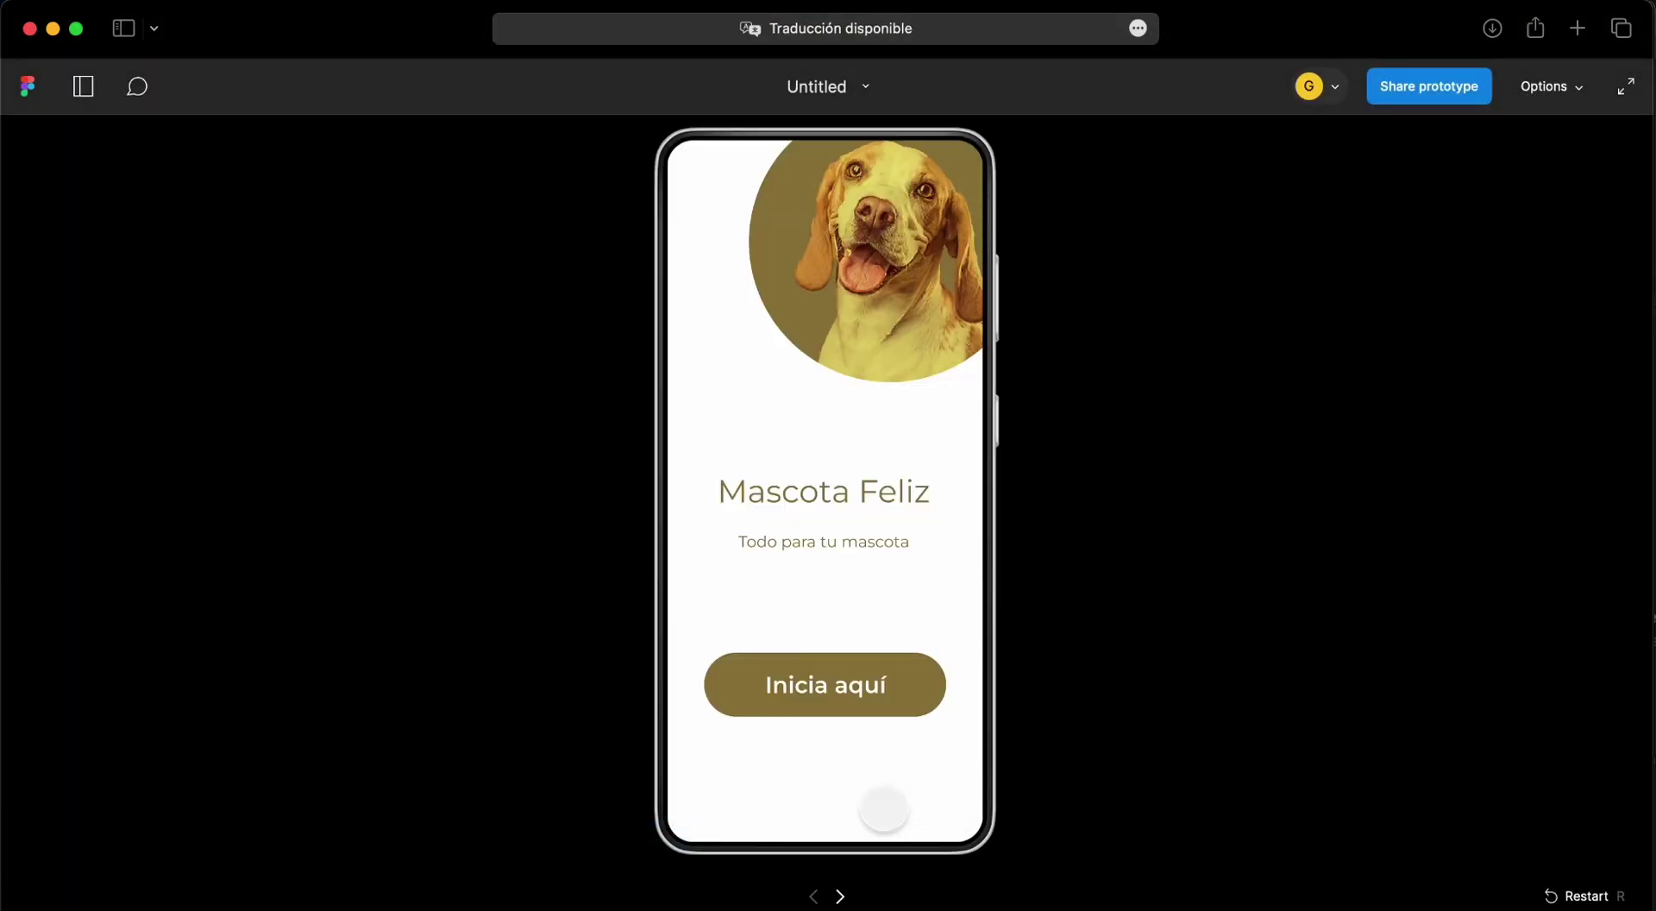
pyautogui.click(838, 684)
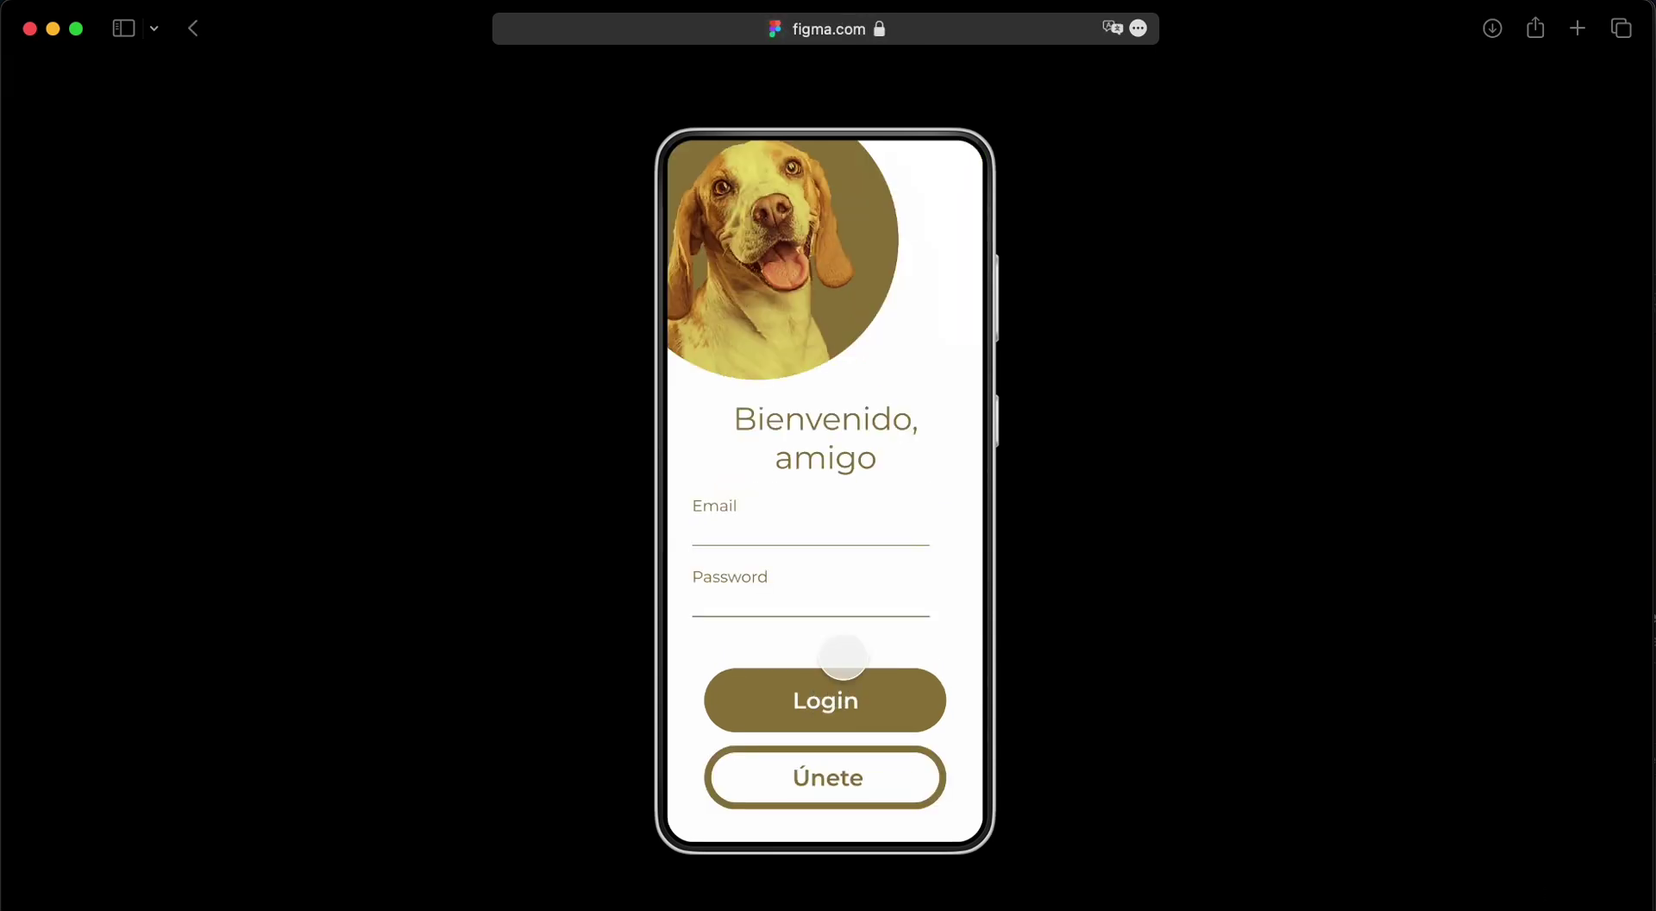
pyautogui.click(909, 686)
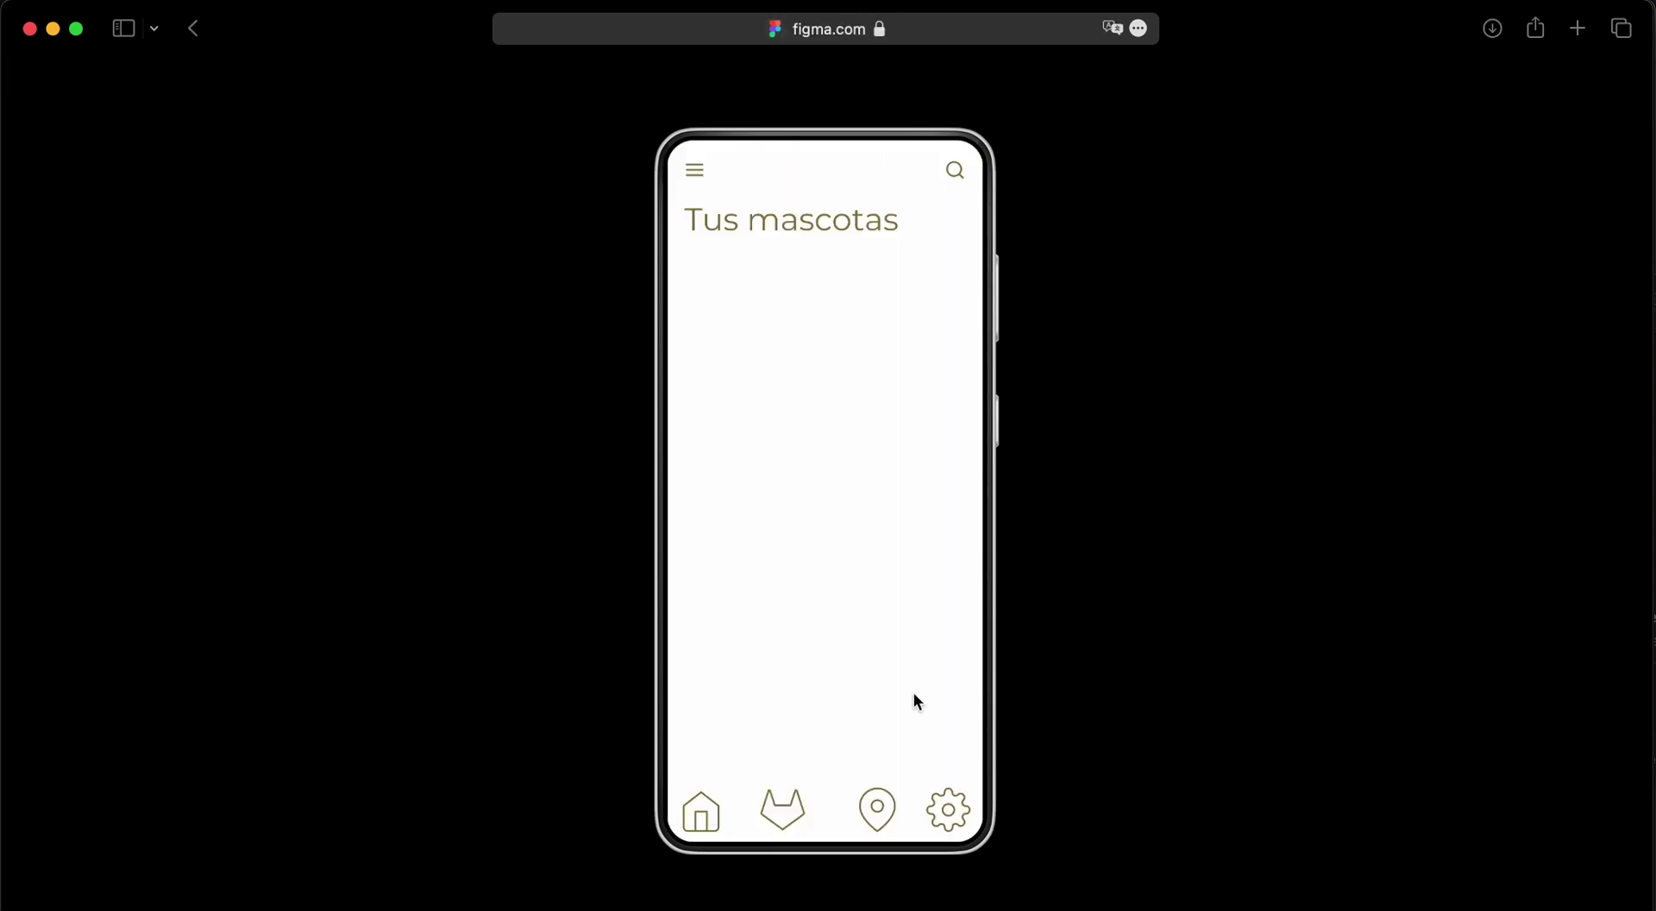
pyautogui.click(951, 810)
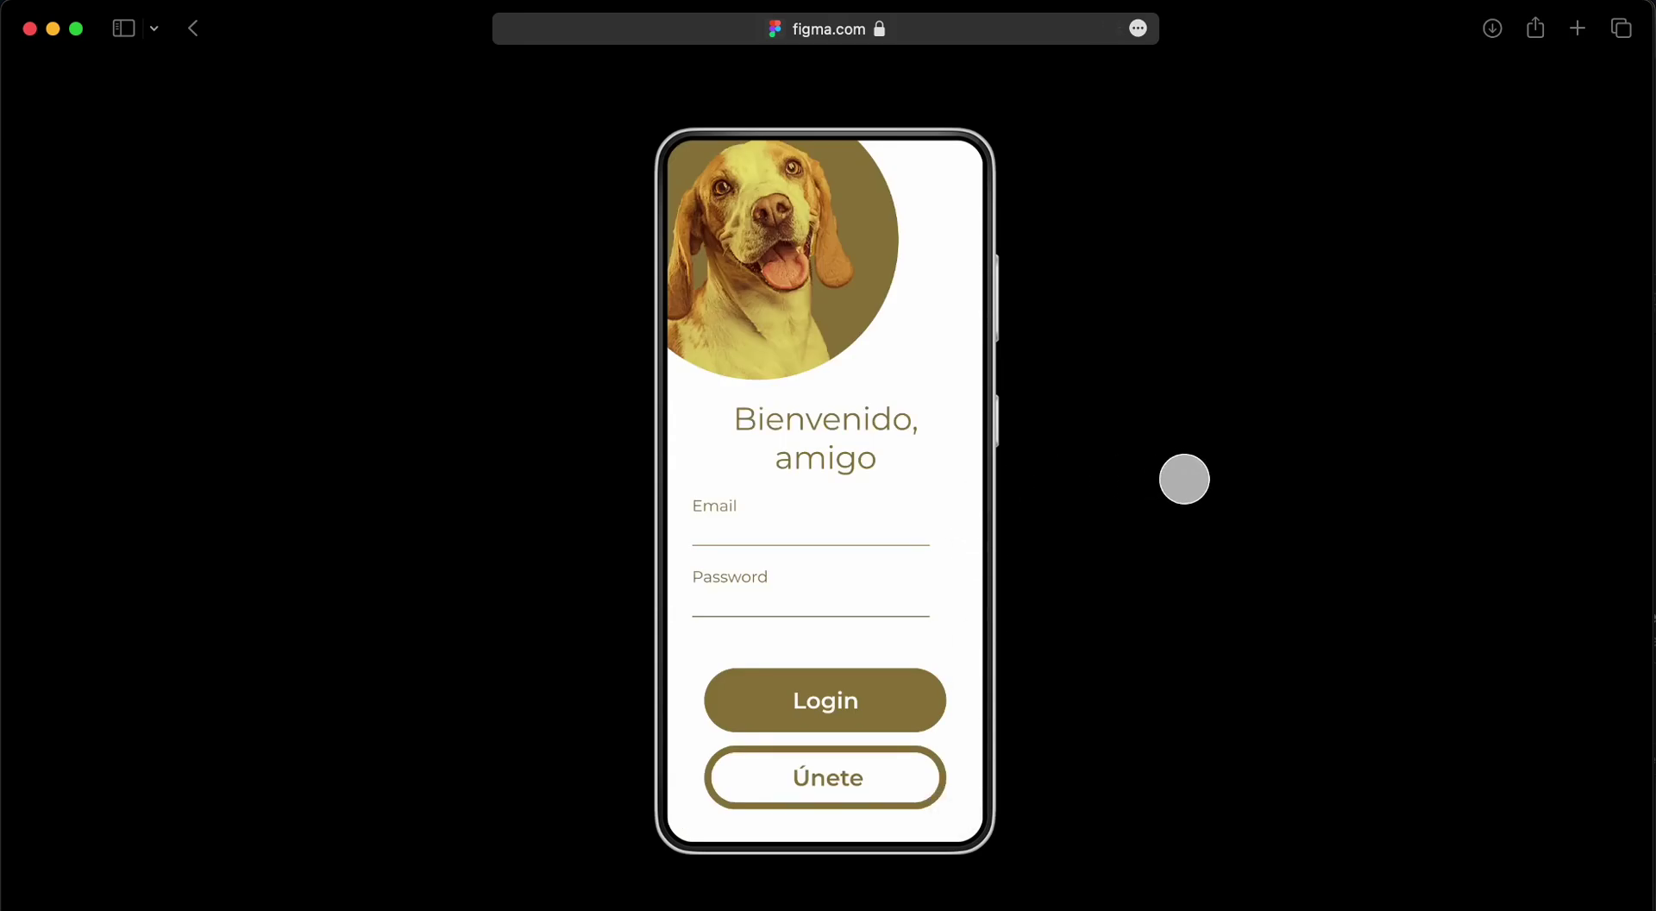
pyautogui.click(29, 29)
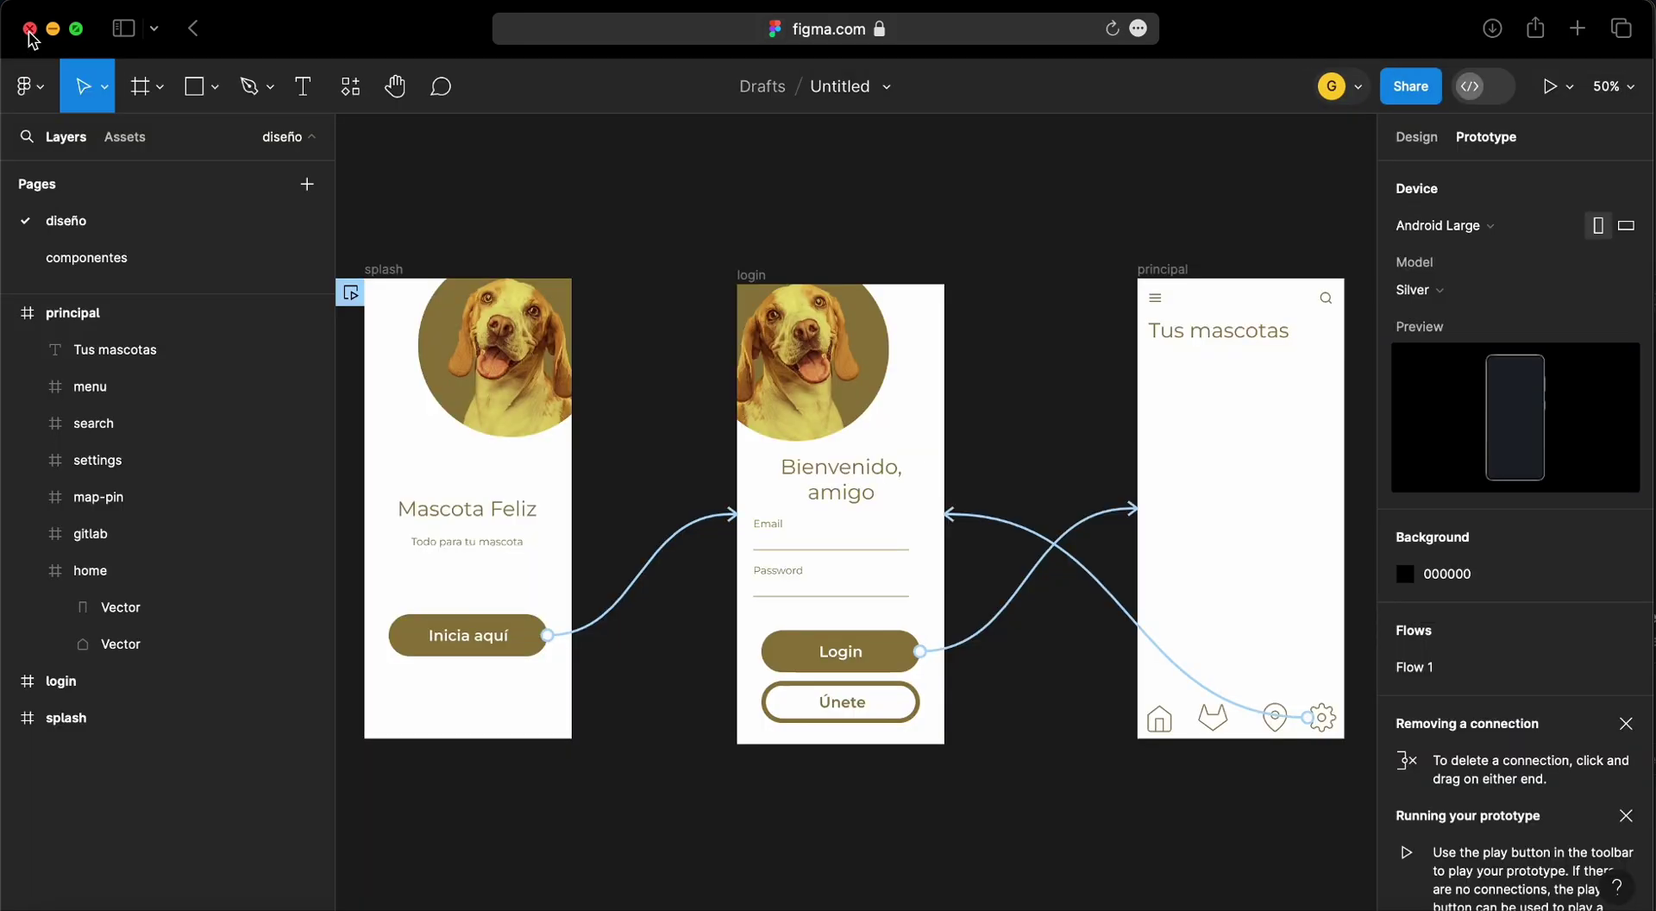
# Start a prototype preview over the canvas and move its window into view
pyautogui.click(1570, 90)
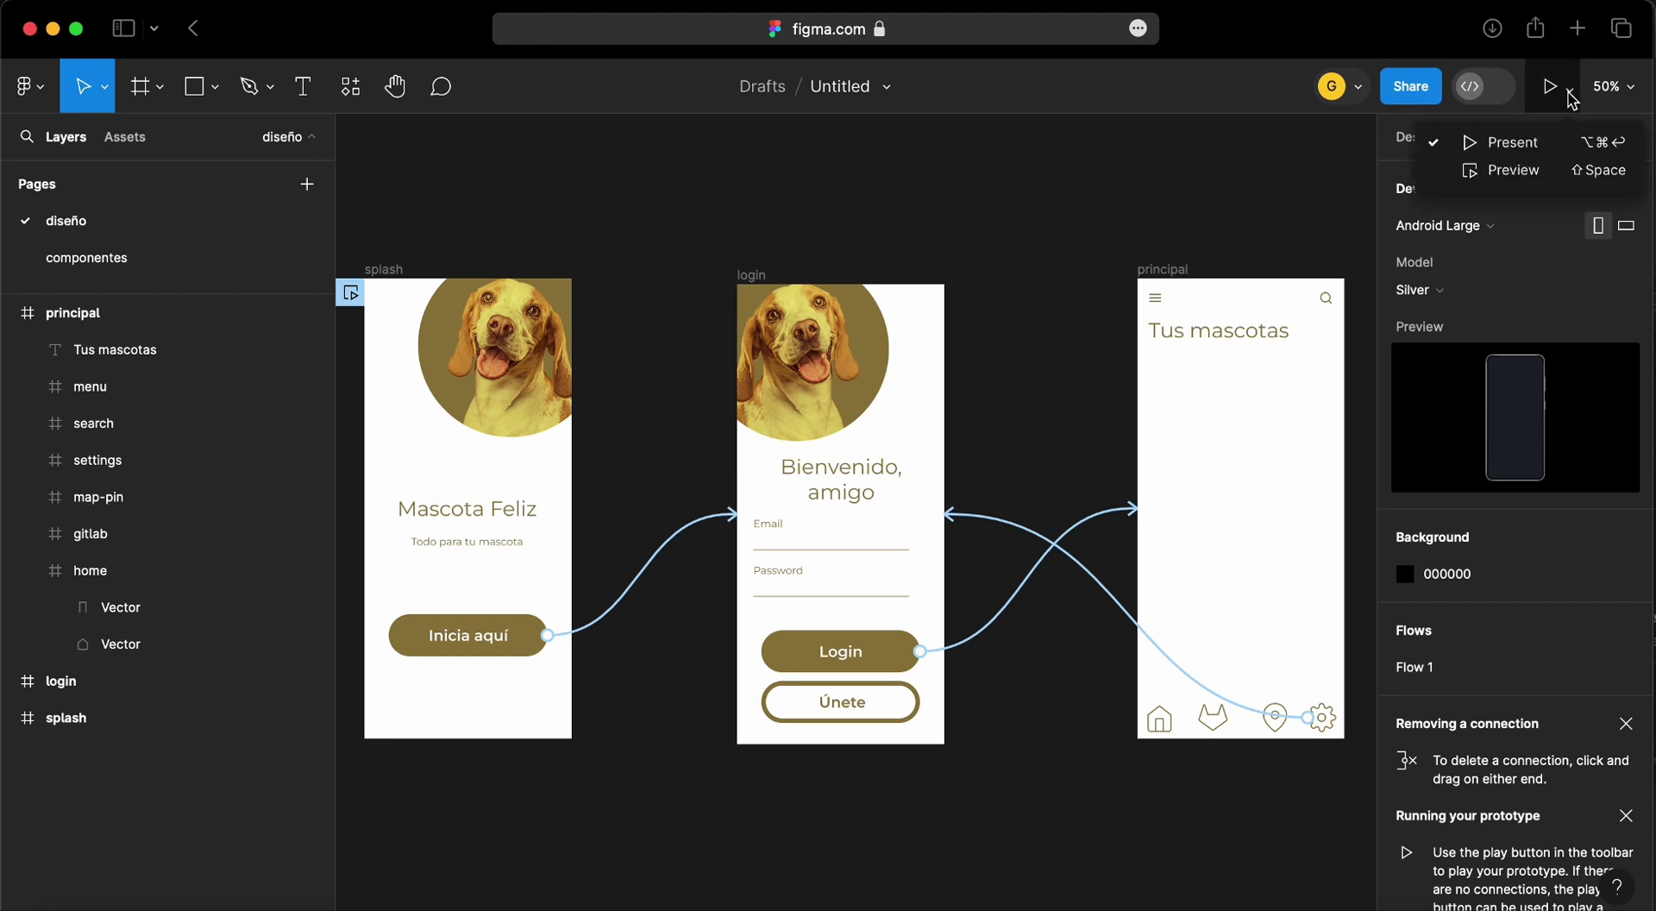
pyautogui.click(1509, 170)
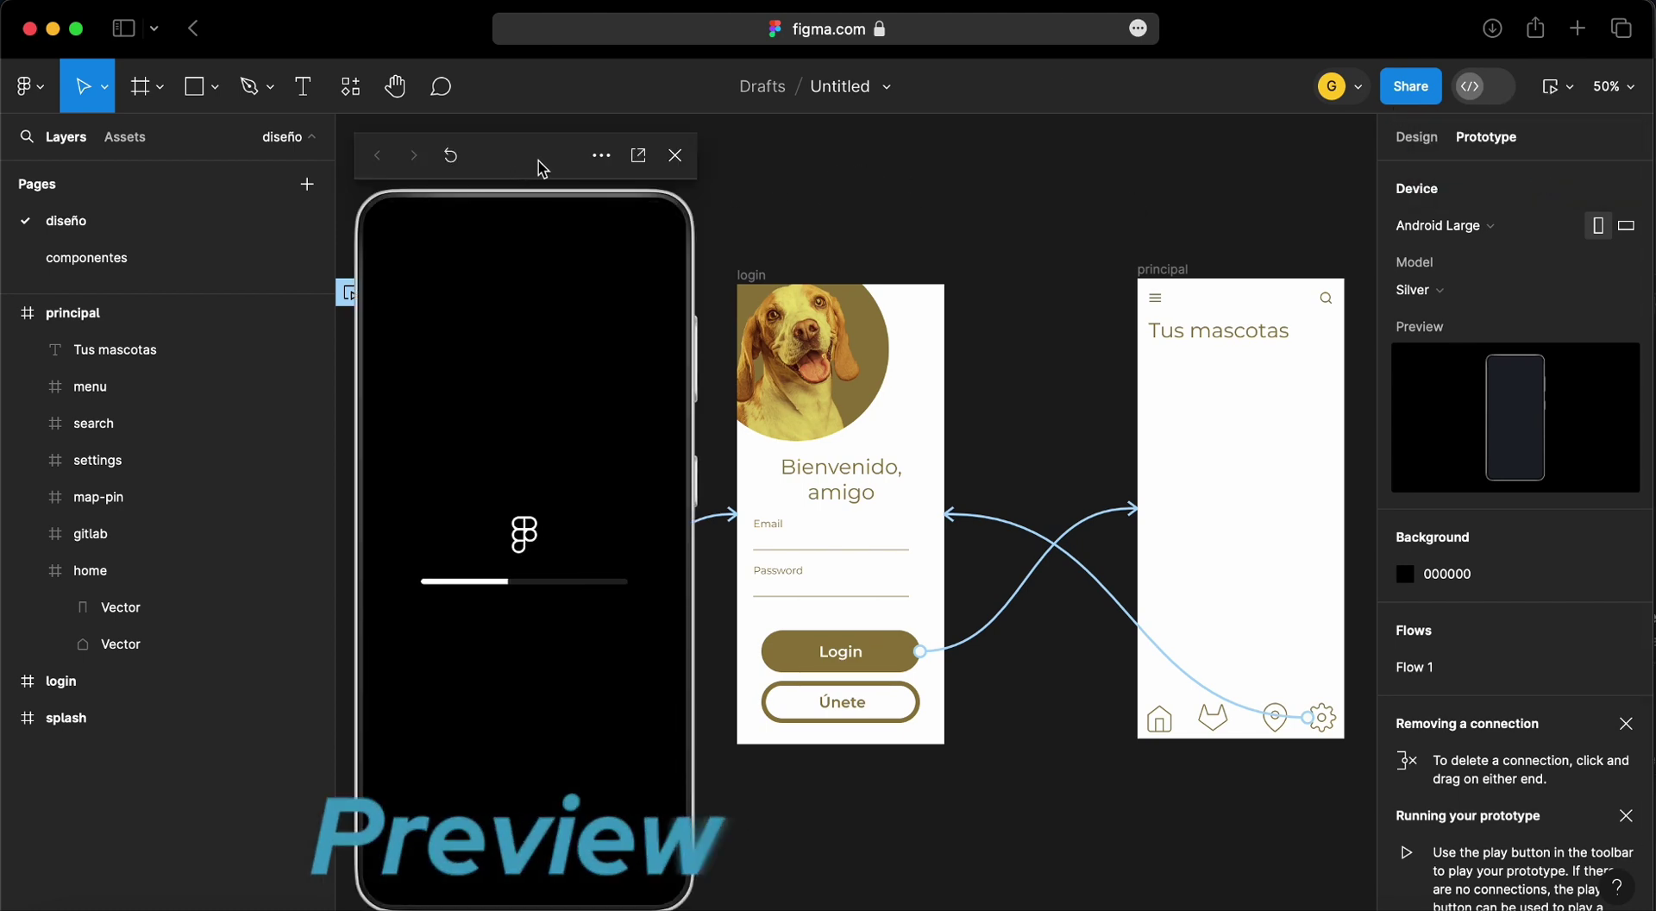
pyautogui.moveTo(517, 169)
pyautogui.mouseDown()
pyautogui.moveTo(769, 155)
pyautogui.moveTo(965, 170)
pyautogui.moveTo(660, 163)
pyautogui.moveTo(683, 164)
pyautogui.mouseUp()
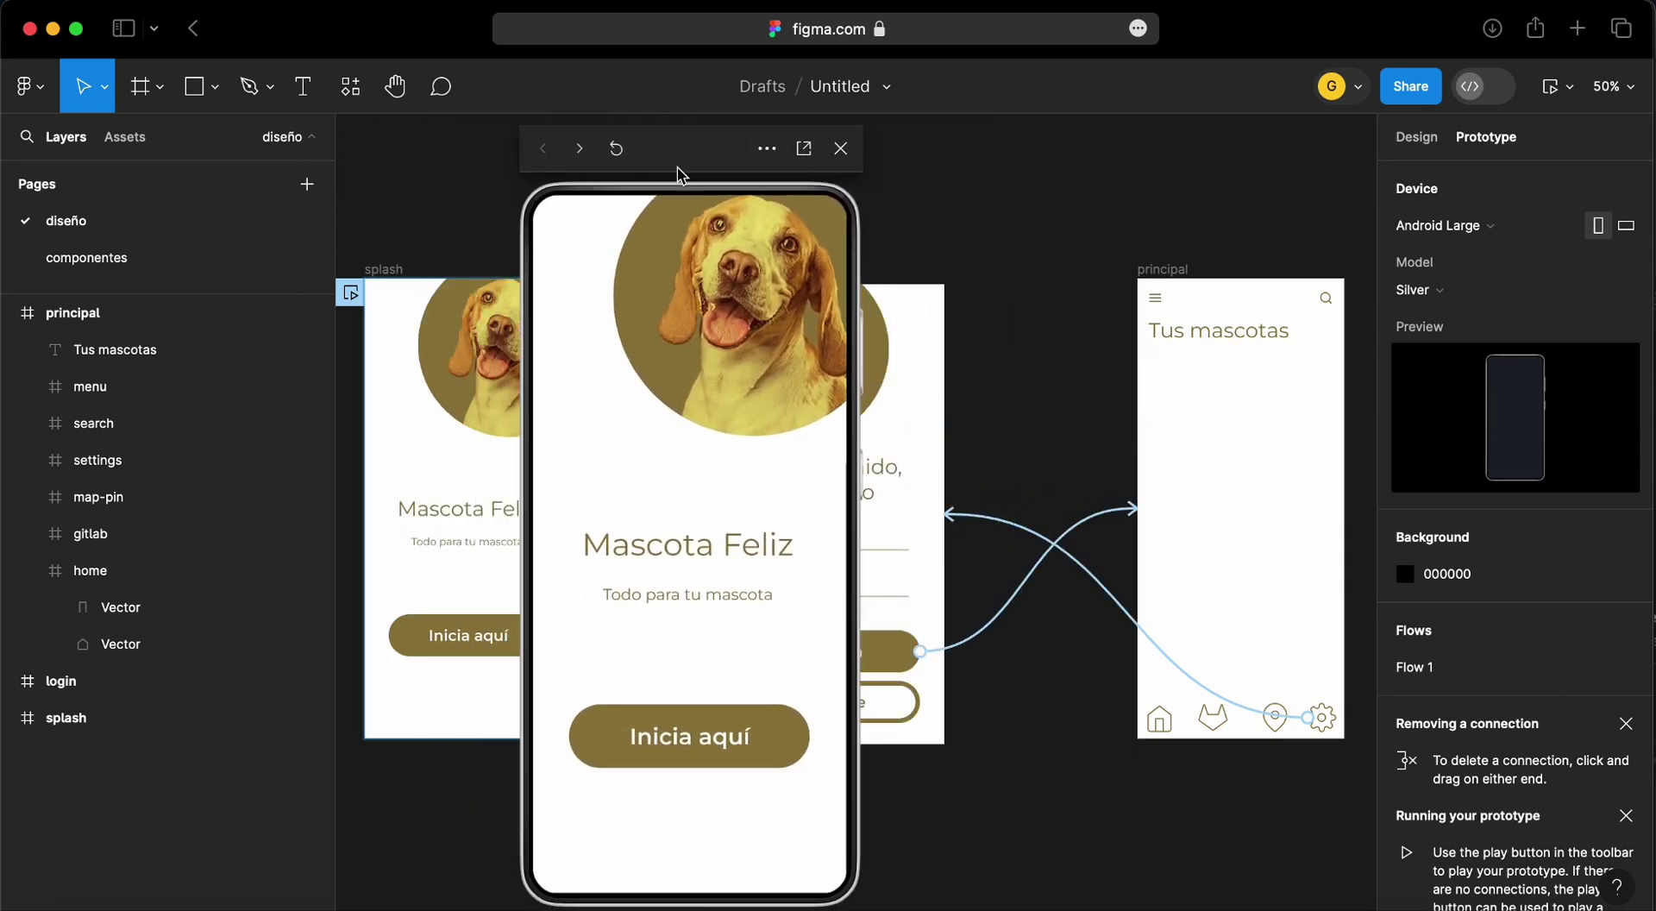
# Test Inicia aquí, Login and the settings gear in the preview, then close it
pyautogui.click(682, 731)
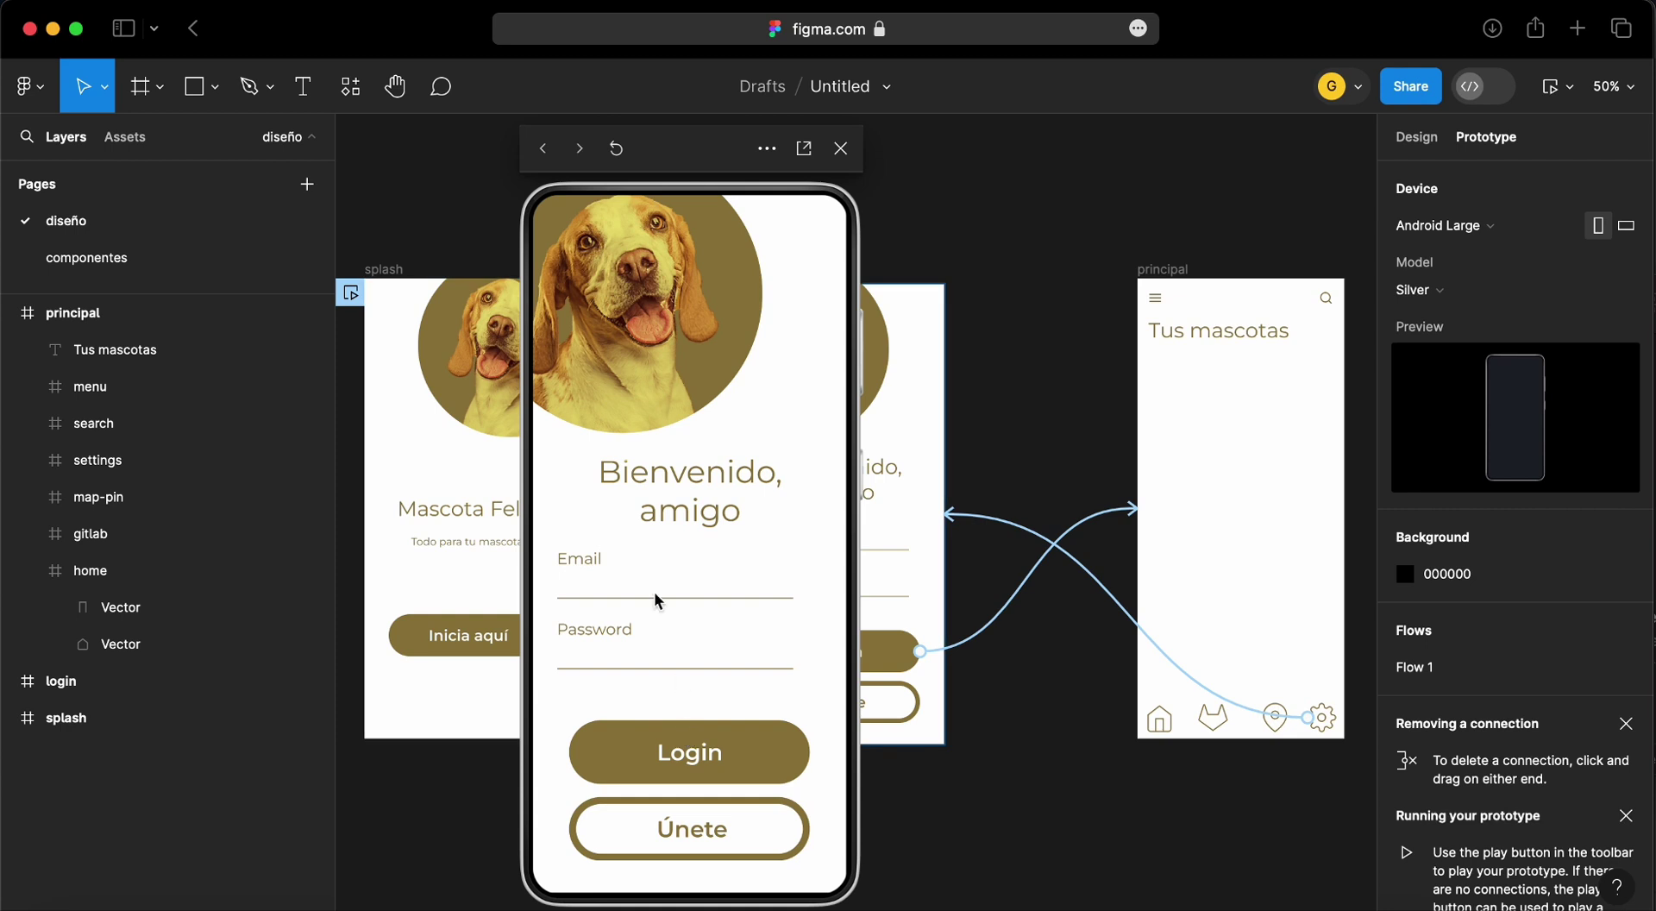
pyautogui.click(691, 764)
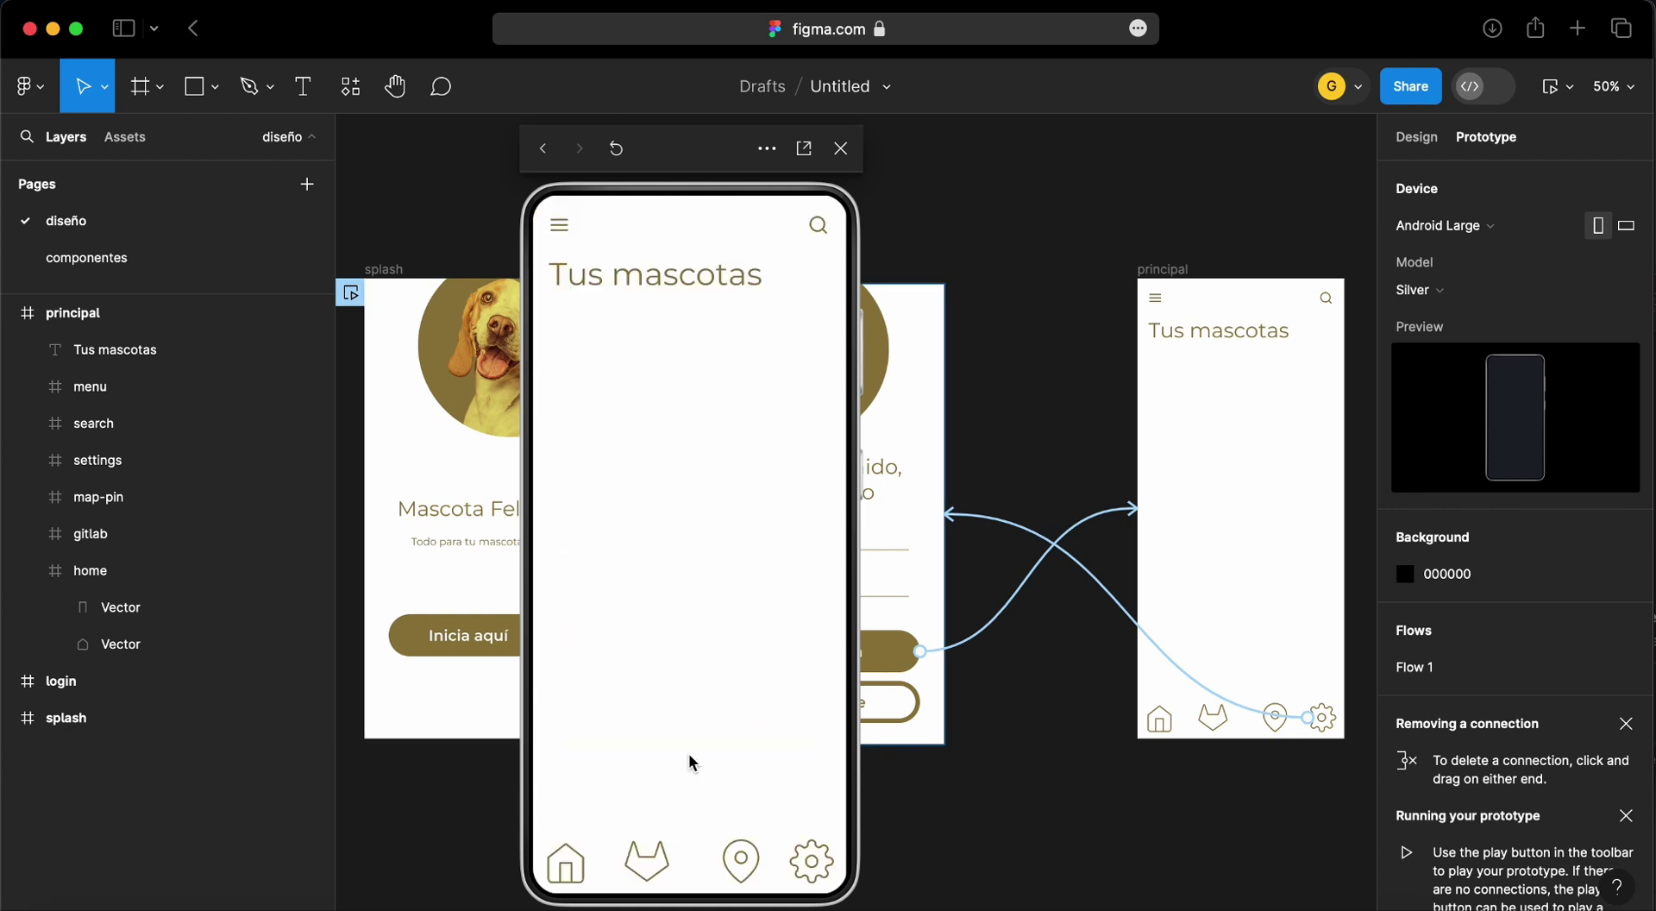
pyautogui.click(820, 860)
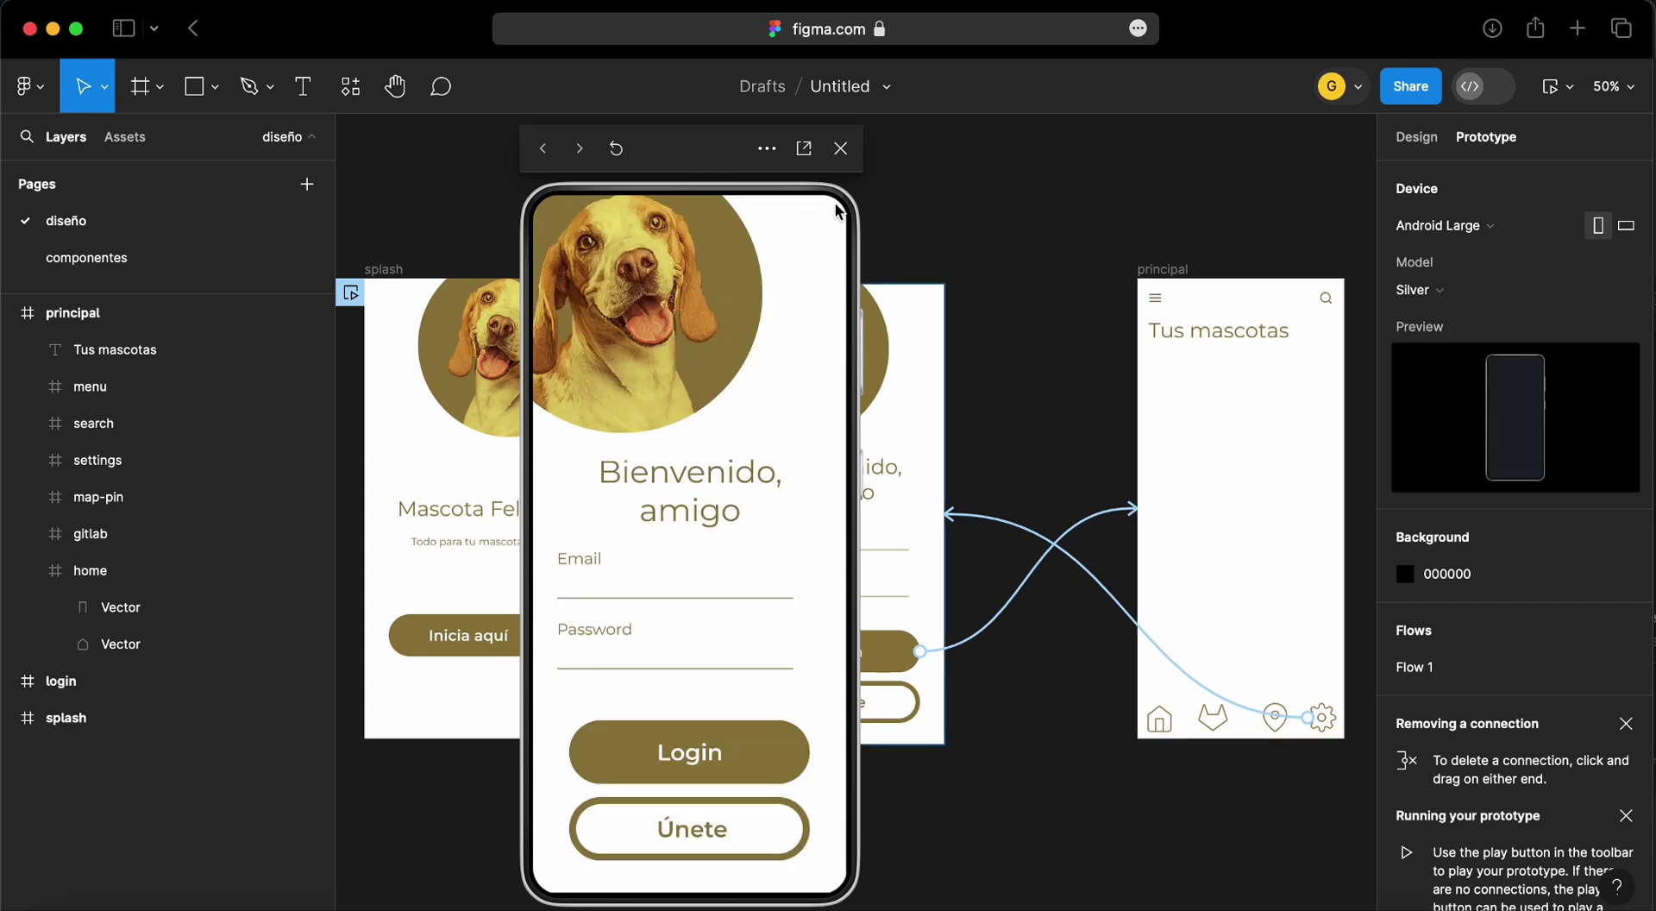
pyautogui.click(841, 152)
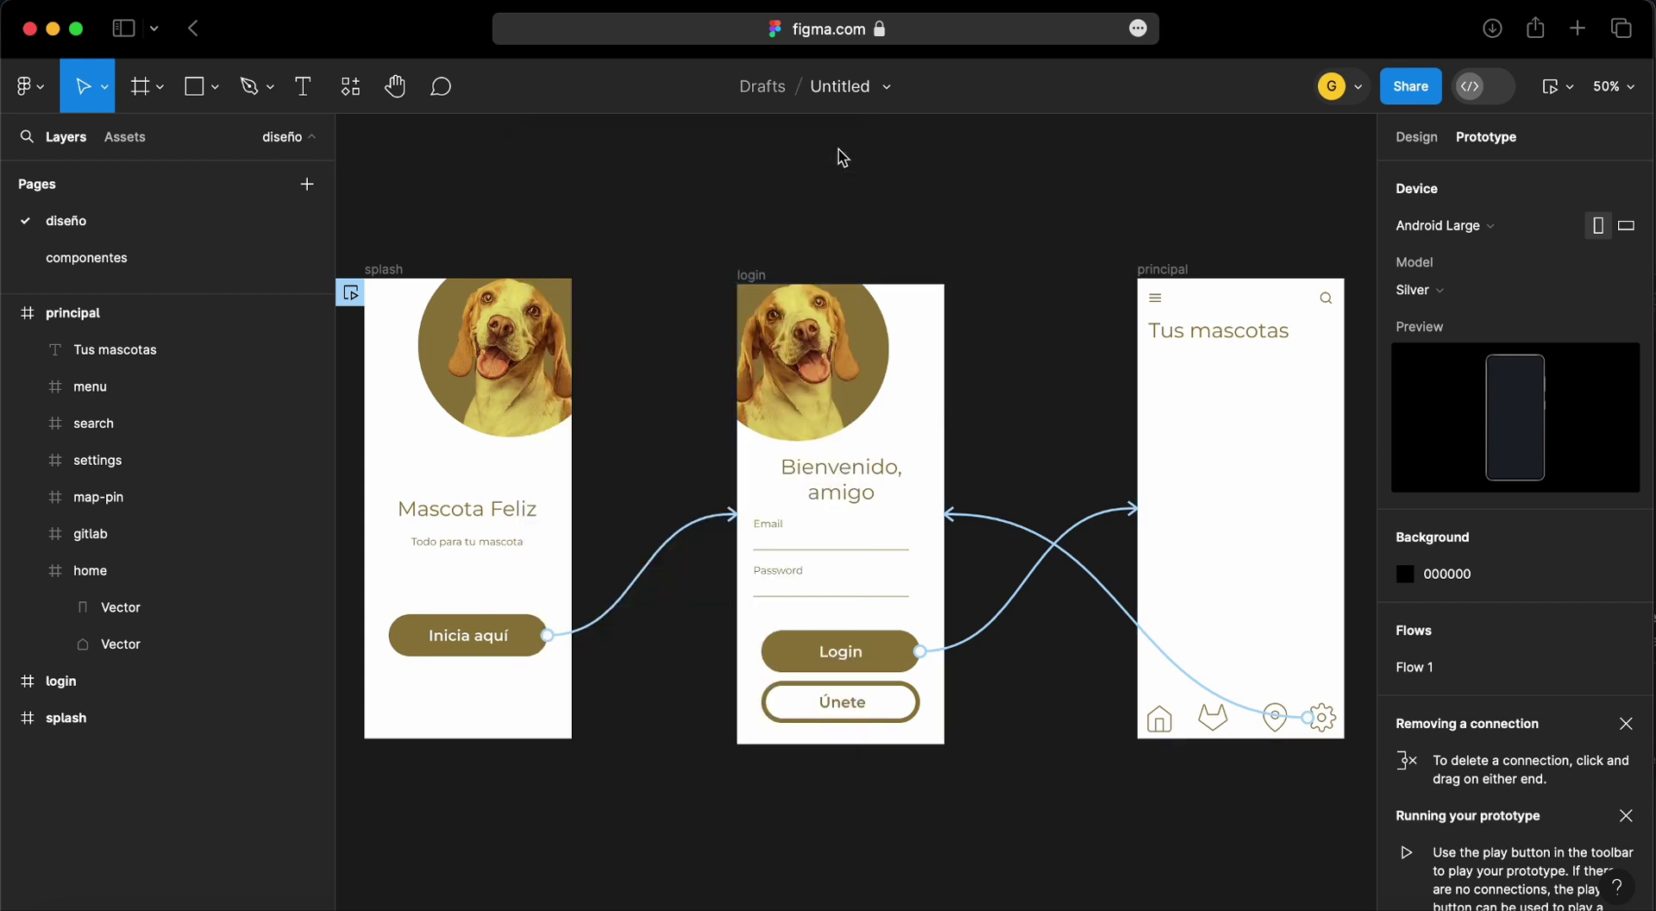
# Copy the Figma file's share link from the Share dialog
pyautogui.click(1566, 90)
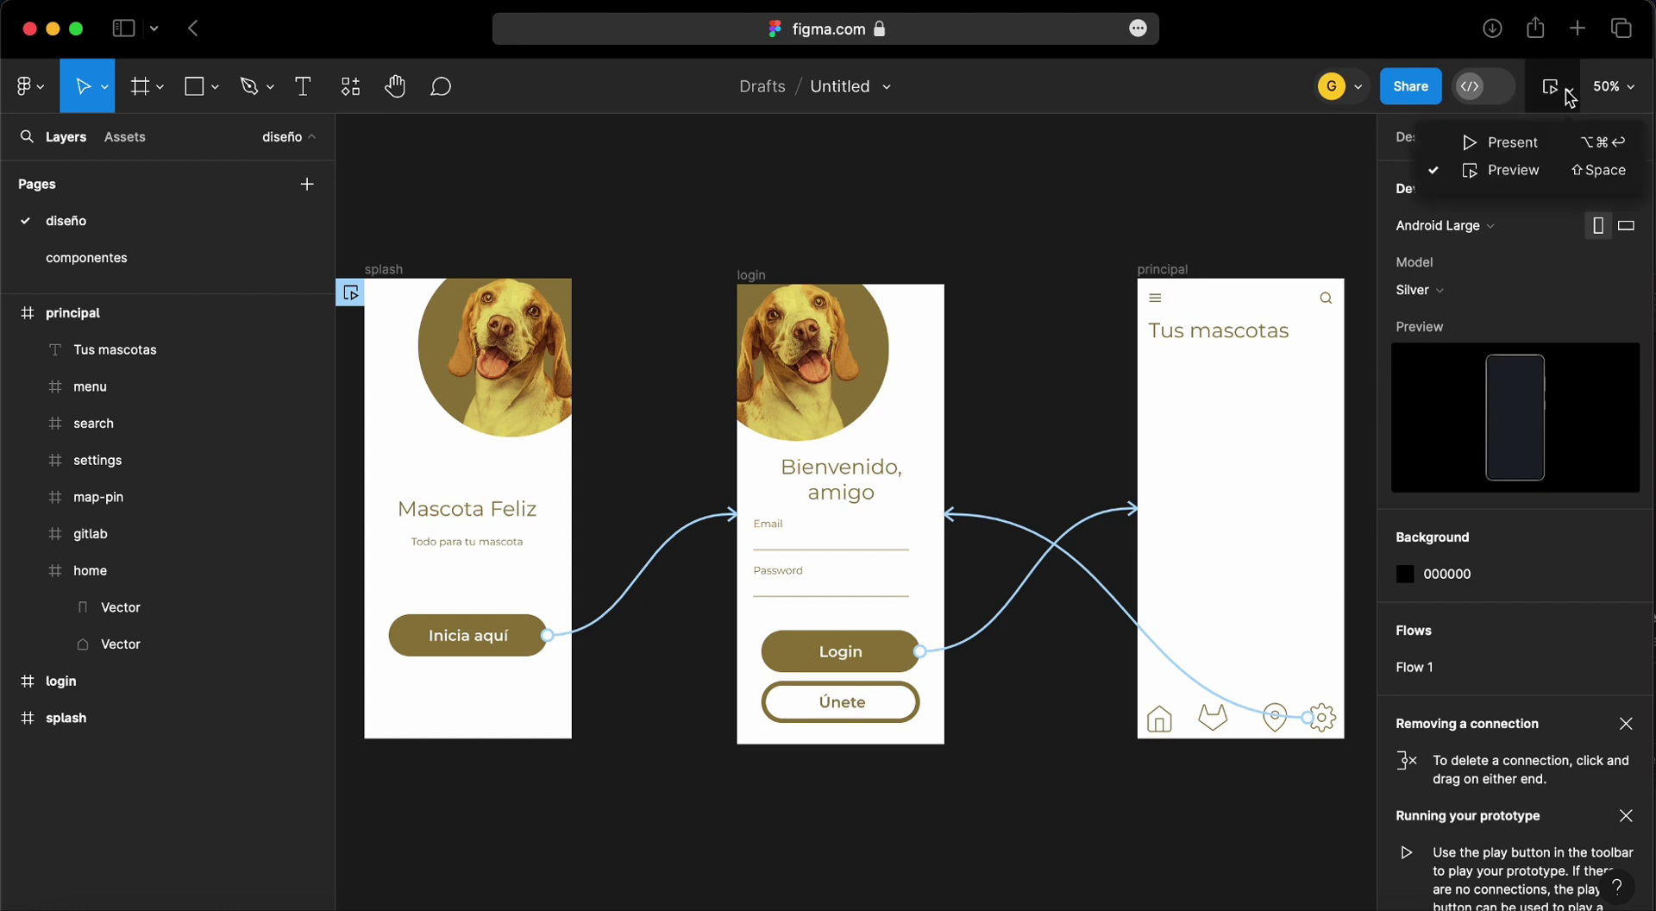
pyautogui.click(1309, 204)
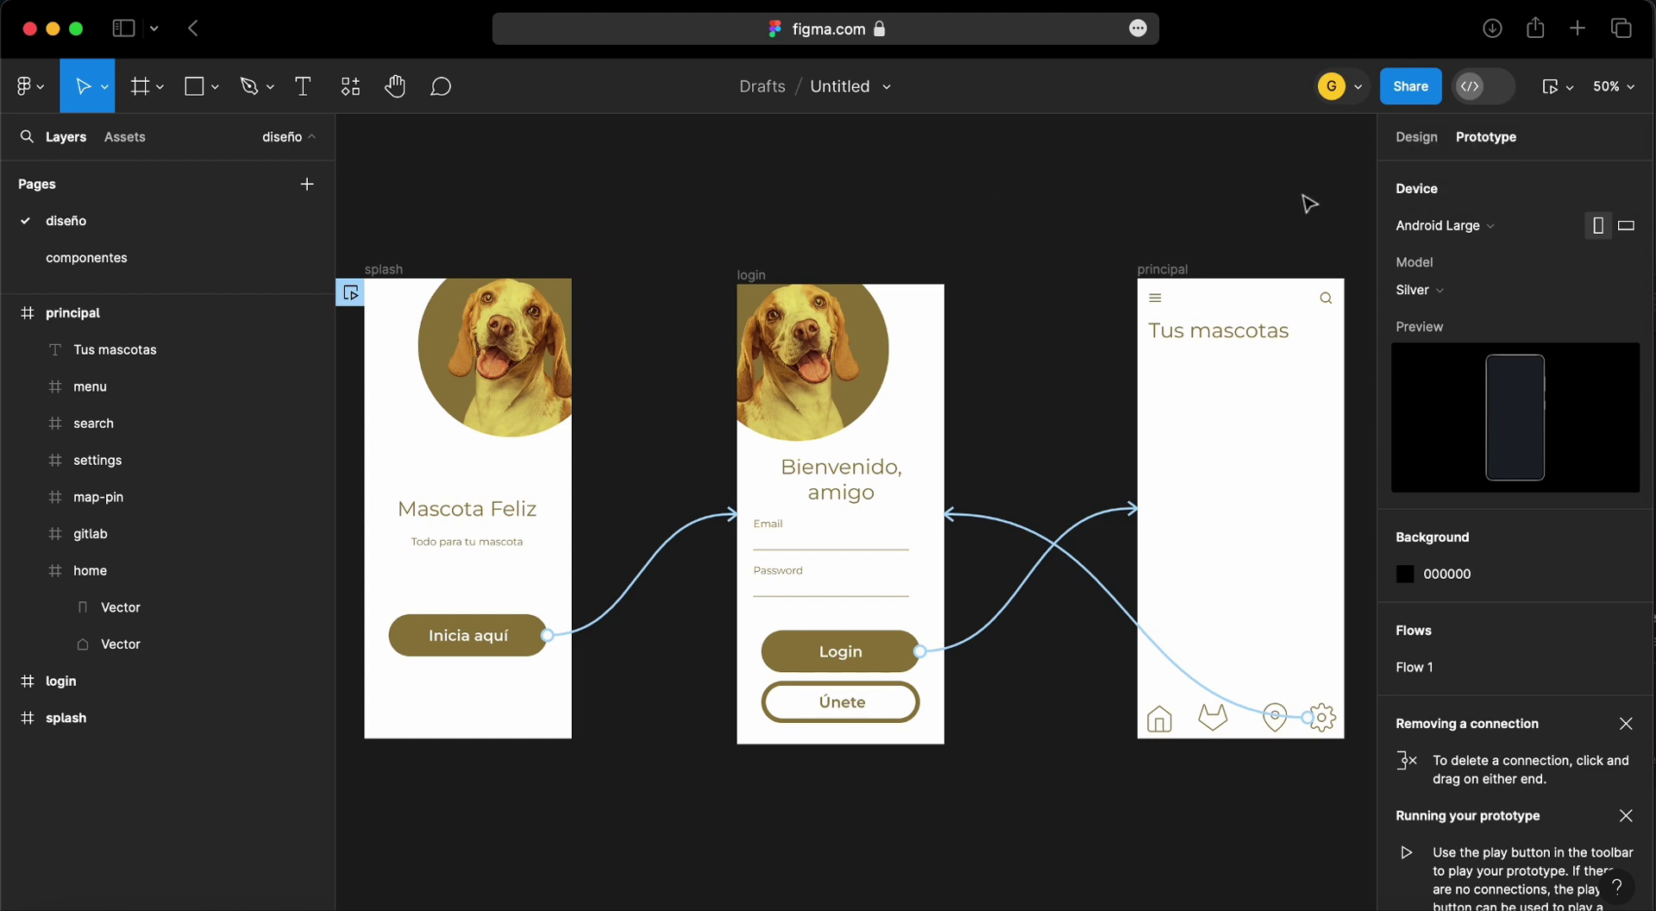
pyautogui.click(1423, 93)
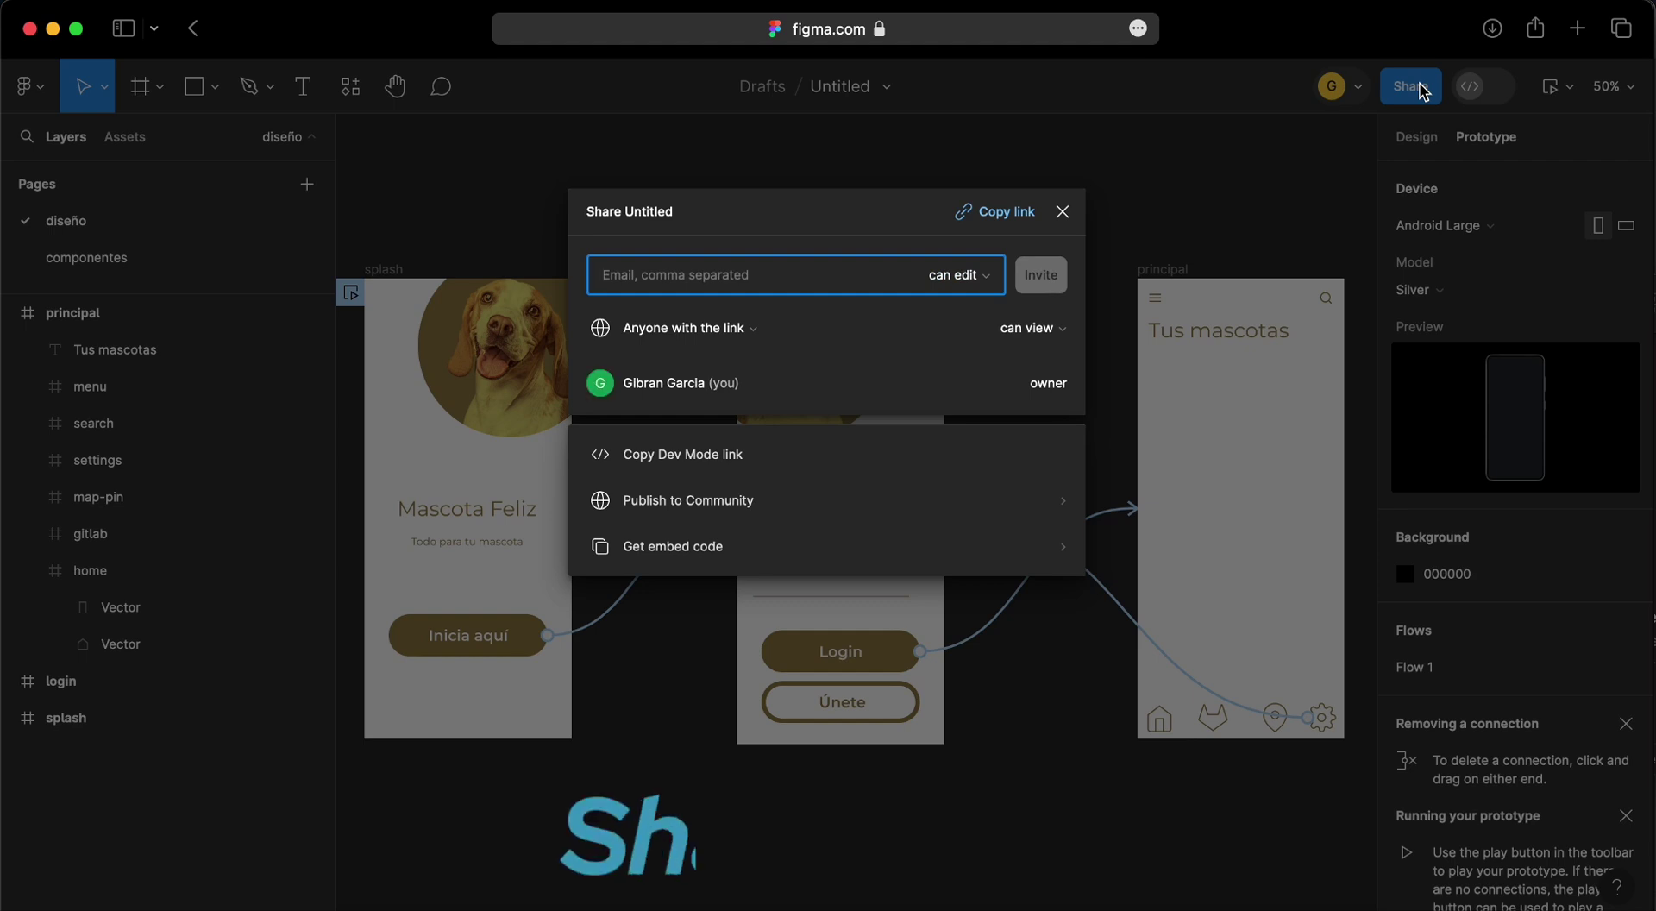
pyautogui.click(1003, 217)
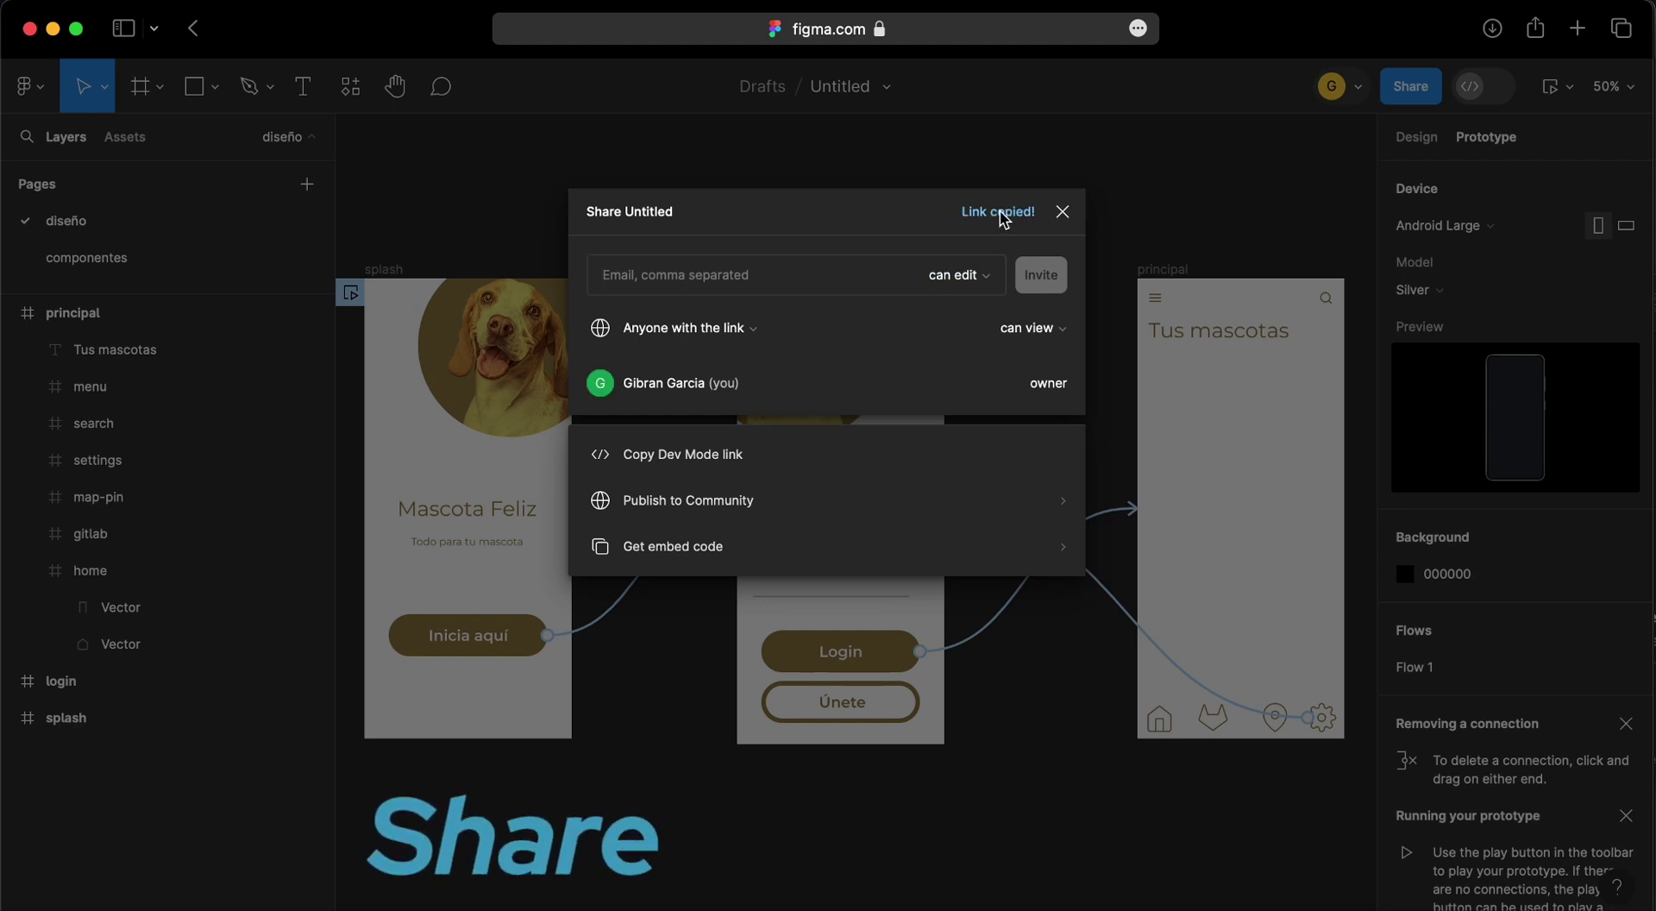
pyautogui.click(1062, 212)
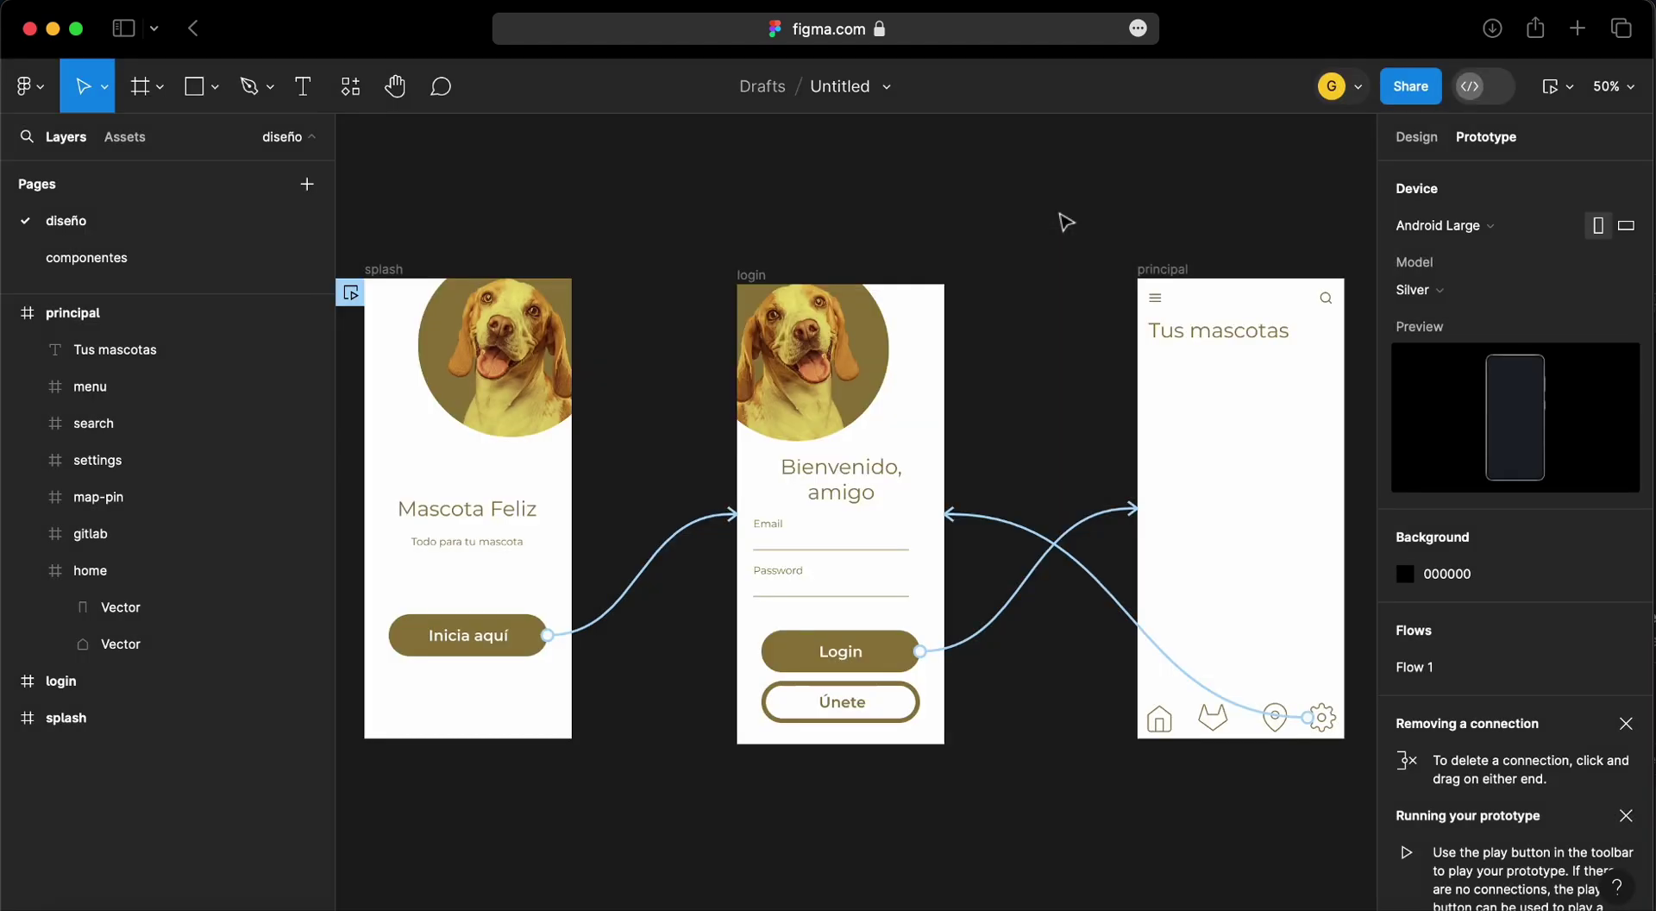
# Load the copied share link in a new browser tab
pyautogui.click(1583, 35)
pyautogui.press('super+v')
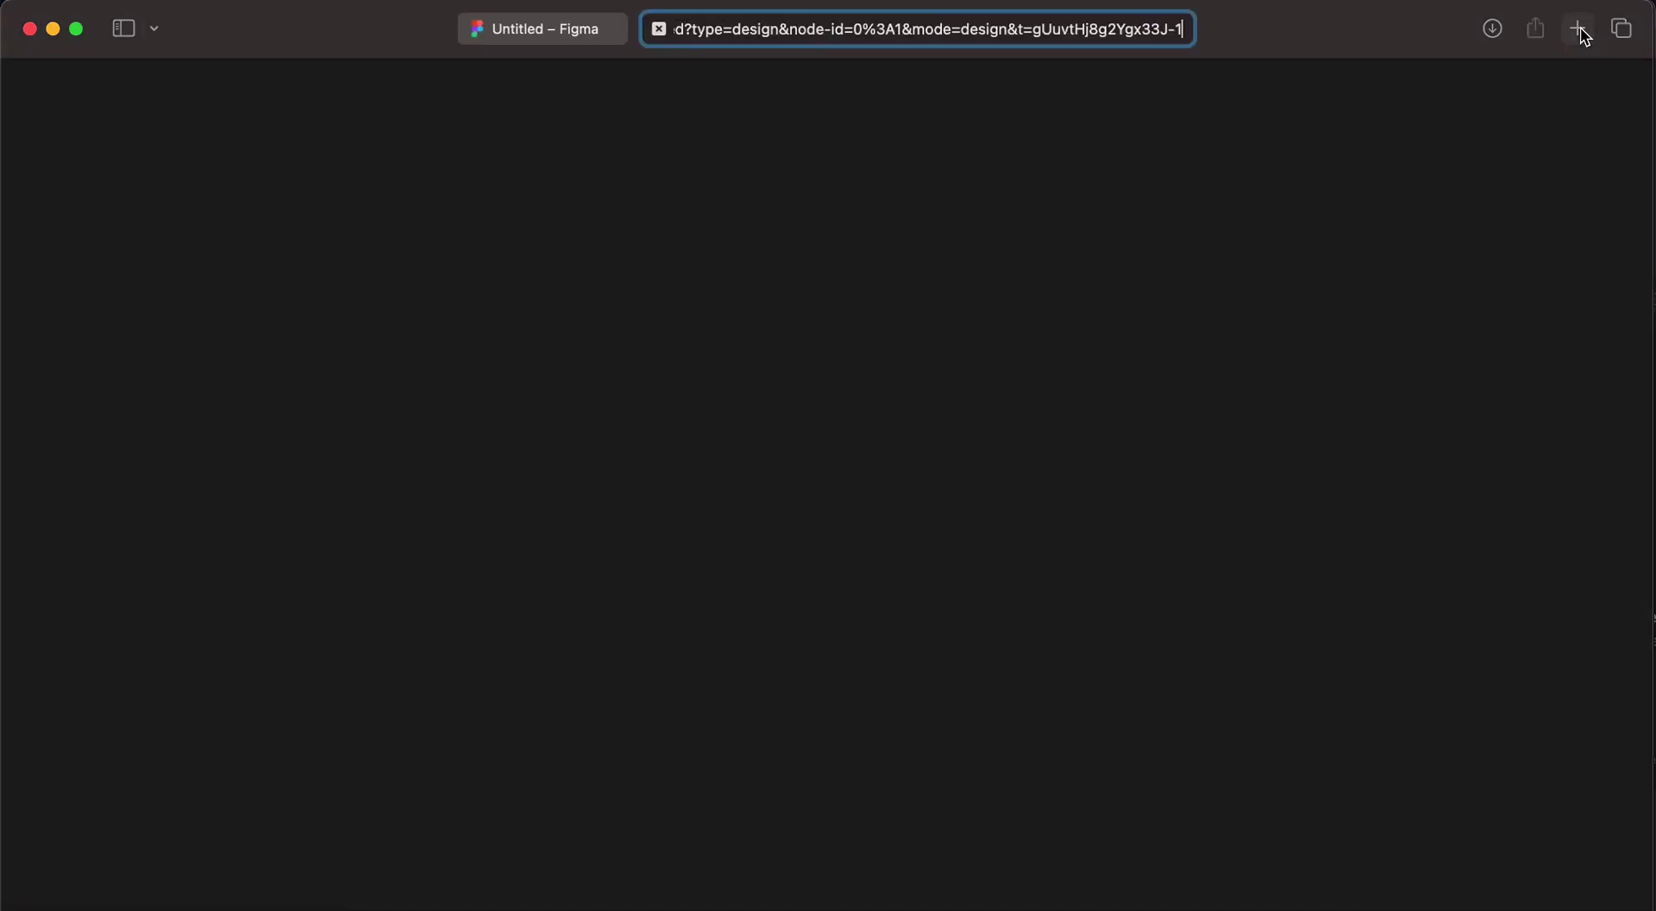
pyautogui.press('Return')
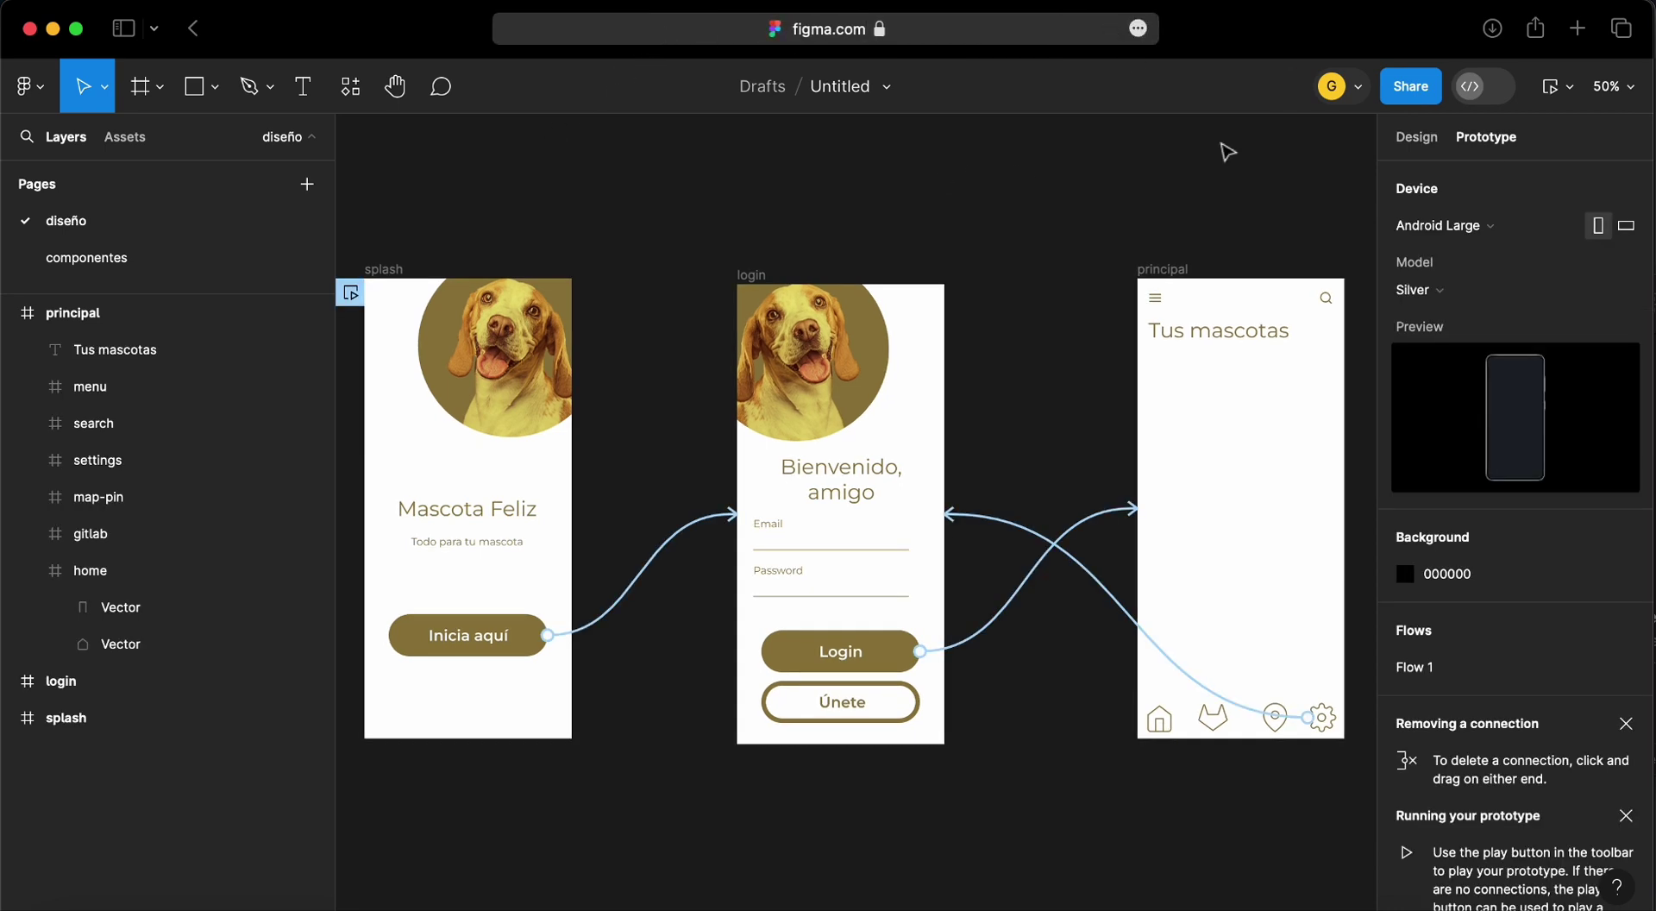
# Present the prototype, copy its link from Share prototype, and close the presentation
pyautogui.click(1572, 93)
pyautogui.click(1531, 152)
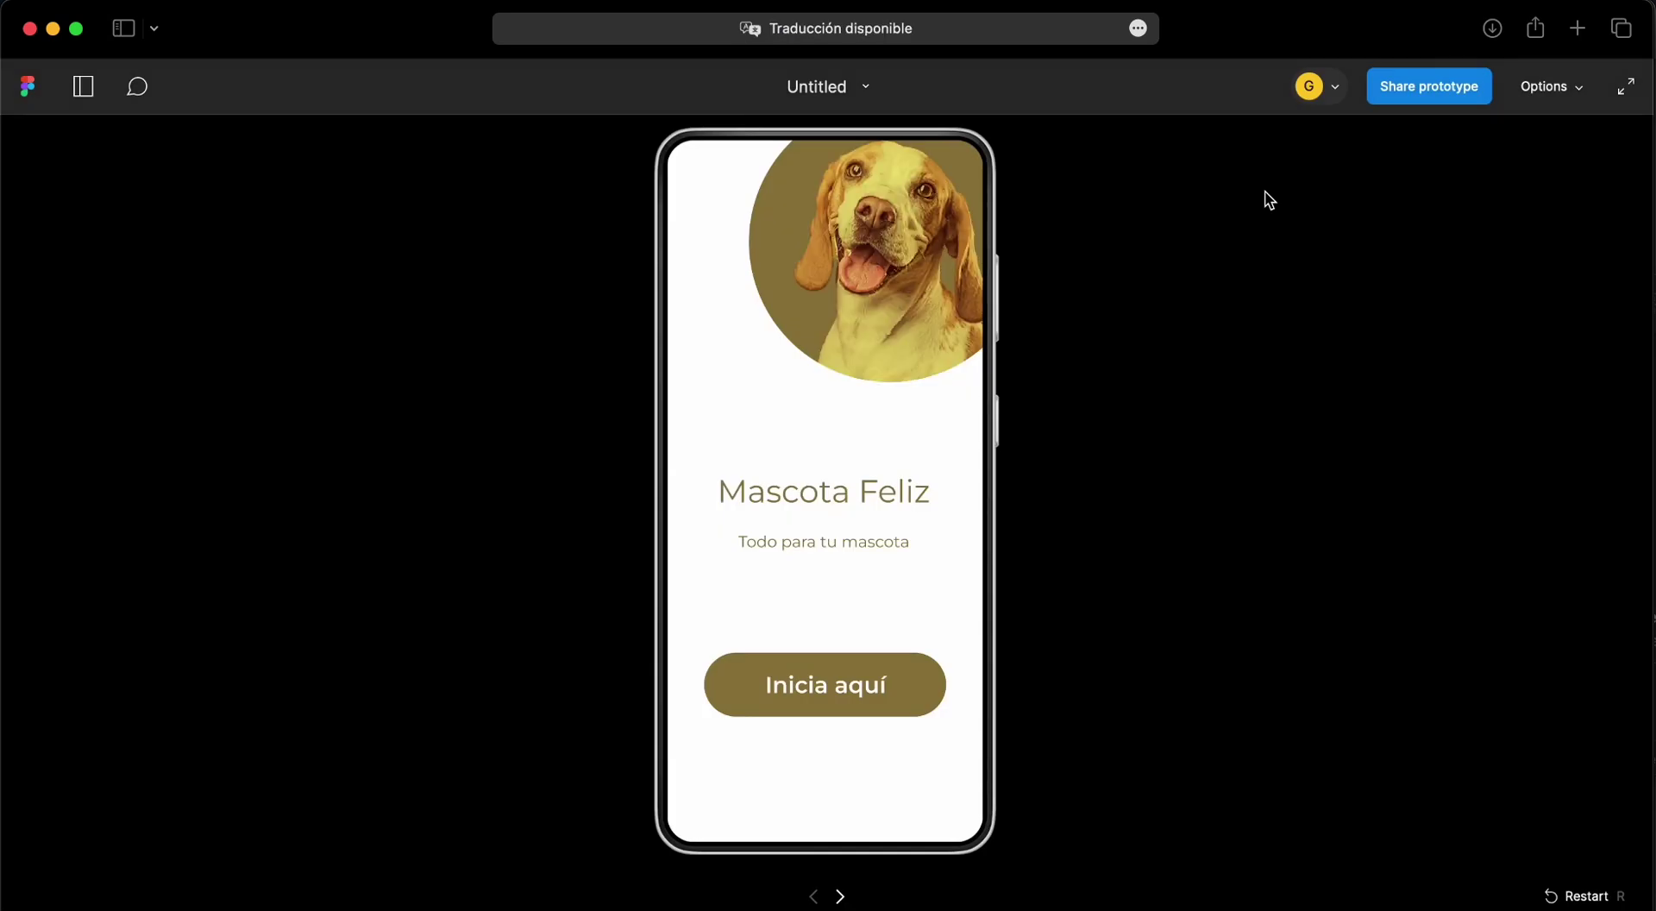
pyautogui.click(1420, 95)
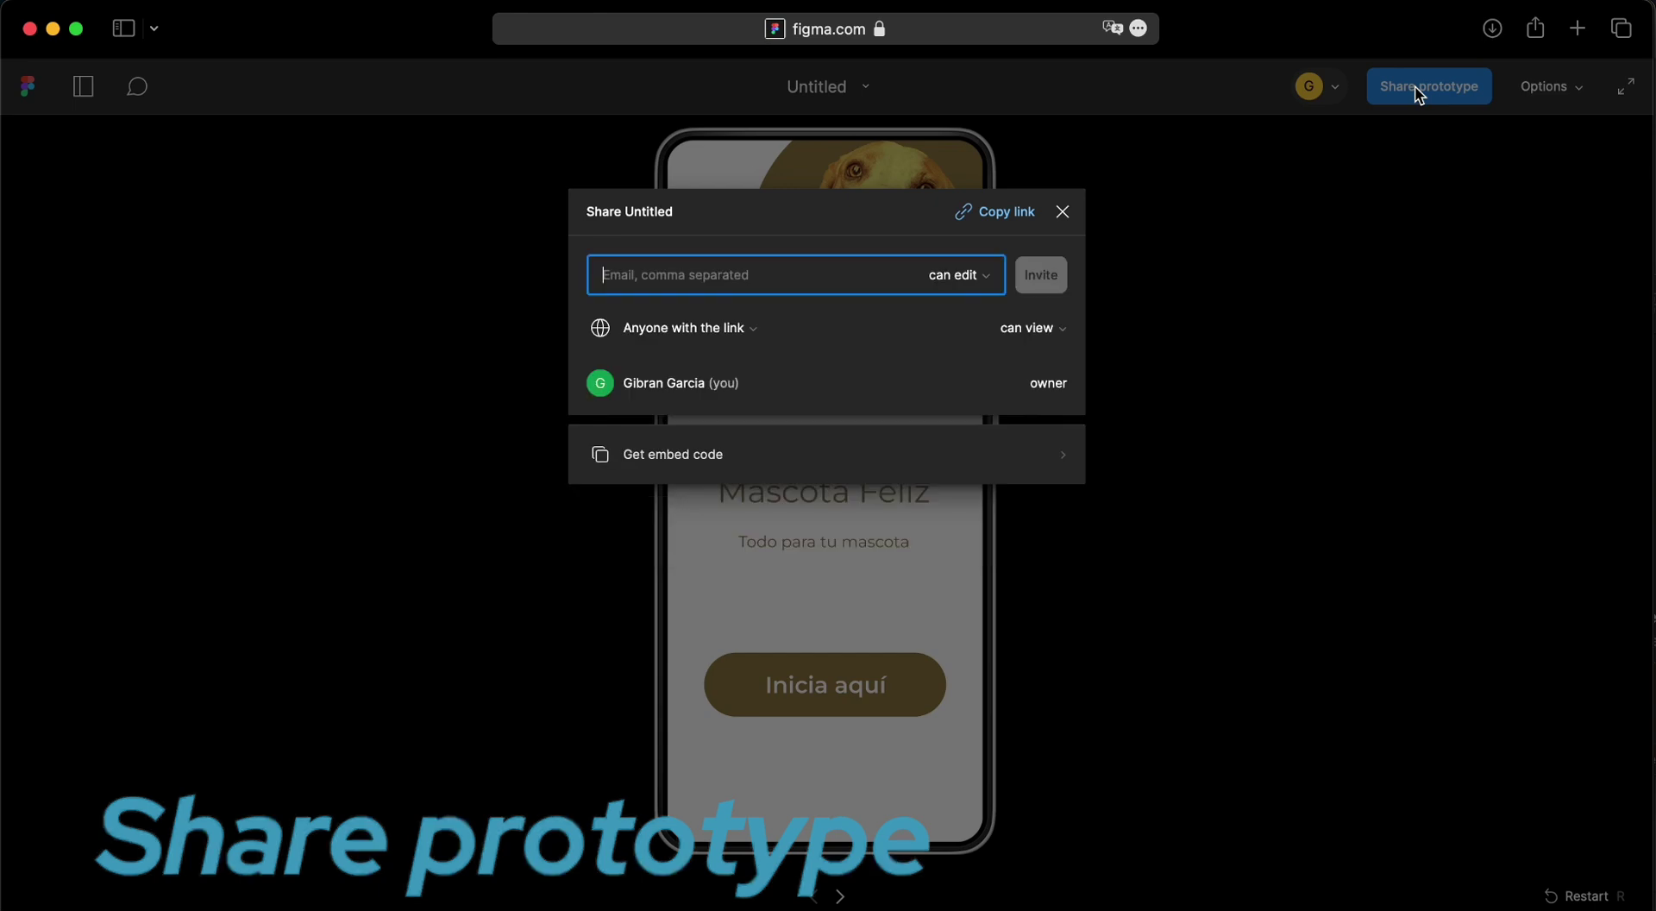
pyautogui.click(1019, 216)
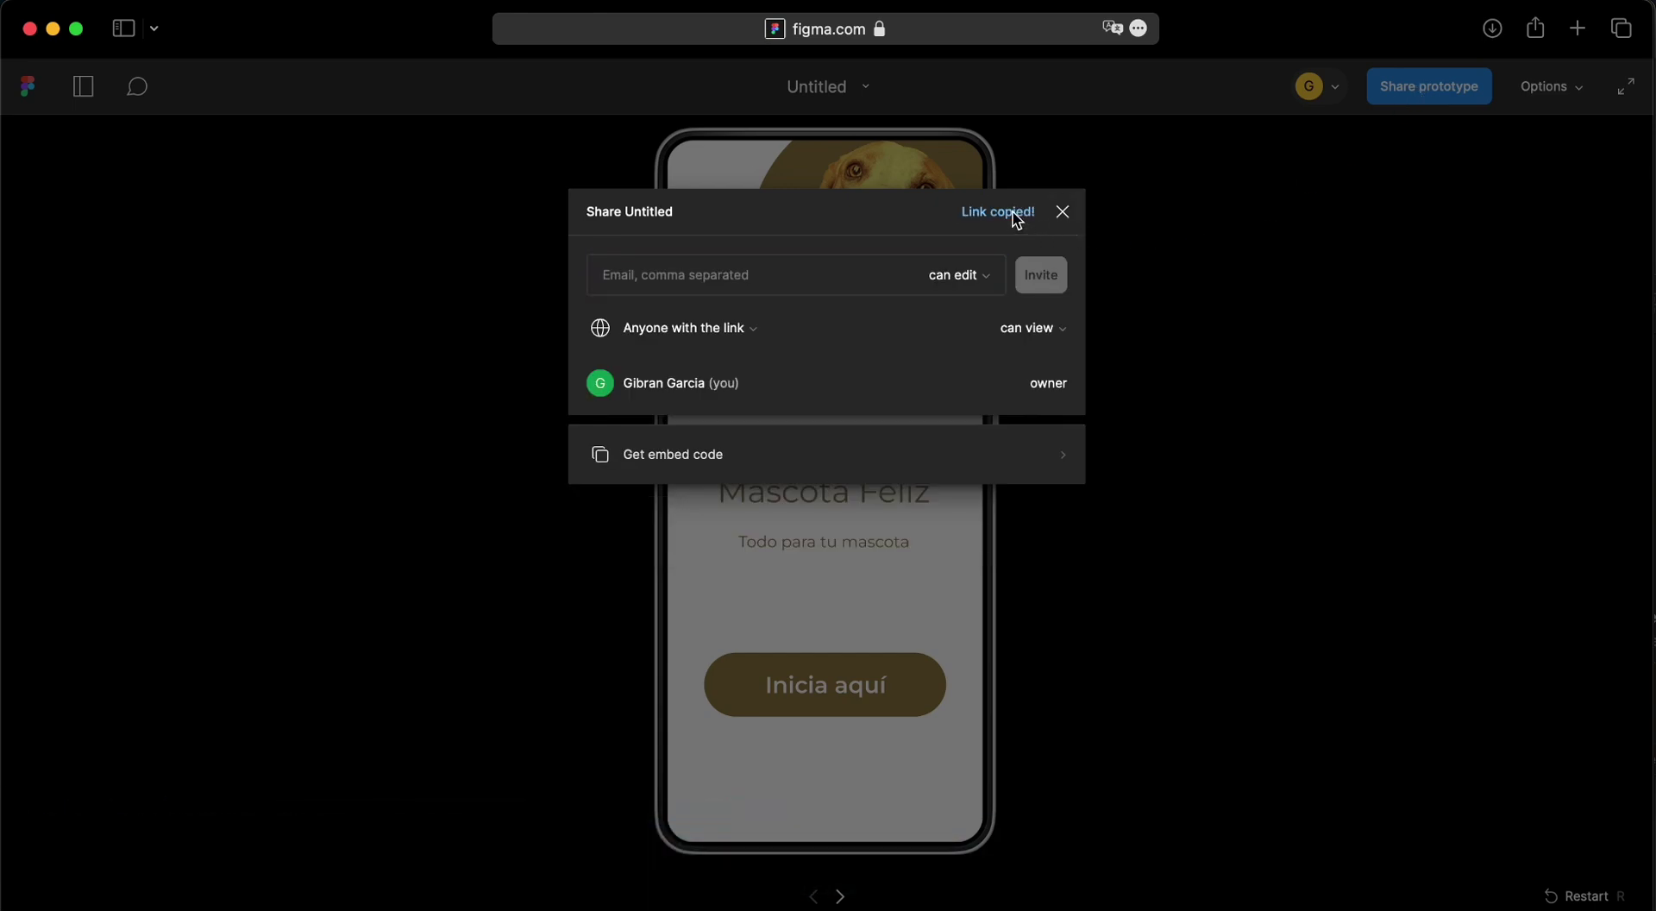
pyautogui.click(1064, 212)
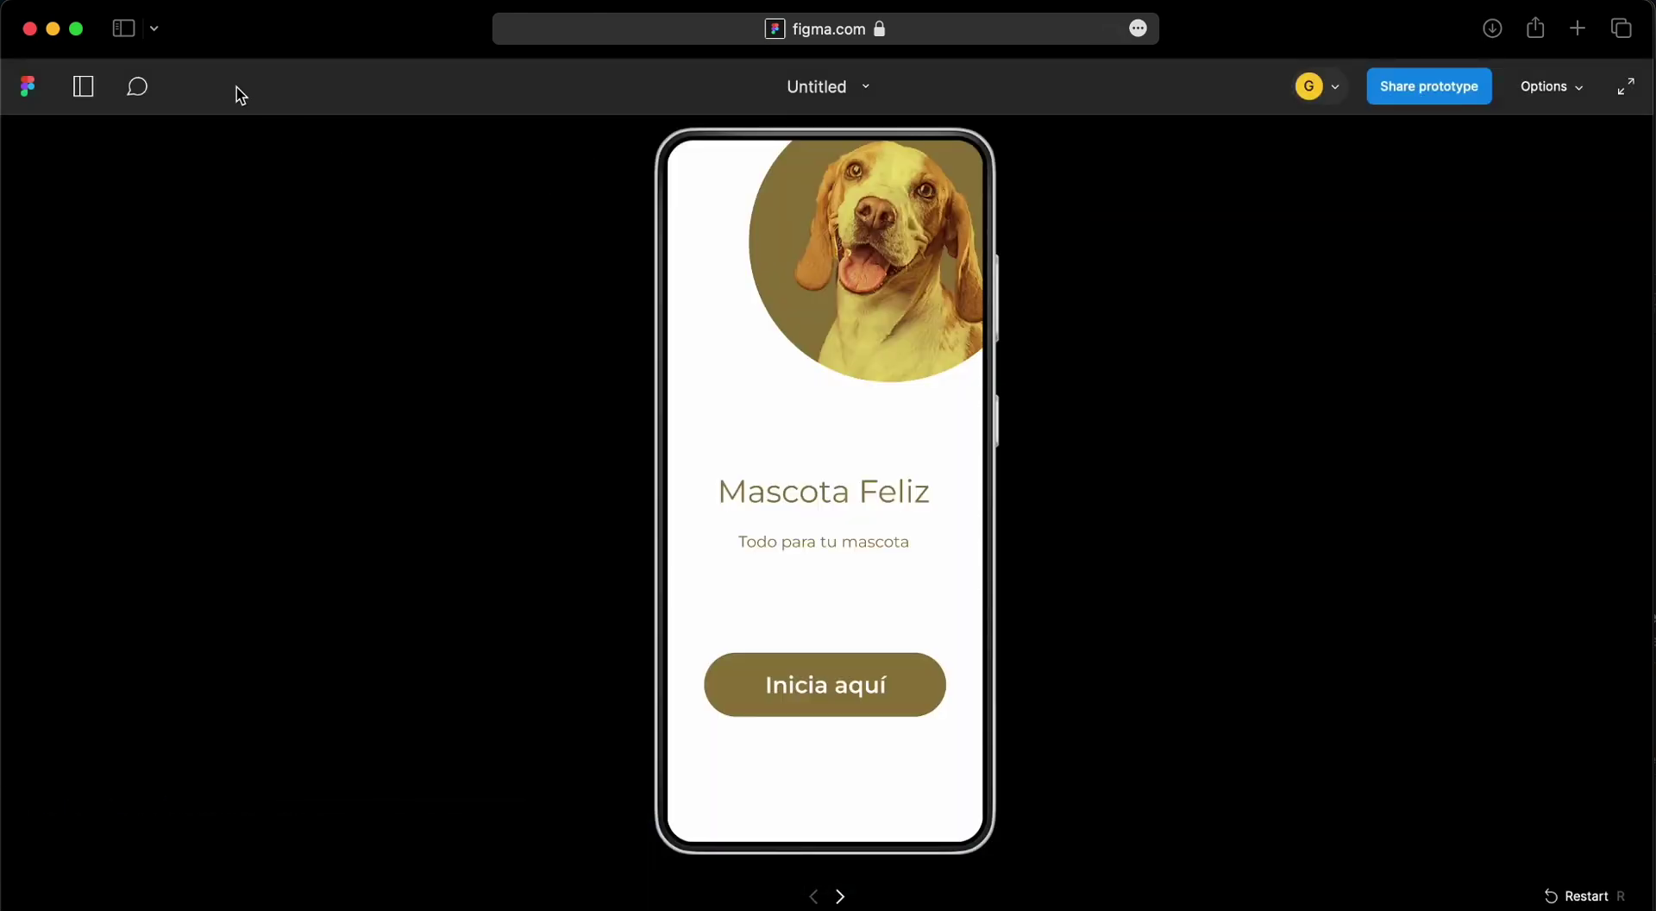
pyautogui.click(31, 33)
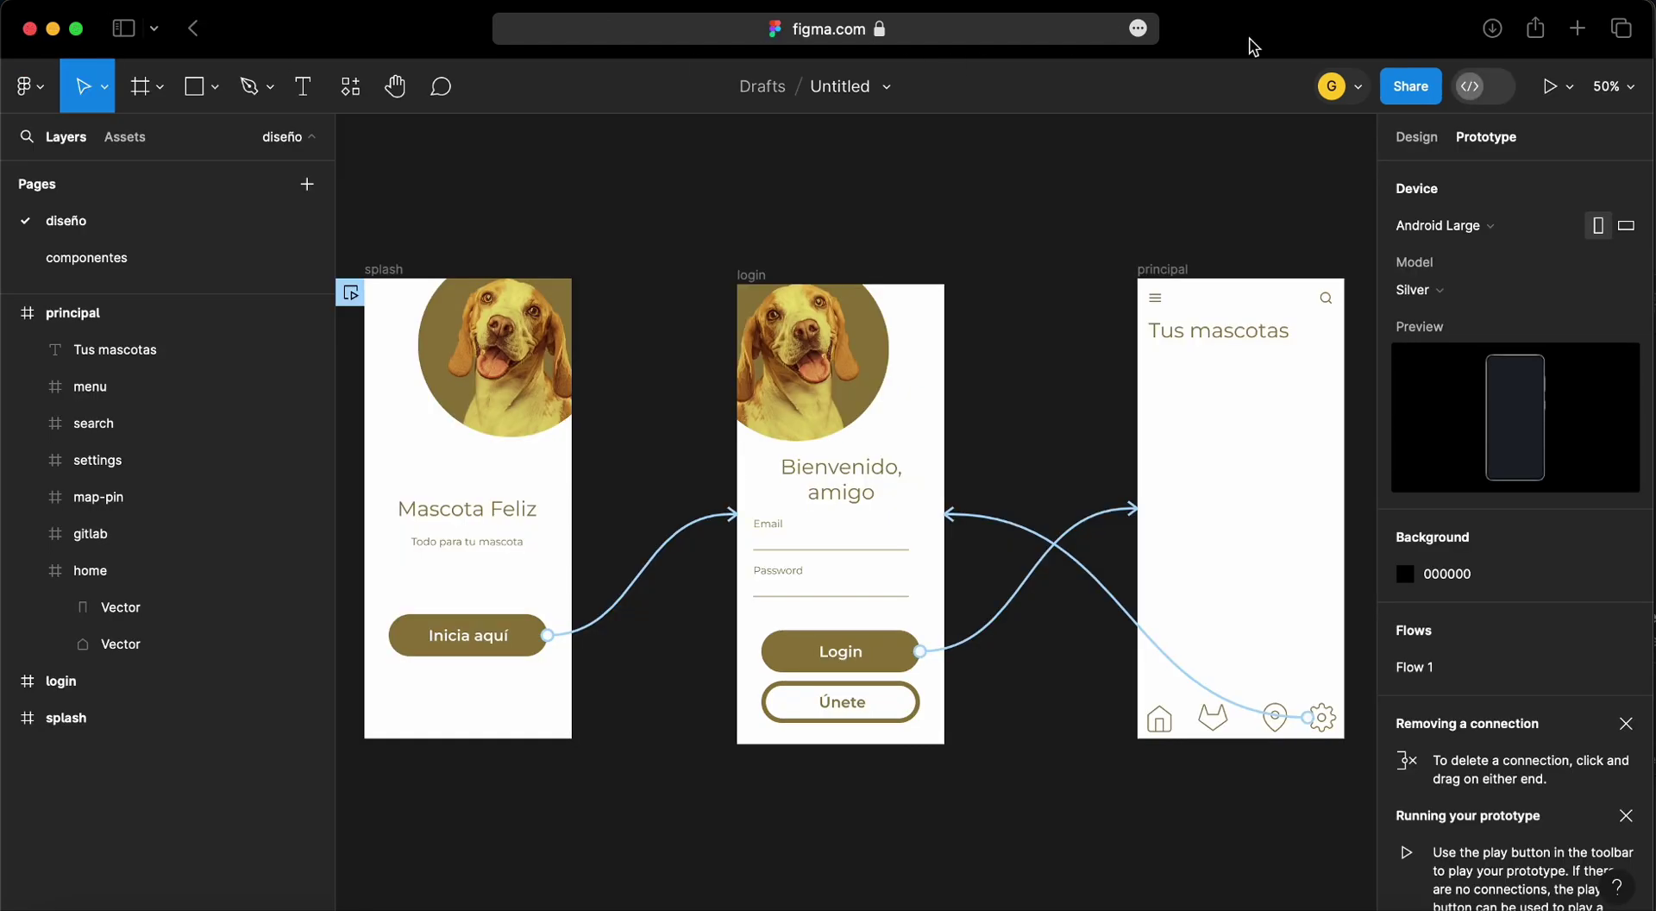
# Load the copied prototype link in a new browser tab
pyautogui.click(1578, 29)
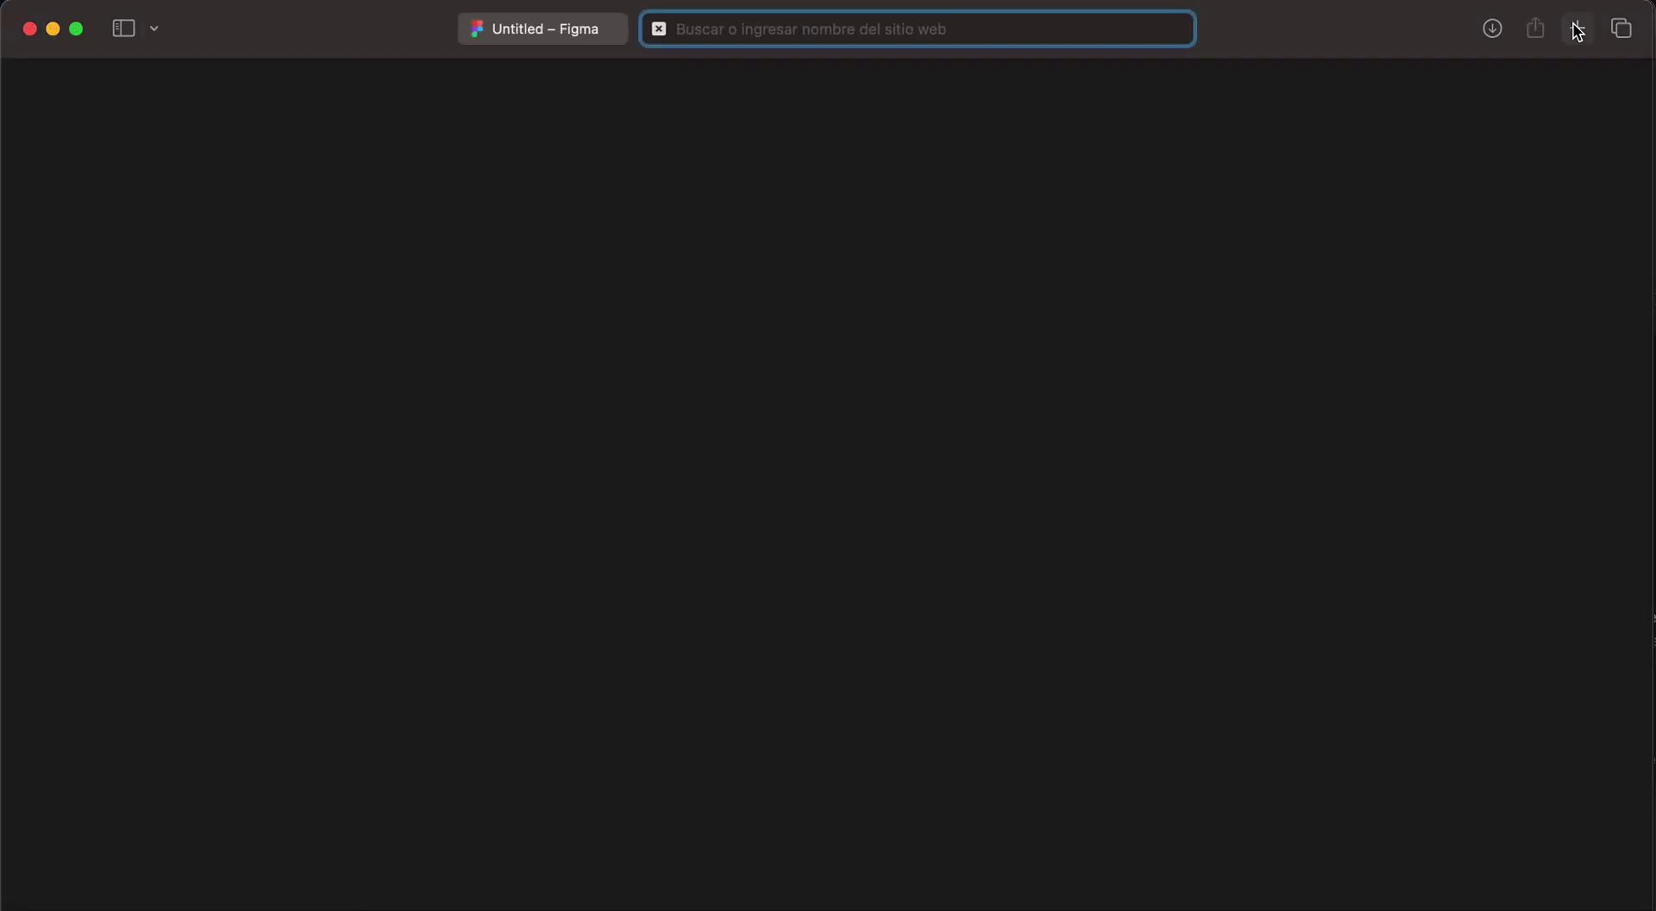
pyautogui.press('super+v')
pyautogui.press('Return')
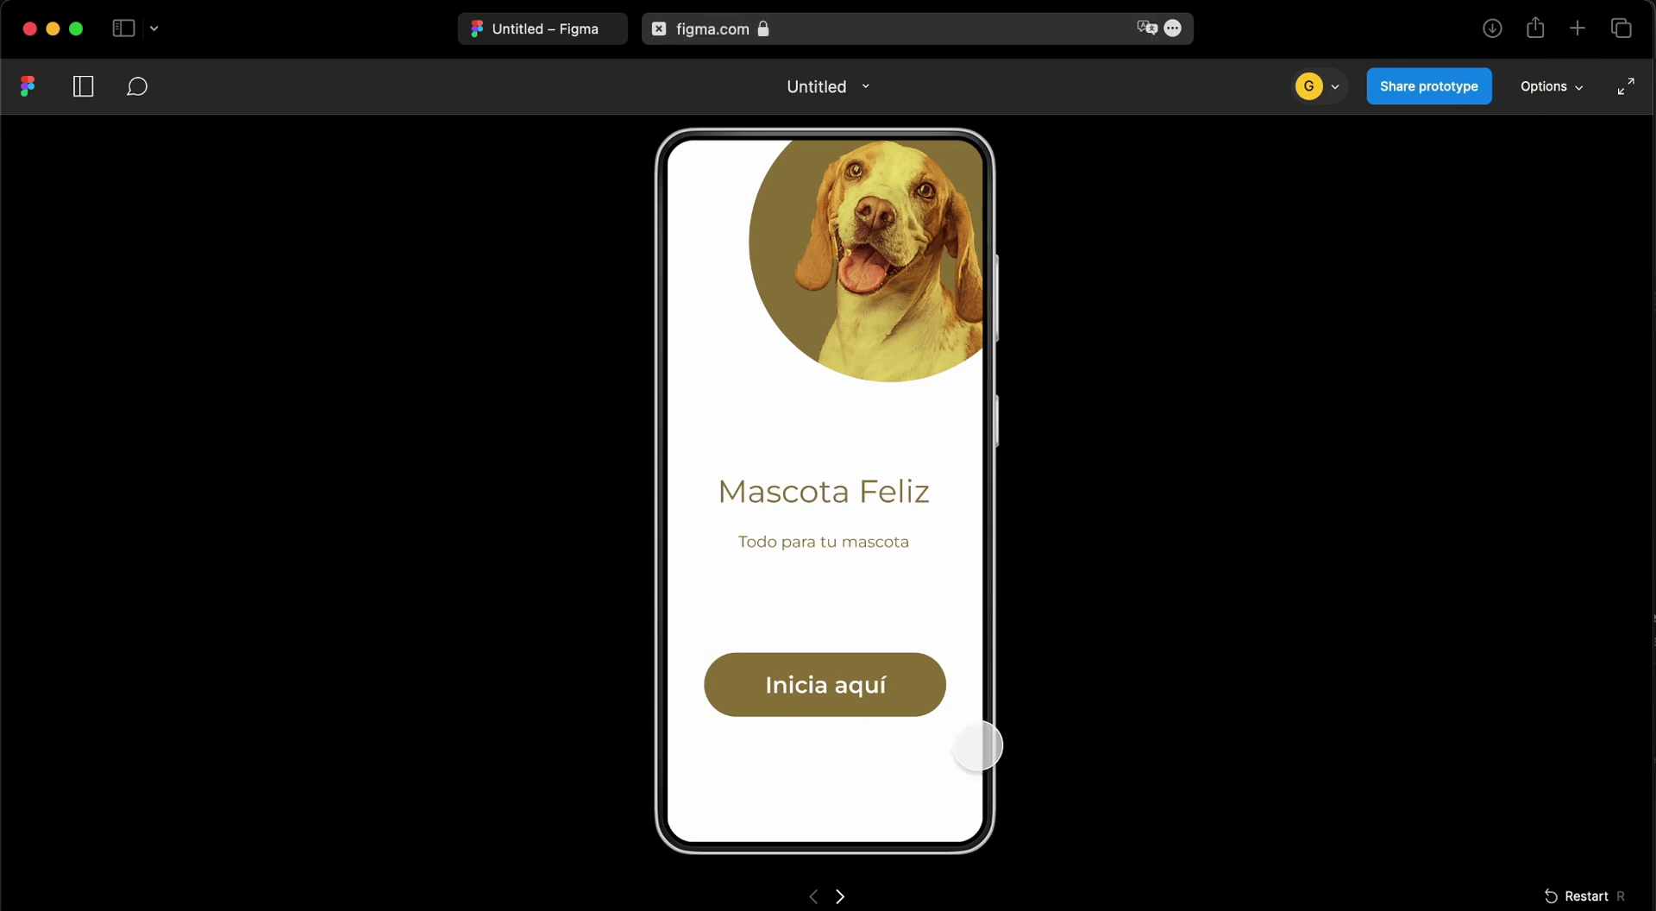
# Tap from splash to login, Tus mascotas and back to login, then close the tab
pyautogui.click(827, 690)
pyautogui.click(852, 699)
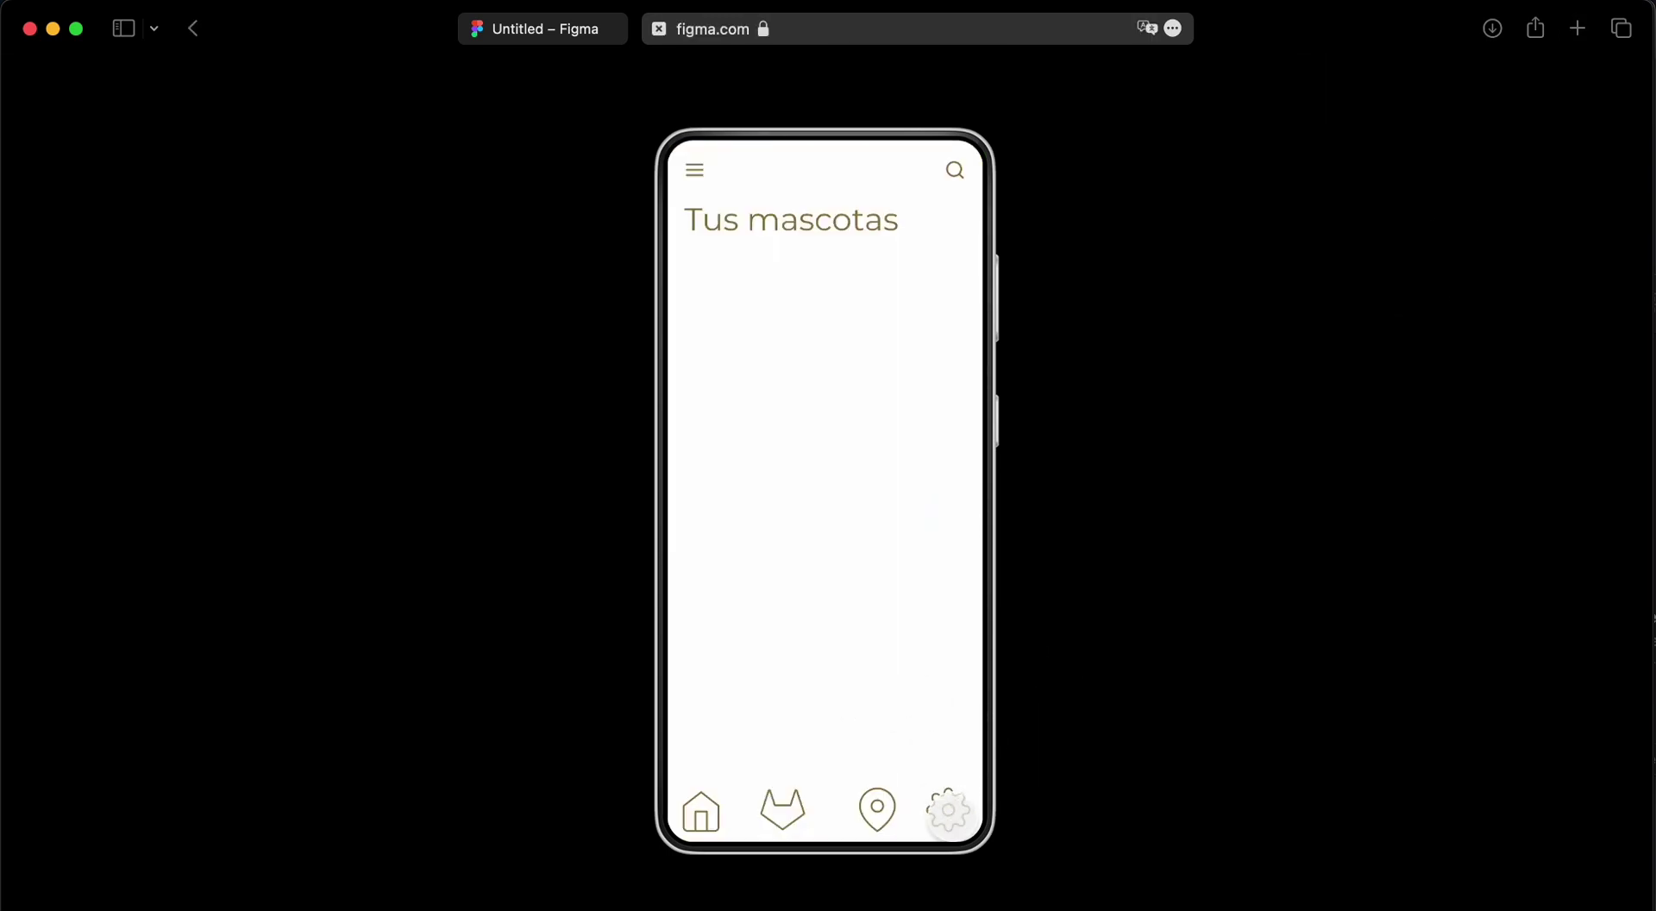
pyautogui.click(949, 808)
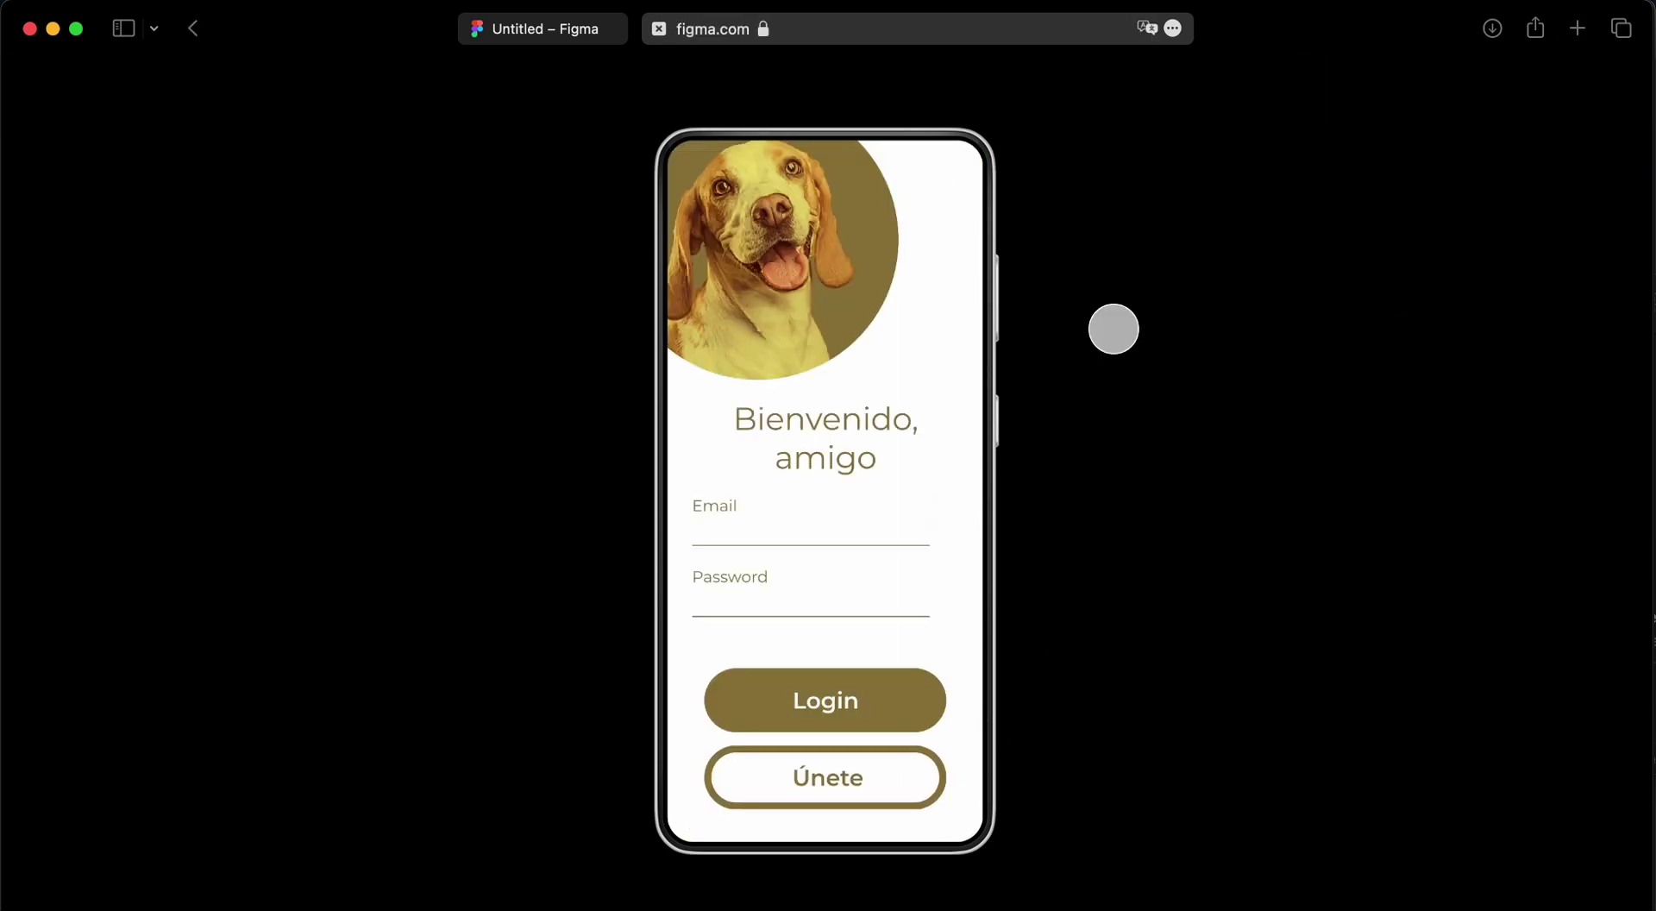
pyautogui.click(658, 29)
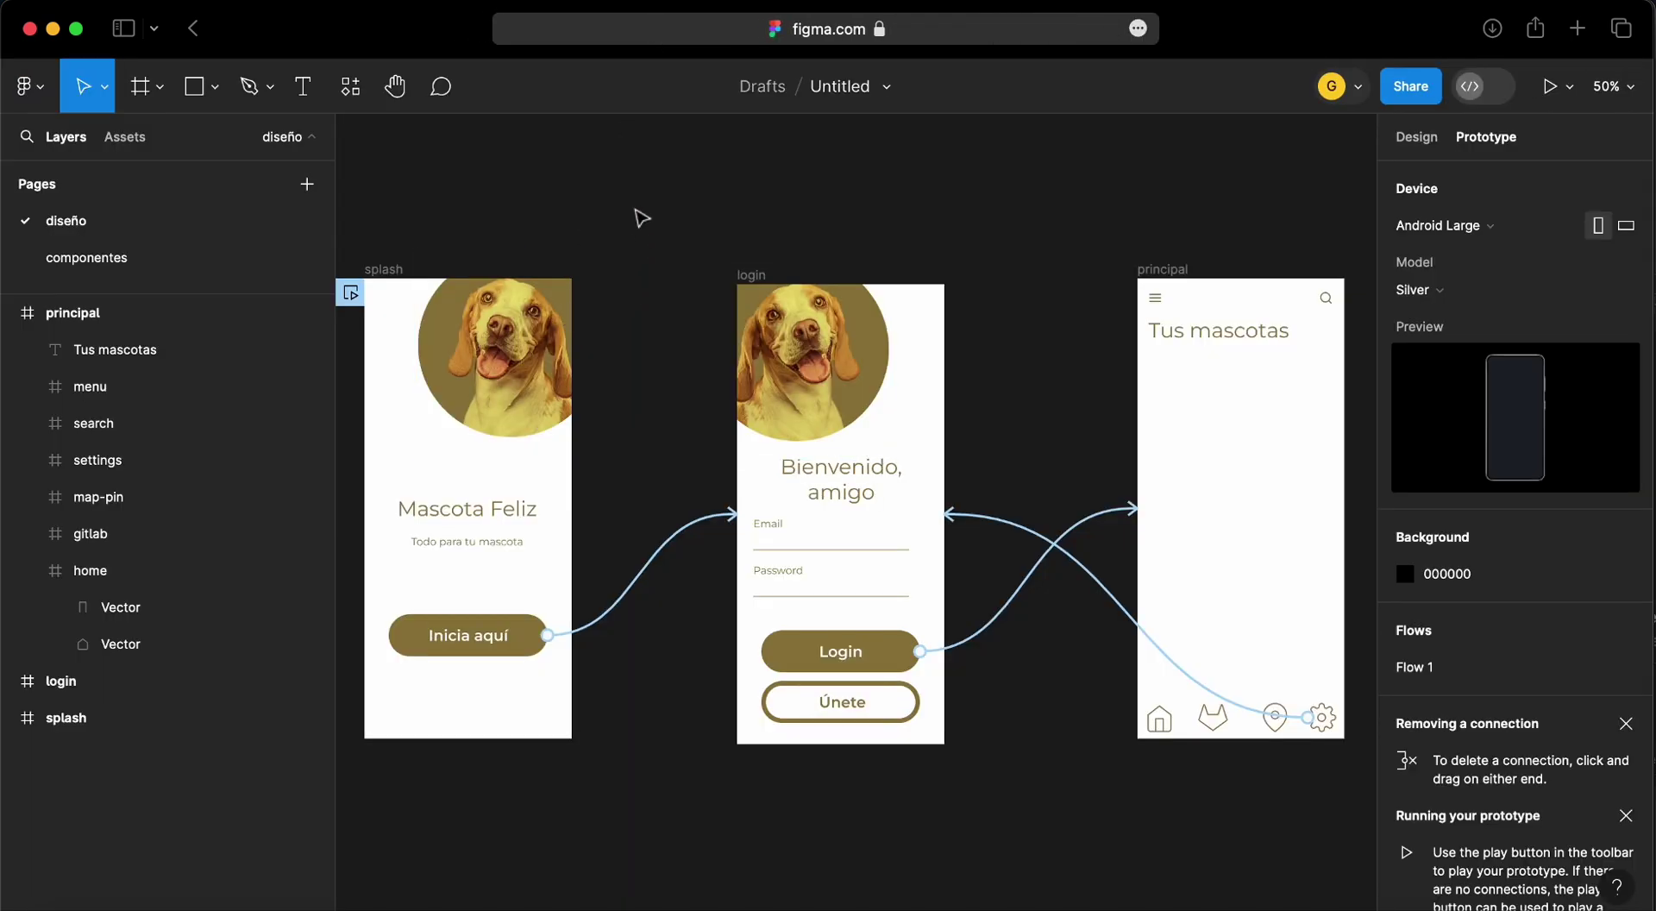